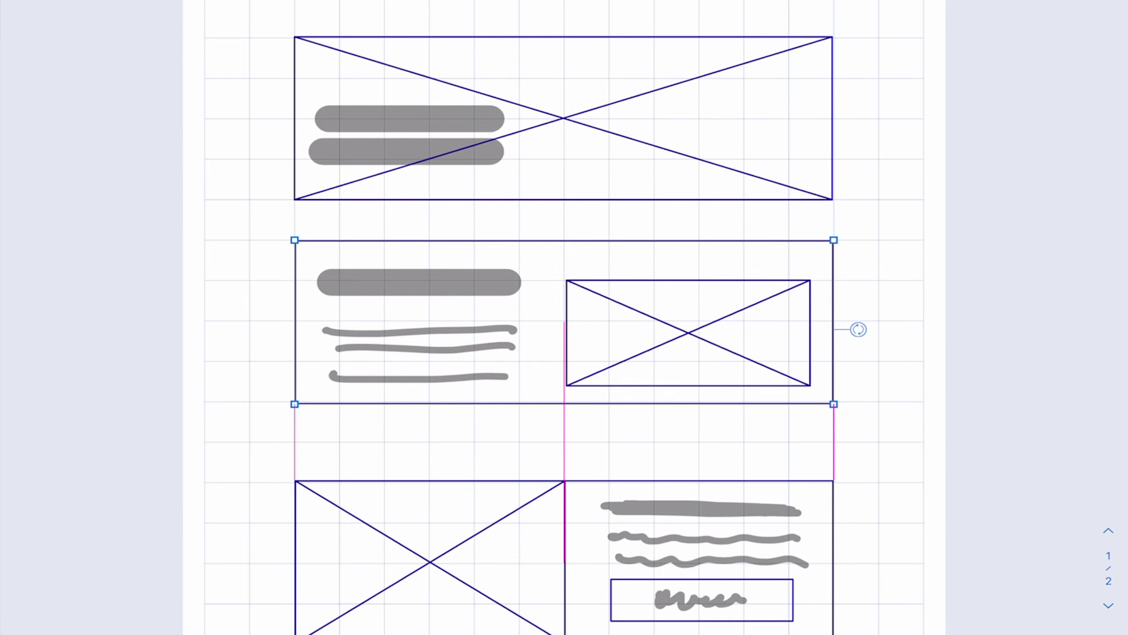
- Move the wireframe's image-and-button section up beneath the middle section and align the middle section horizontally with it
scroll(565, 321, down, 1)
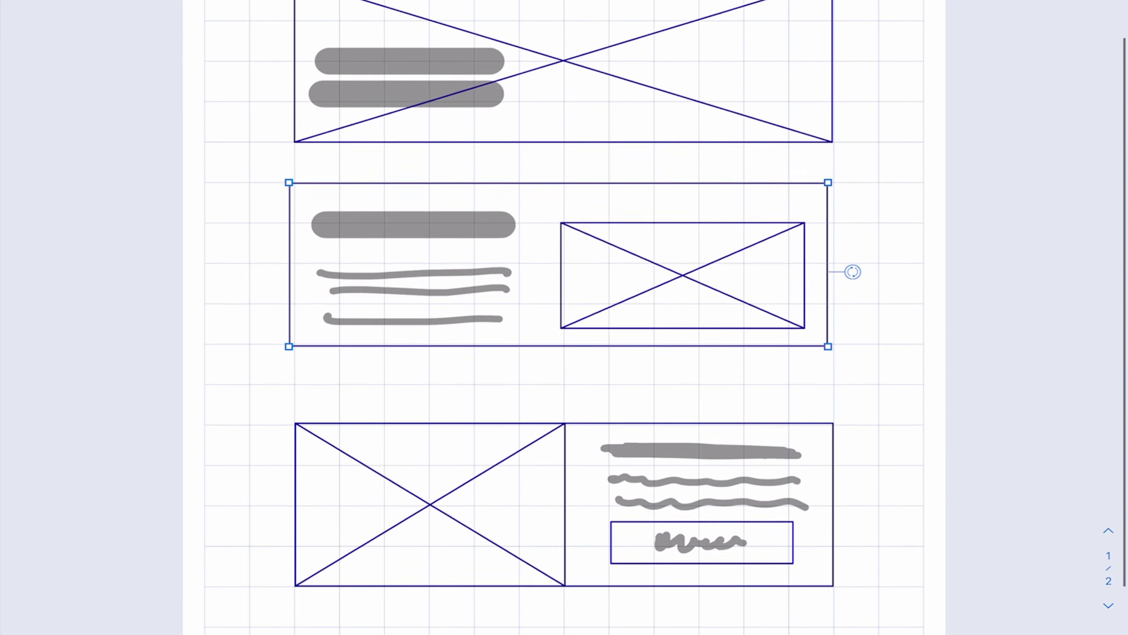
click(564, 505)
drag(564, 505, 564, 467)
click(558, 265)
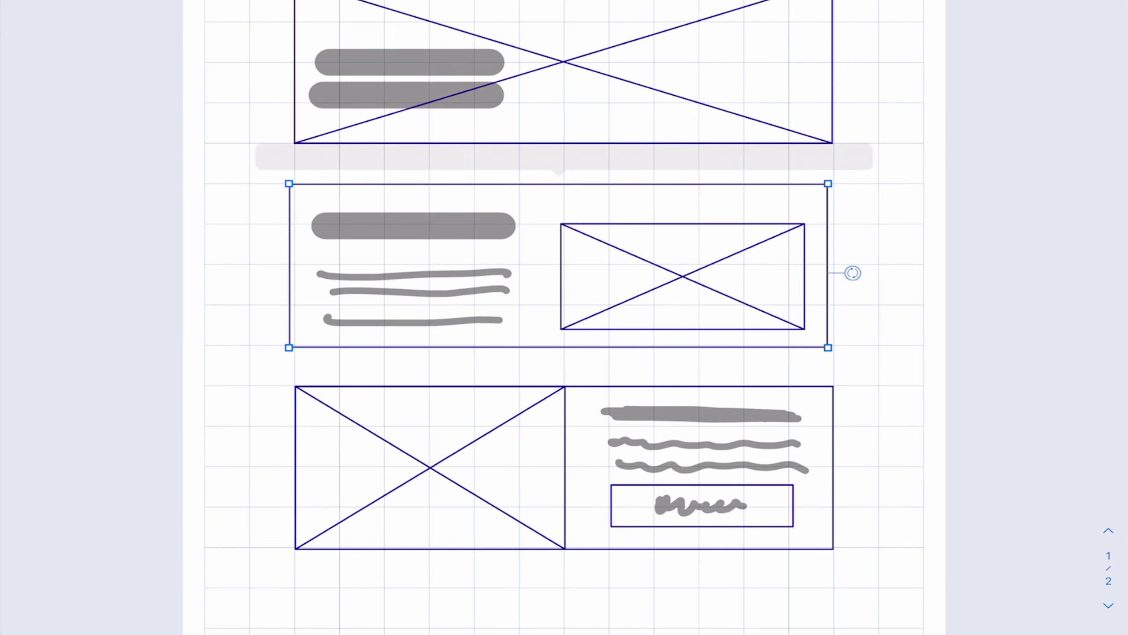
drag(559, 266, 564, 265)
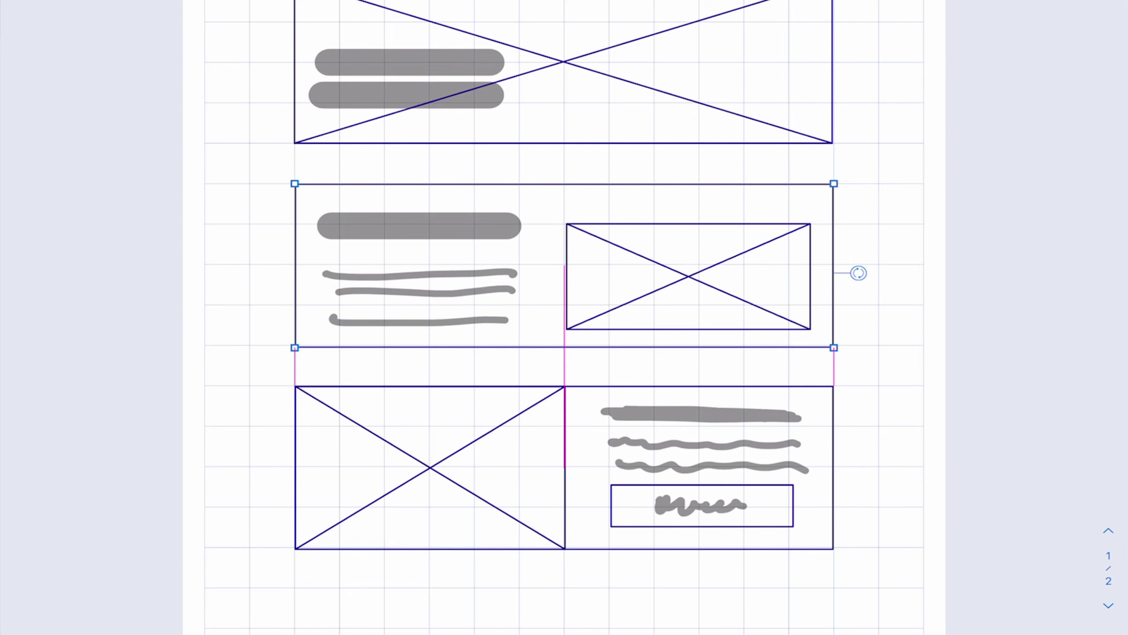
click(889, 367)
scroll(564, 317, up, 2)
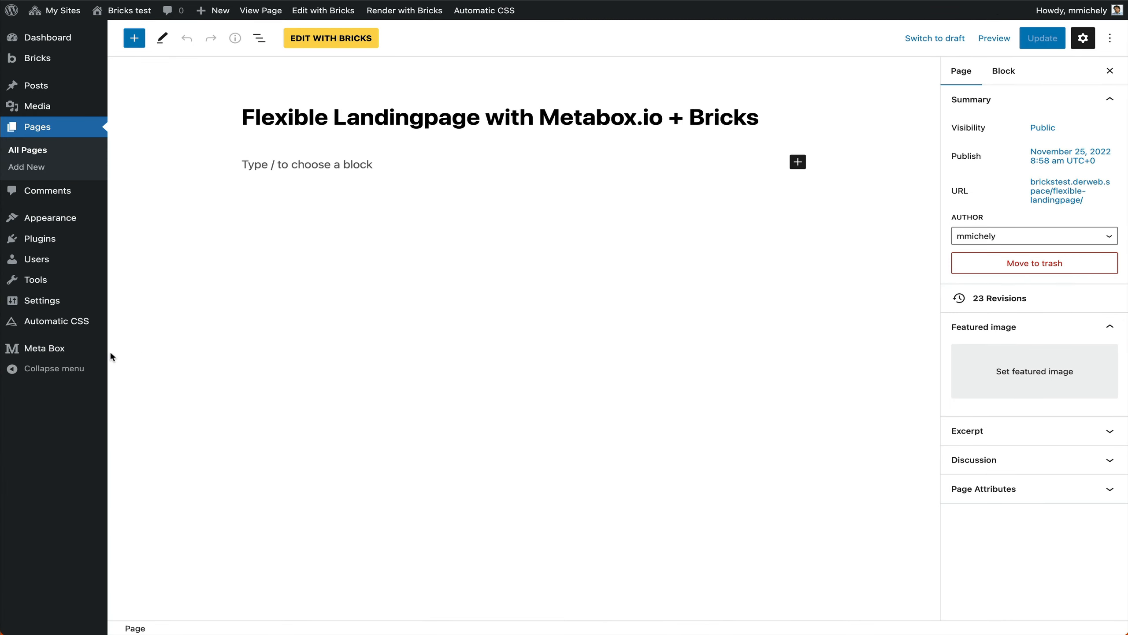
- Create a new Meta Box custom field group titled "Landingpage"
mouse_move(56, 355)
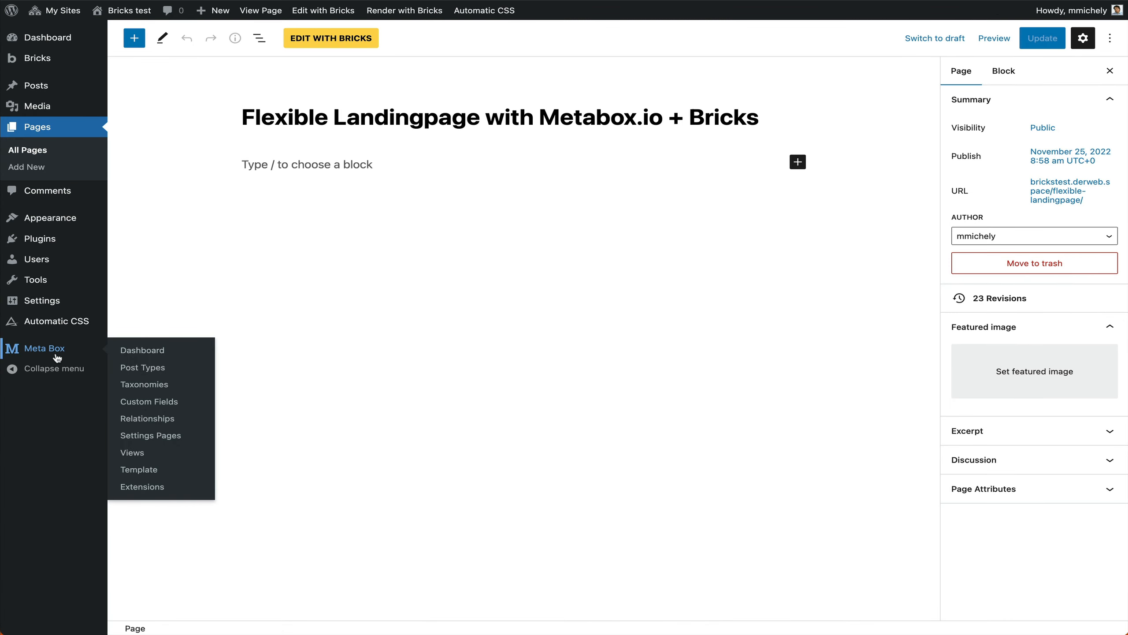
click(161, 408)
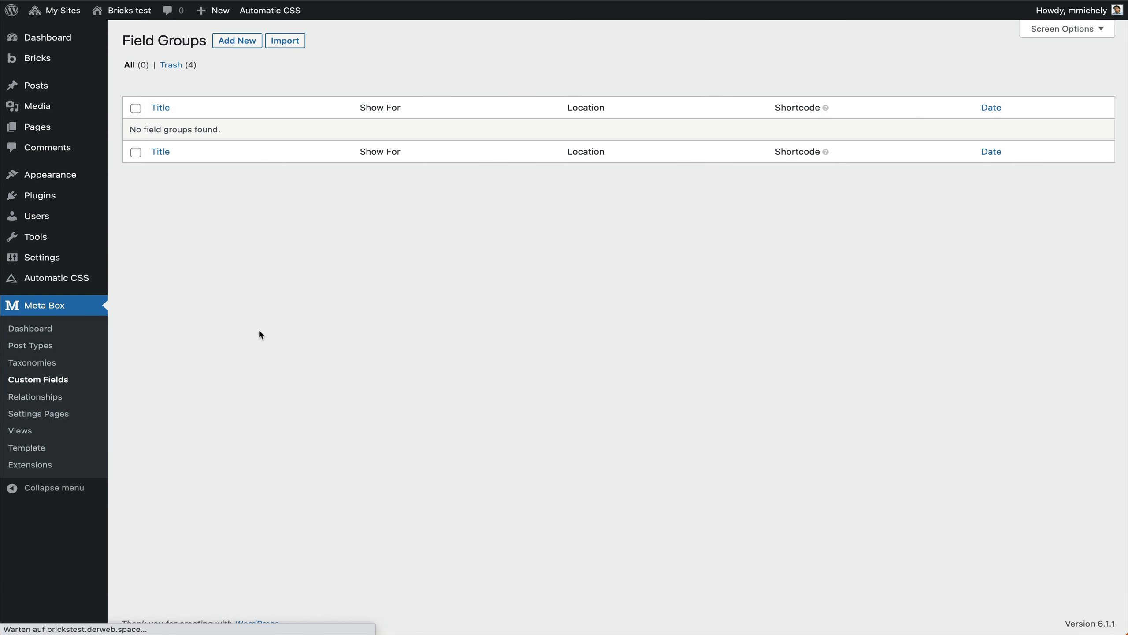
click(248, 49)
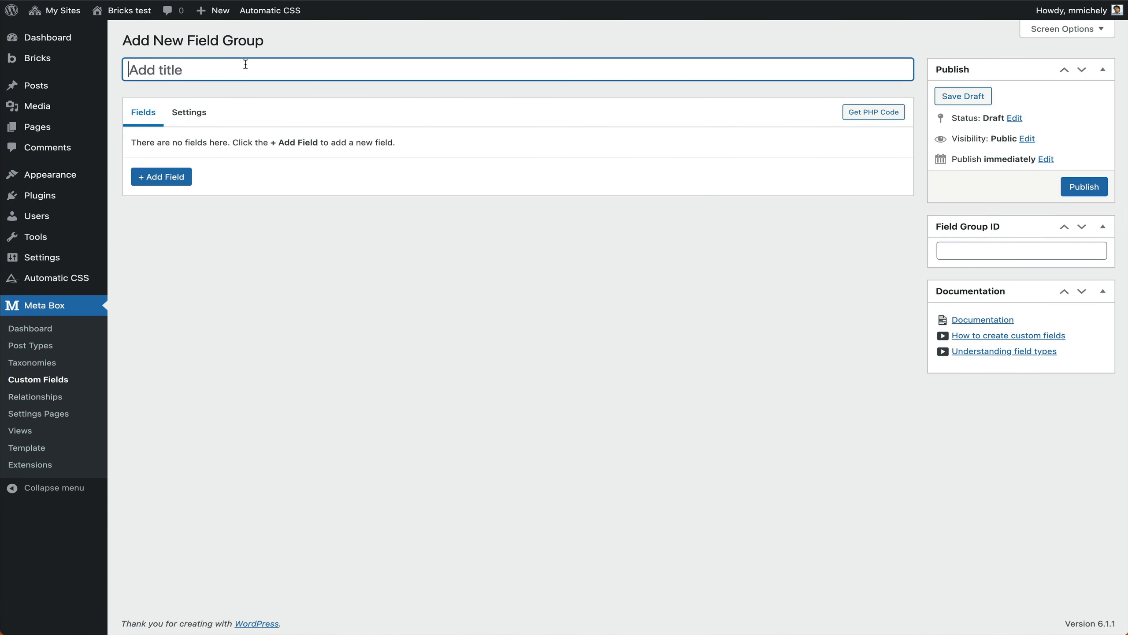
text(Landingpage)
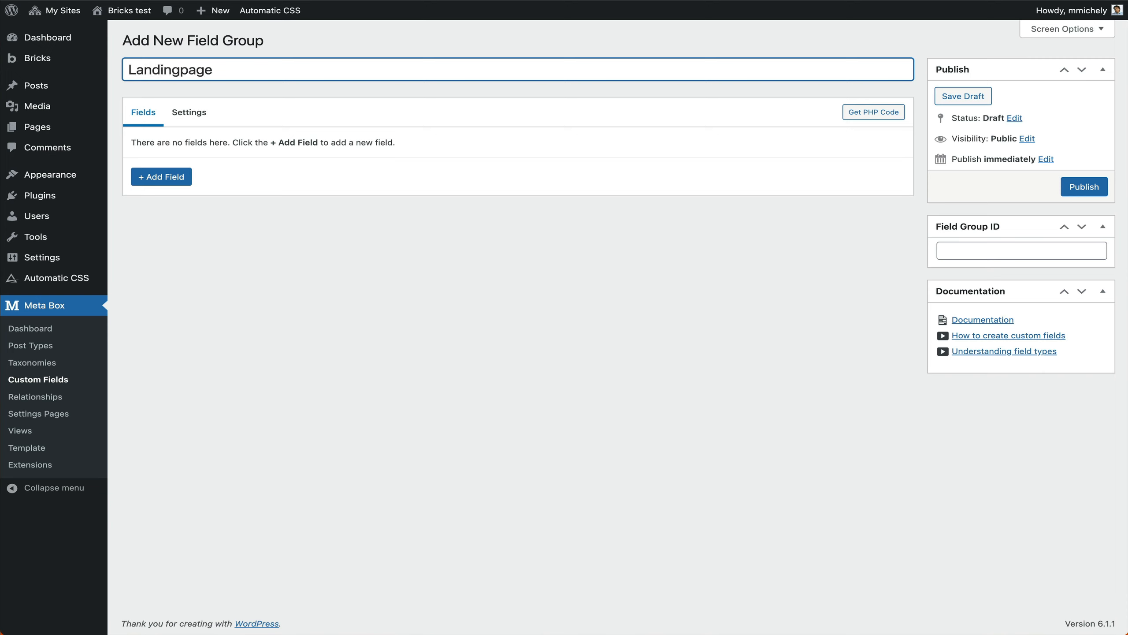
- Add a field of type Group to the Landingpage field group
click(178, 176)
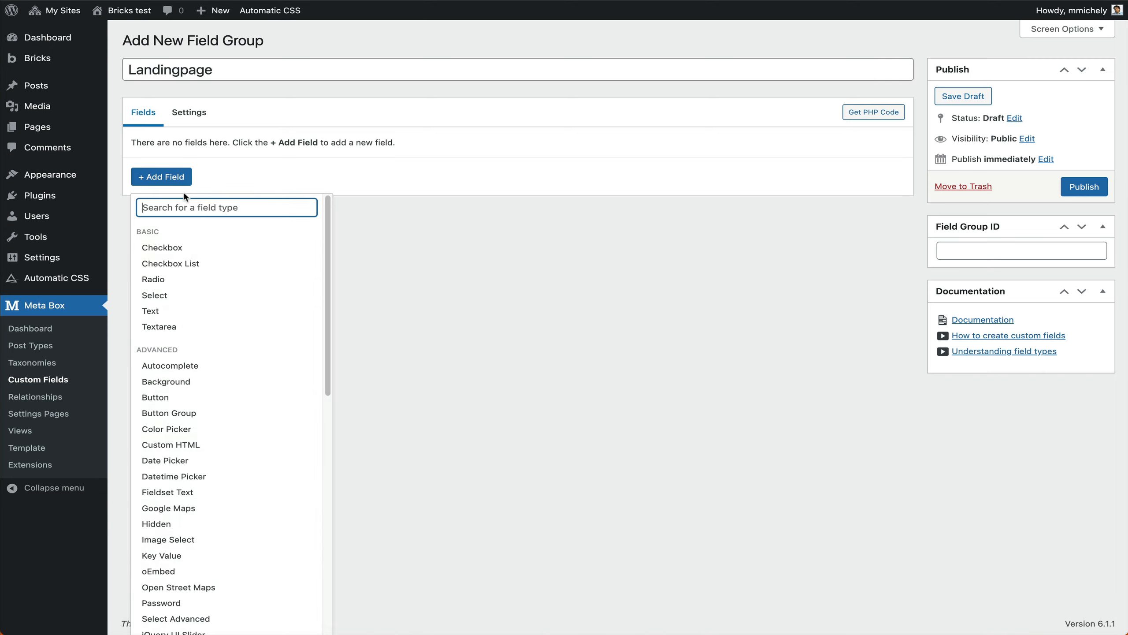
text(groud)
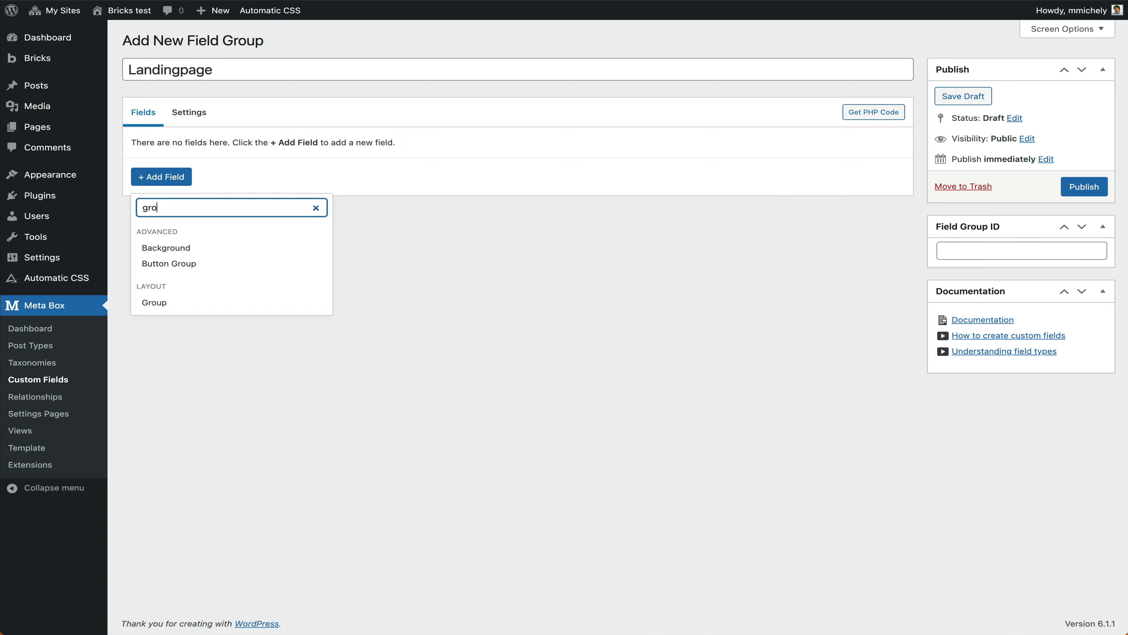
key(BackSpace)
text(p)
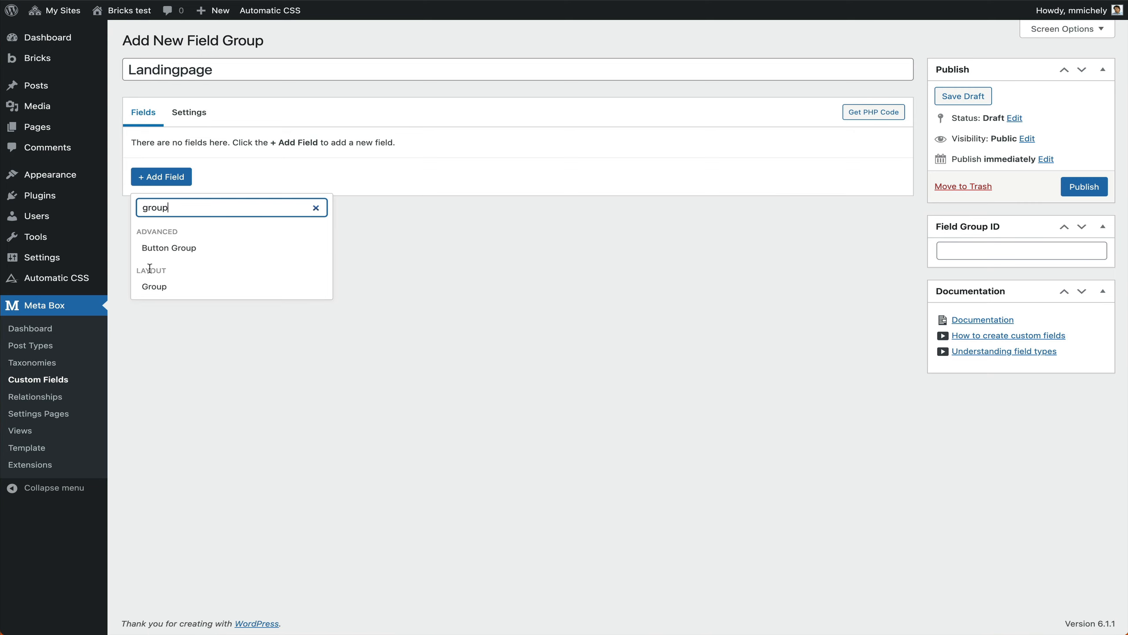
click(151, 288)
- Label the new group field "Landingpage Sections" and make it cloneable and sortable
click(144, 148)
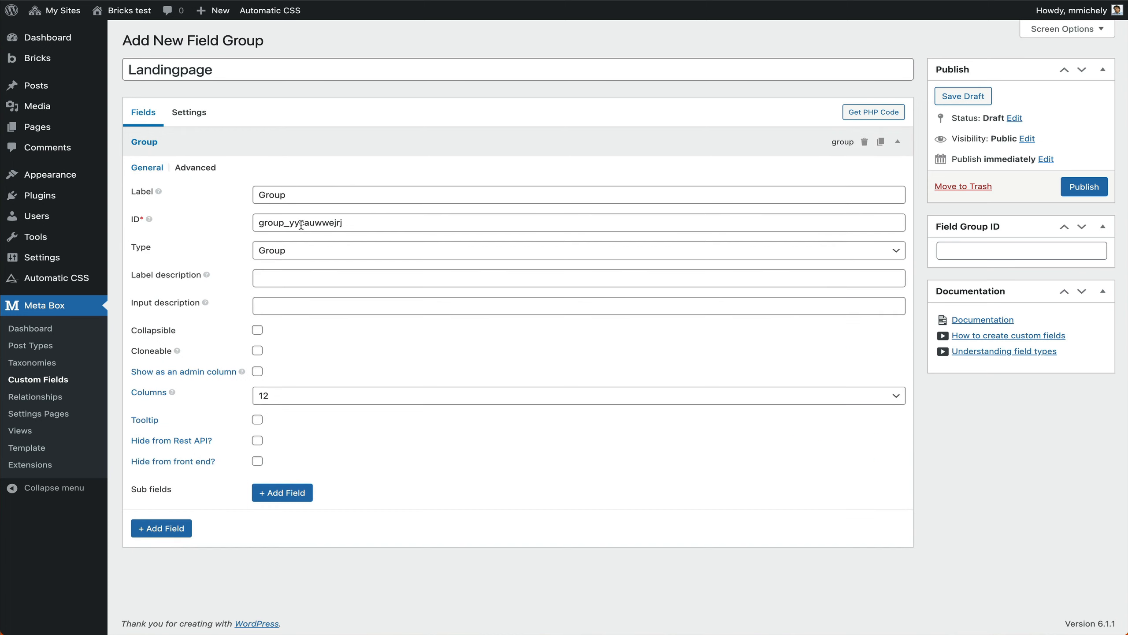
double_click(320, 194)
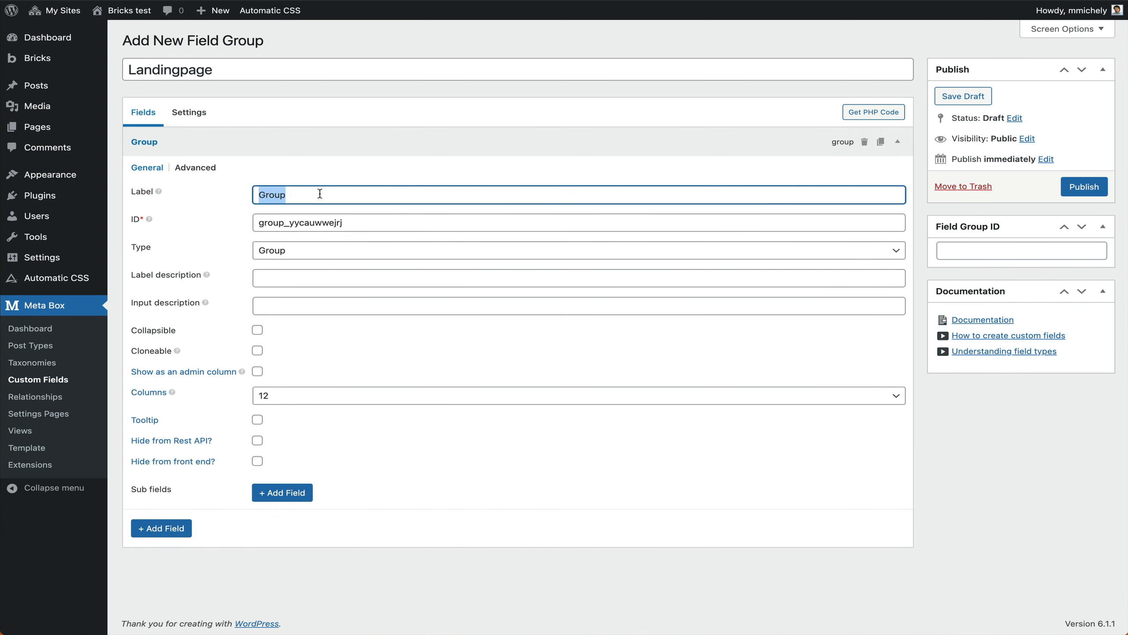
text(S)
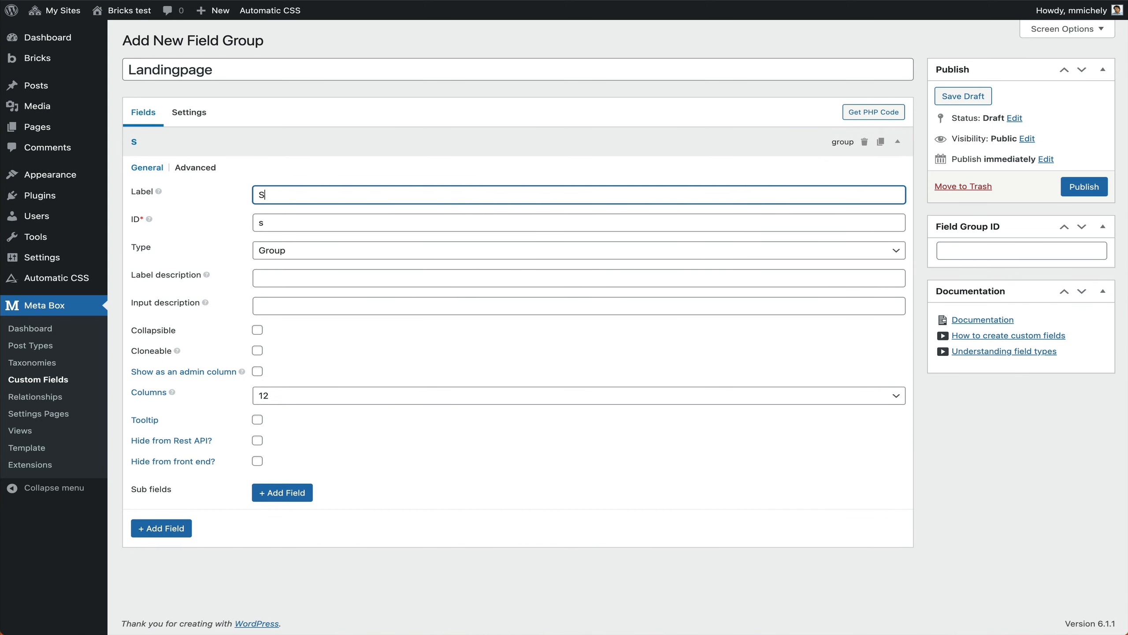
text(ections)
key(Home)
text(Landingpage)
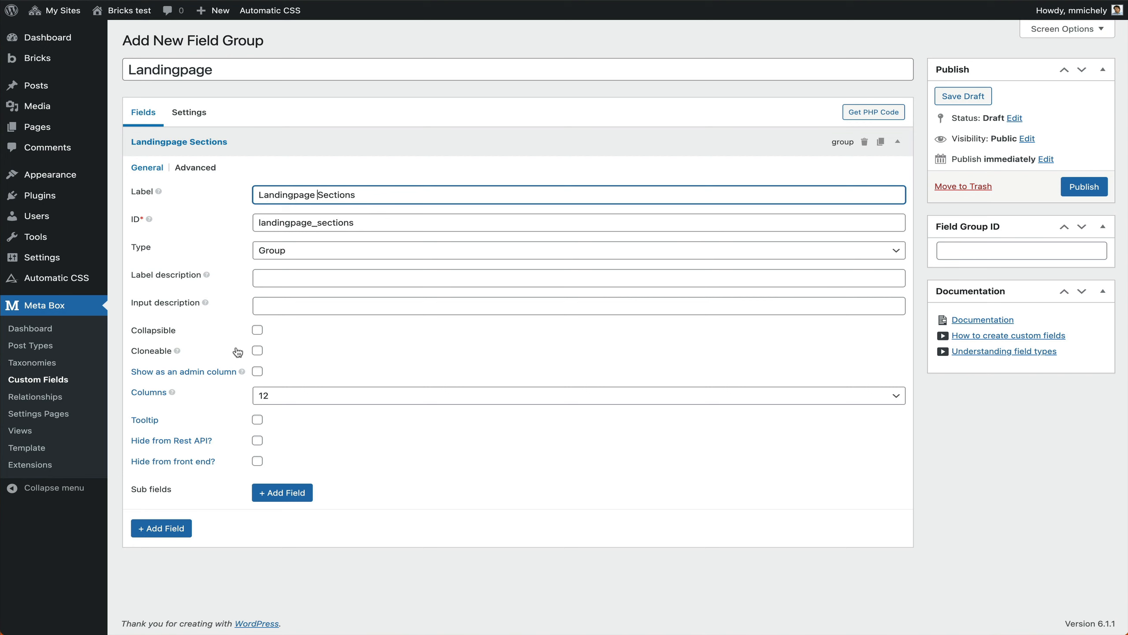
click(257, 350)
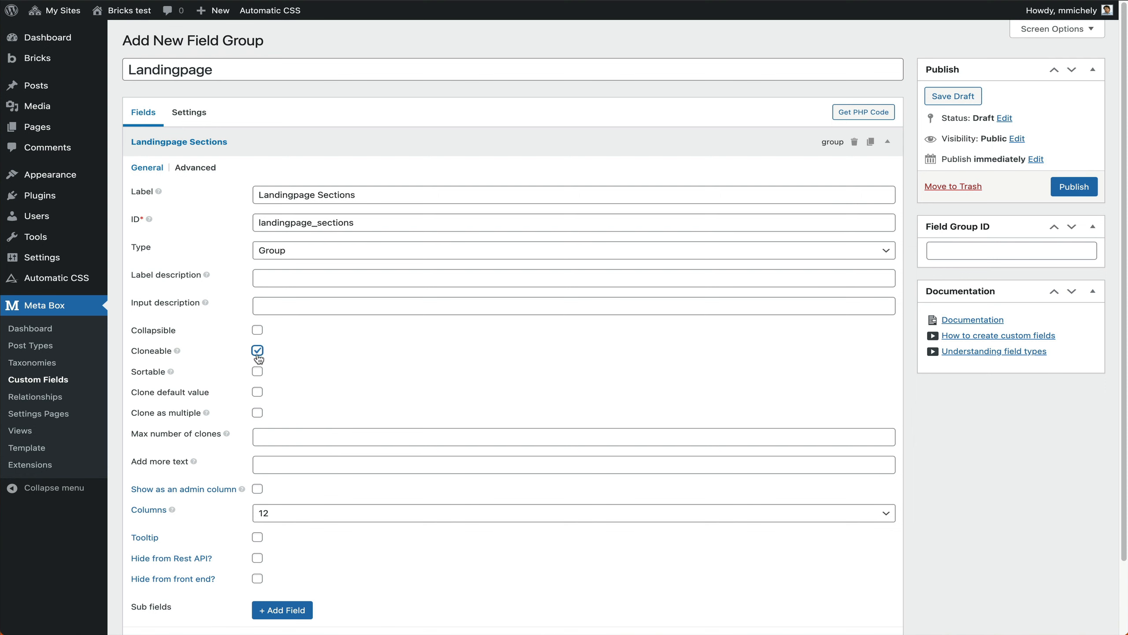
click(257, 373)
- Add a Select sub field to the Landingpage Sections group
scroll(240, 377, down, 1)
scroll(239, 378, down, 3)
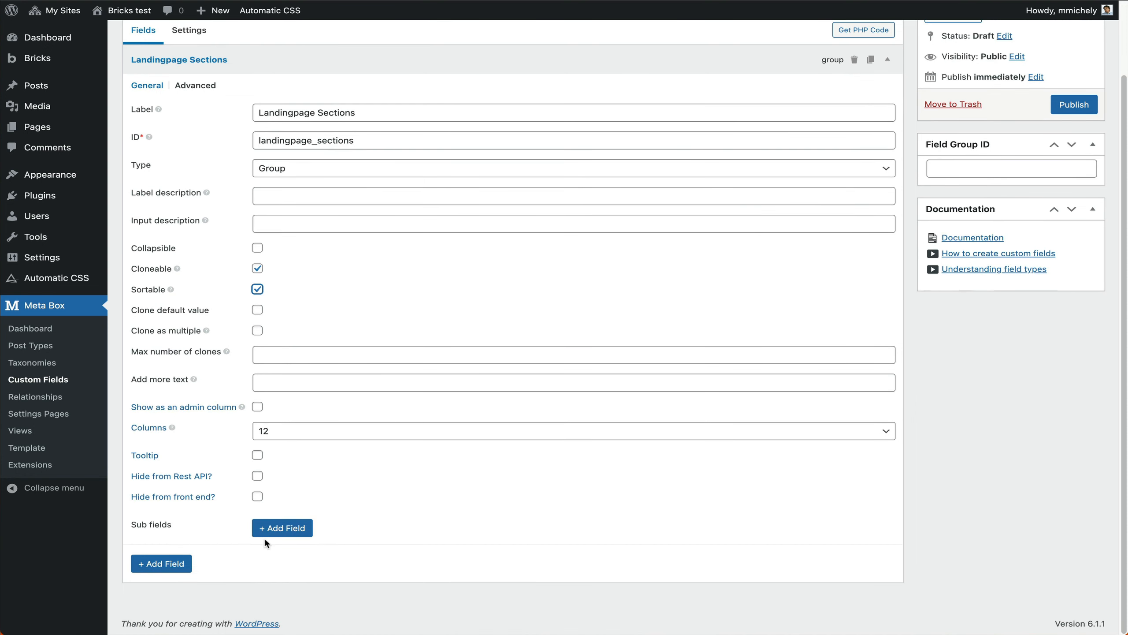
click(282, 527)
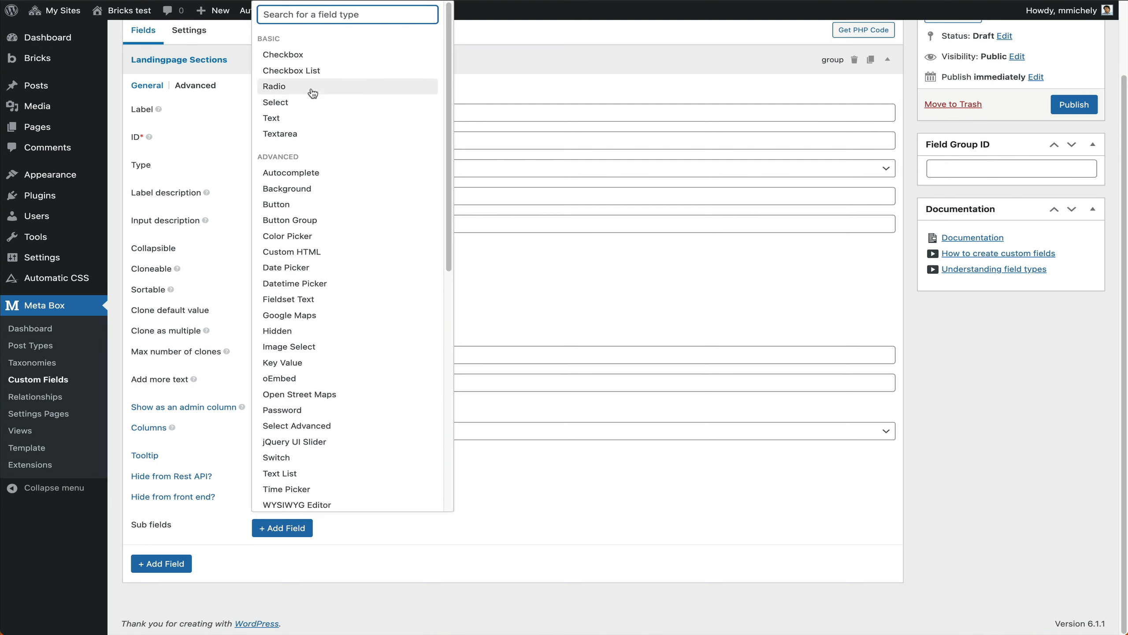
click(302, 104)
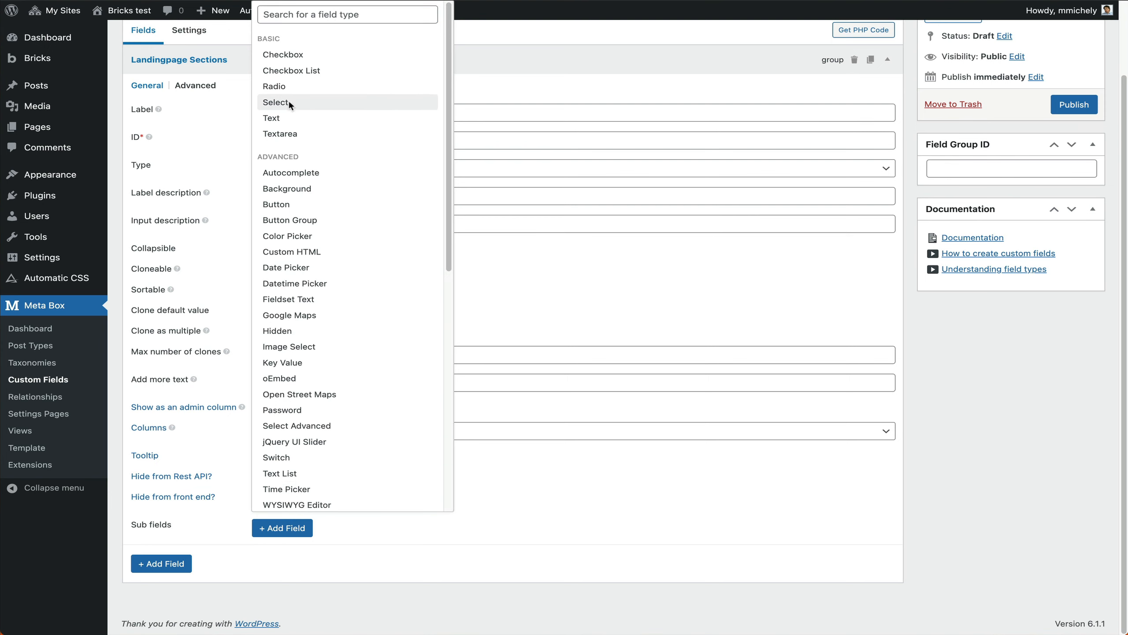
- Set the Select sub field's label to "Section Template"
click(273, 531)
scroll(426, 544, down, 5)
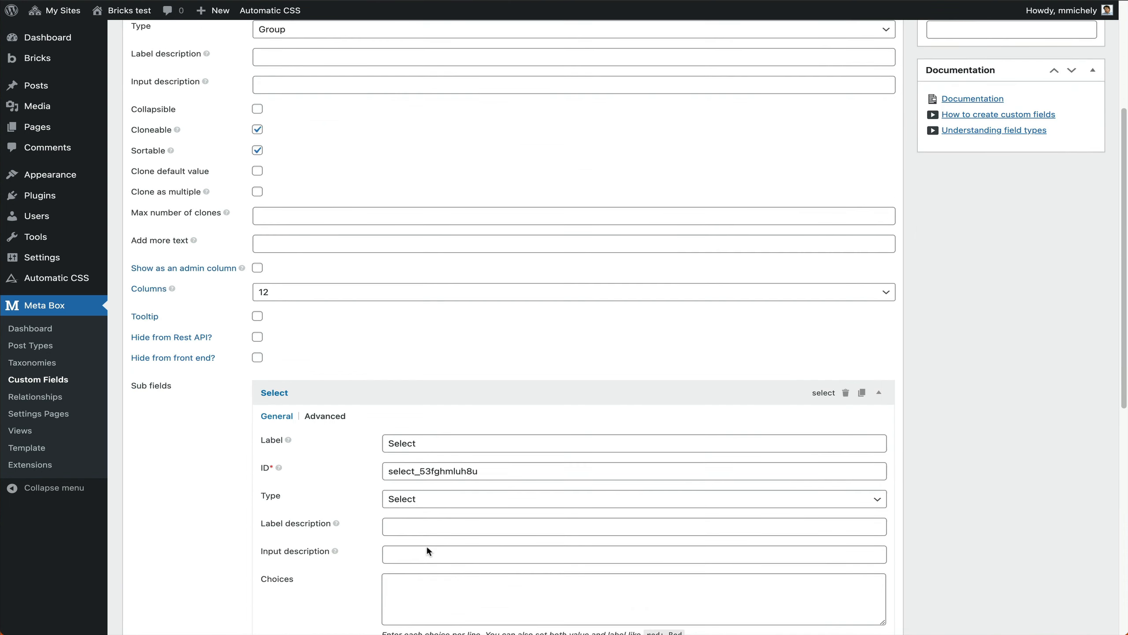
double_click(399, 354)
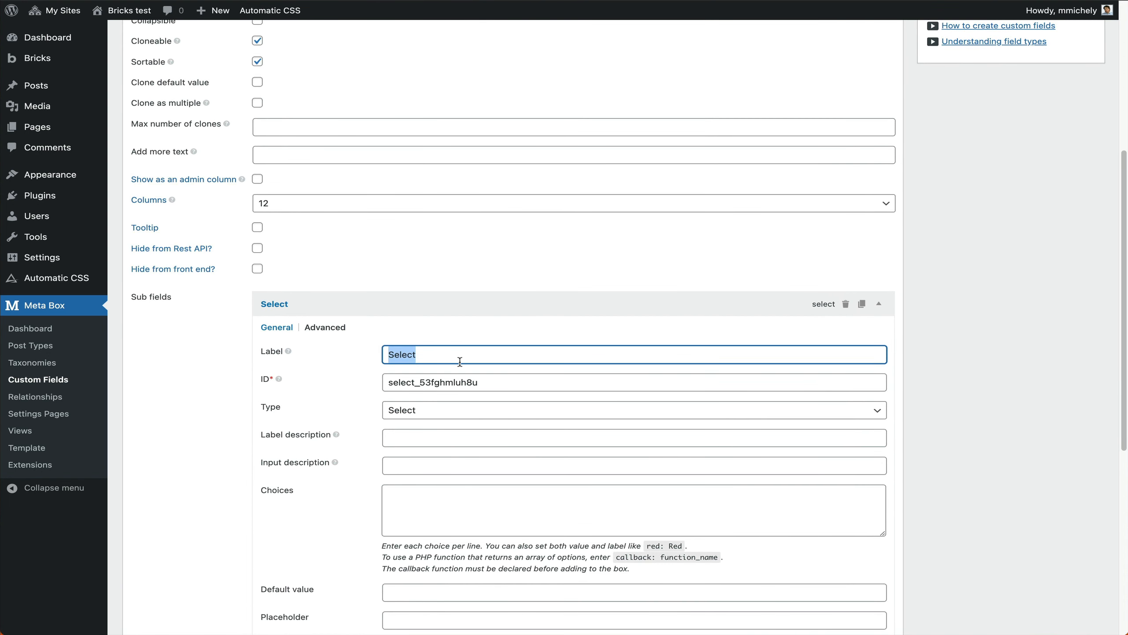
text(Sect)
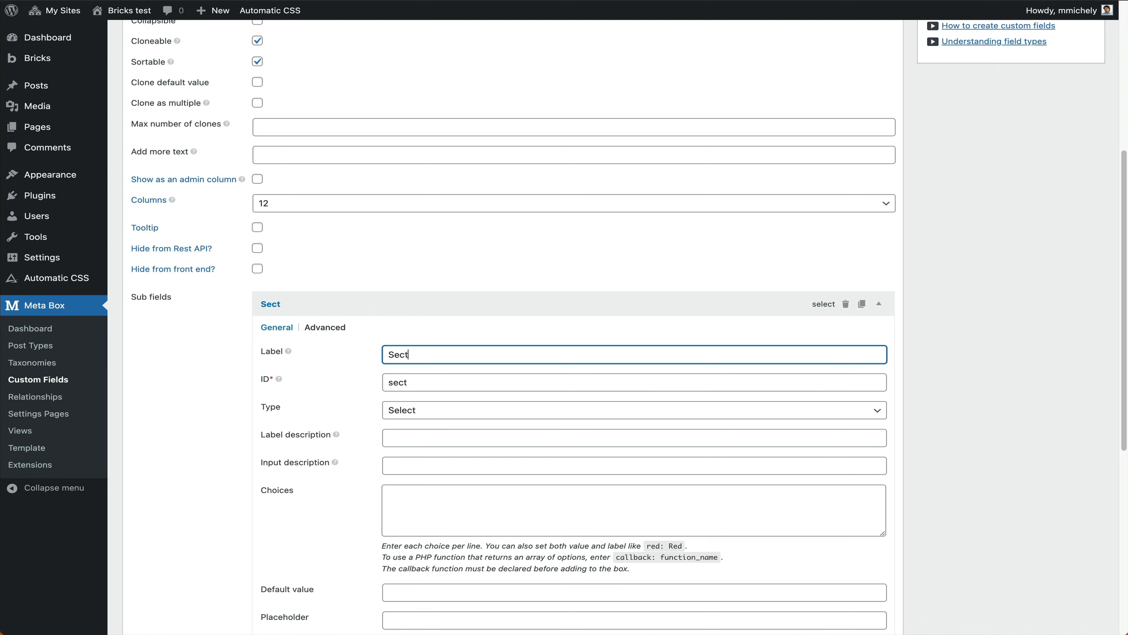
text(ion Template)
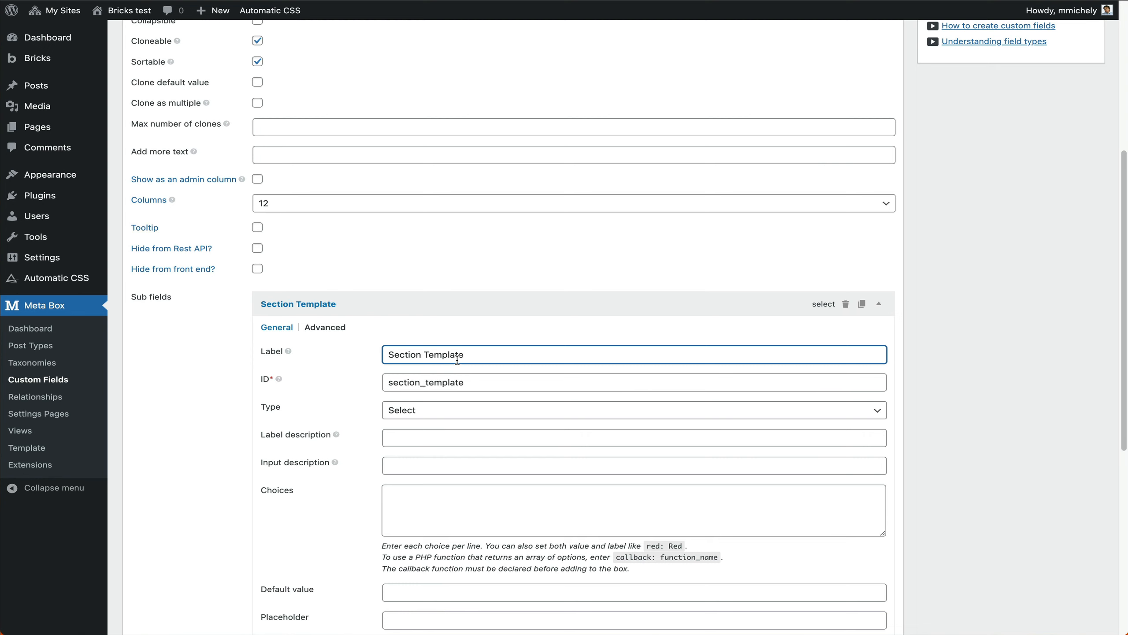
- Enter the Section Template choices, one per line: "hero : Hero Section", "text_image : Text and Image Section" and "cta : Call to action Section"
scroll(400, 394, down, 5)
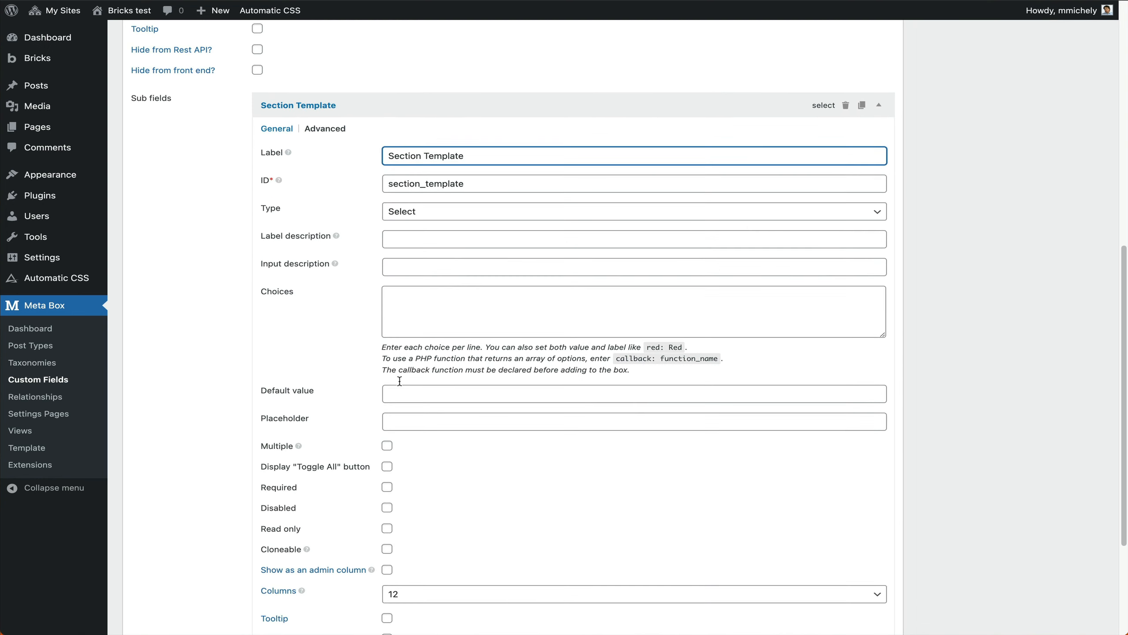
click(414, 301)
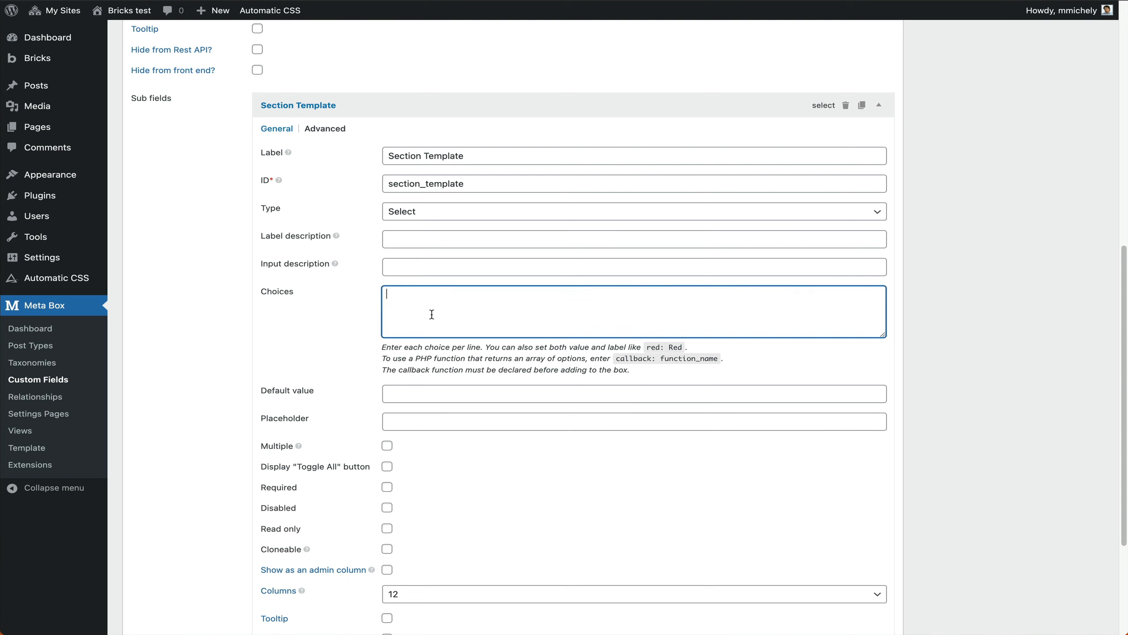
text(hero : H)
key(BackSpace)
text(Hero Section)
key(Return)
text(text_image : Text and)
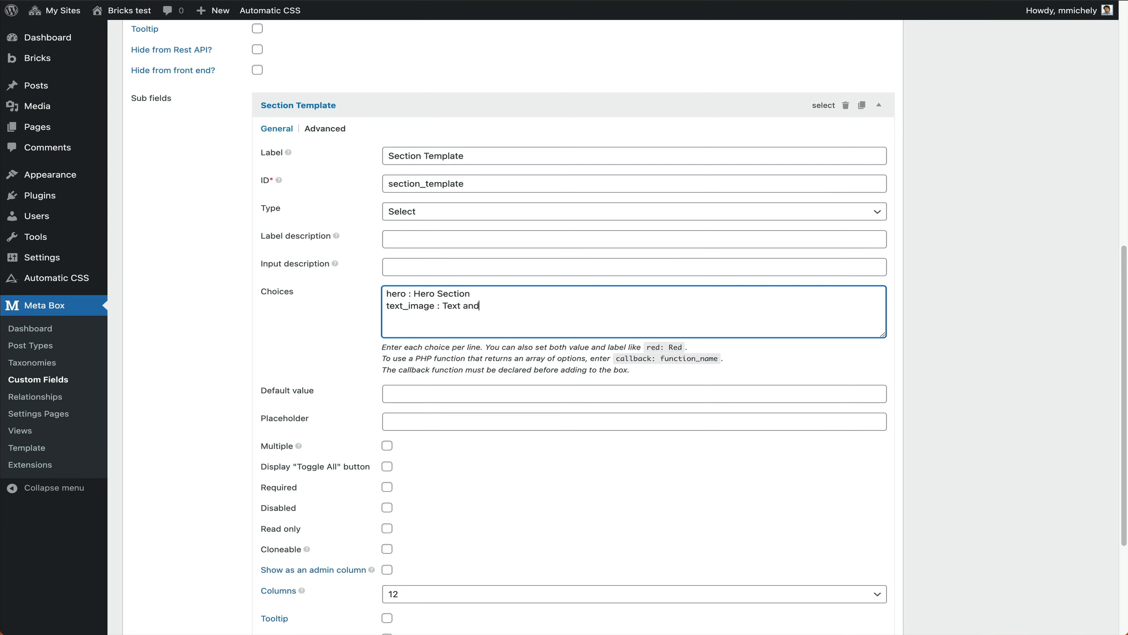
text( Image Sect)
text(ion )
text(cta)
text( : Call to a)
text(ction)
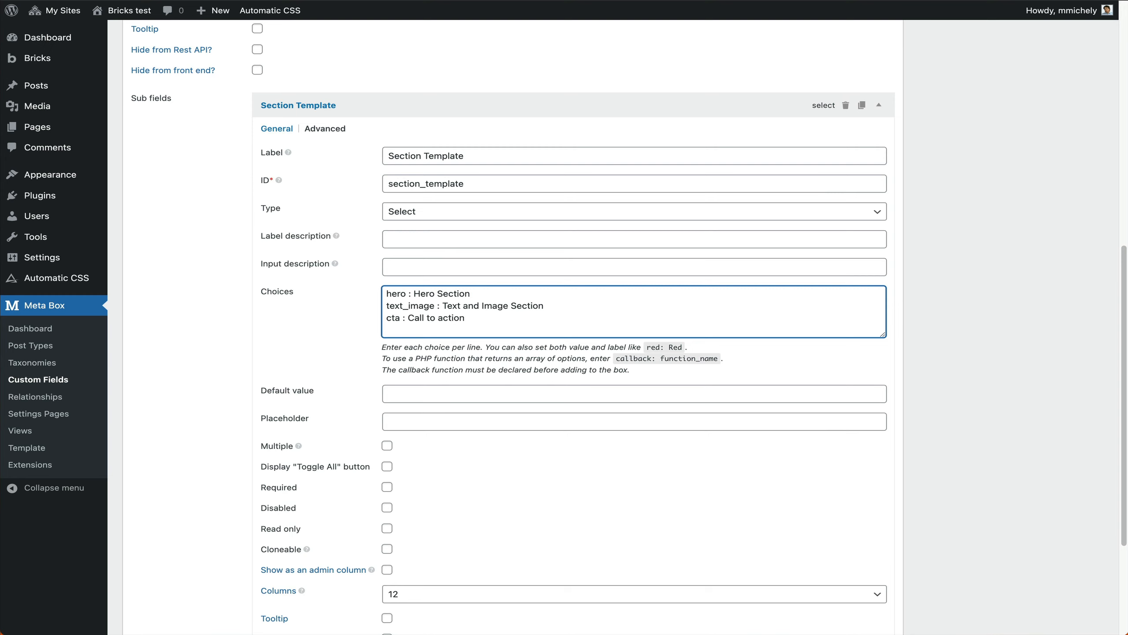
text( Section)
- Collapse the Section Template settings and add a Group sub field beneath it within Landingpage Sections
scroll(400, 347, down, 3)
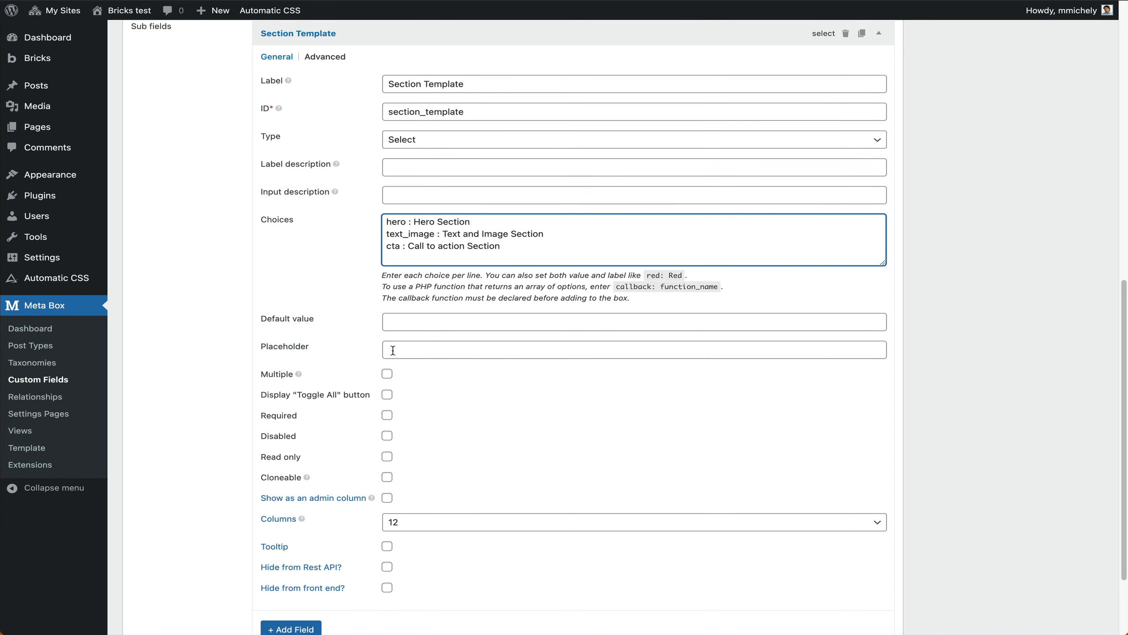
scroll(338, 204, up, 2)
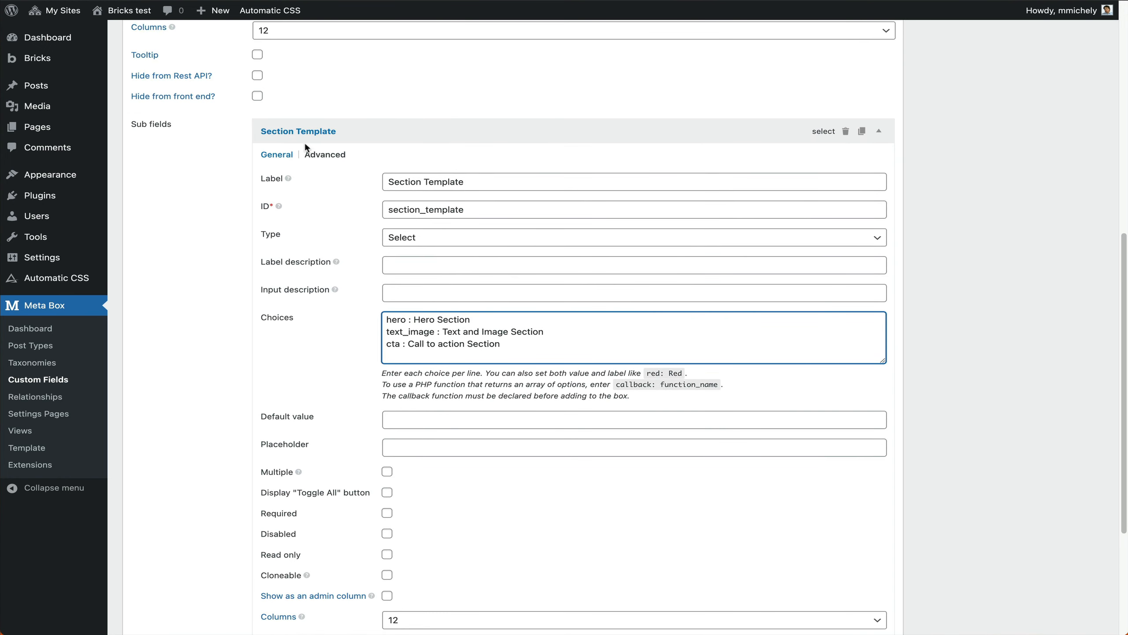
click(313, 133)
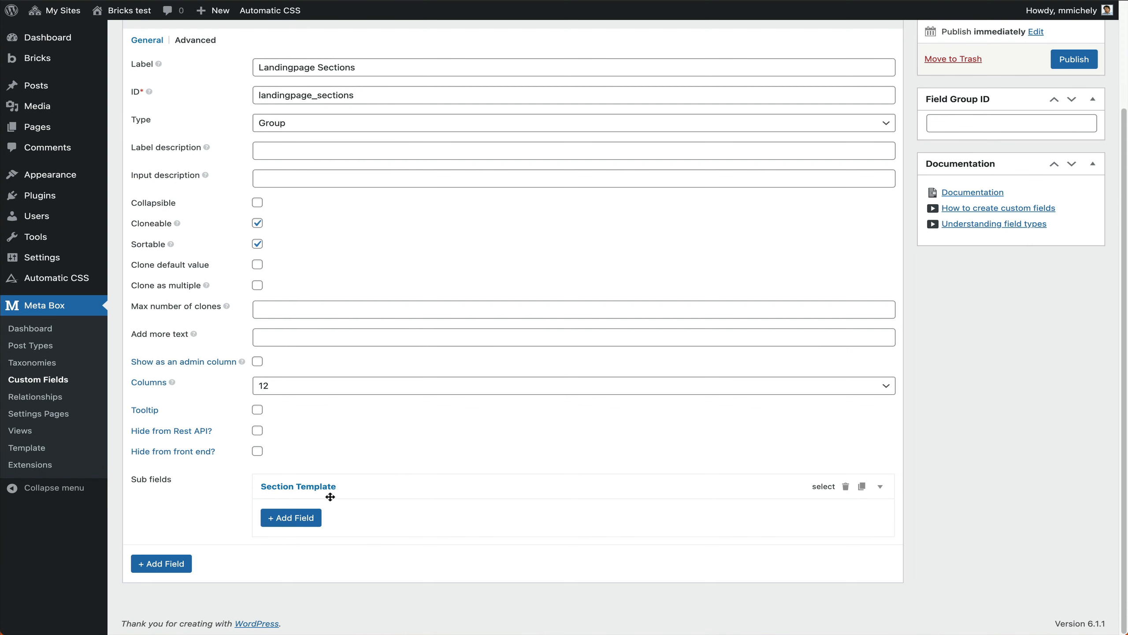
click(296, 518)
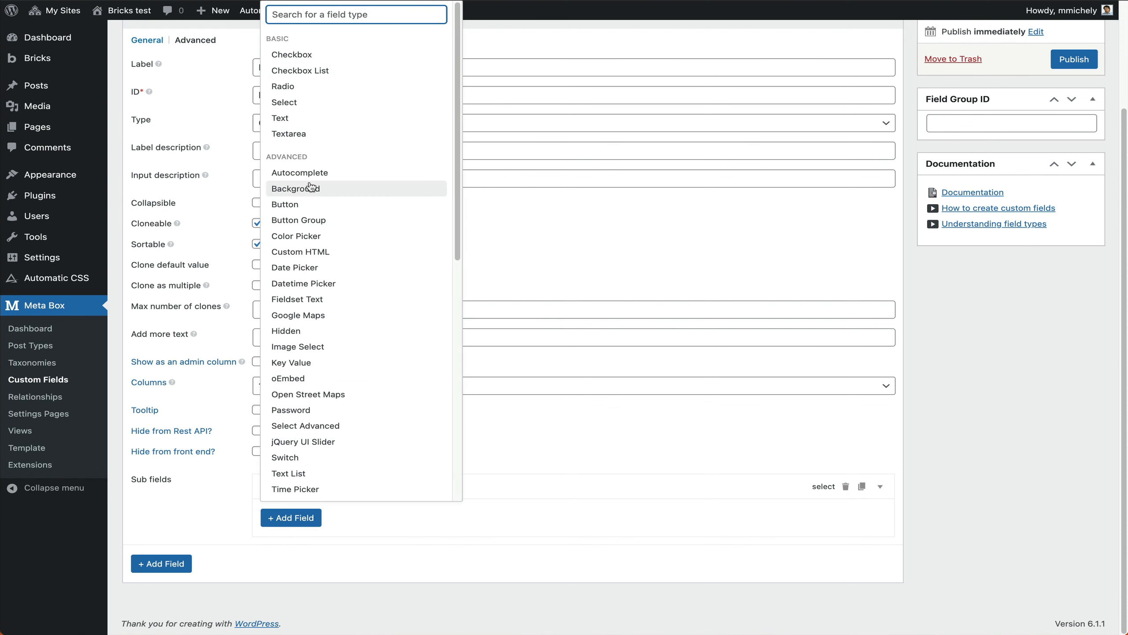
text(group)
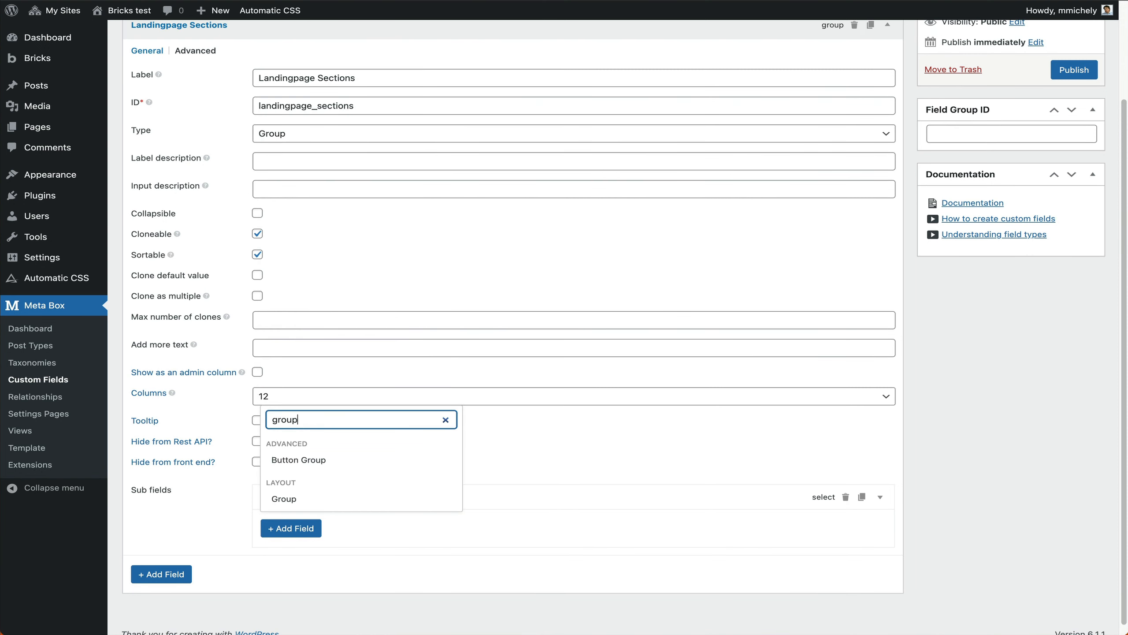
click(286, 498)
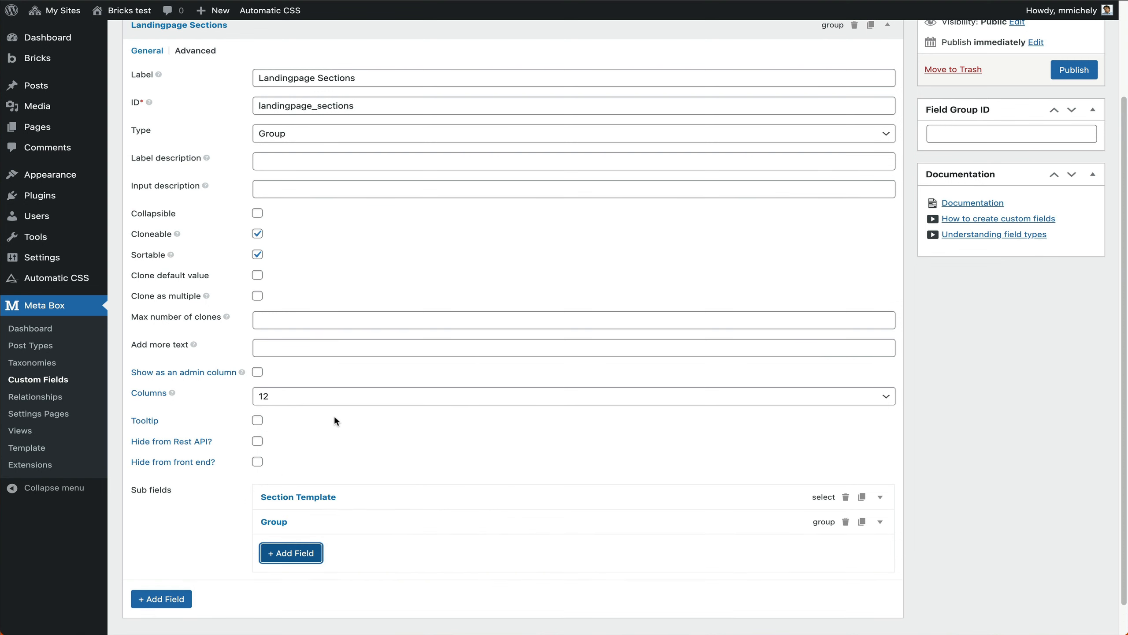
- Set the label of the new Group sub field to "Hero"
scroll(335, 413, down, 1)
click(265, 487)
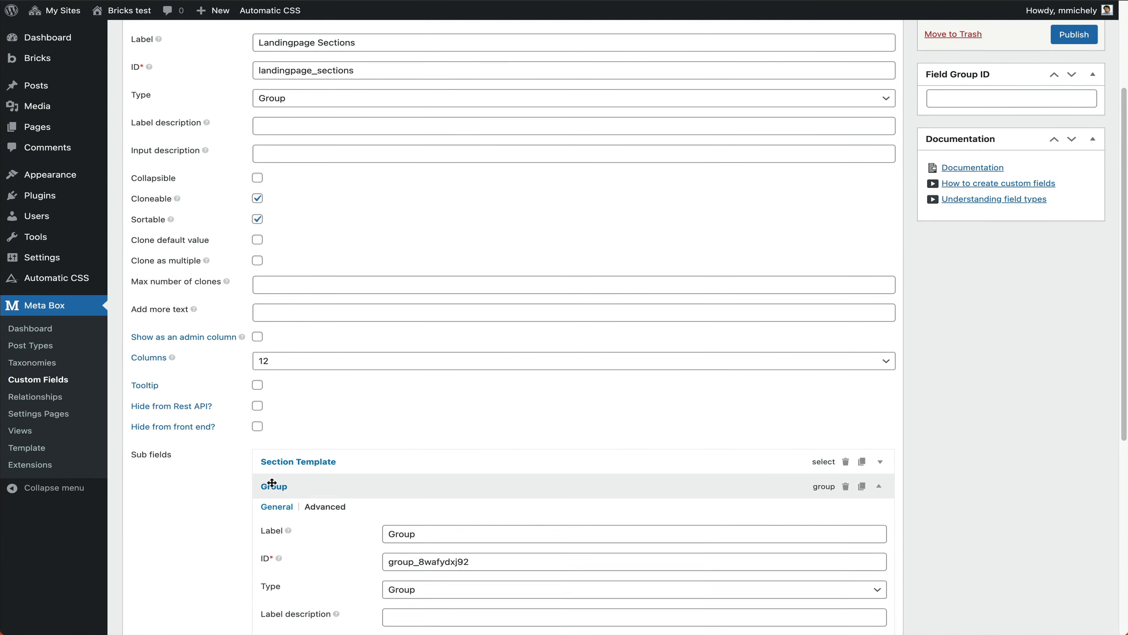
double_click(413, 530)
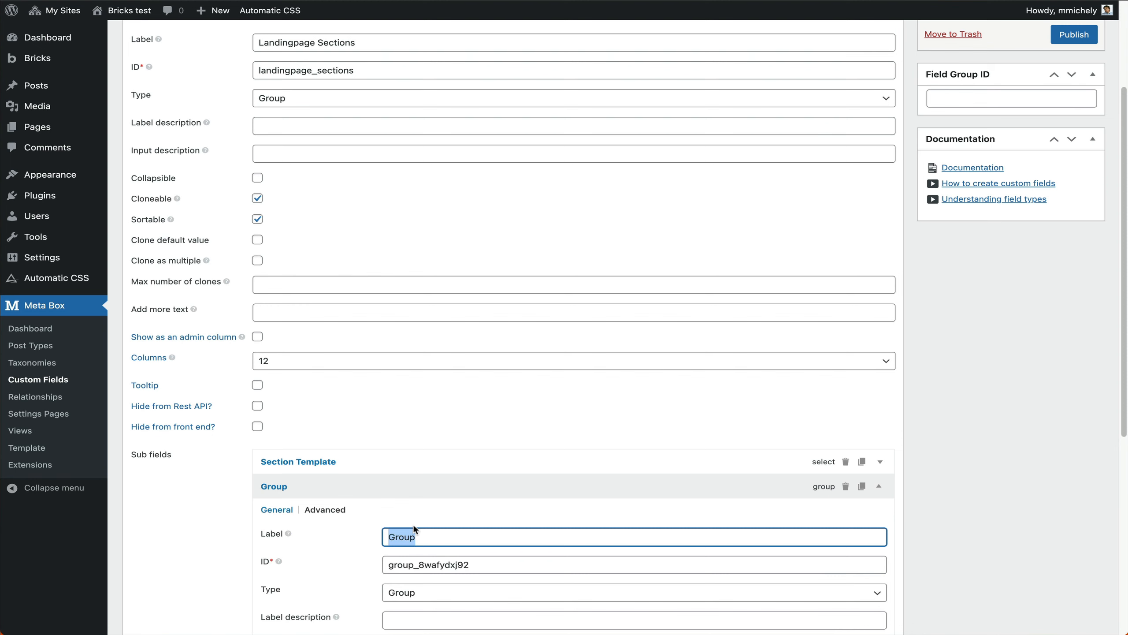
text(Hero)
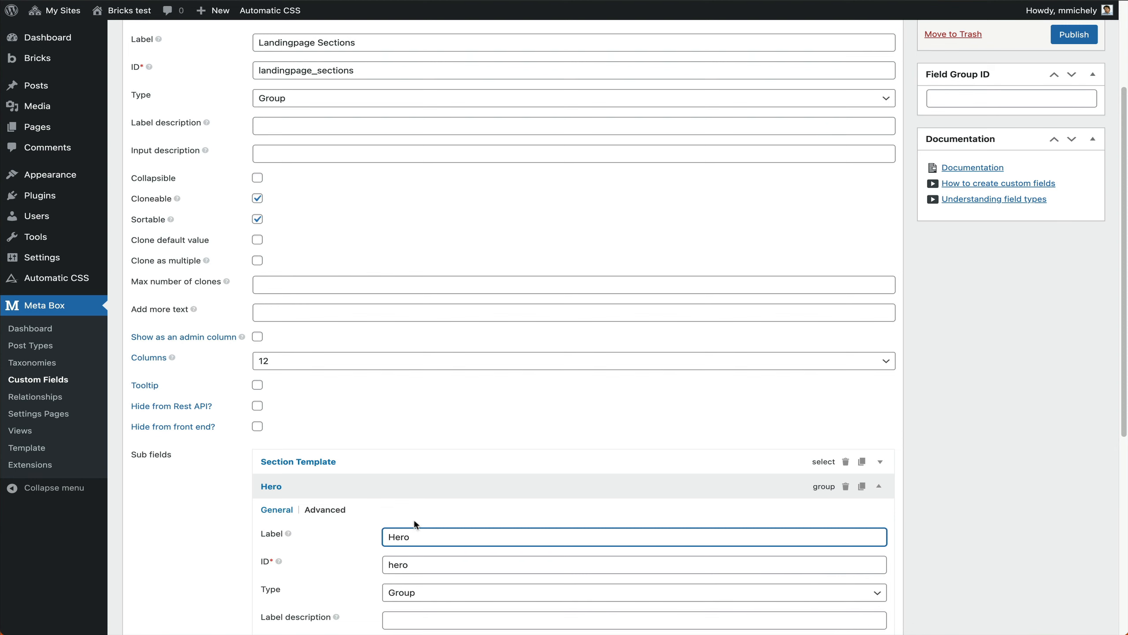
- Make the Hero group cloneable and set its maximum number of clones to 2
scroll(414, 519, down, 3)
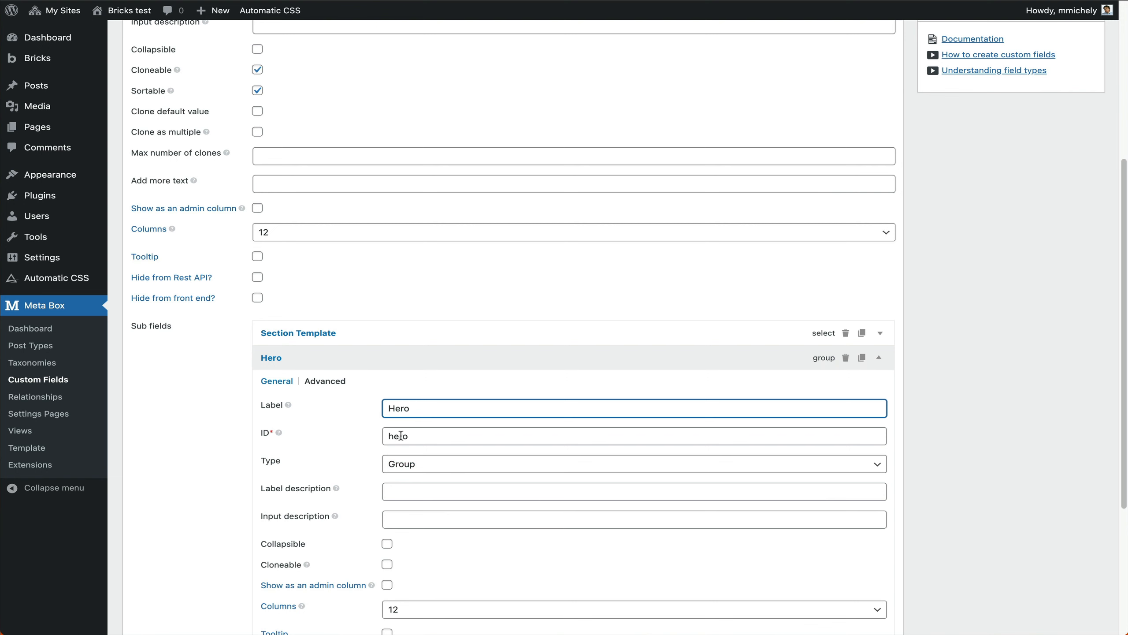
scroll(401, 436, down, 3)
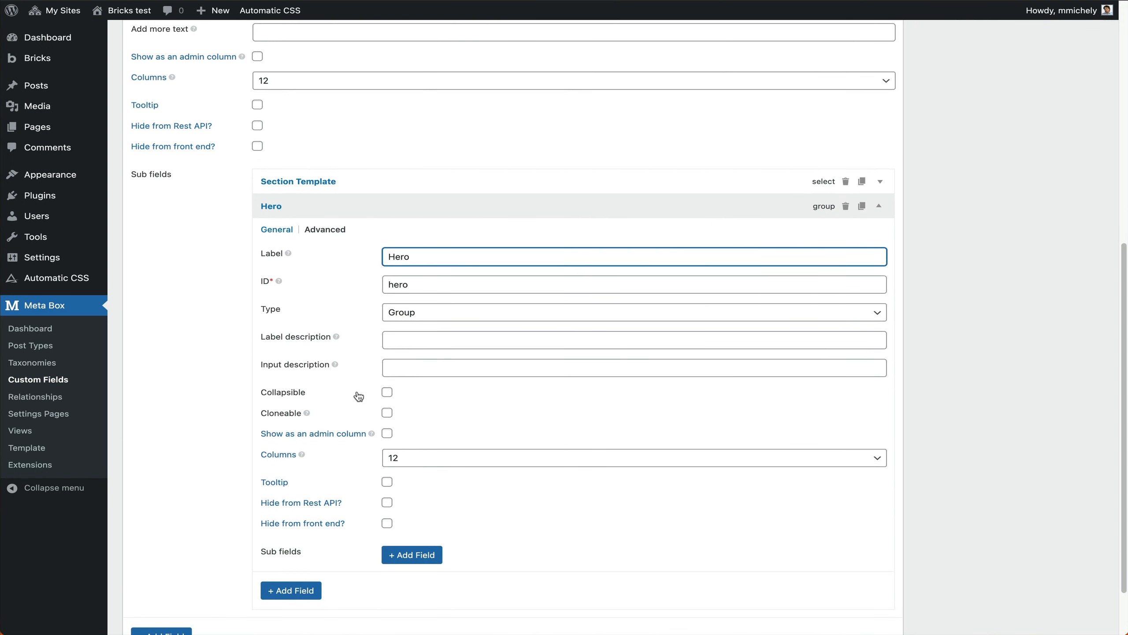
scroll(358, 396, down, 1)
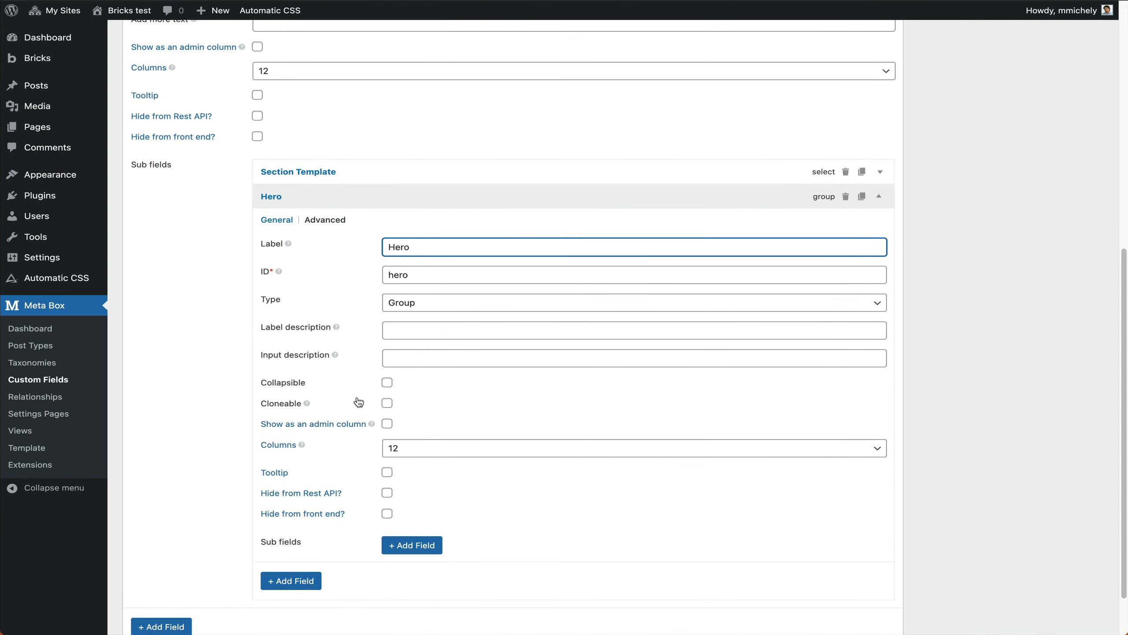
click(387, 404)
scroll(331, 407, down, 3)
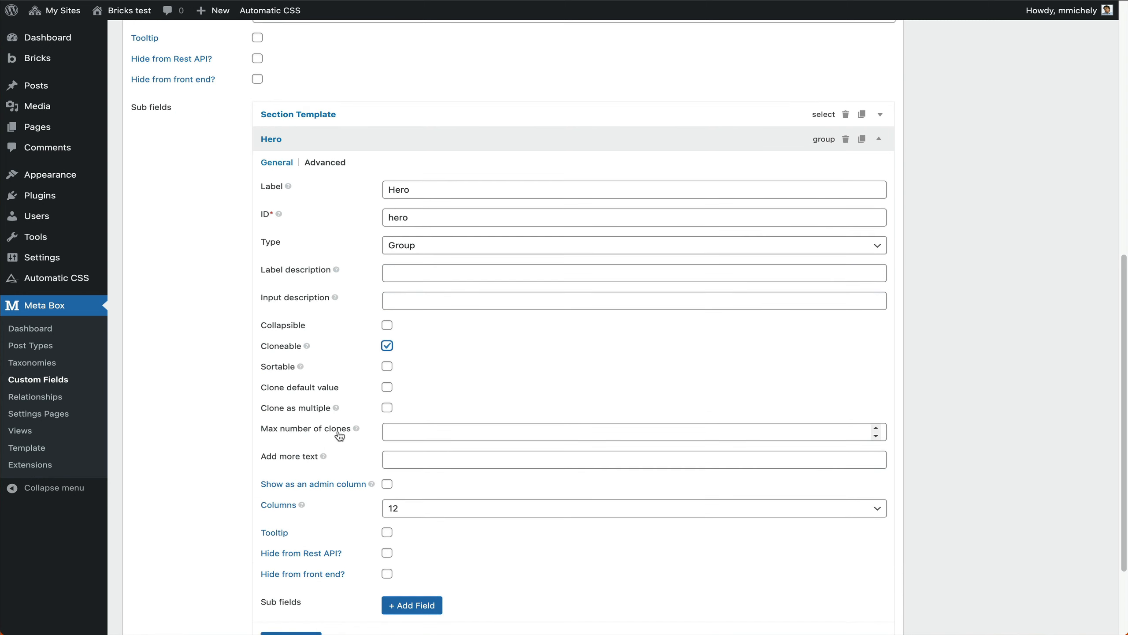
click(876, 428)
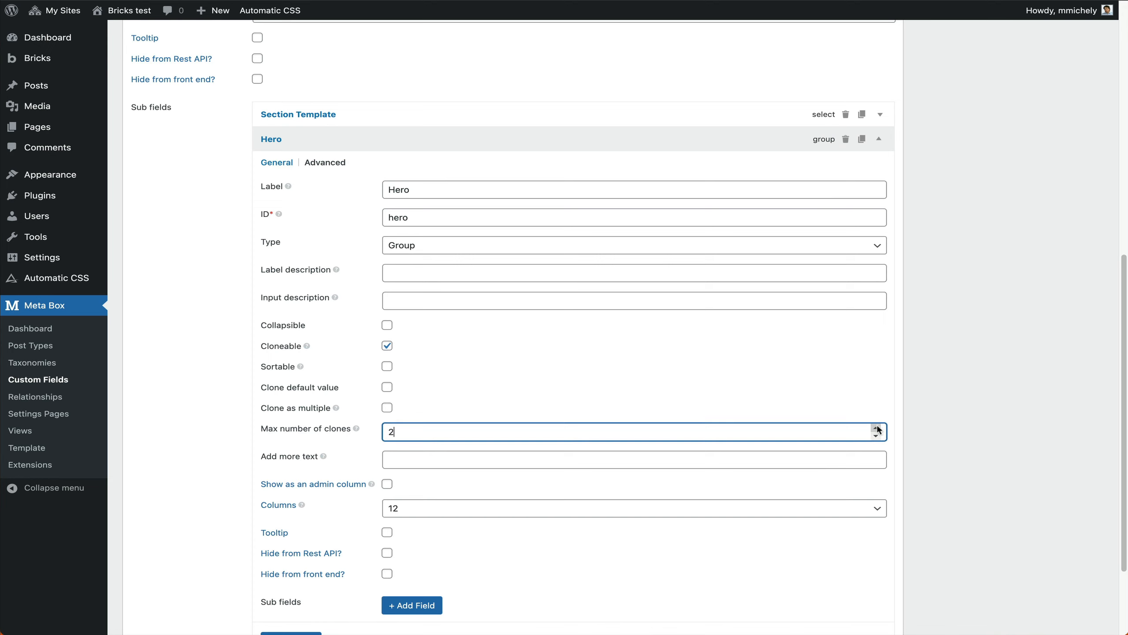
key(BackSpace)
click(877, 439)
click(877, 427)
scroll(421, 591, down, 3)
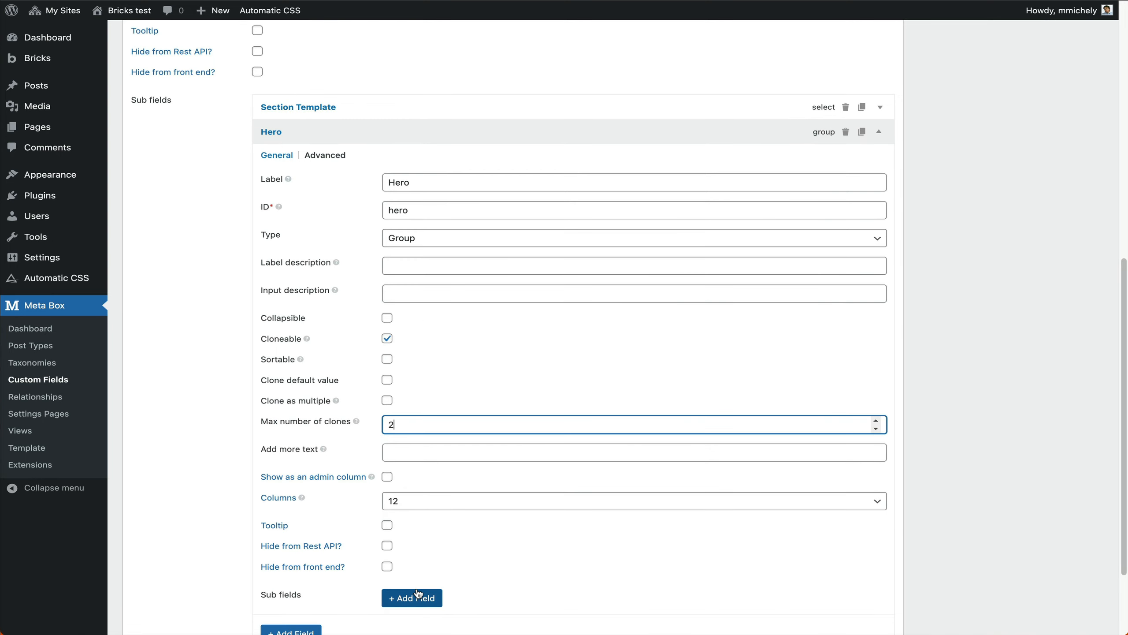
- Add a Text sub field labelled "Heading" inside the Hero group and collapse its settings
scroll(422, 440, up, 3)
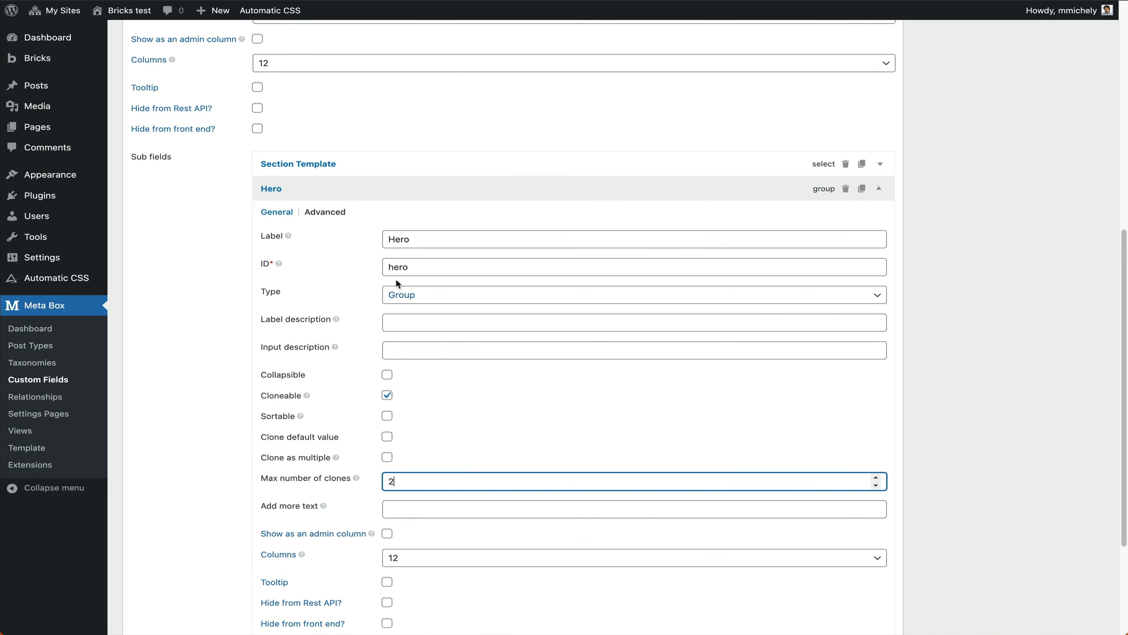
scroll(444, 418, down, 3)
click(427, 481)
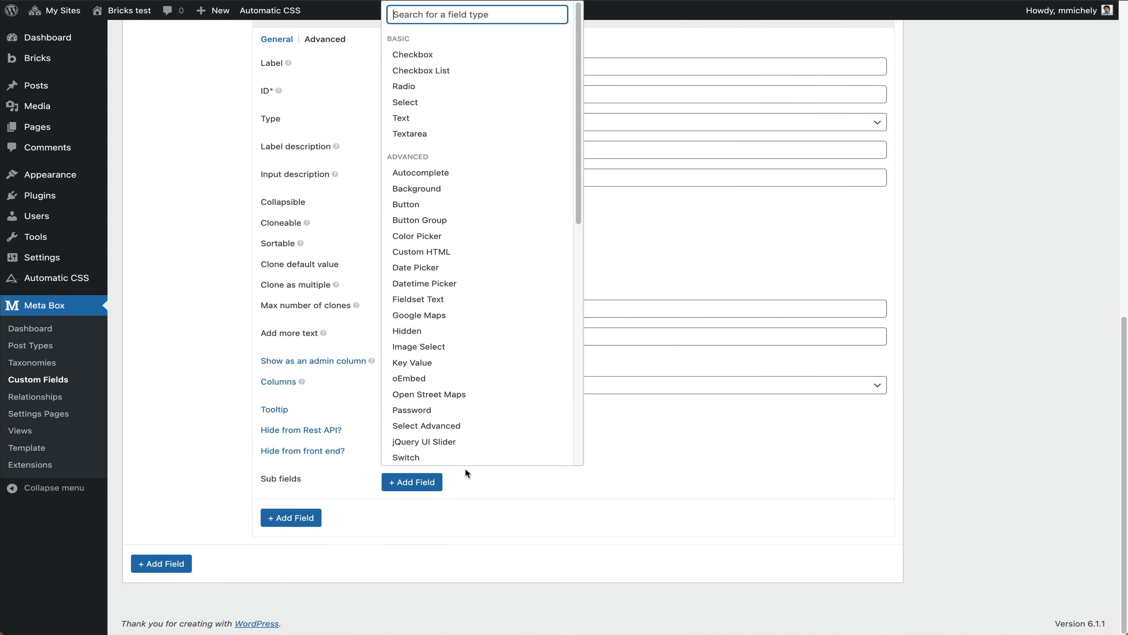
click(442, 117)
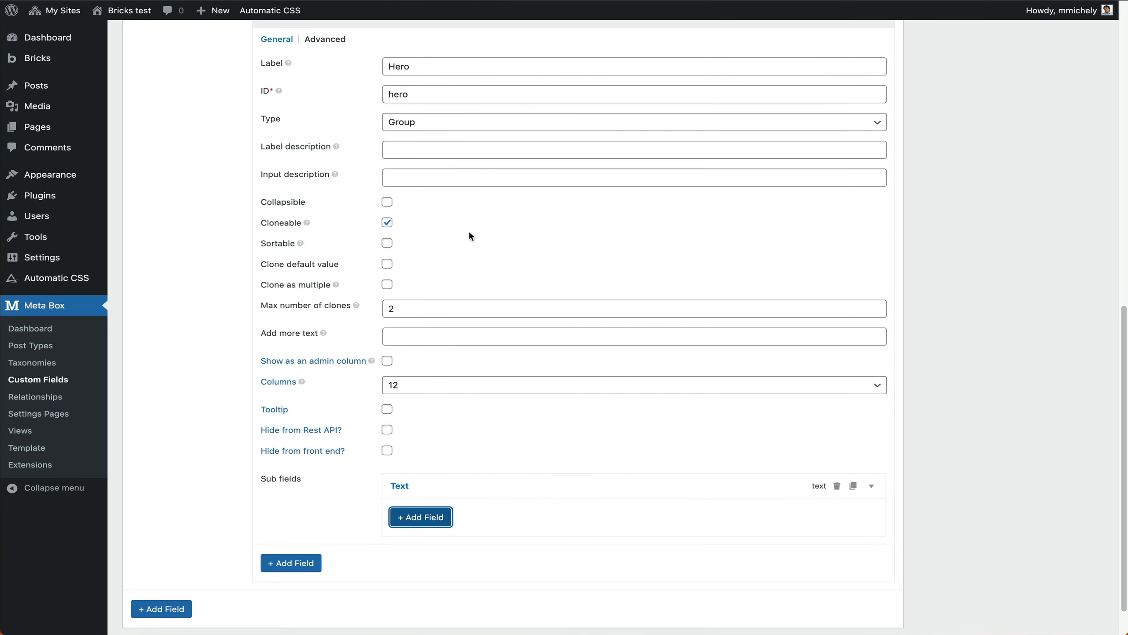
click(403, 490)
double_click(522, 538)
text(Heading)
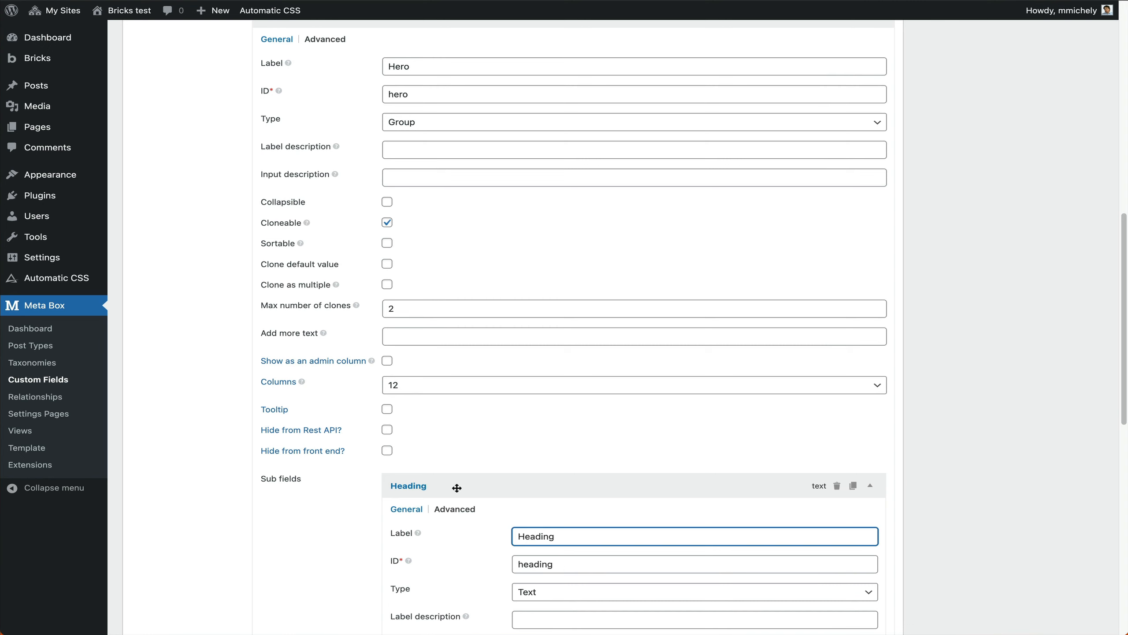
click(431, 487)
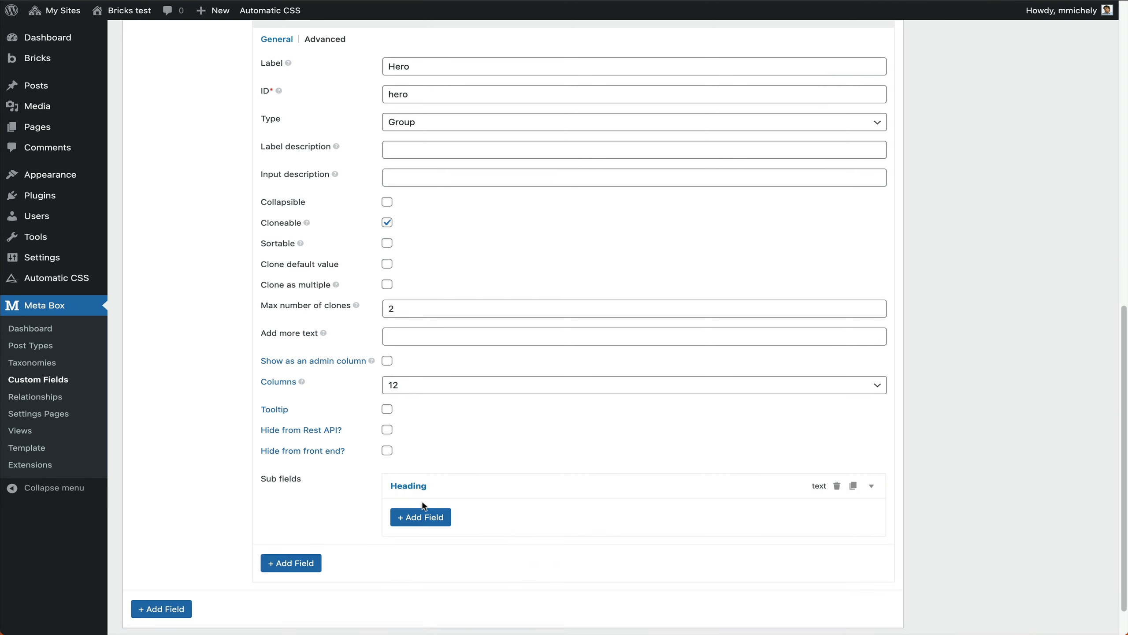
- Add a second Text sub field to the Hero group beneath Heading and change its type to Textarea
click(422, 517)
text(text)
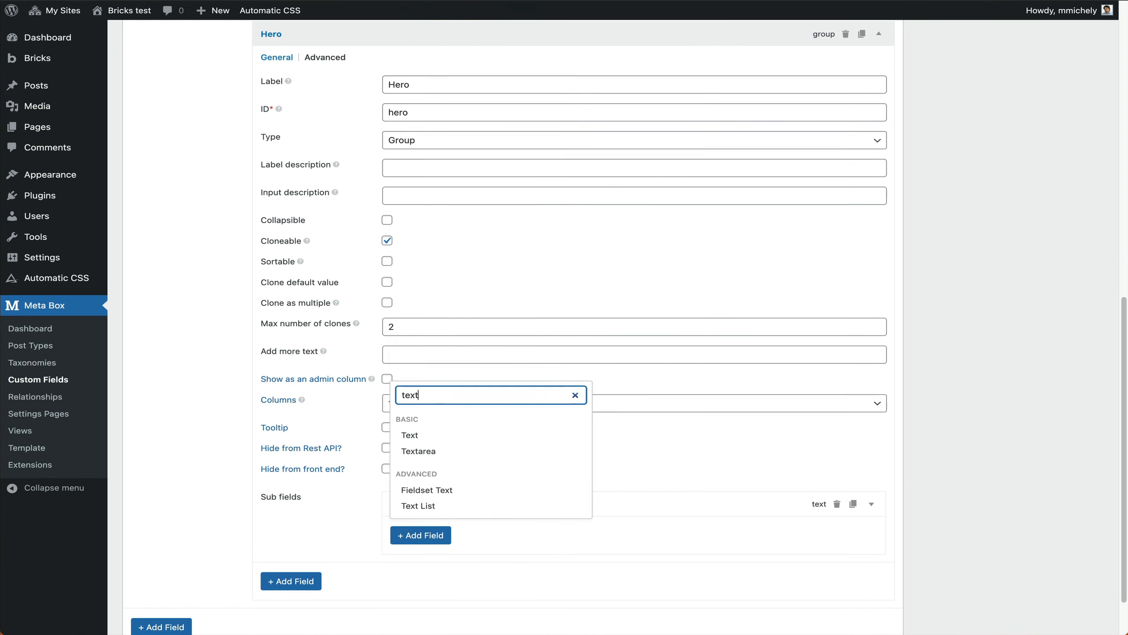
click(410, 434)
click(405, 525)
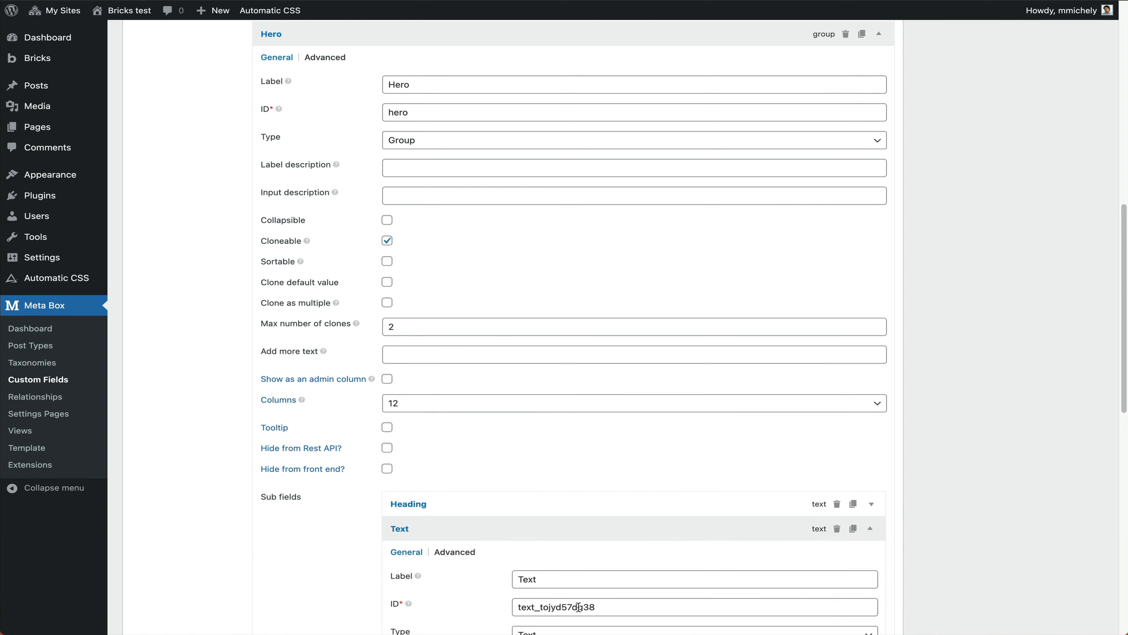
scroll(578, 607, down, 4)
click(548, 455)
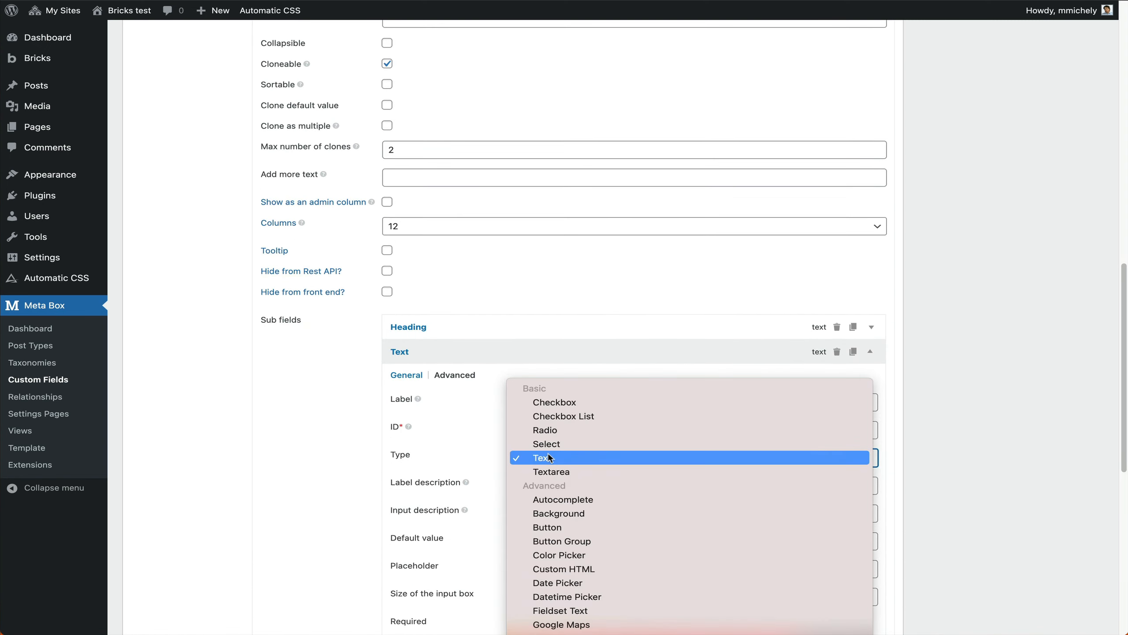
click(587, 471)
- Set the Textarea sub field's label to "Description" and collapse its settings
double_click(543, 430)
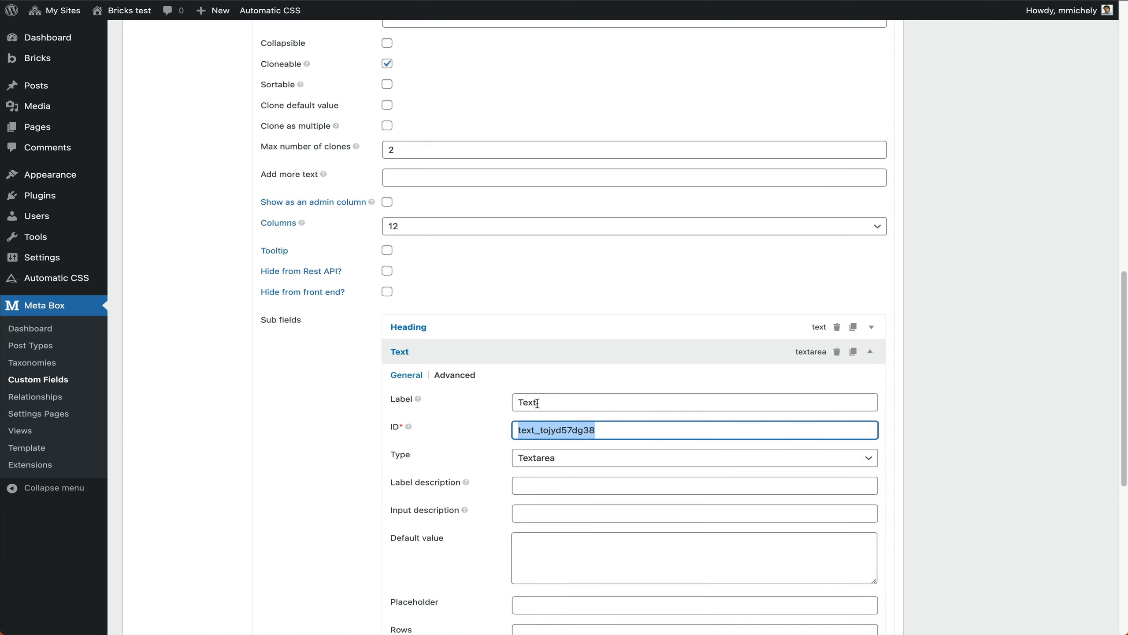
double_click(534, 401)
key(BackSpace)
text(De)
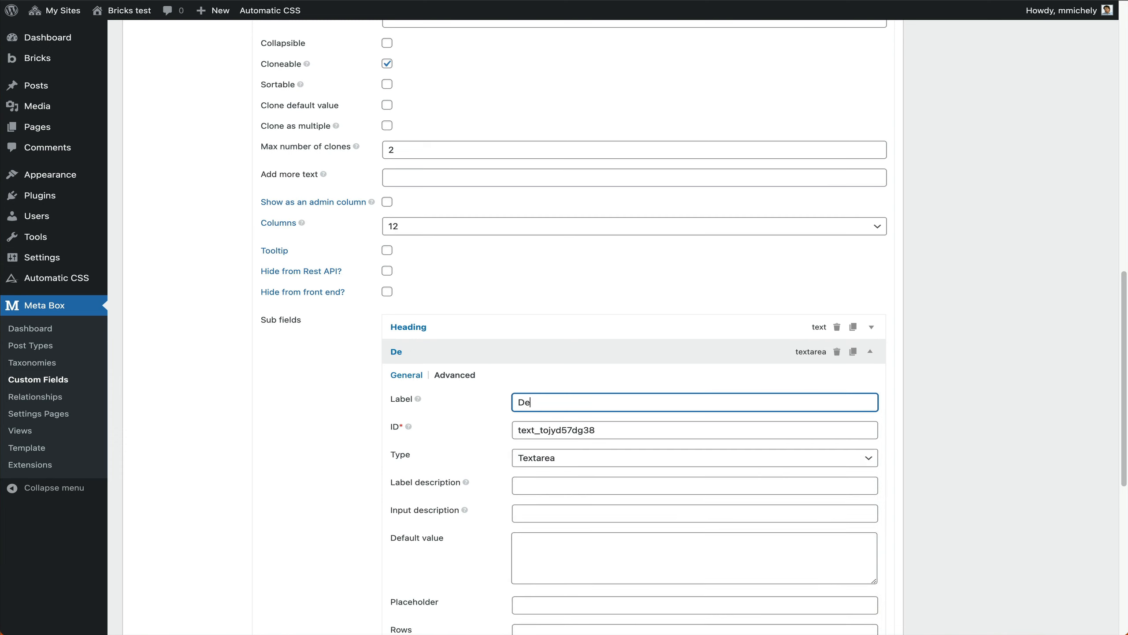
text(scription)
key(Tab)
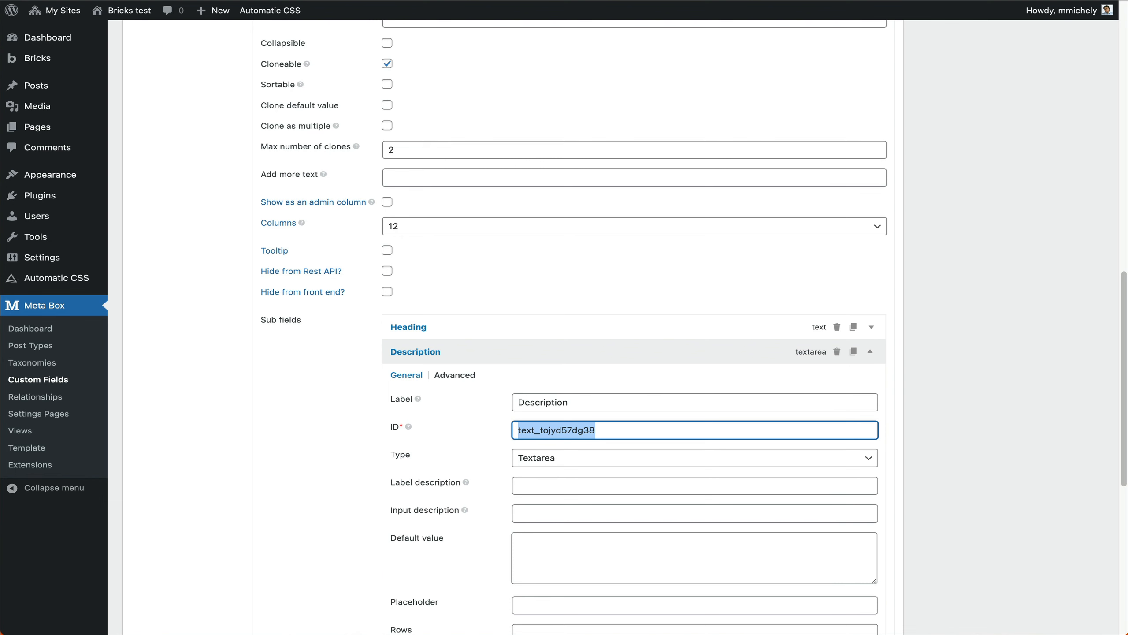
click(415, 354)
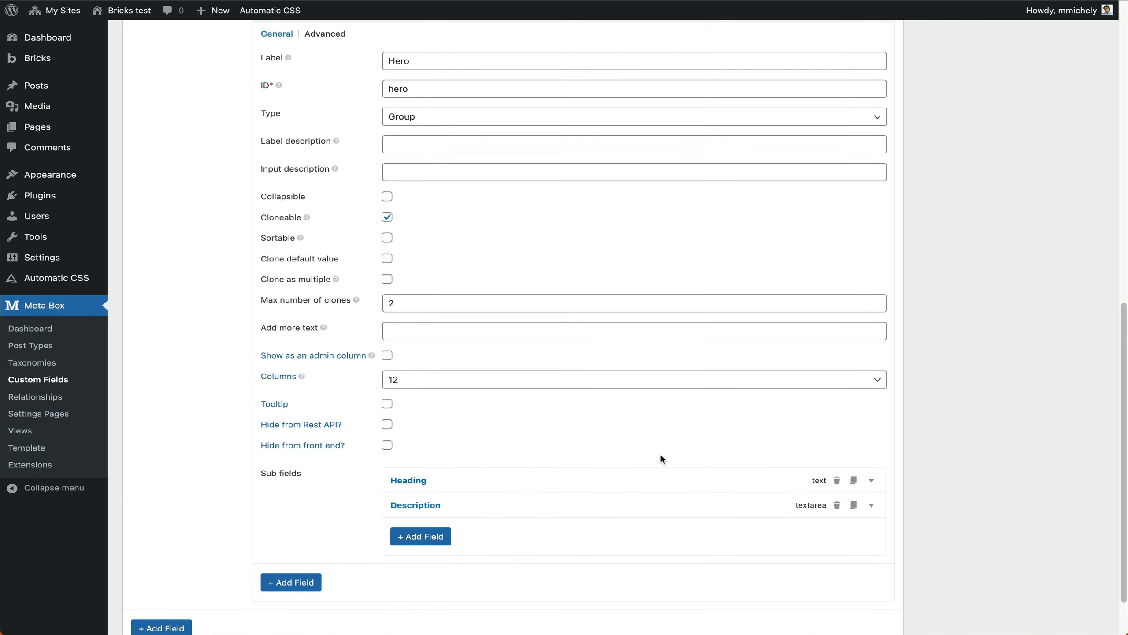
- Collapse the Hero group and check the hero value among the Section Template field's choices
scroll(659, 453, up, 3)
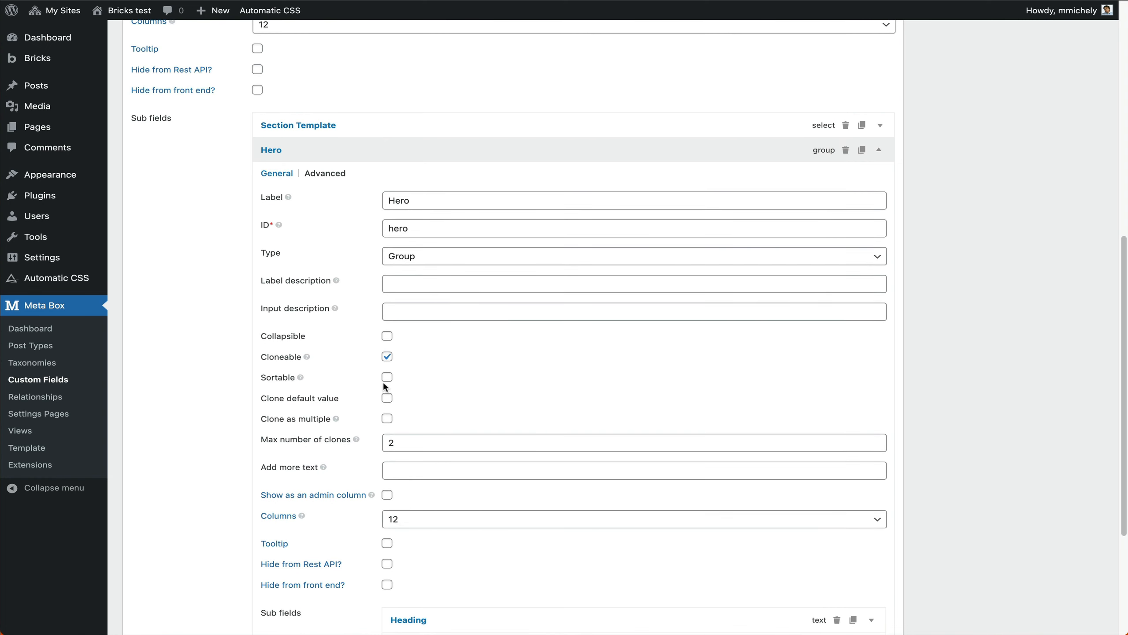
scroll(382, 381, up, 1)
click(276, 207)
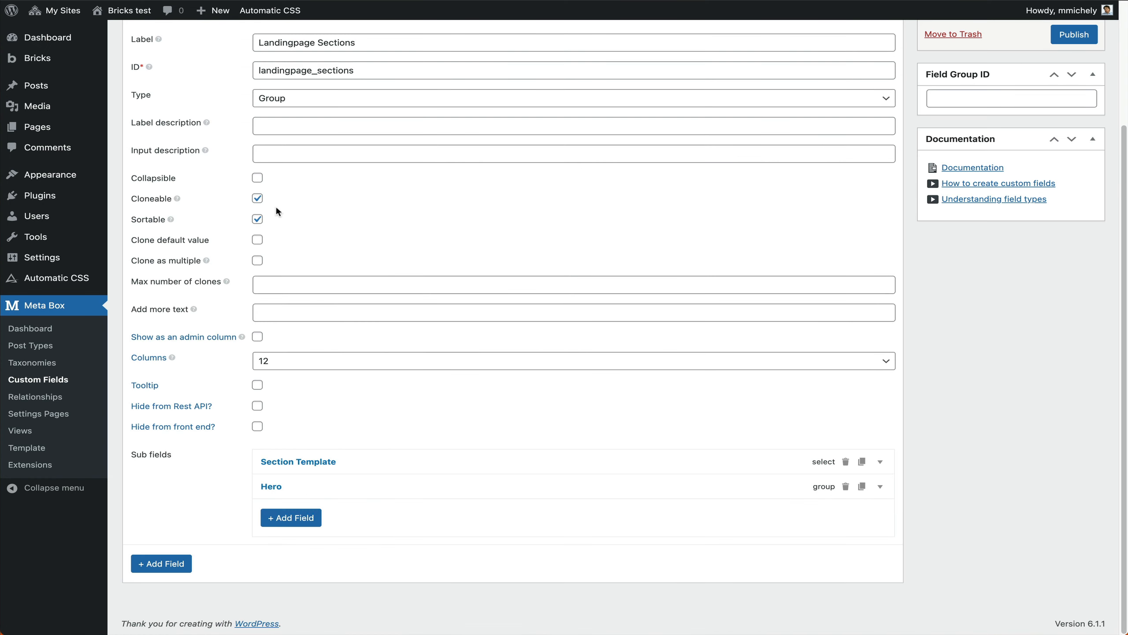
click(305, 462)
scroll(304, 463, down, 6)
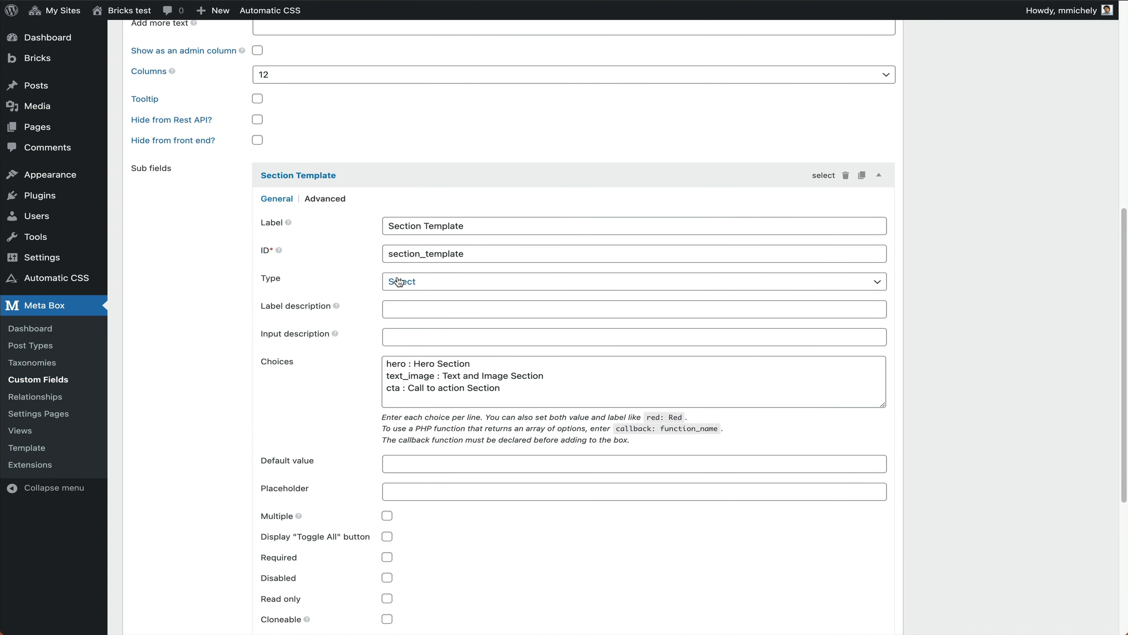
double_click(396, 364)
click(297, 180)
- Add a conditional logic rule making the Hero group visible when section_template = hero, and collapse the group
click(287, 480)
scroll(398, 481, down, 6)
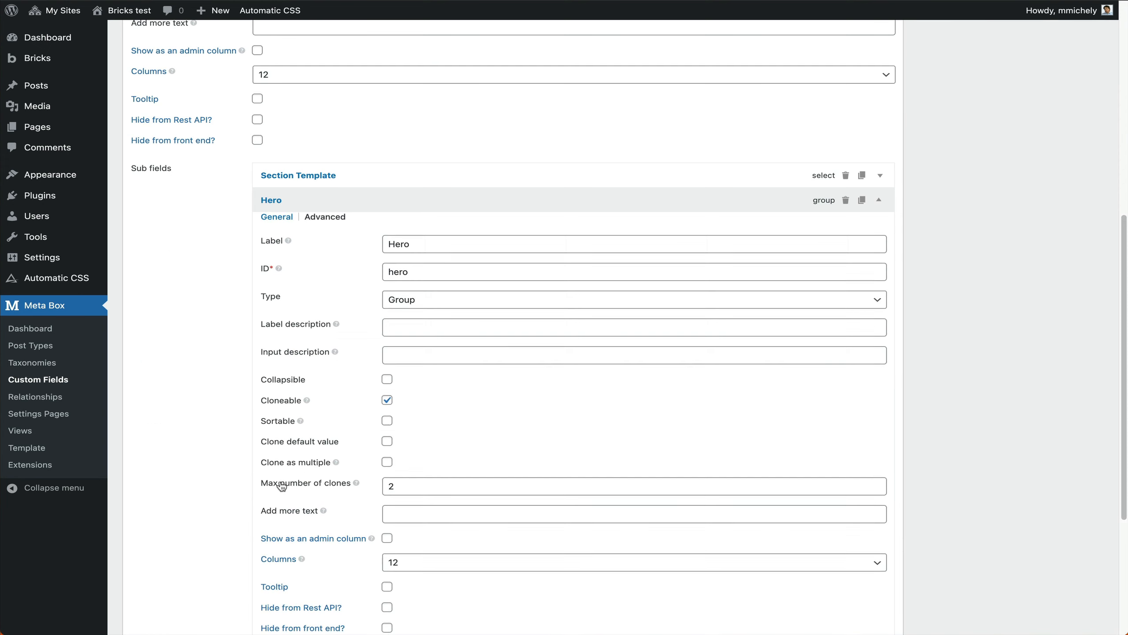
click(337, 224)
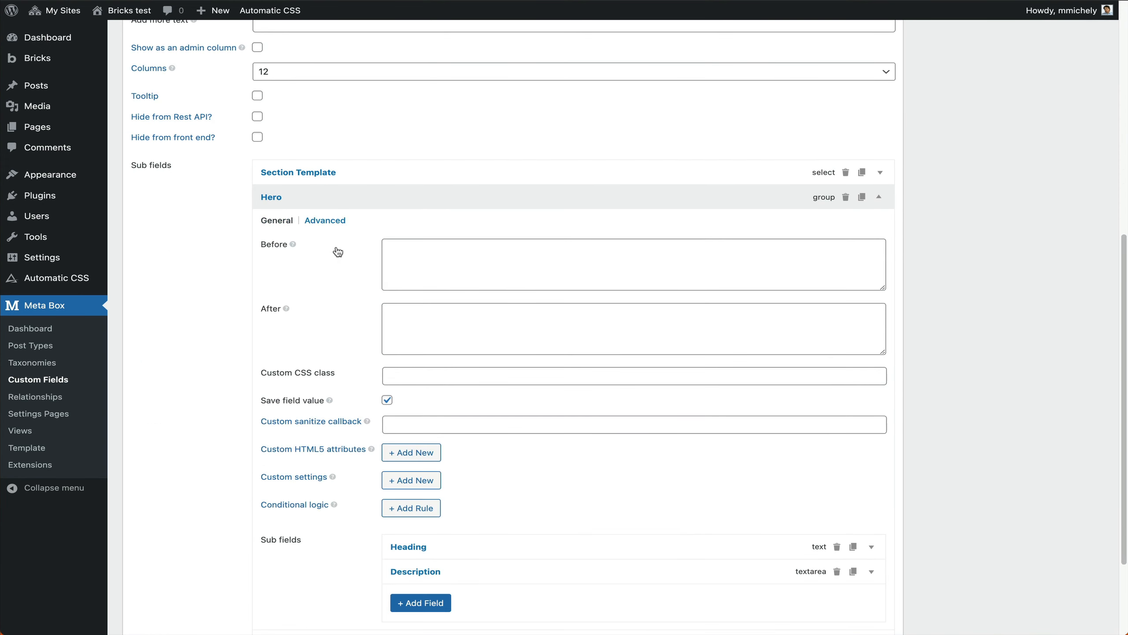
click(411, 505)
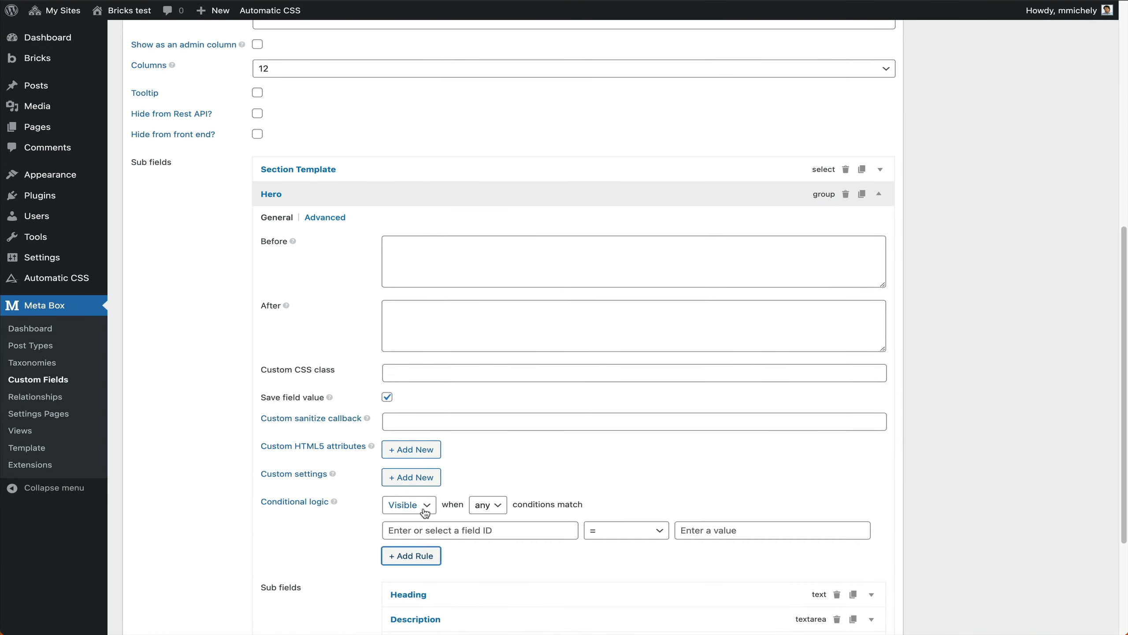
click(432, 531)
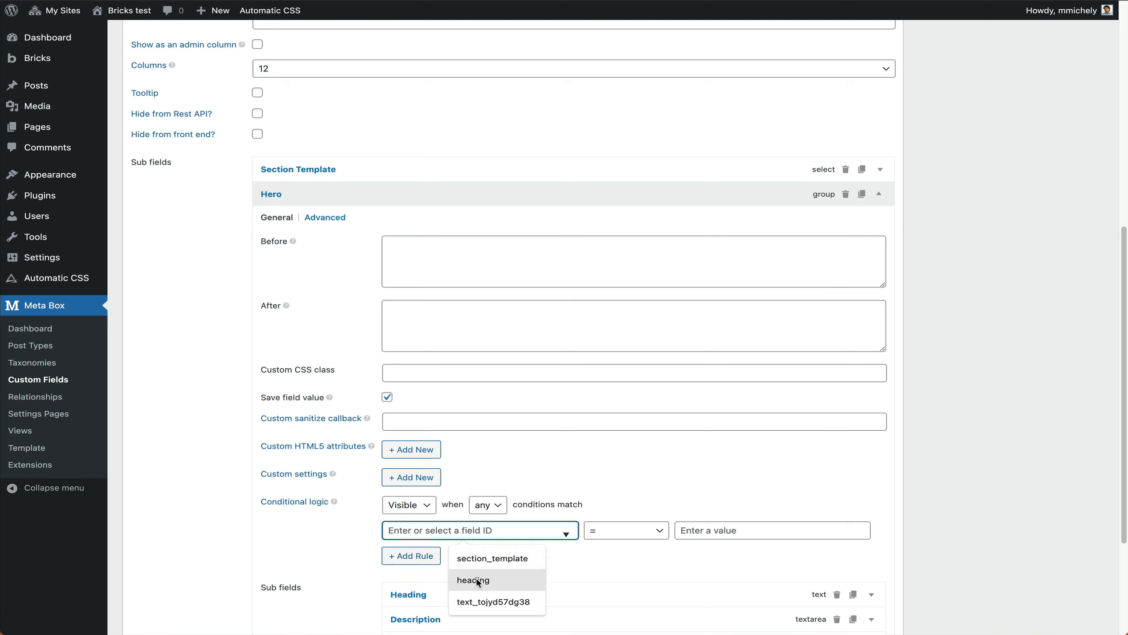
click(505, 558)
click(695, 526)
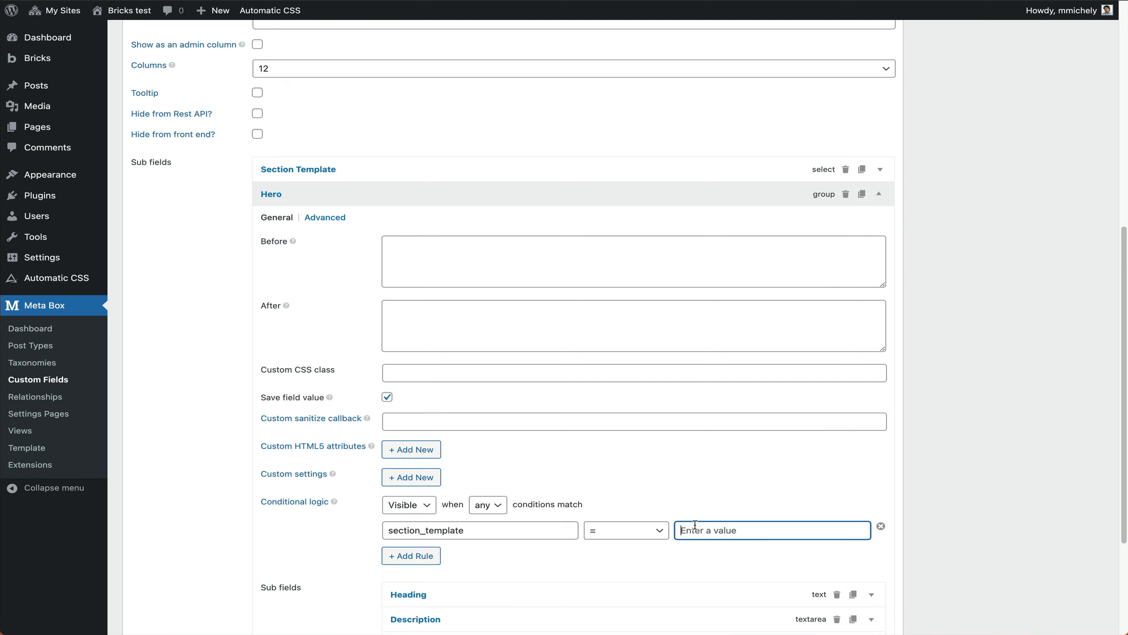
text(hero)
click(266, 194)
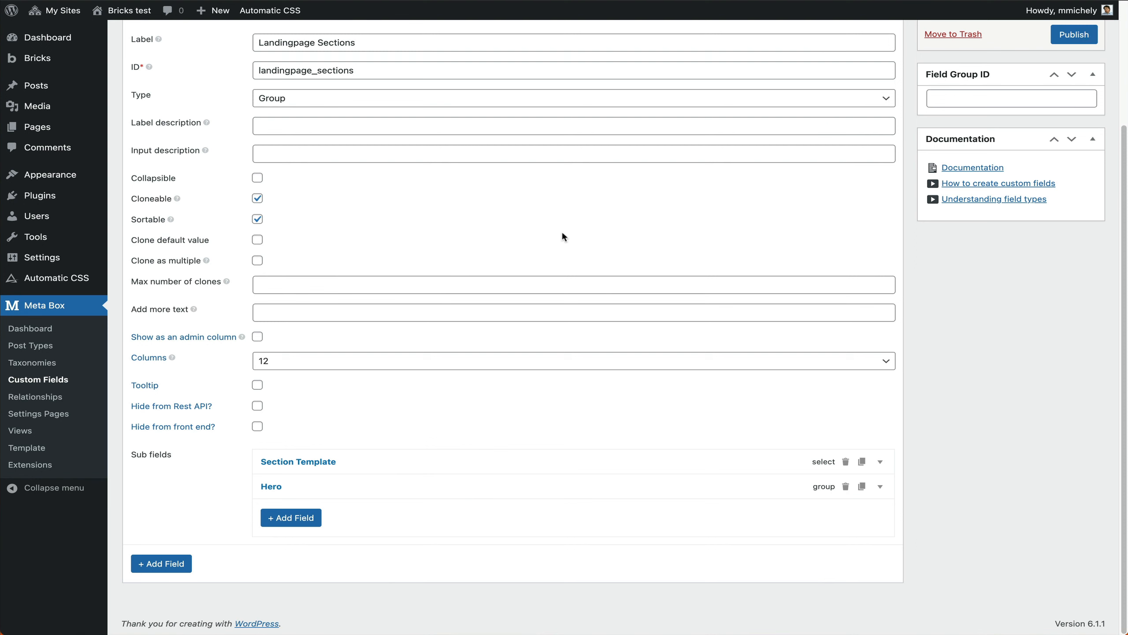
- Change the field group's post type location from Post to Page and publish the field group
scroll(425, 243, up, 4)
click(189, 116)
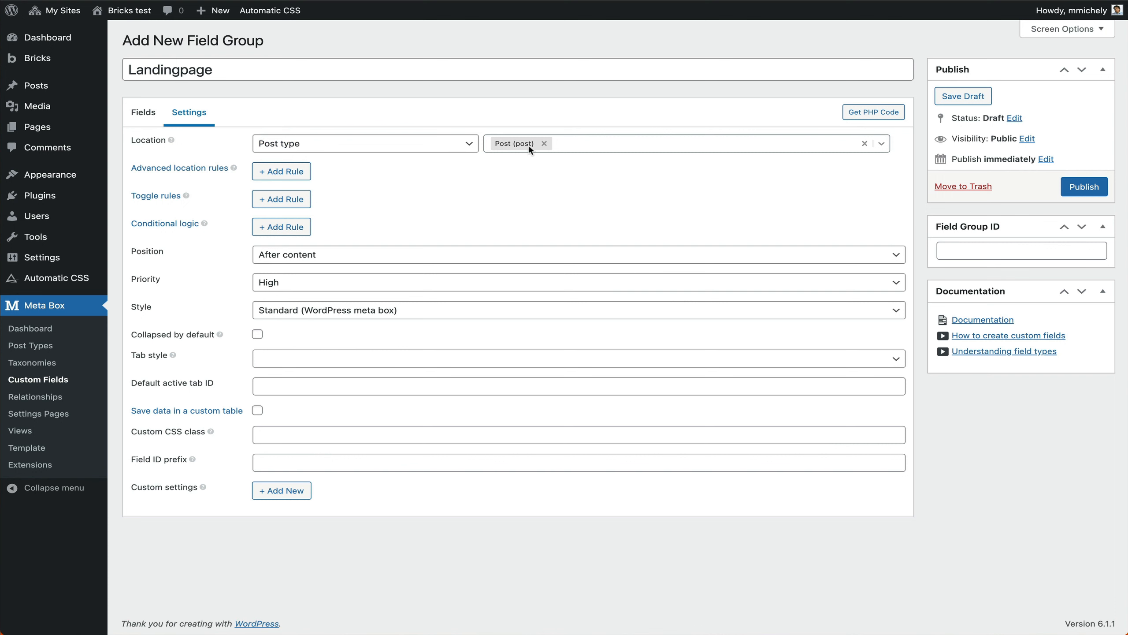
click(543, 143)
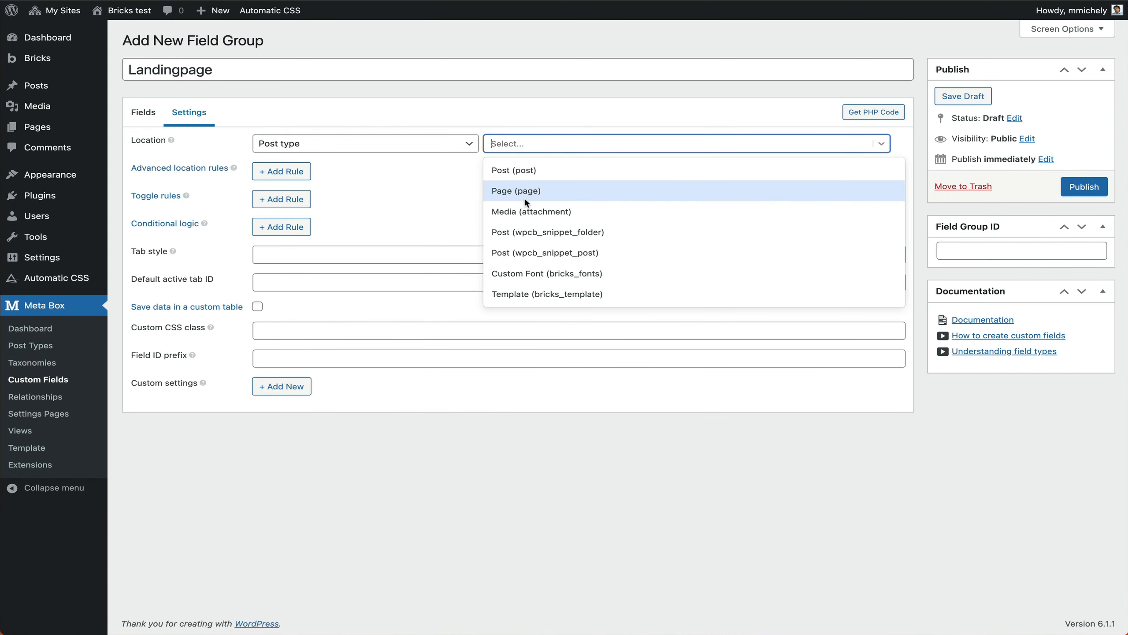
click(524, 192)
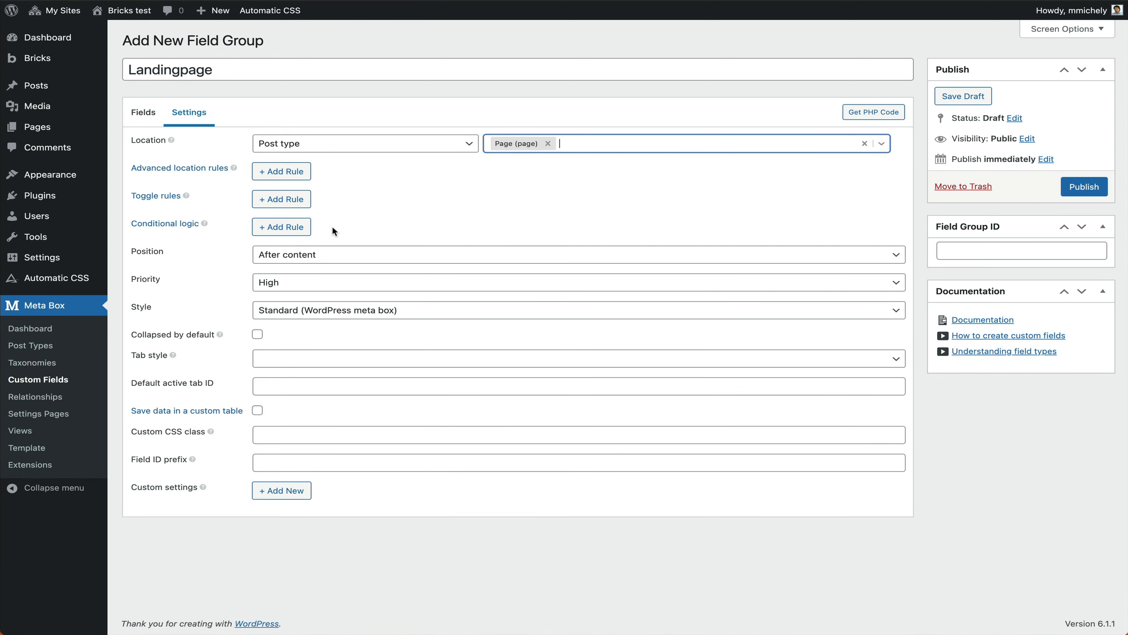
click(1084, 186)
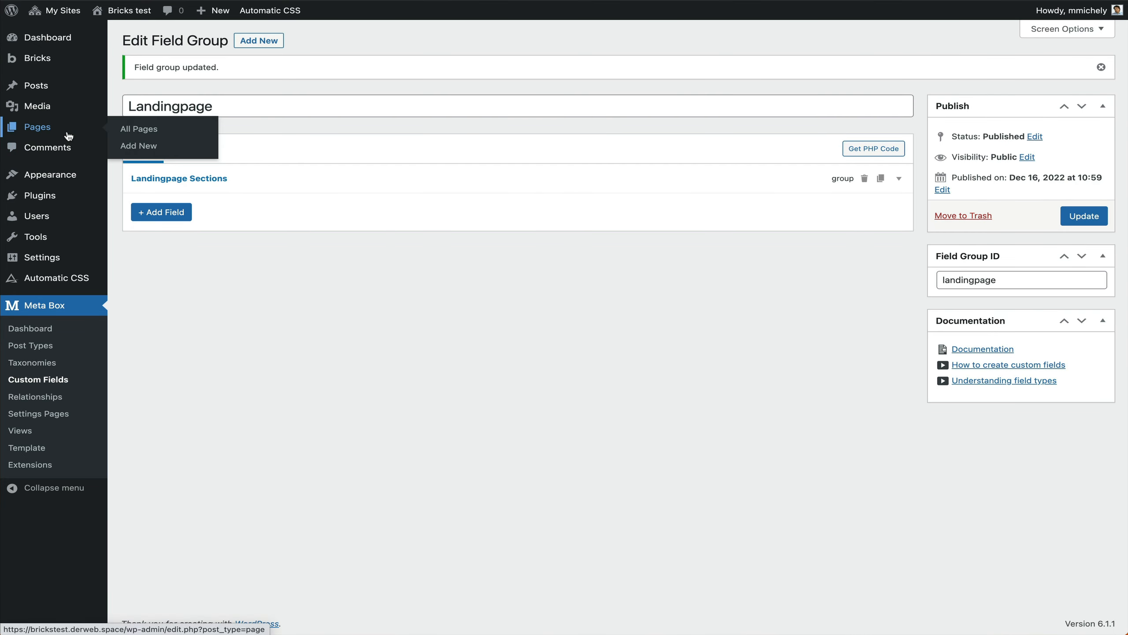
- Open the page "Flexible Landingpage with Metabox.io + Bricks" for editing
click(92, 130)
mouse_move(182, 152)
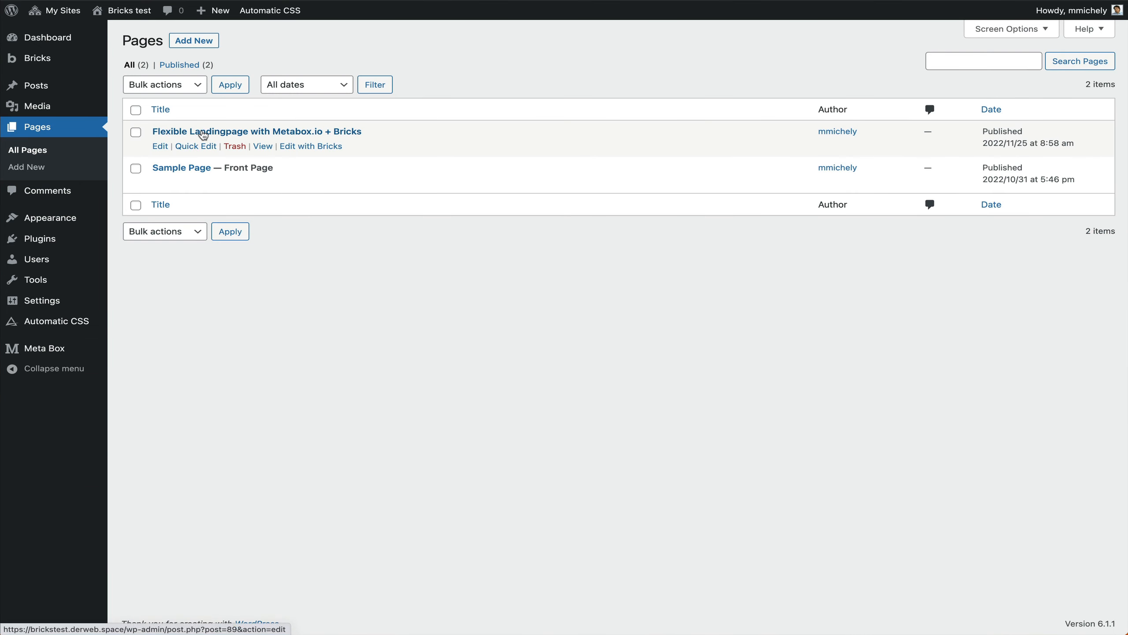
click(242, 134)
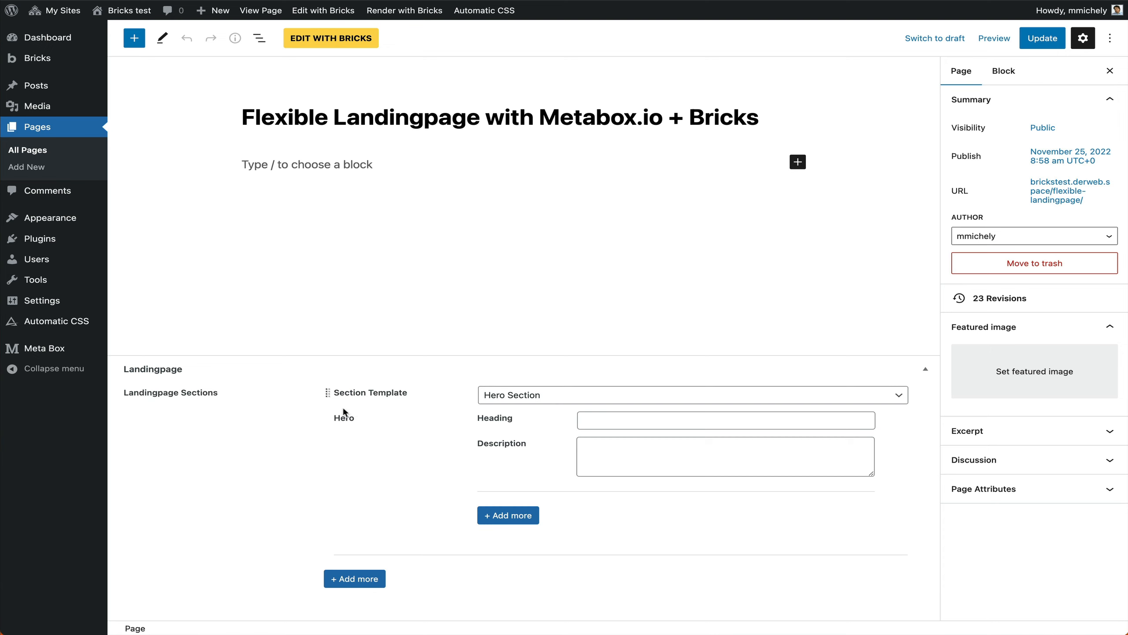
- Switch the Section Template to Text and Image Section, Call to action Section and back to Hero Section to check the conditional fields
click(535, 397)
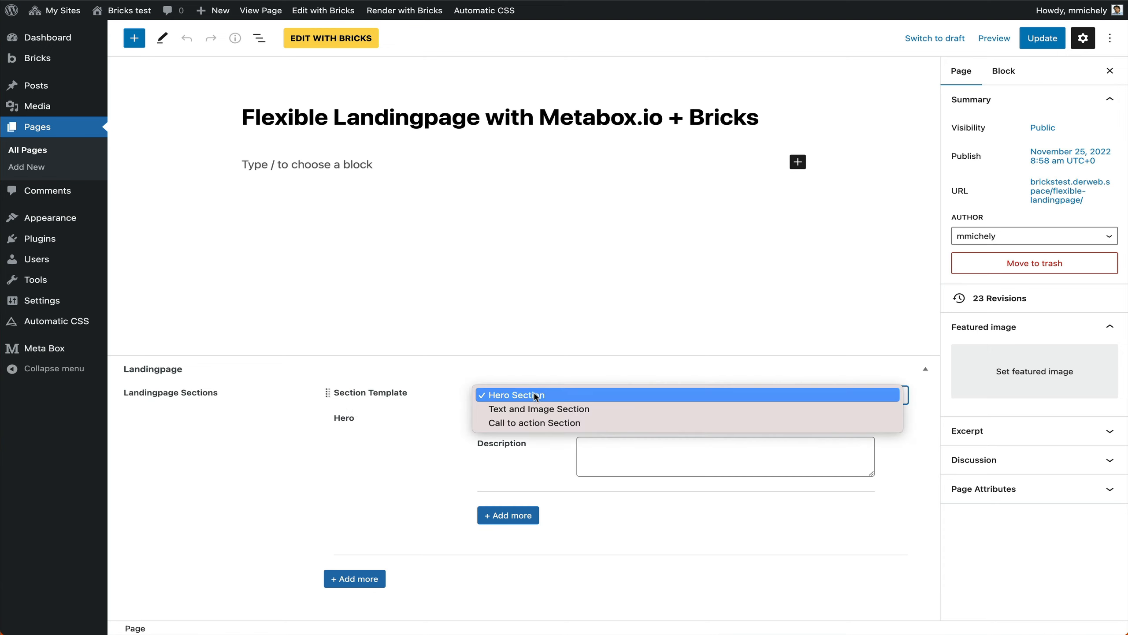
click(534, 410)
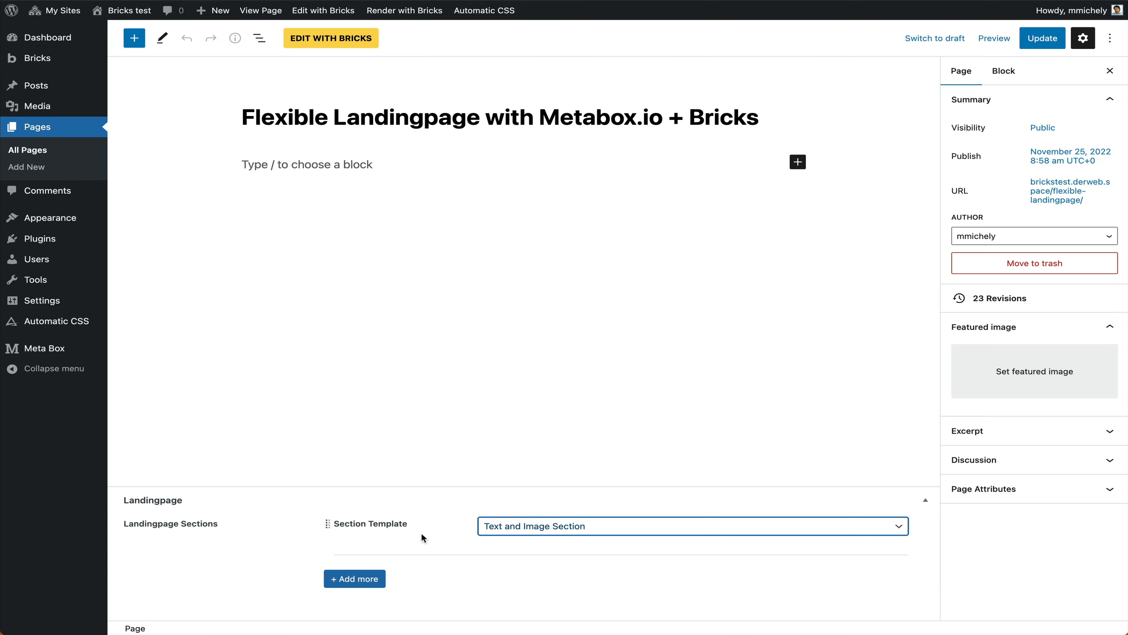
click(525, 531)
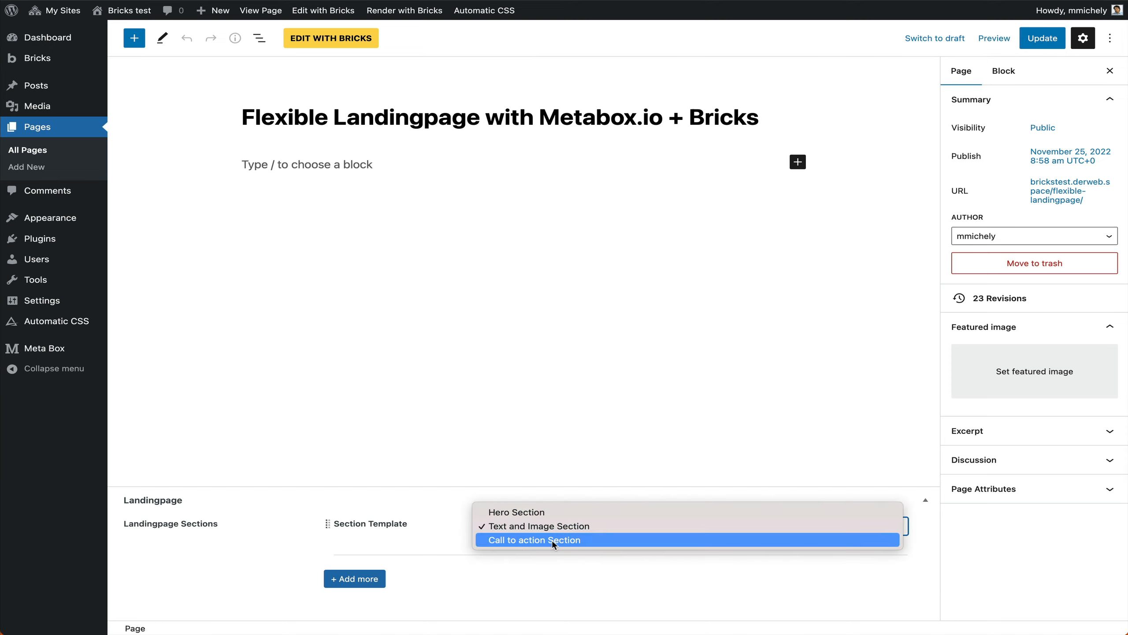
click(519, 542)
click(517, 534)
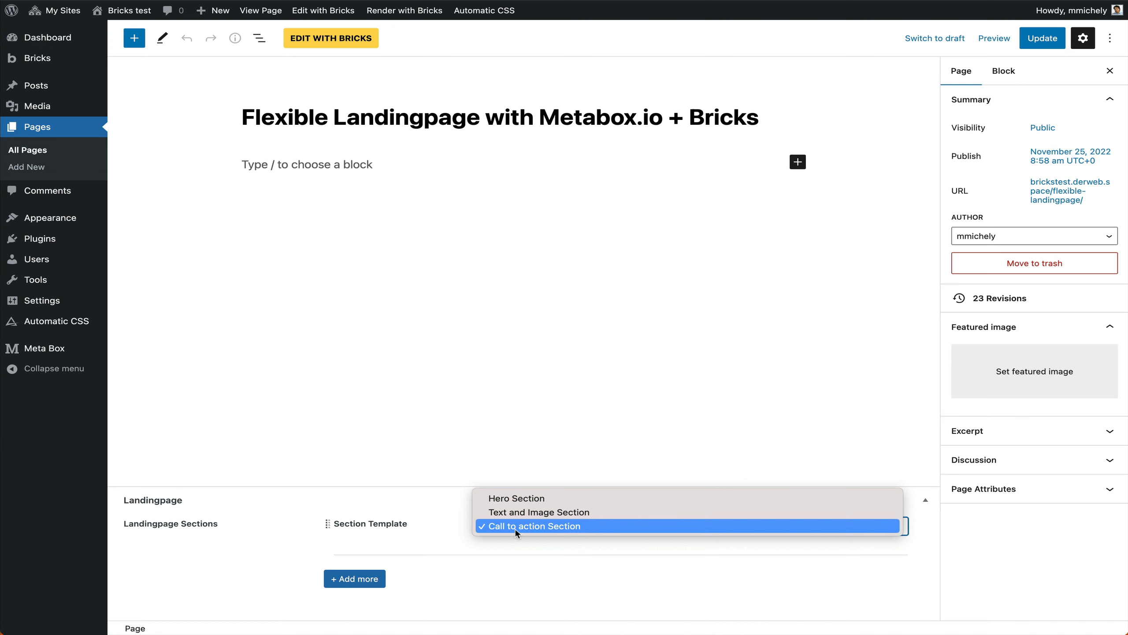
click(515, 499)
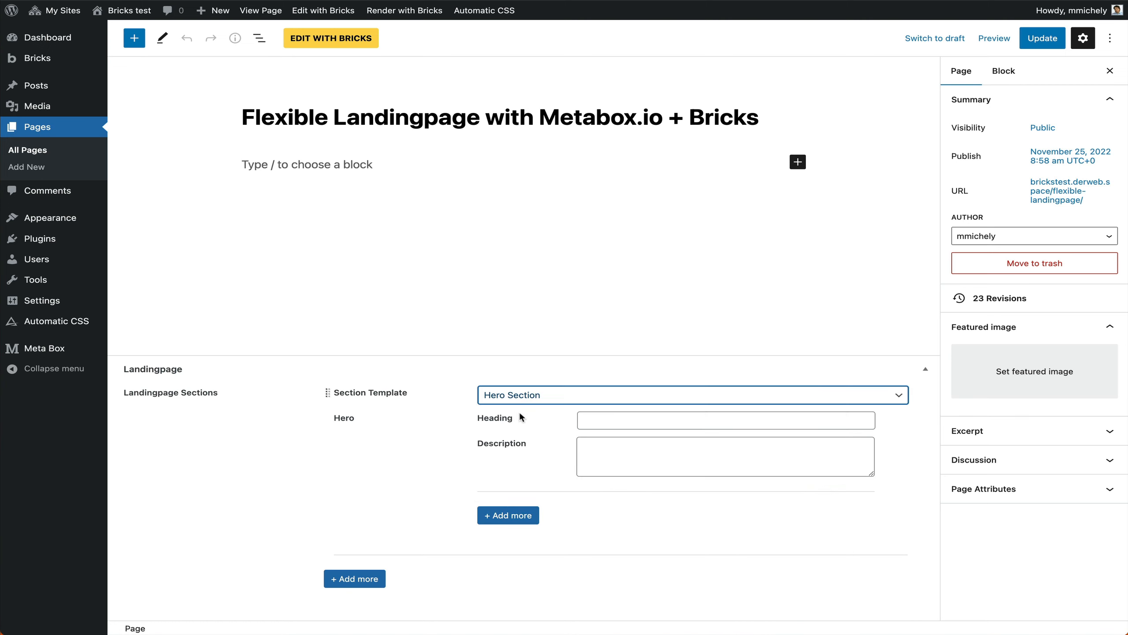
click(635, 418)
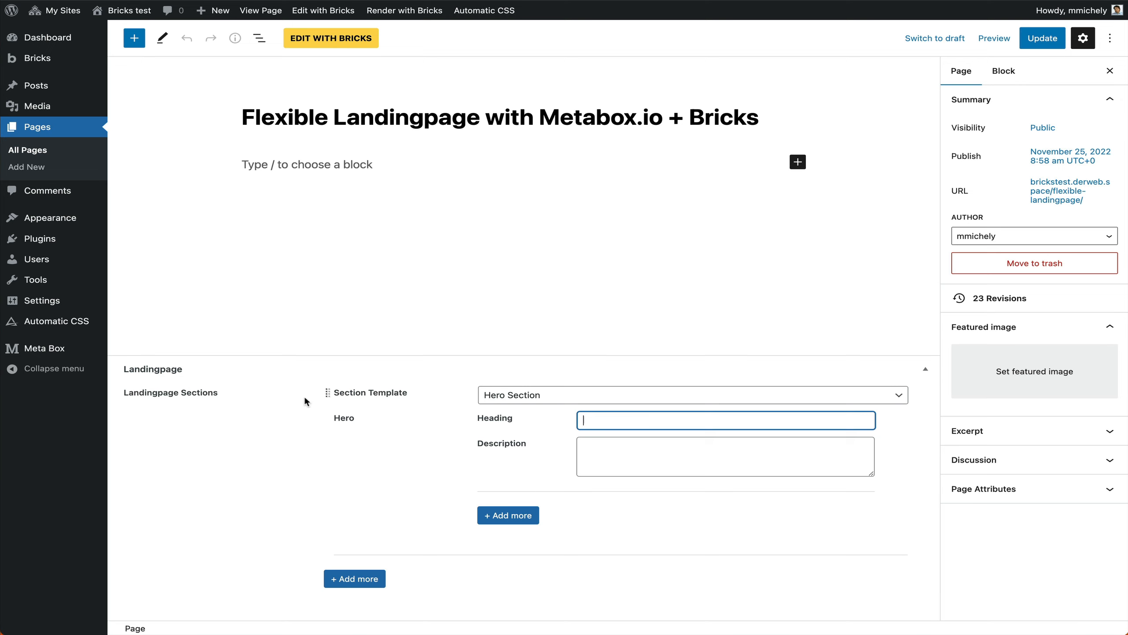
drag(332, 390, 347, 416)
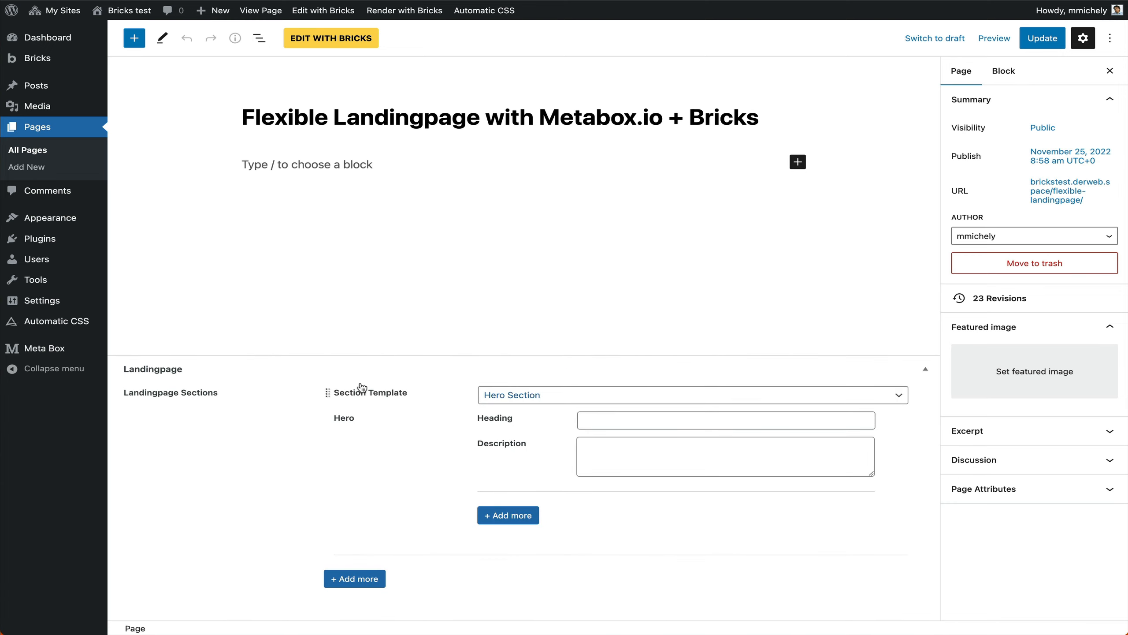
click(513, 394)
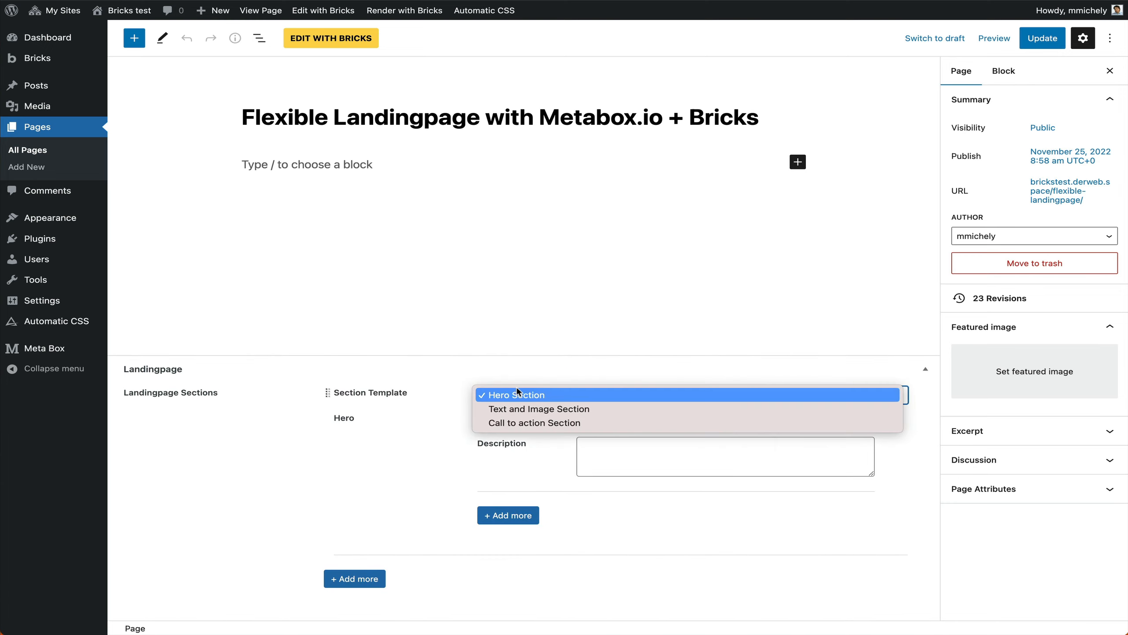
click(454, 383)
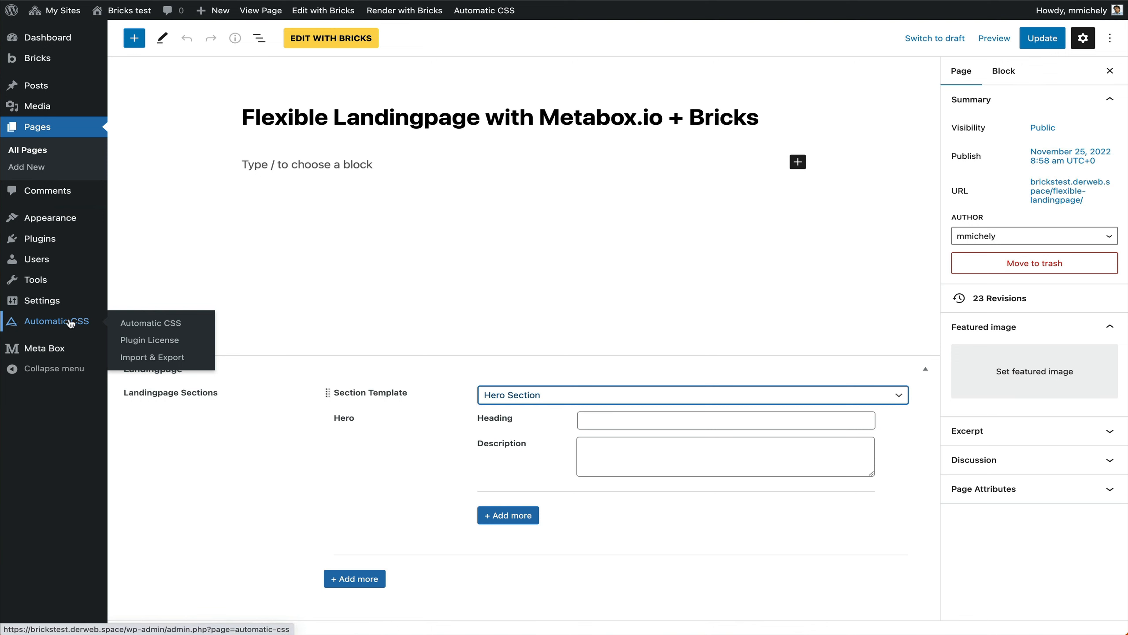
- Reopen the Landingpage field group in Meta Box and expand the Landingpage Sections group
mouse_move(69, 348)
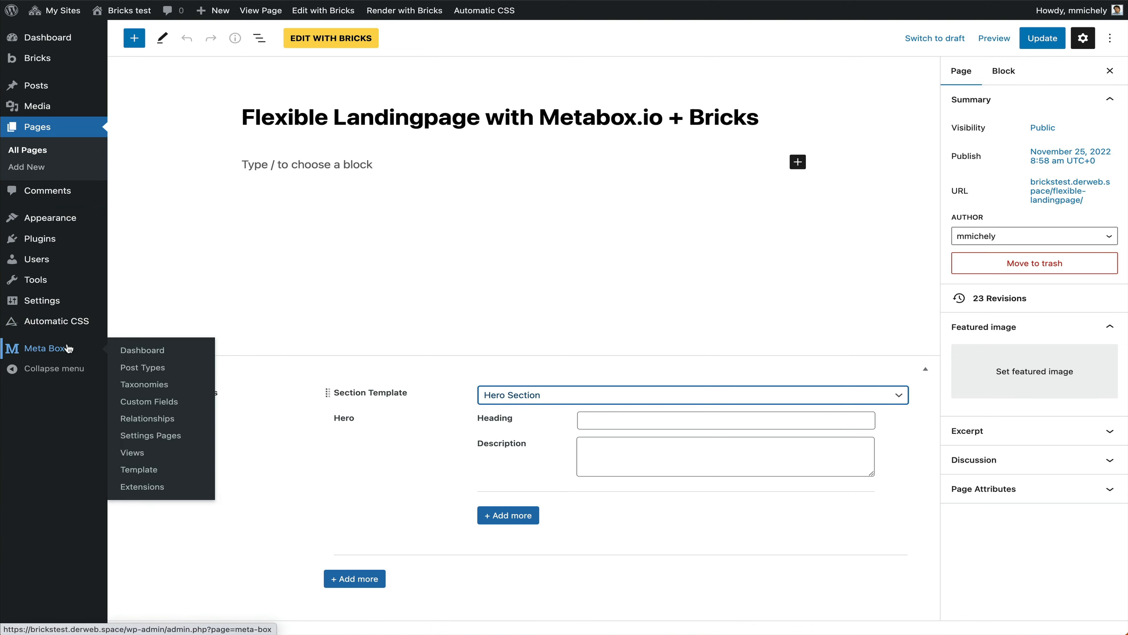
click(163, 400)
click(185, 132)
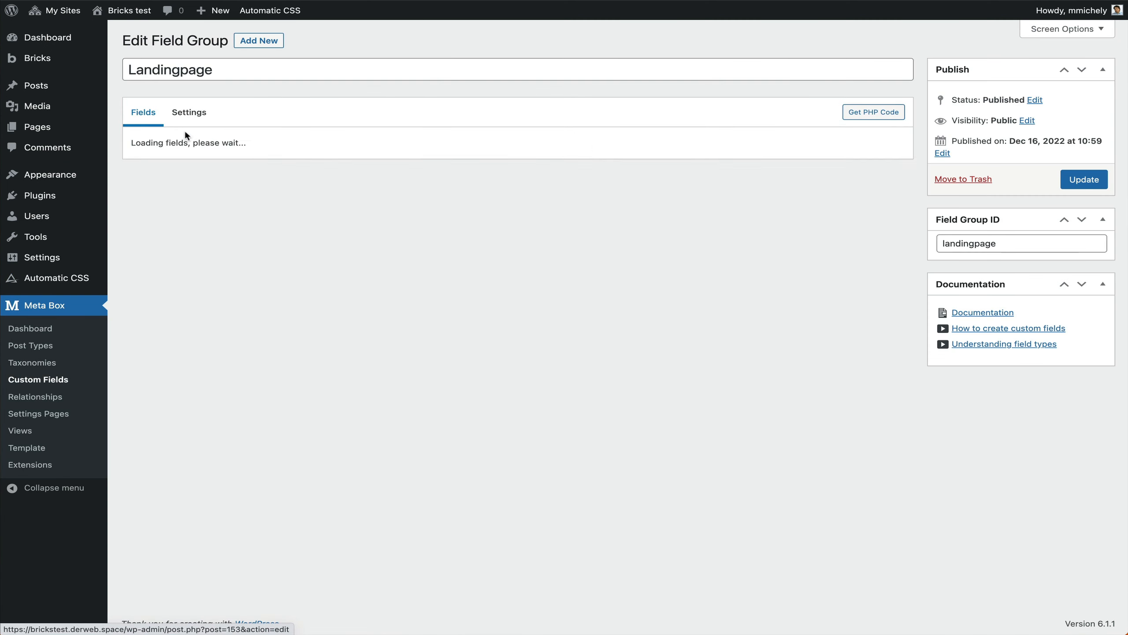
click(181, 142)
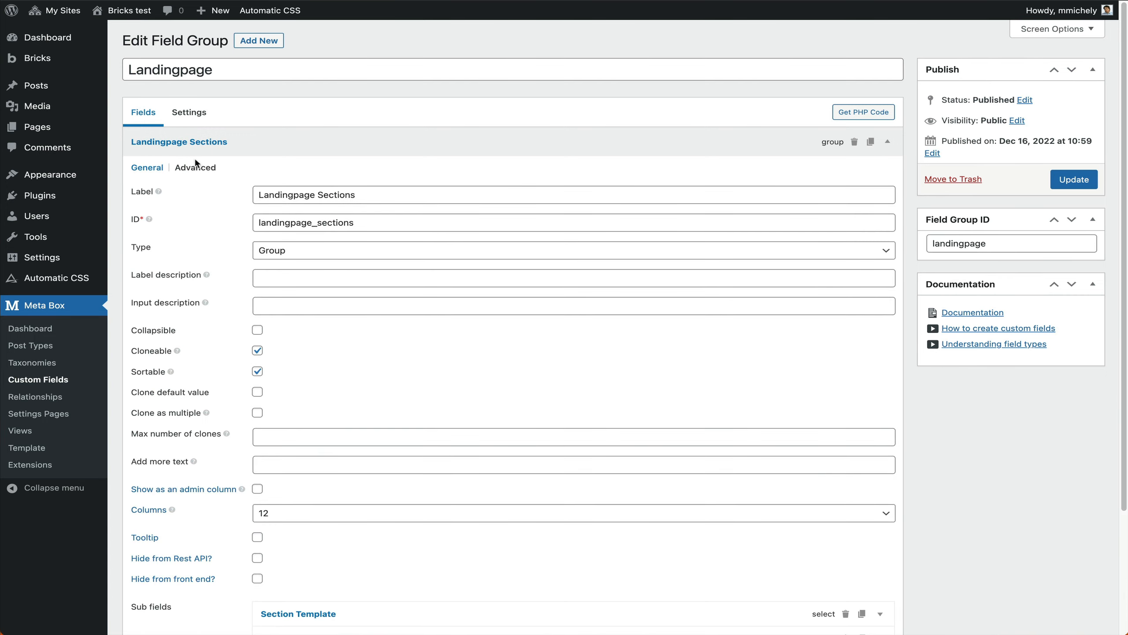
- Add another Group sub field below Hero inside the Landingpage Sections group
scroll(236, 235, down, 3)
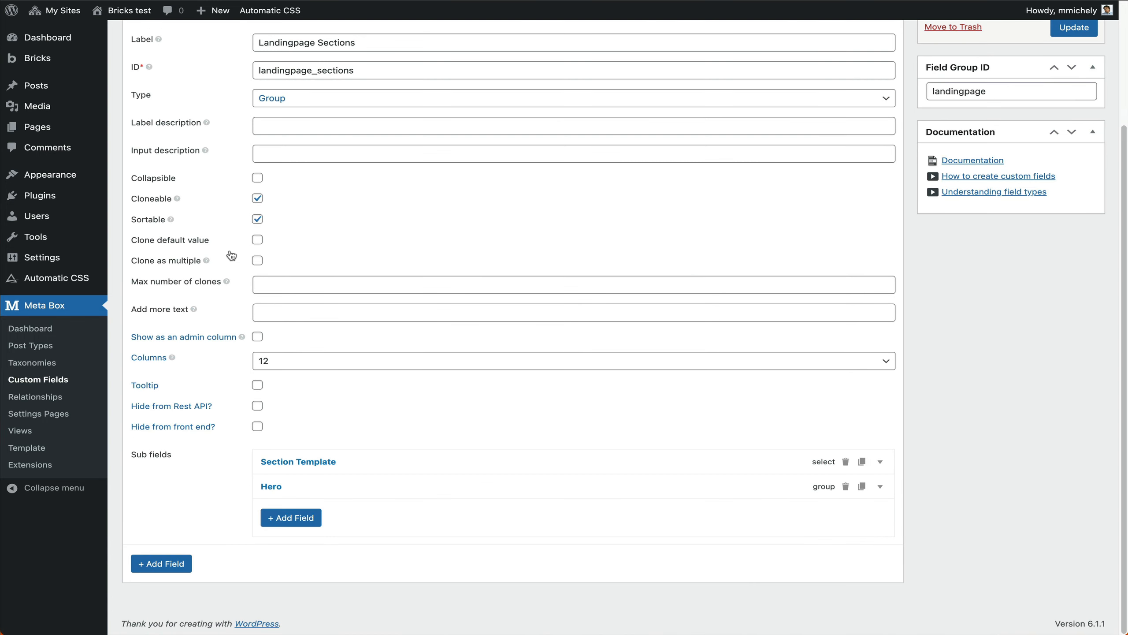
click(274, 518)
text(group)
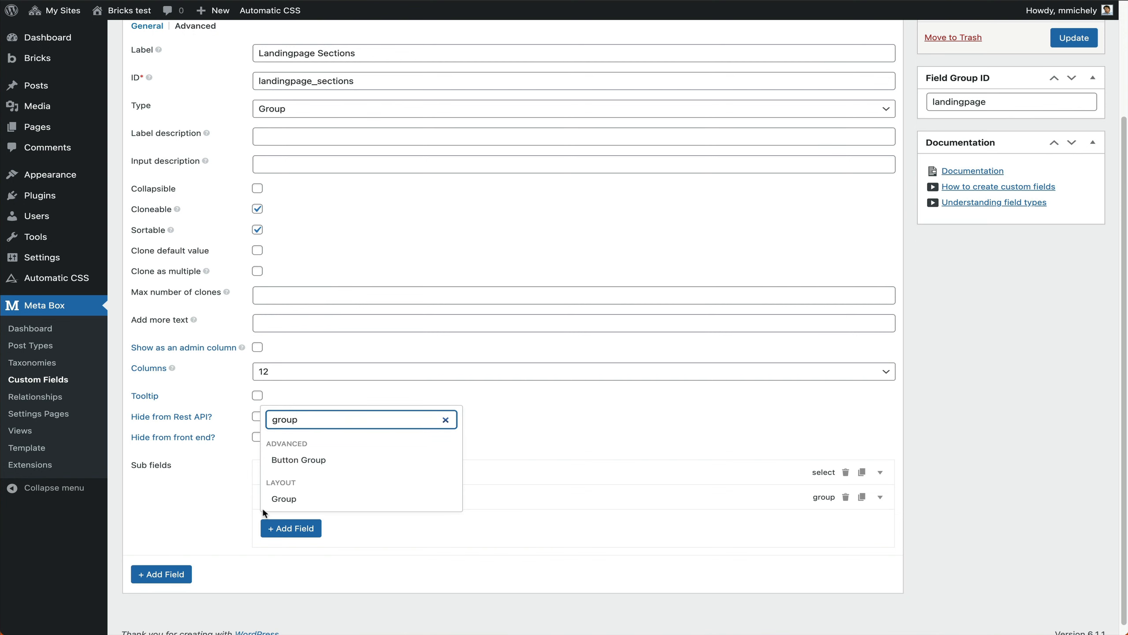
click(284, 498)
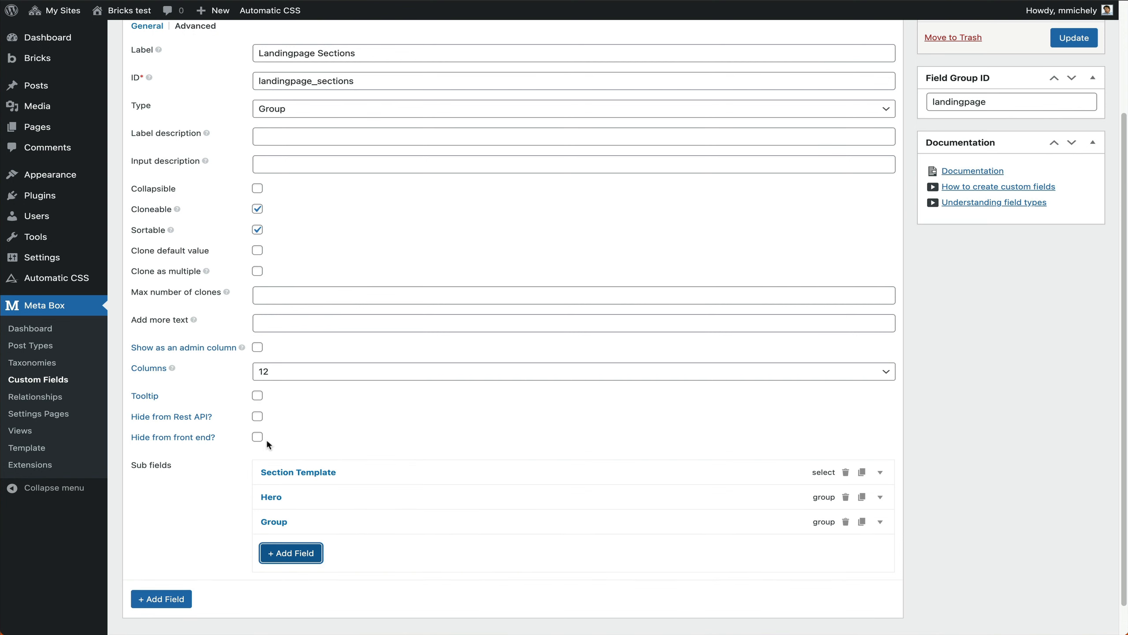
- Copy the text_image value from the Section Template field's choices and collapse that field
click(279, 463)
scroll(315, 469, down, 5)
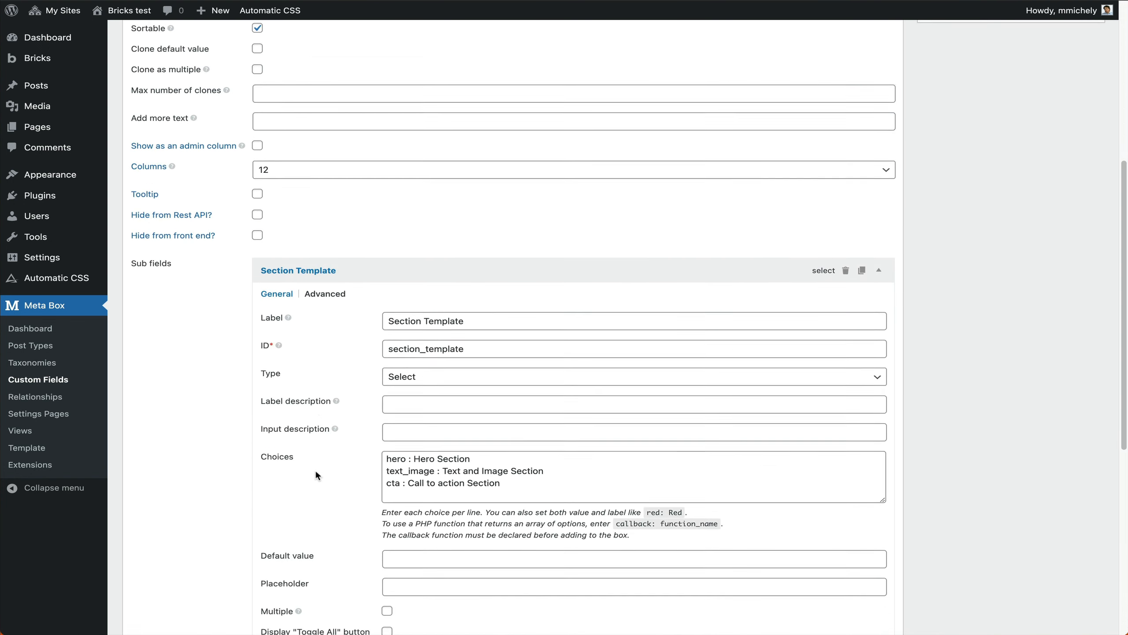
double_click(409, 406)
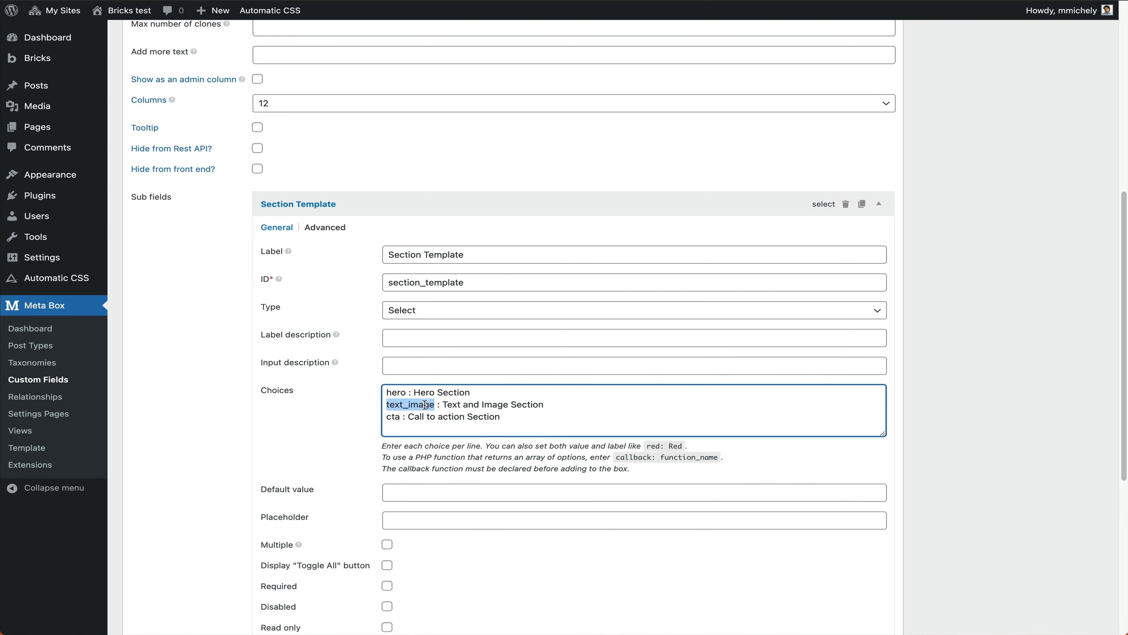
click(297, 206)
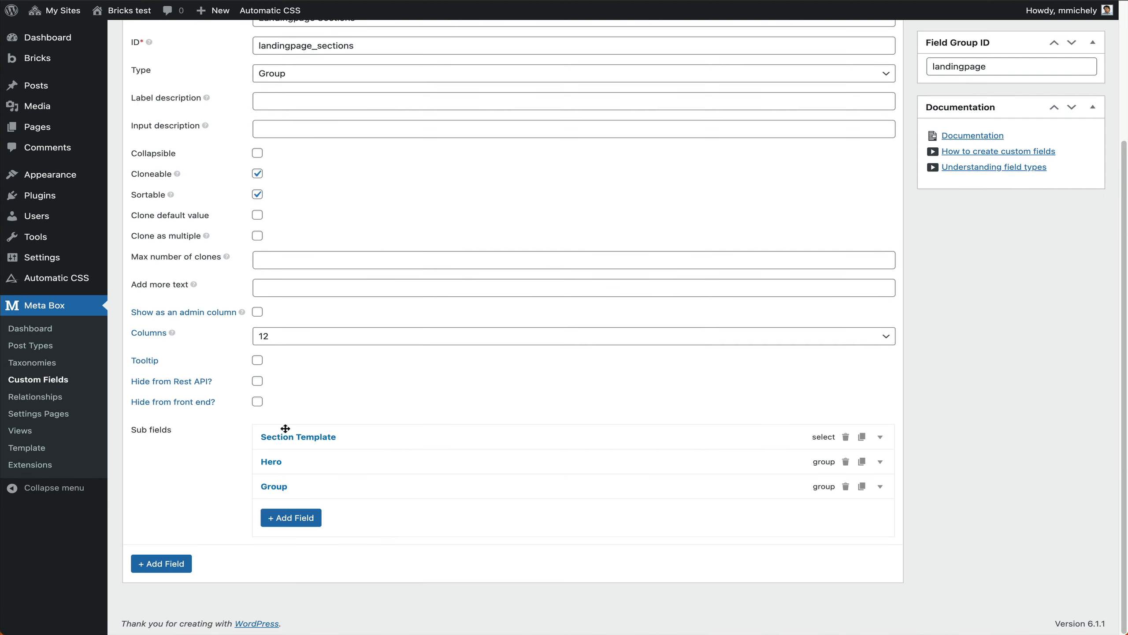
- Add a conditional logic rule making the new group visible when section_template = text_image
click(271, 485)
scroll(289, 467, down, 5)
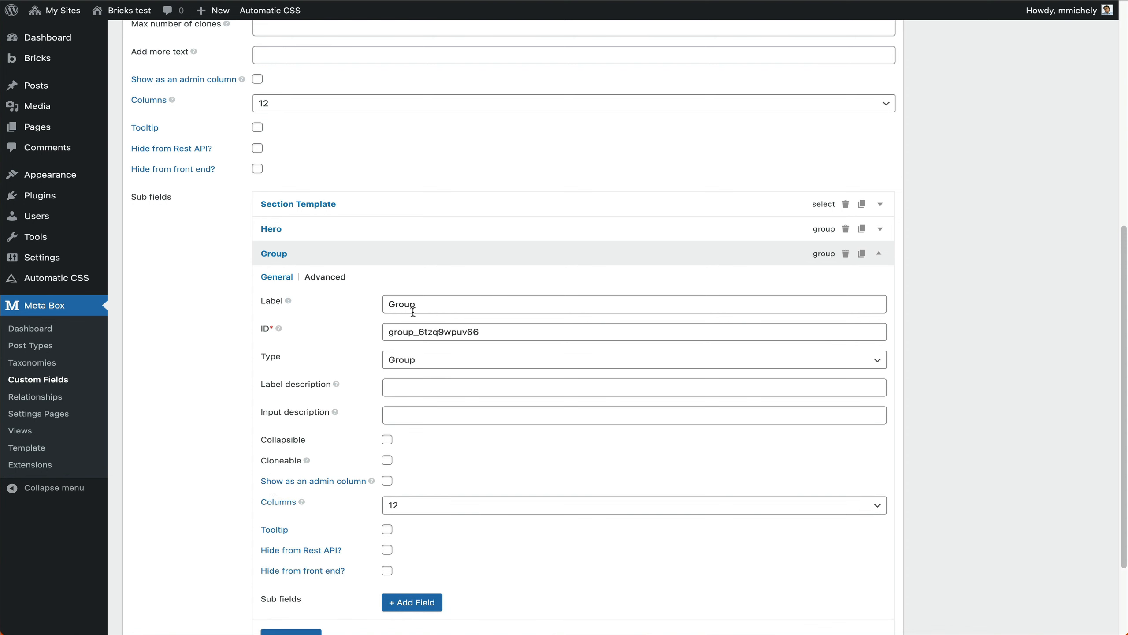
click(325, 276)
scroll(335, 307, down, 3)
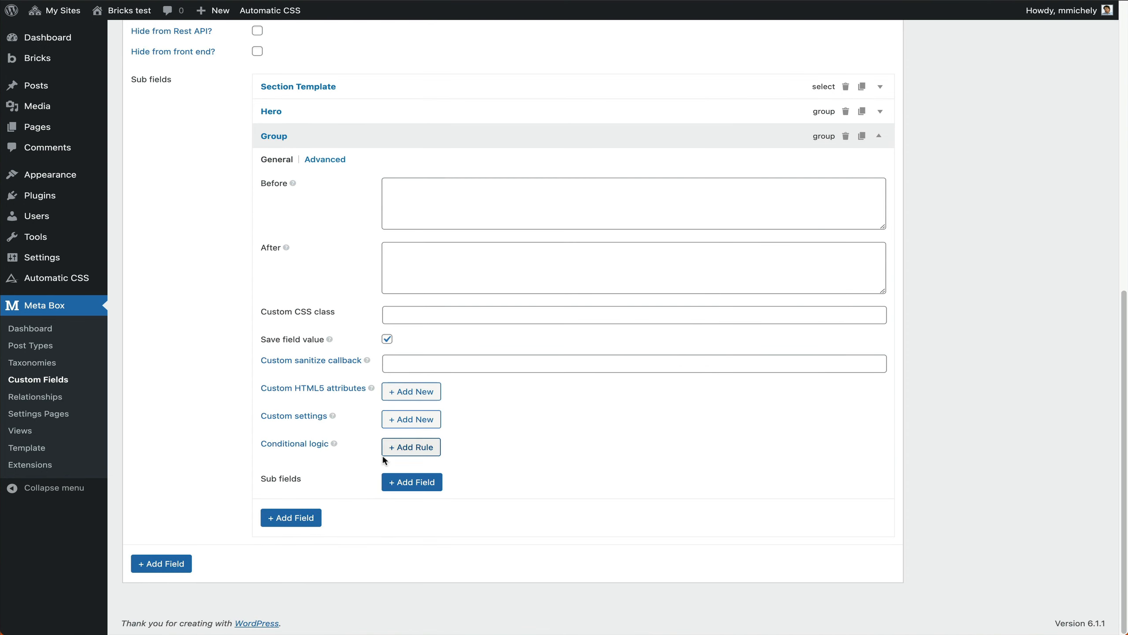
click(409, 446)
click(462, 472)
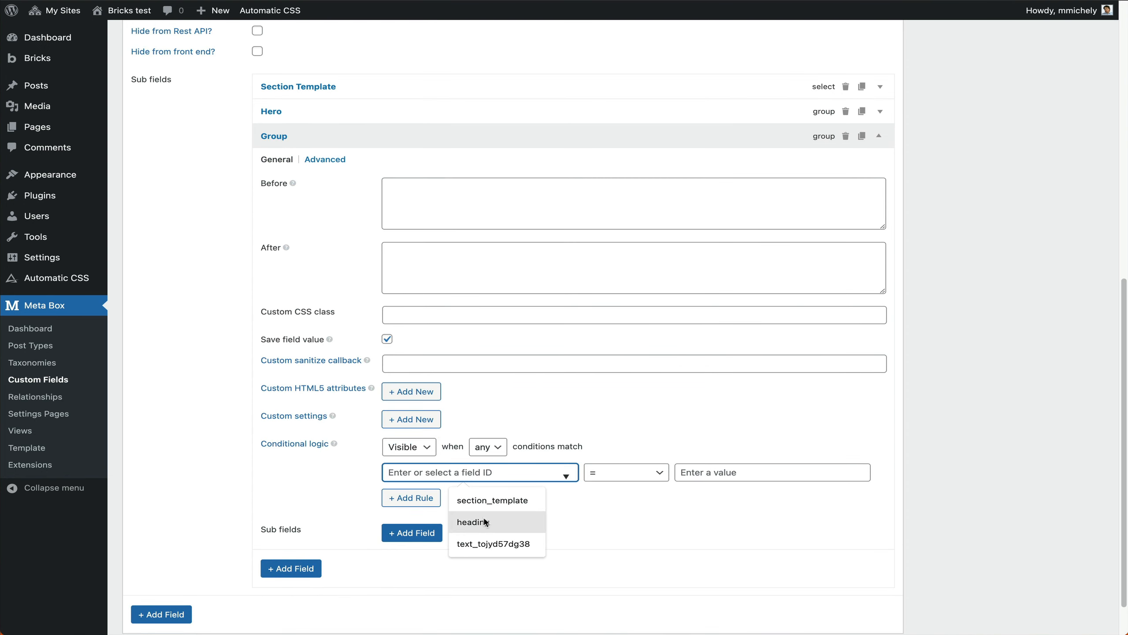
click(490, 503)
click(755, 472)
text(text_image)
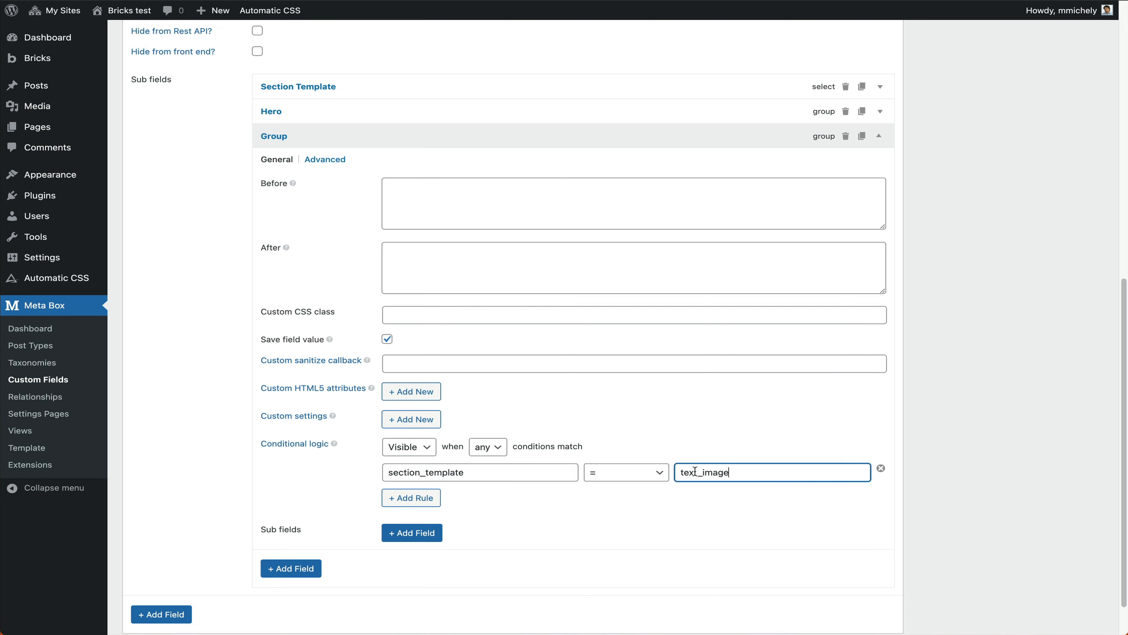
- Set the new group's label to "Text and Image" in its general settings
scroll(383, 354, up, 2)
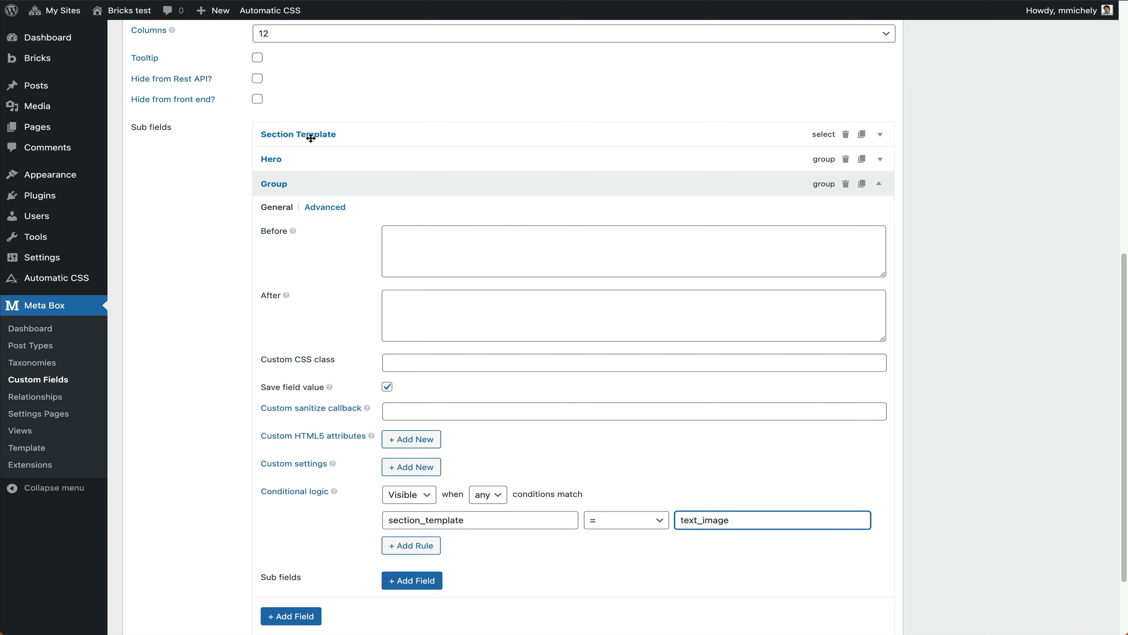
click(289, 208)
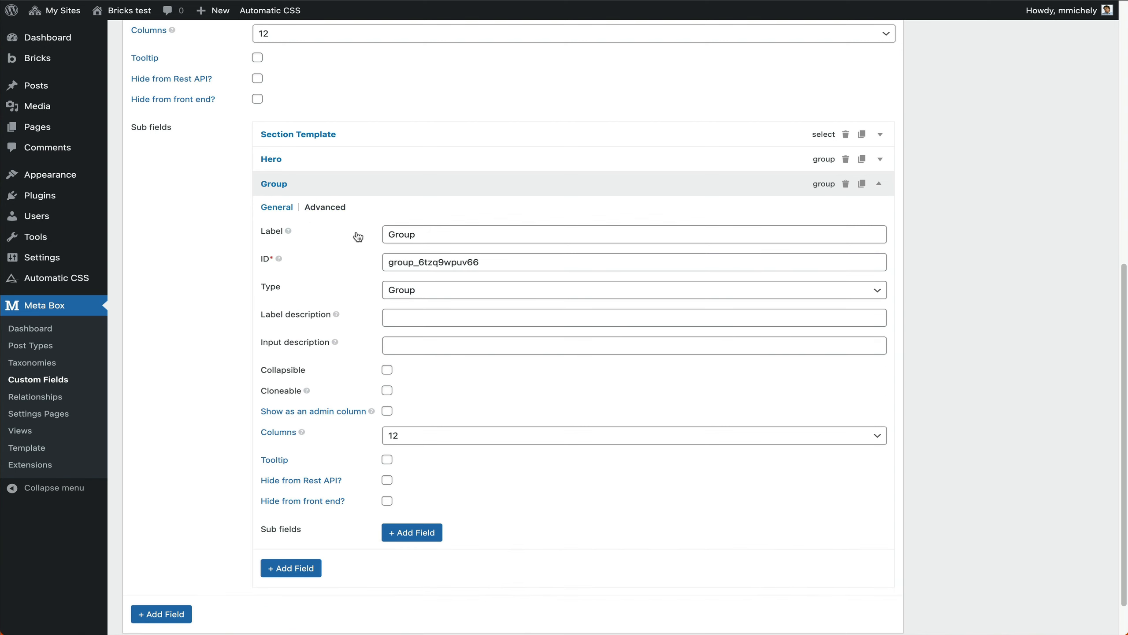
click(428, 234)
double_click(431, 238)
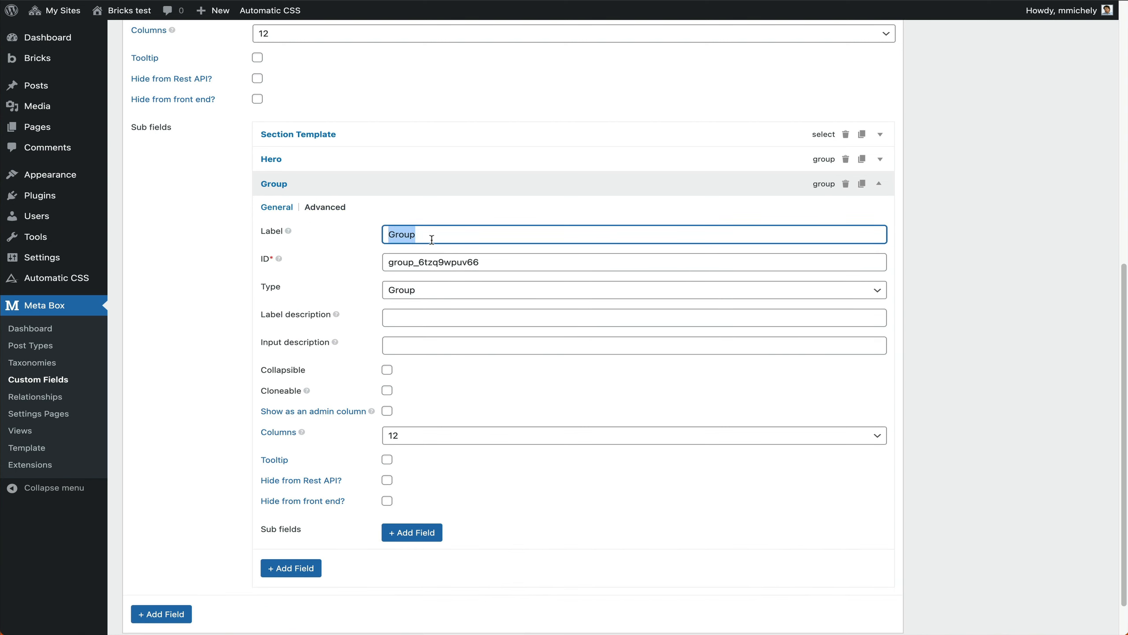
text(T)
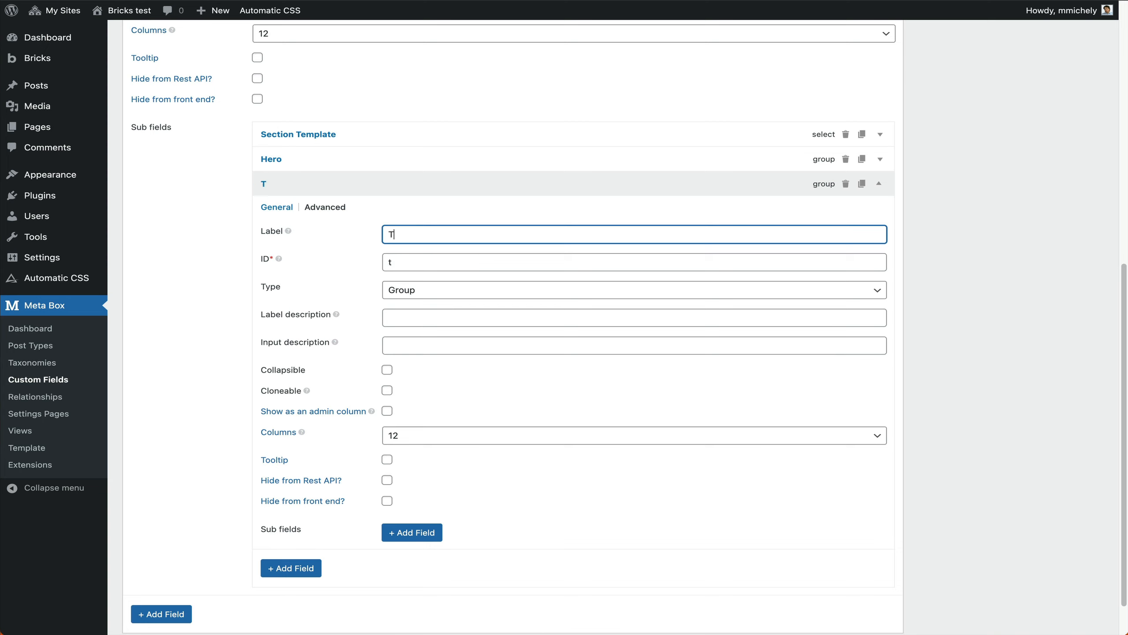
text(ext and Image)
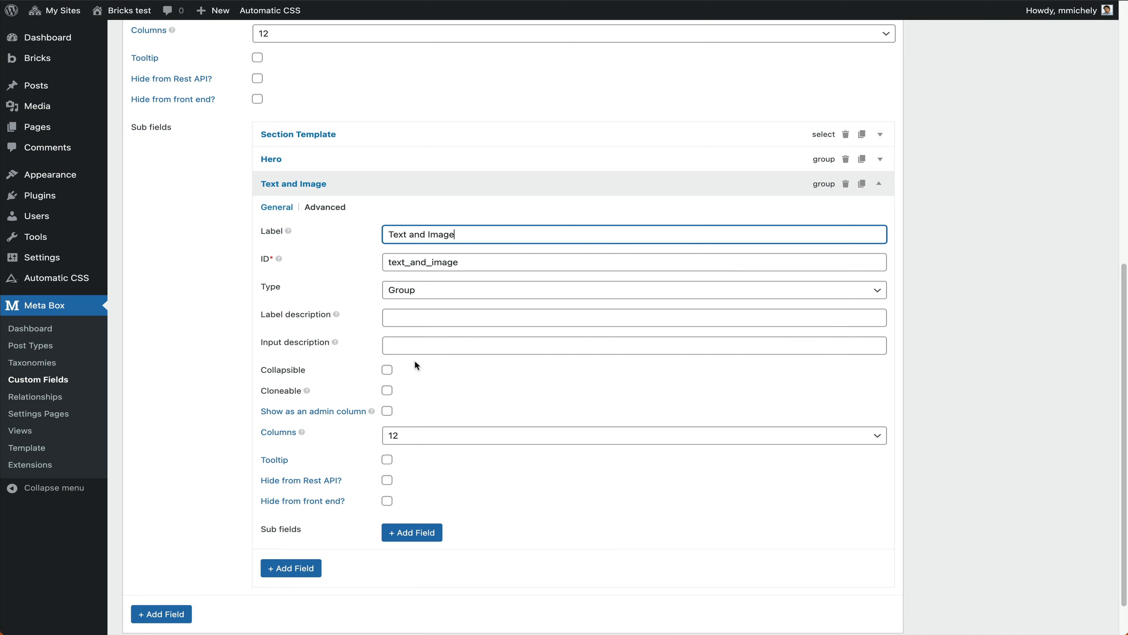
- Make the Text and Image group cloneable and set its maximum number of clones to 2
scroll(416, 363, down, 1)
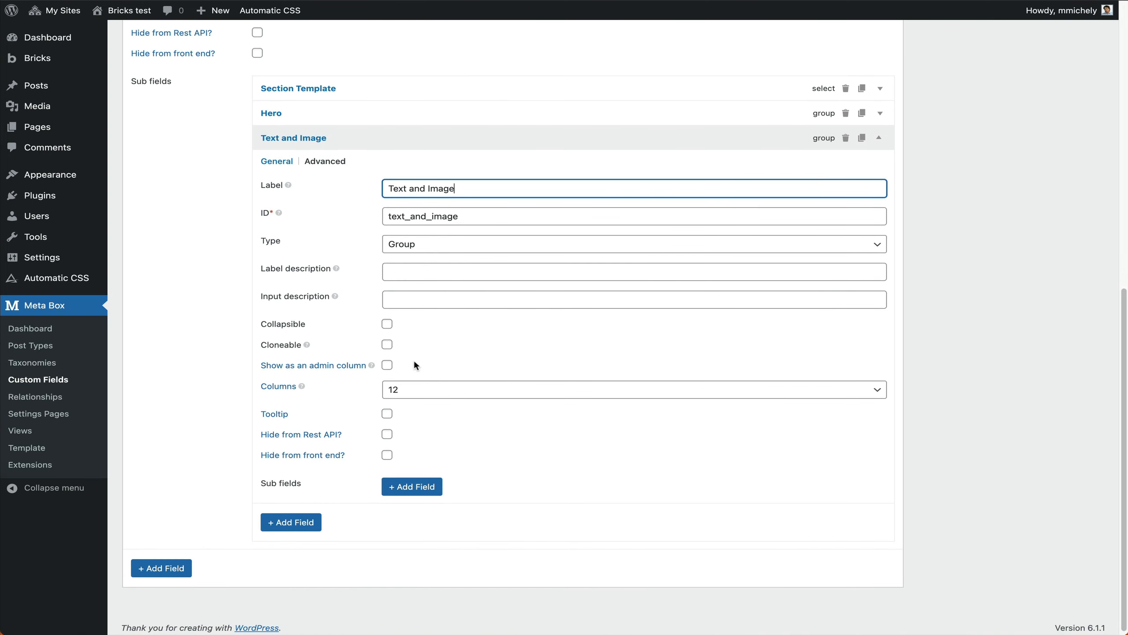
click(387, 345)
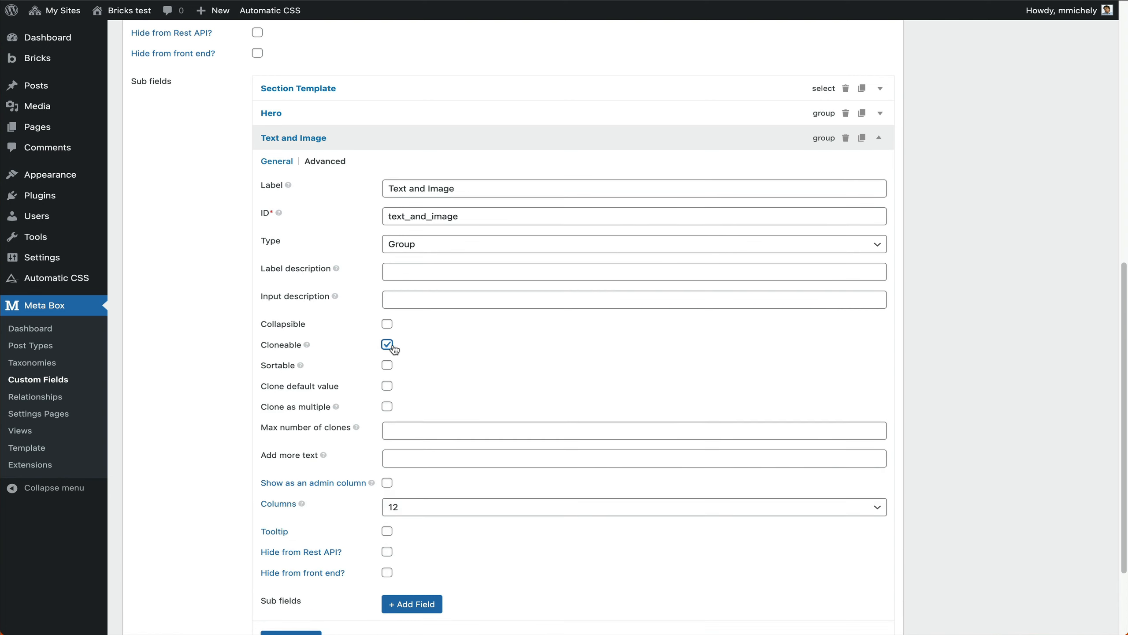
scroll(428, 374, down, 1)
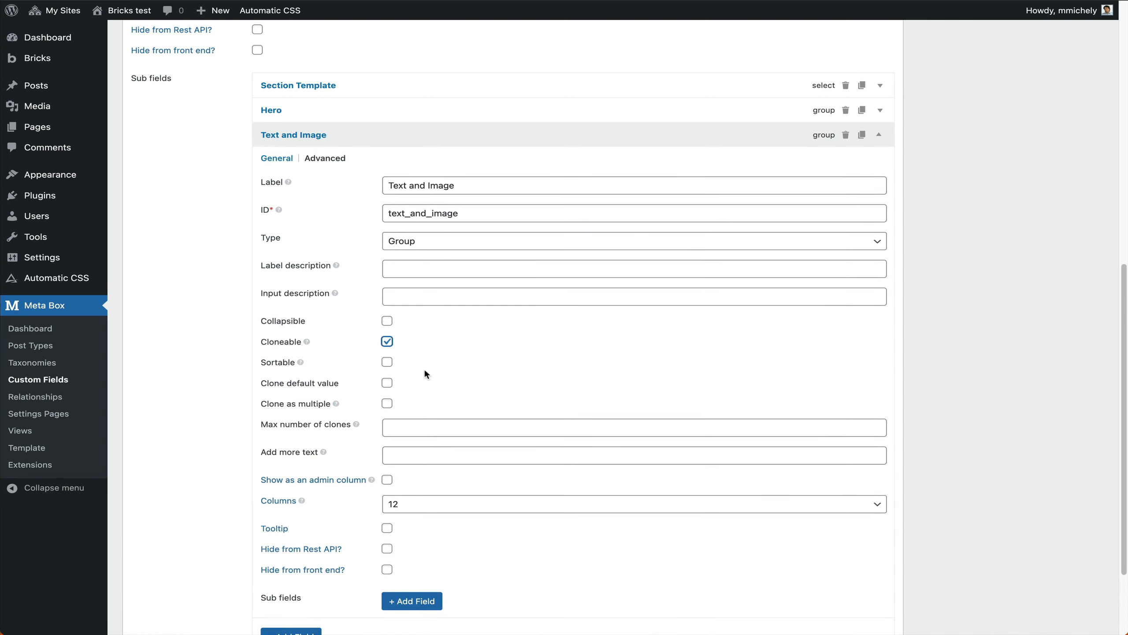
click(272, 112)
click(271, 109)
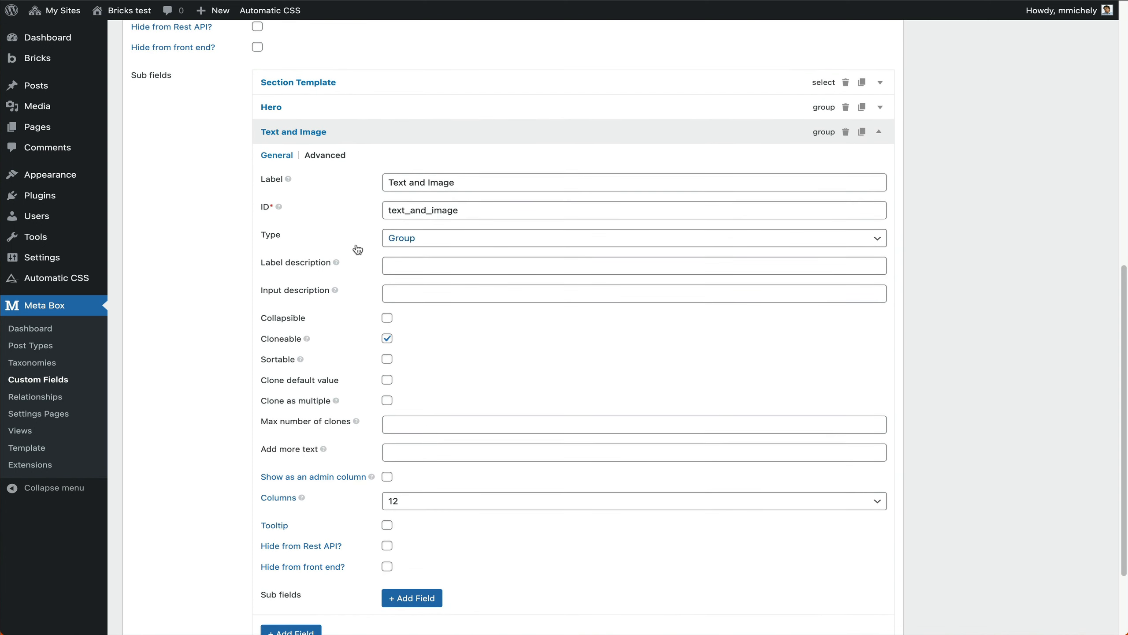
scroll(398, 347, down, 2)
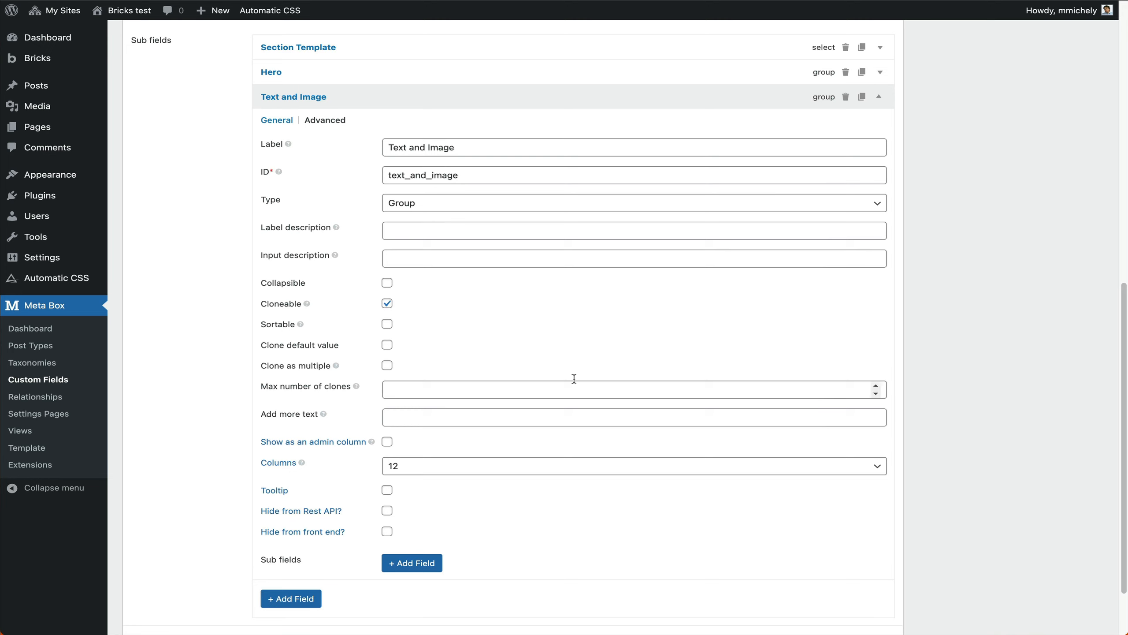
click(878, 385)
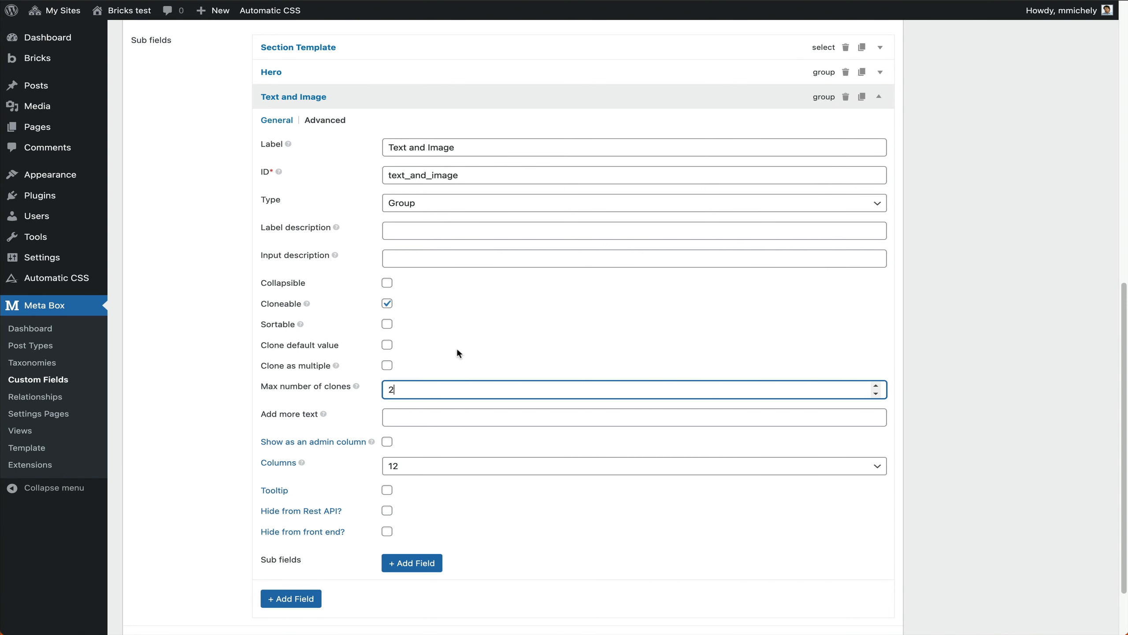
- Set the Text and Image group's maximum number of clones to 1, then review its conditional logic rule and collapse the group
scroll(440, 387, down, 1)
scroll(368, 474, up, 2)
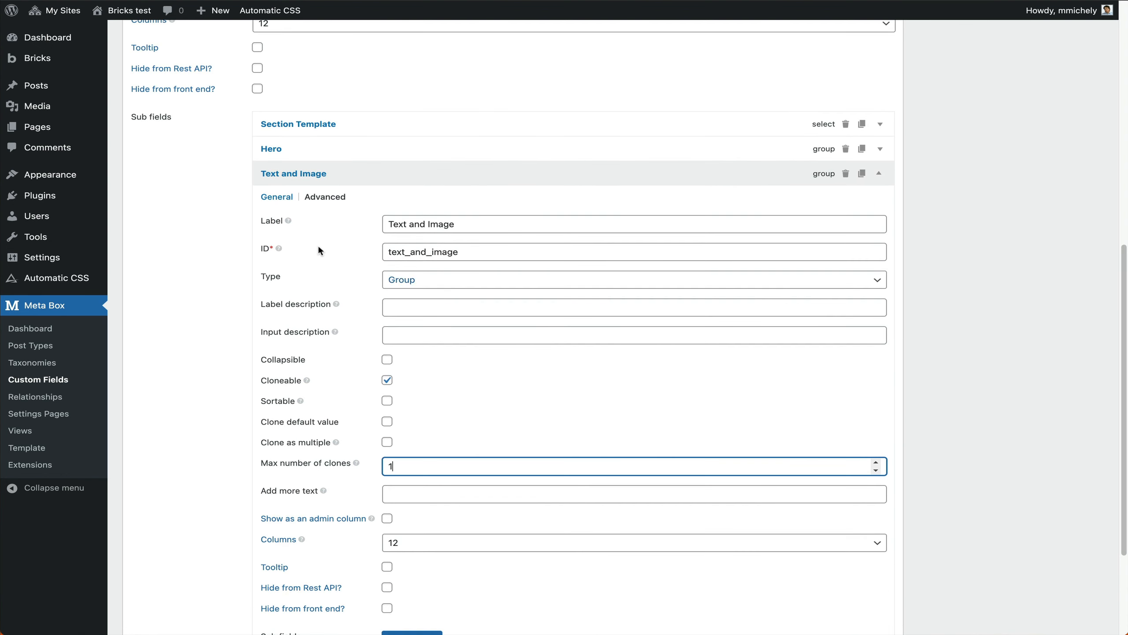
click(325, 197)
scroll(365, 311, down, 1)
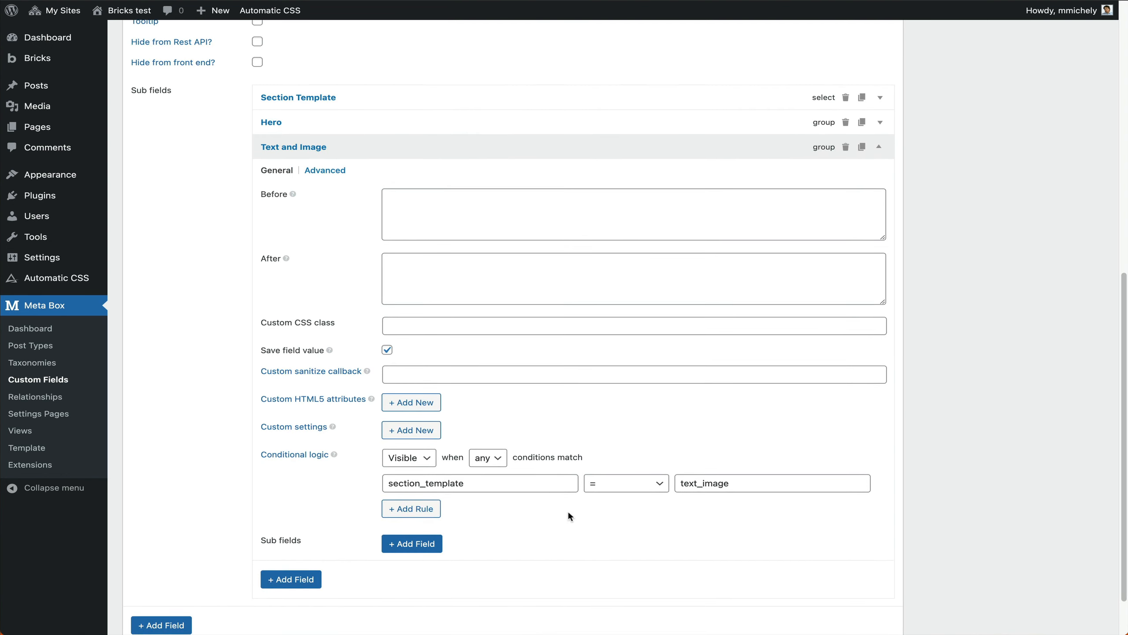
scroll(328, 377, up, 3)
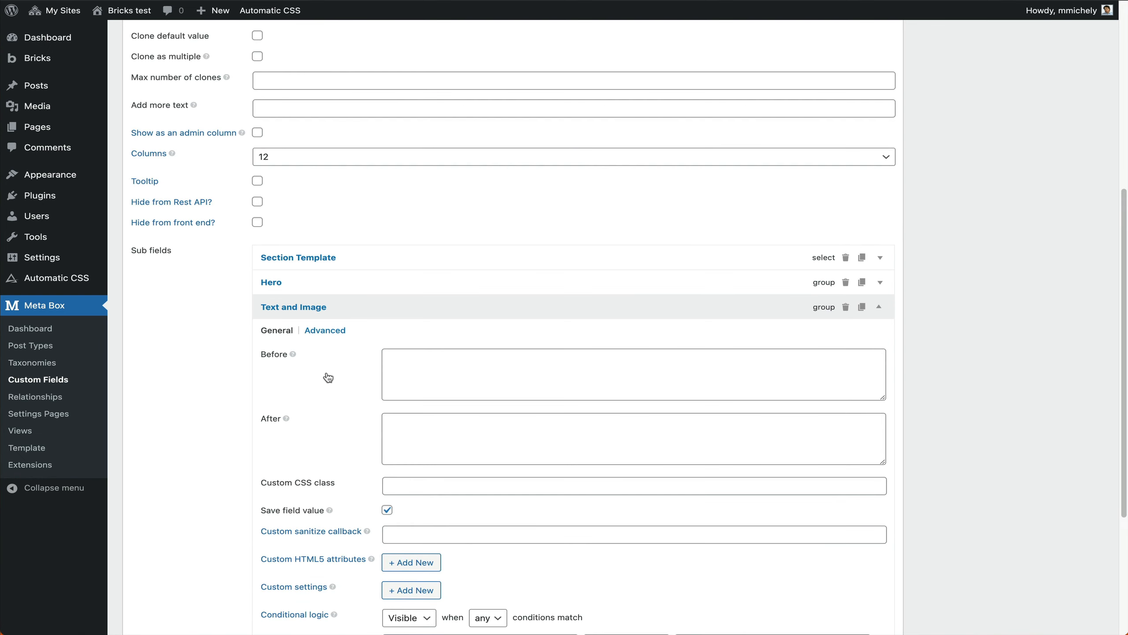
click(296, 314)
- Add another Group sub field below Text and Image and label it "Call to action"
click(308, 517)
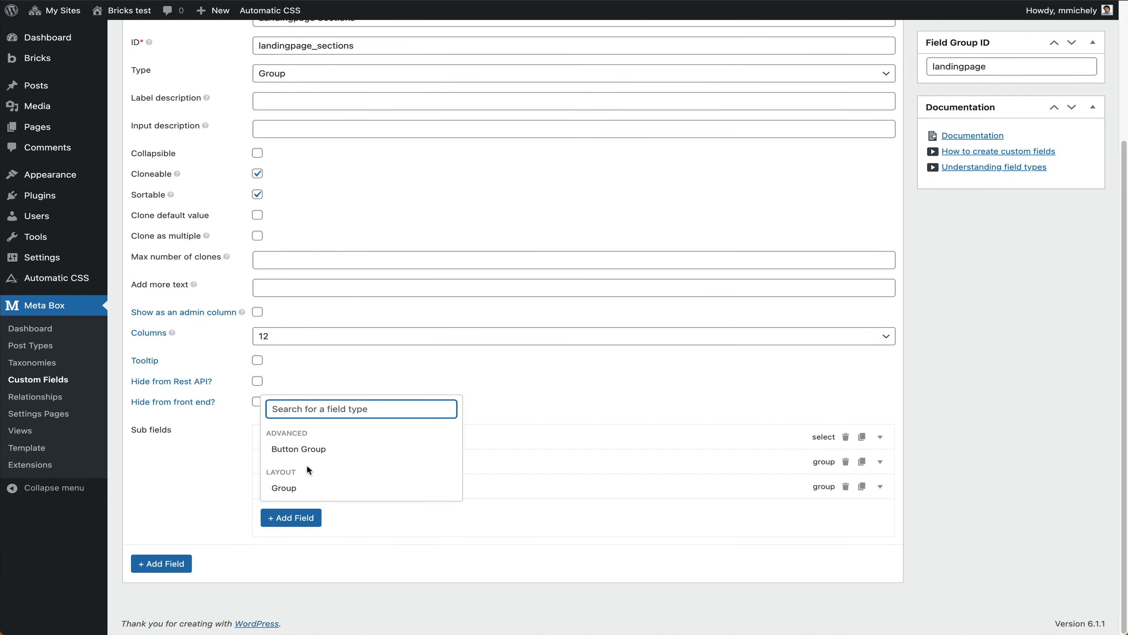
click(296, 488)
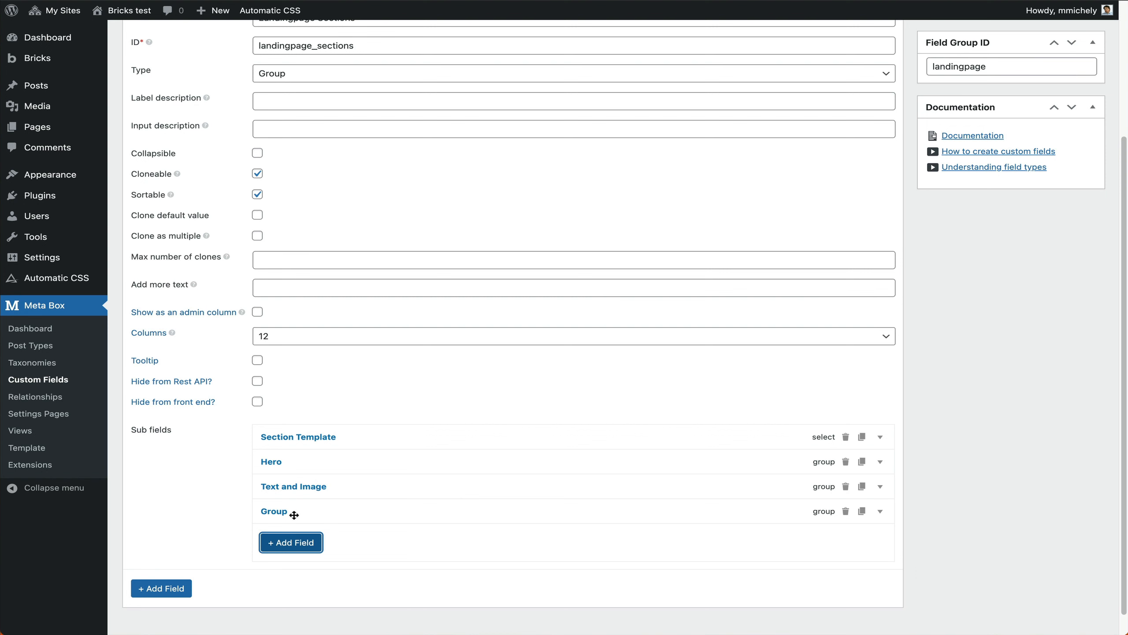
click(278, 513)
scroll(400, 342, down, 6)
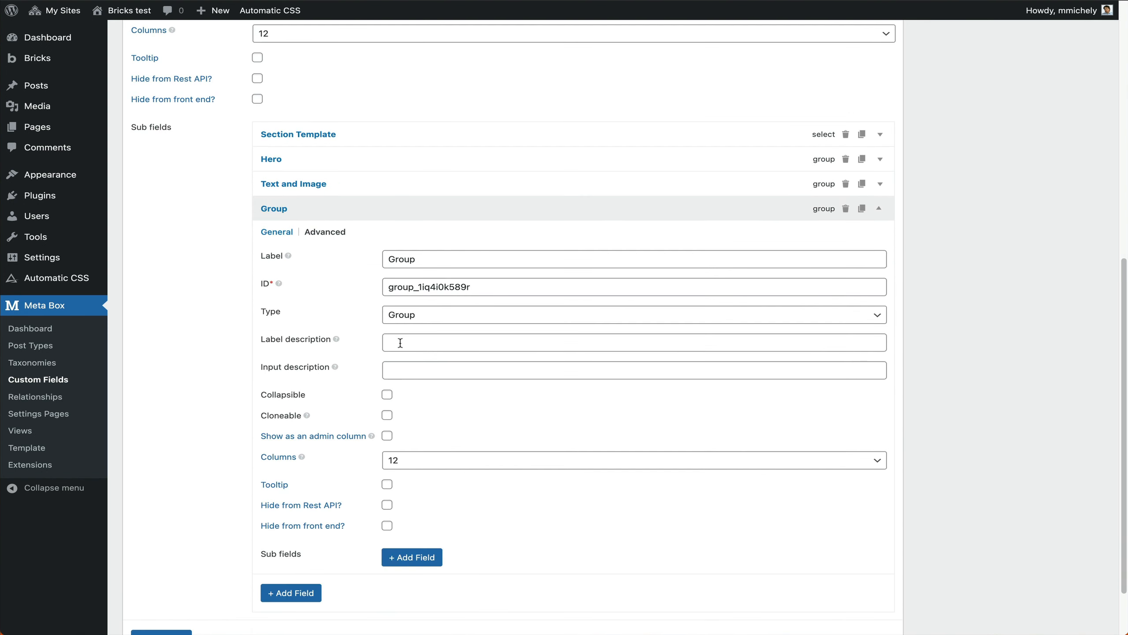
double_click(412, 252)
text(Ca)
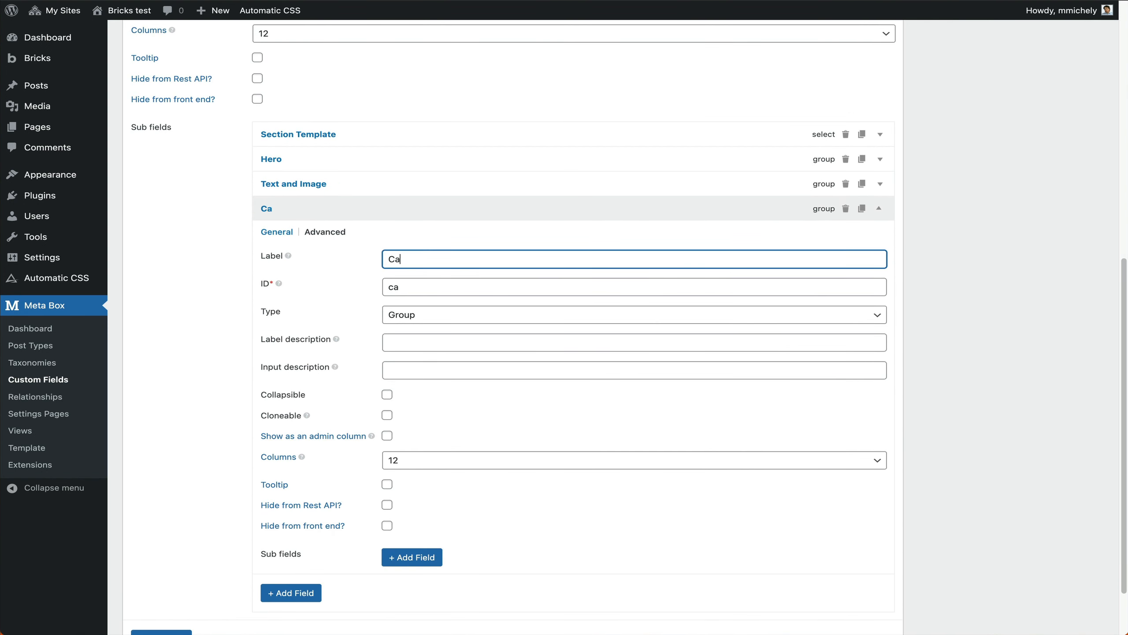
text(ll to action)
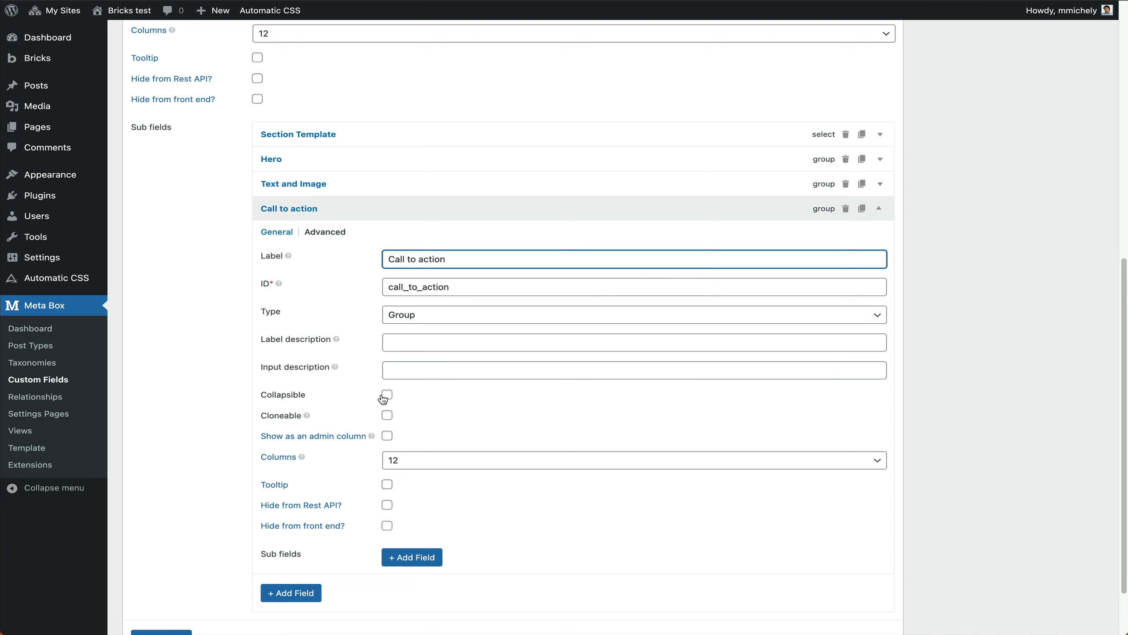
- Make the Call to action group cloneable and set its maximum number of clones to 2
click(385, 416)
scroll(376, 415, down, 4)
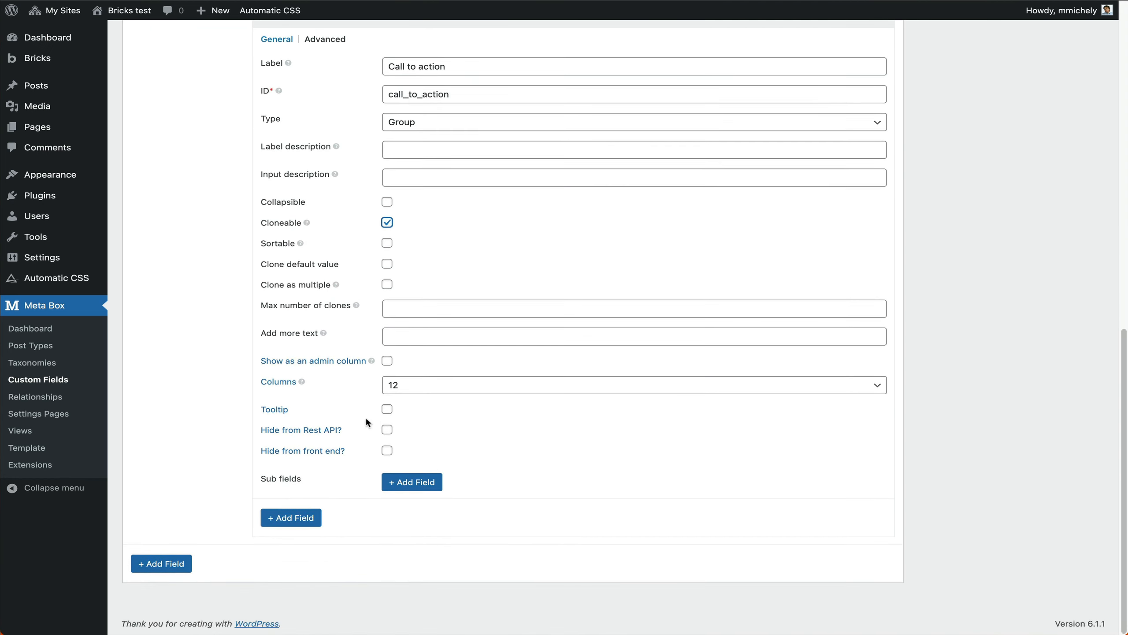
click(881, 309)
text(2)
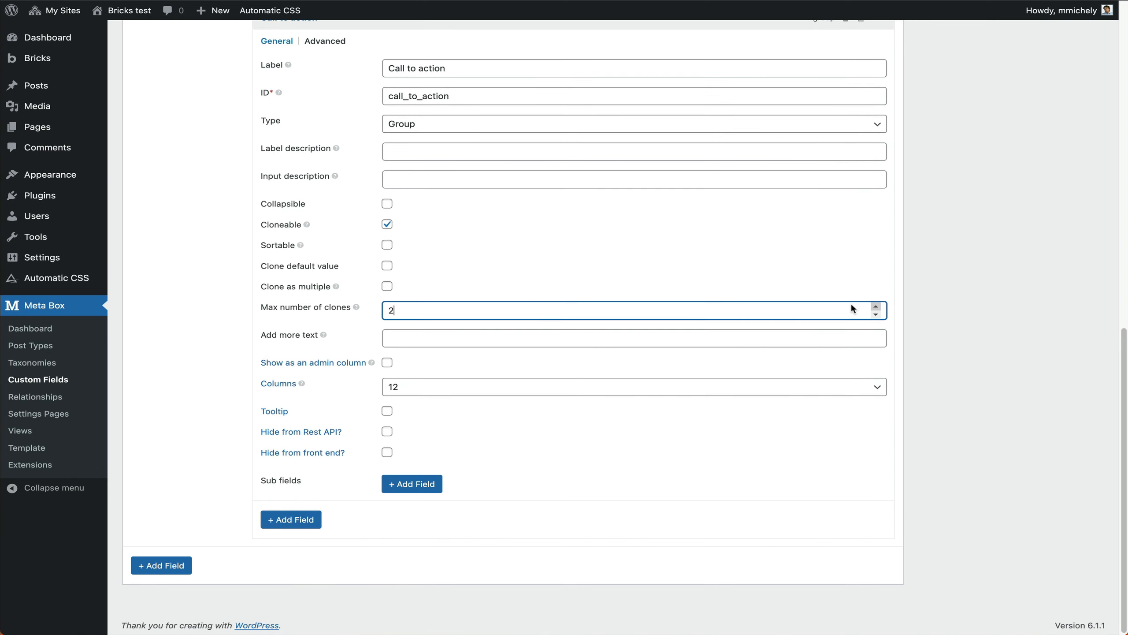
- Show the Call to action group's advanced settings and copy the cta value from the Section Template field's choices
scroll(617, 282, up, 6)
scroll(604, 279, down, 2)
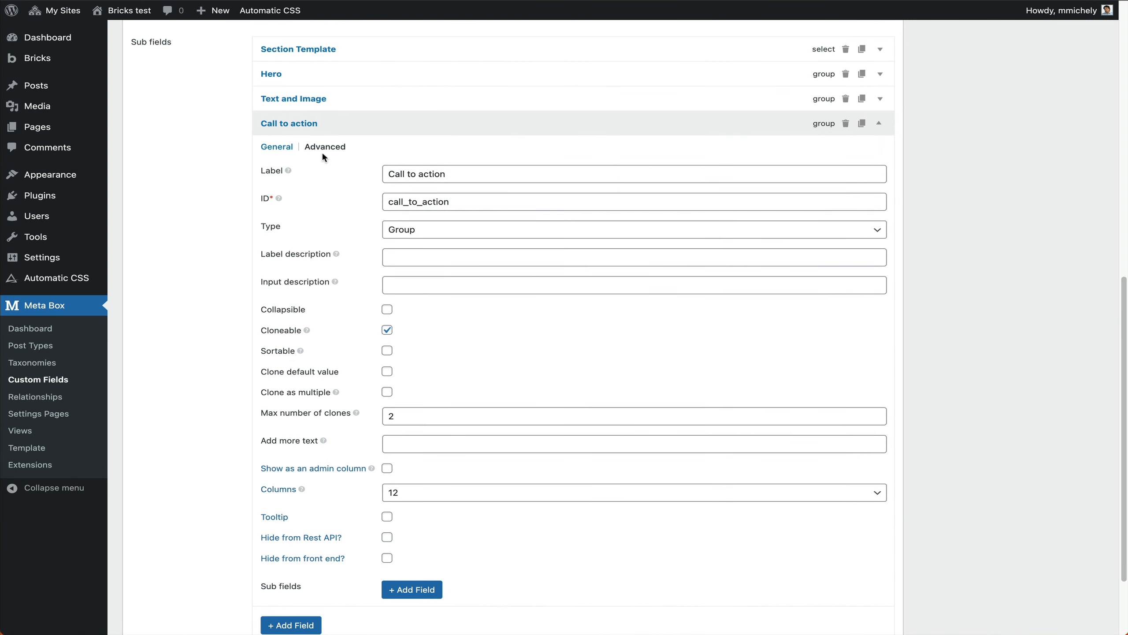
click(323, 148)
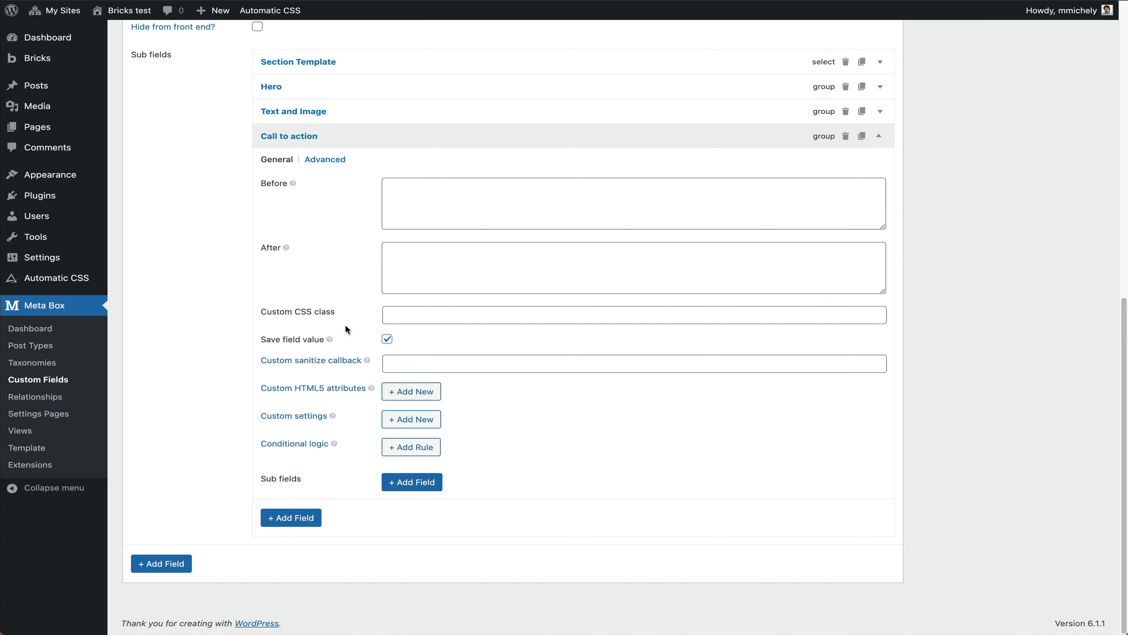
scroll(328, 294, up, 1)
click(304, 84)
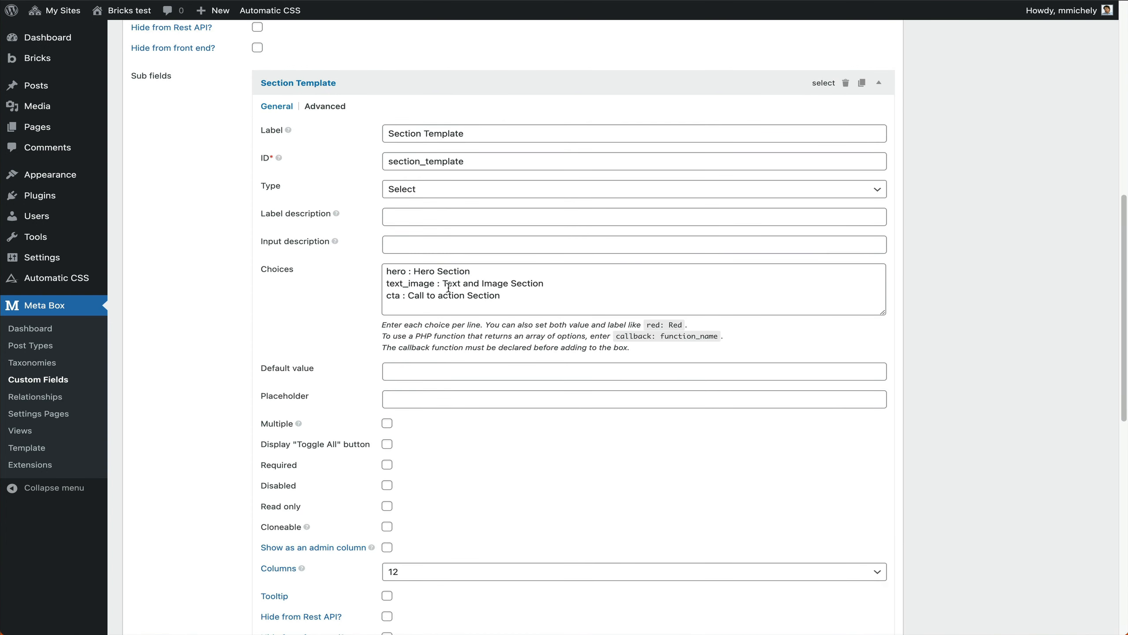
double_click(393, 296)
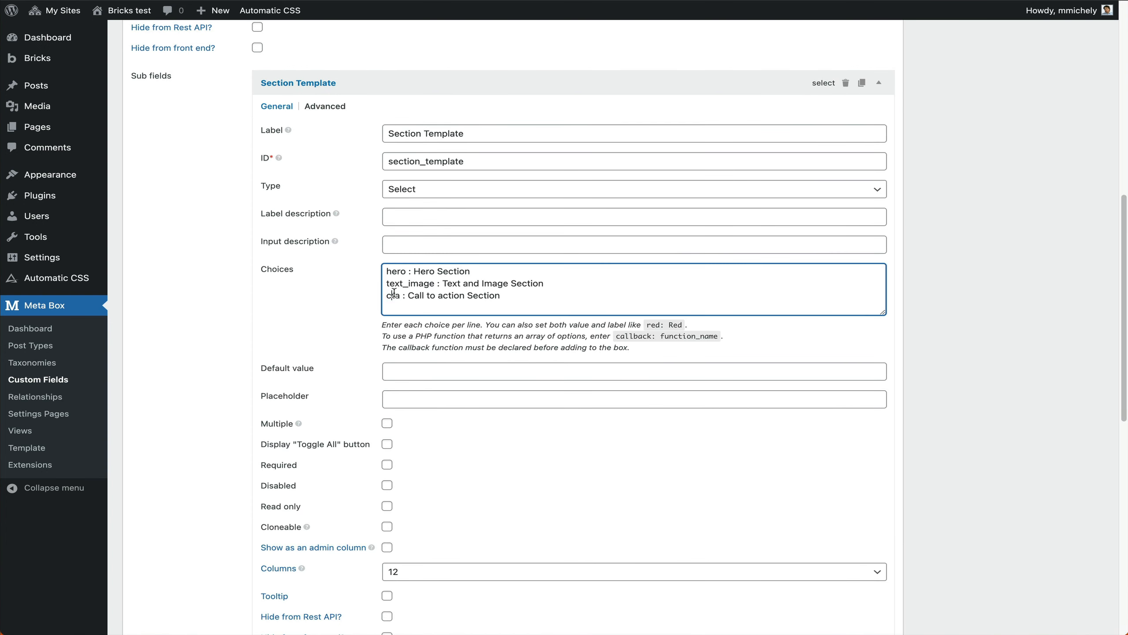
click(284, 86)
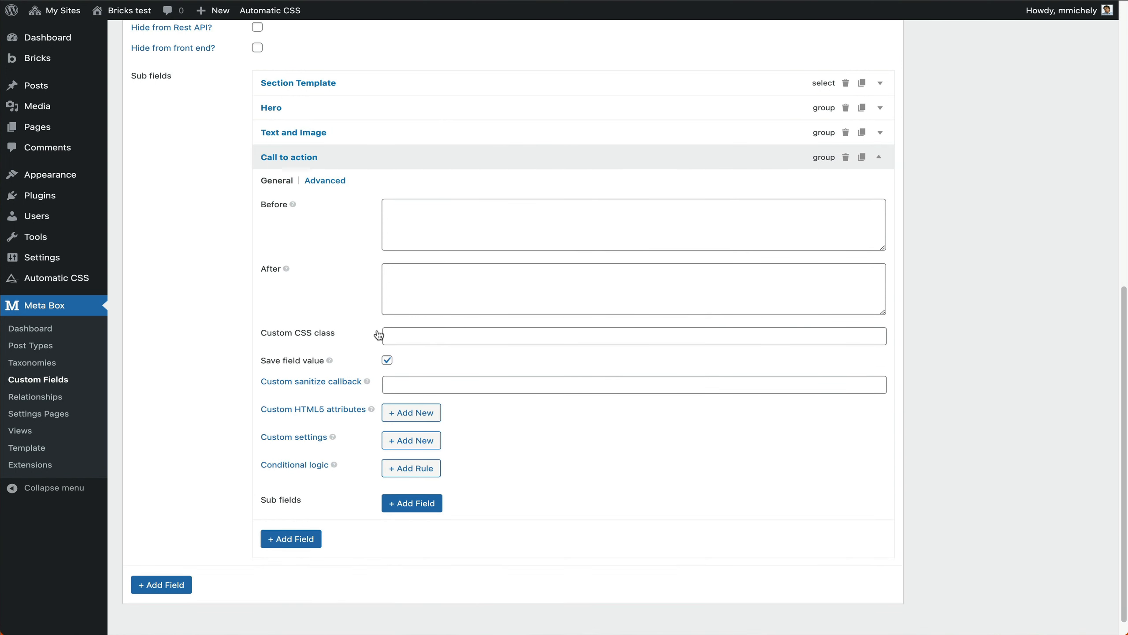
- Add a conditional logic rule making the Call to action group visible when section_template = cta
click(417, 468)
click(480, 491)
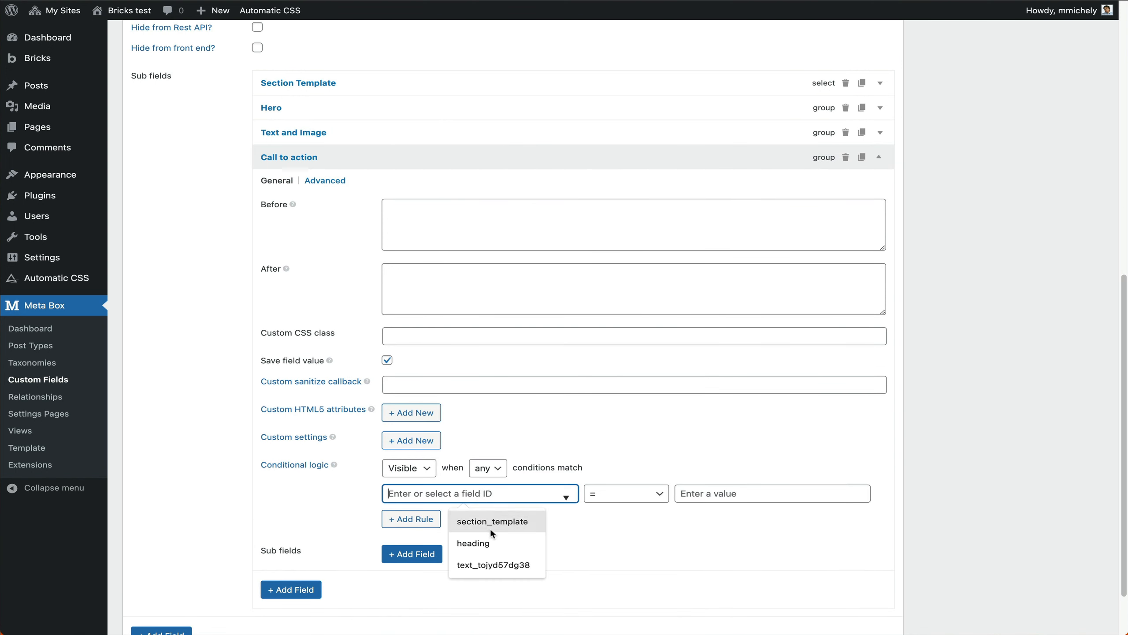
click(492, 519)
click(750, 495)
text(cta)
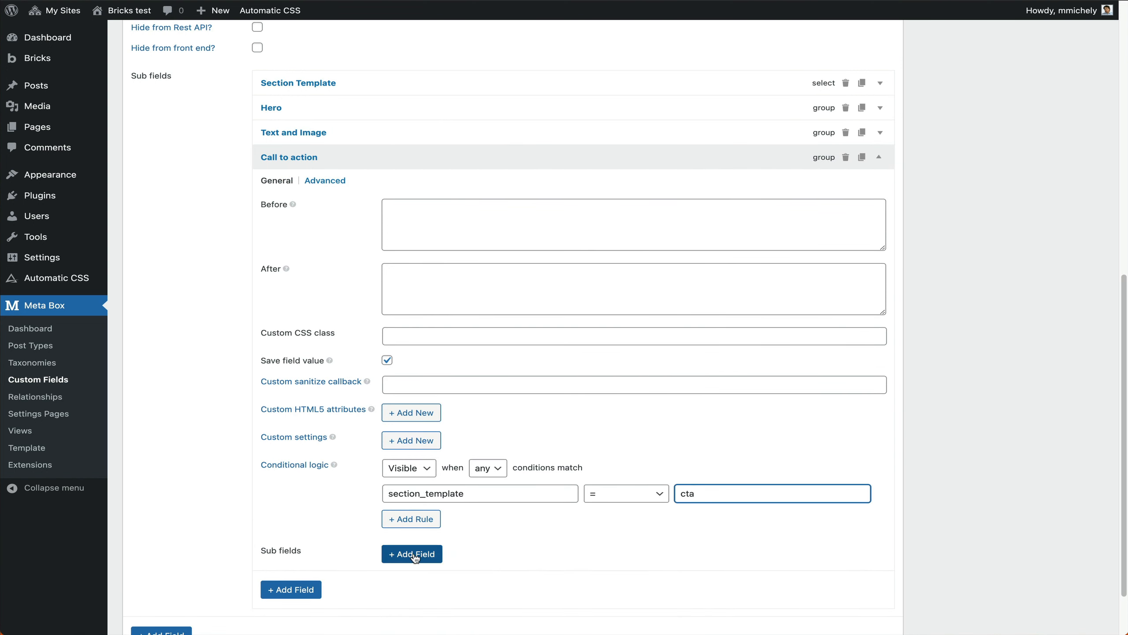
- Collapse the Call to action group and update the Landingpage field group
scroll(277, 222, up, 1)
click(287, 161)
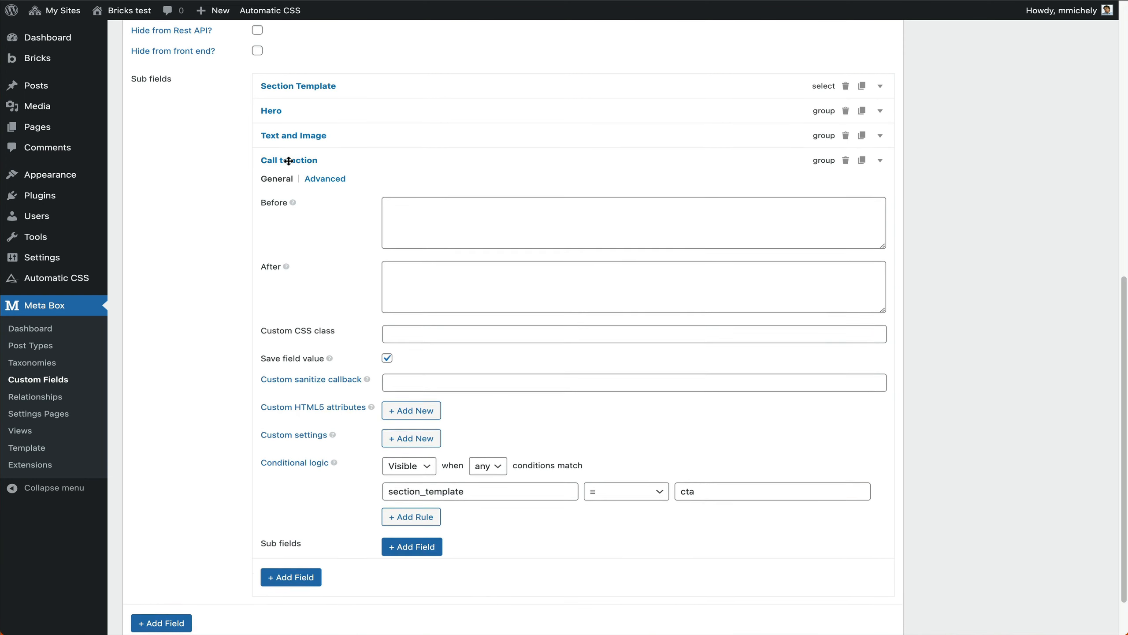
scroll(710, 186, up, 5)
click(1079, 178)
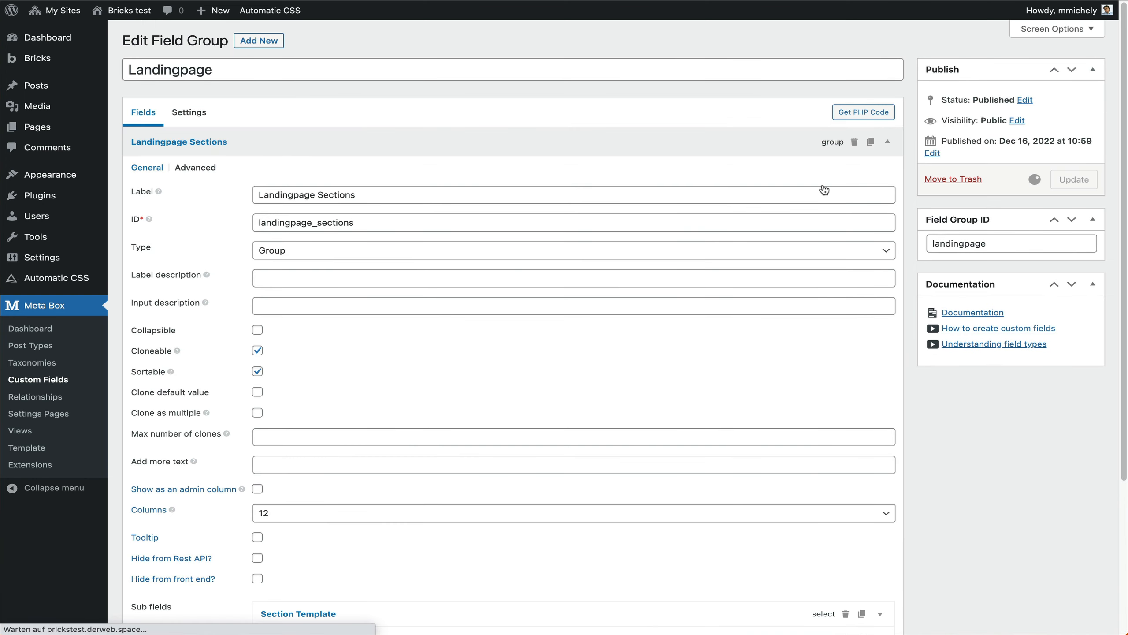
- Open the "Flexible Landingpage with Metabox.io + Bricks" page for editing
mouse_move(69, 127)
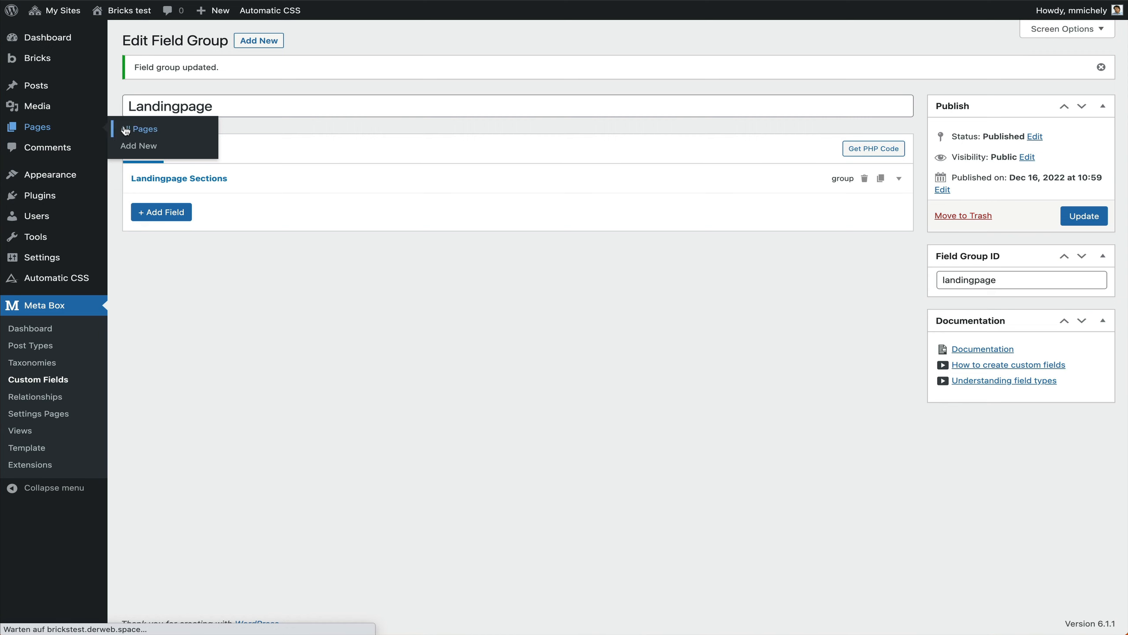
click(154, 128)
click(186, 131)
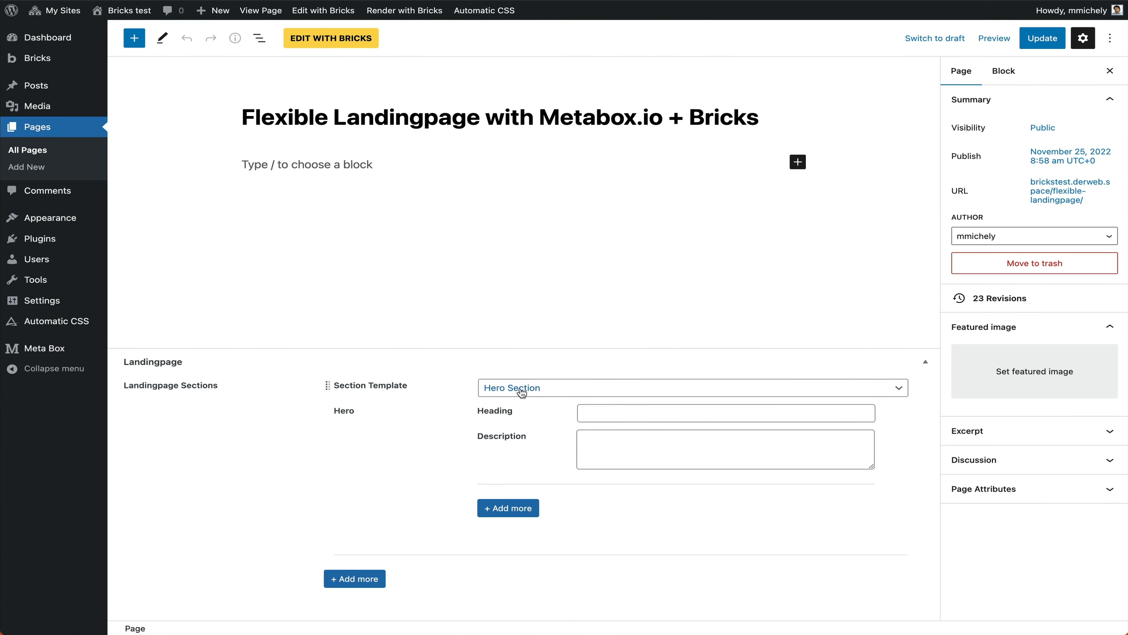
- Check the conditional groups by switching Section Template to Text and Image Section, Call to action Section, and back to Text and Image Section
click(545, 393)
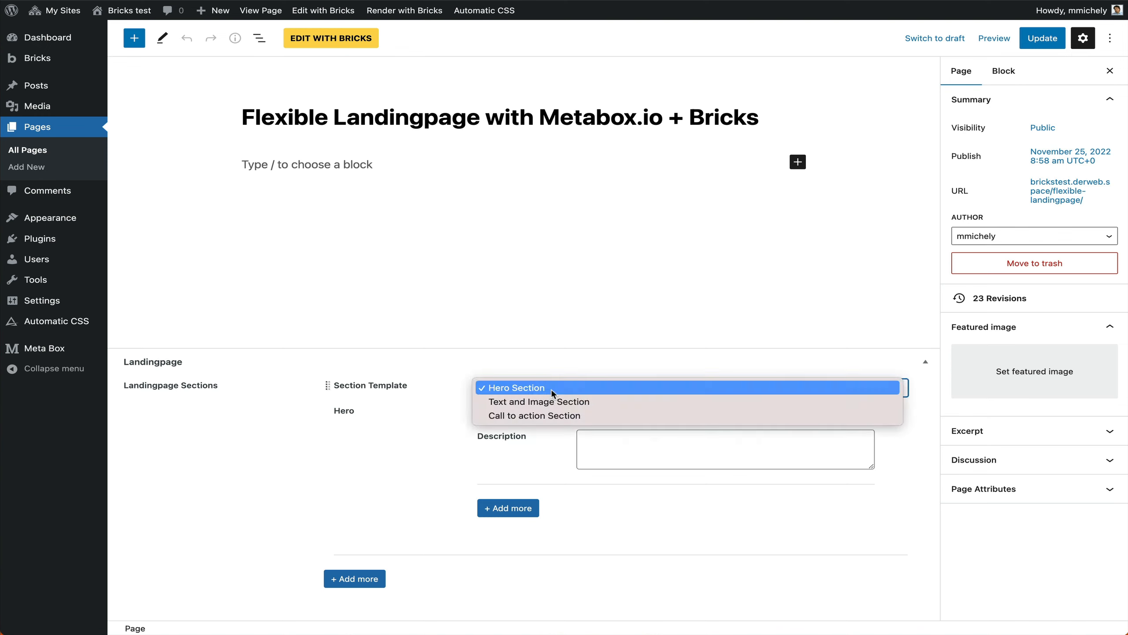
click(572, 402)
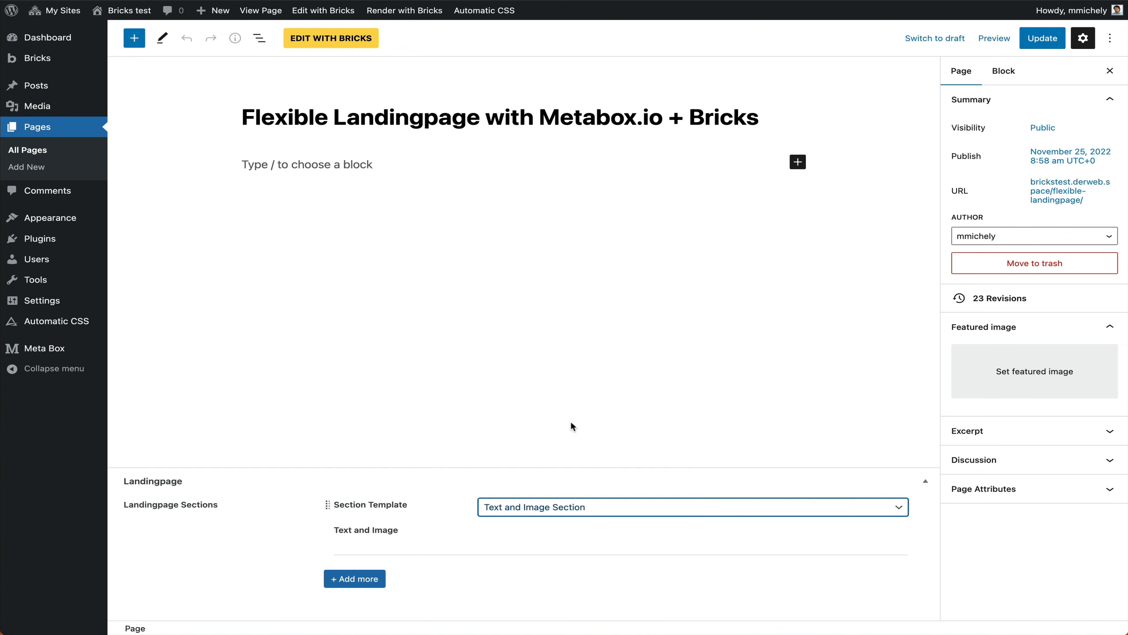
click(573, 500)
click(569, 522)
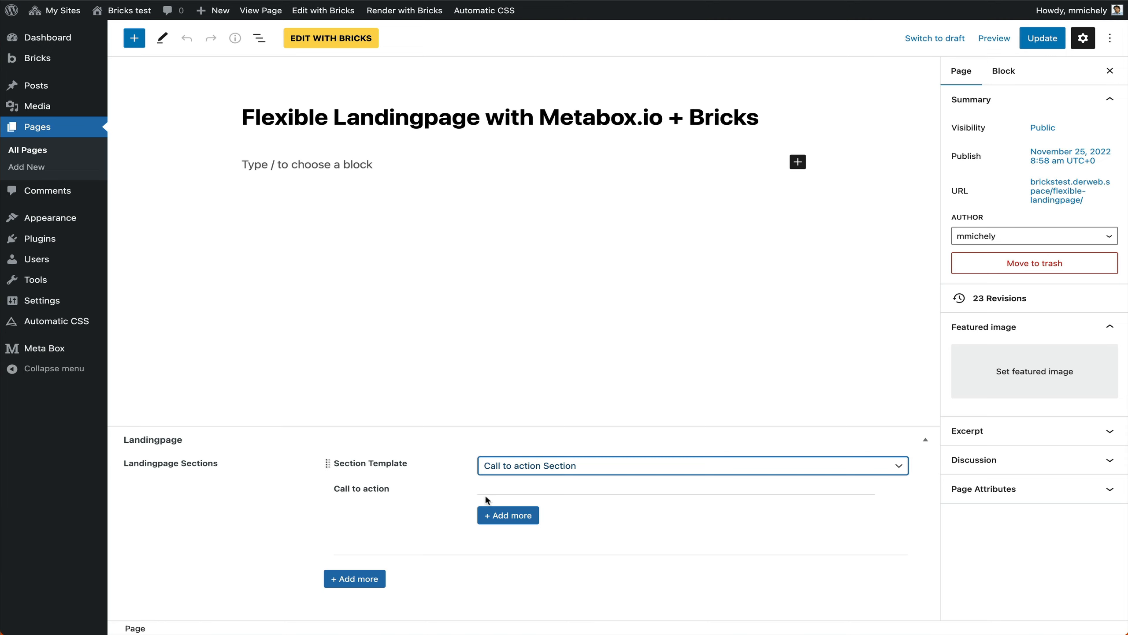
click(527, 465)
click(528, 451)
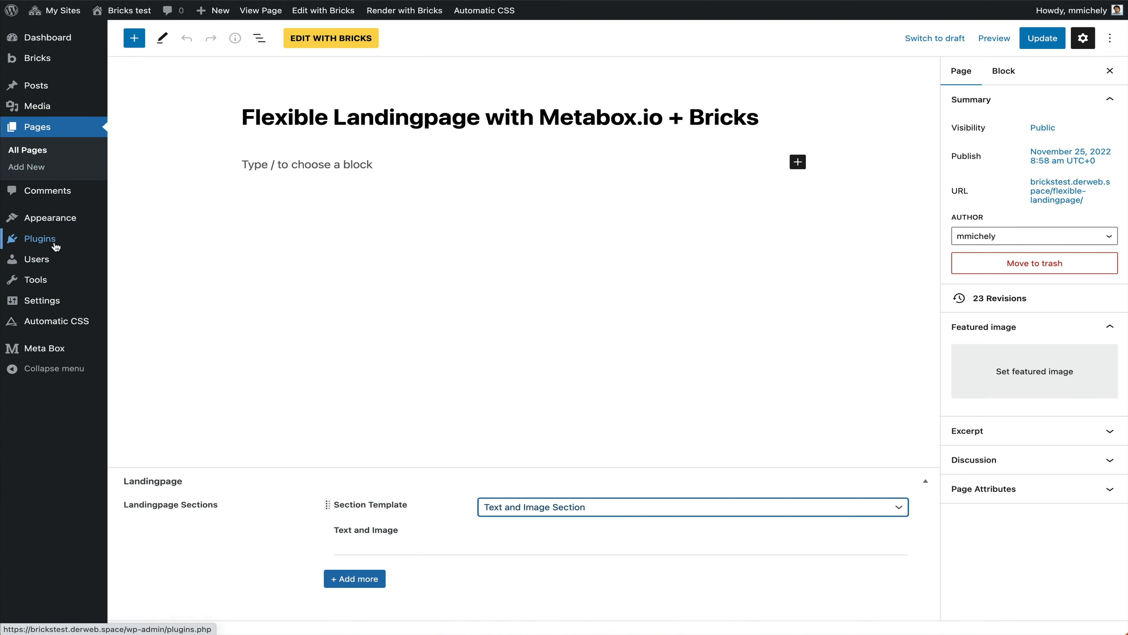
- Reopen the Landingpage field group in Meta Box's custom fields and expand Landingpage Sections
mouse_move(62, 356)
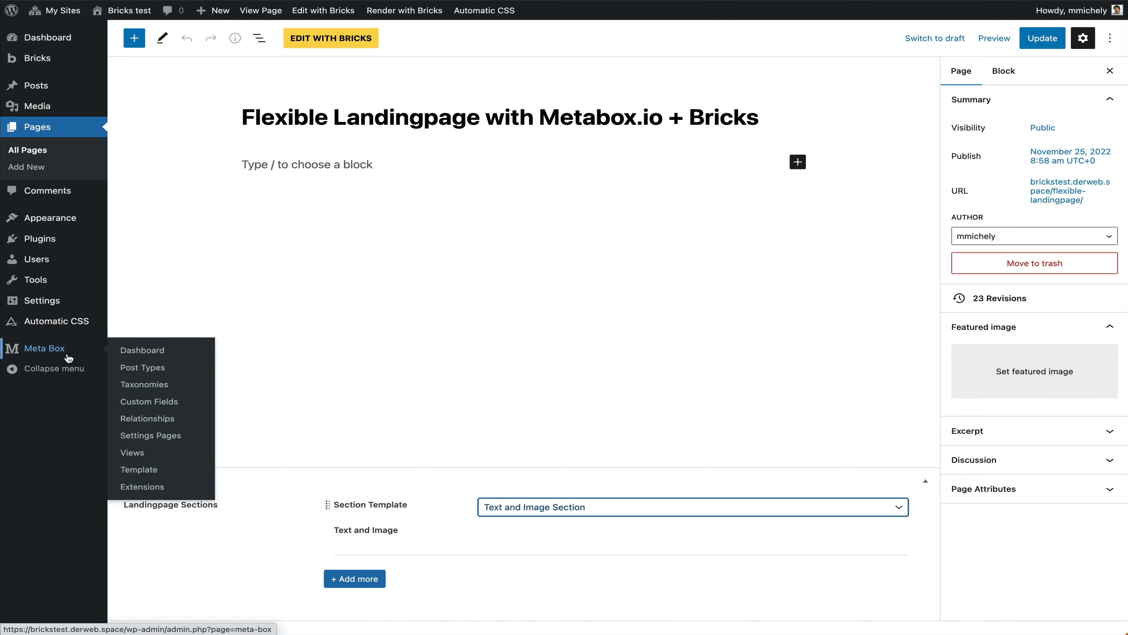
click(144, 402)
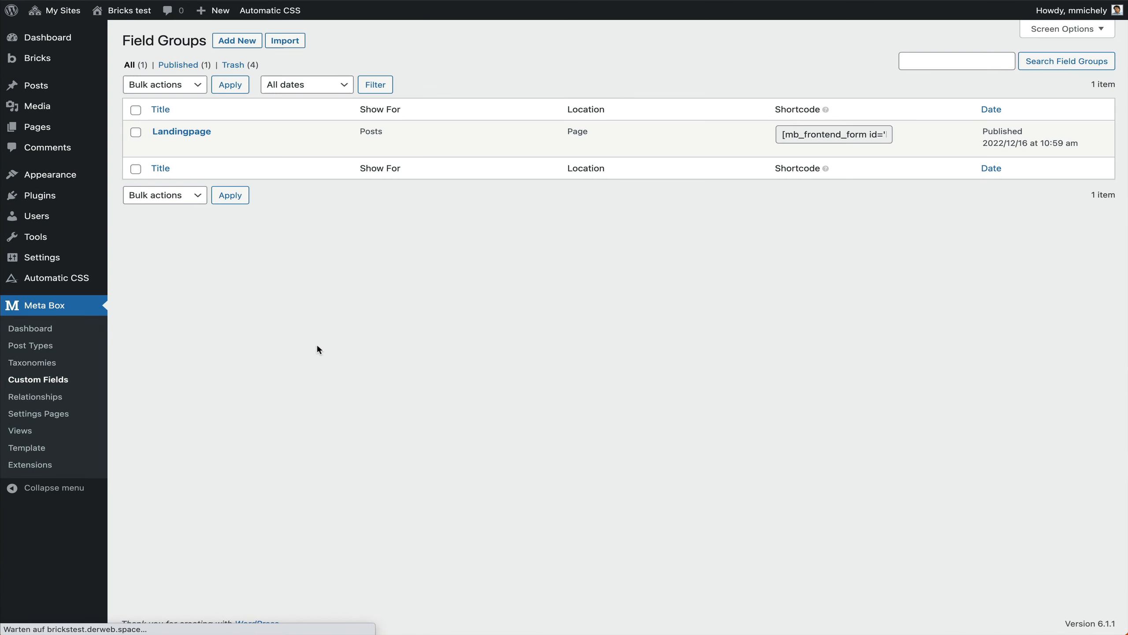
click(200, 132)
click(179, 148)
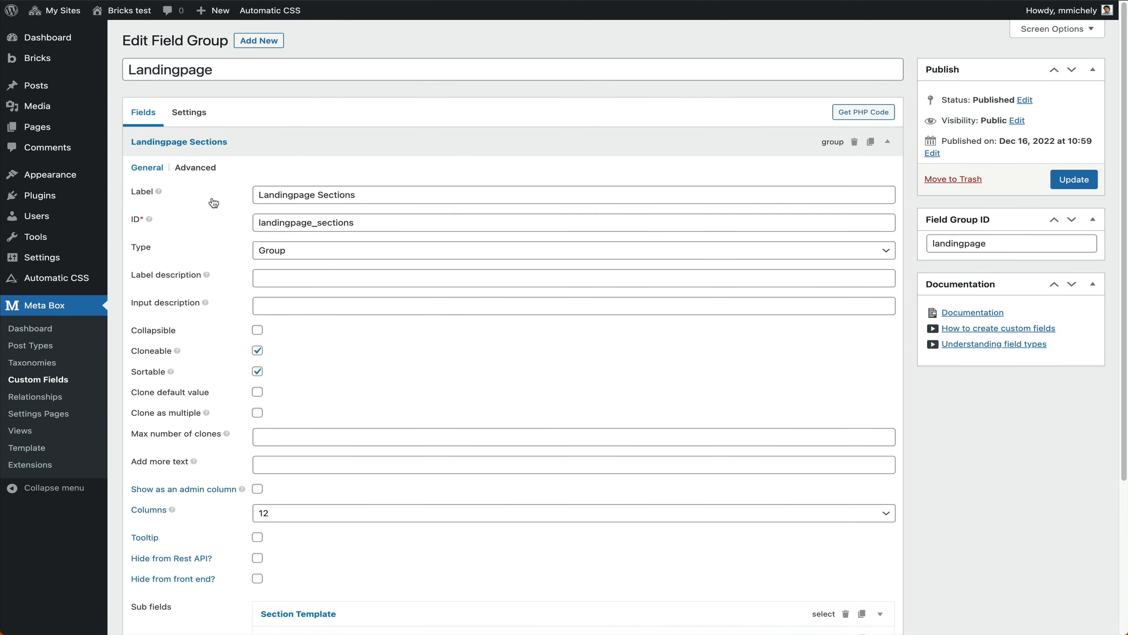
- Expand the Text and Image sub field and set its maximum number of clones to 4
scroll(264, 368, down, 3)
click(289, 458)
scroll(289, 458, down, 5)
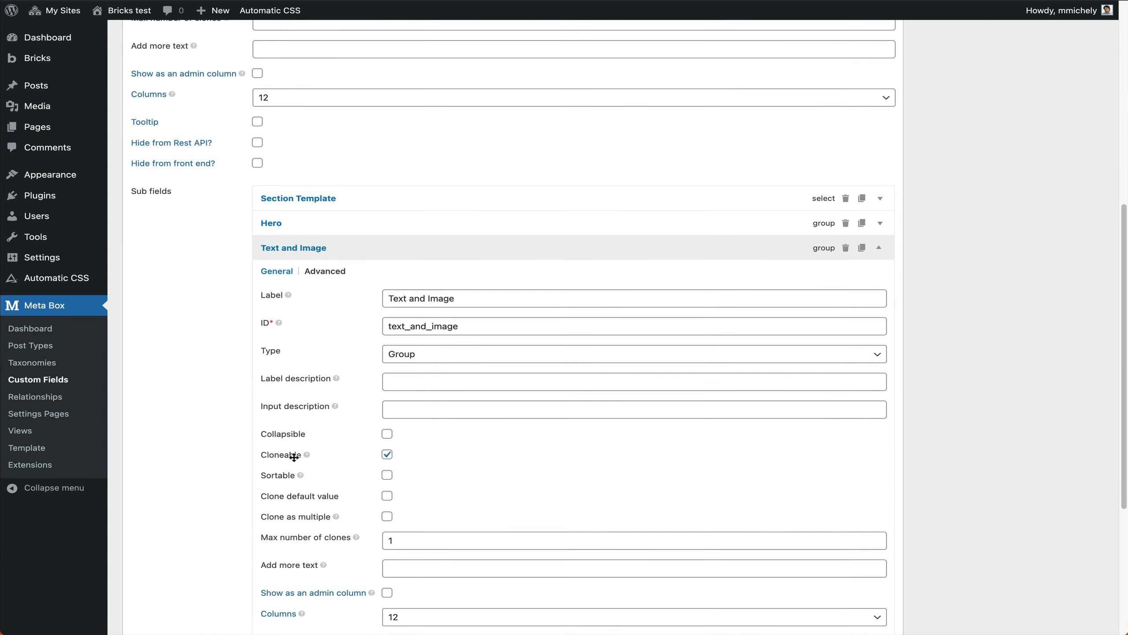
scroll(384, 458, down, 3)
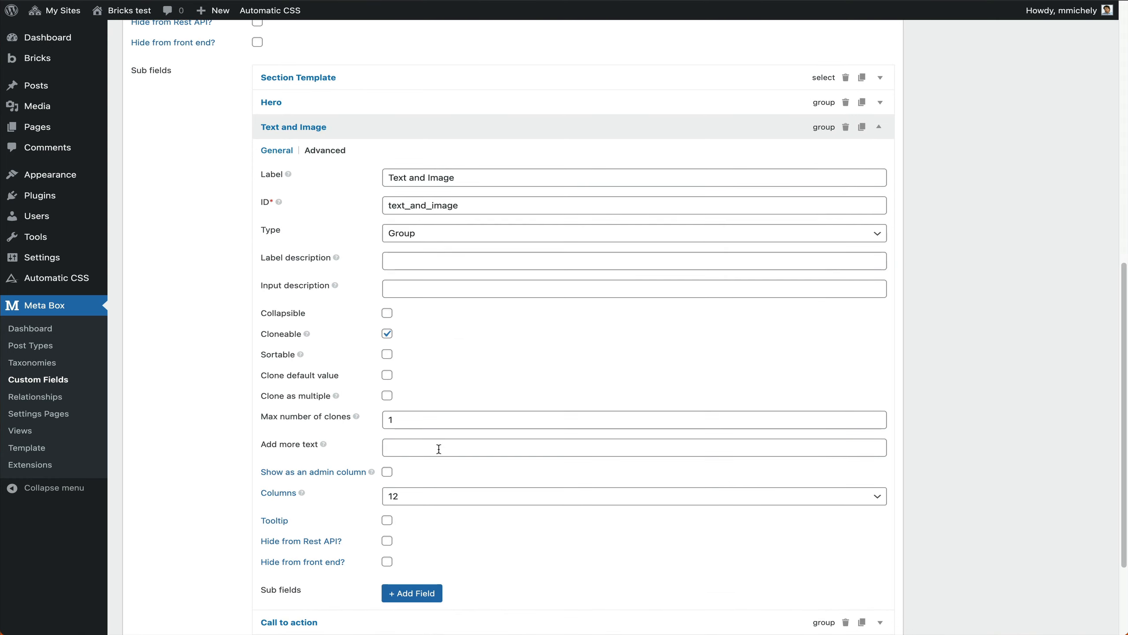
click(878, 415)
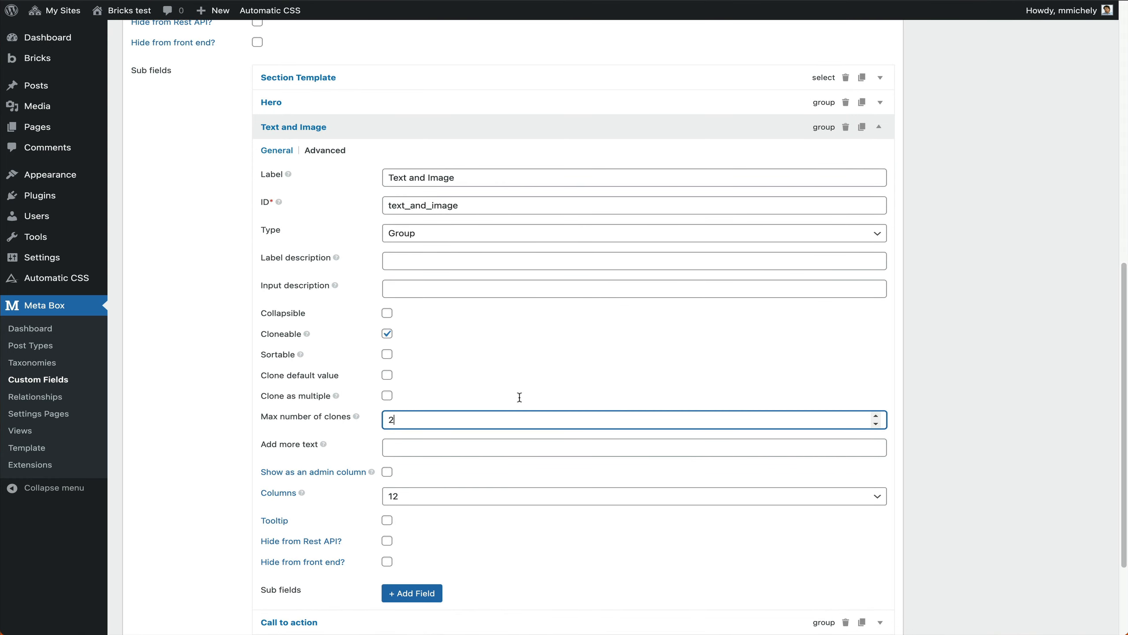
scroll(733, 351, up, 1)
scroll(571, 391, up, 7)
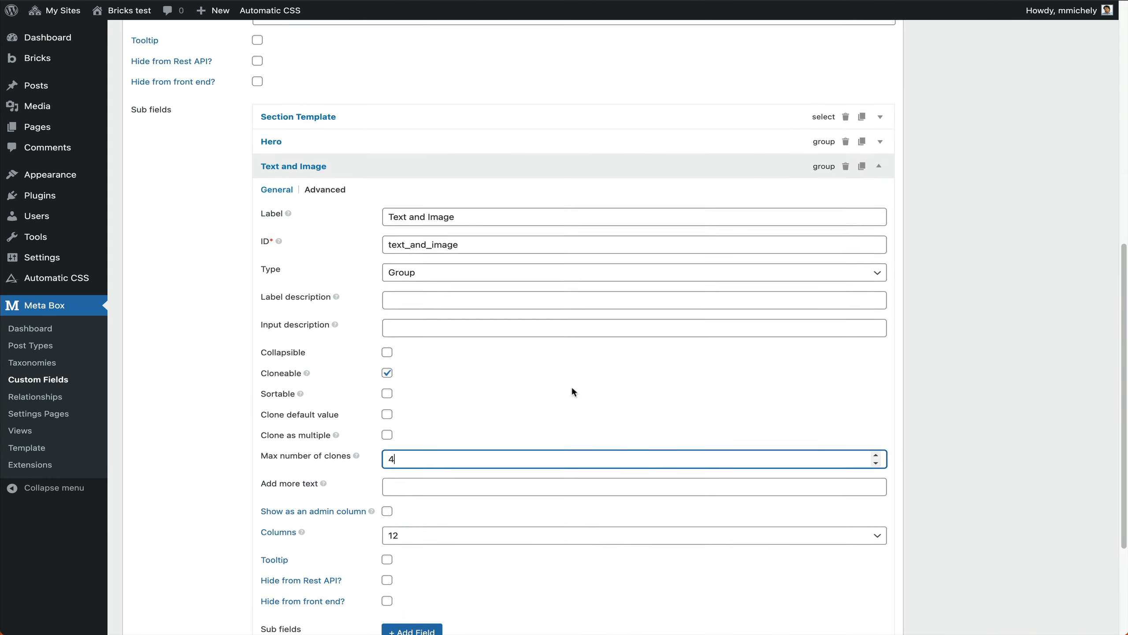
scroll(536, 518, down, 8)
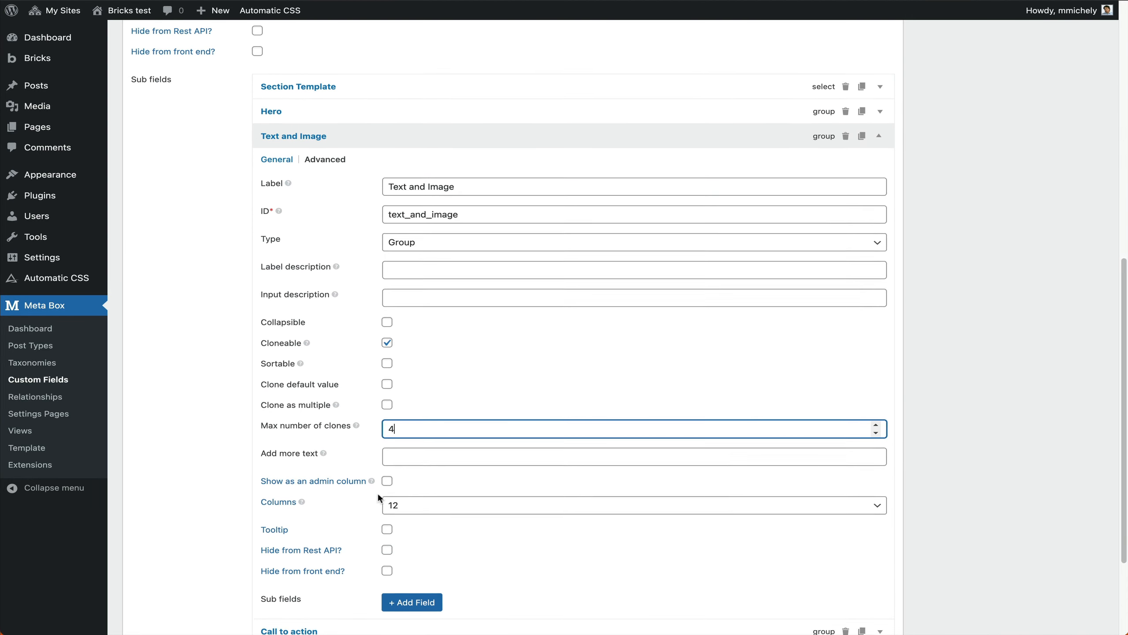
scroll(409, 323, up, 3)
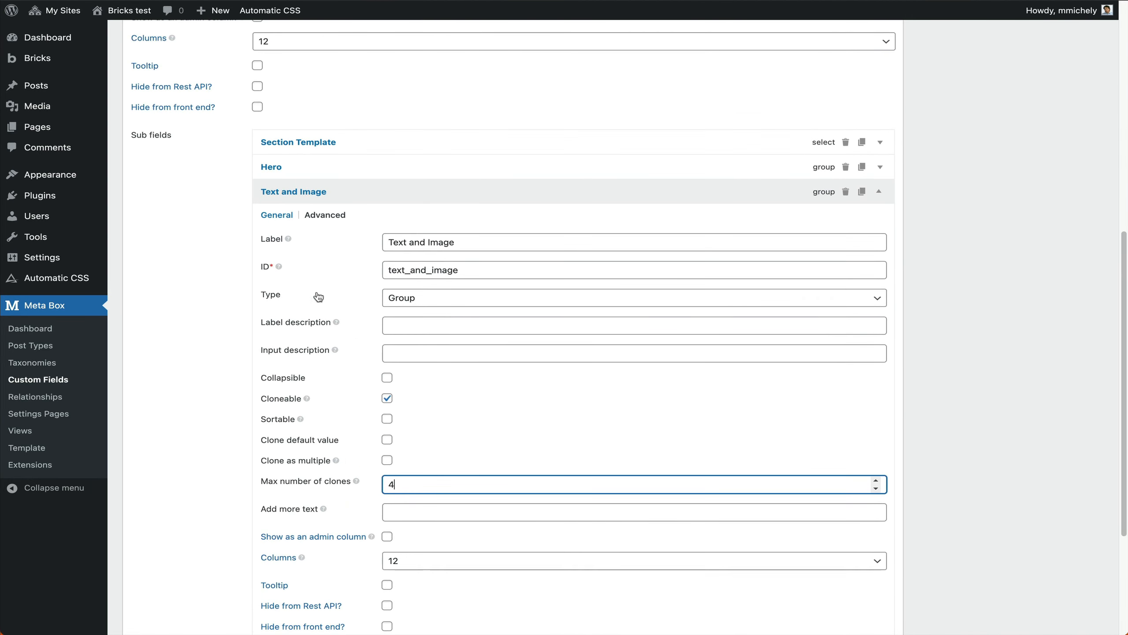
scroll(211, 249, down, 1)
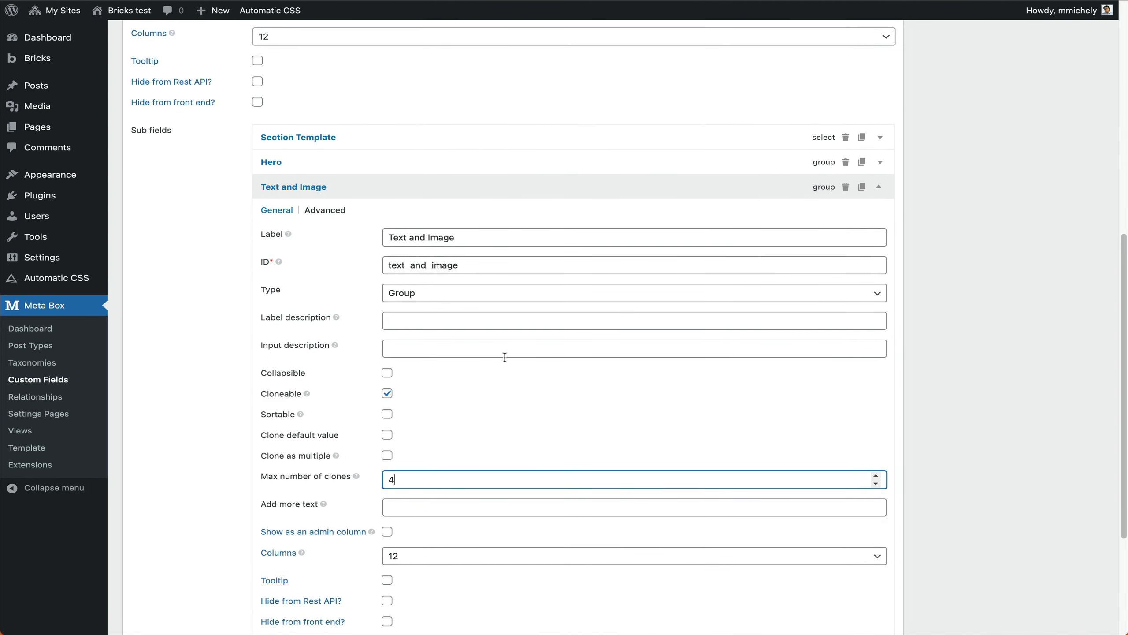
- Save the changes to the Landingpage field group
scroll(505, 357, down, 4)
scroll(473, 365, up, 15)
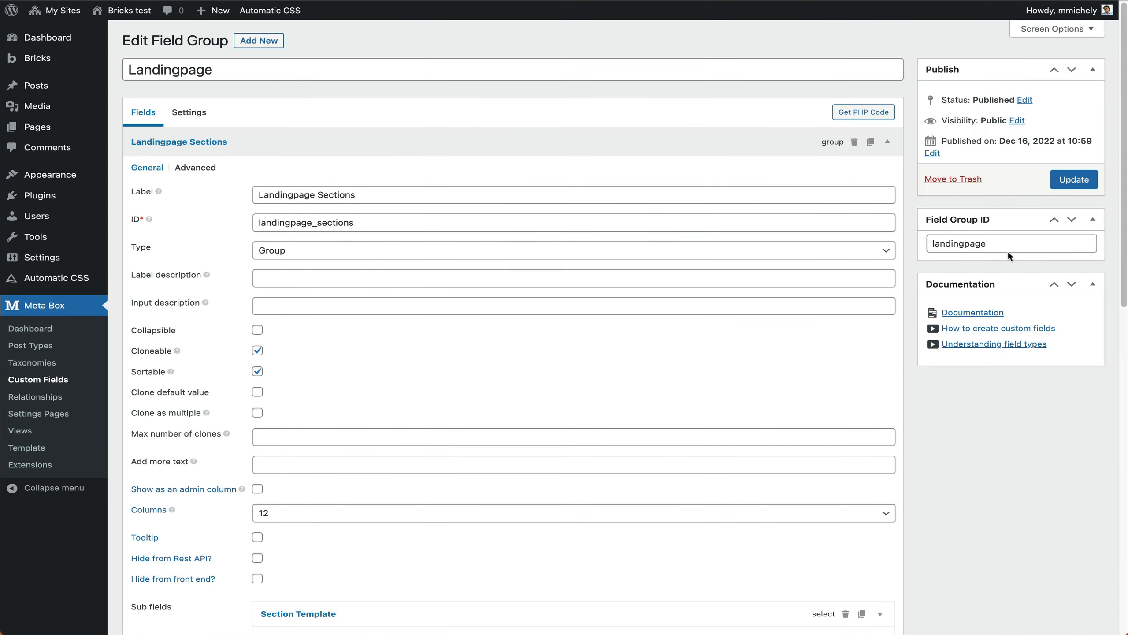
click(1070, 180)
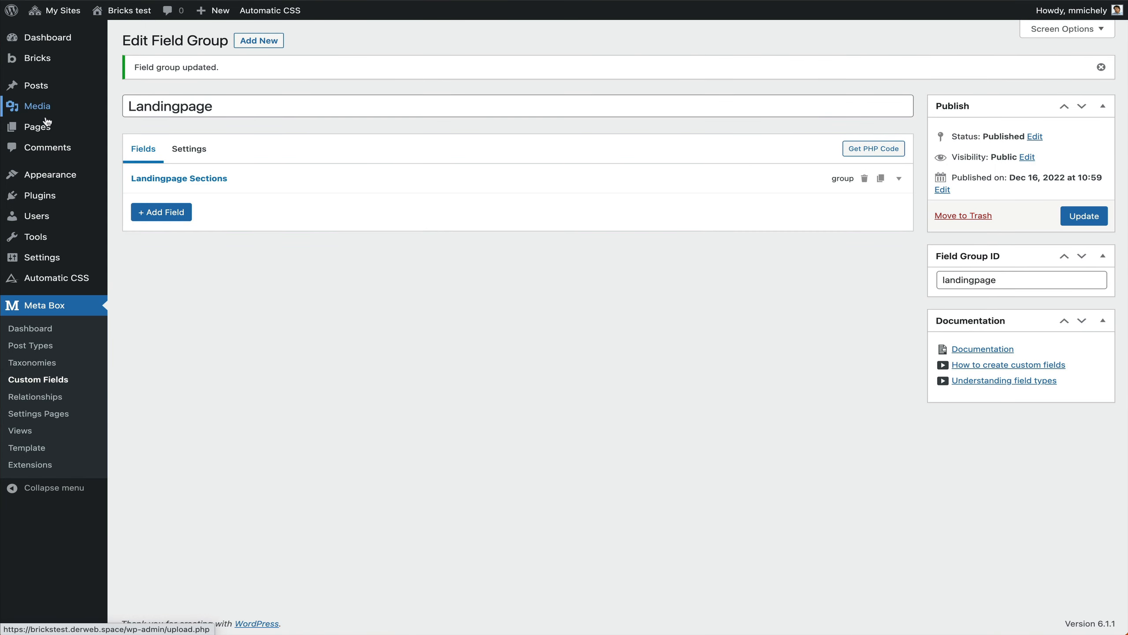
- Open the Flexible Landingpage page for editing and check its Section Template with Text and Image Section and Call to action Section
click(49, 128)
click(203, 133)
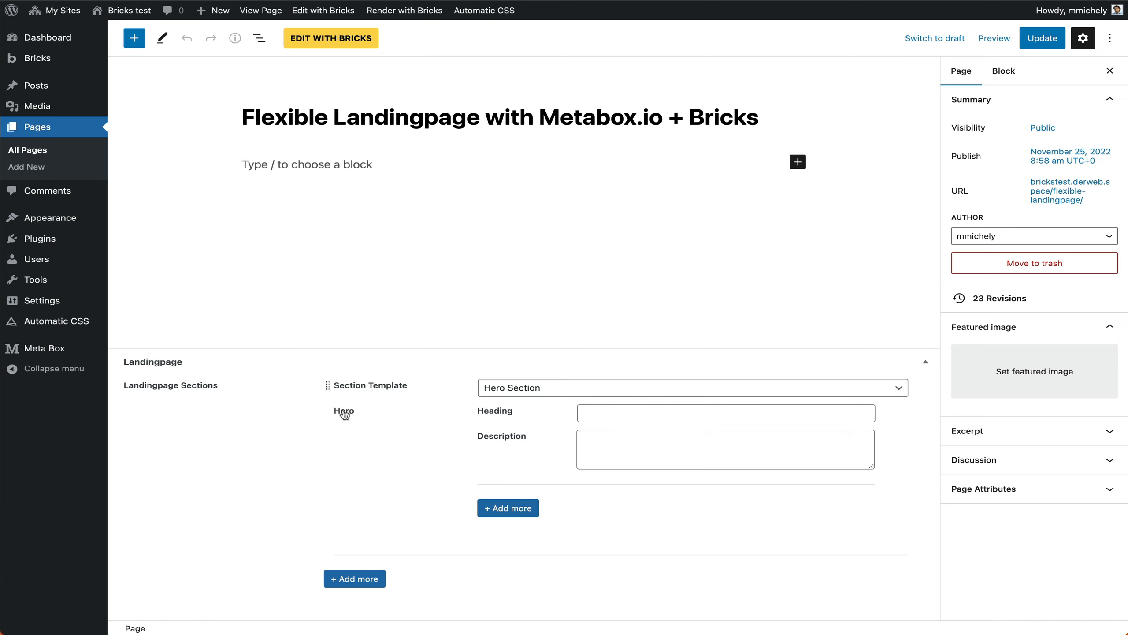
drag(344, 414, 361, 419)
click(513, 393)
click(523, 402)
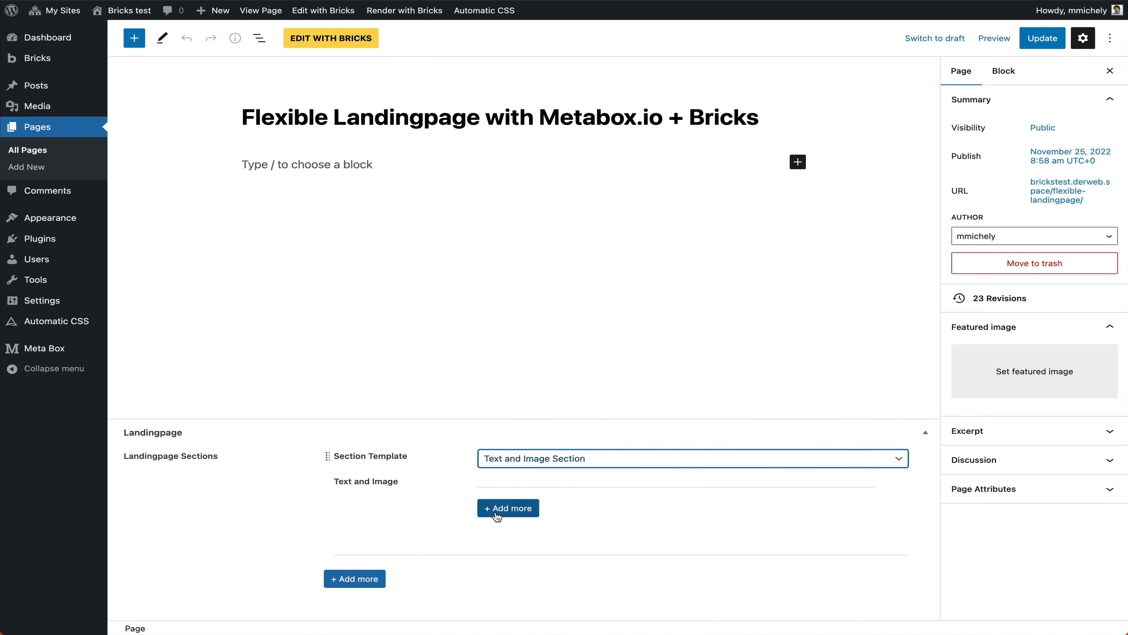
click(537, 462)
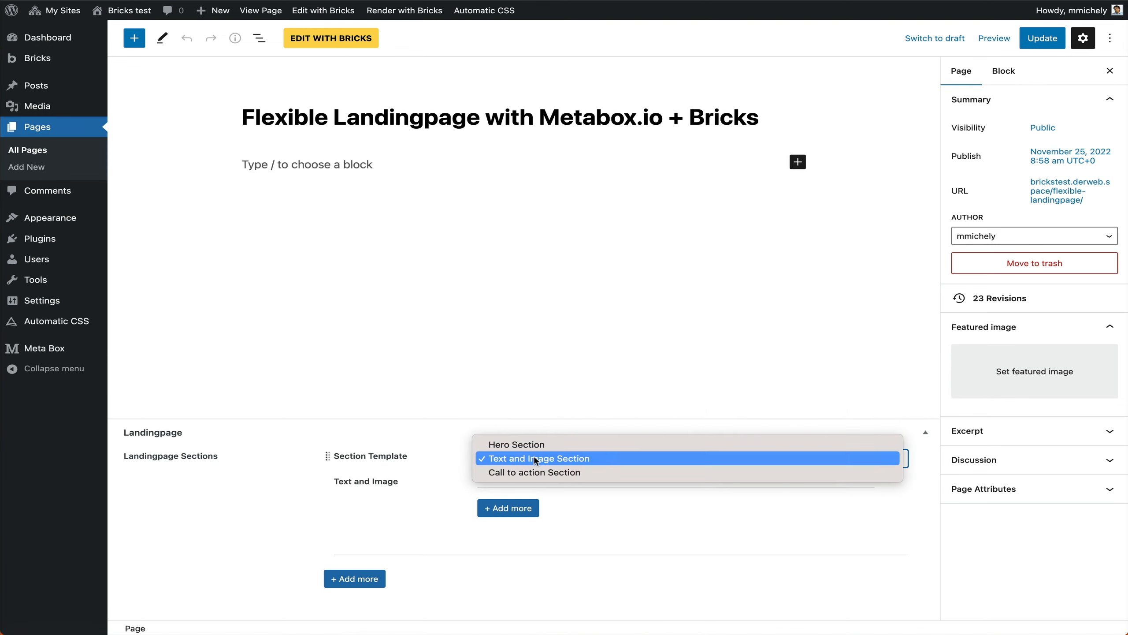
click(538, 473)
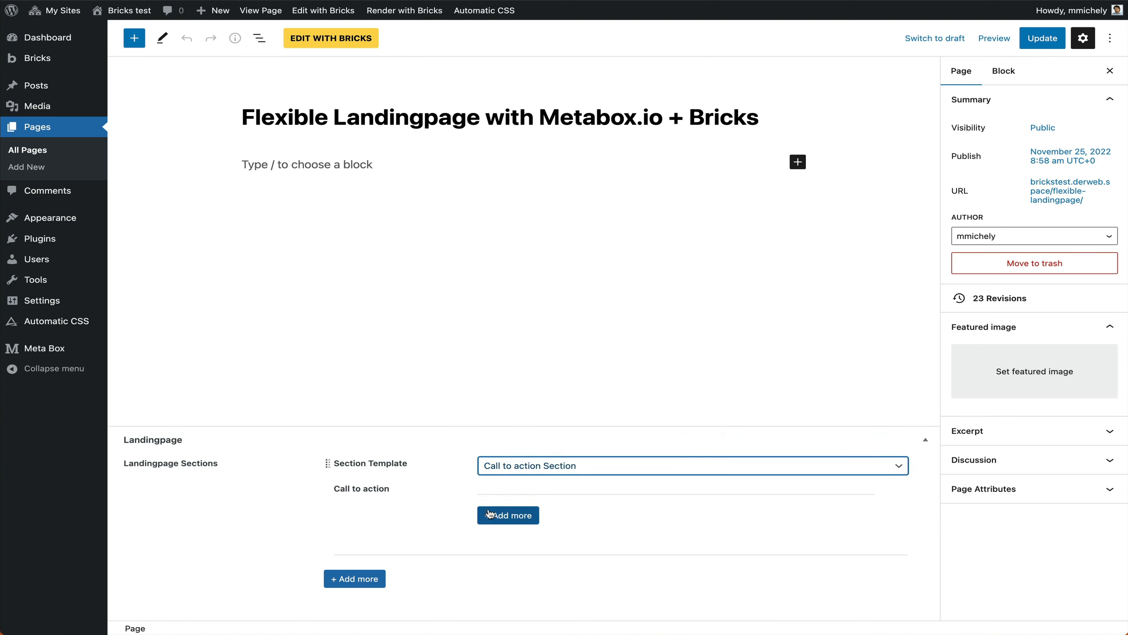
click(481, 473)
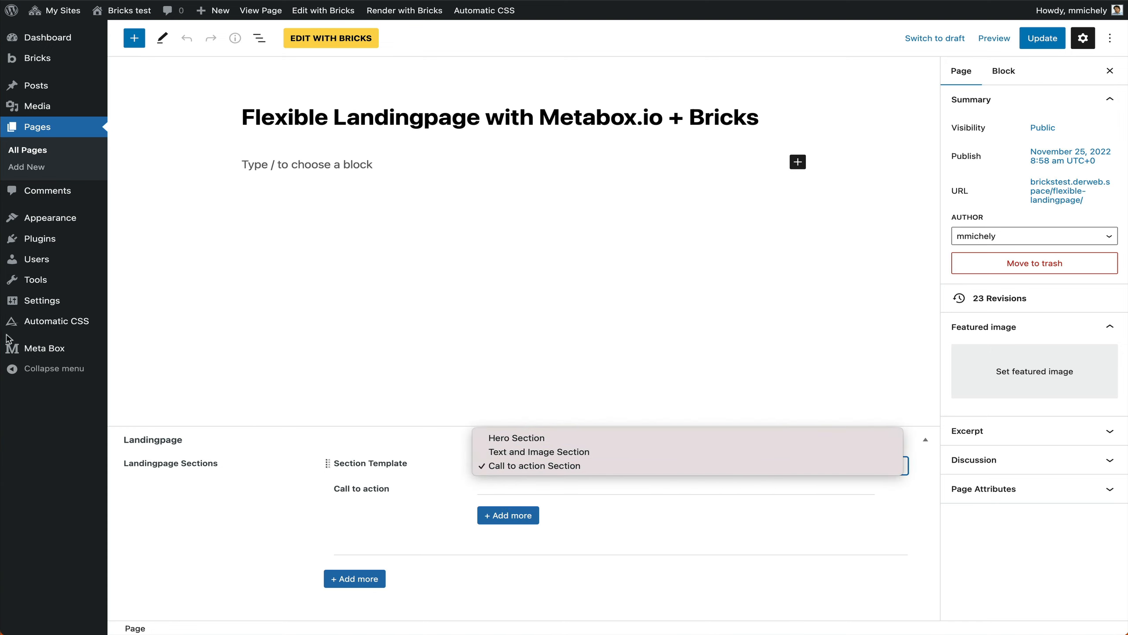
- Reopen the Landingpage field group in Meta Box's custom fields and expand Landingpage Sections down to its sub fields
click(52, 328)
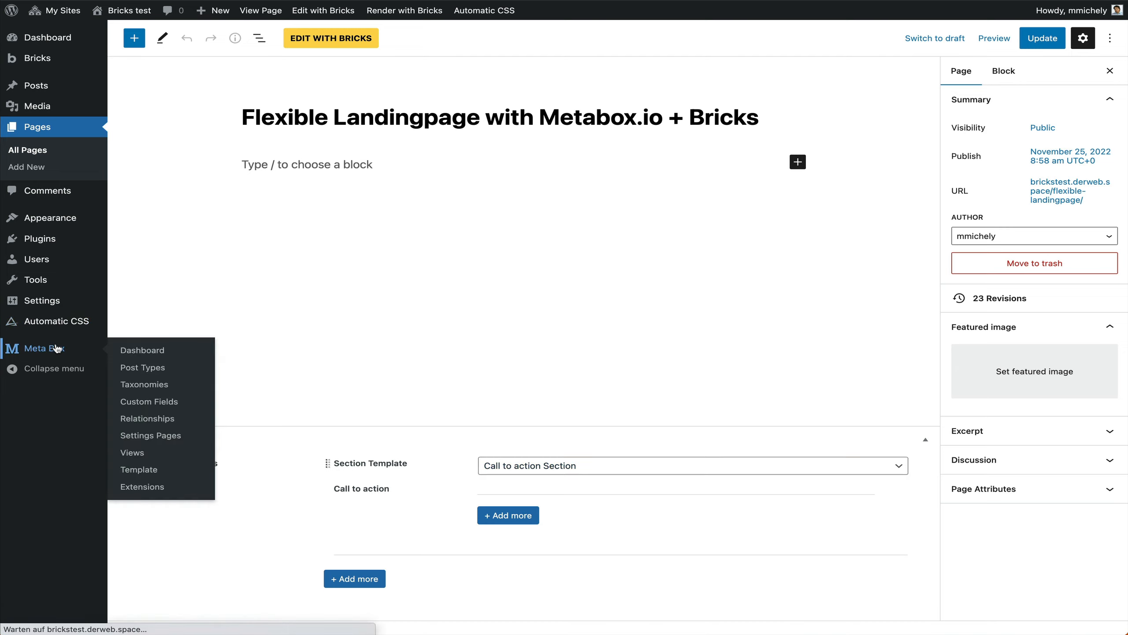
click(91, 348)
click(61, 377)
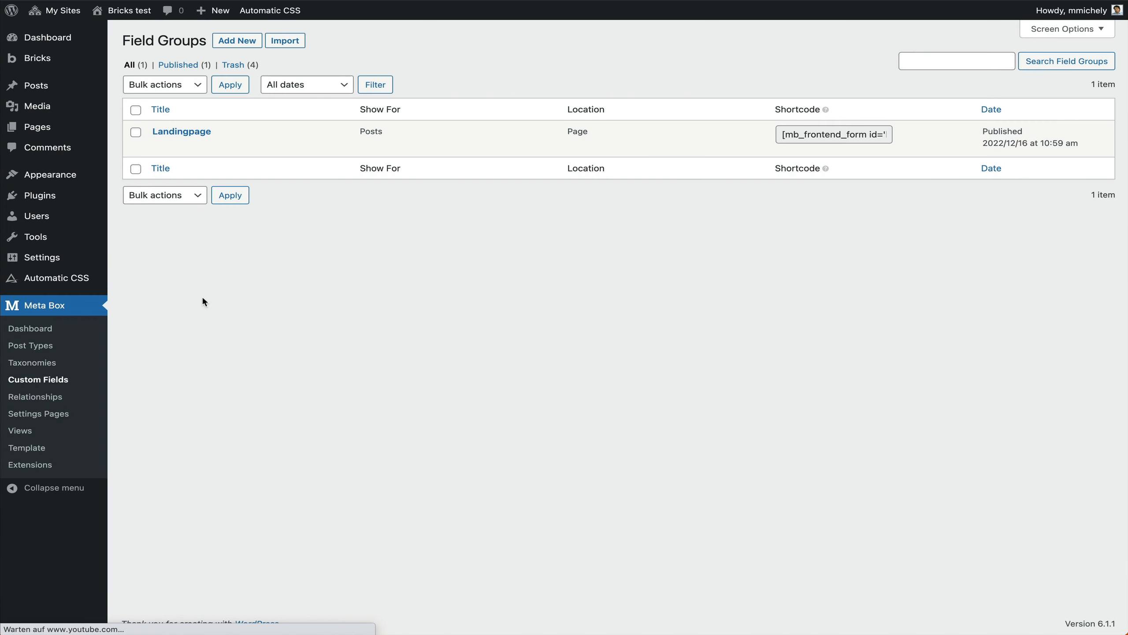
click(197, 133)
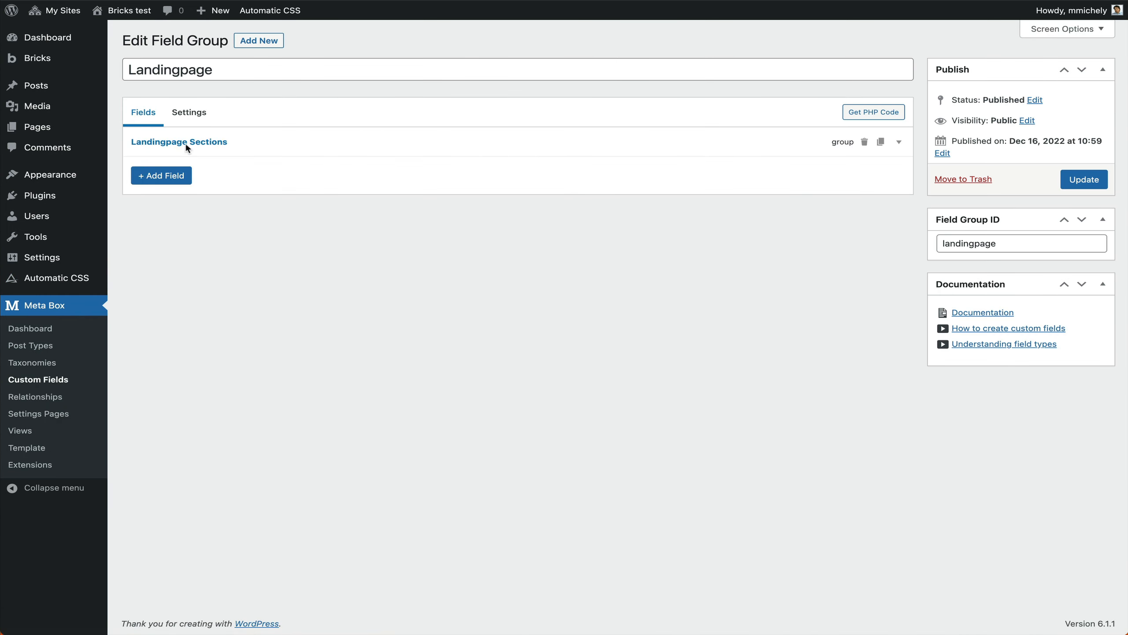
click(186, 142)
scroll(282, 354, down, 5)
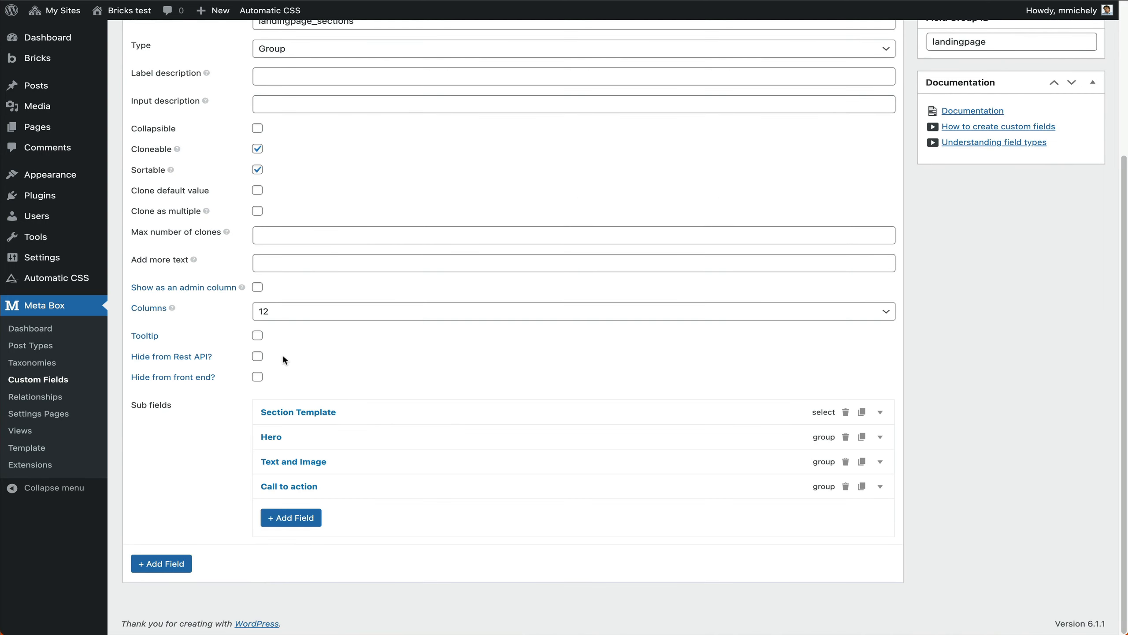
- Review the settings and sub fields of the Hero group, and collapse it again
click(282, 443)
scroll(198, 422, down, 10)
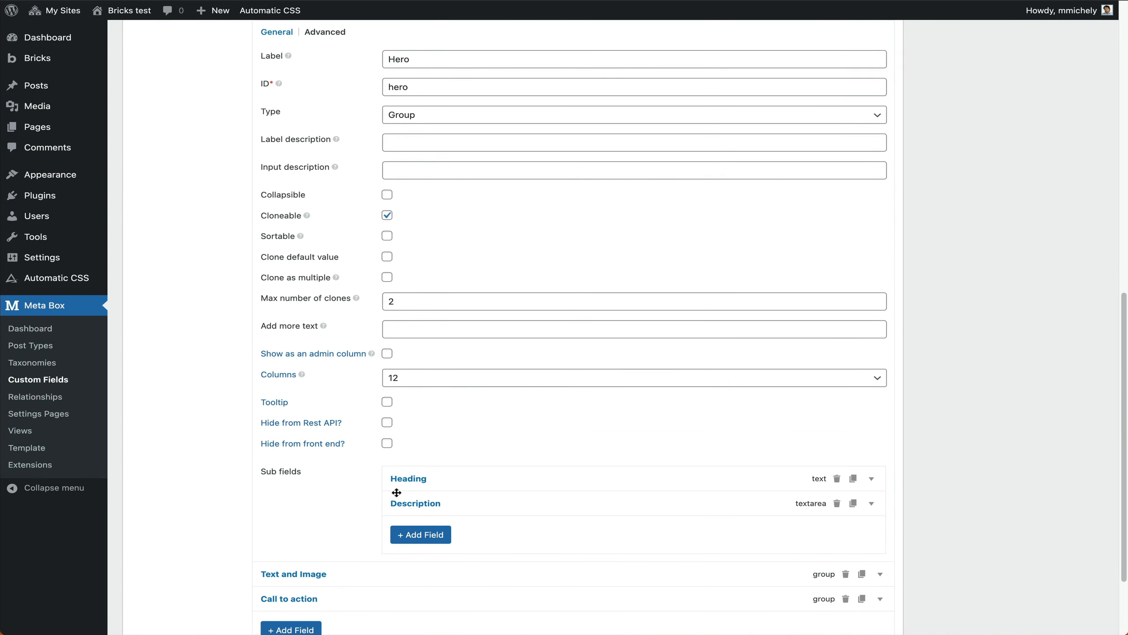
scroll(331, 425, up, 5)
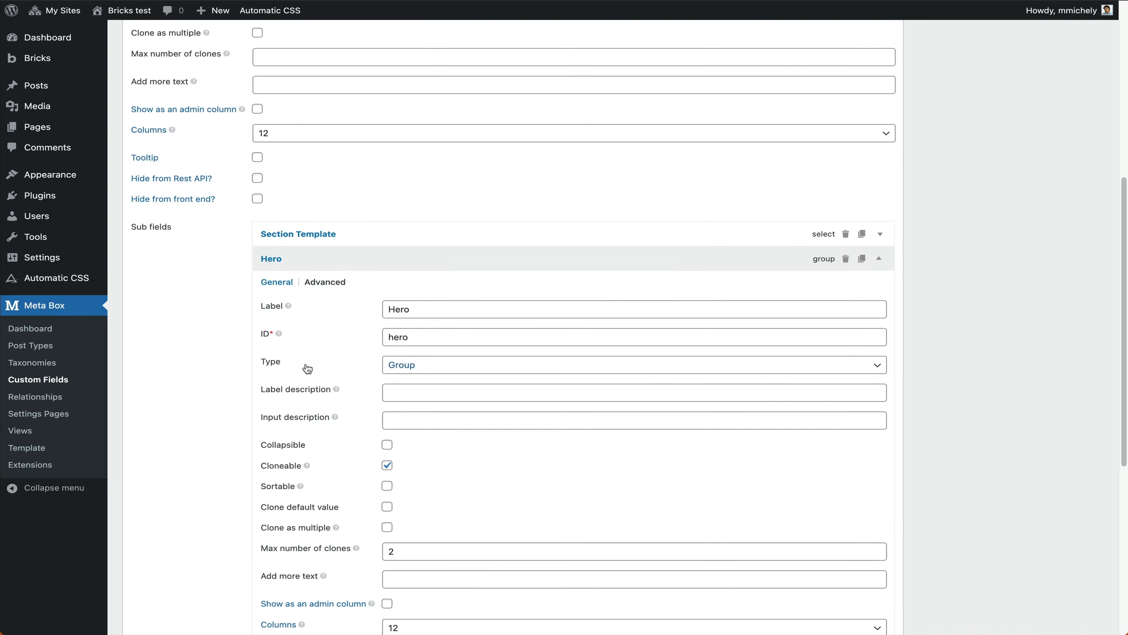
click(272, 258)
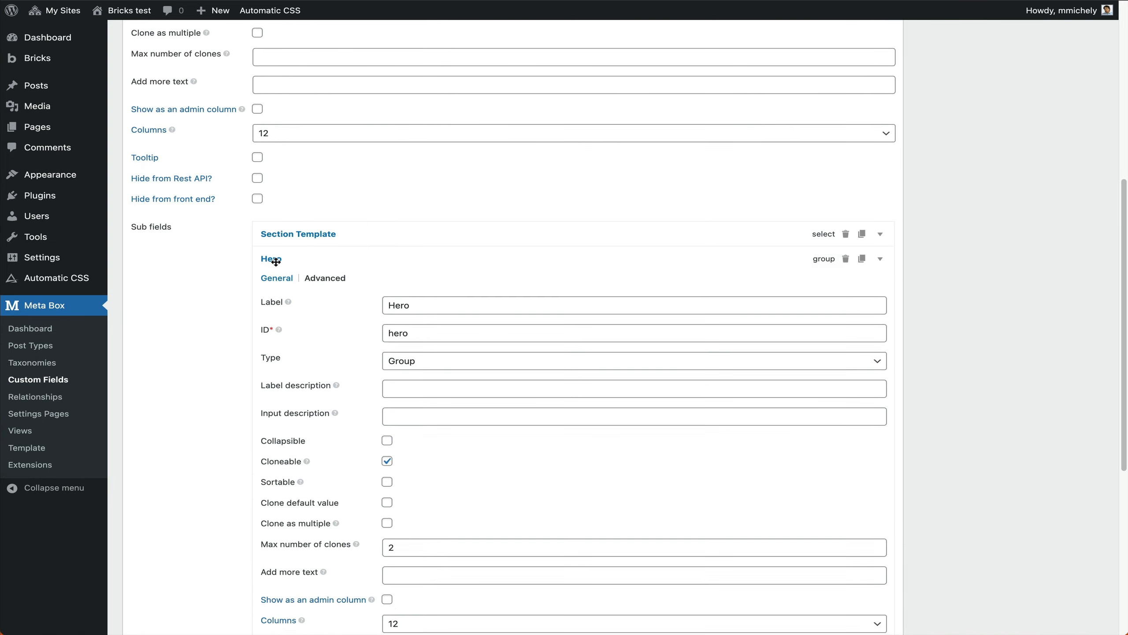
- Expand the Text and Image group and add a Text sub field to it
click(294, 462)
scroll(340, 439, down, 7)
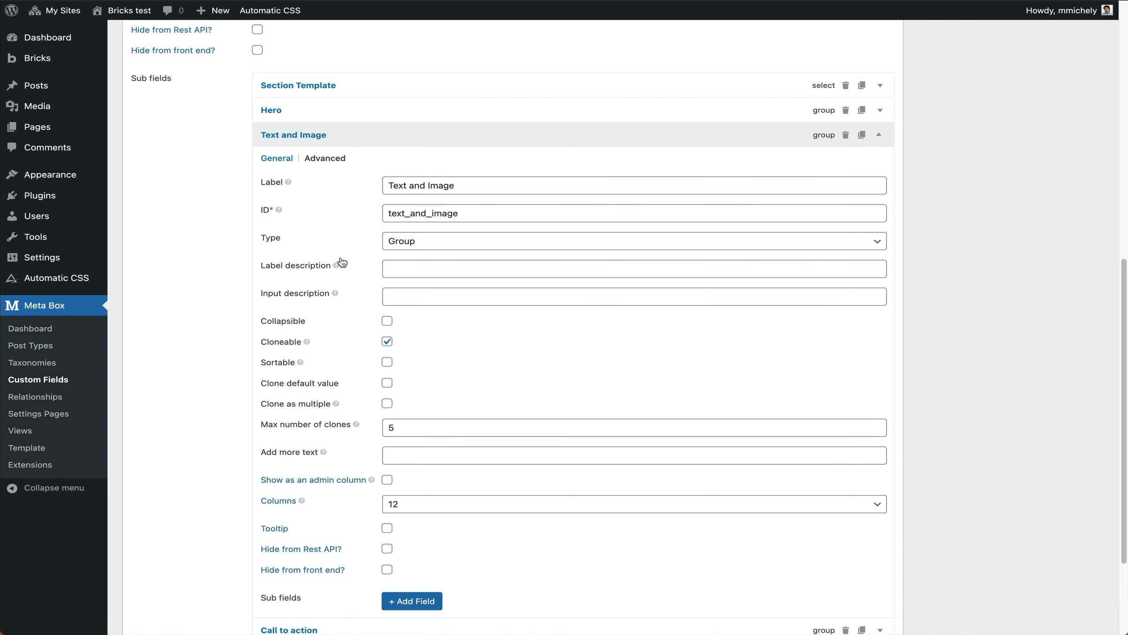
scroll(455, 315, down, 3)
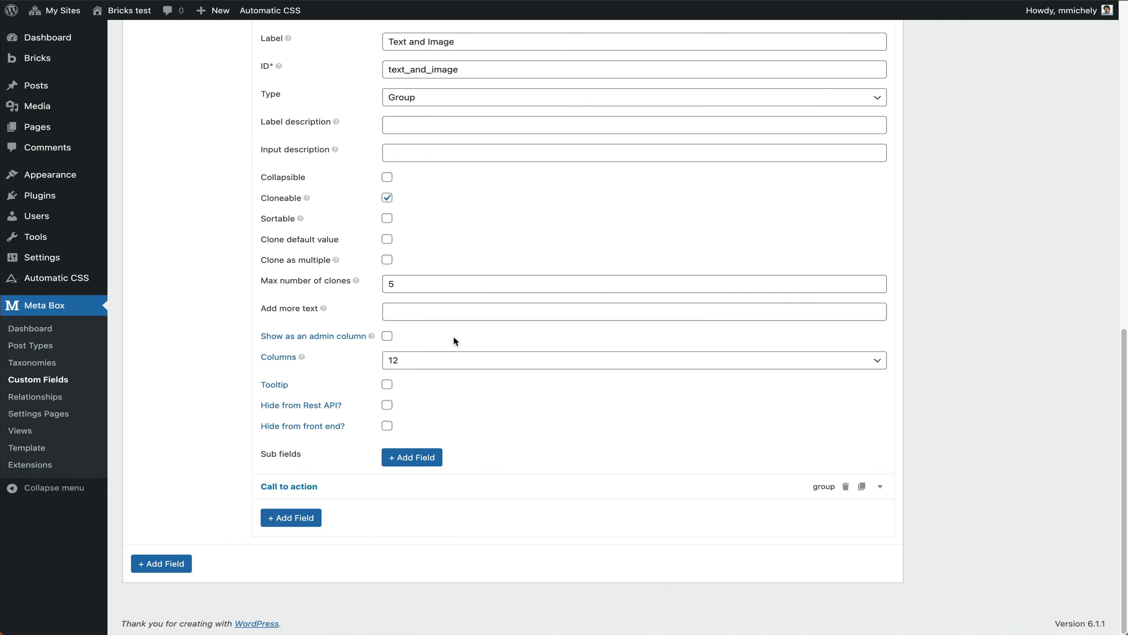
click(413, 457)
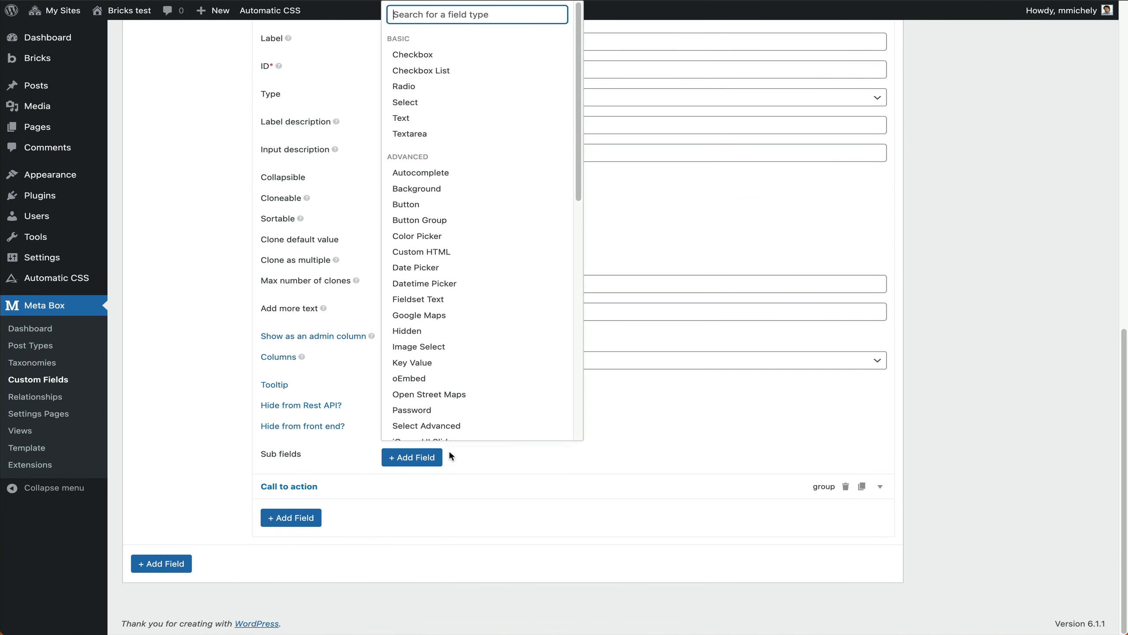
click(407, 118)
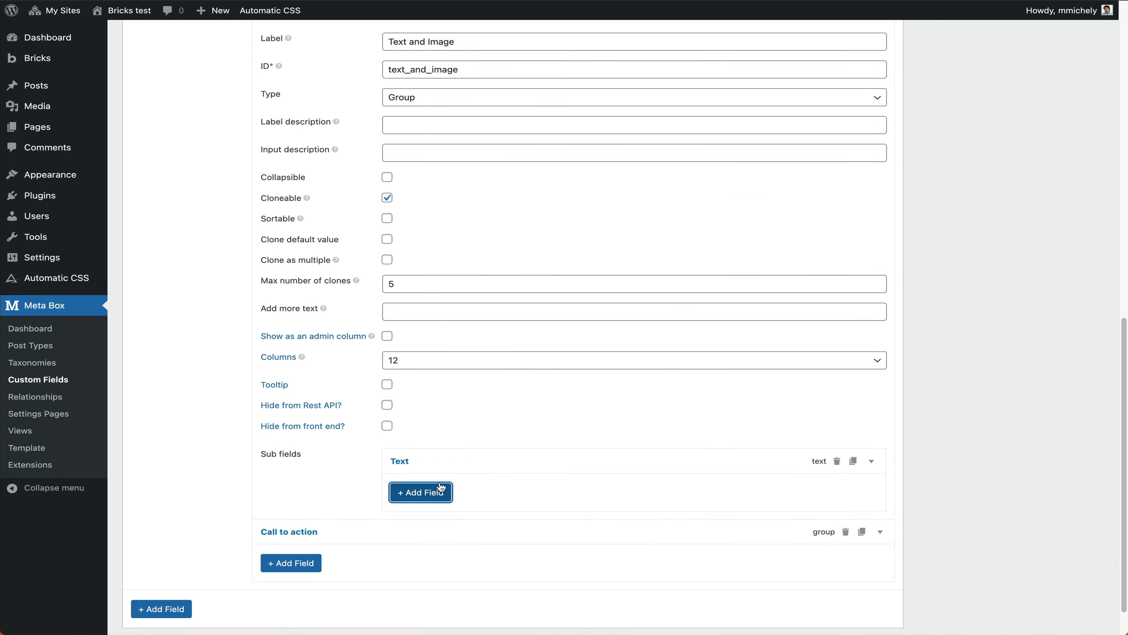
- Add a WYSIWYG Editor sub field below the Text field in the Text and Image group
click(415, 493)
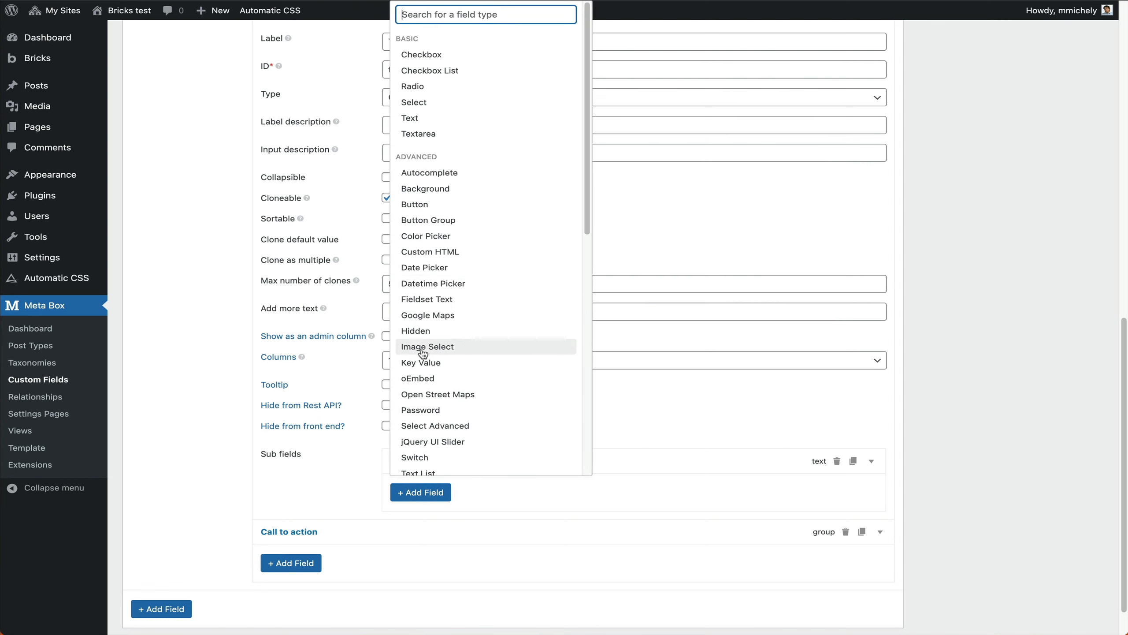
scroll(427, 373, down, 1)
click(429, 392)
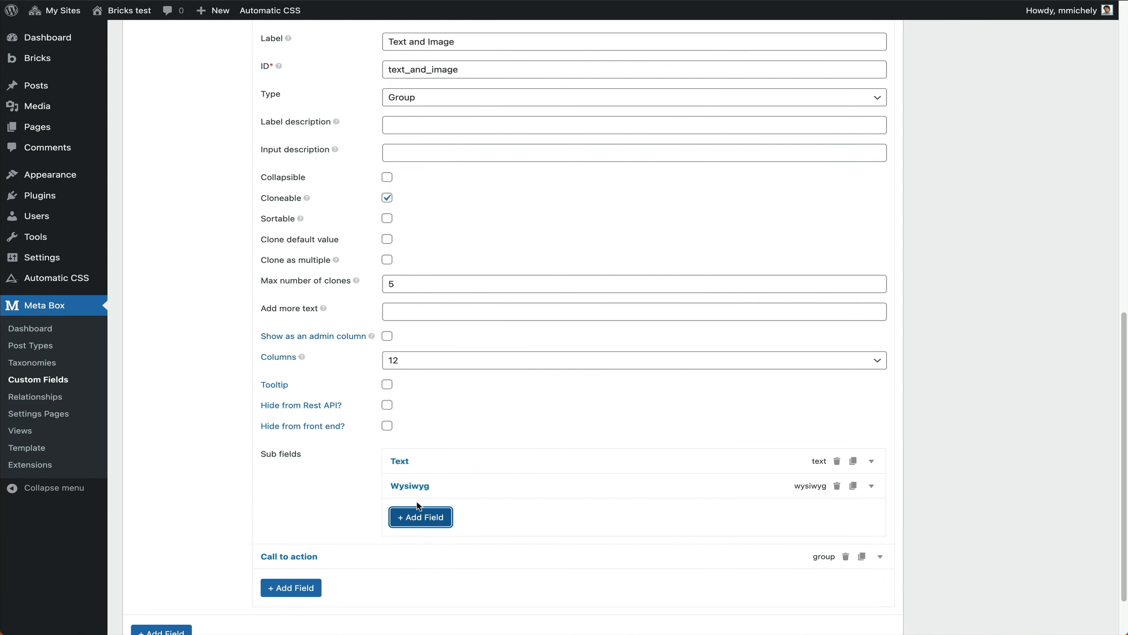
- Find the image field types with "im" and add an Image Advanced sub field to the Text and Image group
click(416, 515)
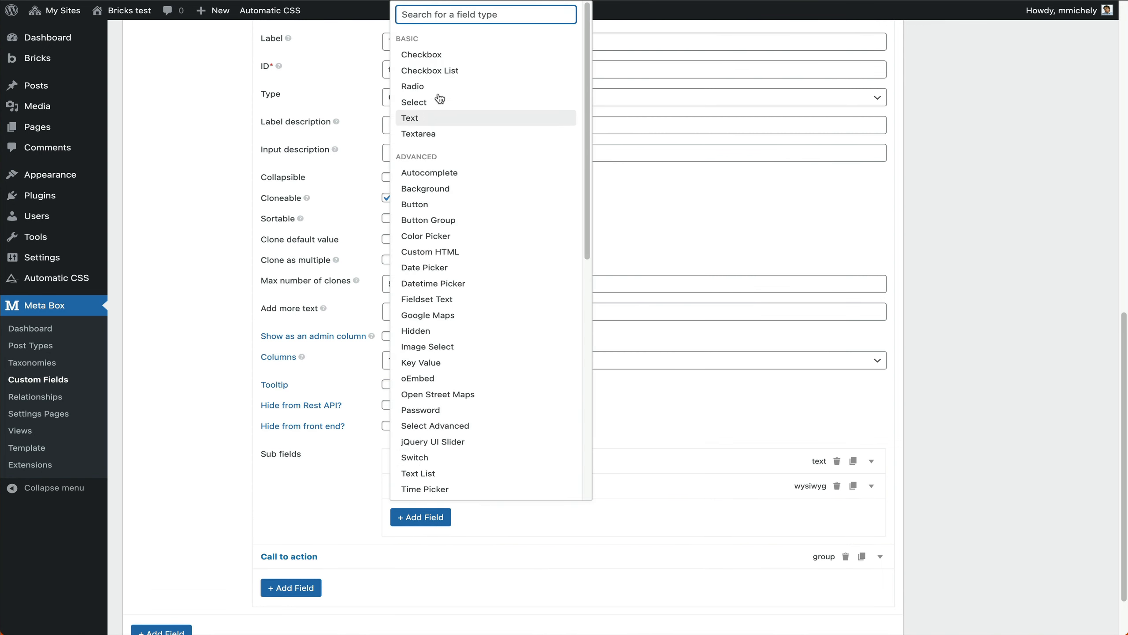
text(iamge)
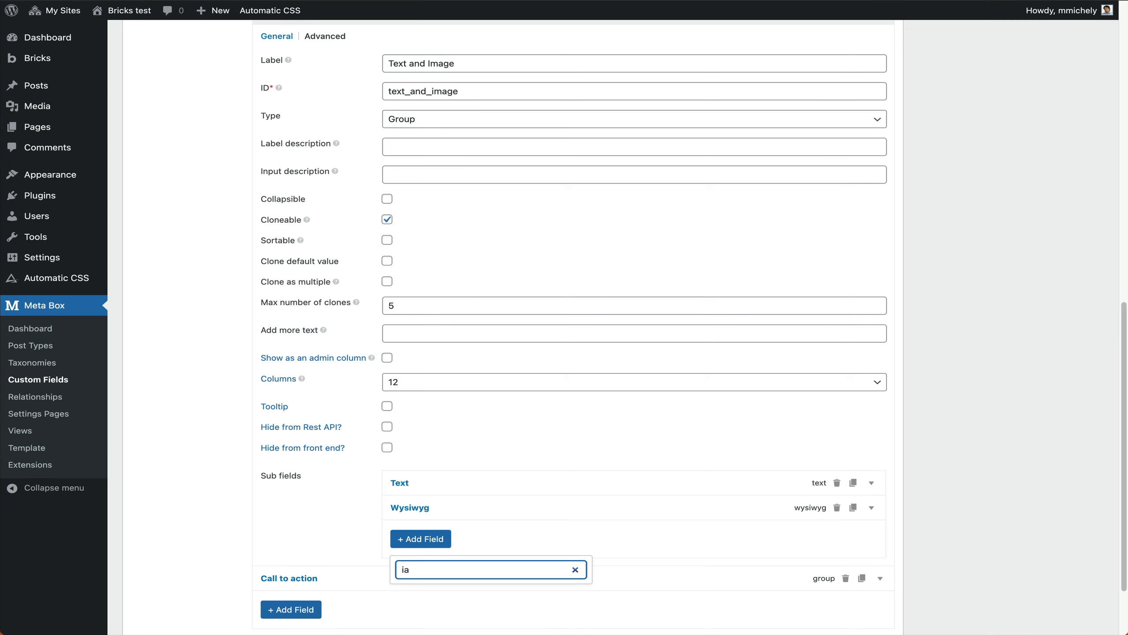
key(BackSpace)
key(BackSpace)
scroll(516, 571, down, 5)
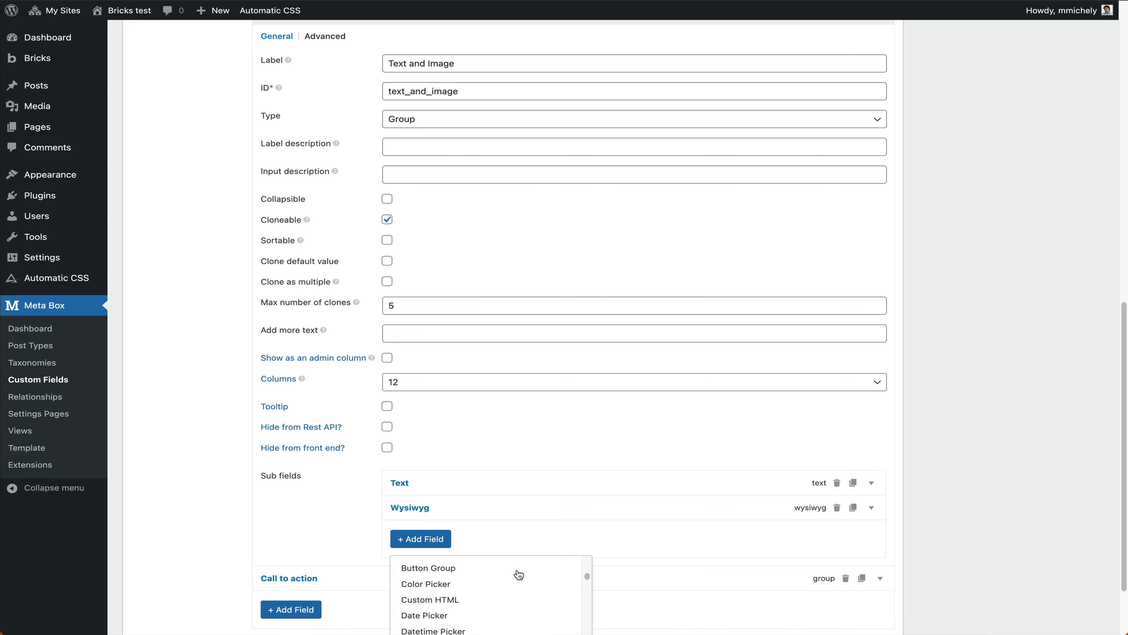
scroll(760, 512, down, 2)
scroll(493, 529, down, 5)
scroll(493, 528, up, 3)
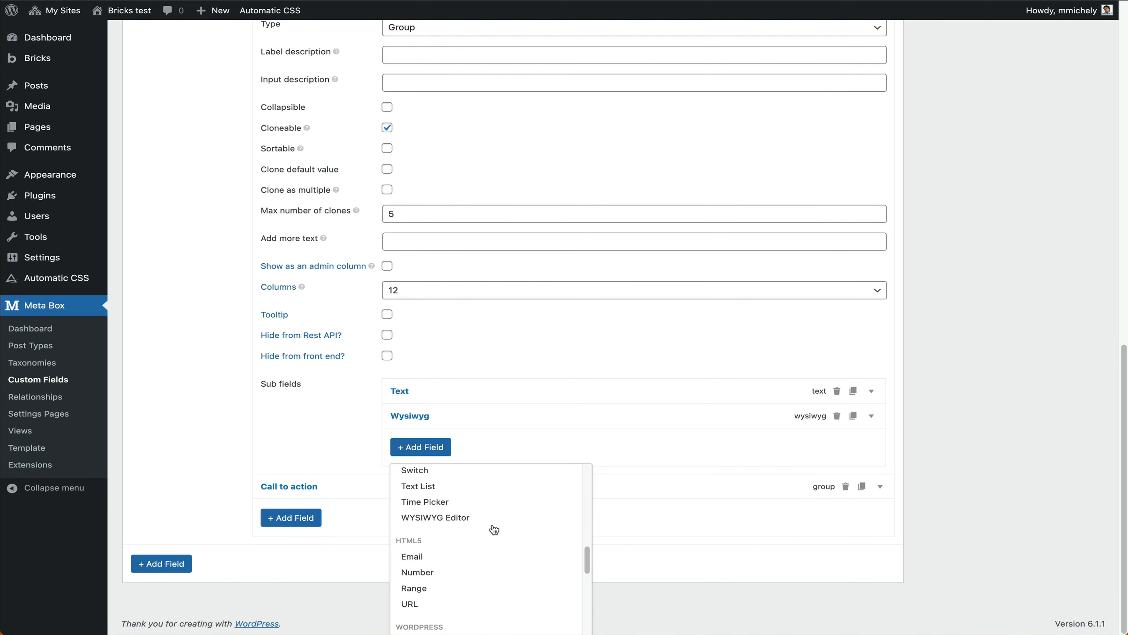
scroll(496, 527, up, 4)
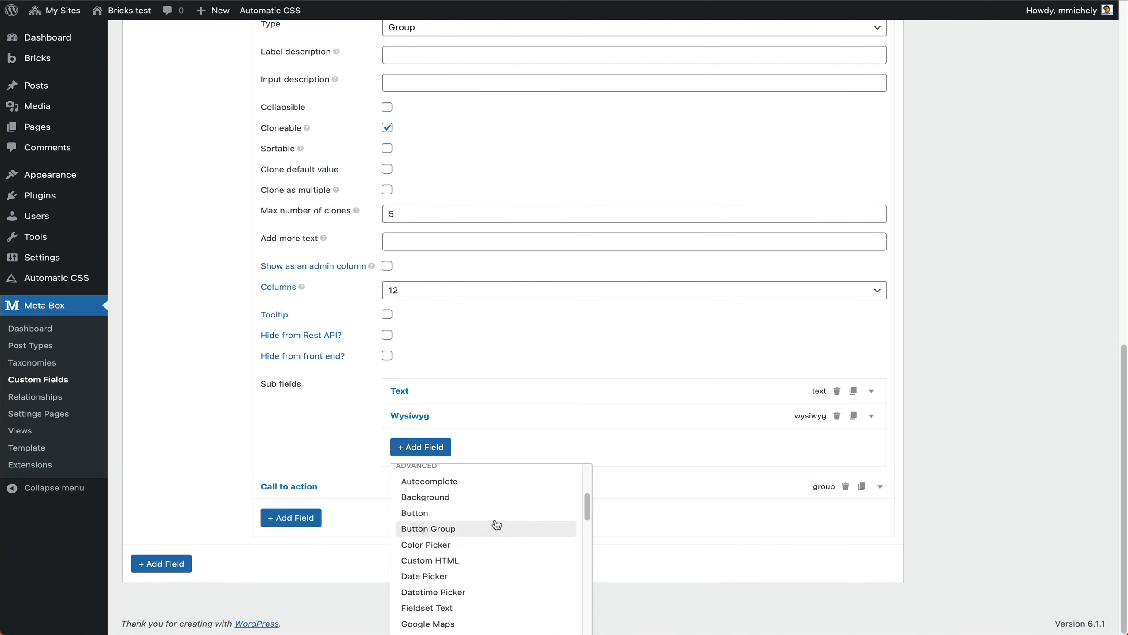
scroll(373, 504, up, 2)
scroll(443, 320, up, 4)
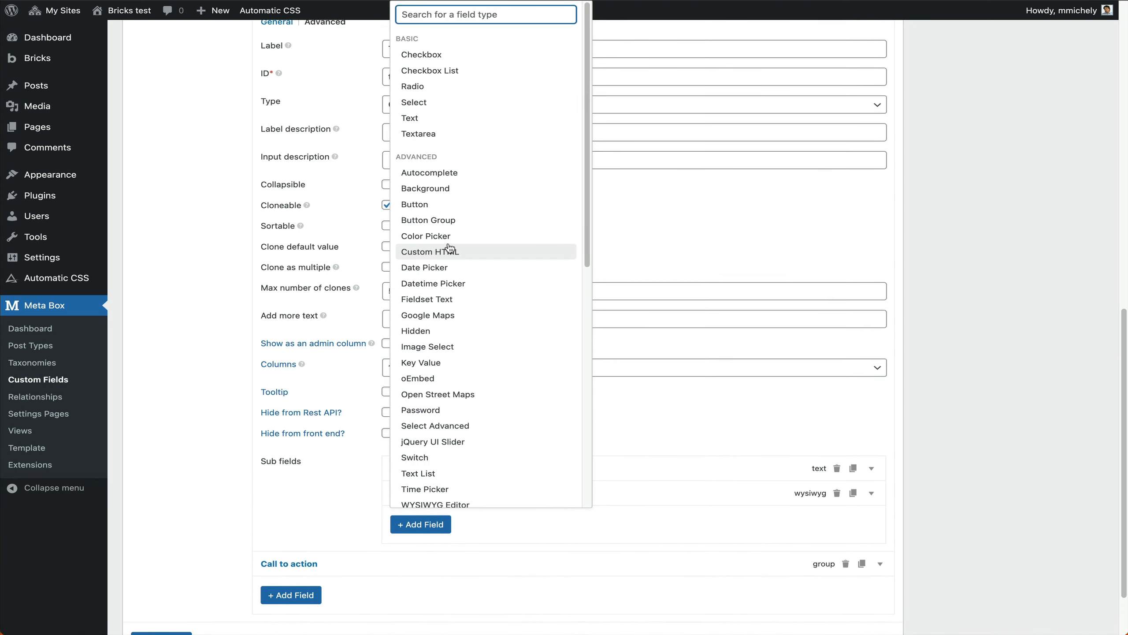
scroll(456, 212, up, 8)
scroll(456, 213, up, 1)
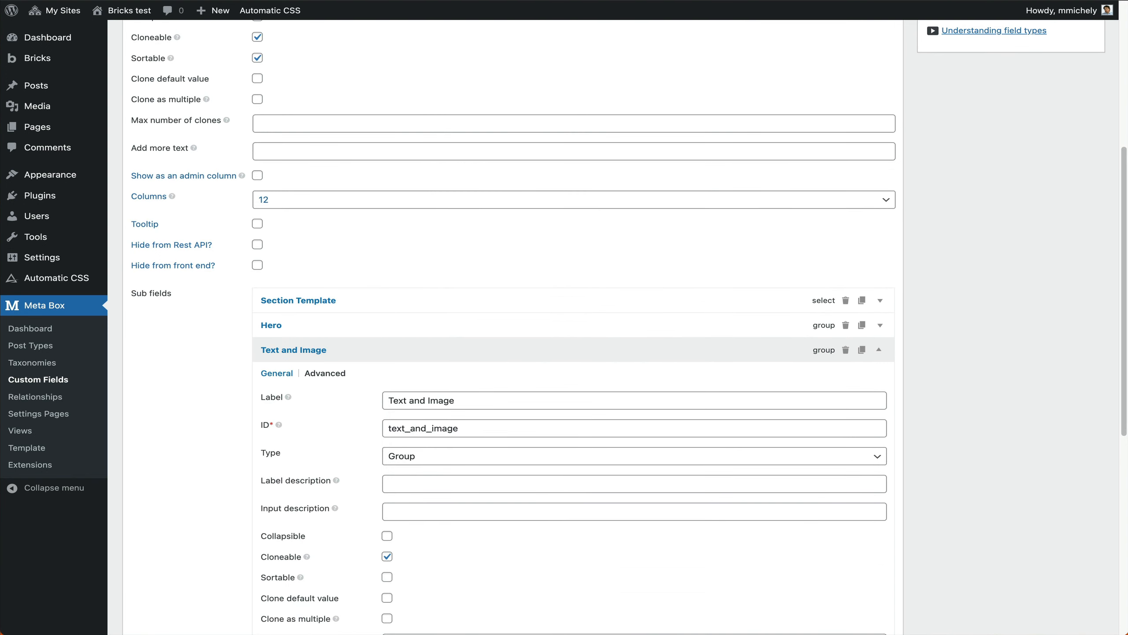
text(im)
scroll(475, 511, down, 8)
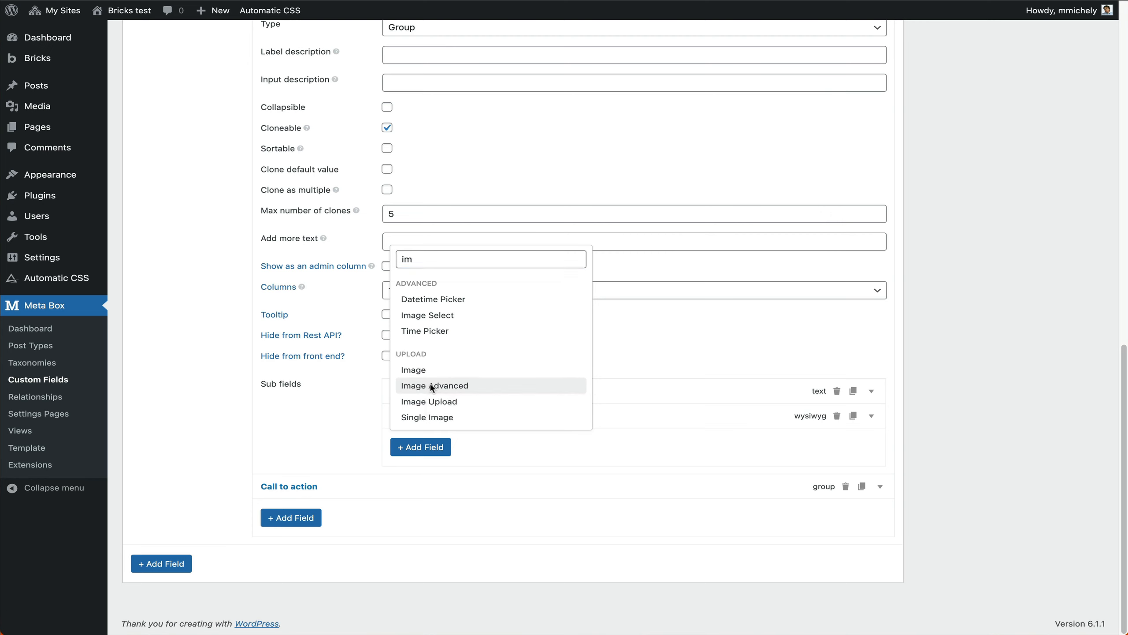
click(432, 386)
- Expand the Image Advanced sub field, set its maximum number of files to 1 and change its label to "Image"
click(421, 440)
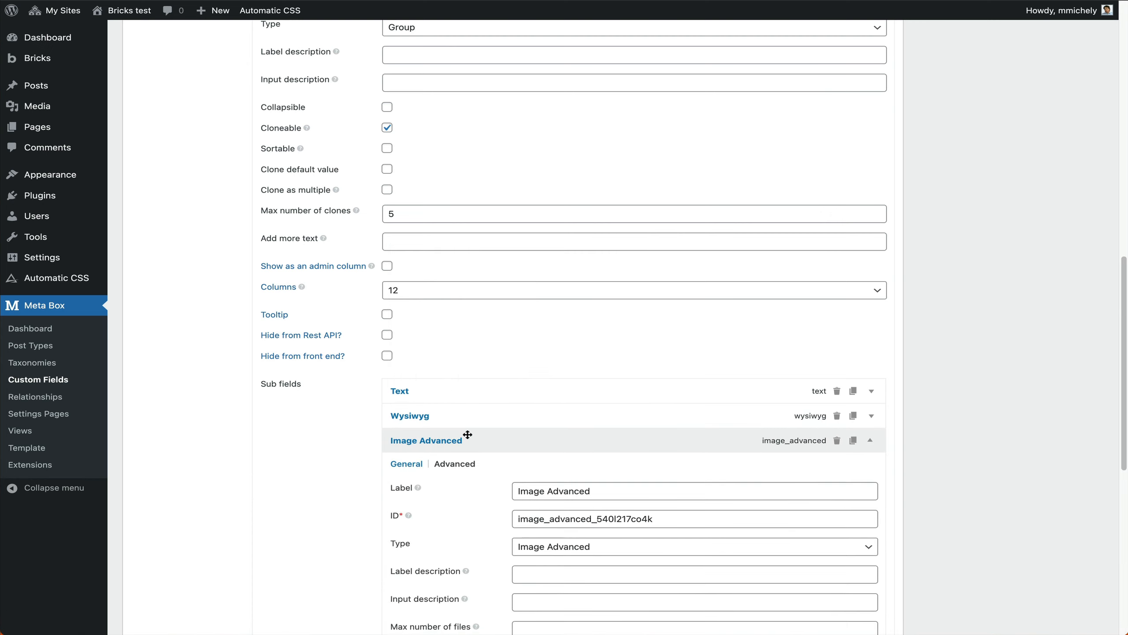
scroll(470, 434, down, 5)
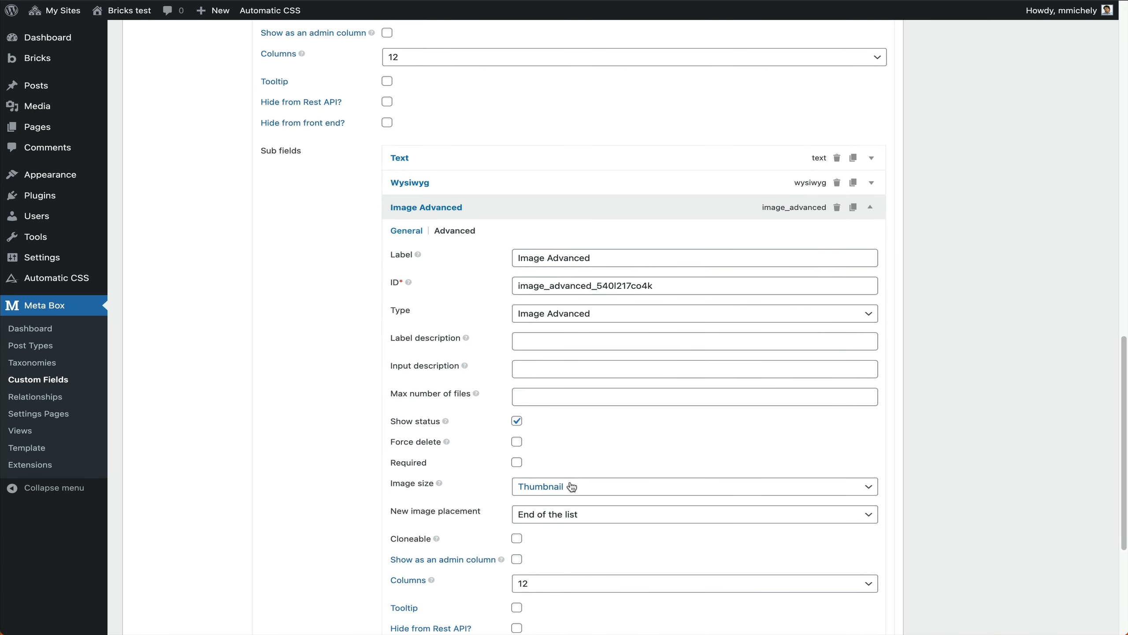
scroll(491, 505, down, 4)
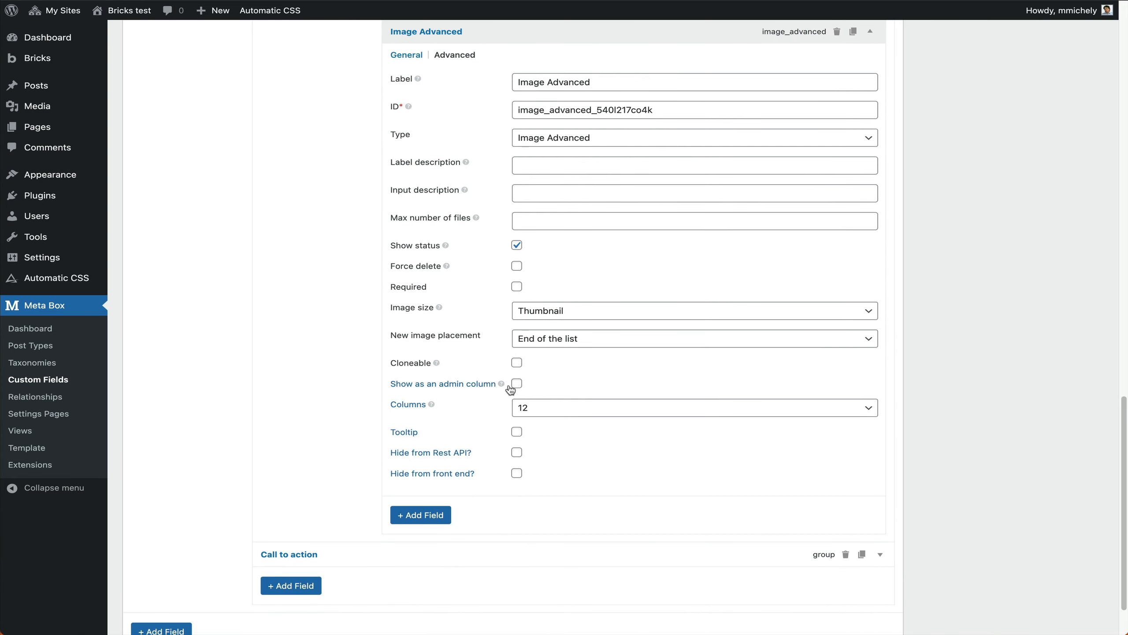
scroll(569, 383, up, 4)
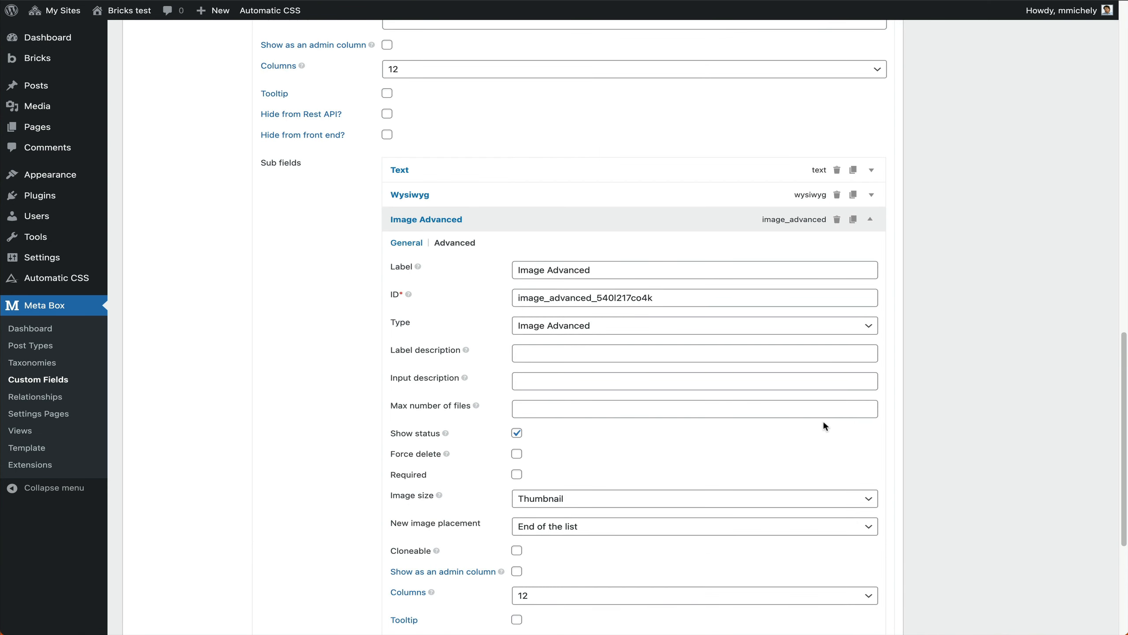
click(867, 406)
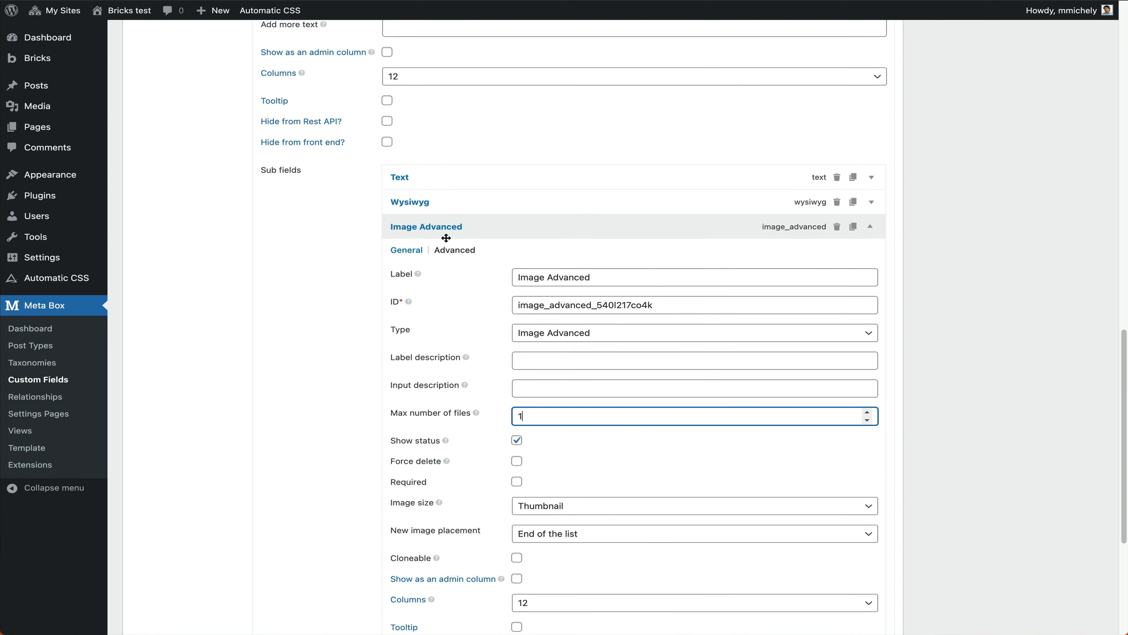
triple_click(528, 279)
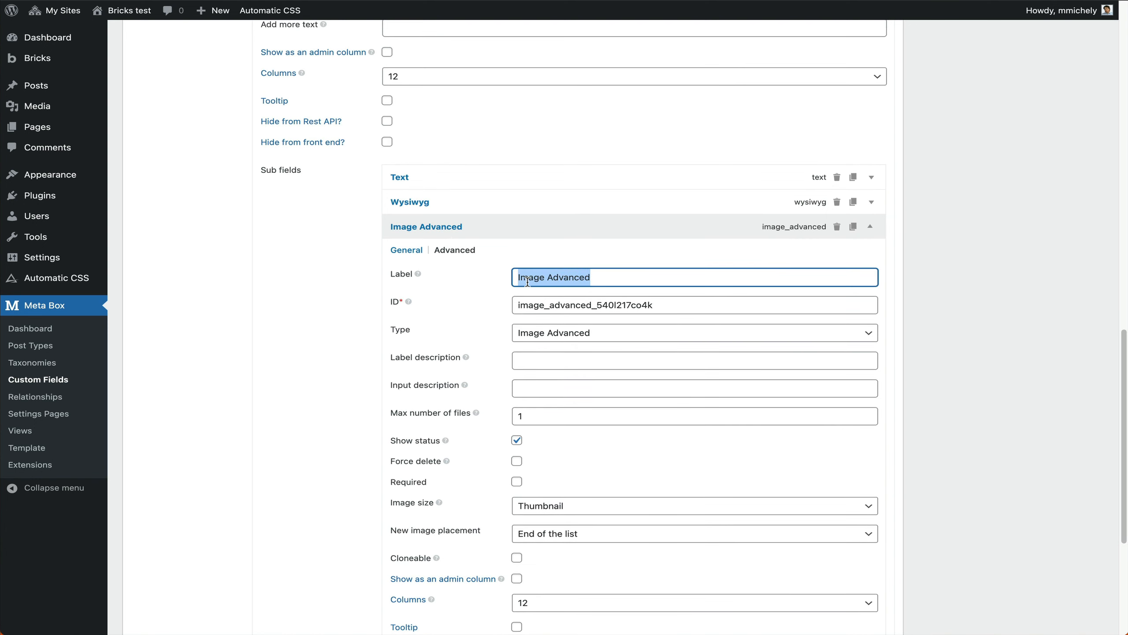
text(Image)
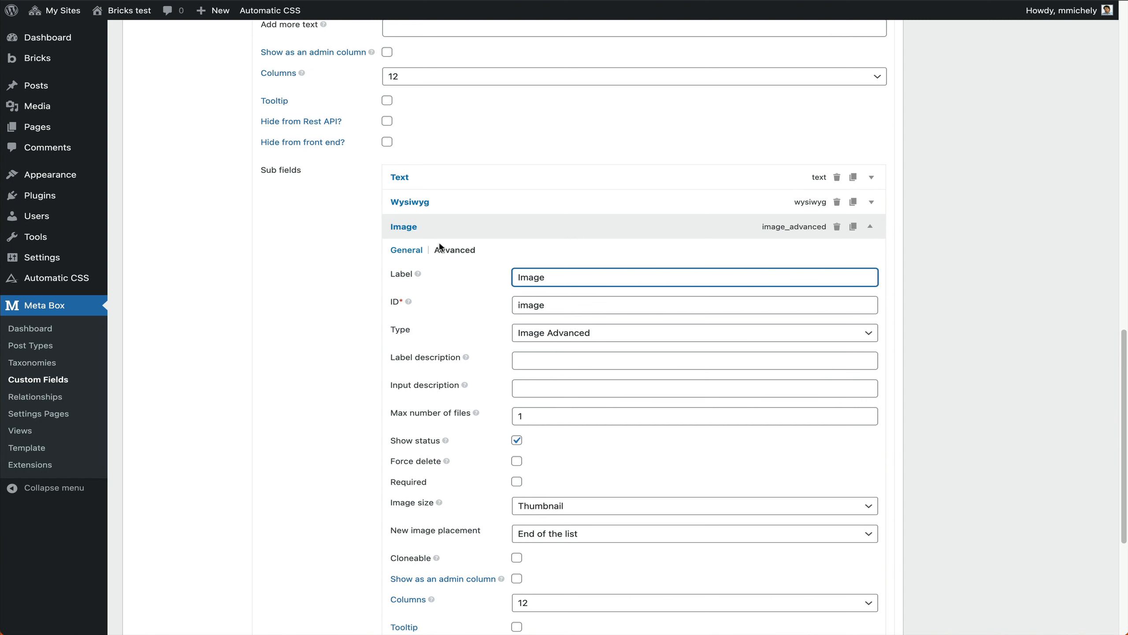
- Change the label of the WYSIWYG sub field in the Text and Image group to "Text"
click(415, 225)
click(391, 392)
scroll(445, 311, down, 4)
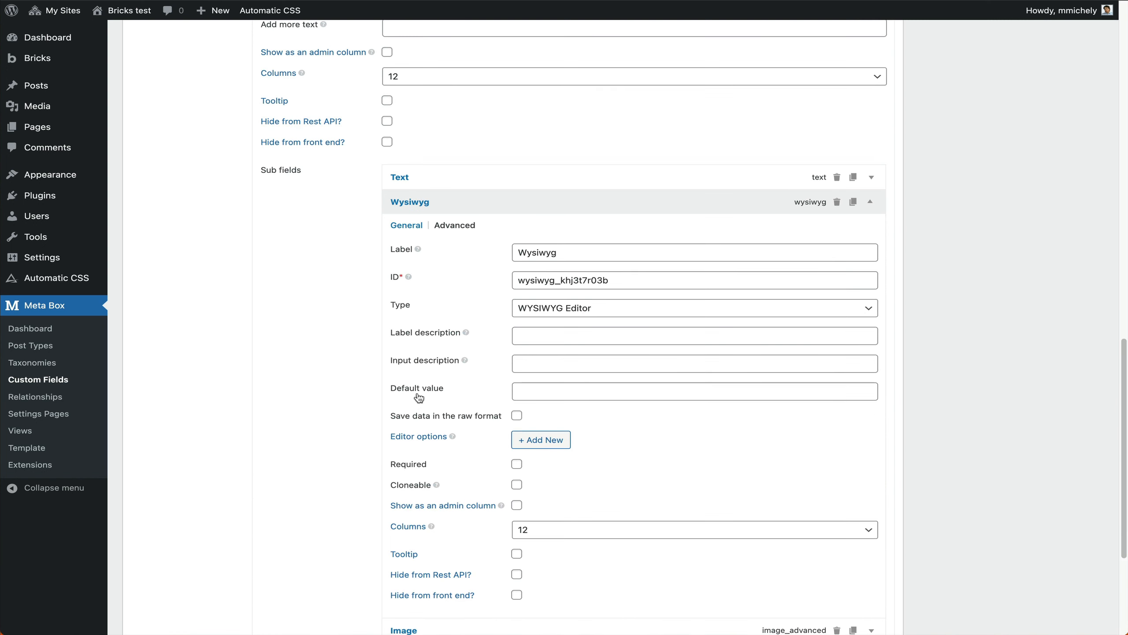
double_click(546, 254)
text(Text)
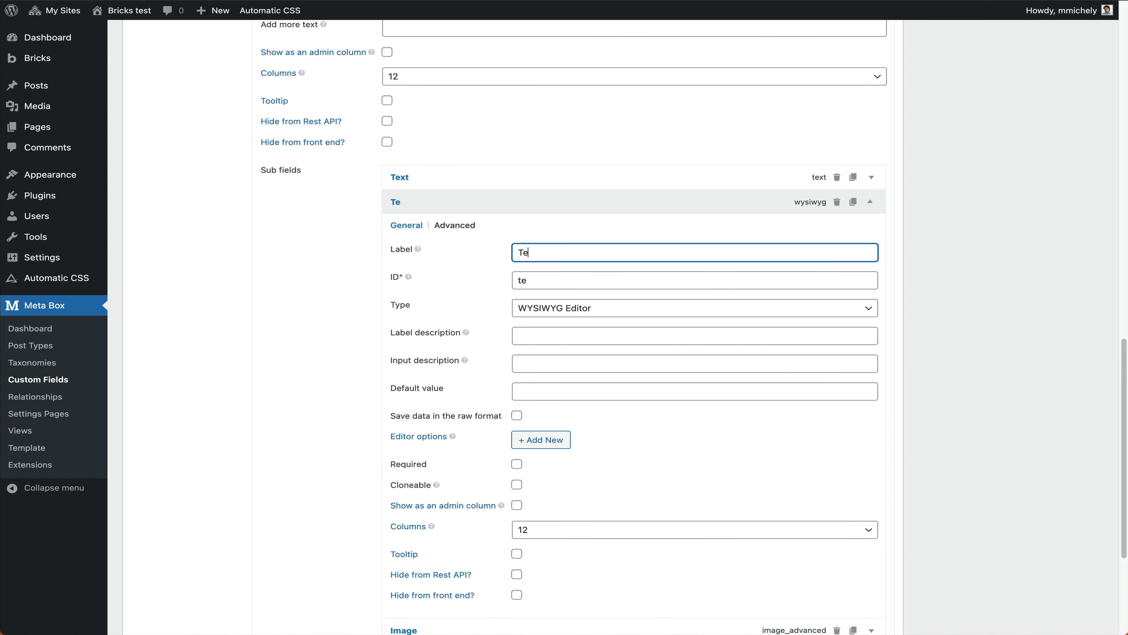
click(394, 202)
- Change the label of the first sub field in the Text and Image group, the plain text one, to "Headline"
click(399, 366)
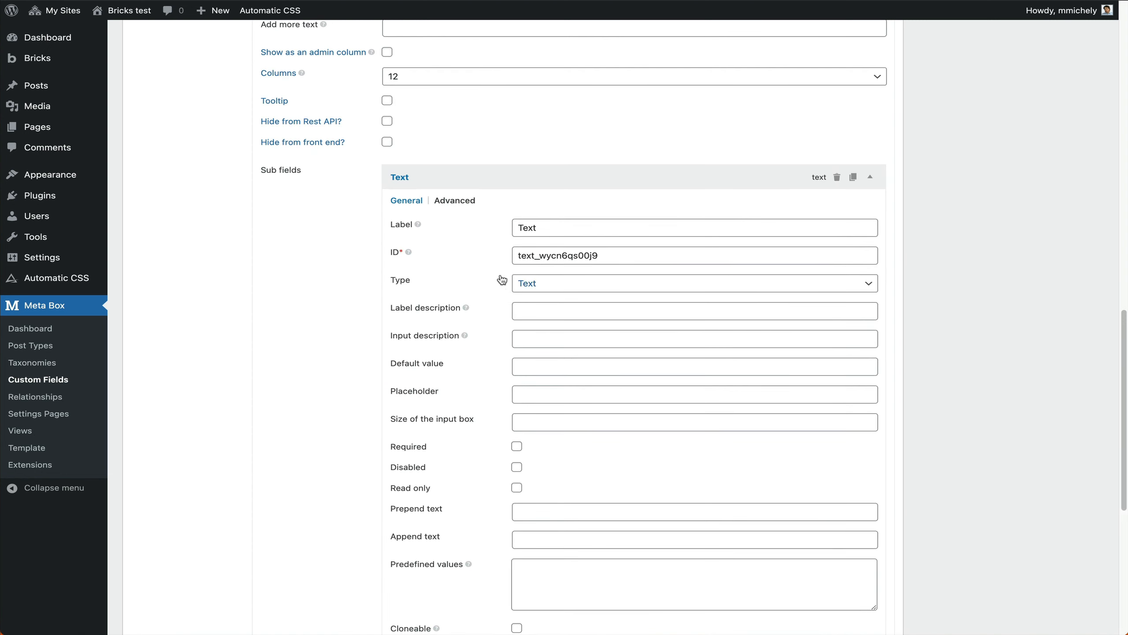
double_click(515, 233)
text(Headline)
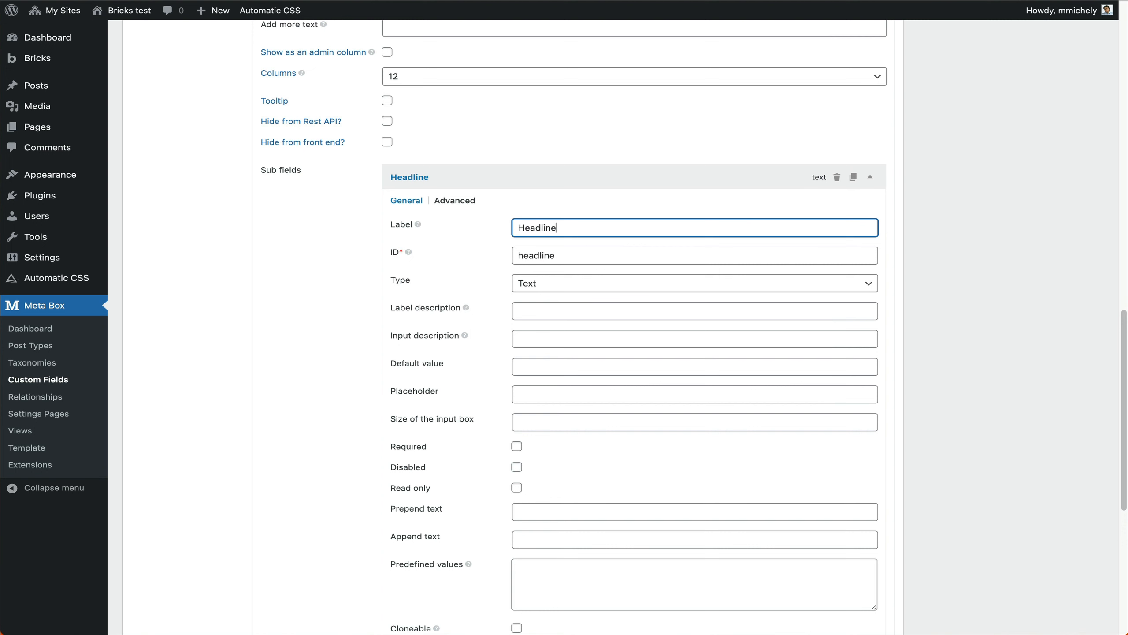
click(405, 184)
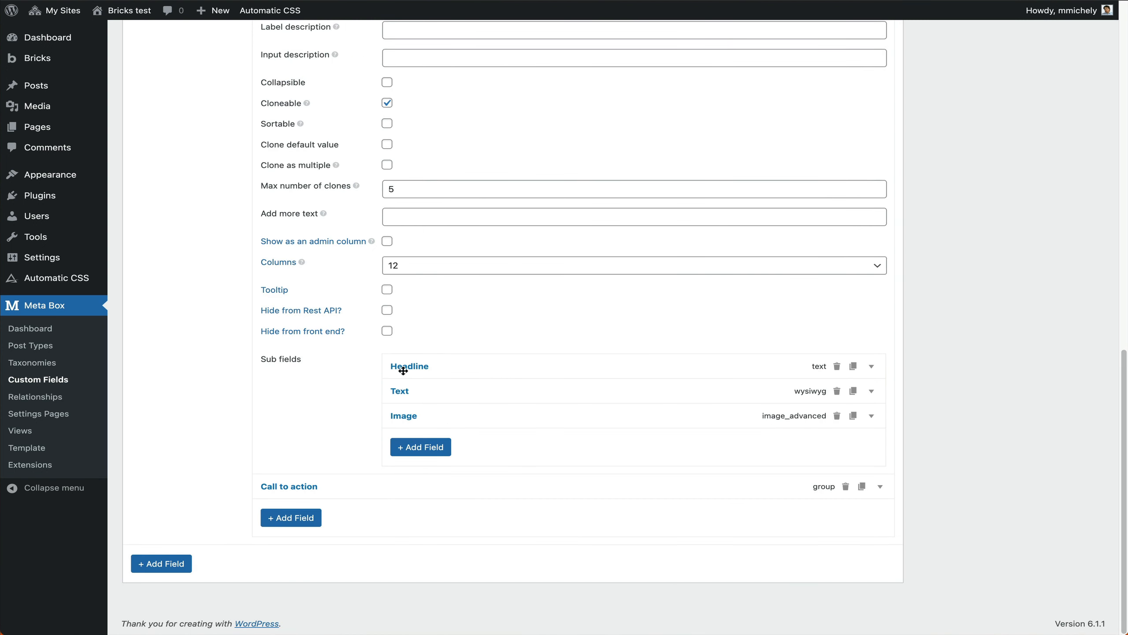
- Collapse the Text and Image group and add an Image Advanced sub field to the Call to action group
scroll(422, 364, up, 3)
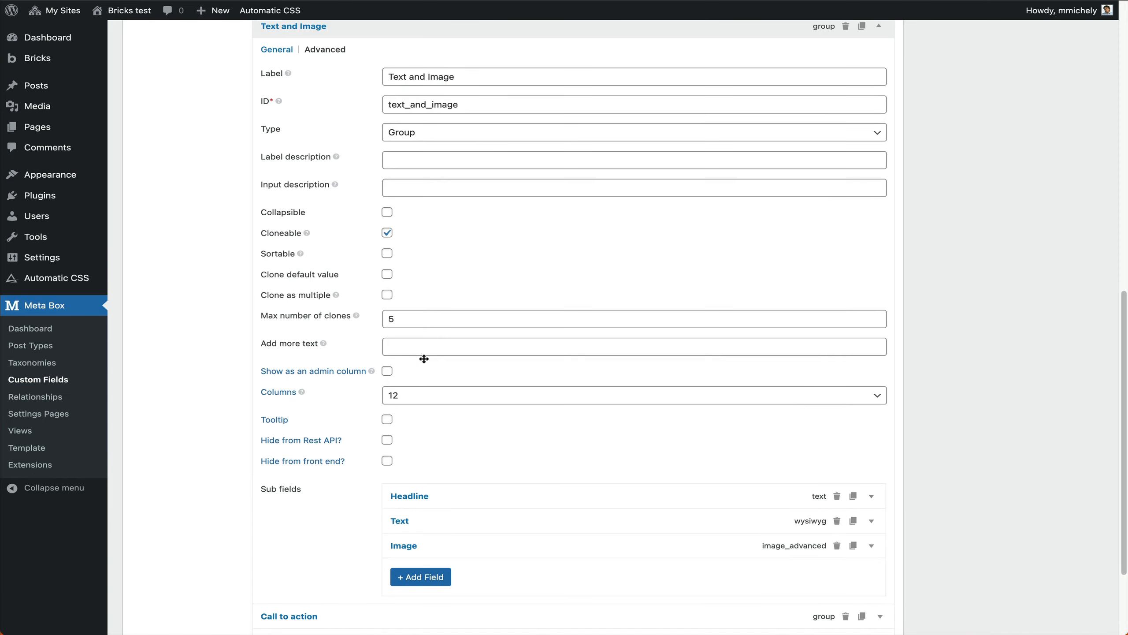
scroll(443, 412, down, 3)
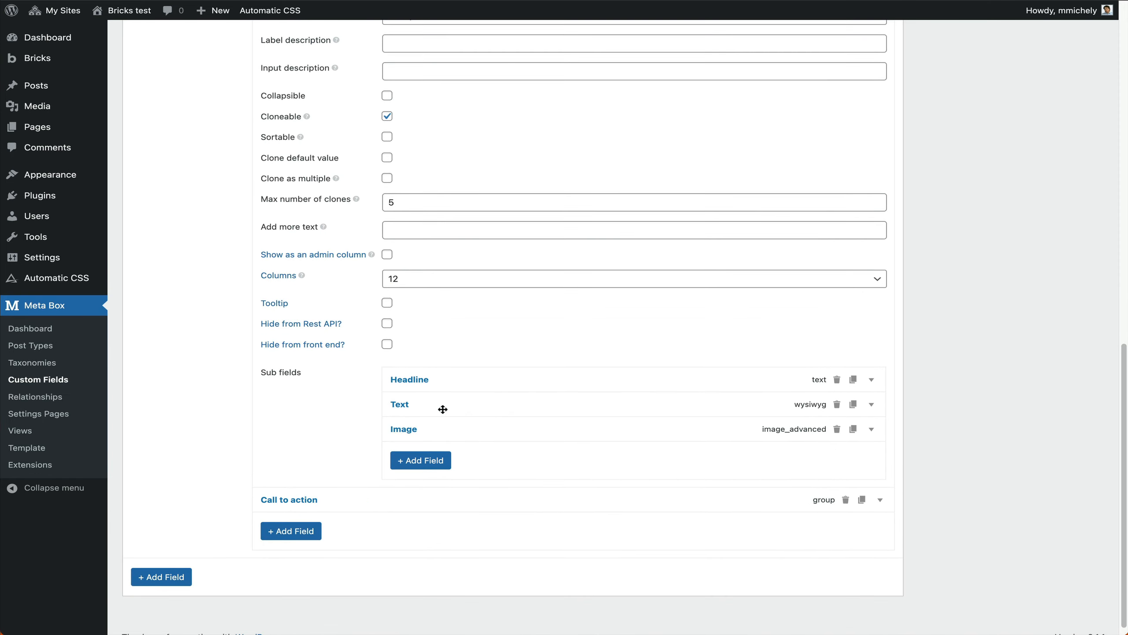
scroll(323, 422, up, 5)
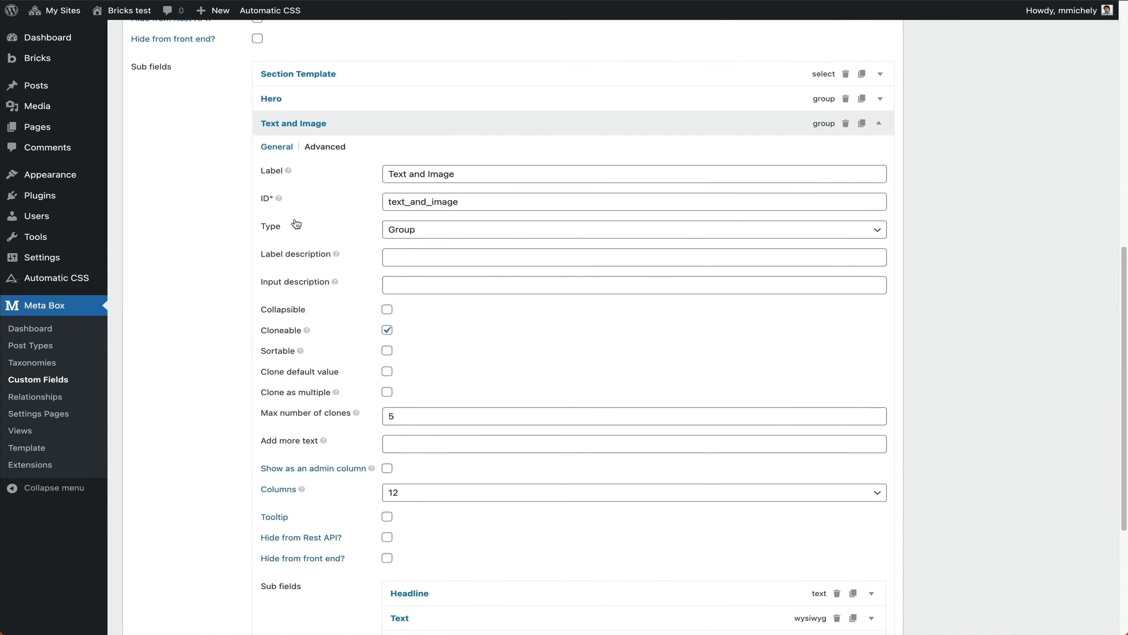
click(274, 122)
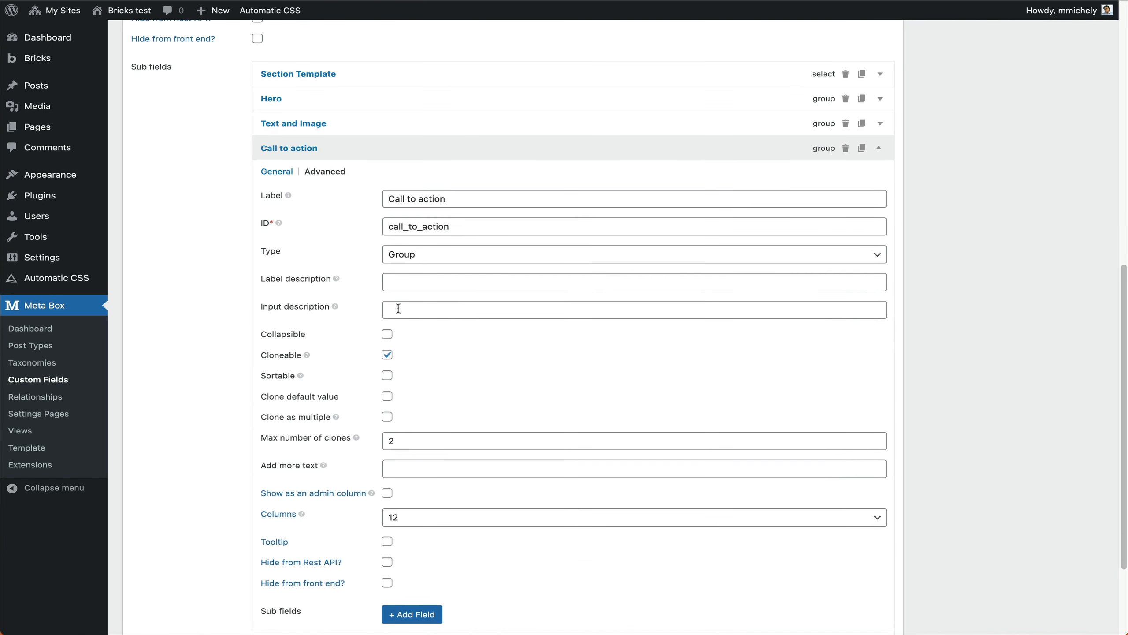
scroll(399, 308, down, 3)
click(409, 479)
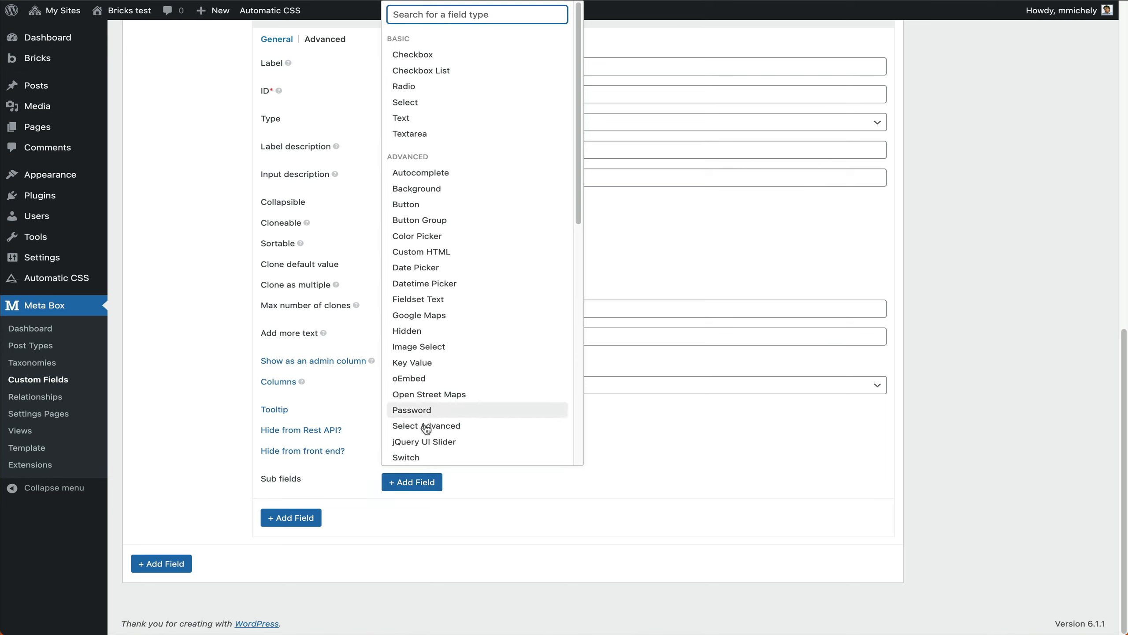
text(iam)
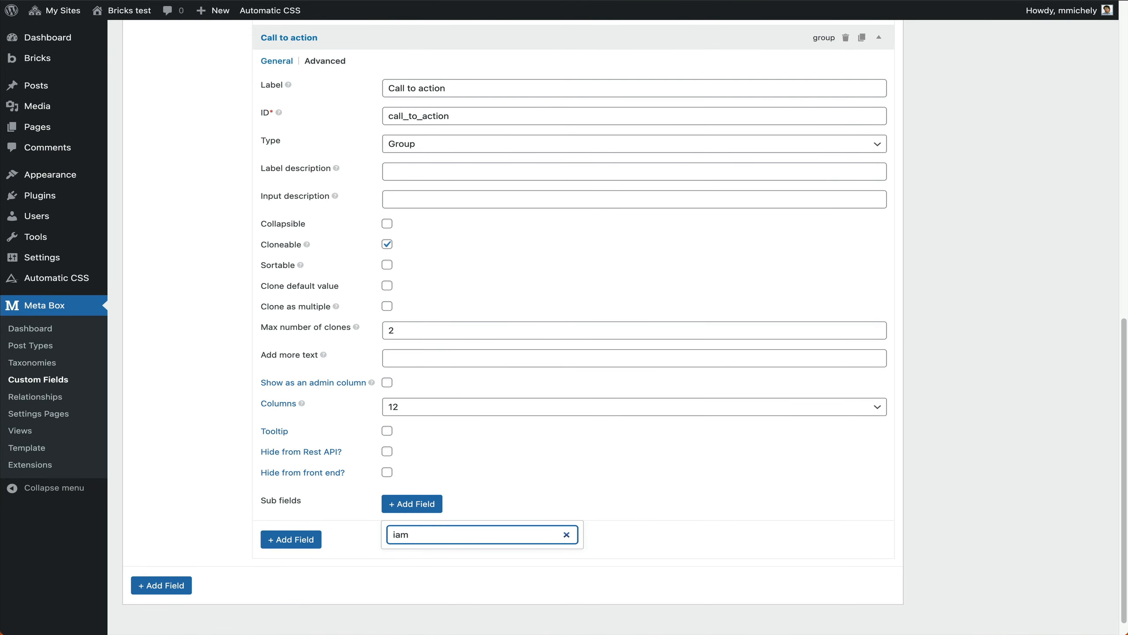
key(BackSpace)
key(BackSpace)
text(ma)
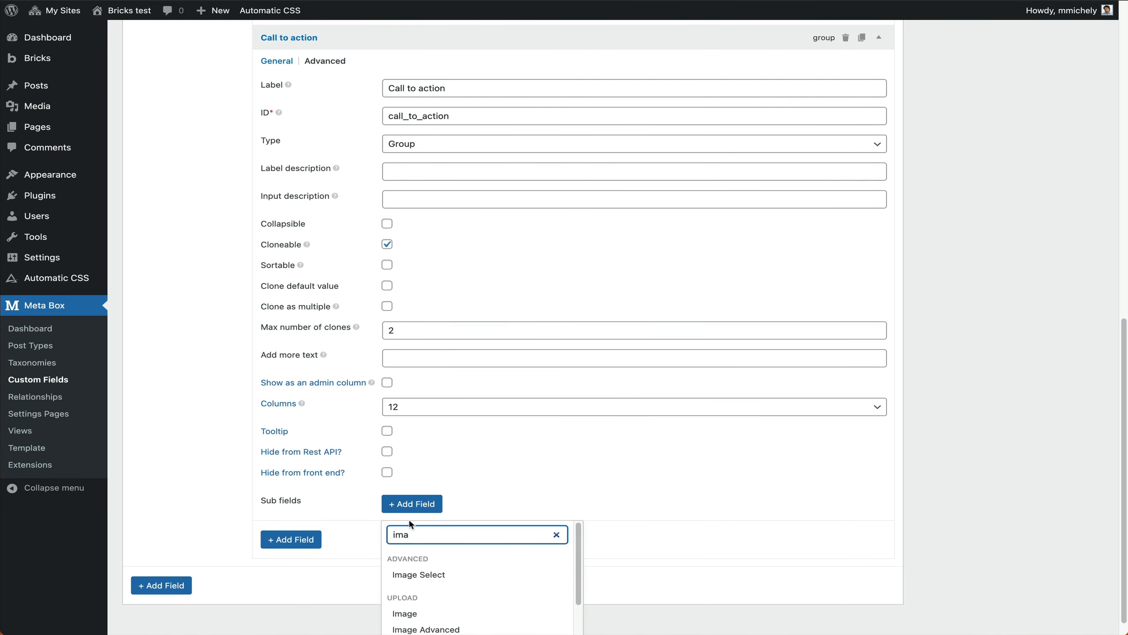
scroll(398, 573, down, 2)
click(402, 590)
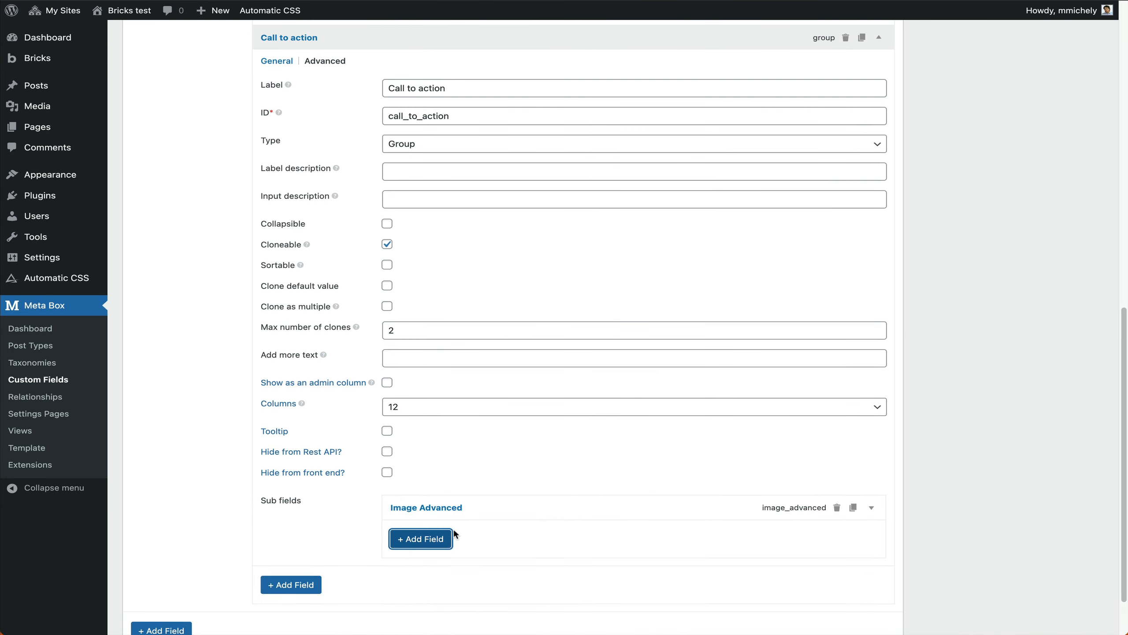
- Add two Text sub fields below the Image Advanced sub field in the Call to action group
click(434, 538)
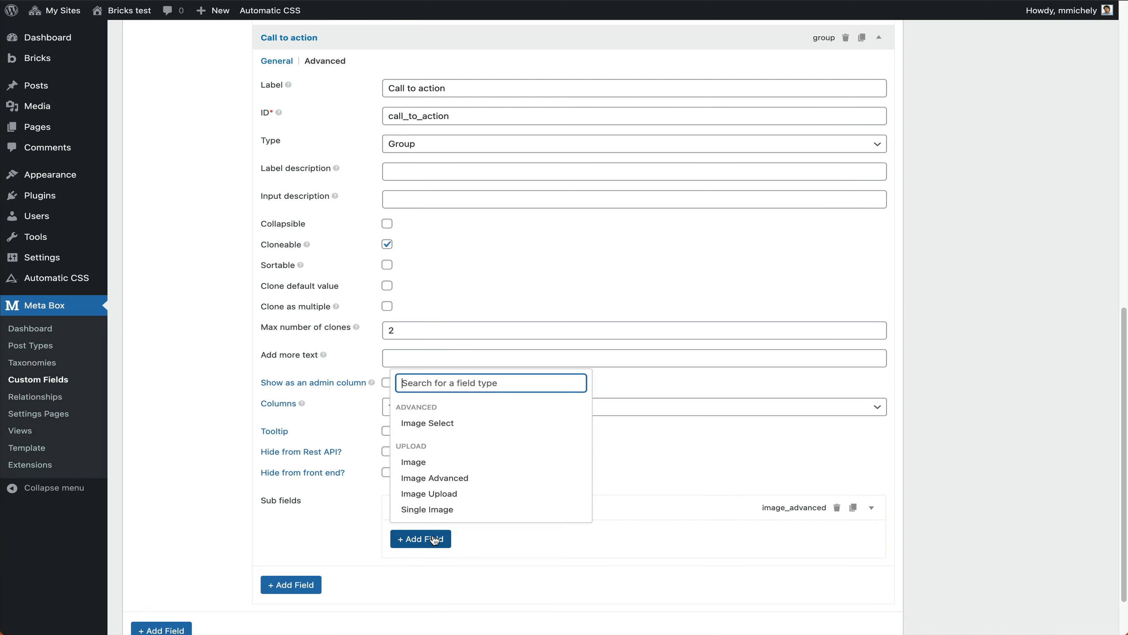
text(tex)
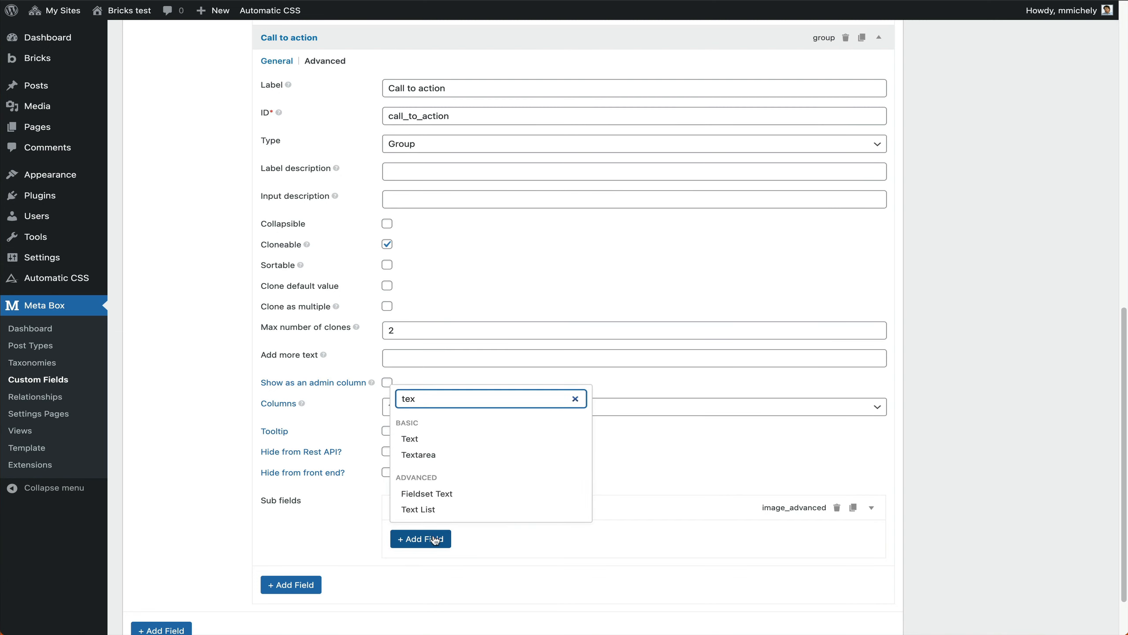
click(409, 439)
click(429, 571)
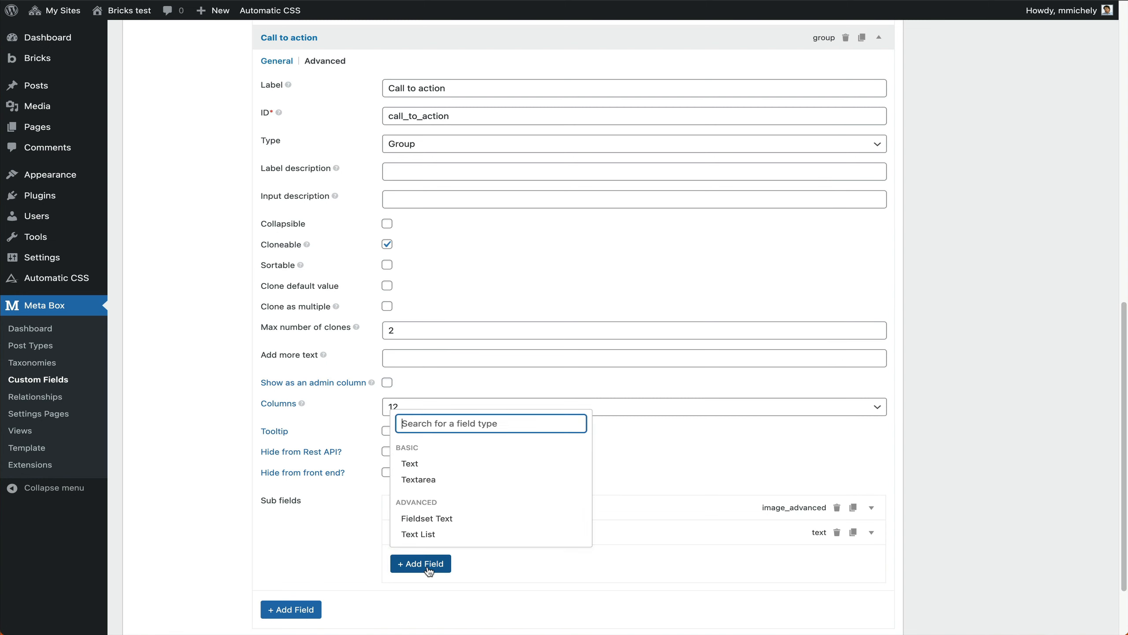
text(ba)
key(BackSpace)
key(BackSpace)
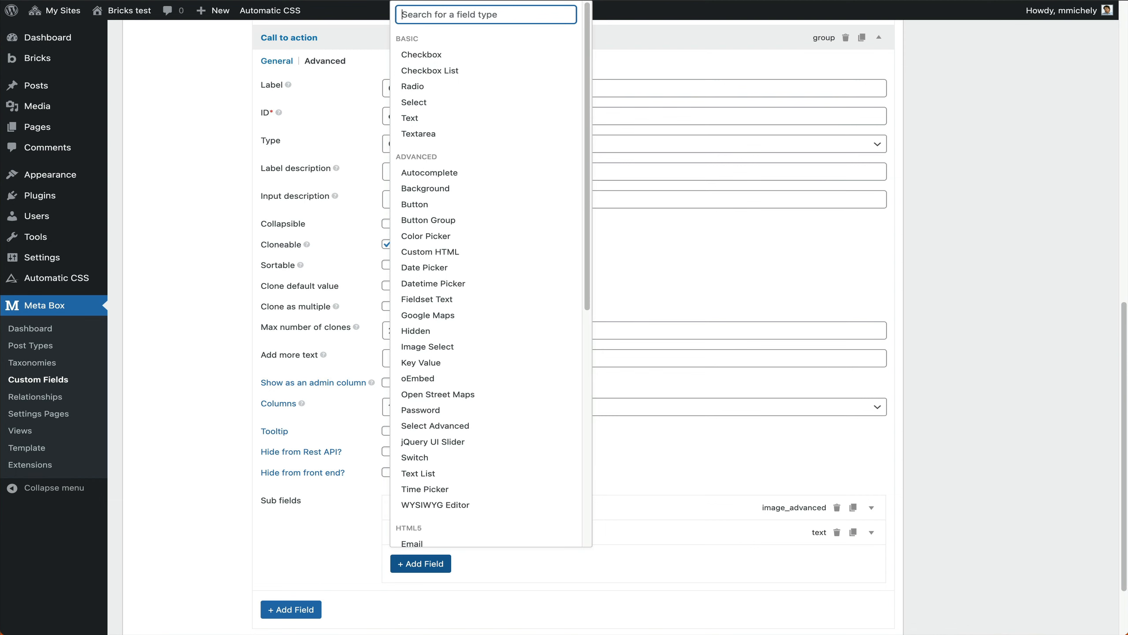
text(te)
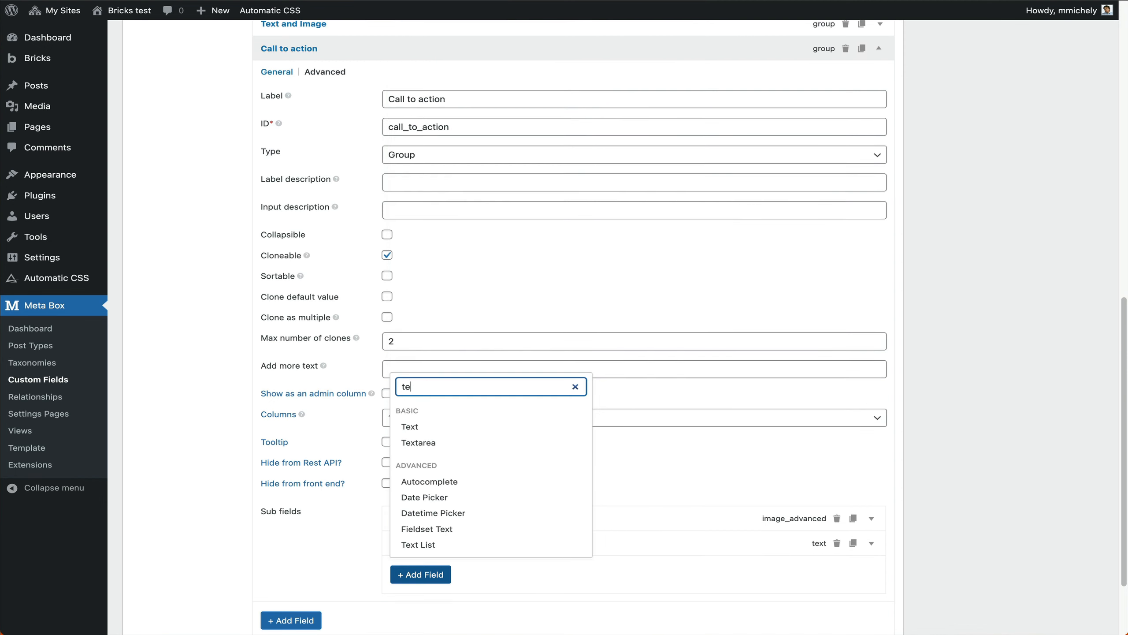
click(434, 437)
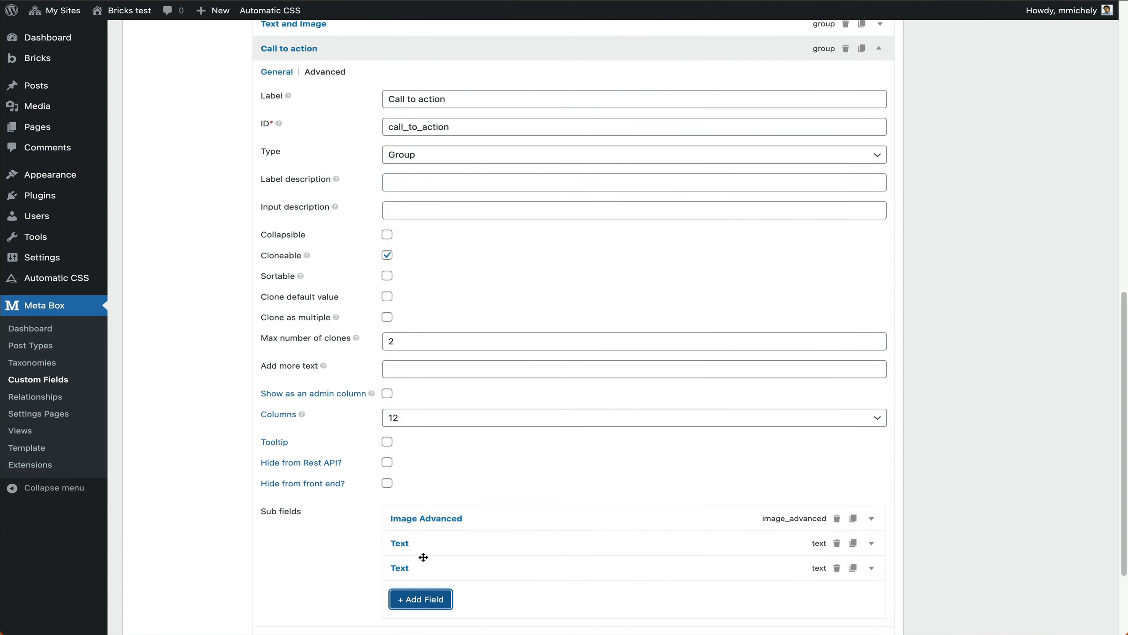
- Add a URL sub field below the two Text sub fields in the Call to action group
click(422, 600)
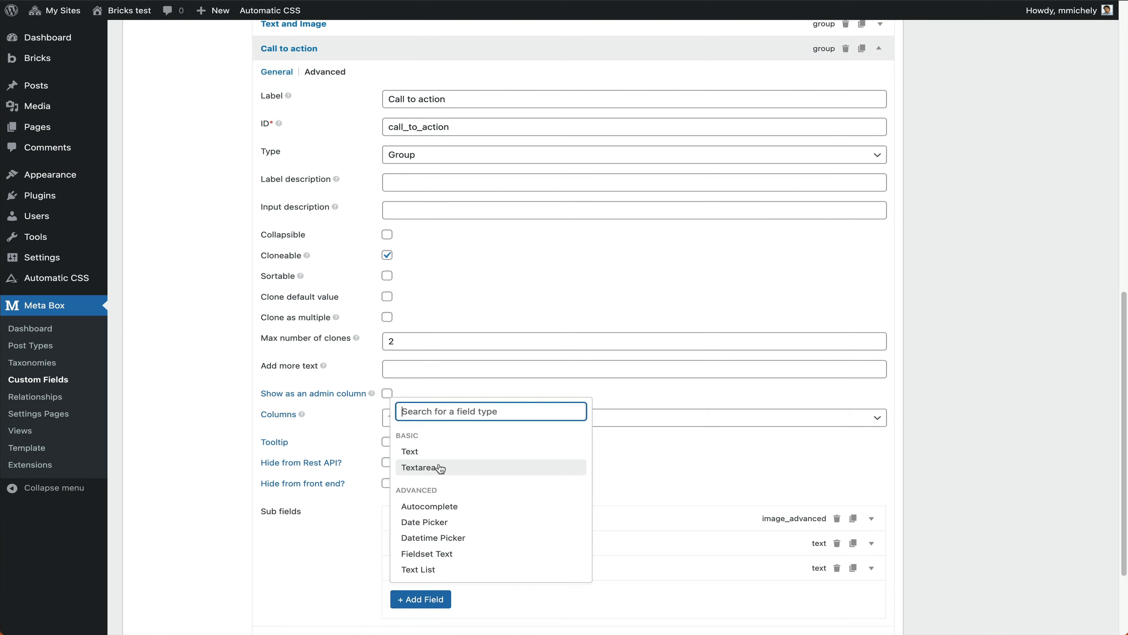
text(ur)
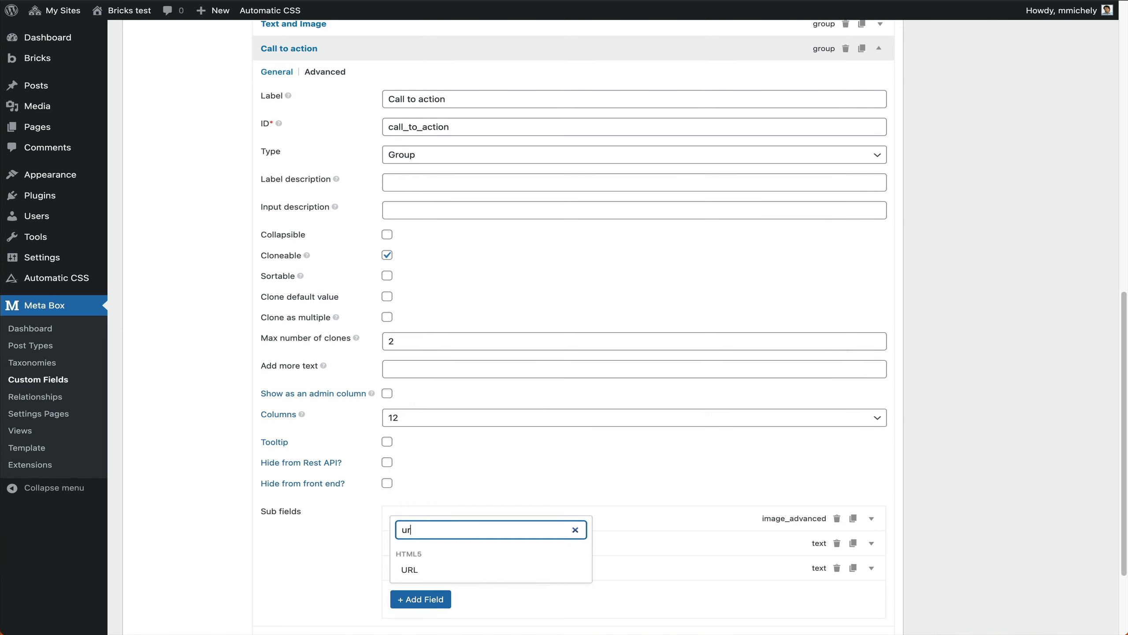
click(402, 570)
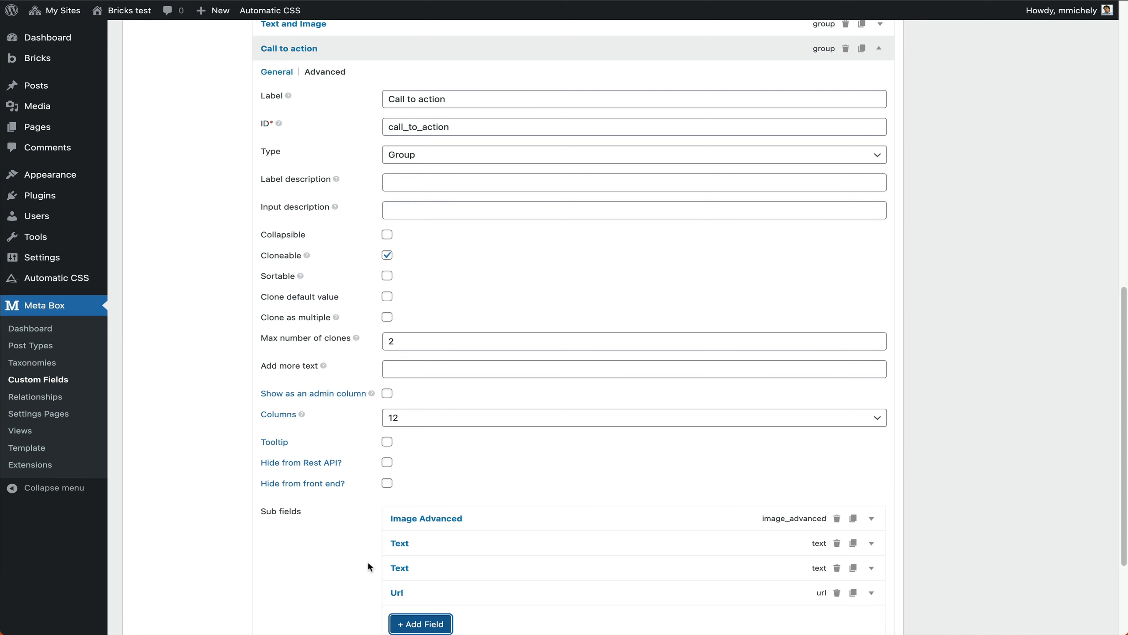
scroll(368, 565, down, 3)
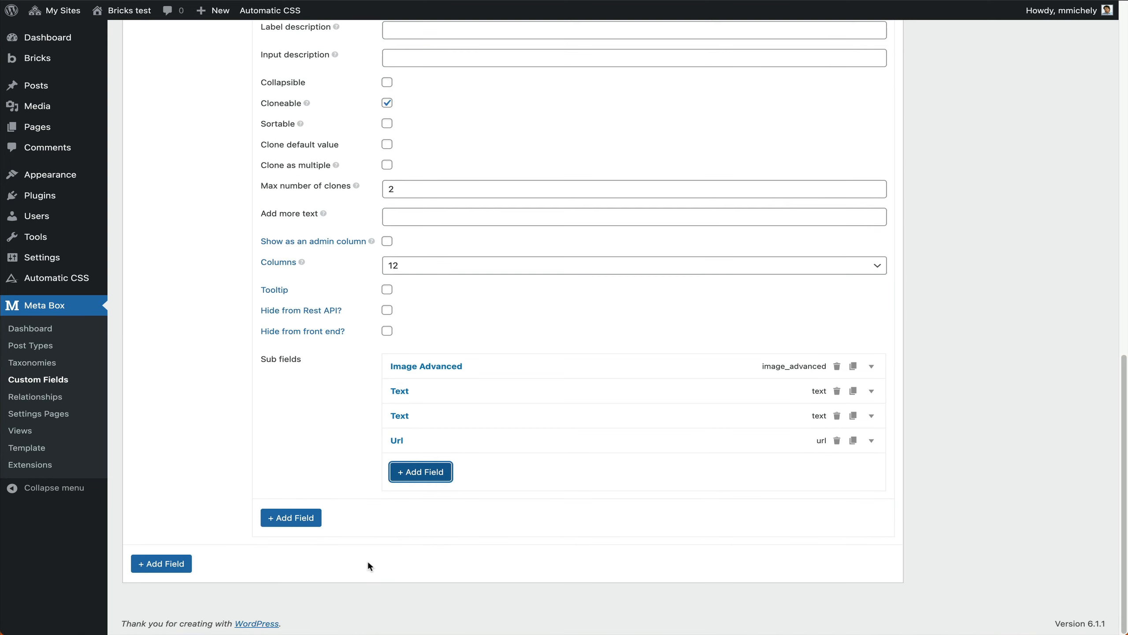
- Expand the Url sub field of the Call to action group and change its field type to Post
click(402, 440)
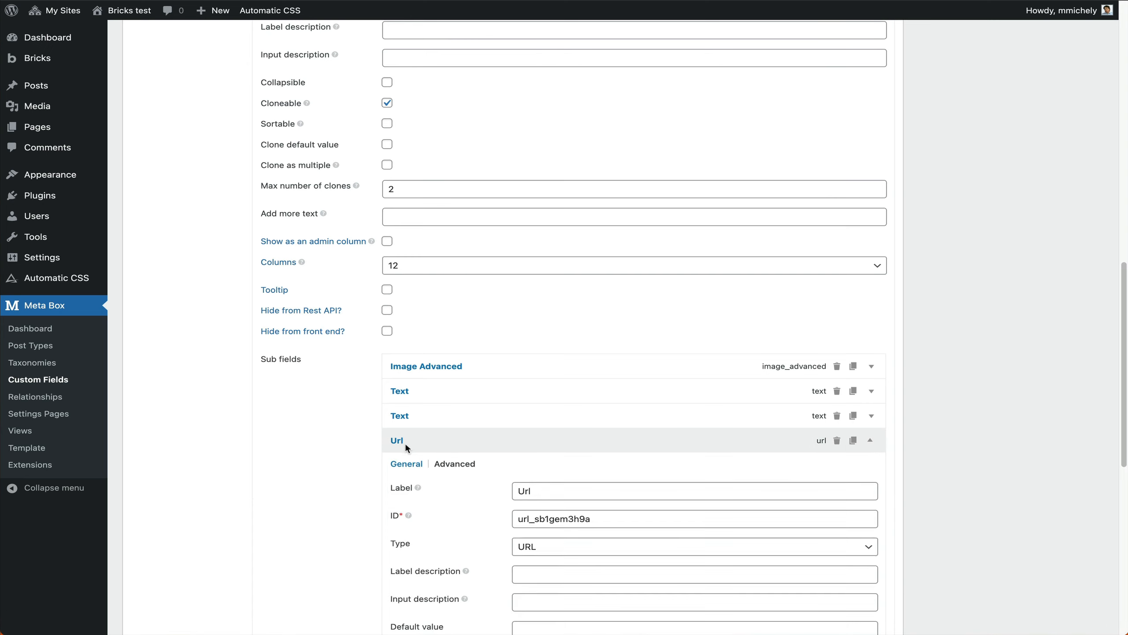
click(572, 550)
scroll(572, 544, down, 3)
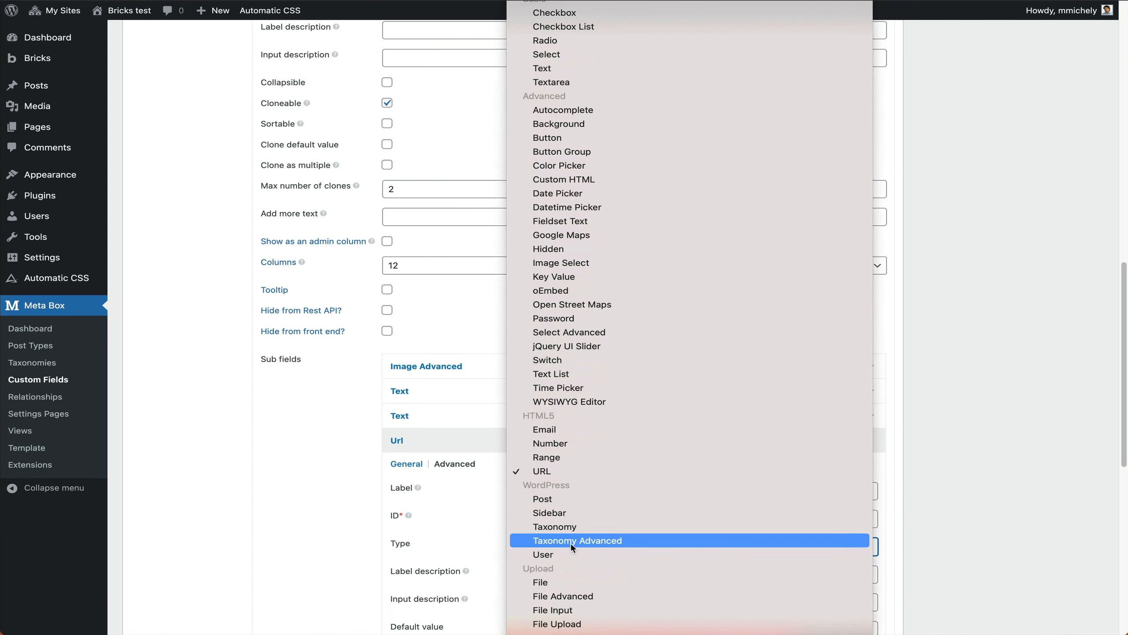
click(576, 500)
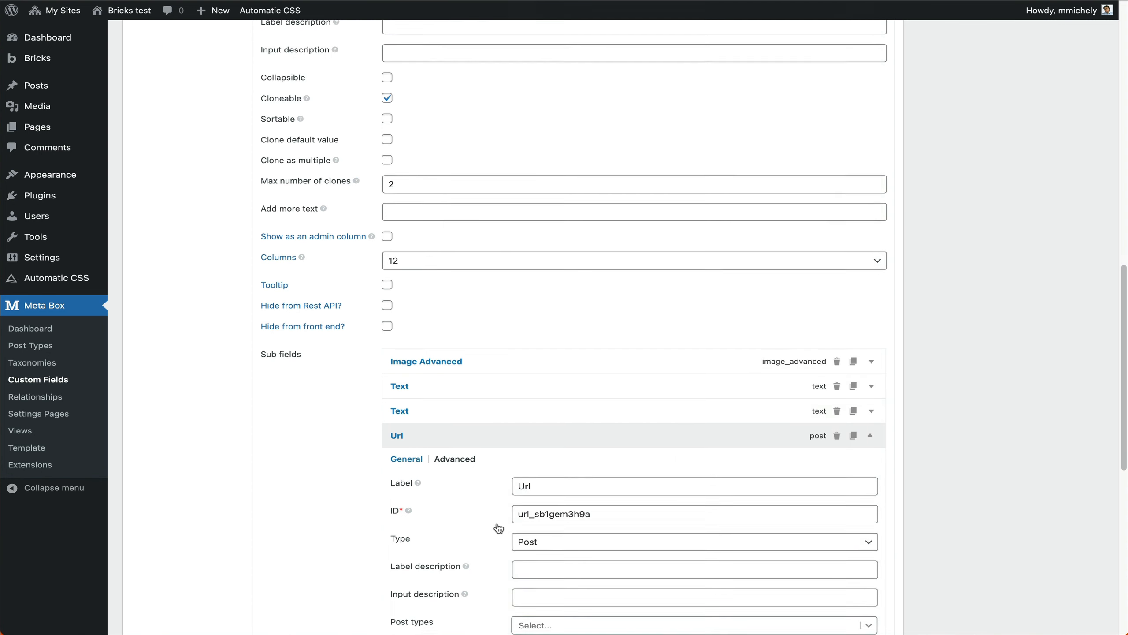
scroll(514, 471, down, 3)
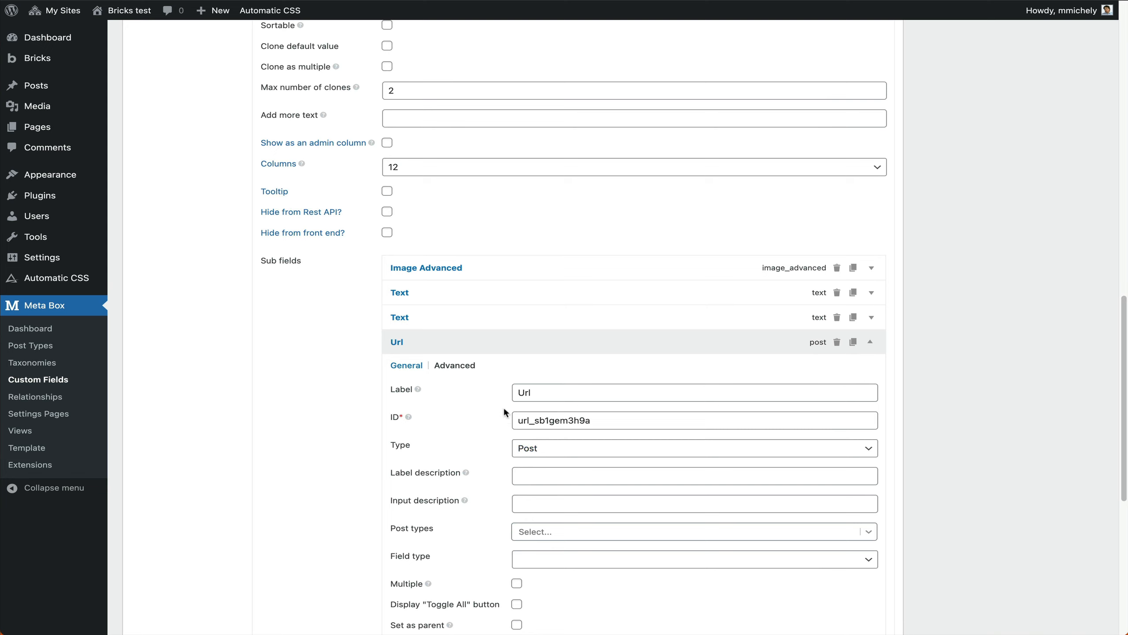
- Change the label of the Post-type sub field to "Button target" and collapse it
double_click(521, 393)
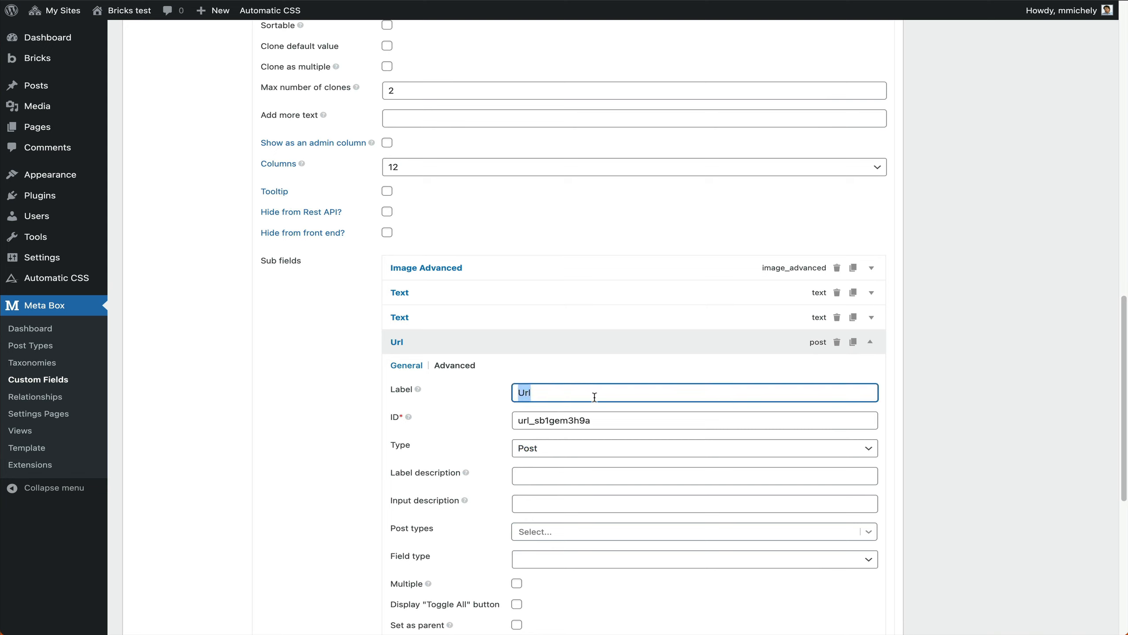
text(Button target)
key(Tab)
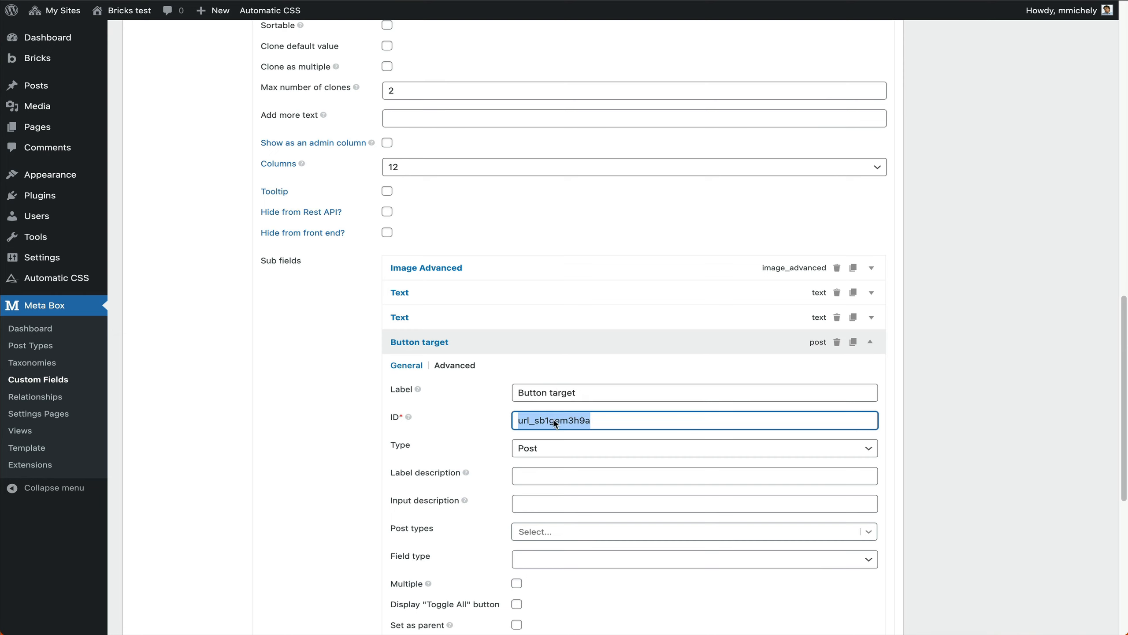
click(417, 345)
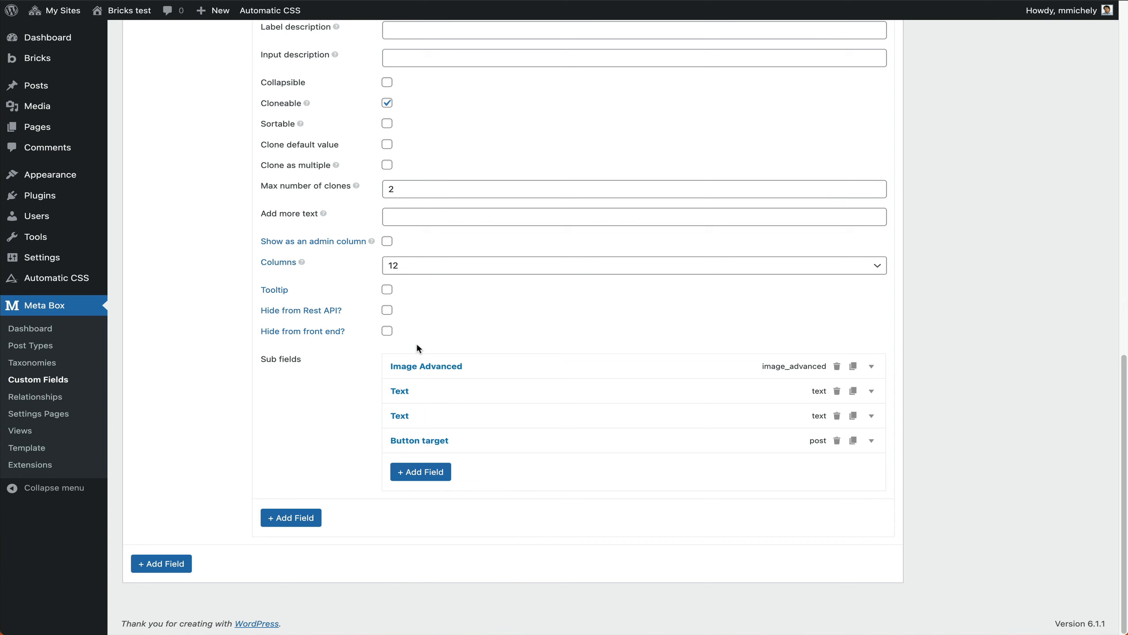
- Change the label of the second Text sub field in the Call to action group to "Button Text"
click(408, 426)
double_click(557, 368)
text(Bu)
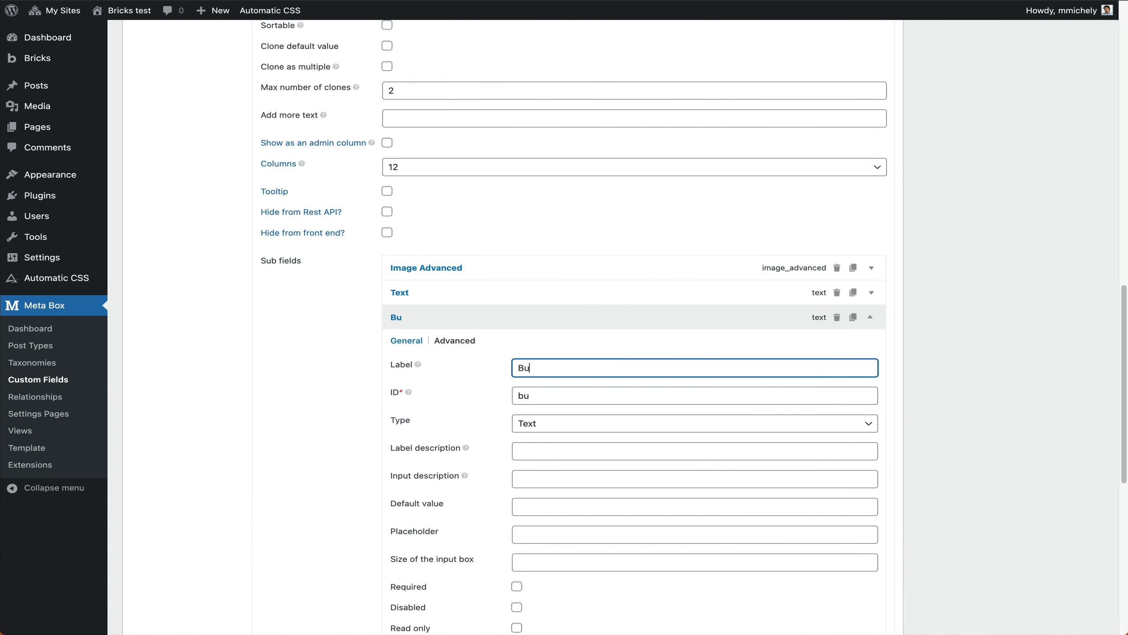
text(tton Text)
click(424, 317)
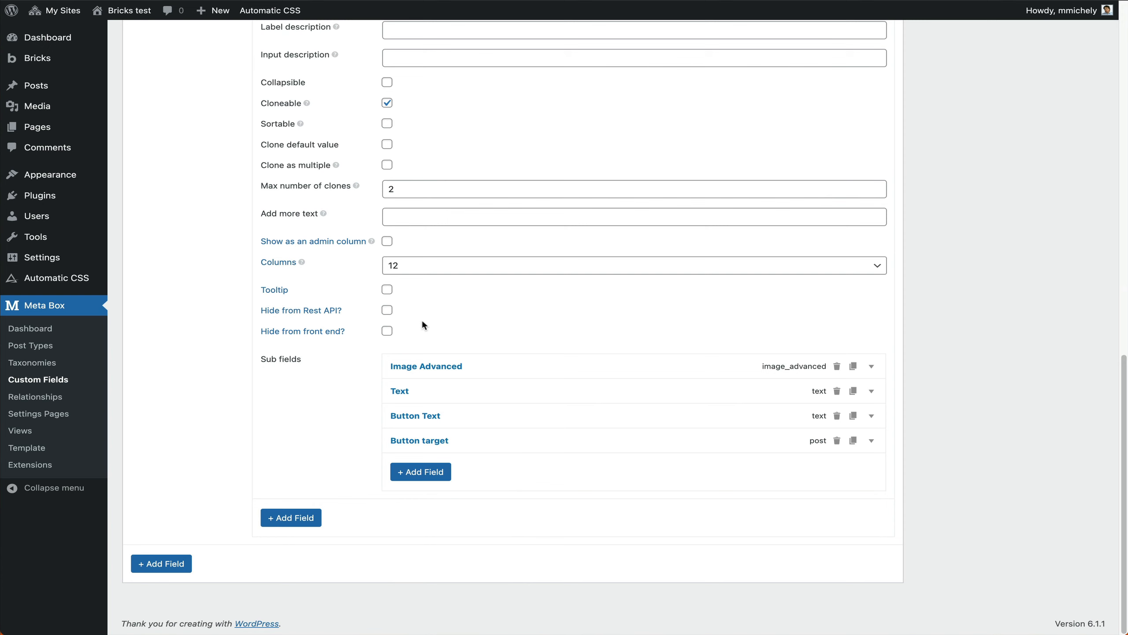
- Change the label of the remaining Text sub field in the Call to action group to "CTA Text"
click(400, 391)
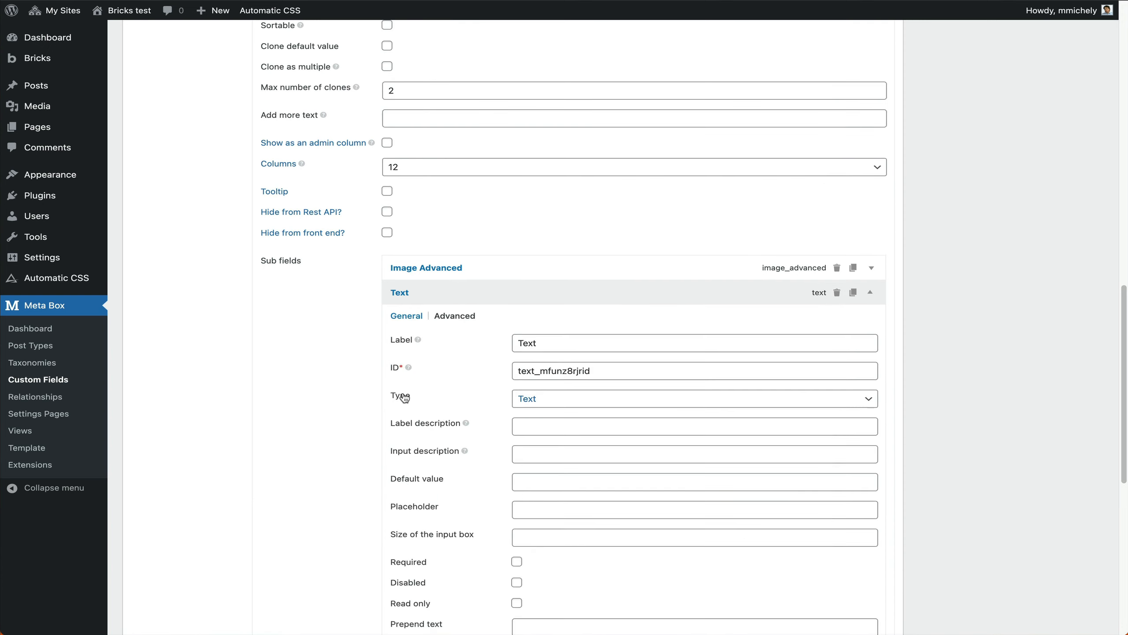
double_click(520, 343)
text(CTA)
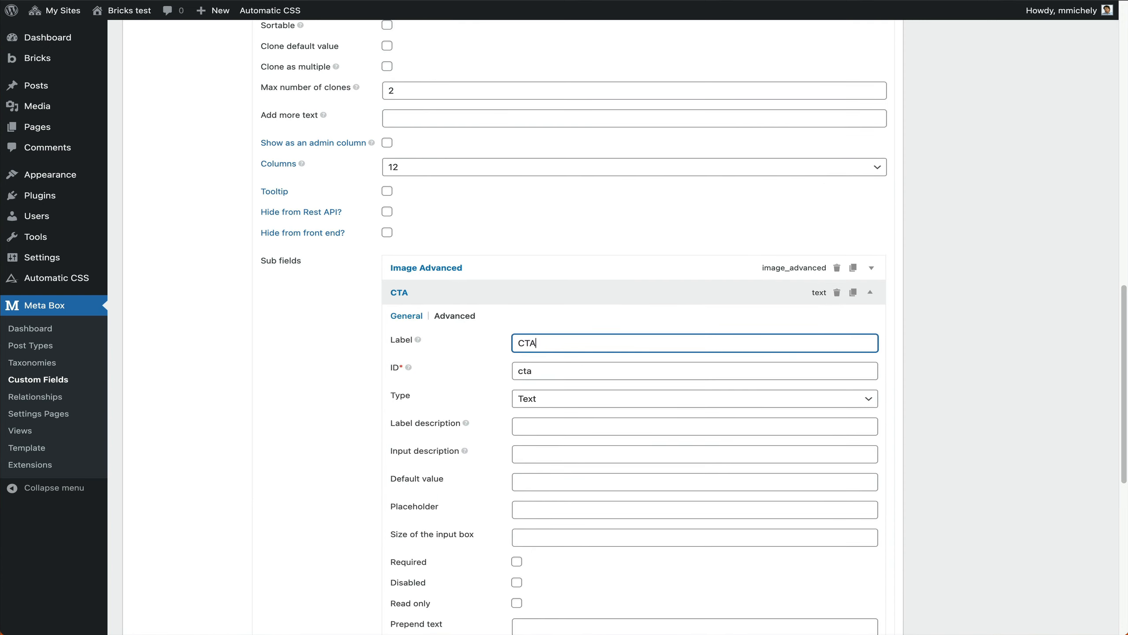
text( Text)
click(431, 294)
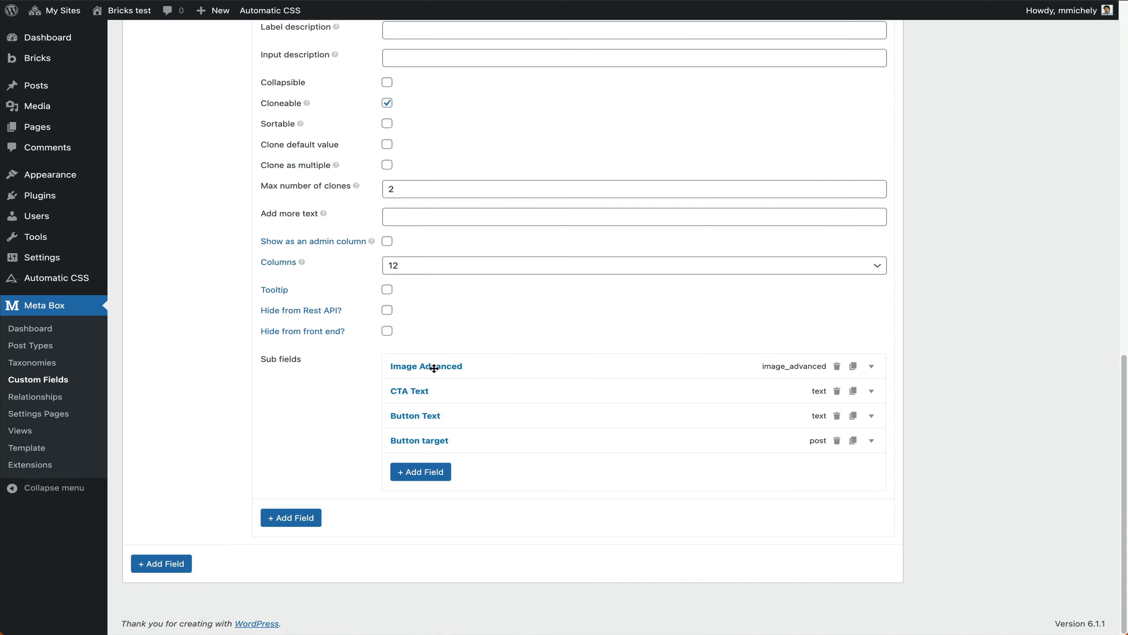
- Label the Image Advanced sub field of the Call to action group "Image", limit it to 1 file and collapse it
click(458, 366)
triple_click(545, 316)
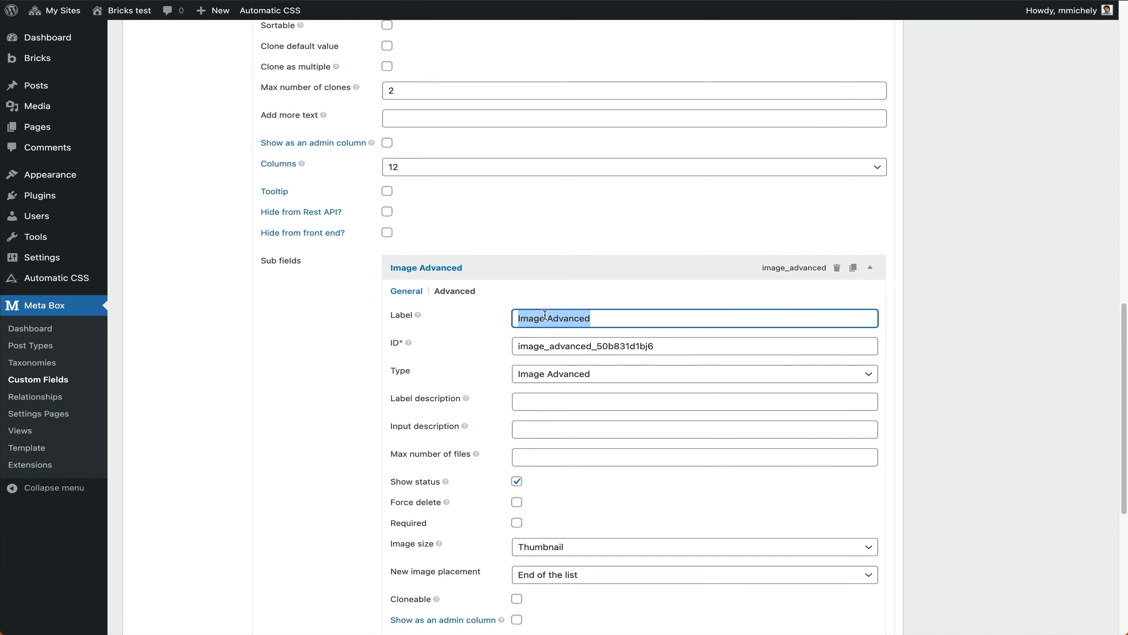
text(Image)
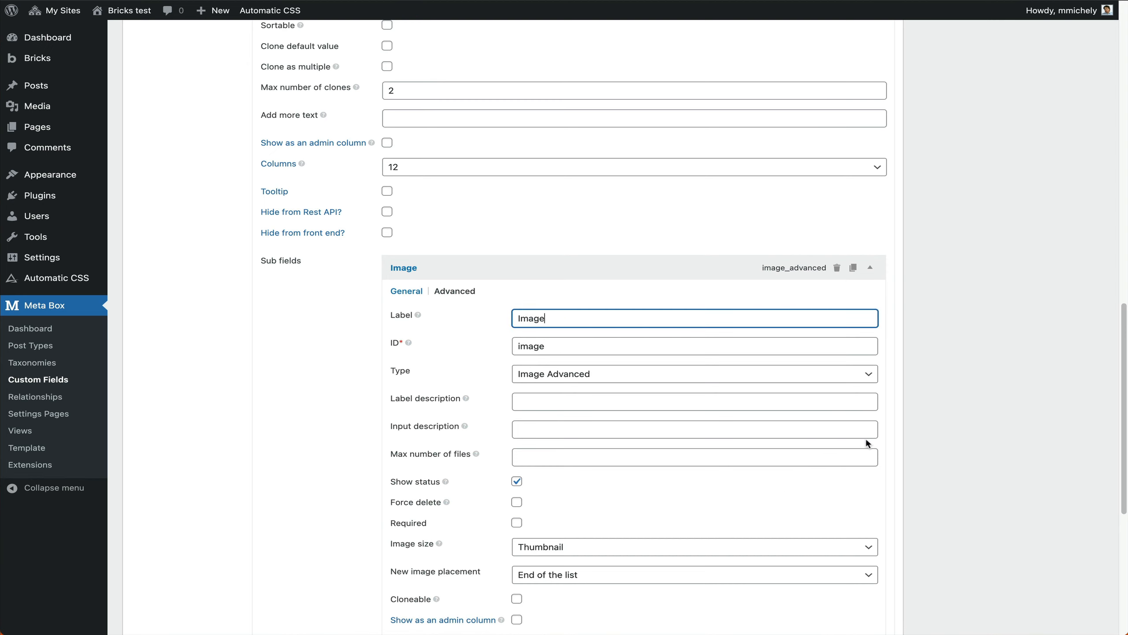
click(866, 452)
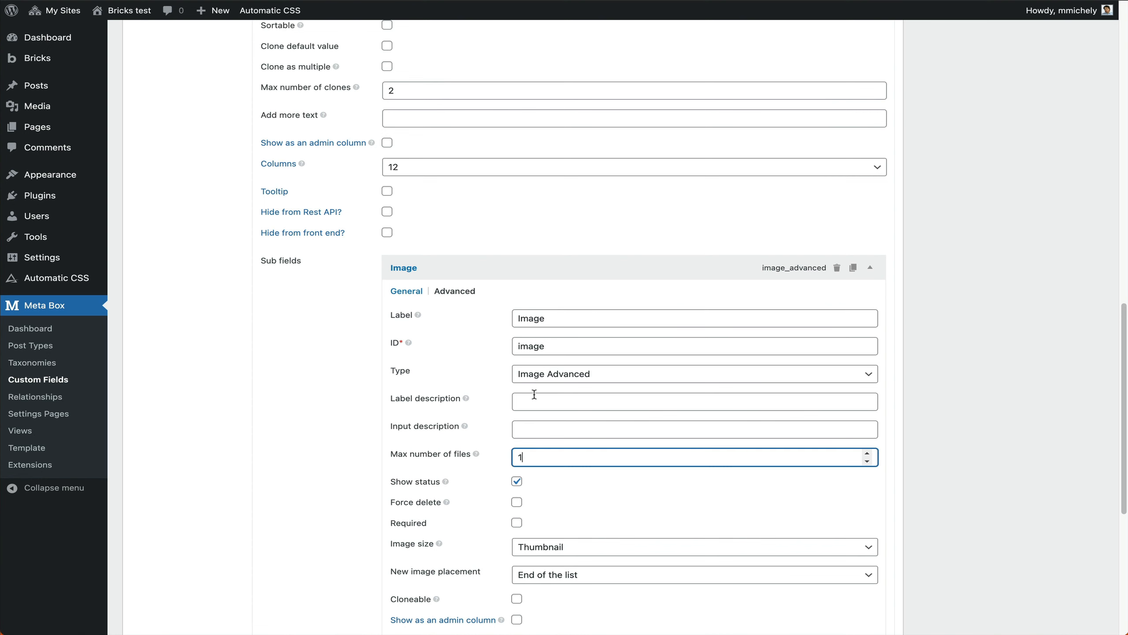
click(404, 274)
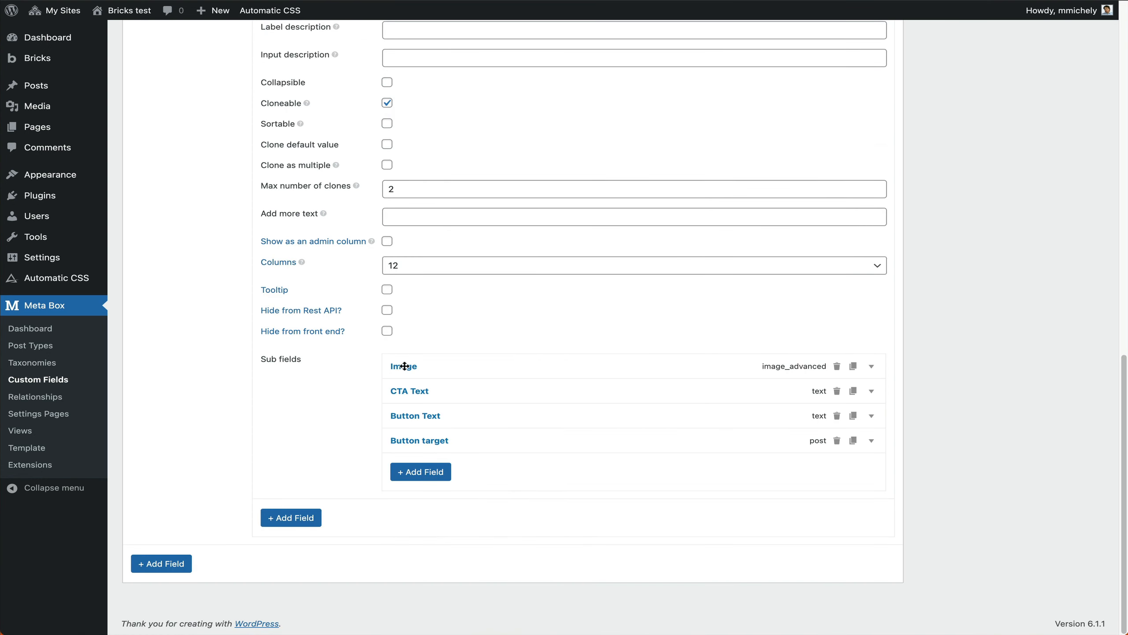
- Move the Image sub field below Button target in the Call to action group and update the field group
drag(405, 365, 415, 442)
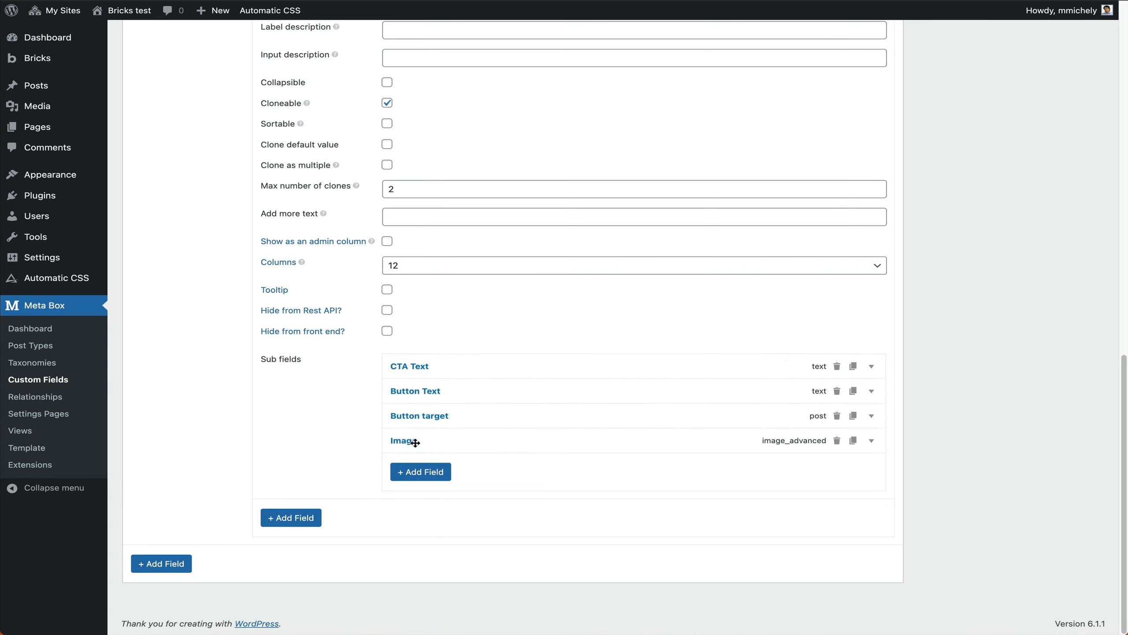
scroll(346, 463, up, 1)
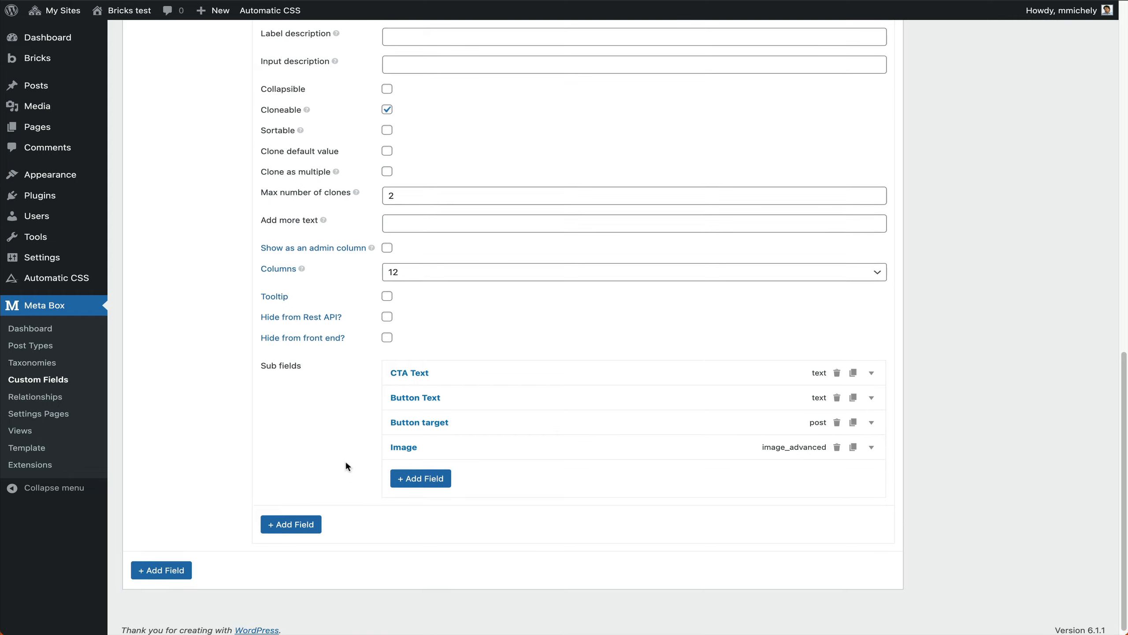
scroll(347, 463, up, 12)
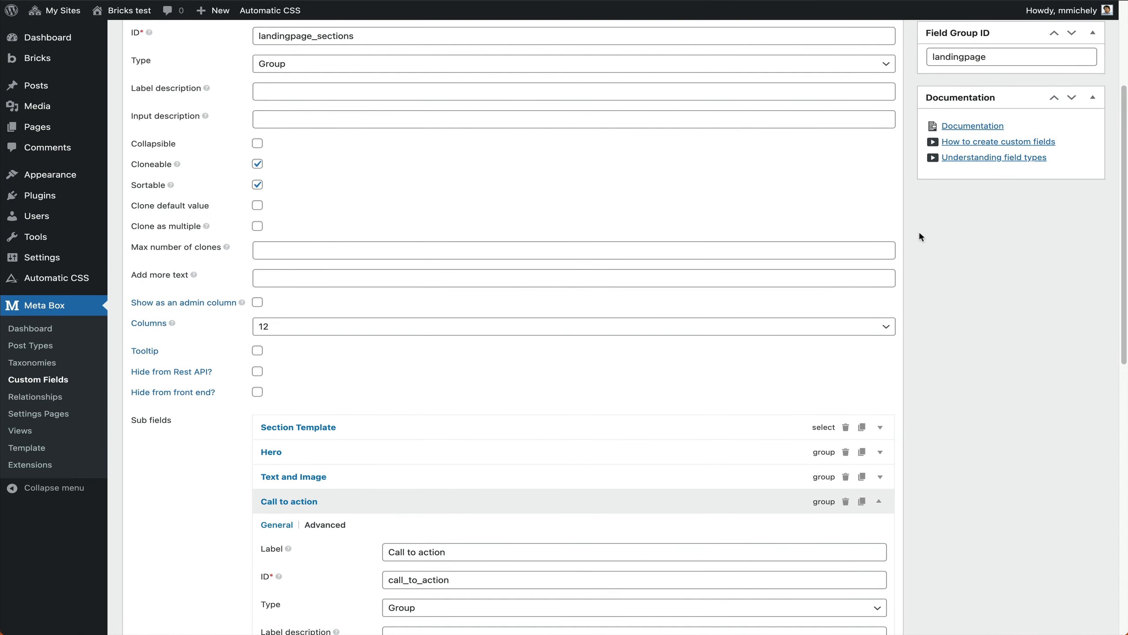
scroll(919, 233, up, 4)
click(1070, 178)
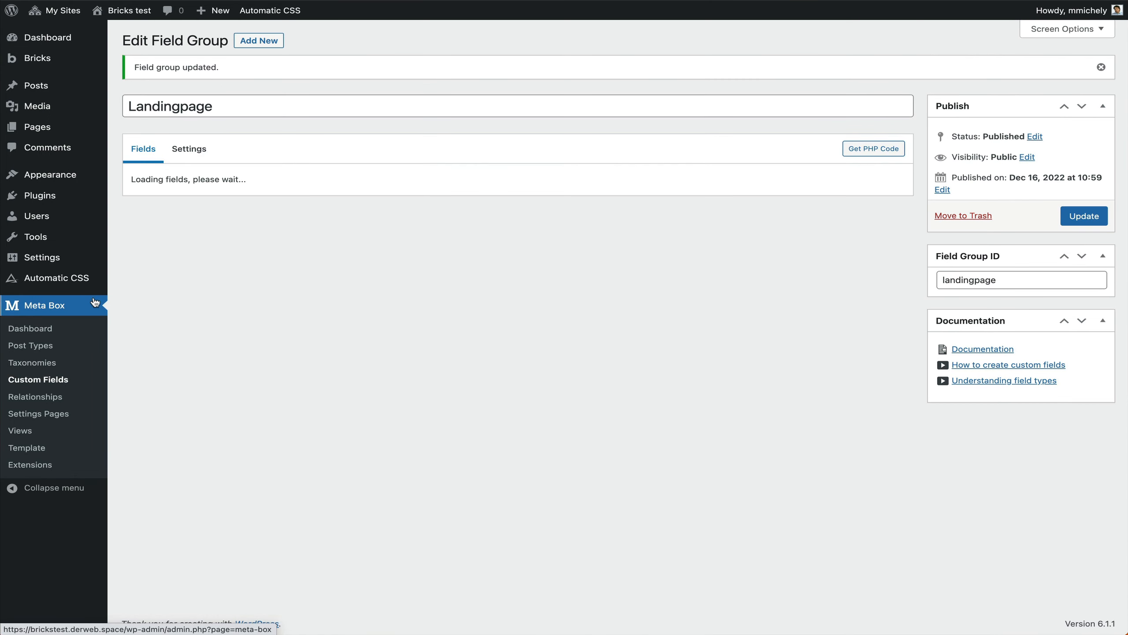
- Open the Flexible Landingpage page for editing, choose the Text and Image Section template and check the media selection of its Image field
click(53, 128)
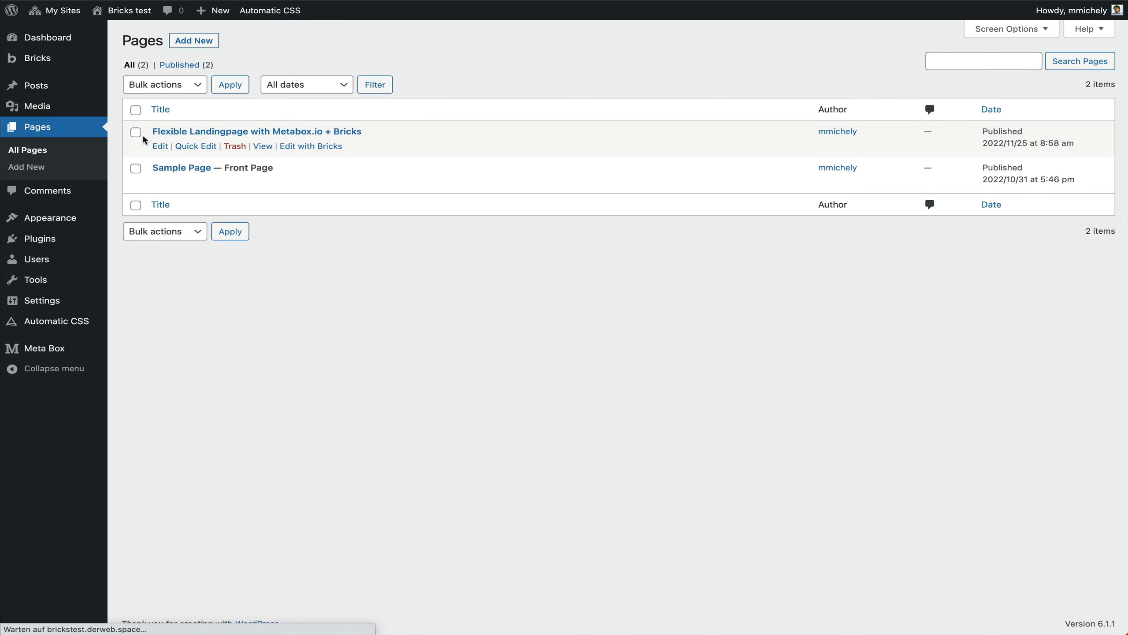
click(175, 135)
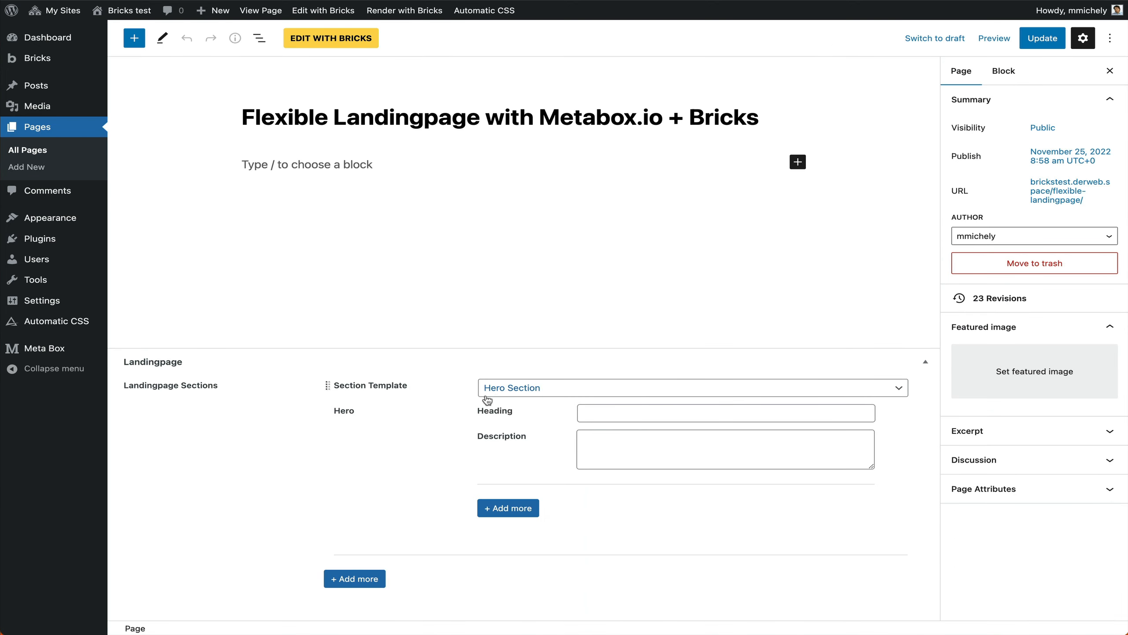
click(544, 389)
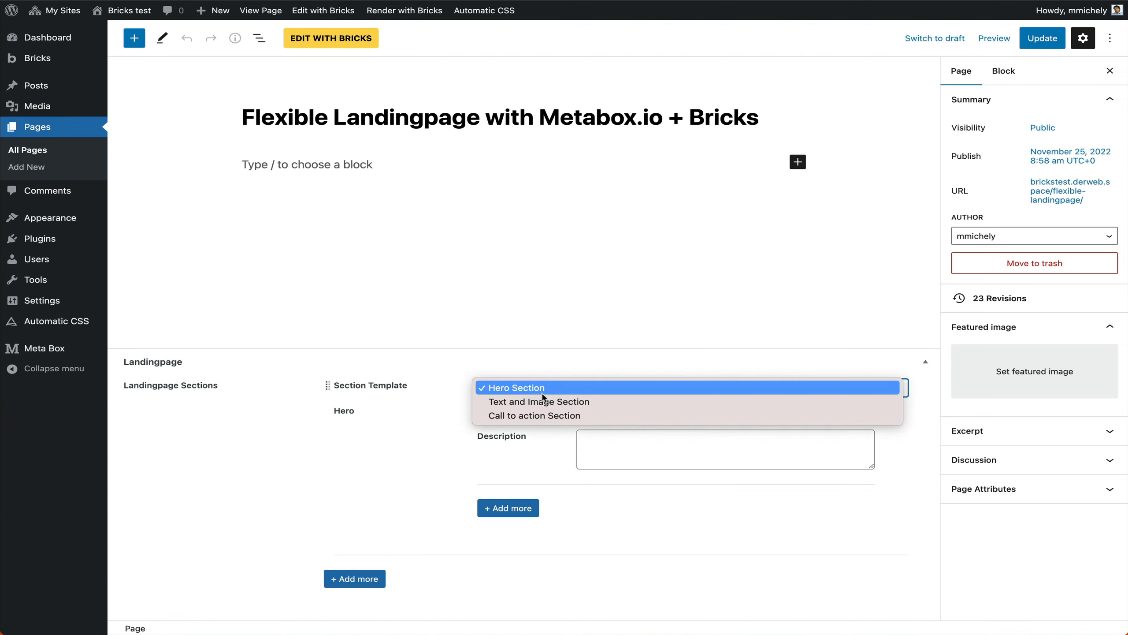
click(543, 402)
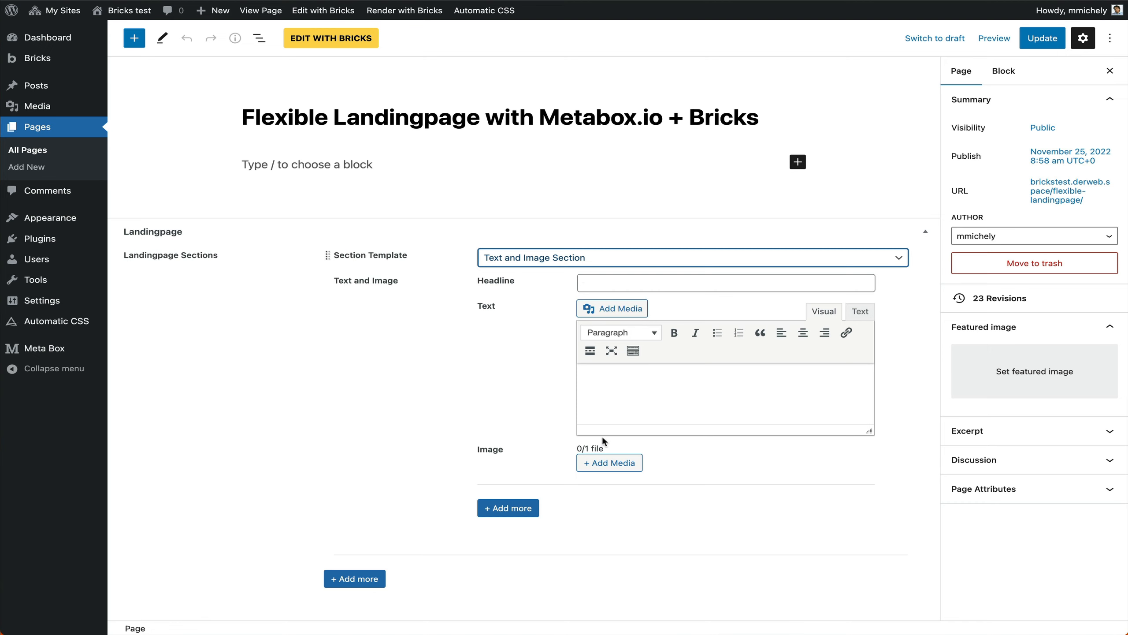
click(602, 462)
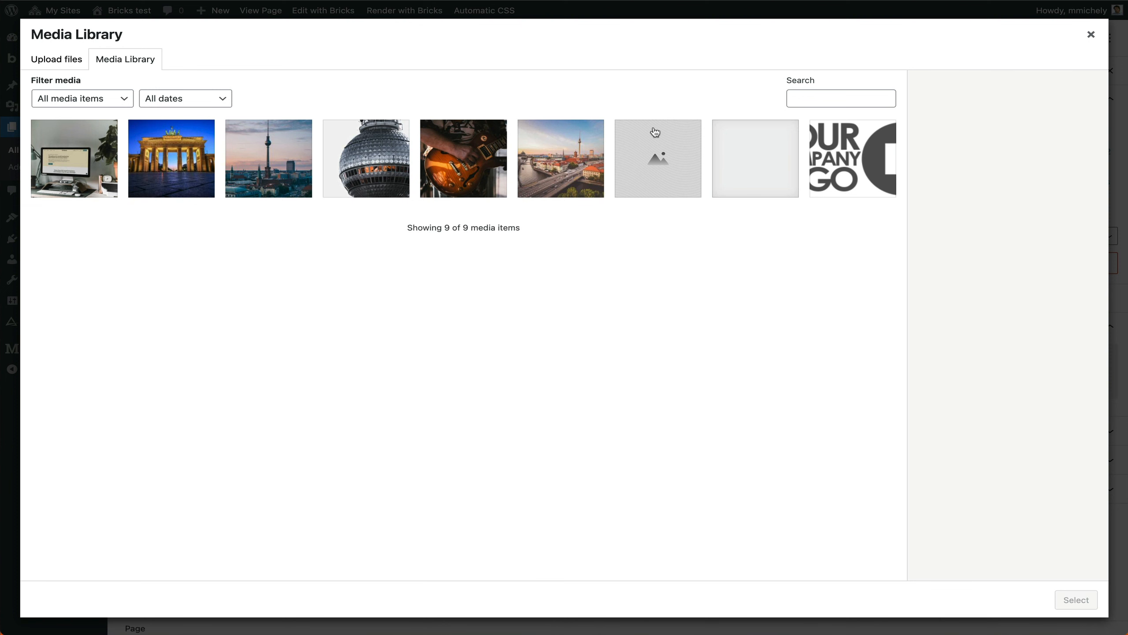
click(1090, 35)
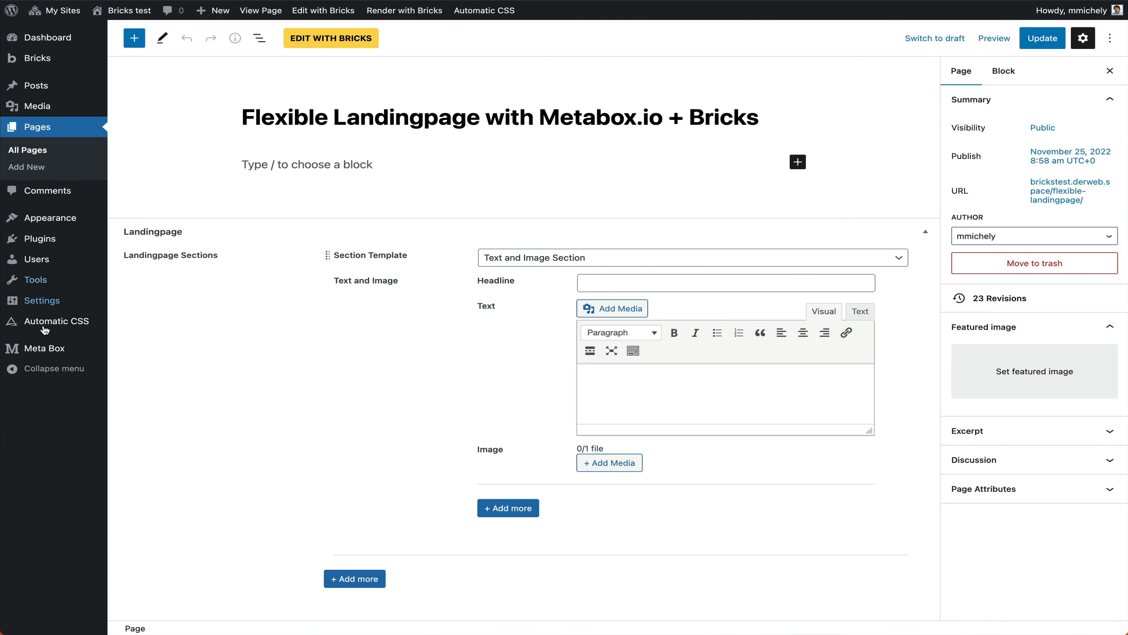
- Reopen the Landingpage field group in Meta Box and expand the Text and Image group inside Landingpage Sections
mouse_move(58, 304)
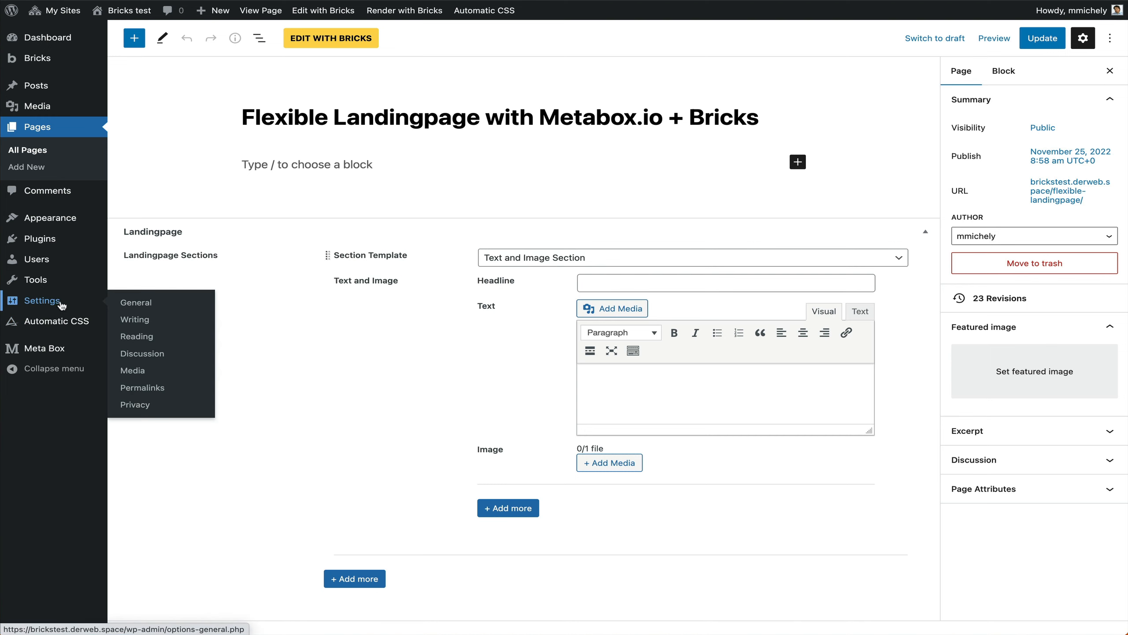
mouse_move(53, 349)
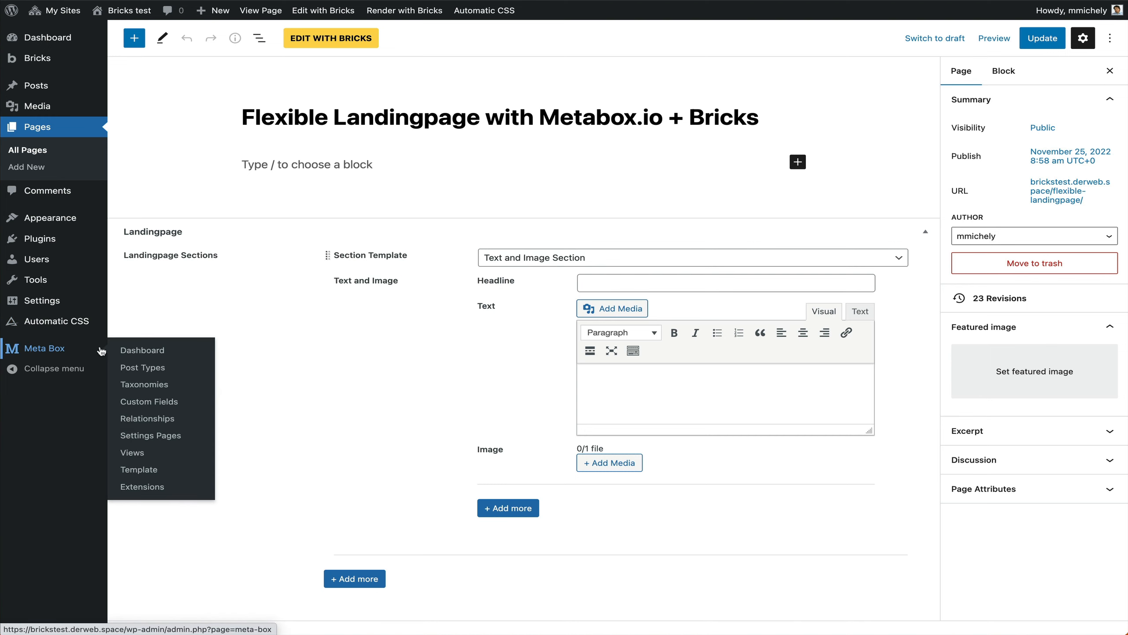
click(149, 402)
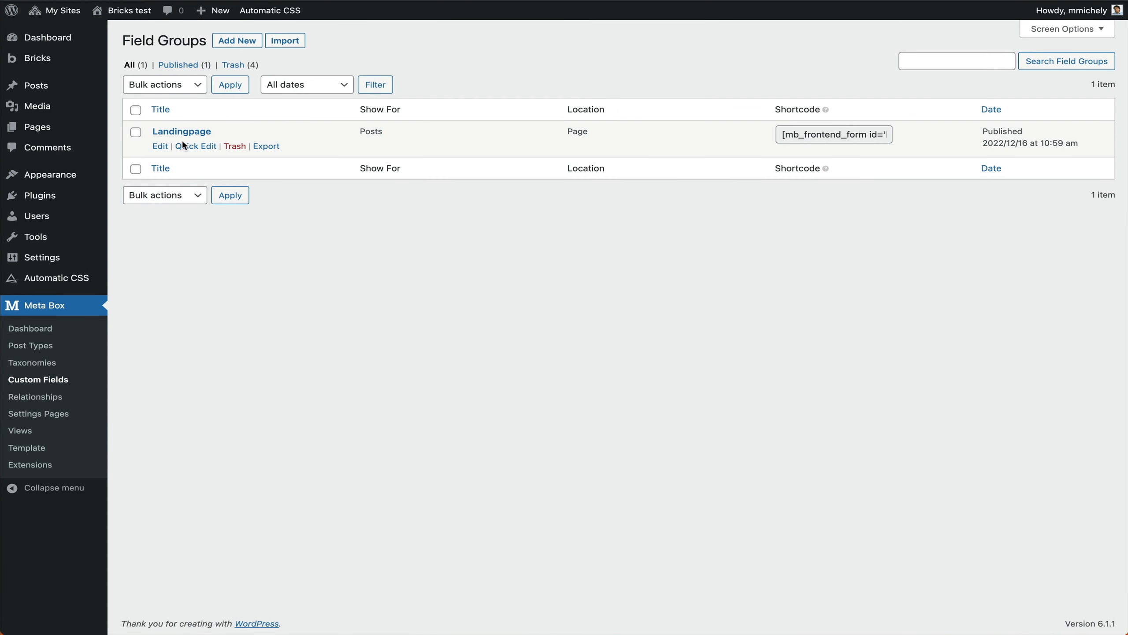
click(182, 131)
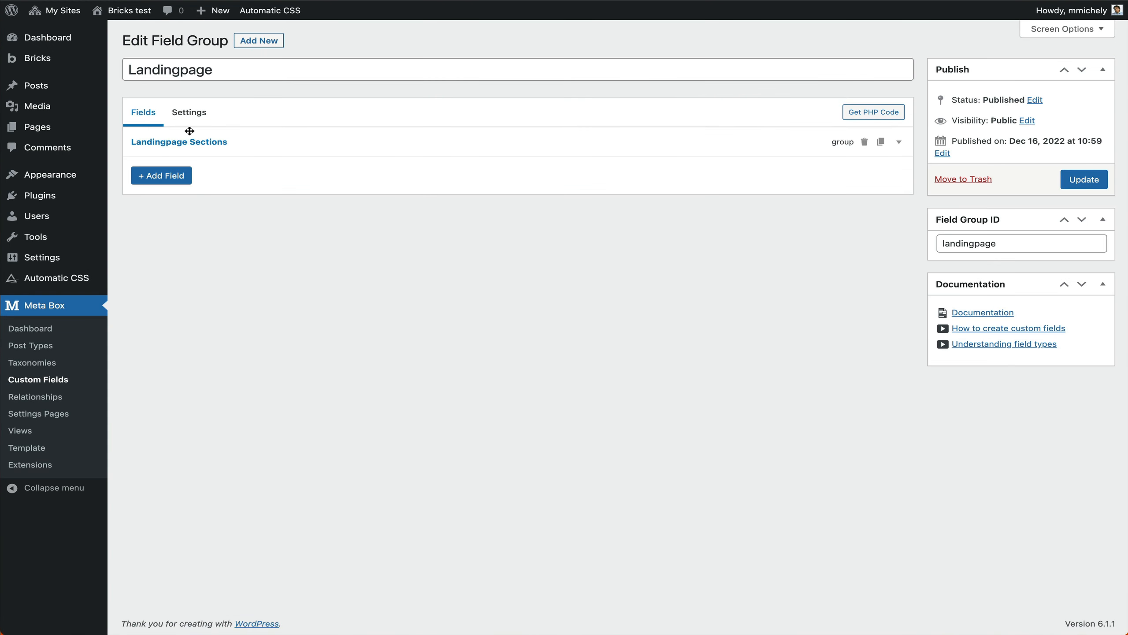
click(187, 142)
scroll(342, 395, down, 3)
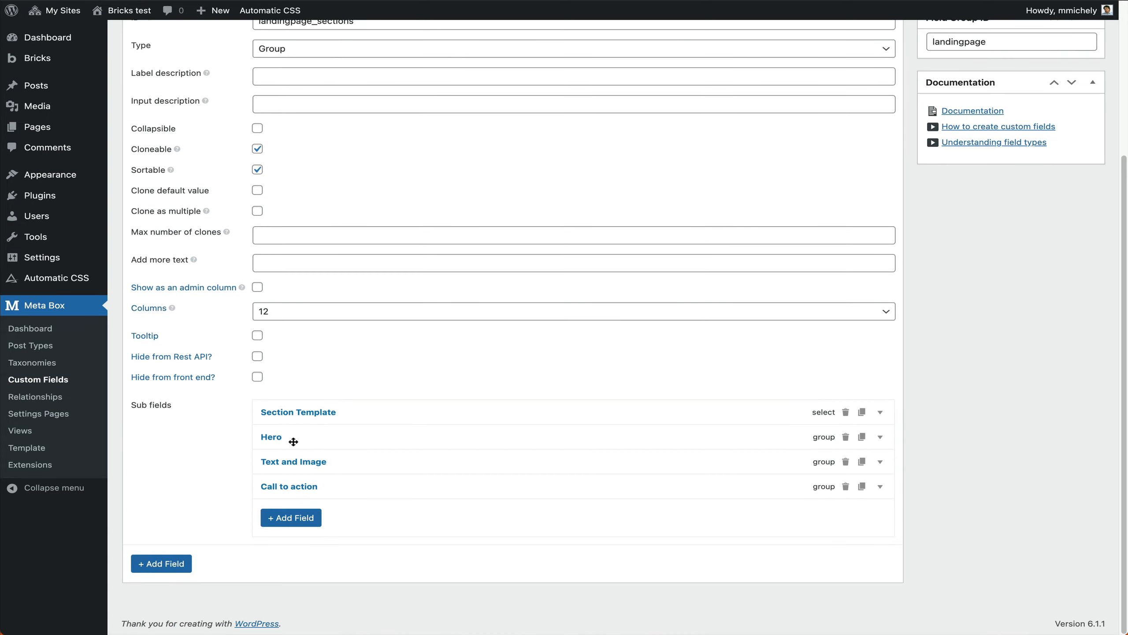
drag(275, 436, 287, 459)
click(287, 458)
- Change the field type of the Image sub field in the Text and Image group to Image, and collapse both
scroll(362, 476, down, 10)
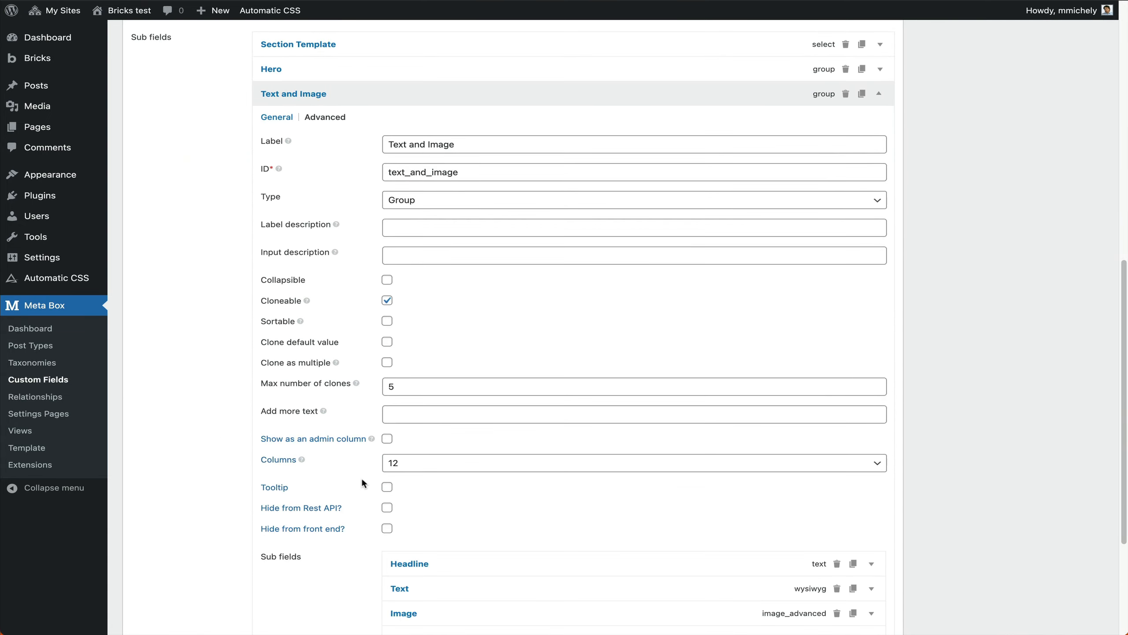
click(402, 417)
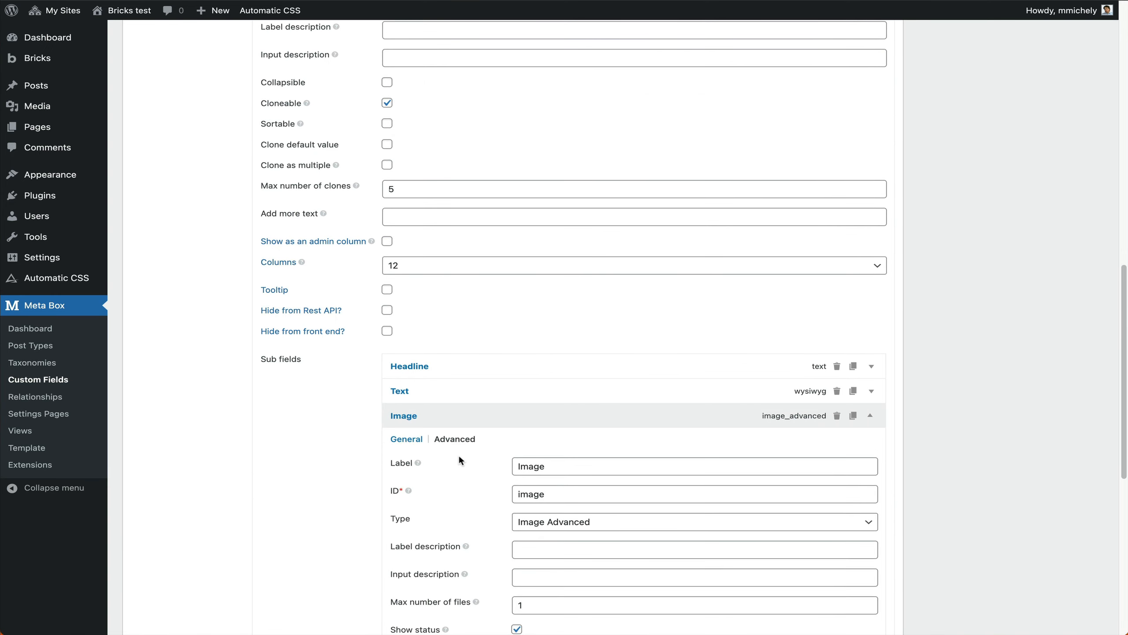
click(567, 511)
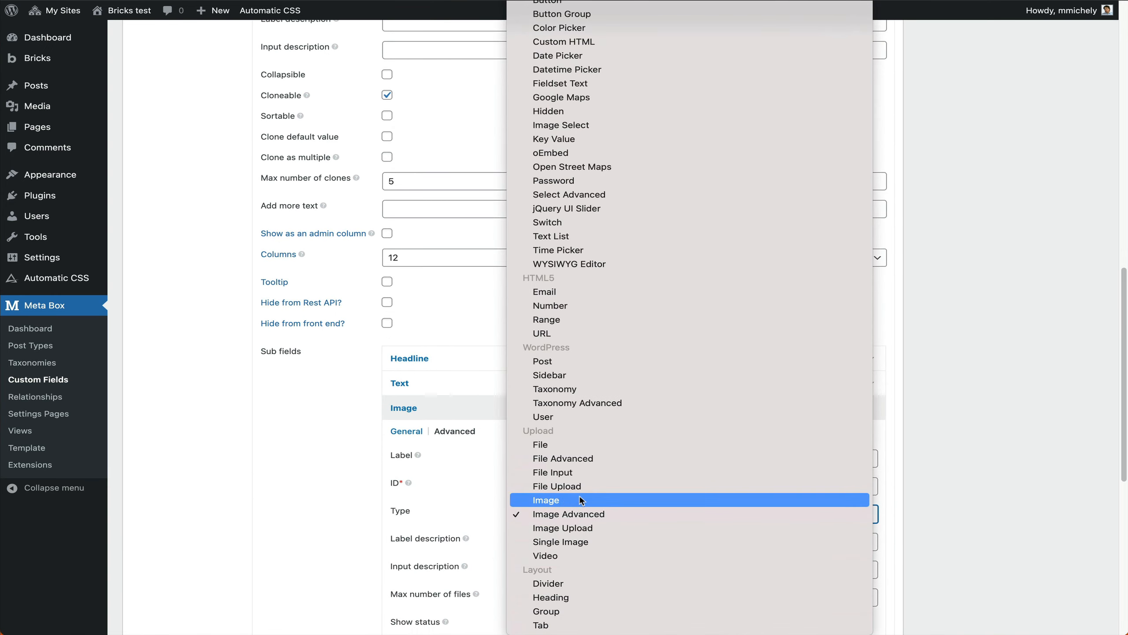
click(533, 499)
scroll(478, 498, down, 5)
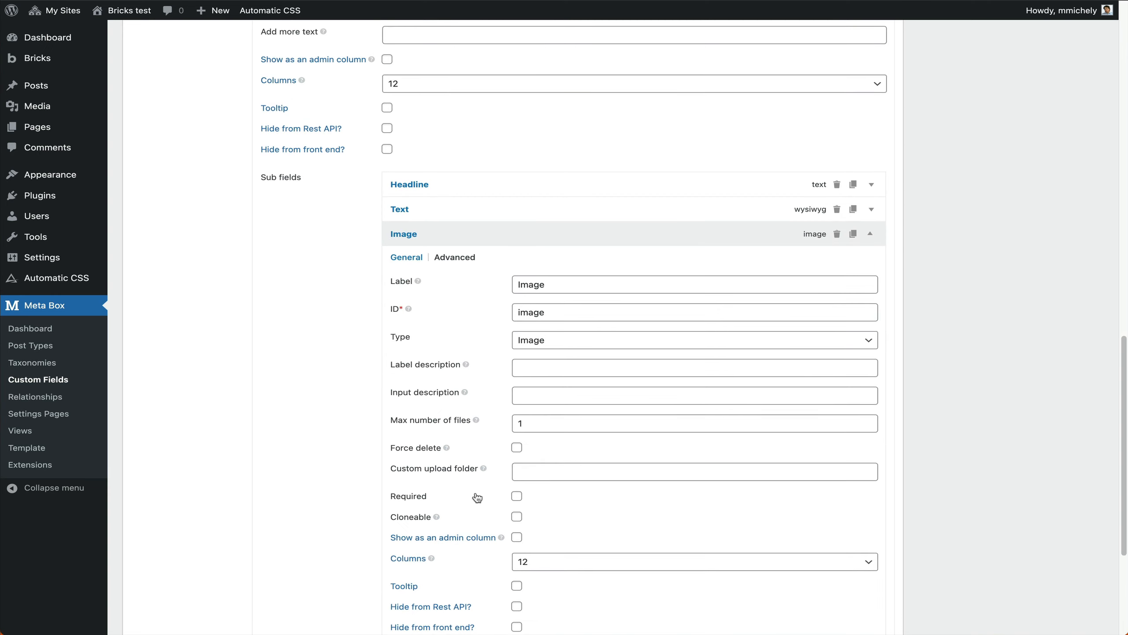
scroll(475, 493, down, 5)
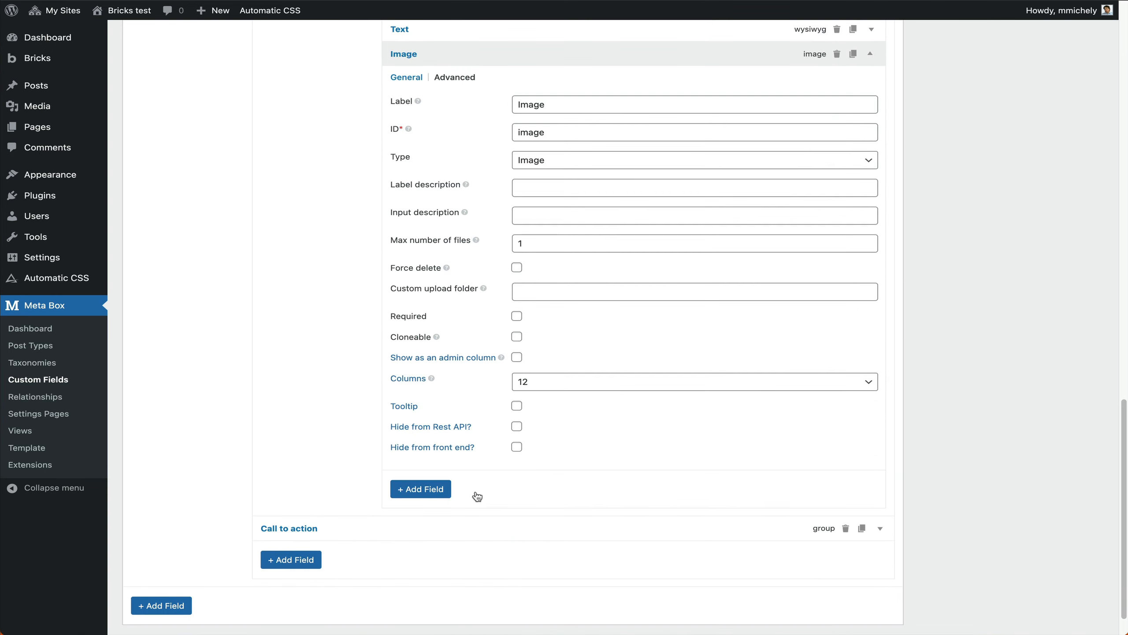
scroll(475, 489, up, 8)
scroll(475, 491, up, 2)
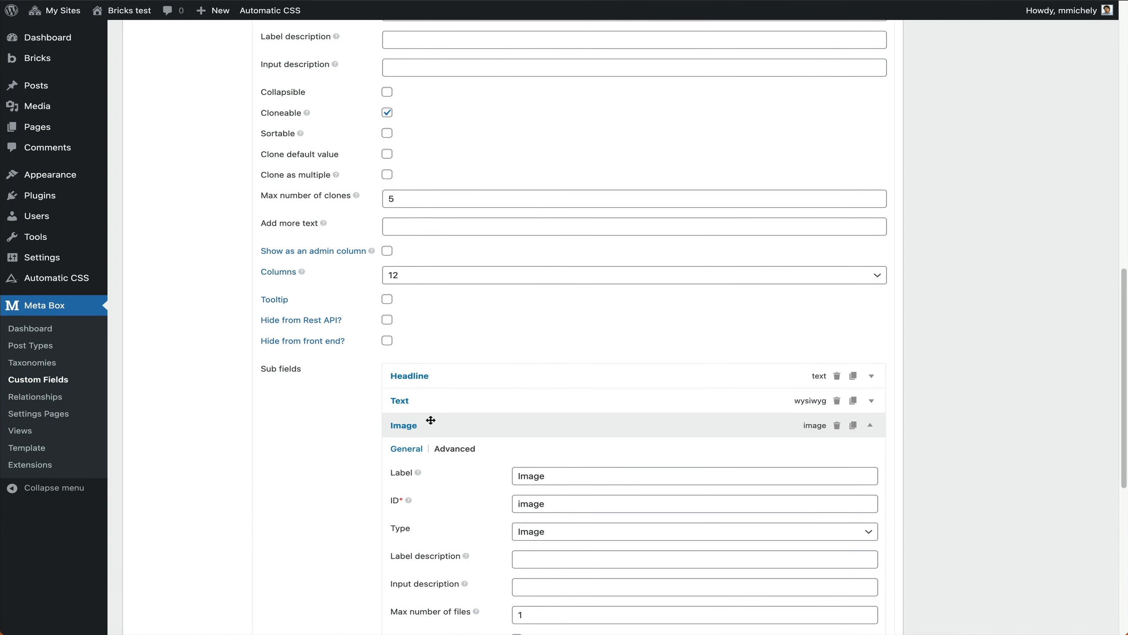
click(436, 425)
scroll(421, 285, up, 10)
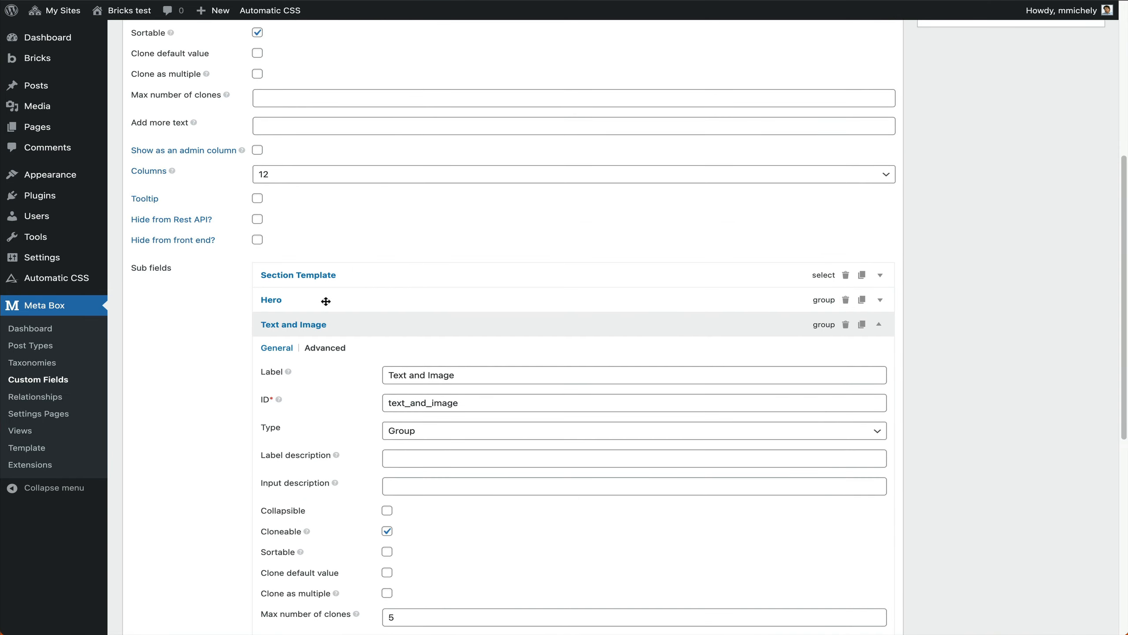
click(311, 319)
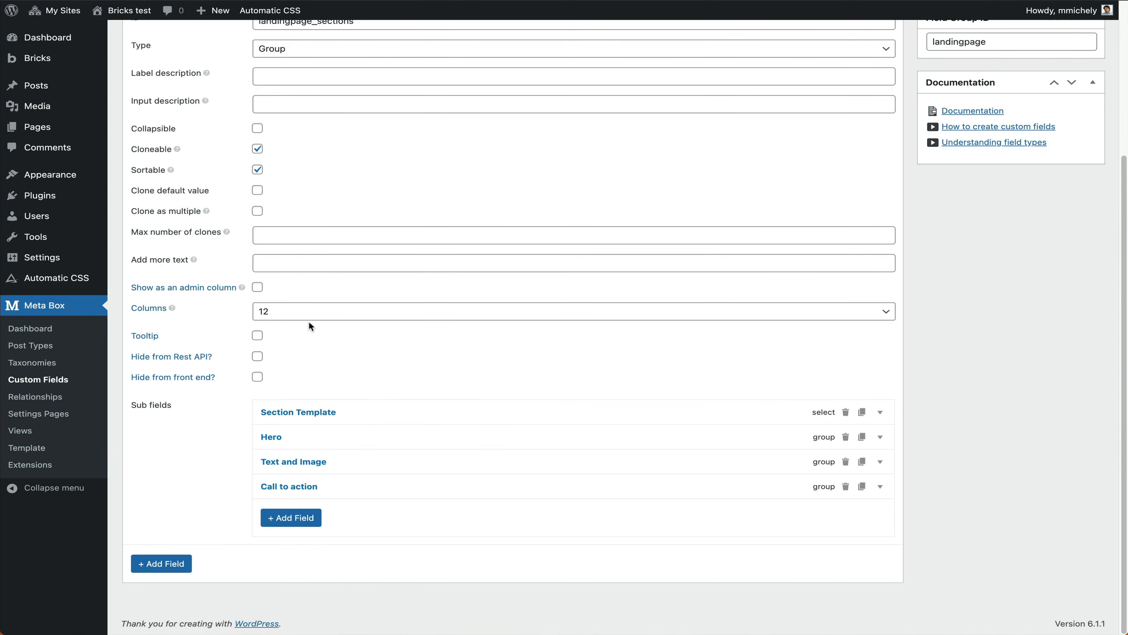
- Expand the Text and Image group again to check its sub field types, and collapse it
click(286, 461)
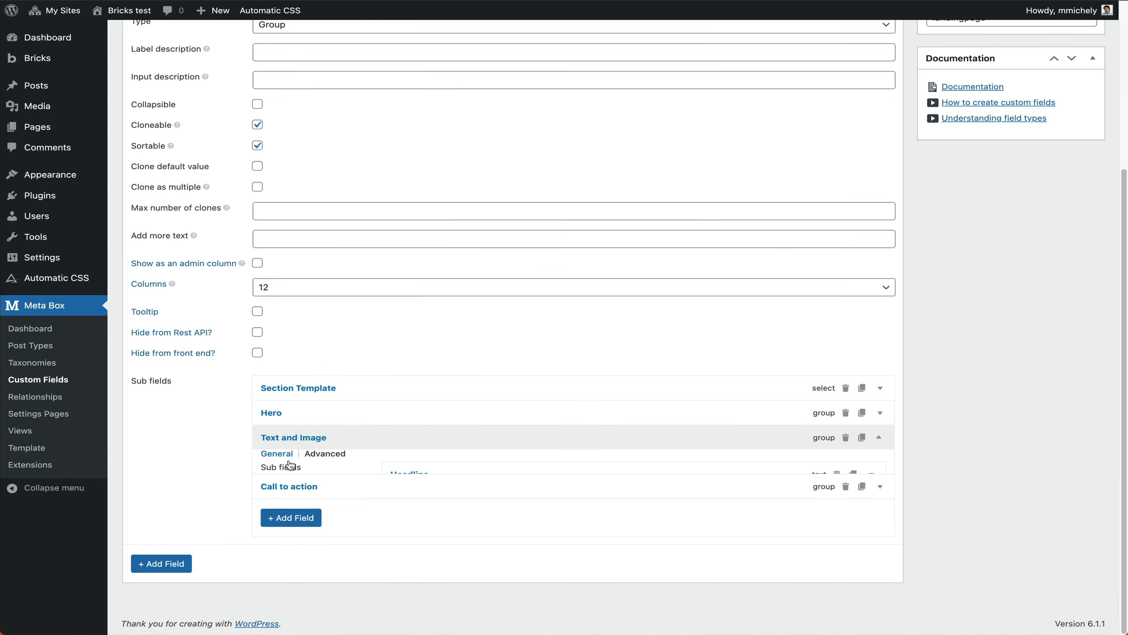
scroll(310, 453, down, 15)
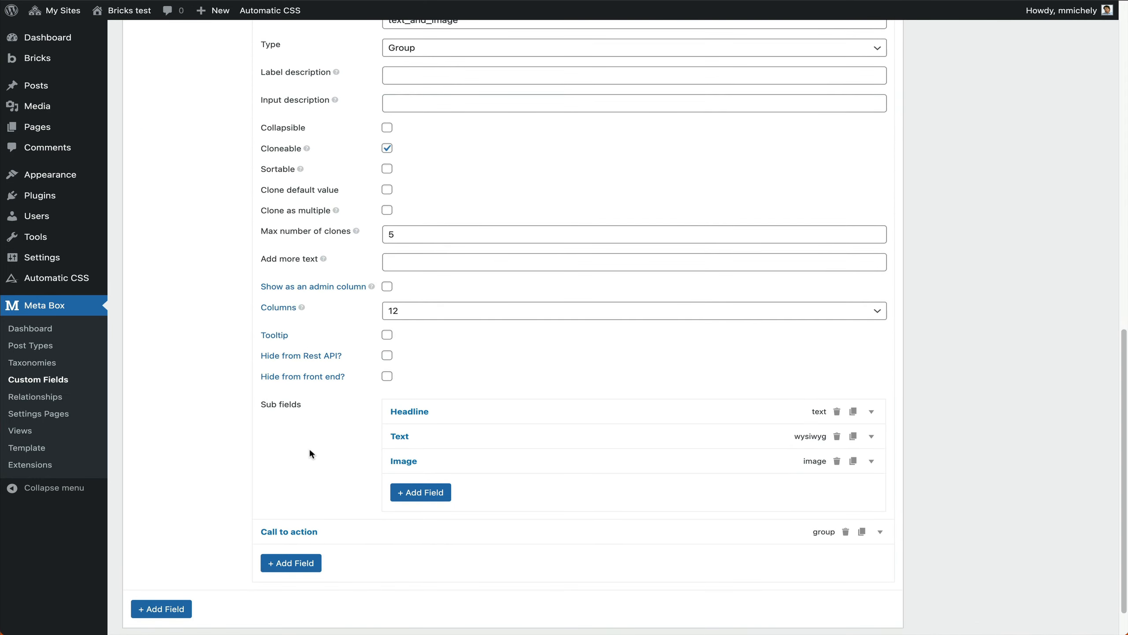
scroll(308, 448, up, 8)
click(292, 321)
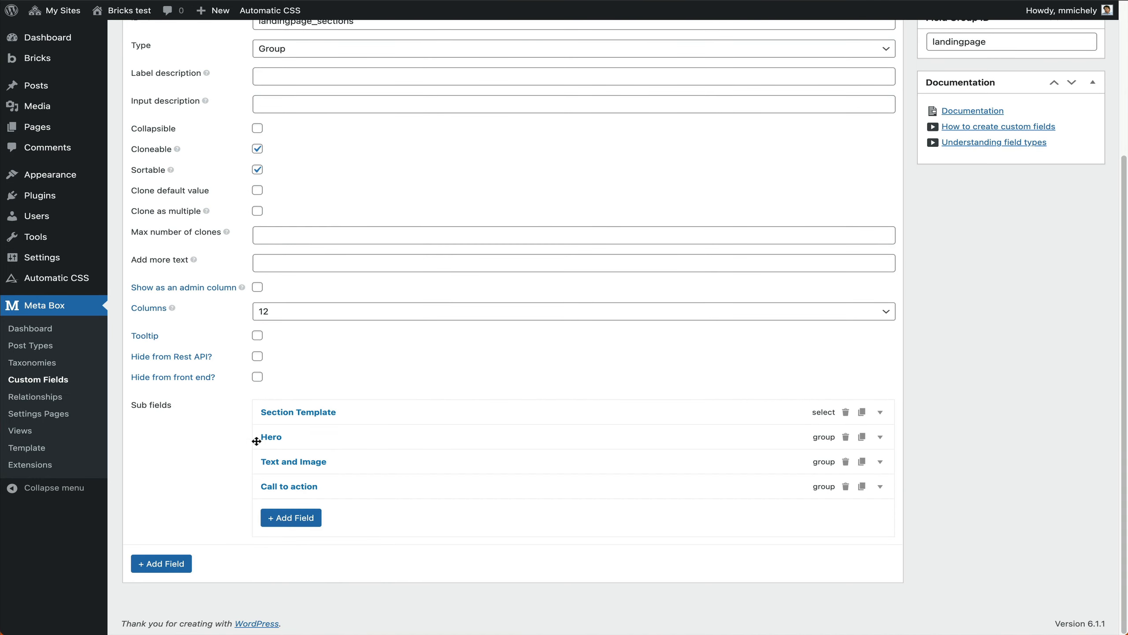
- Change the field type of the Call to action group's Image sub field to Image and update the field group
click(280, 485)
scroll(284, 482, down, 7)
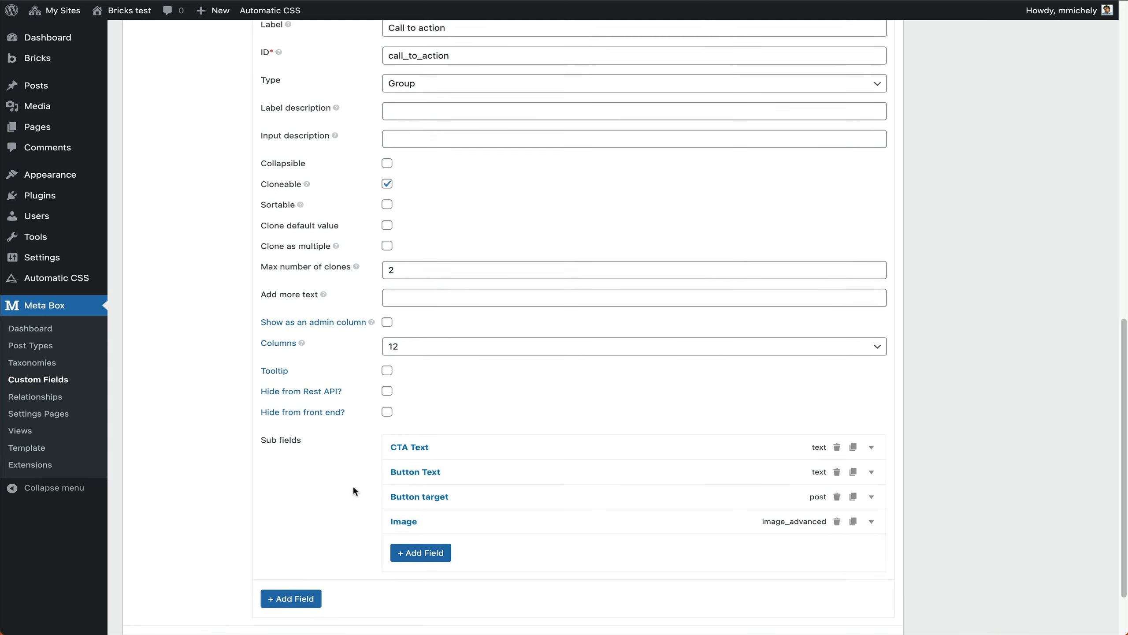
click(416, 524)
scroll(568, 254, down, 9)
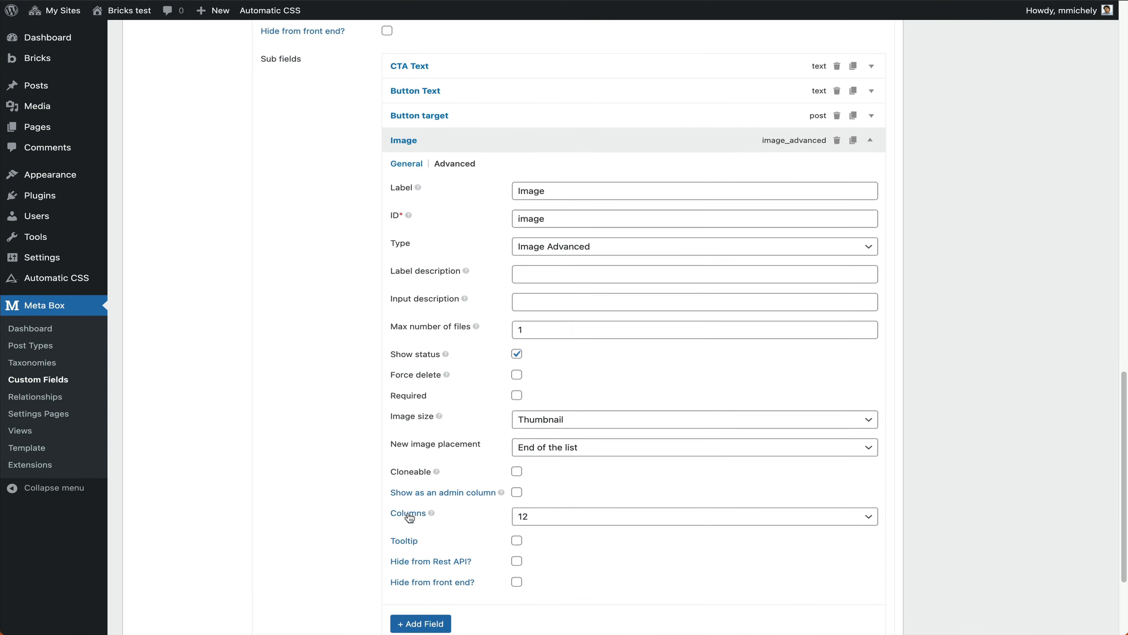
click(556, 220)
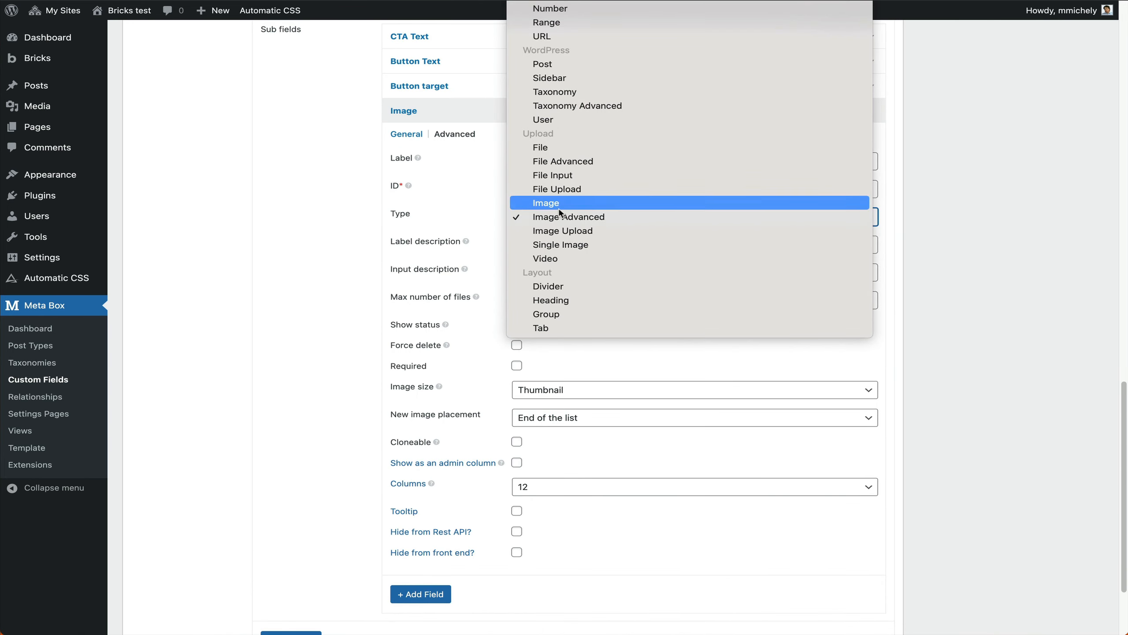
click(560, 204)
scroll(1105, 279, up, 15)
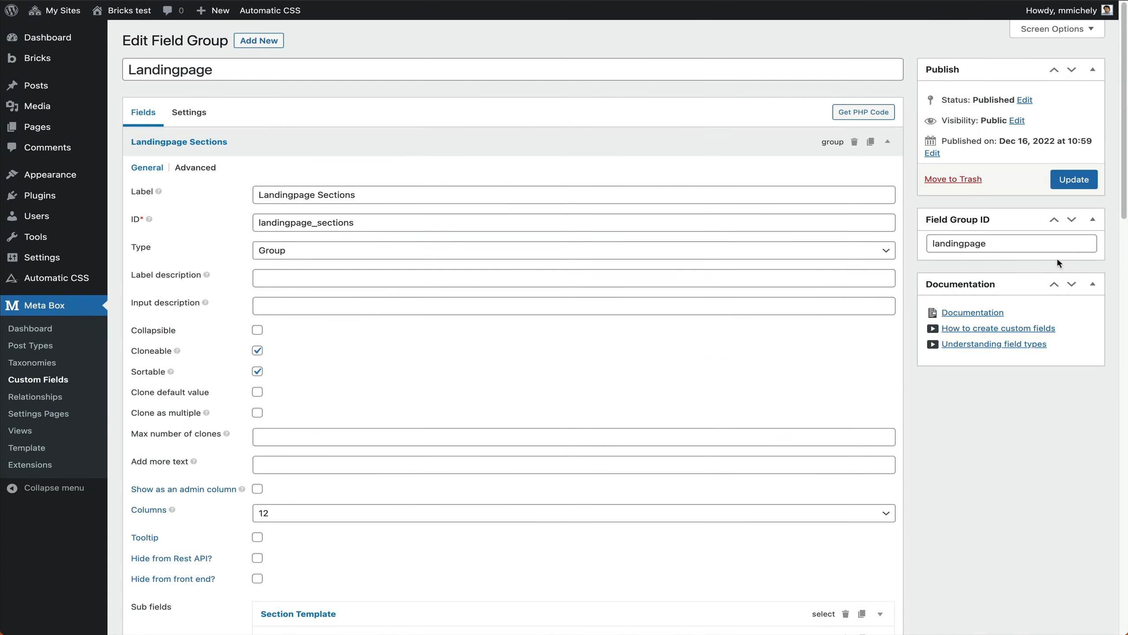
click(1072, 179)
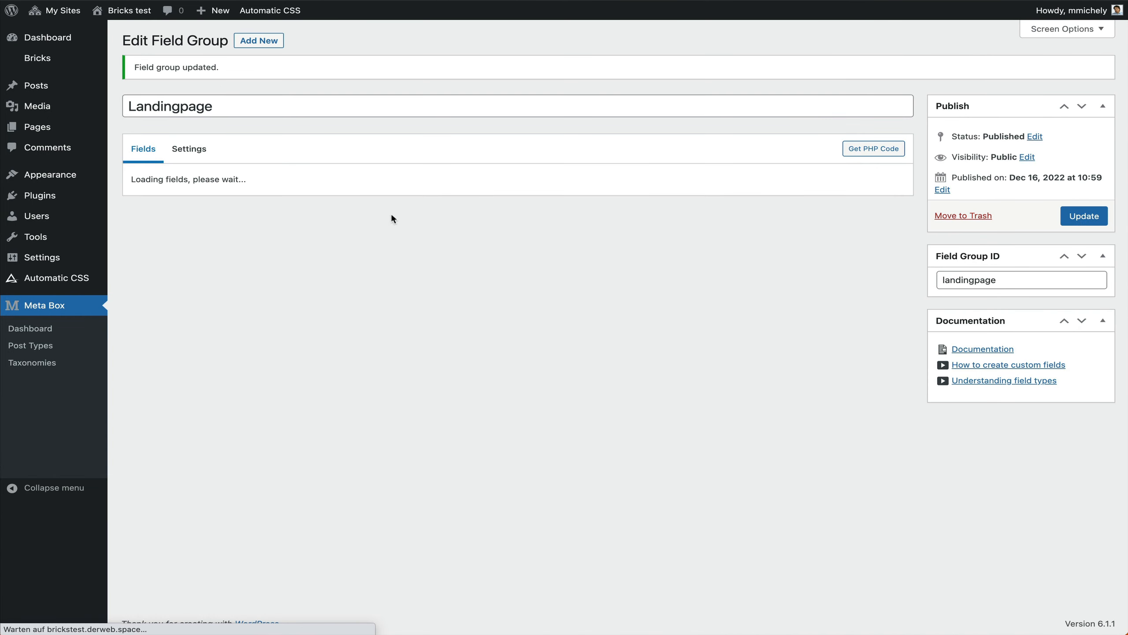
- Open the page Flexible Landingpage with Metabox.io + Bricks and select Text and Image Section as the section template to check its fields
click(77, 128)
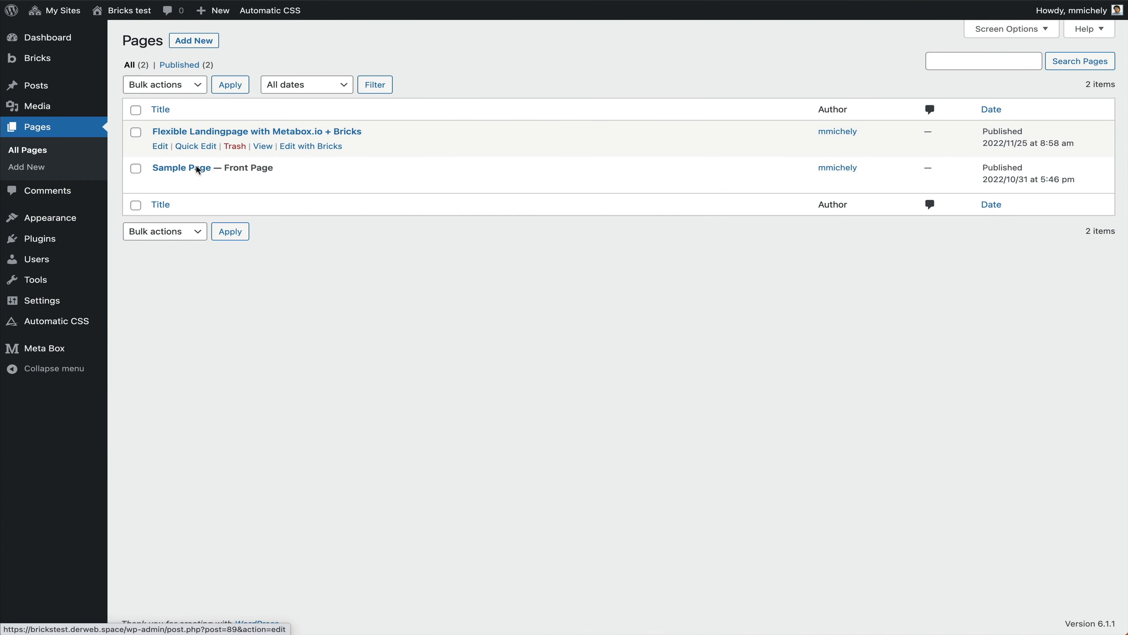
click(225, 132)
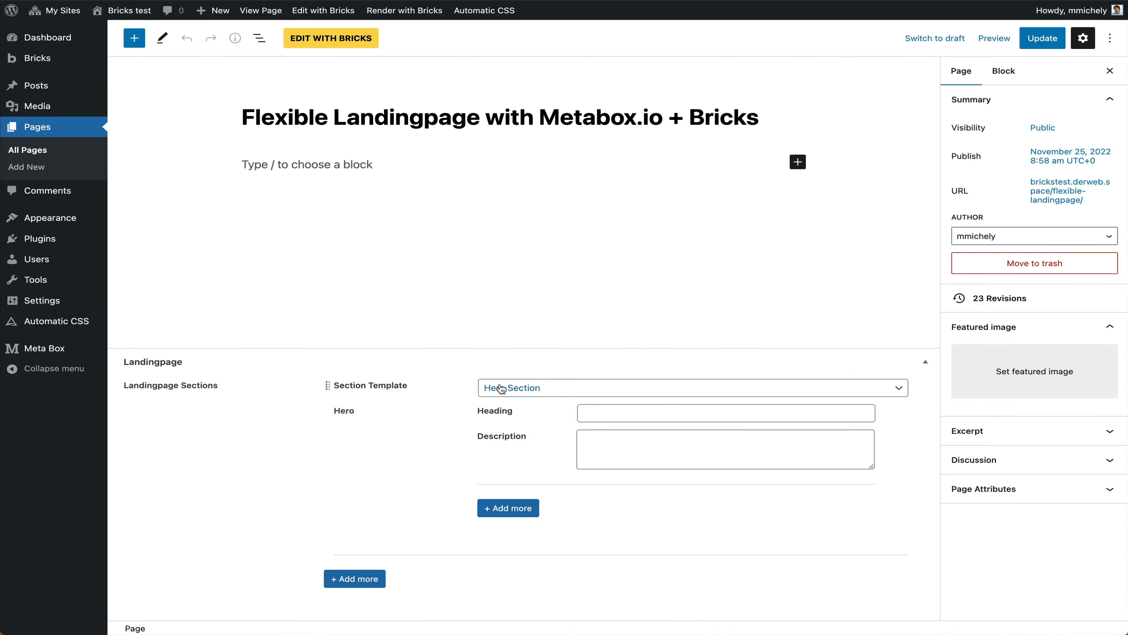
click(497, 388)
click(546, 400)
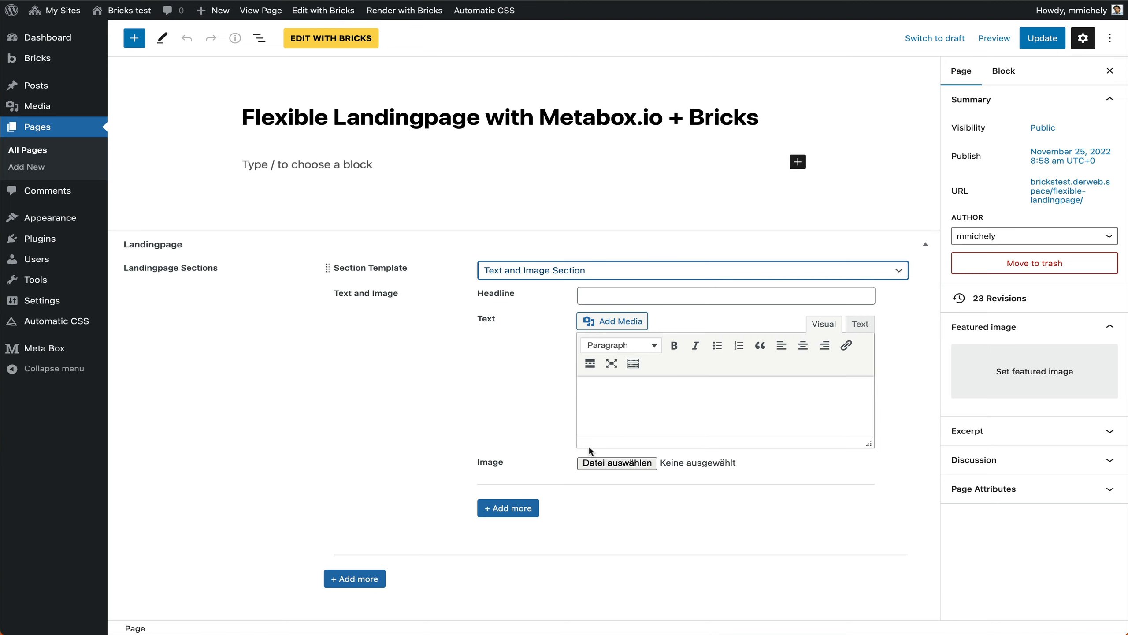
- Reopen the Landingpage field group in Meta Box and expand the Text sub field of the Text and Image group inside Landingpage Sections
mouse_move(58, 349)
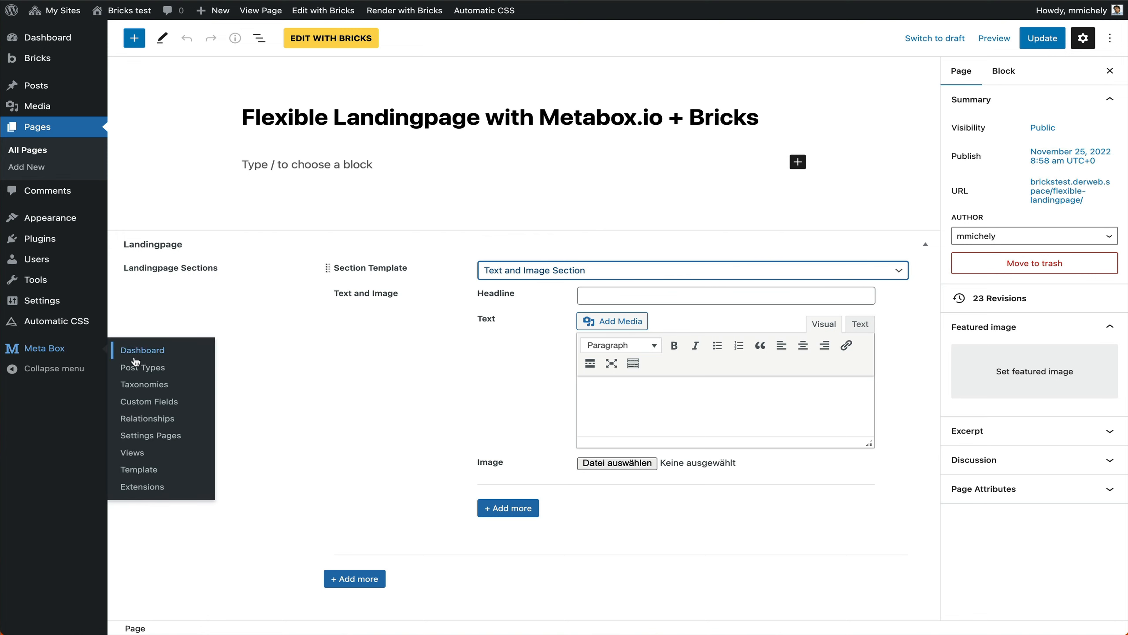
click(157, 401)
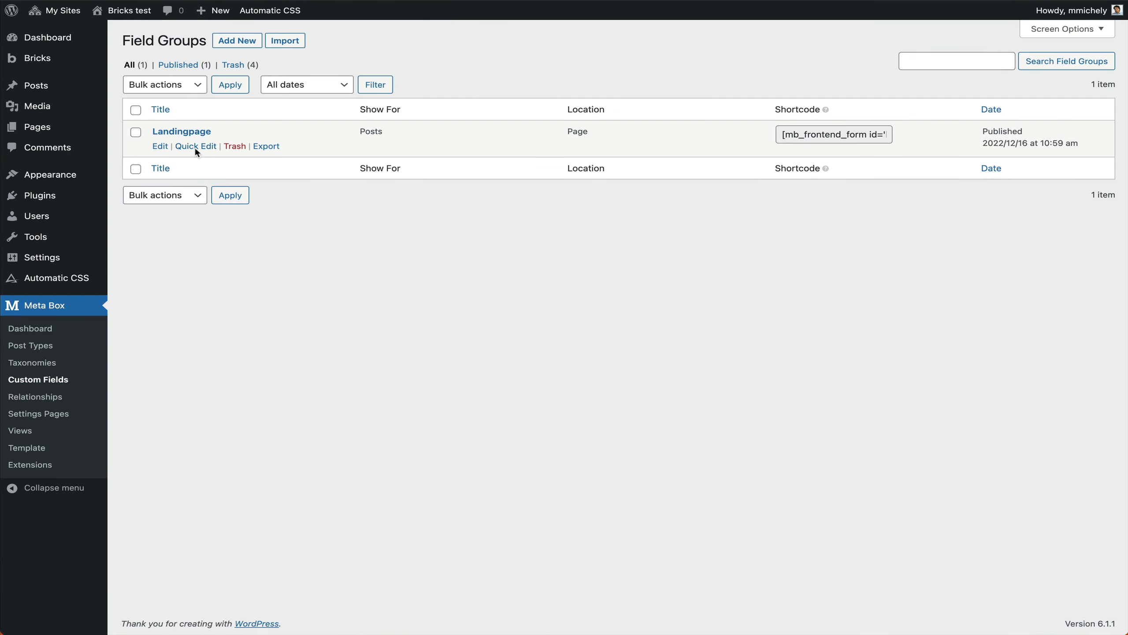
click(187, 133)
click(160, 141)
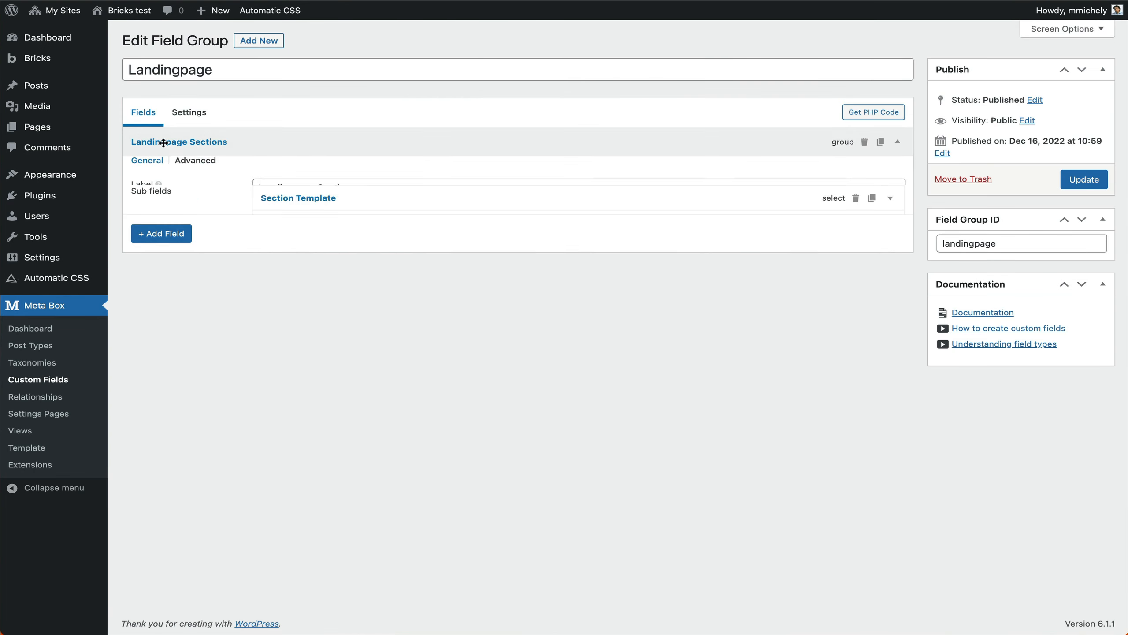
scroll(258, 382, down, 5)
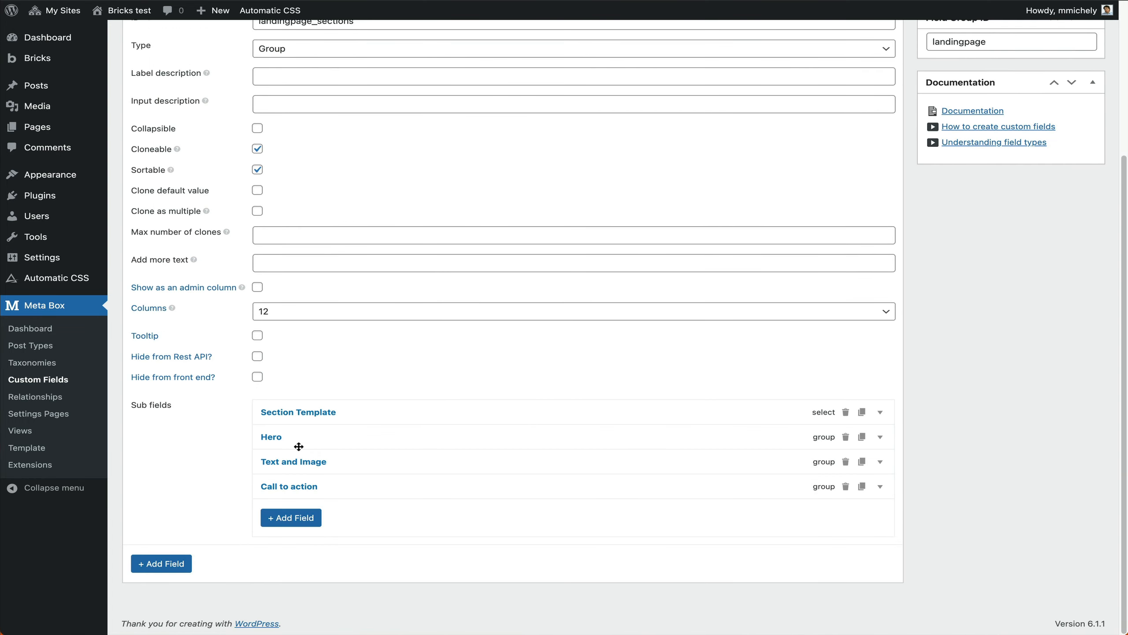
click(306, 462)
scroll(335, 481, down, 12)
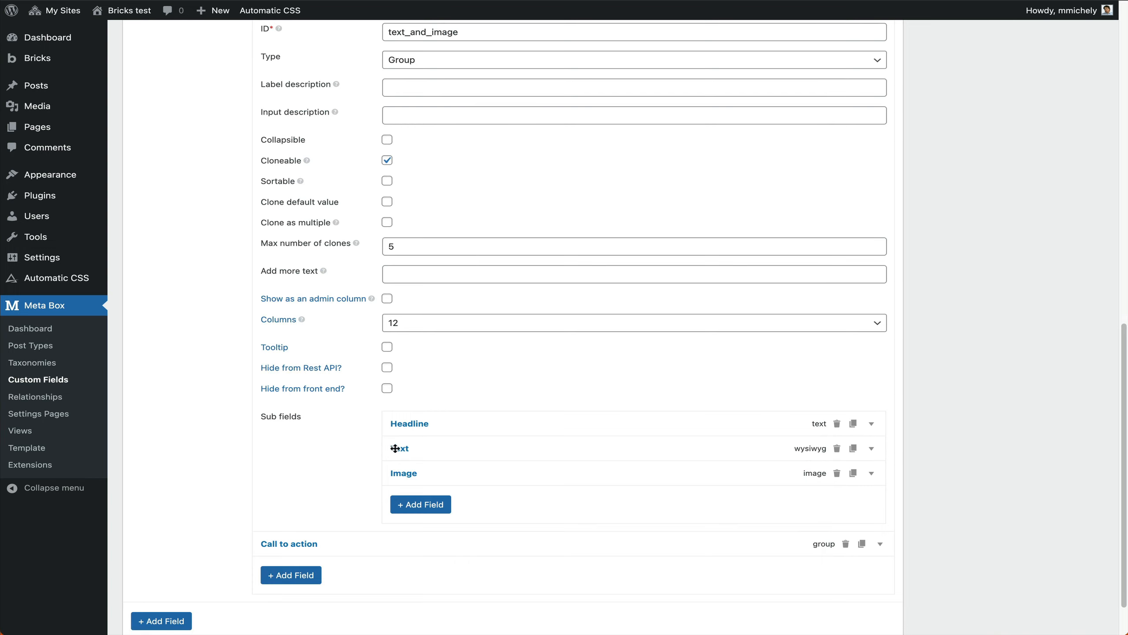
click(392, 453)
scroll(341, 454, down, 7)
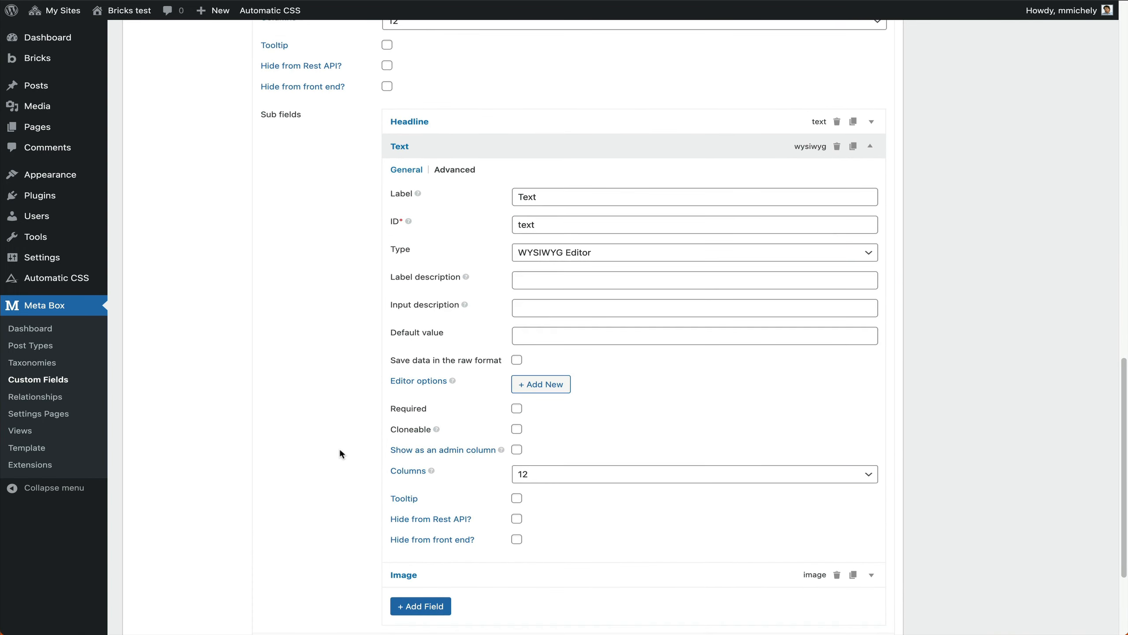
click(440, 170)
scroll(435, 244, down, 3)
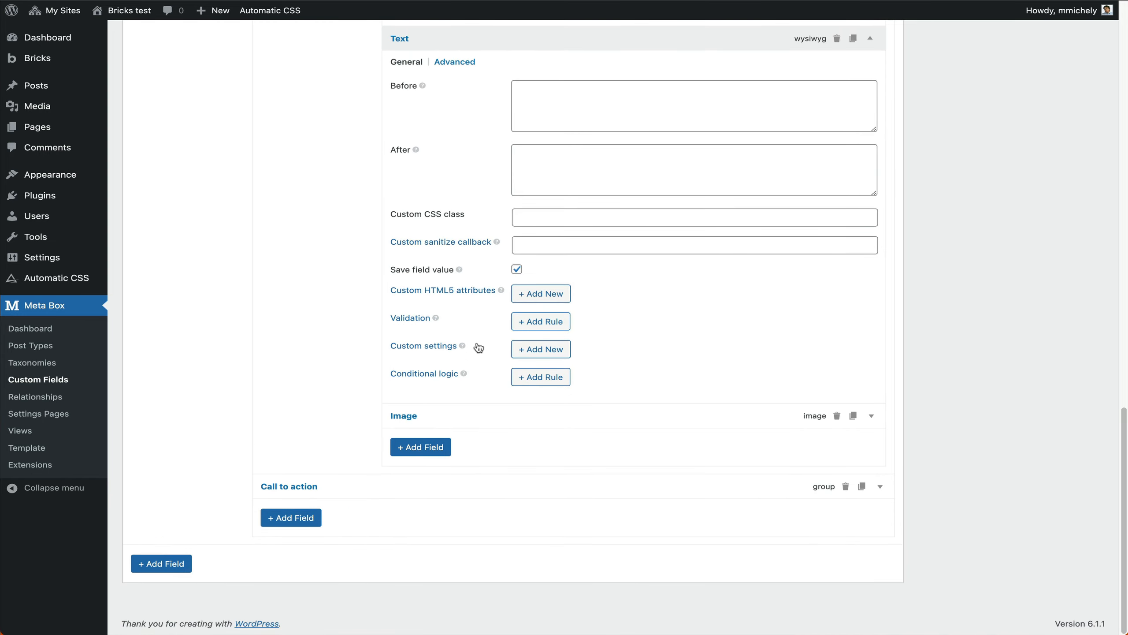
click(559, 349)
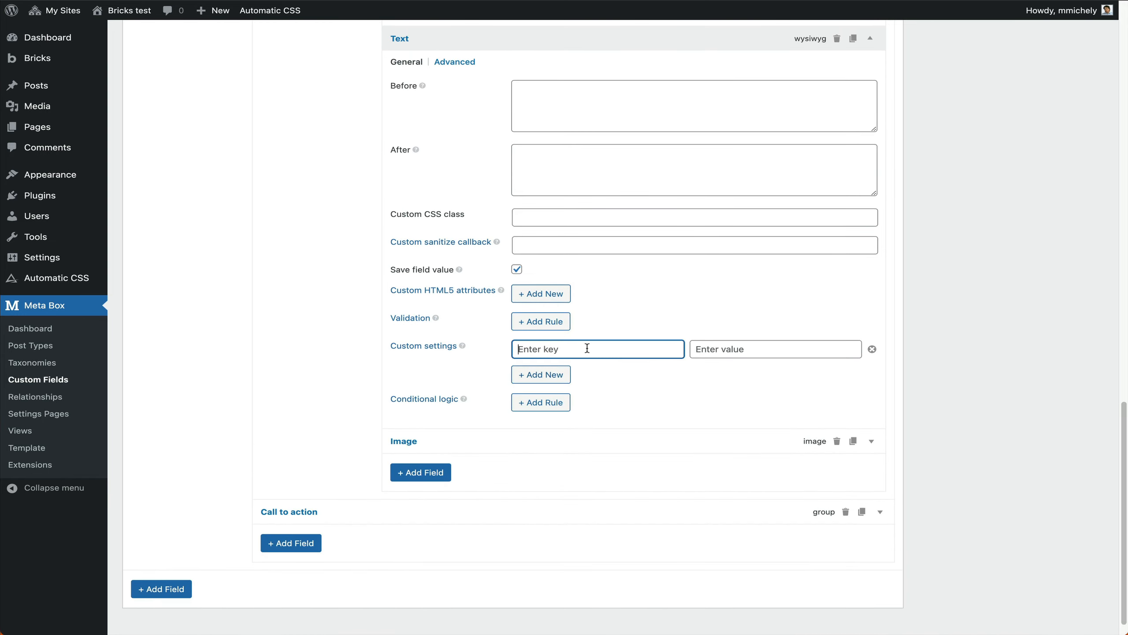
click(702, 349)
click(666, 353)
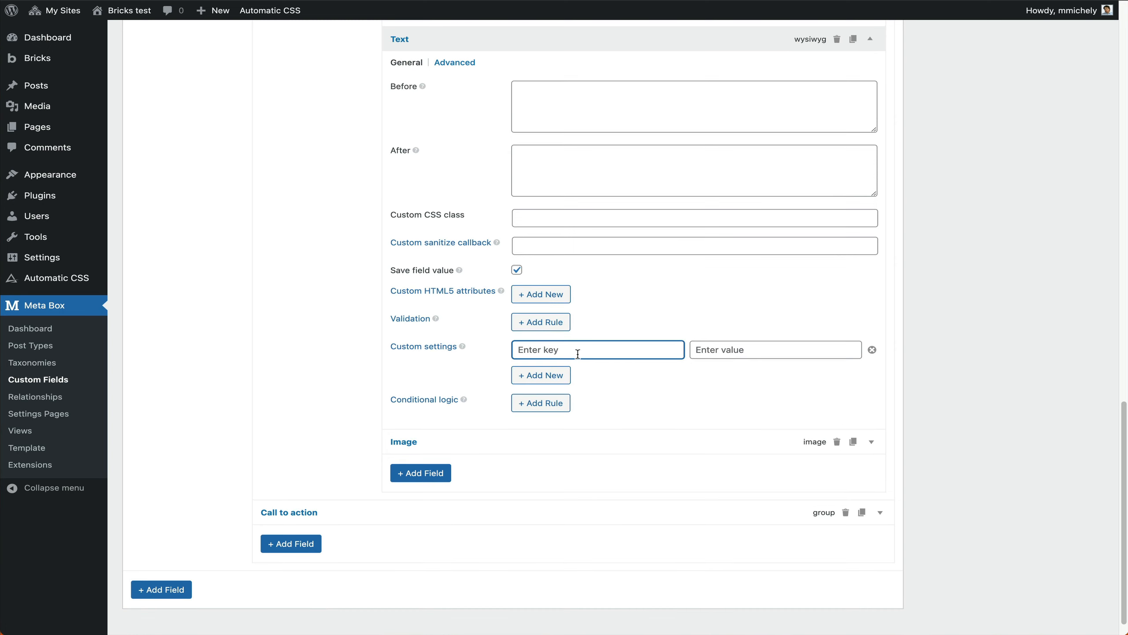
click(872, 351)
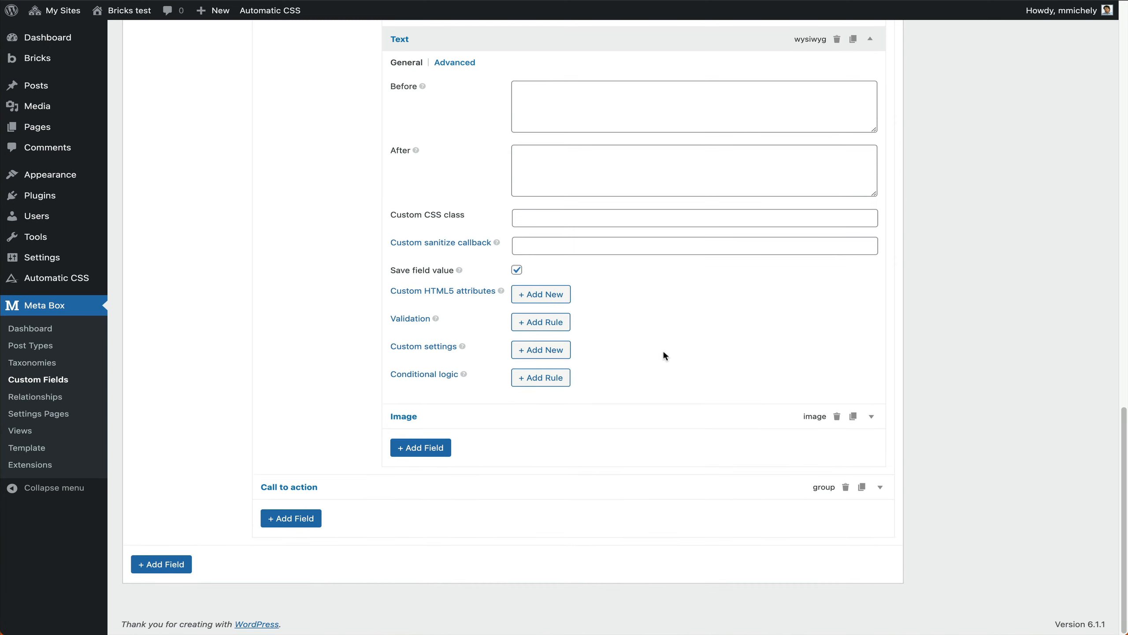
scroll(566, 353, up, 2)
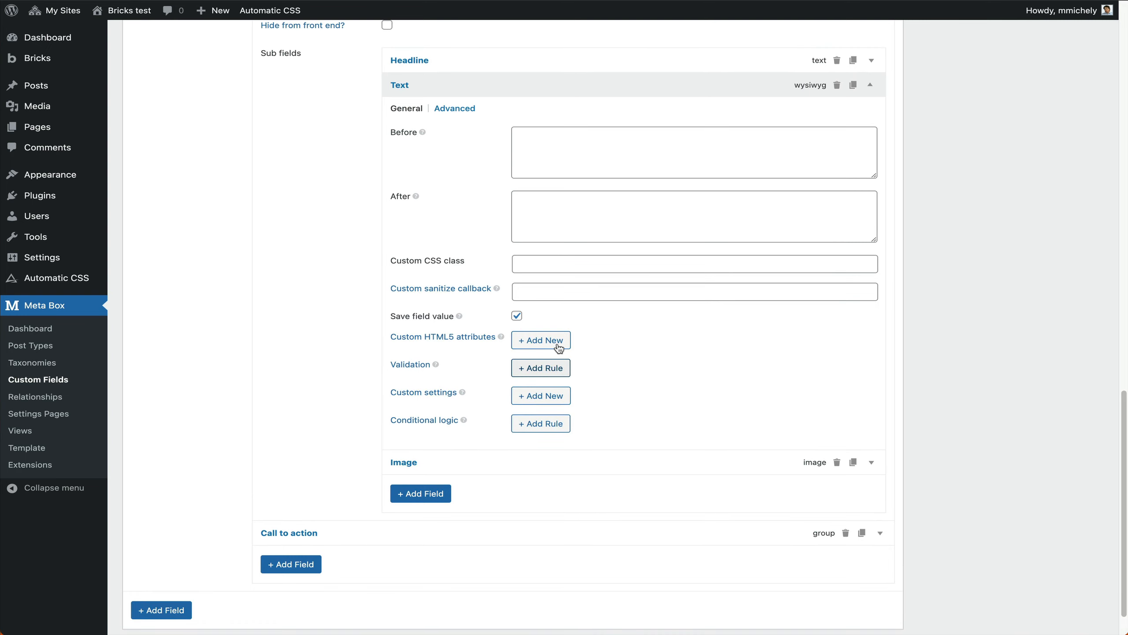
scroll(555, 347, up, 3)
click(419, 221)
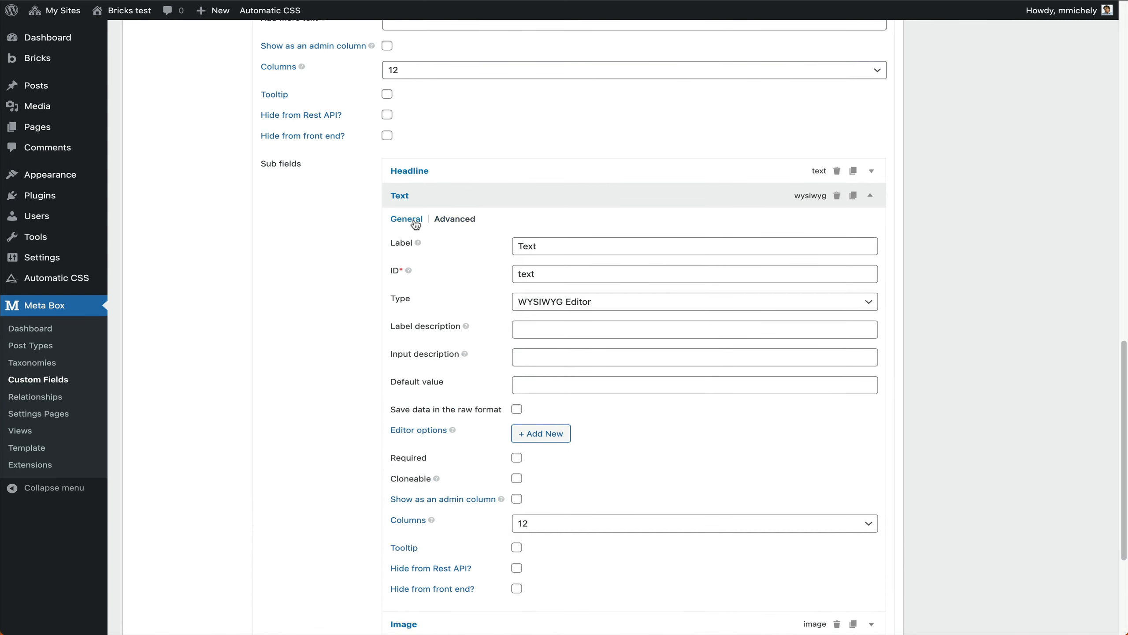
- Add an editor option to the Text sub field with the key media_buttons set to false
scroll(491, 309, down, 2)
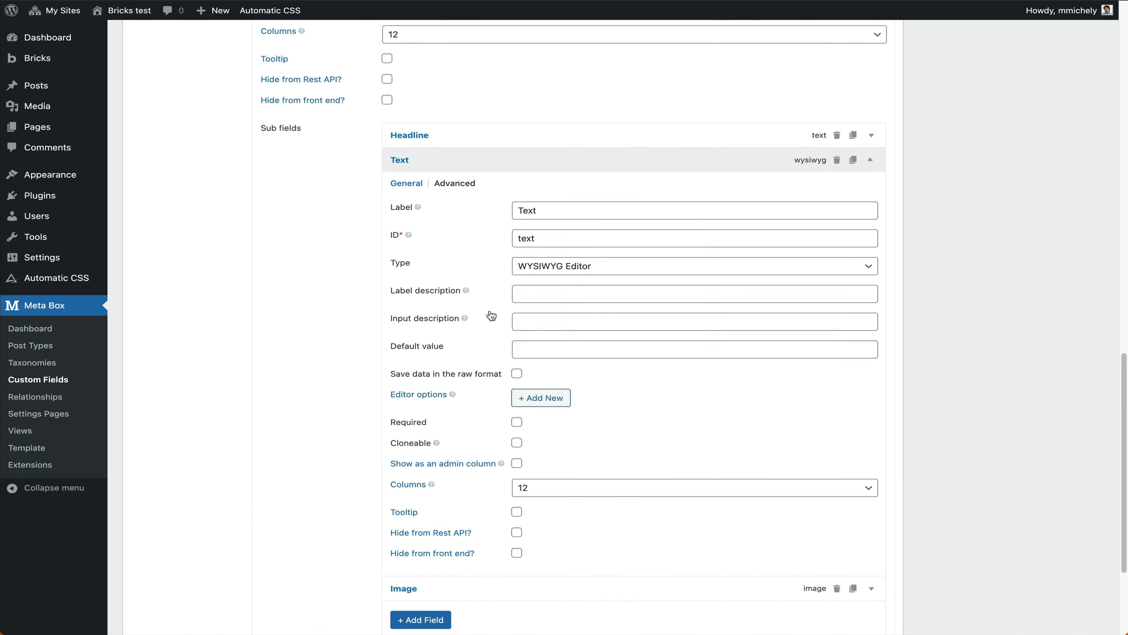
scroll(491, 316, down, 1)
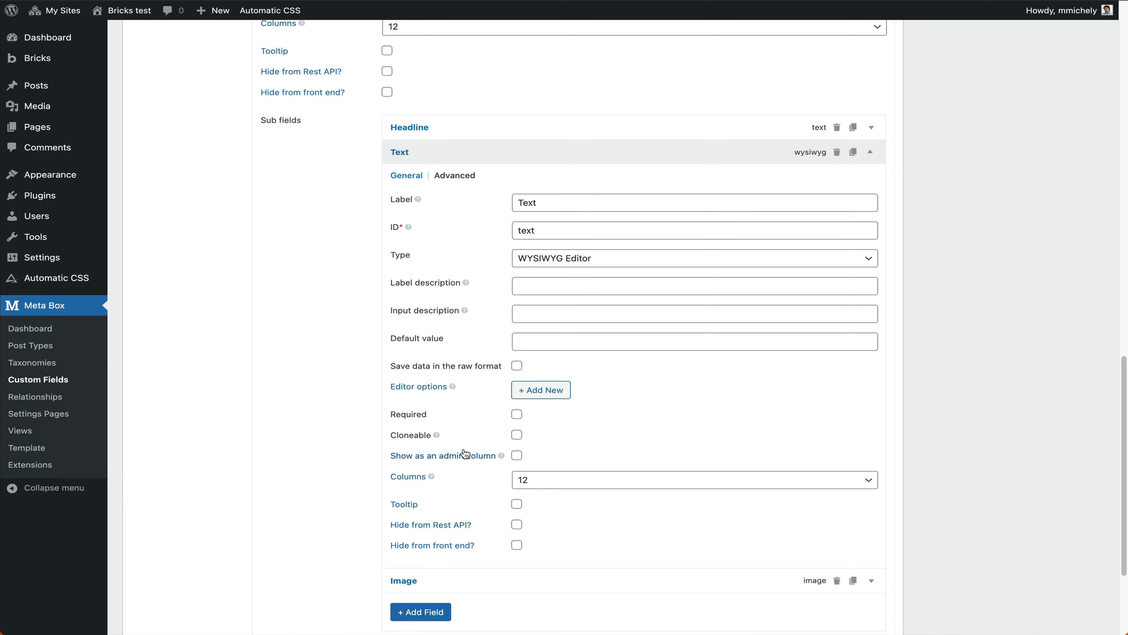
click(549, 390)
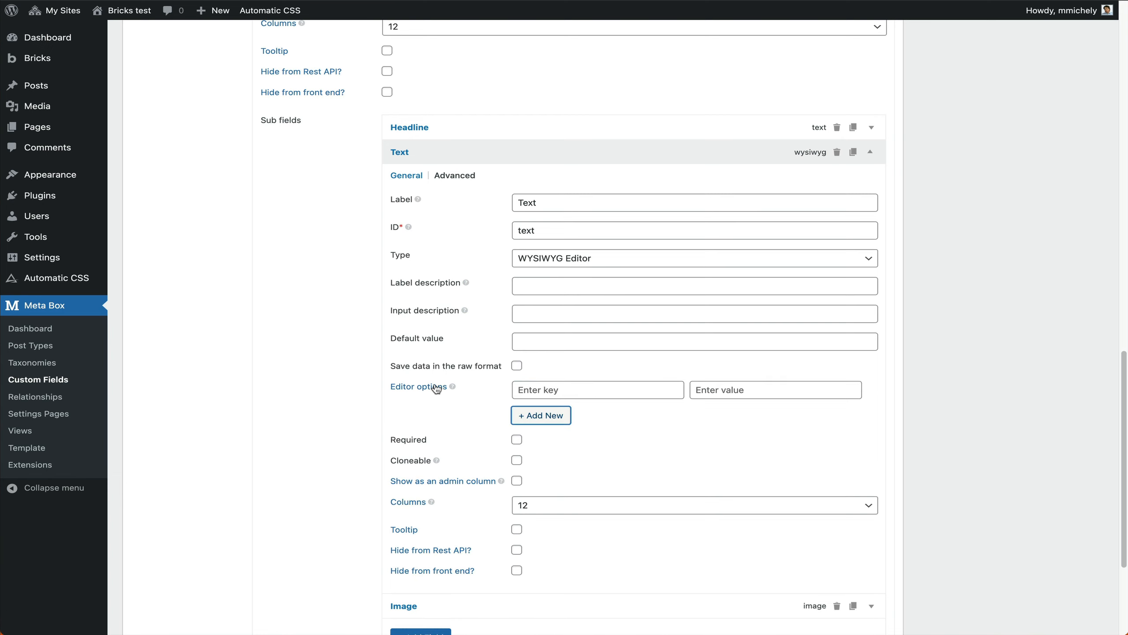
click(673, 395)
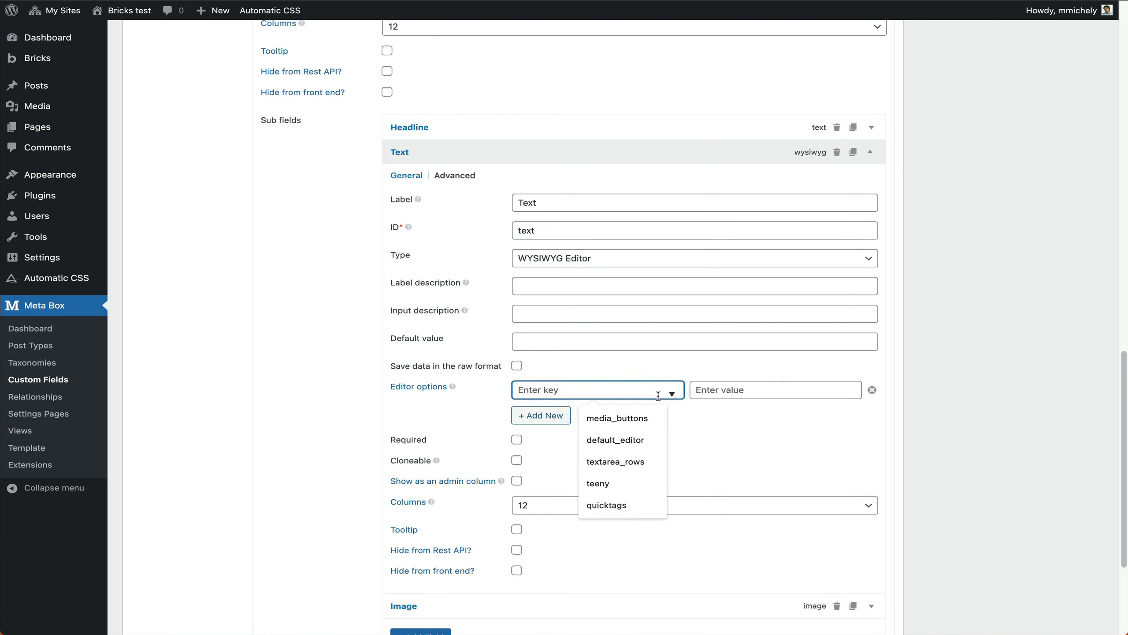
click(641, 414)
click(731, 389)
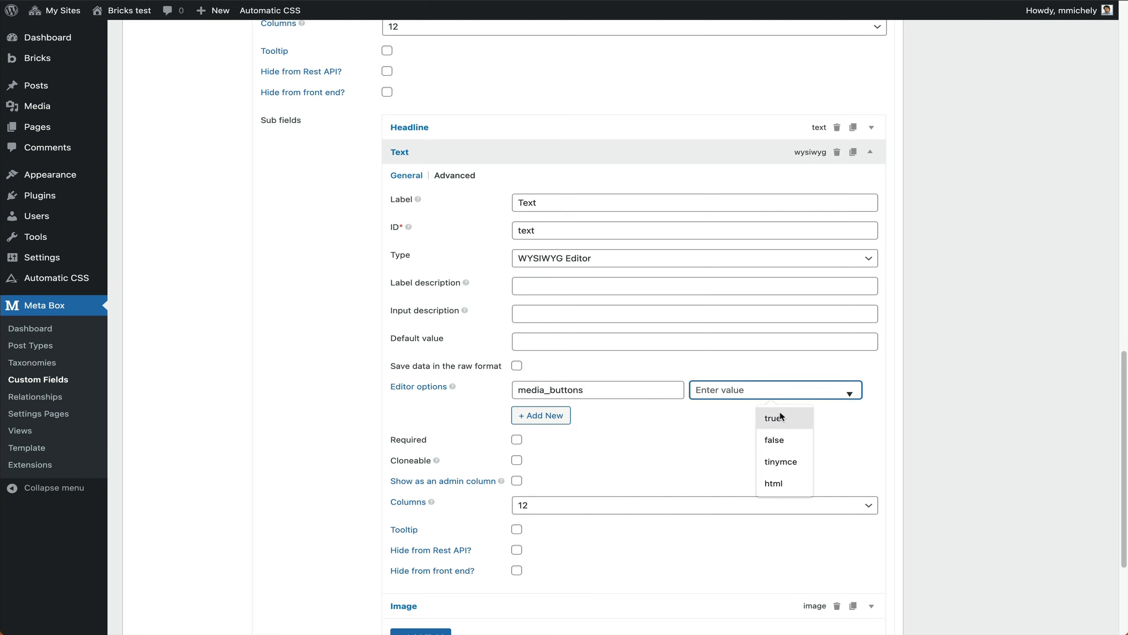
click(801, 431)
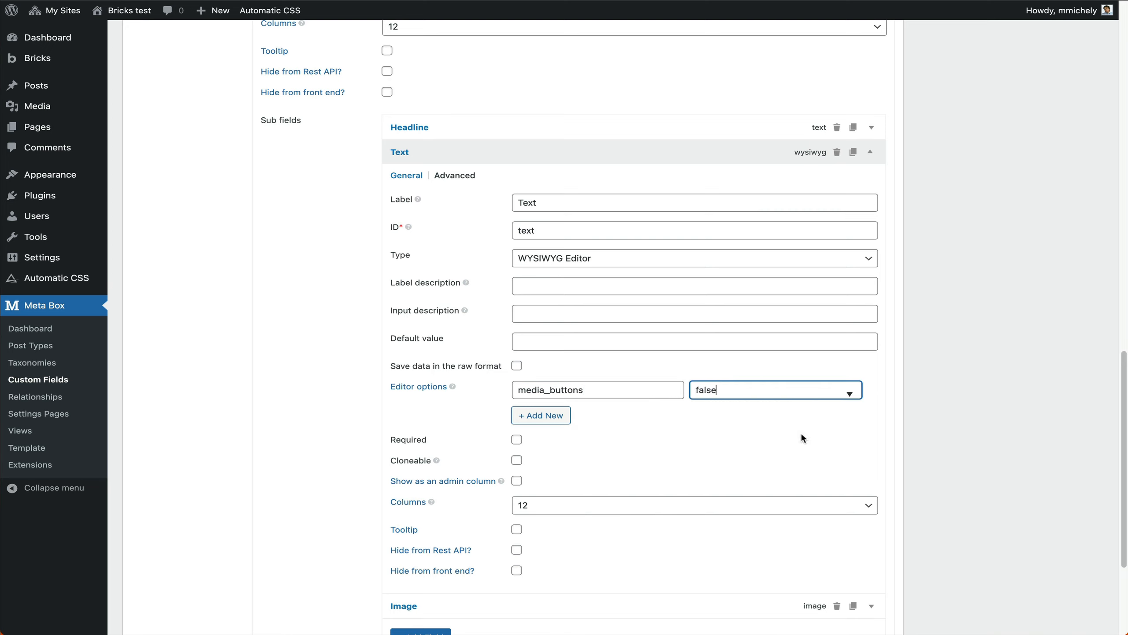
- Add a second editor option to the Text sub field with the key textarea_rows set to 4
click(541, 415)
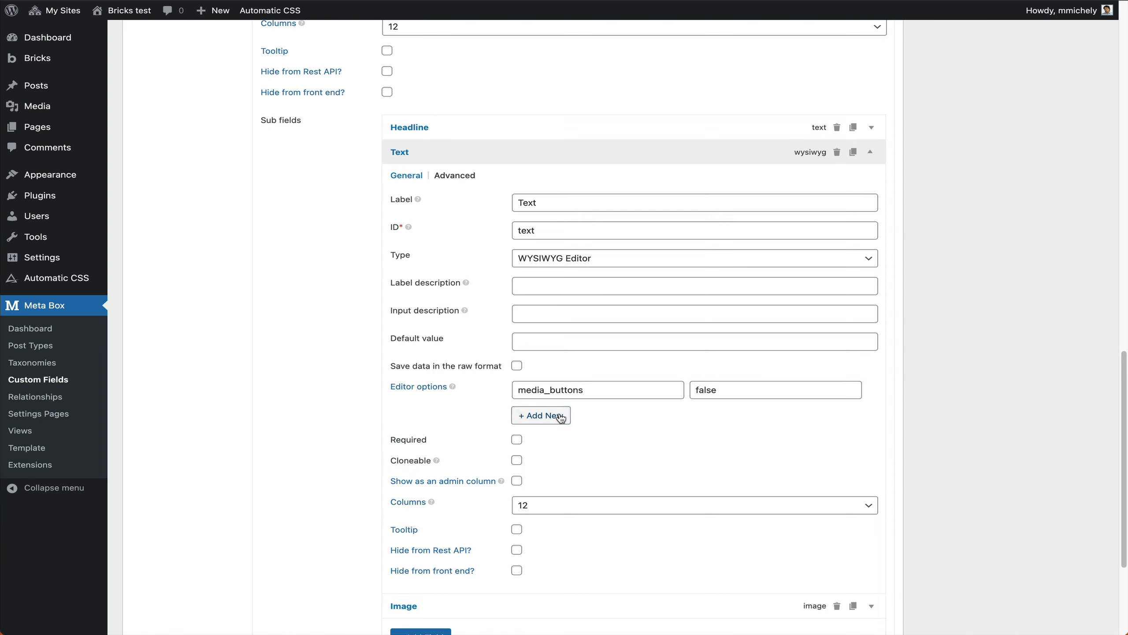
click(577, 415)
click(639, 486)
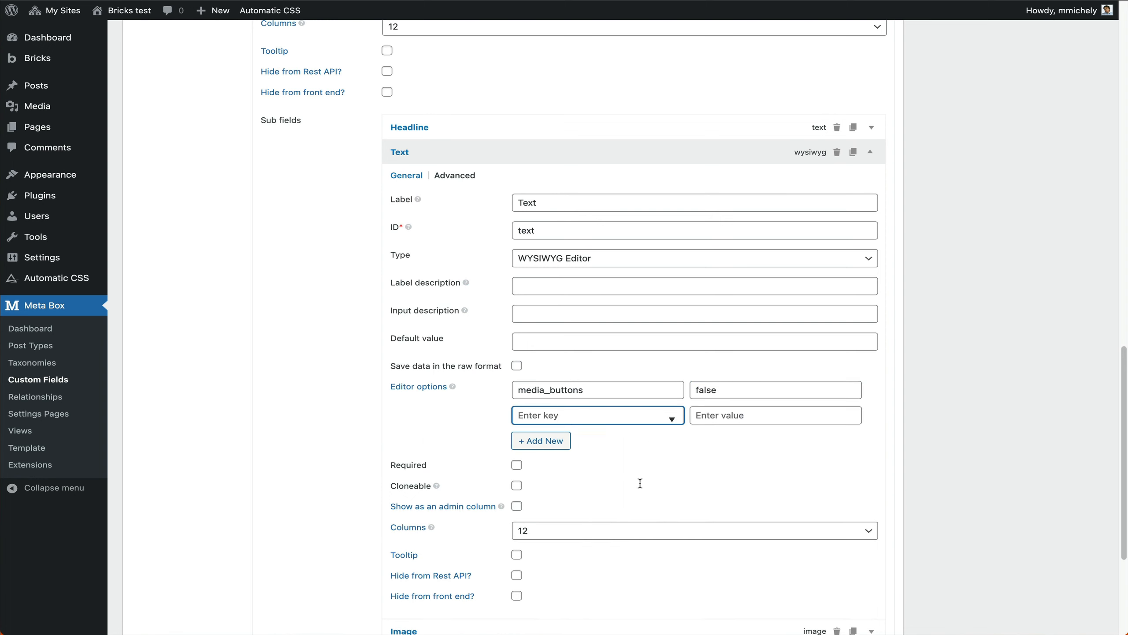
click(753, 422)
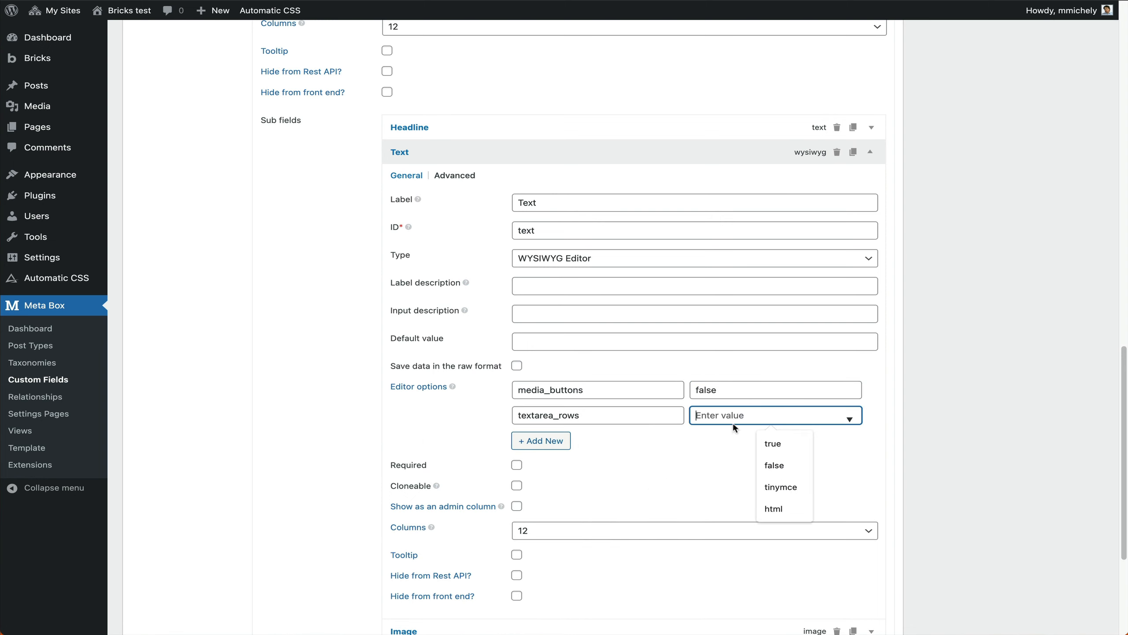
text(4)
click(712, 440)
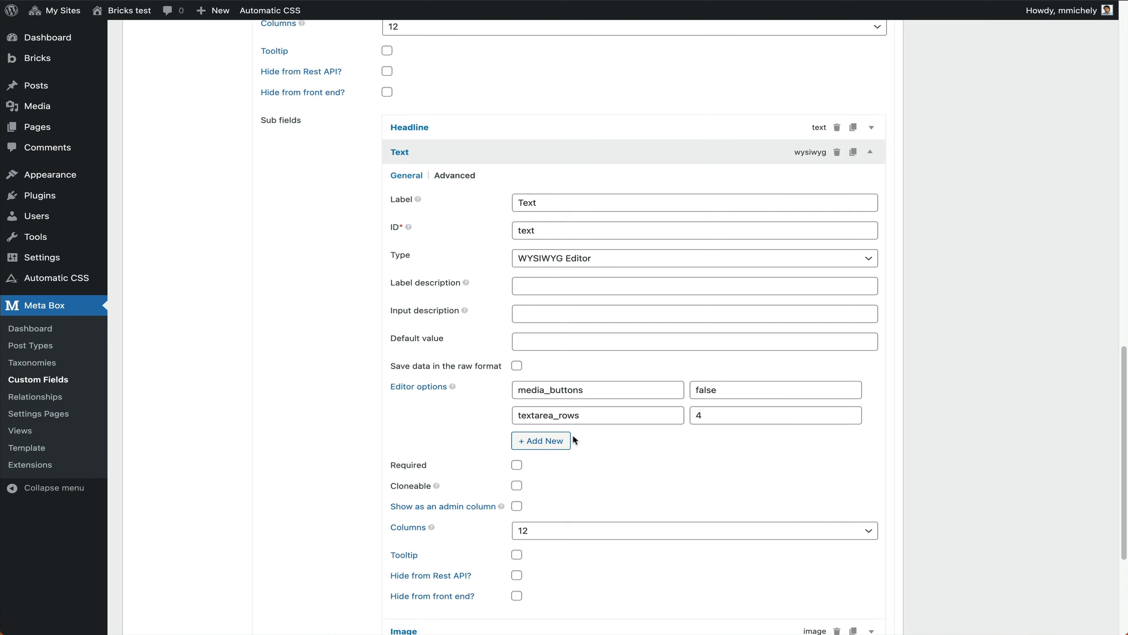
click(540, 441)
click(617, 442)
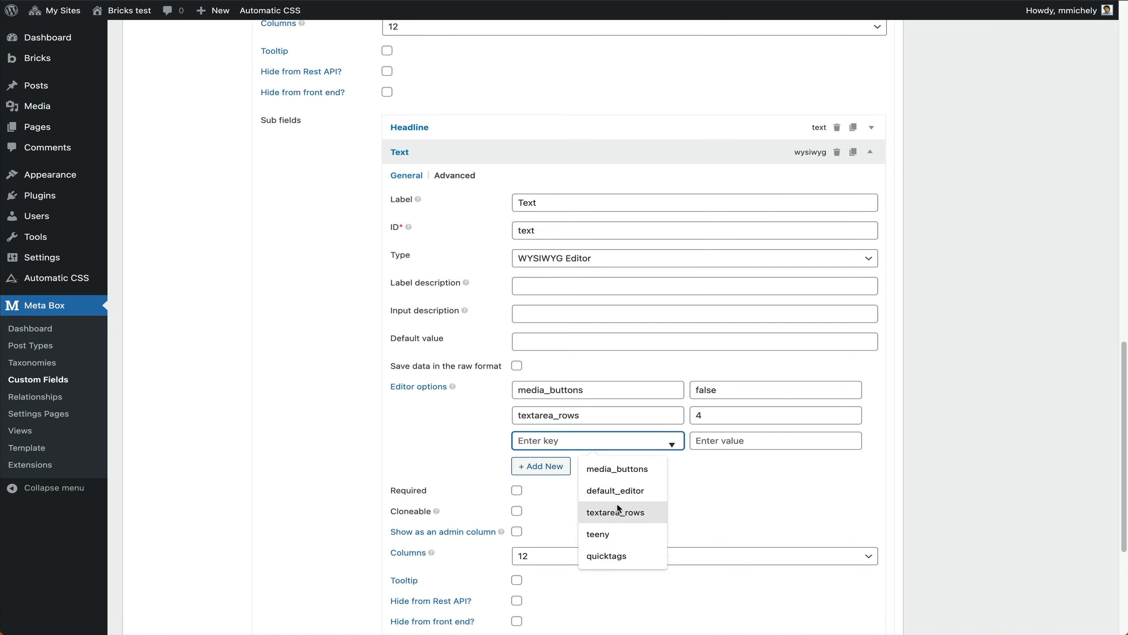
click(712, 467)
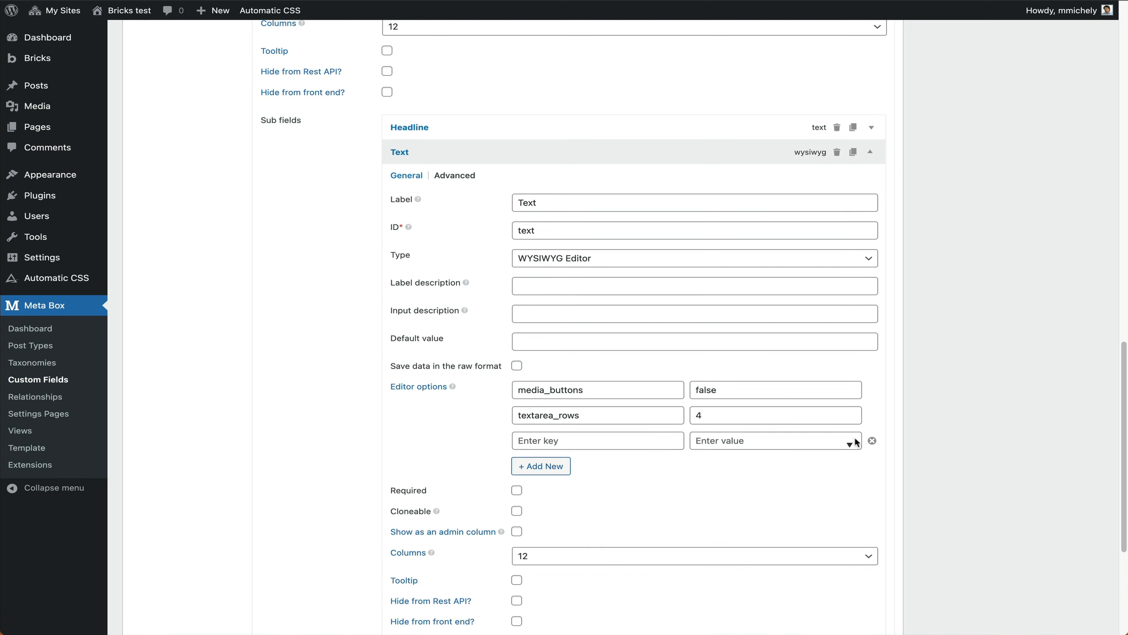
- Update the Landingpage field group to save the Text sub field's editor options
scroll(950, 264, up, 20)
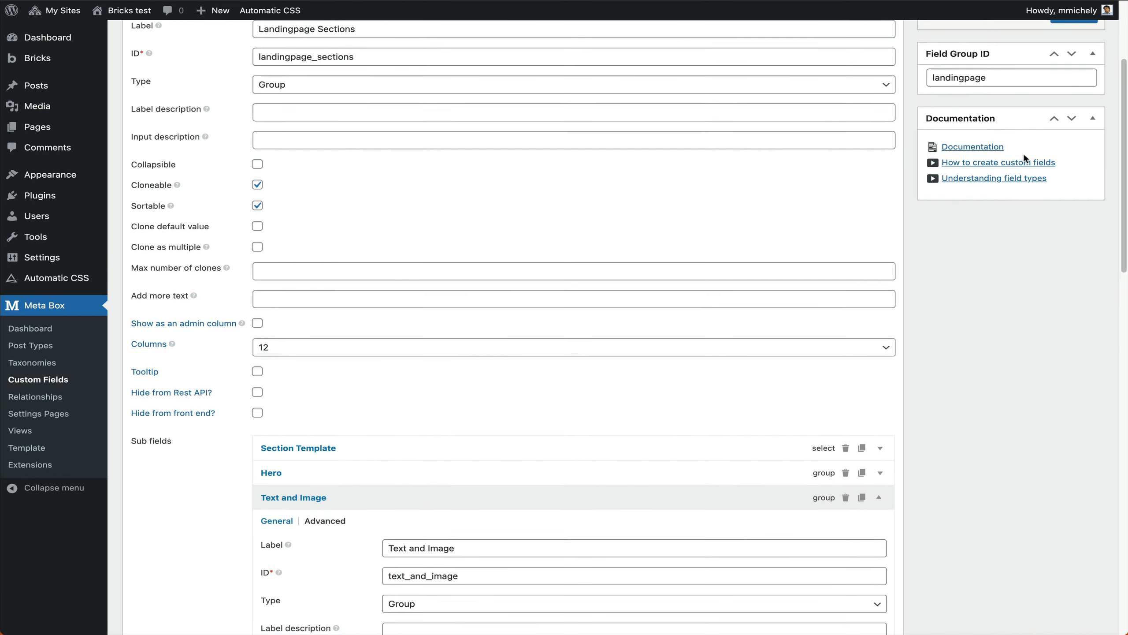
click(1074, 117)
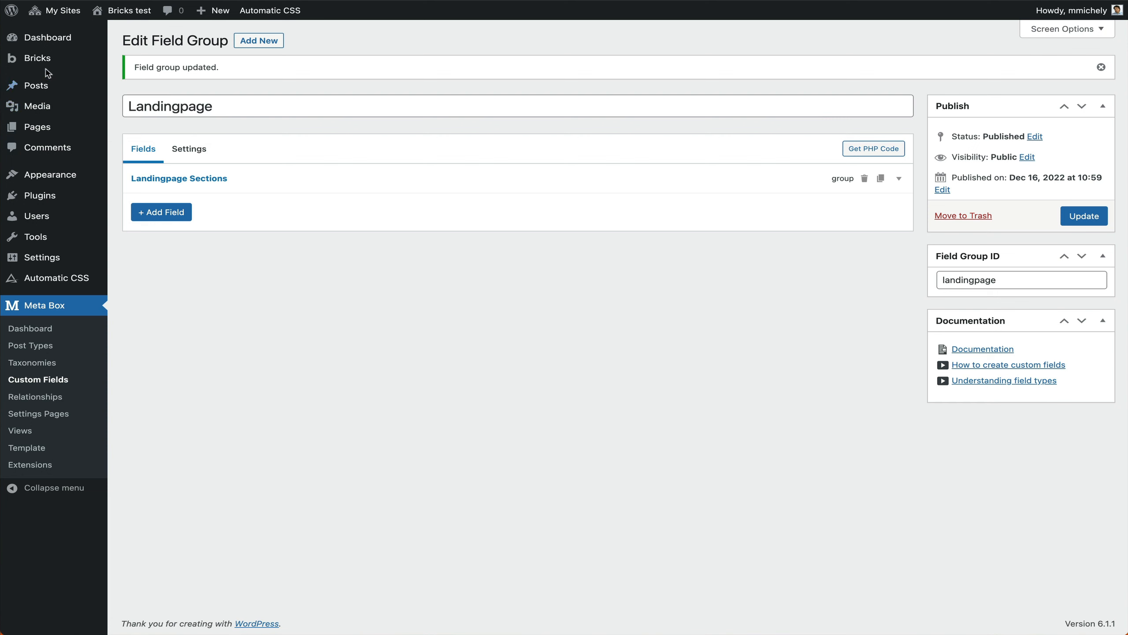
- Reopen the Flexible Landingpage page and select the Text and Image Section template to check the Text editor
click(147, 129)
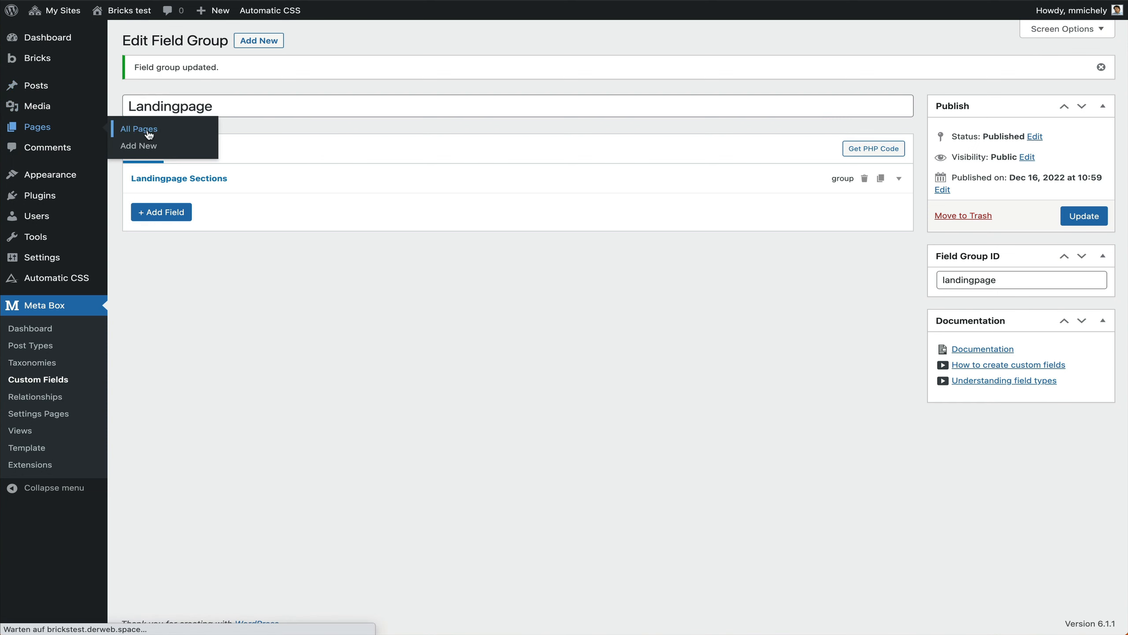
click(222, 131)
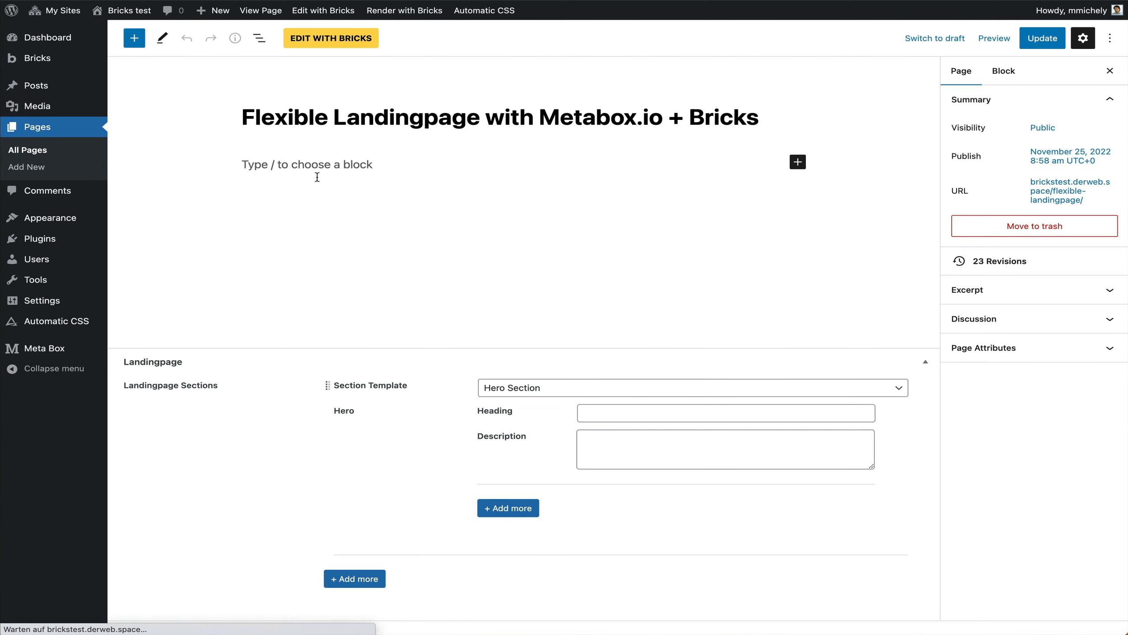
click(559, 388)
click(553, 402)
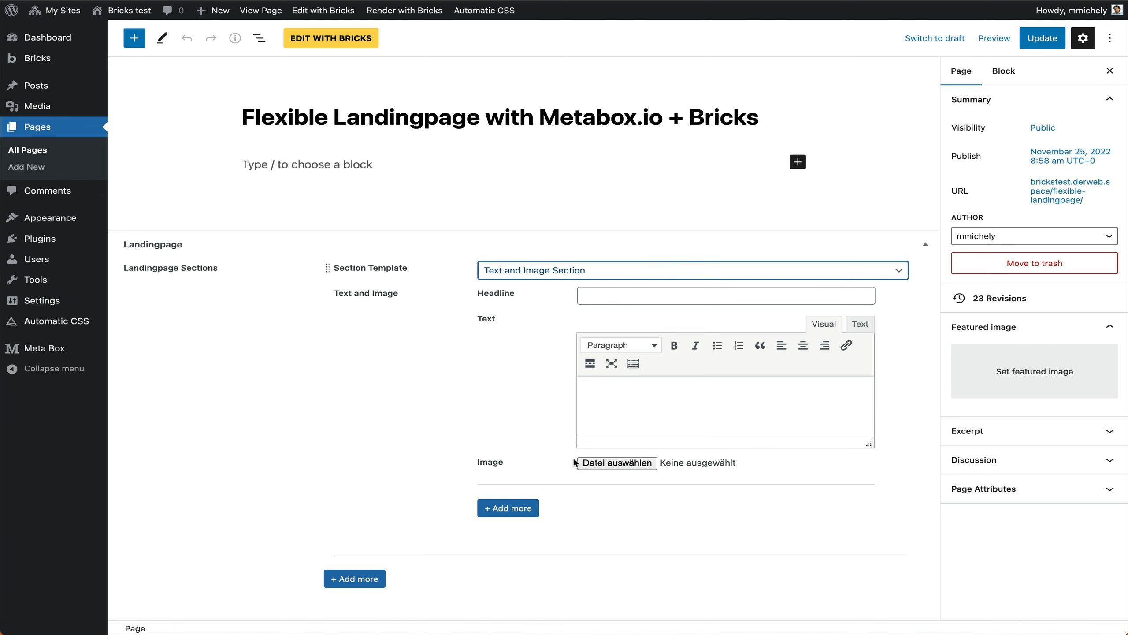
- Check how the Text and Image section's Image field selects a file, and cancel the file selection
click(602, 464)
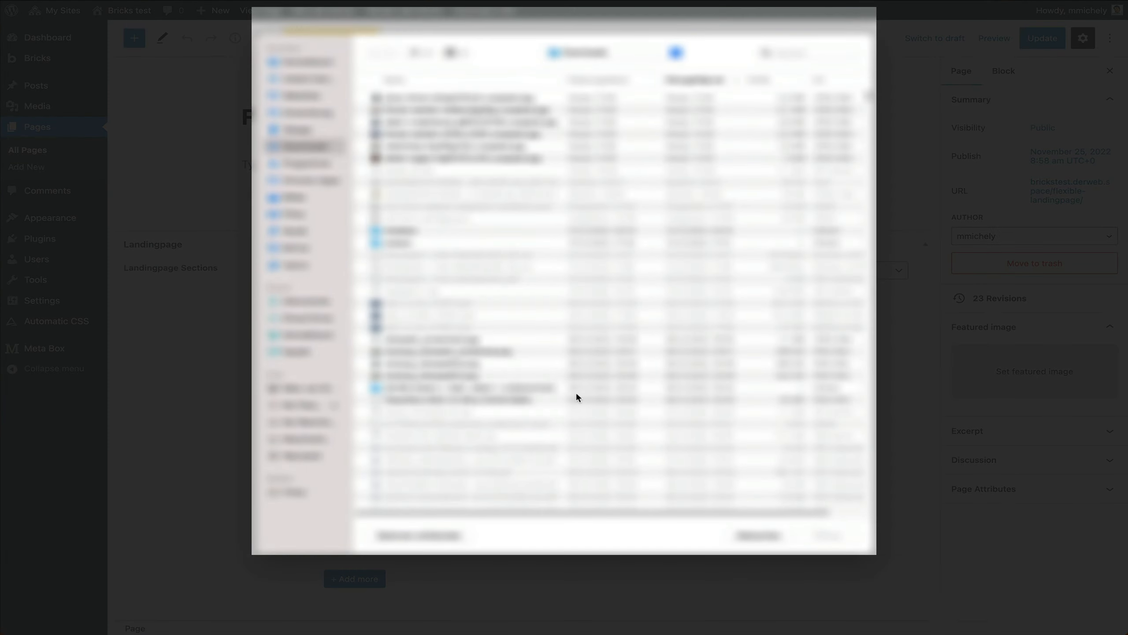
key(Escape)
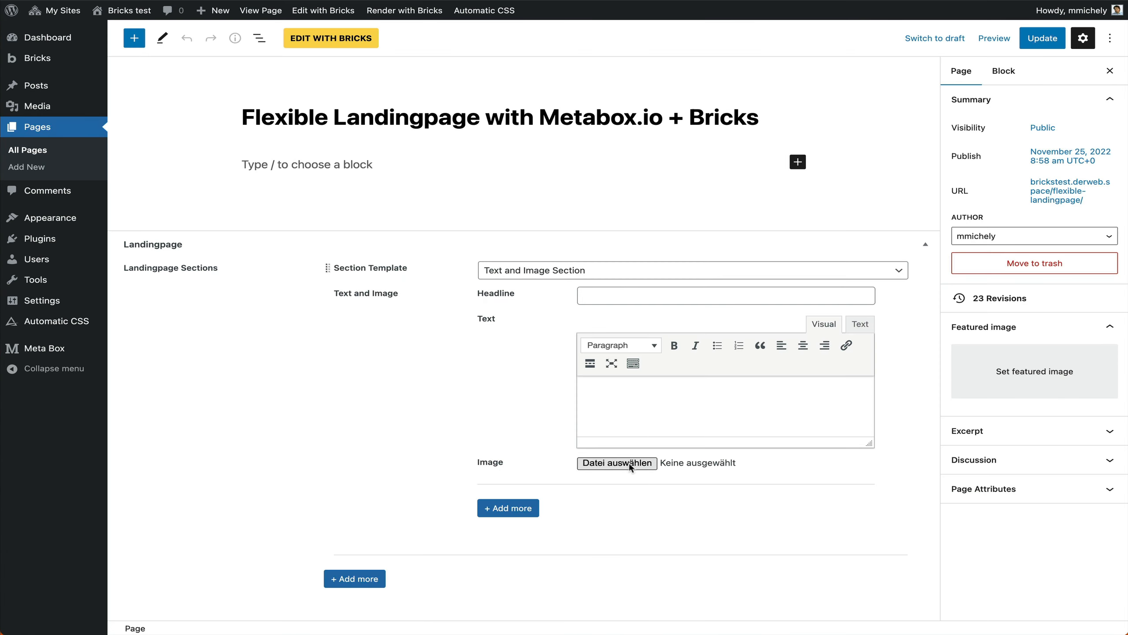
click(628, 468)
key(Escape)
- Reopen the Landingpage field group and expand its Landingpage Sections group
mouse_move(55, 347)
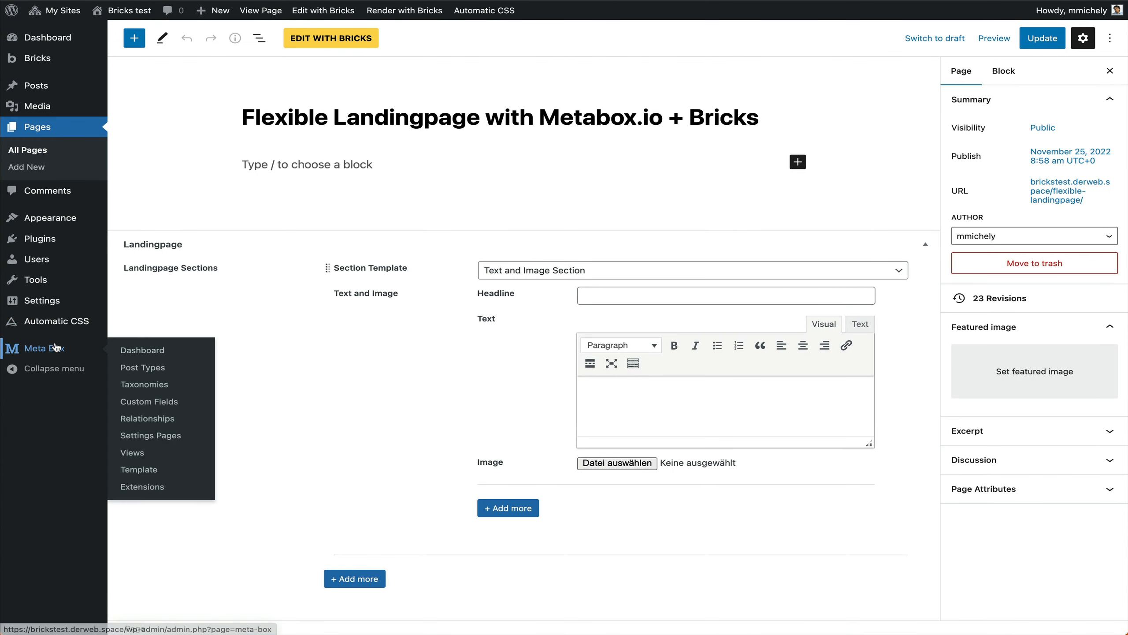
click(169, 403)
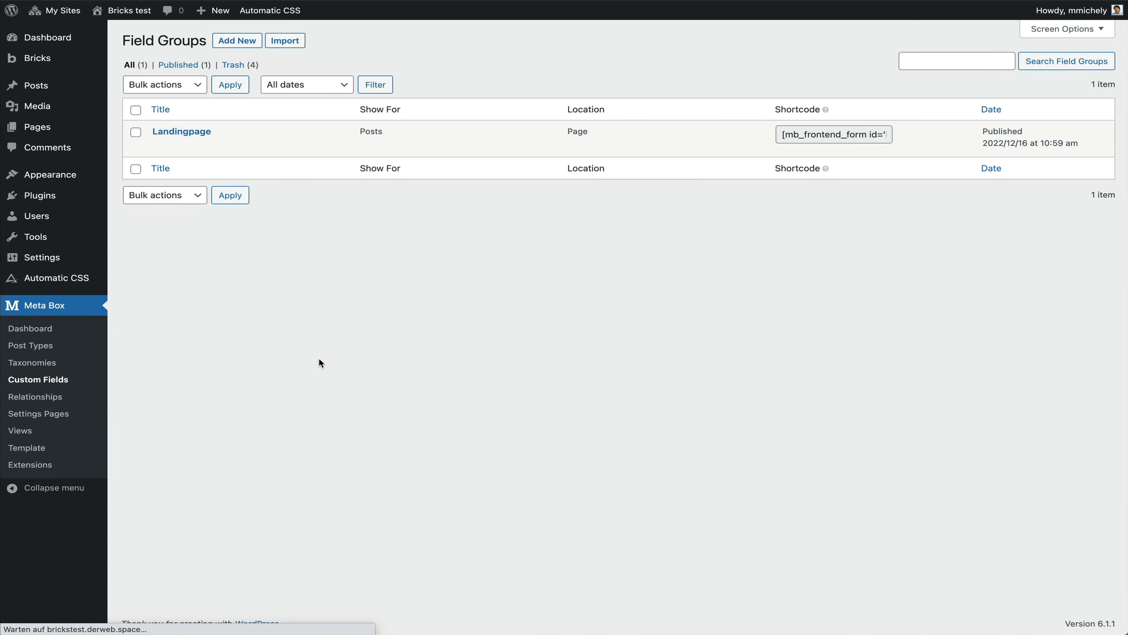
click(188, 132)
click(194, 147)
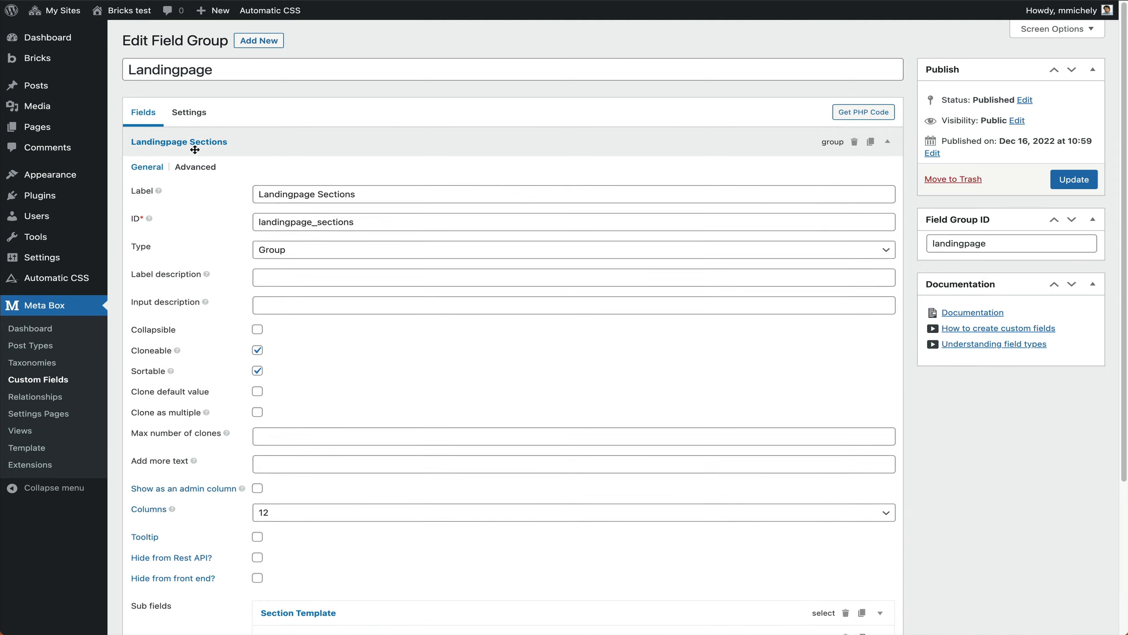
- Change the type of the Image sub field in the Text and Image group to Single Image
scroll(231, 249, down, 5)
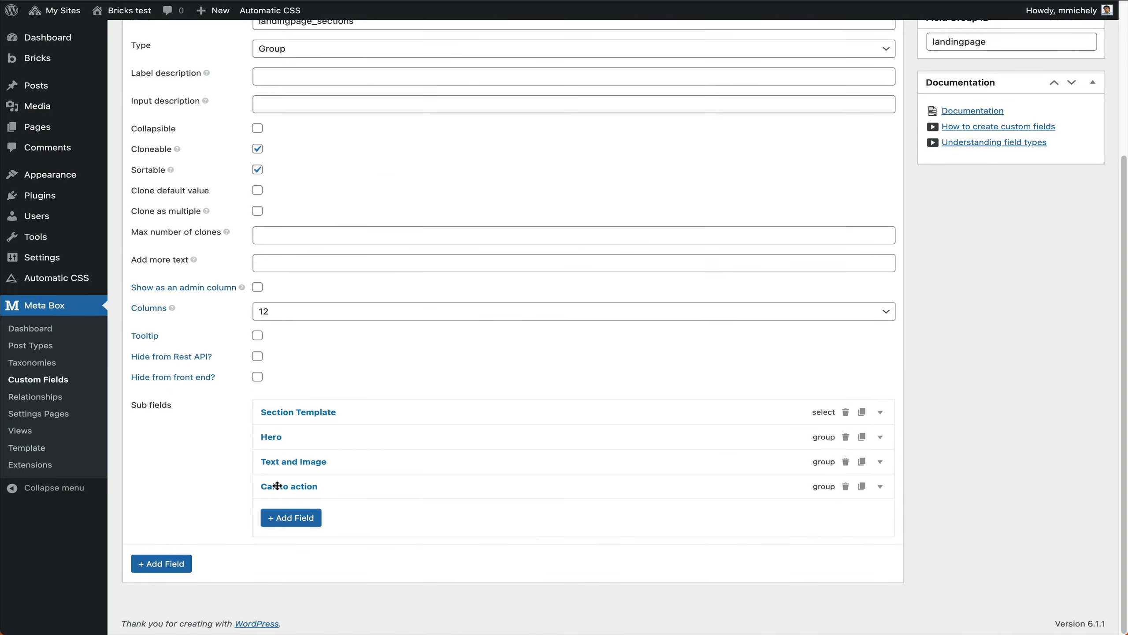
click(289, 461)
scroll(328, 460, down, 10)
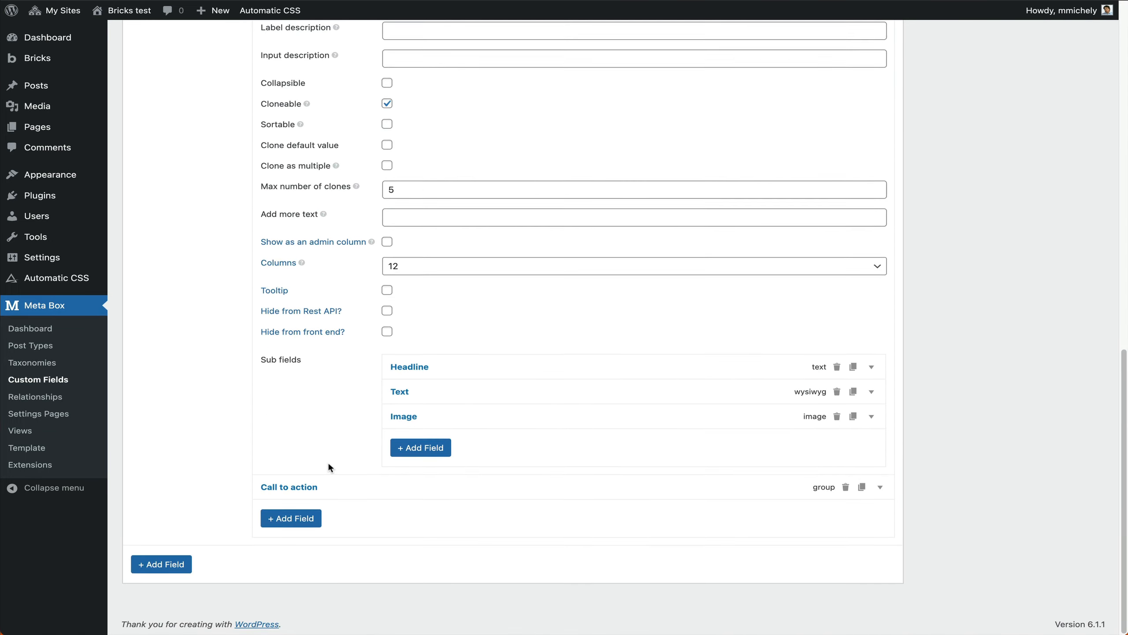
click(397, 416)
scroll(369, 417, down, 7)
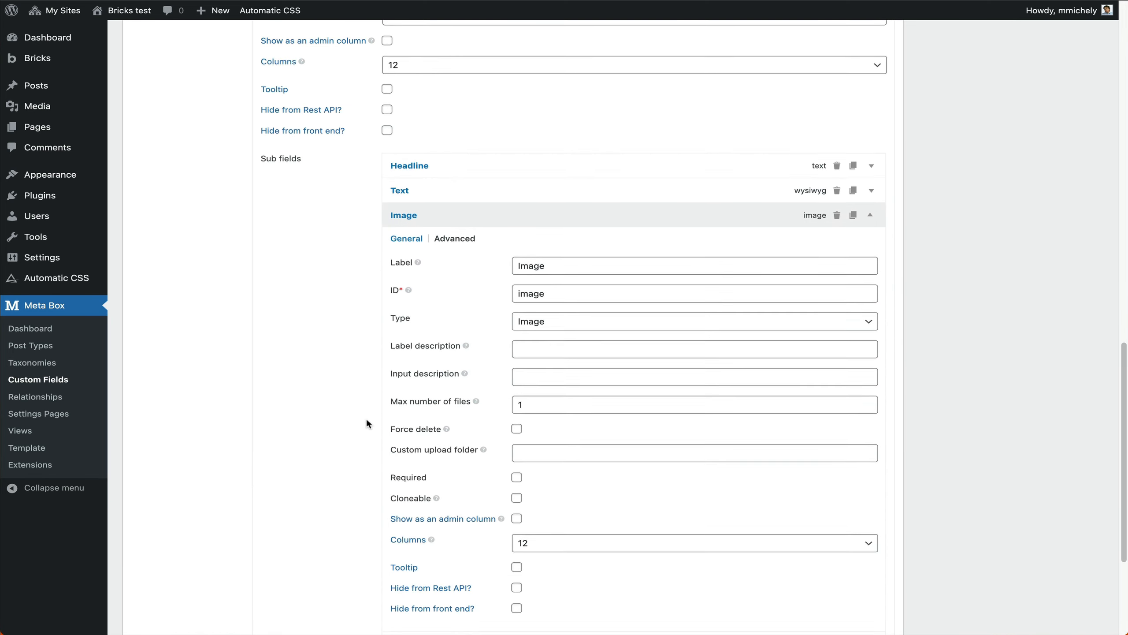
click(540, 225)
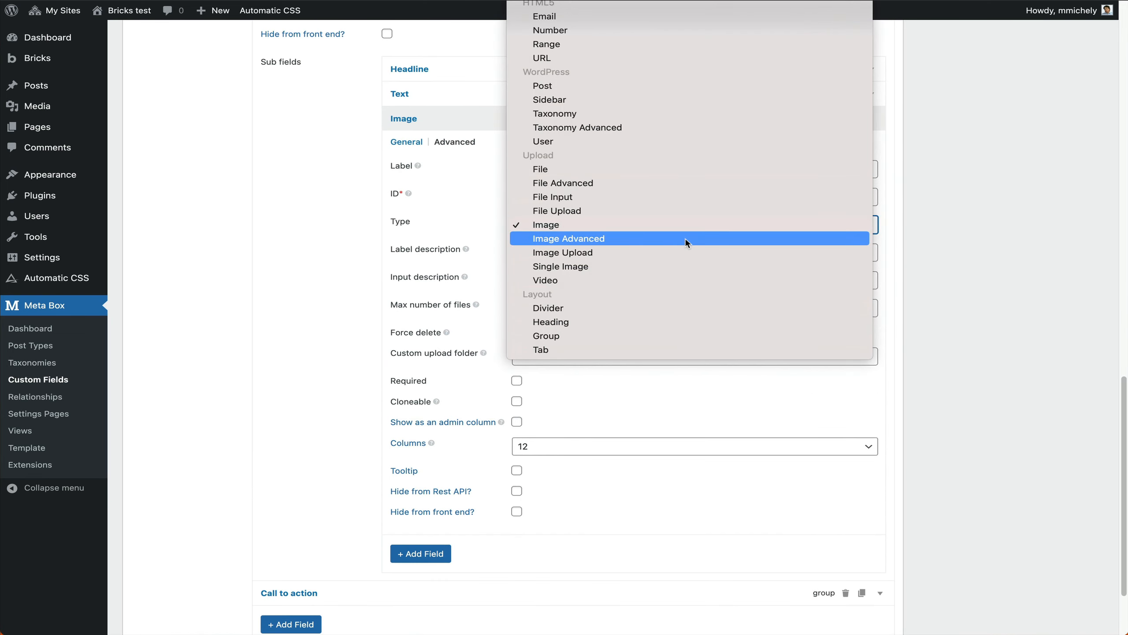
click(580, 266)
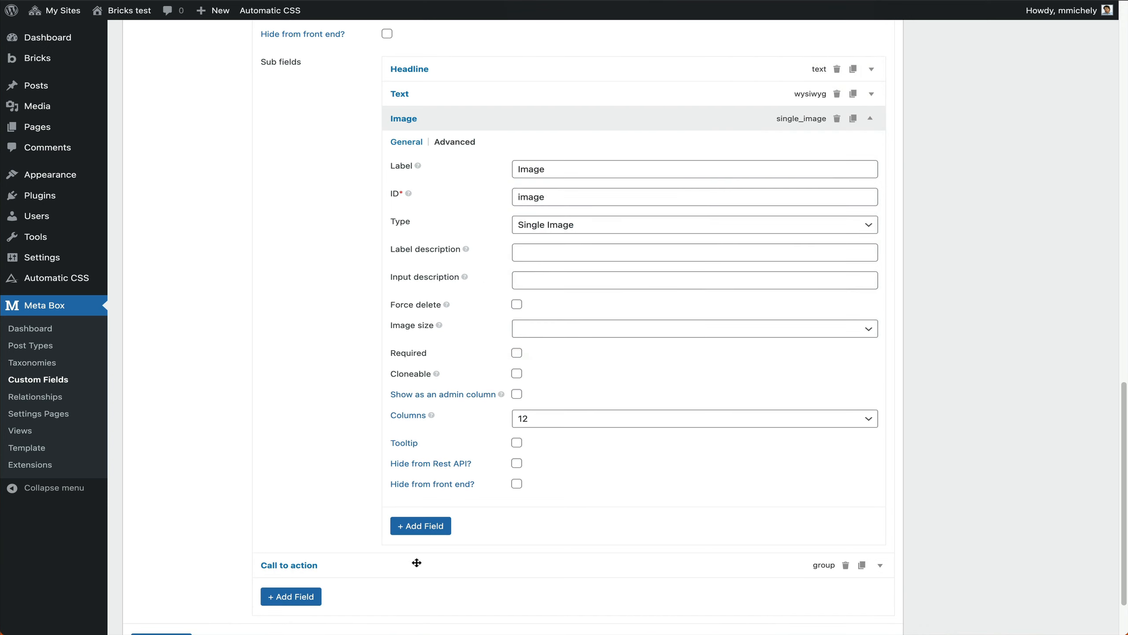
- Change the Call to action group's Image sub field to the Single Image type and update the field group
click(306, 564)
scroll(314, 547, down, 10)
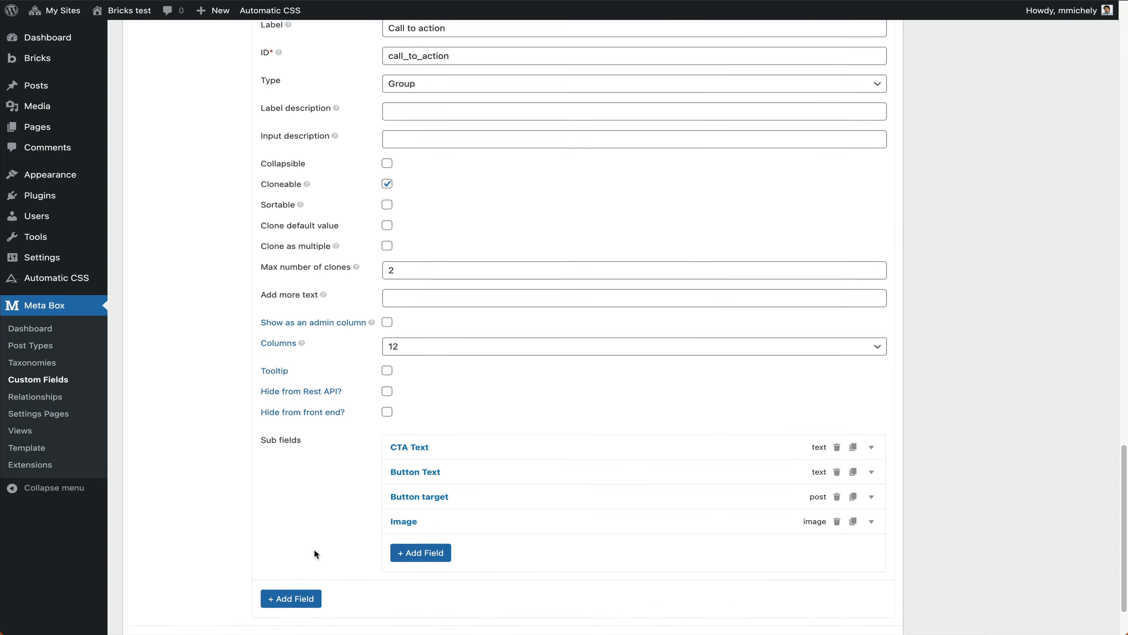
click(391, 520)
scroll(409, 512, down, 8)
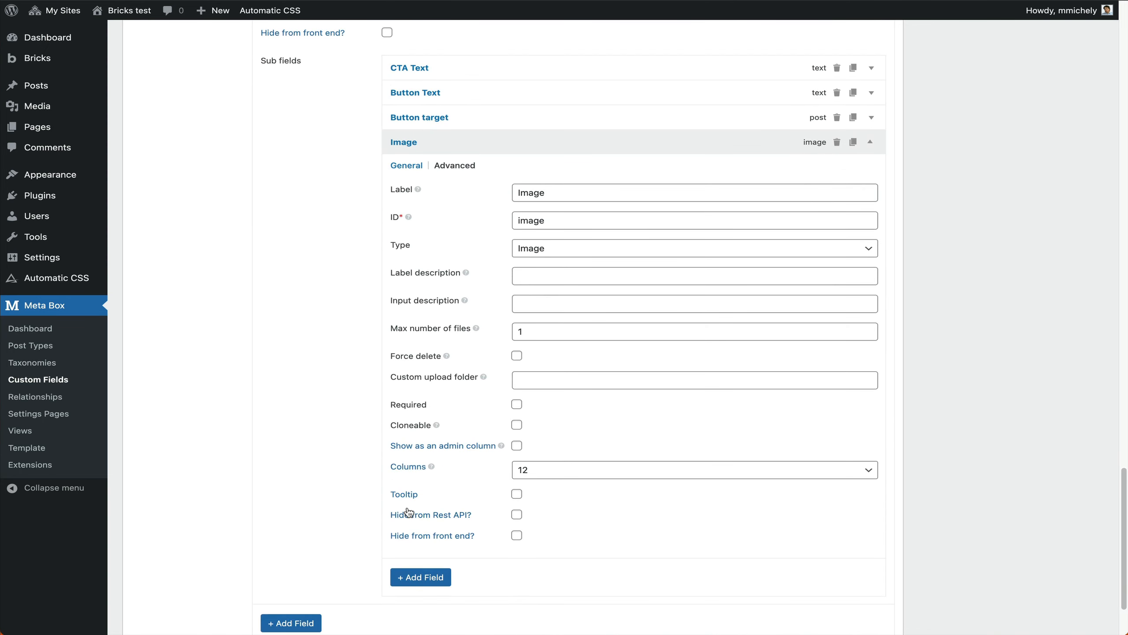
click(553, 250)
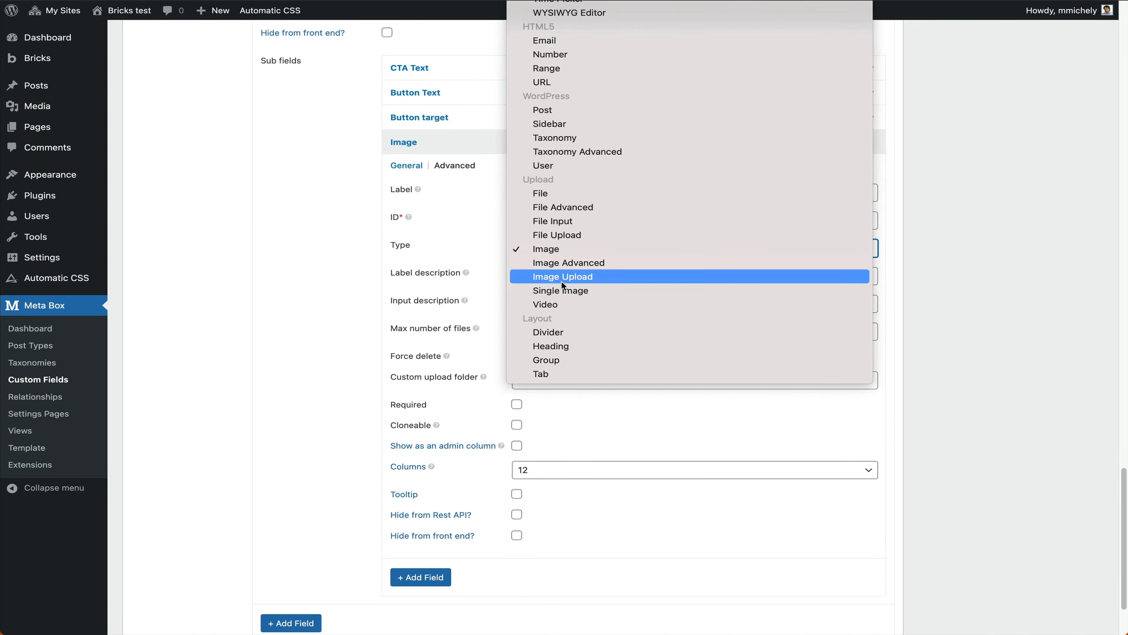
click(605, 294)
scroll(924, 306, up, 15)
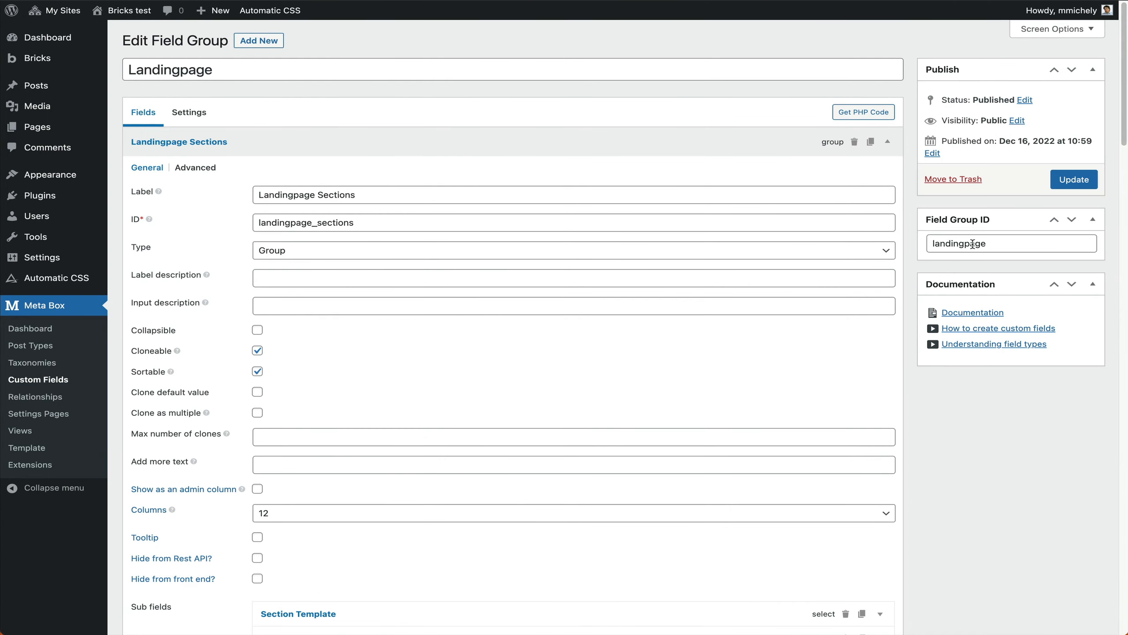
click(1052, 179)
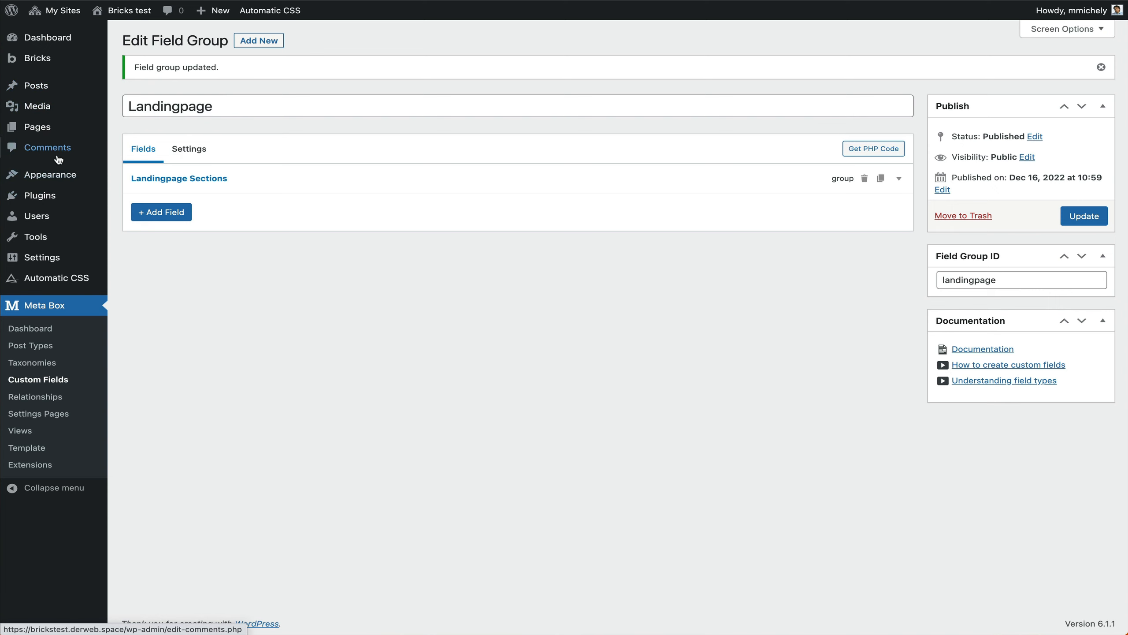
- Reopen the Flexible Landingpage page and fill the Hero section with heading "This is the Heading of the Hero" and a description starting "Sed posuere consectetur est at lobortis."
mouse_move(57, 137)
click(129, 130)
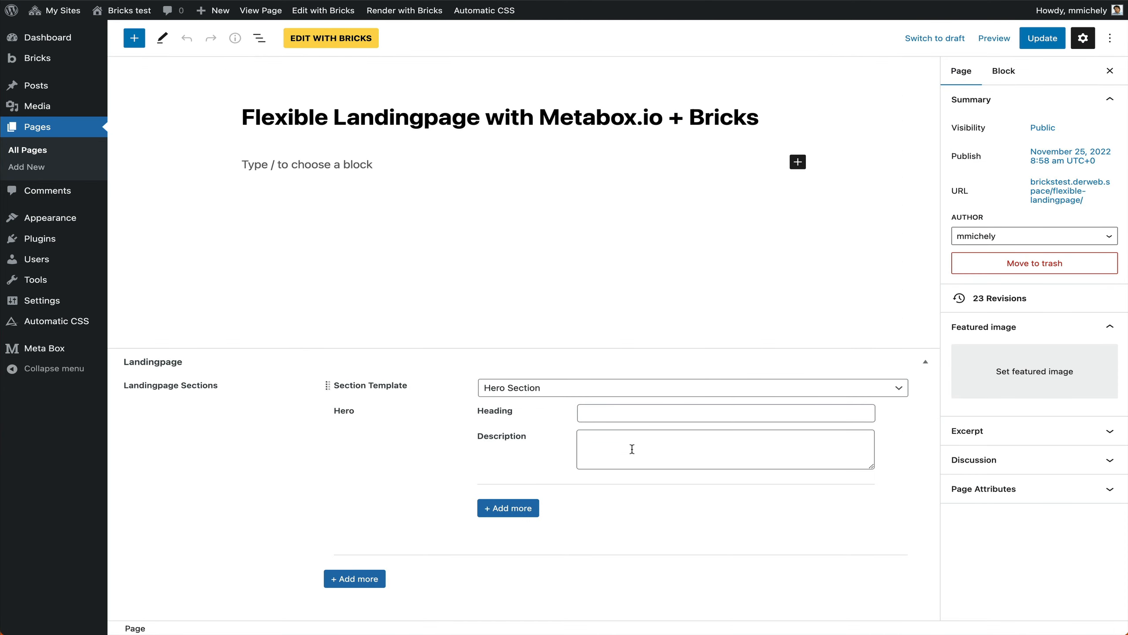
click(602, 408)
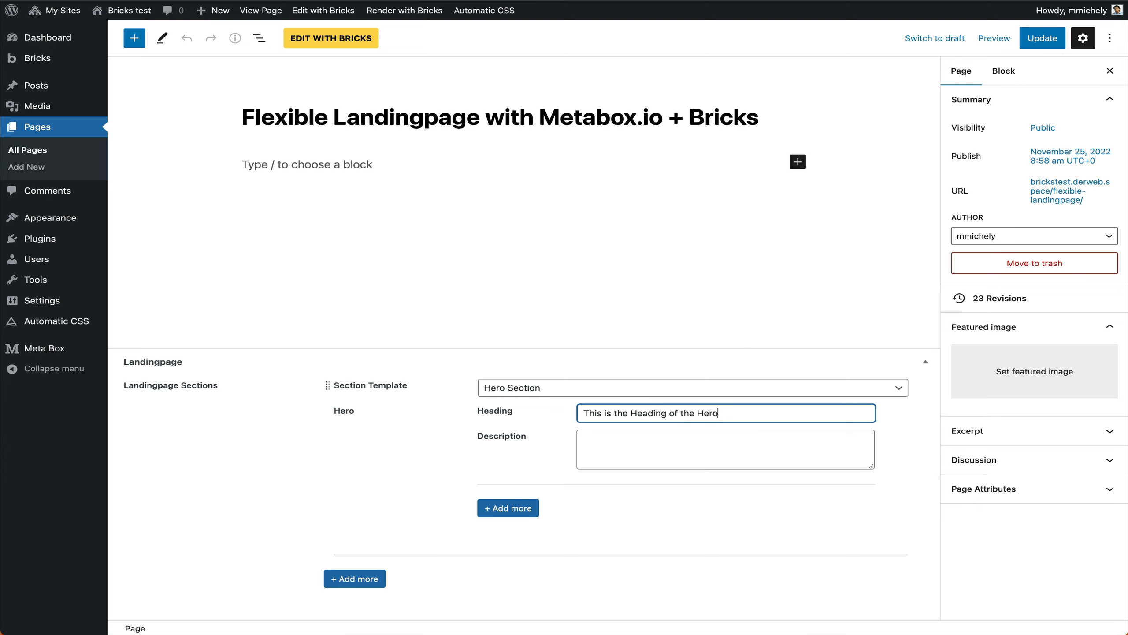
click(788, 456)
text(Sed posuere consectetur est at lobortis. Aenean eu leo quam. Pellentesque ornare sem lacinia quam venenatis vestibulum.)
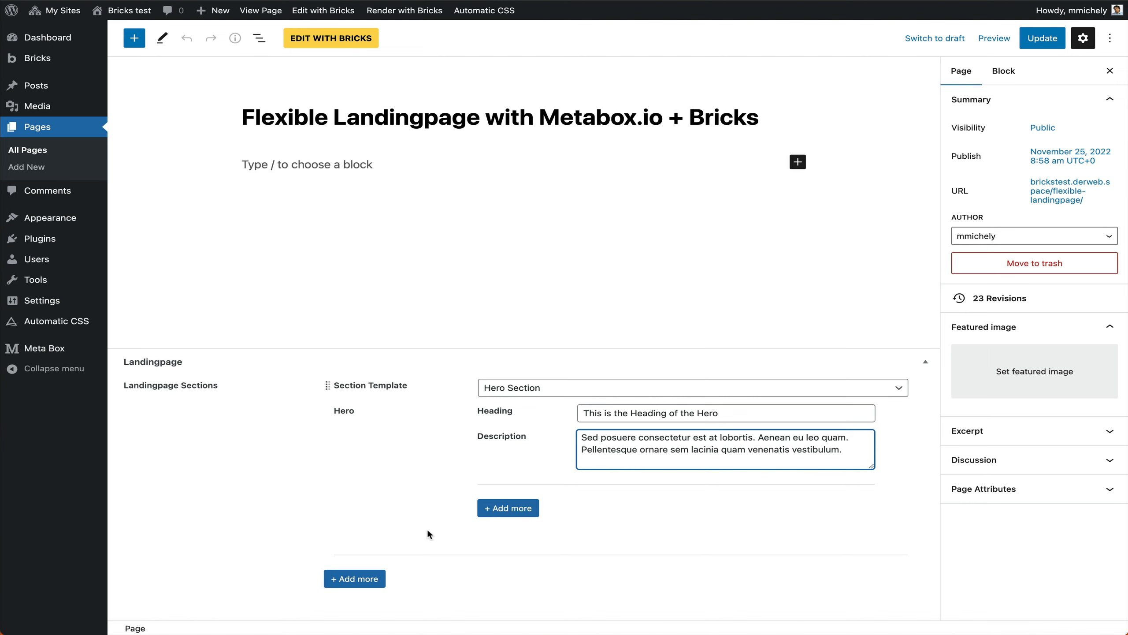
- Add a second landing page section using the Text and Image Section template
click(354, 578)
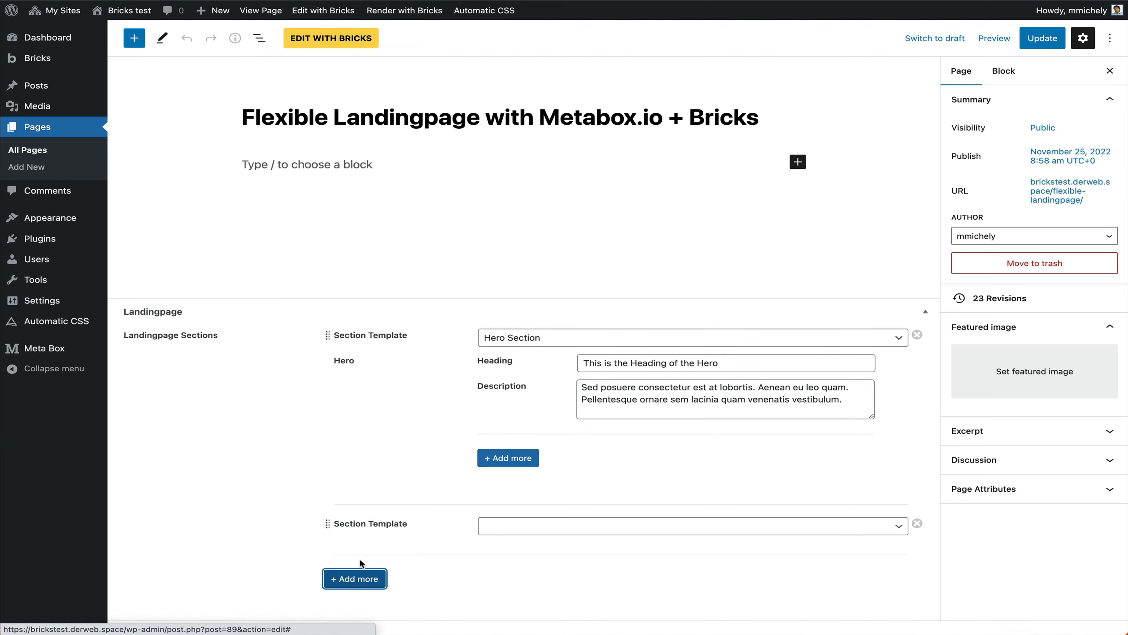
click(508, 528)
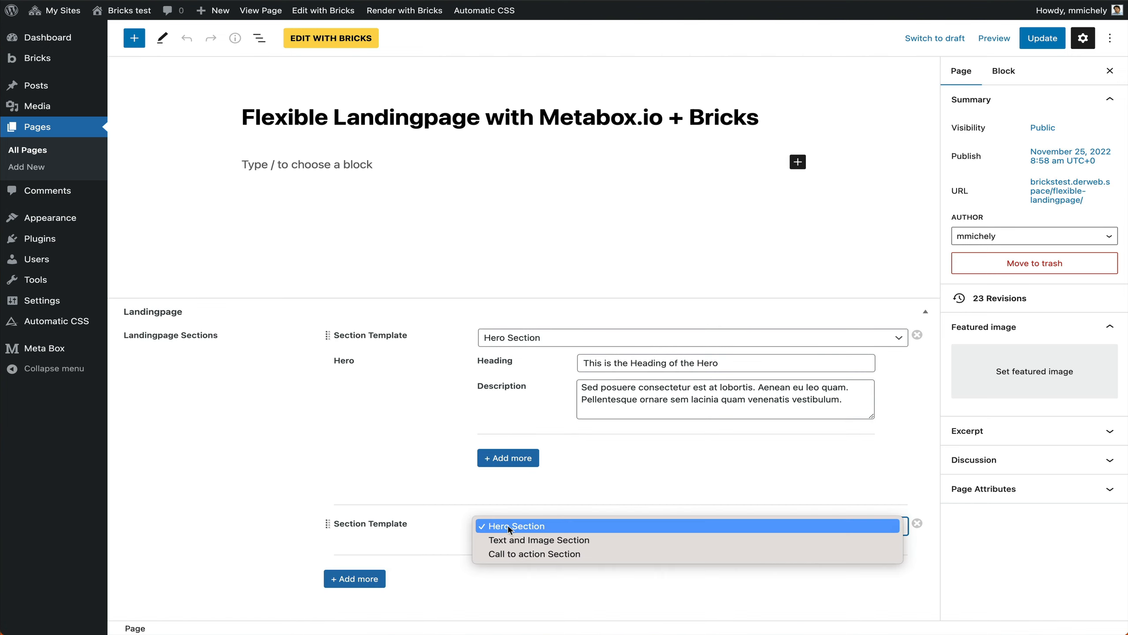
click(558, 547)
scroll(405, 494, down, 6)
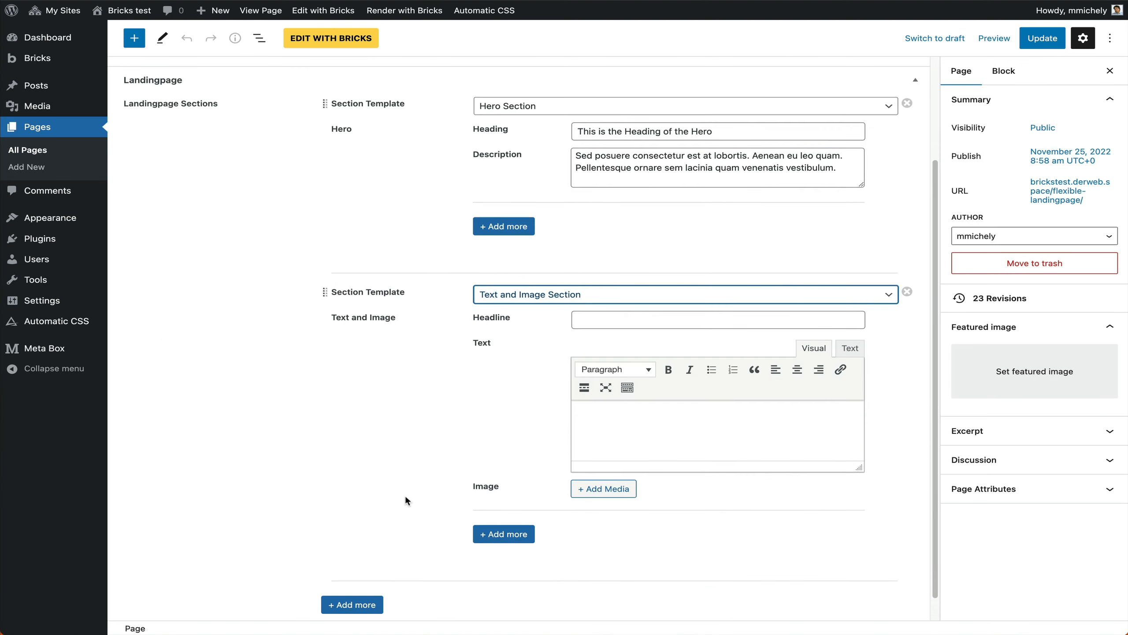
- Set the Text and Image headline to "Malesuada Tristique Justo" and paste the placeholder copy into its Text editor
click(623, 289)
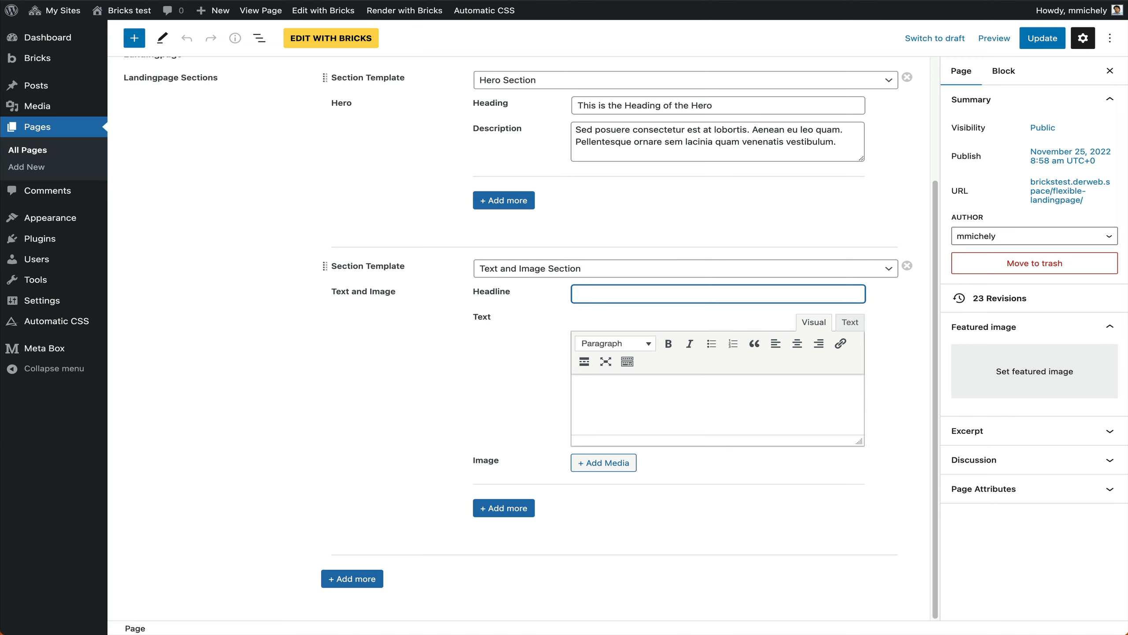
text(Malesuada Tristique Justo)
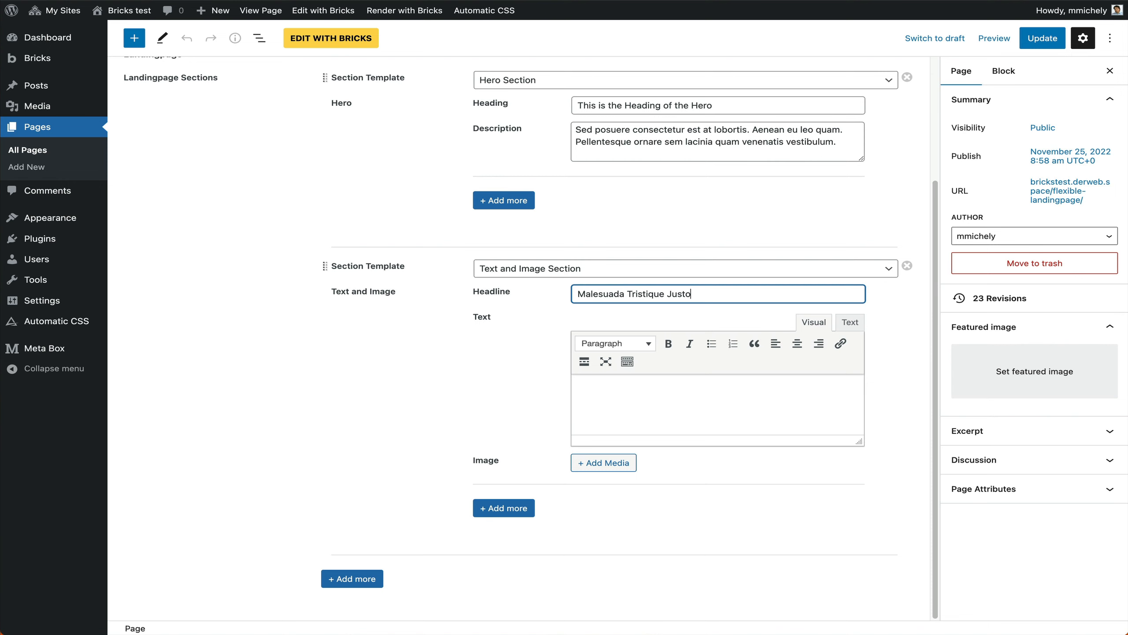
click(605, 427)
key(ctrl+v)
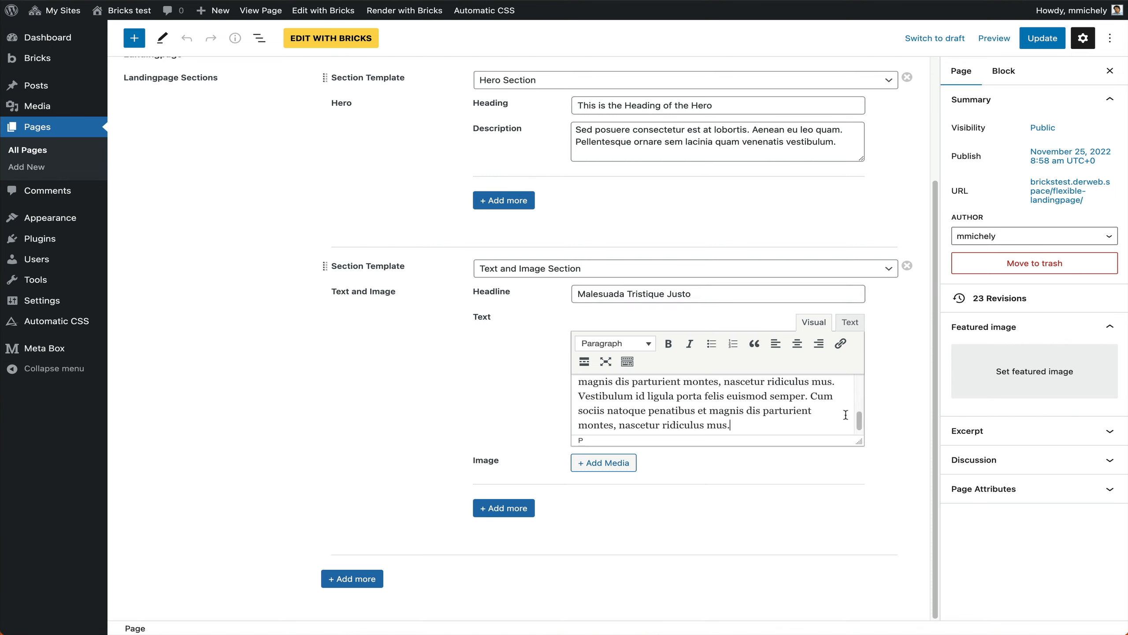
- Start a new paragraph before "Integer posuere erat a ante" in the Text and Image section's text
scroll(773, 418, up, 5)
scroll(772, 411, down, 1)
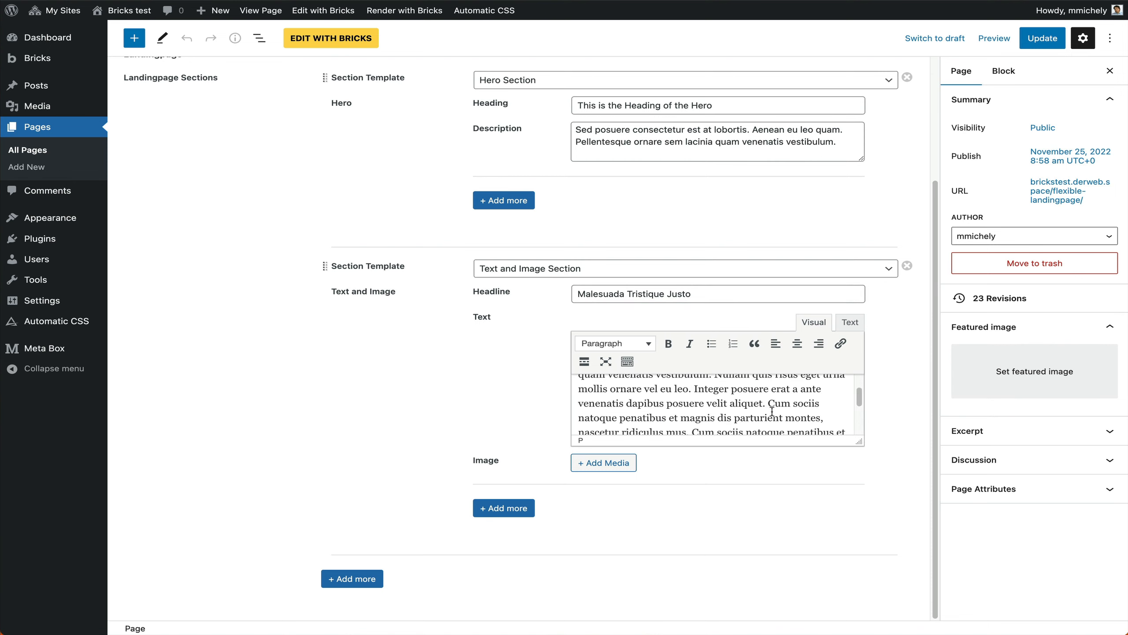
click(694, 390)
key(Return)
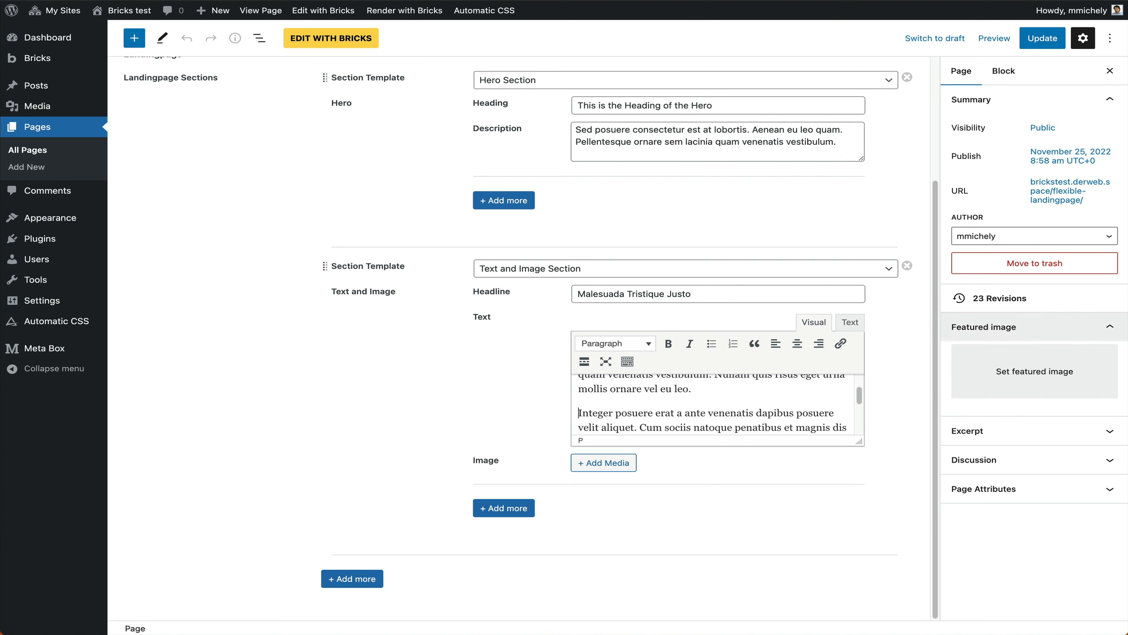
- Make the sentence "Pellentesque ornare sem lacinia quam venenatis vestibulum." bold in the first paragraph of the section's text
scroll(799, 387, up, 5)
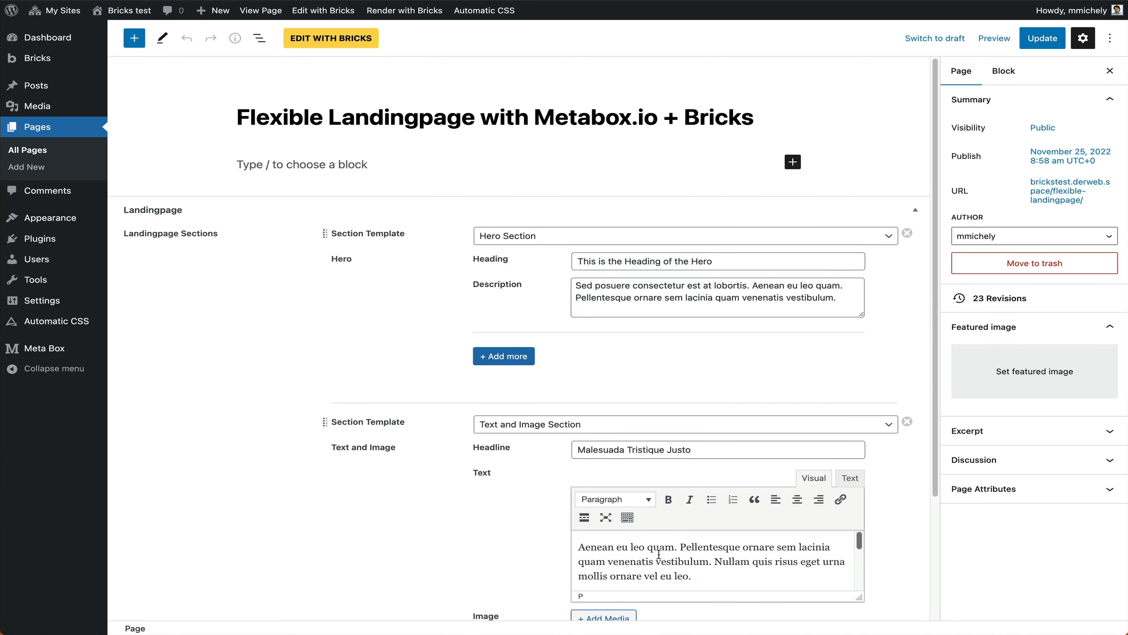
drag(681, 547, 715, 562)
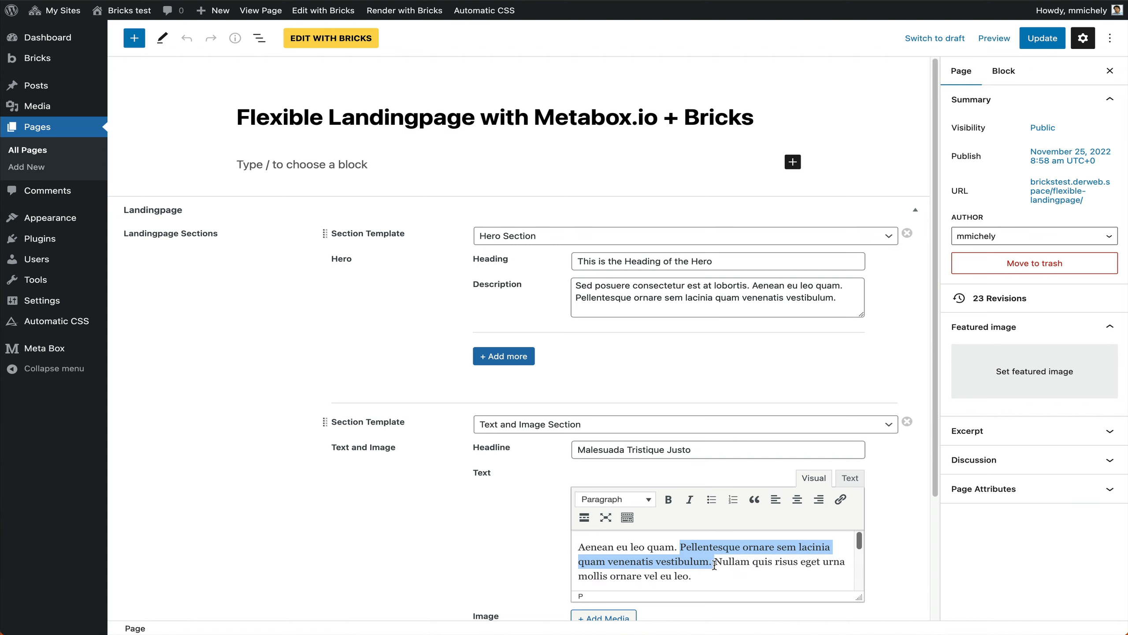
click(668, 500)
scroll(516, 507, down, 3)
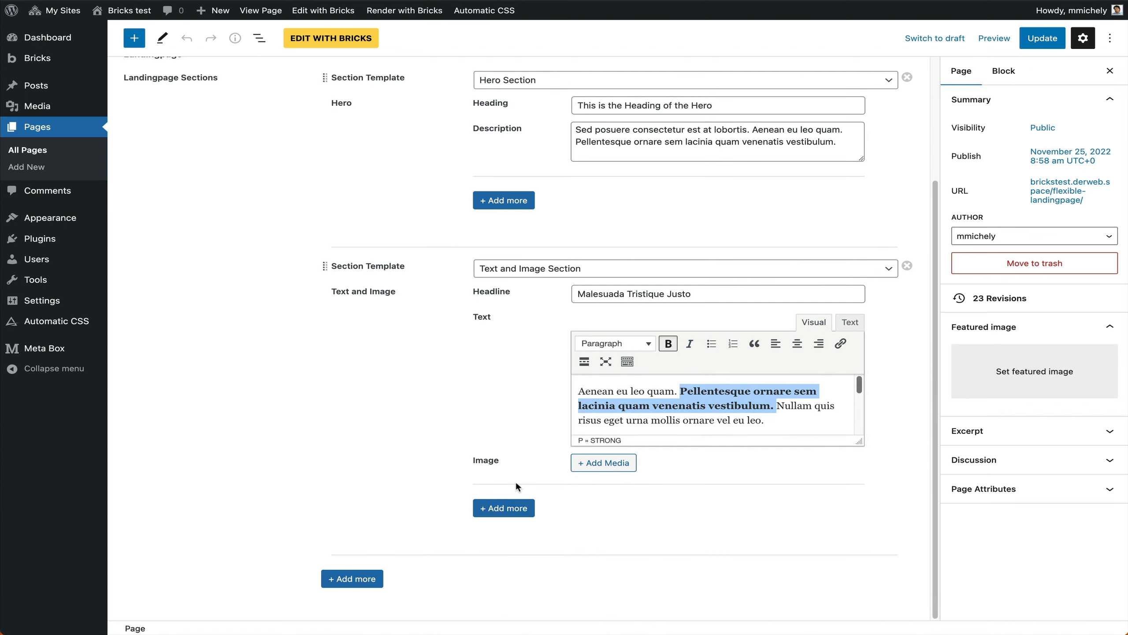
click(535, 388)
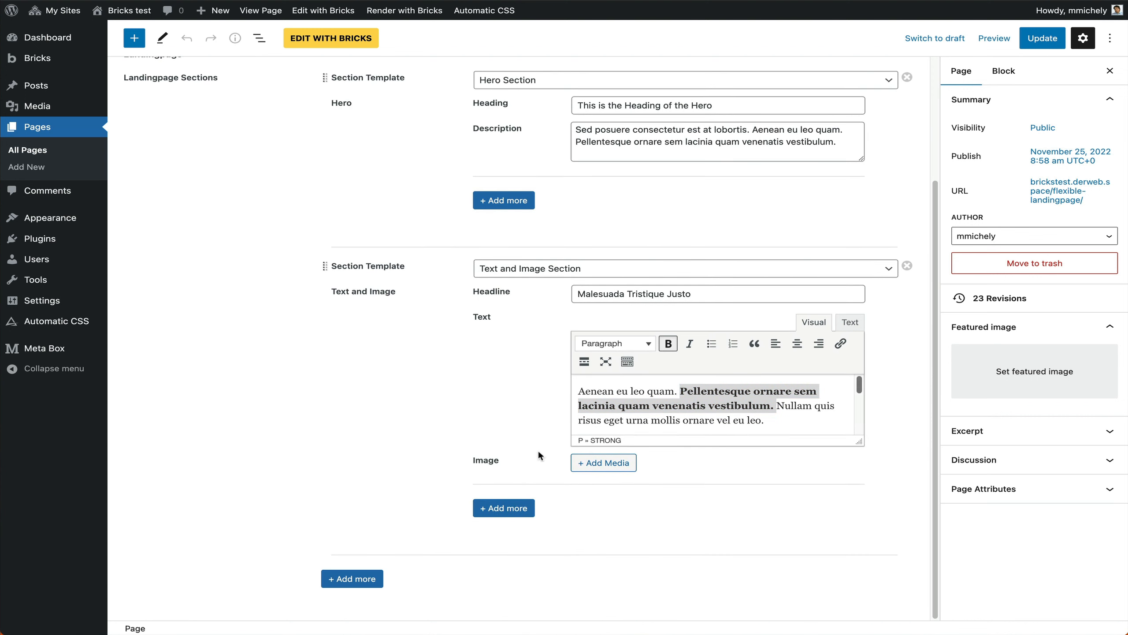
- Set the Text and Image section's image to the portrait TV tower skyline photo from the Media Library
click(600, 463)
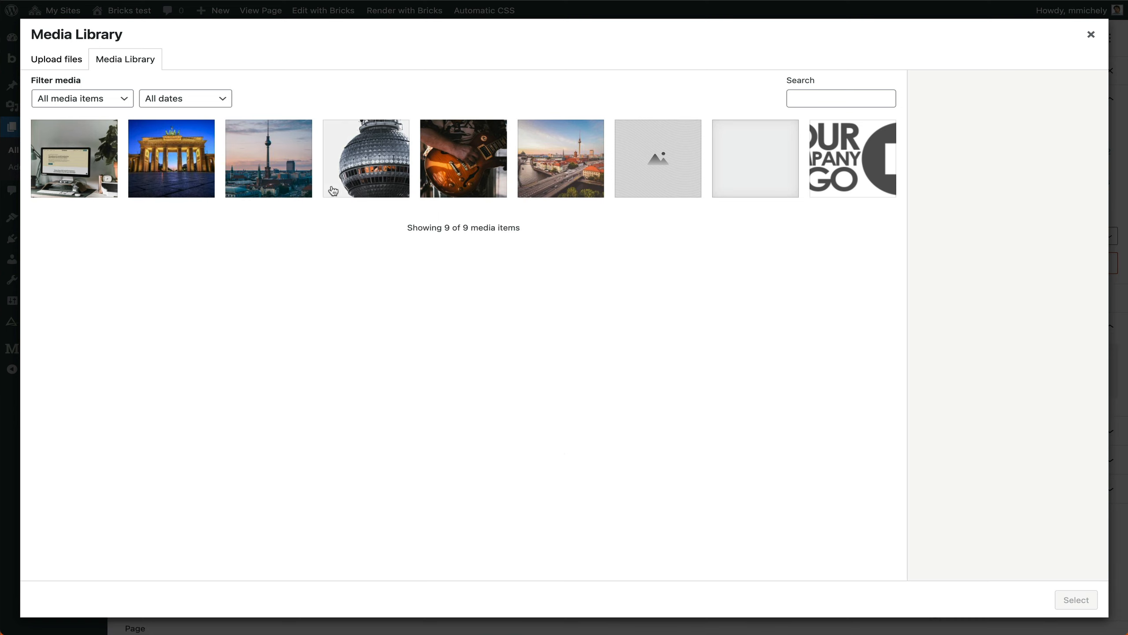
click(280, 180)
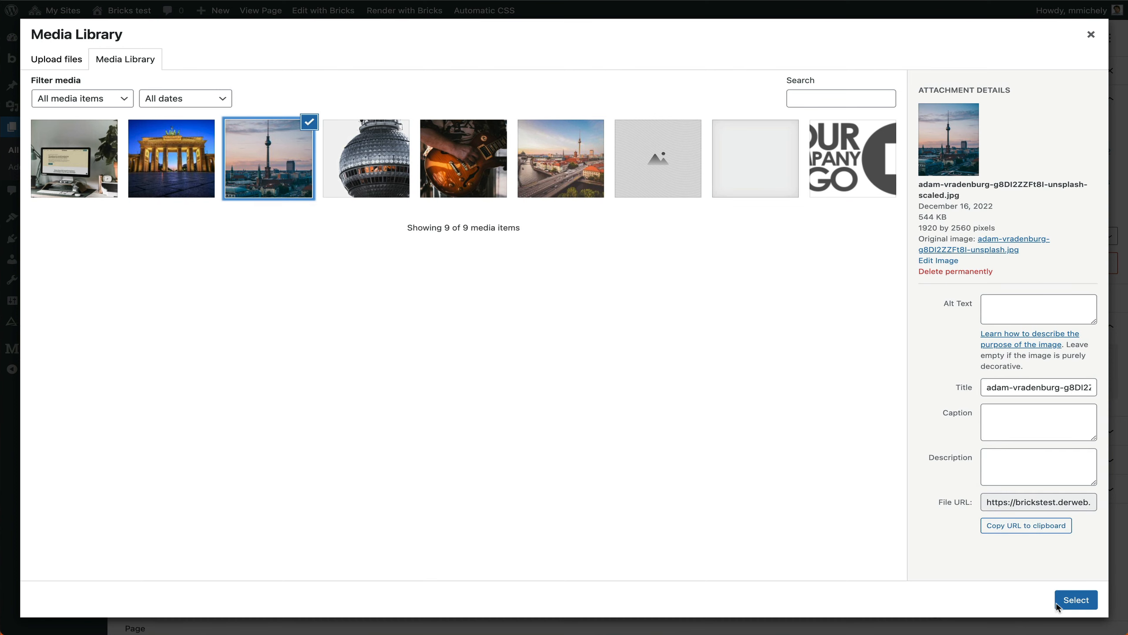
click(1077, 600)
scroll(765, 523, down, 2)
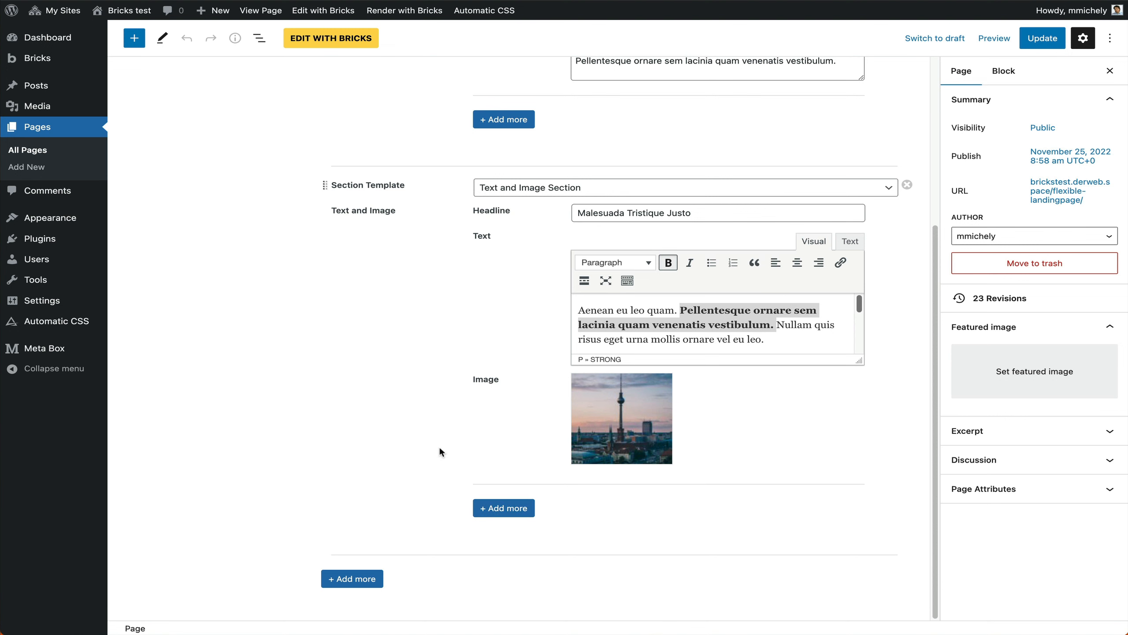
- Add a third landing page section using the Call to action Section template
click(375, 577)
scroll(304, 525, down, 1)
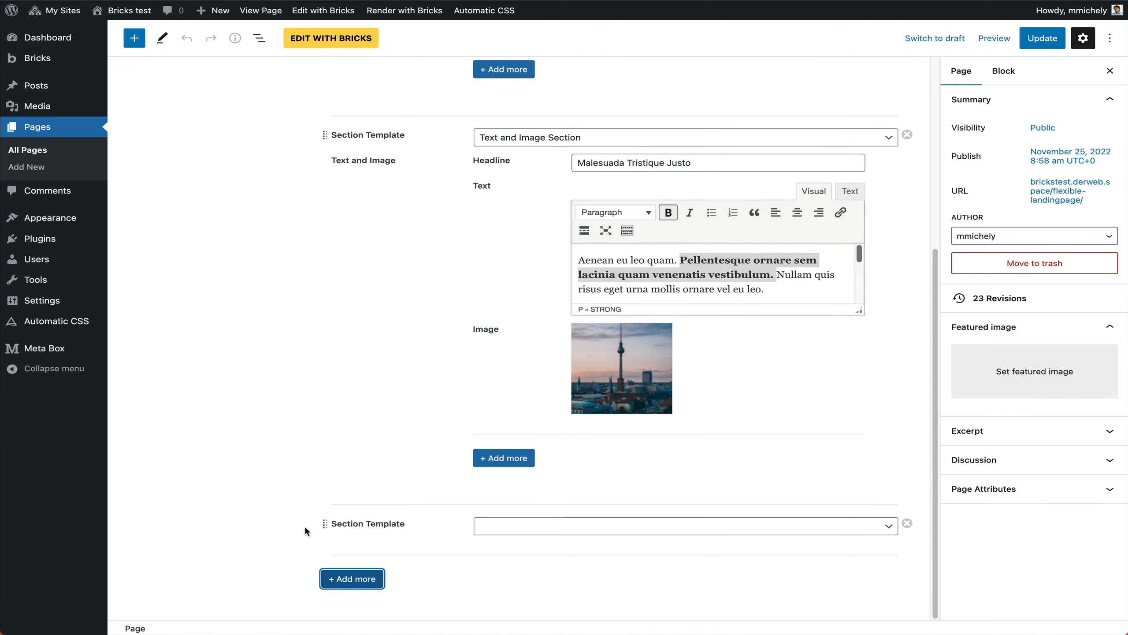
click(489, 526)
click(491, 554)
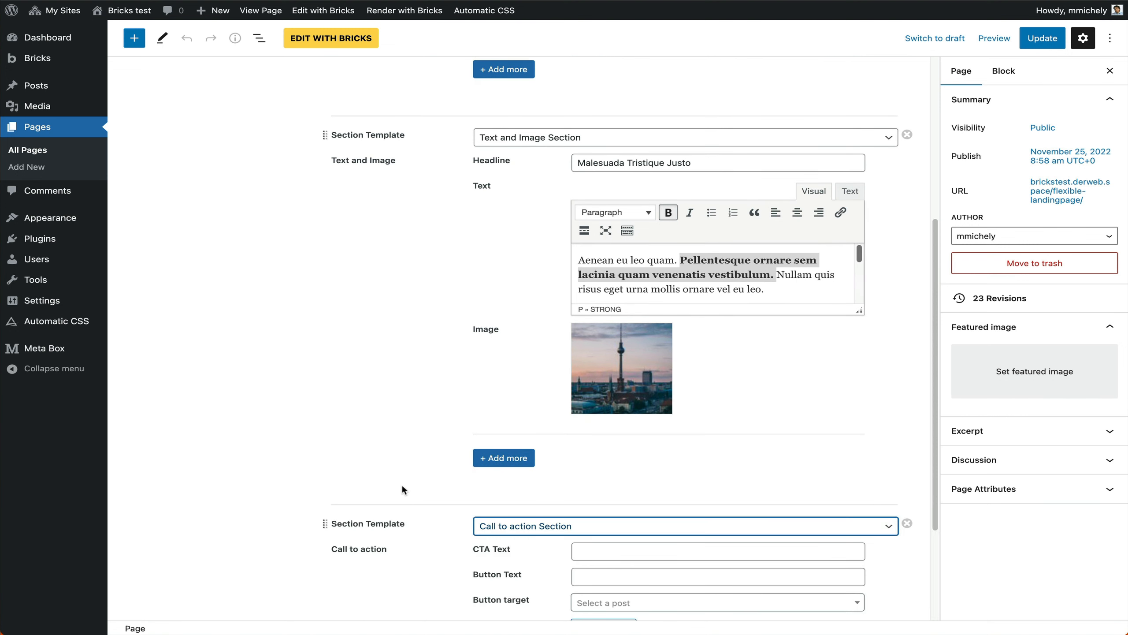
- Set the CTA Text of the Call to action section to "Buy now!"
scroll(492, 502, down, 1)
scroll(493, 502, down, 3)
click(632, 391)
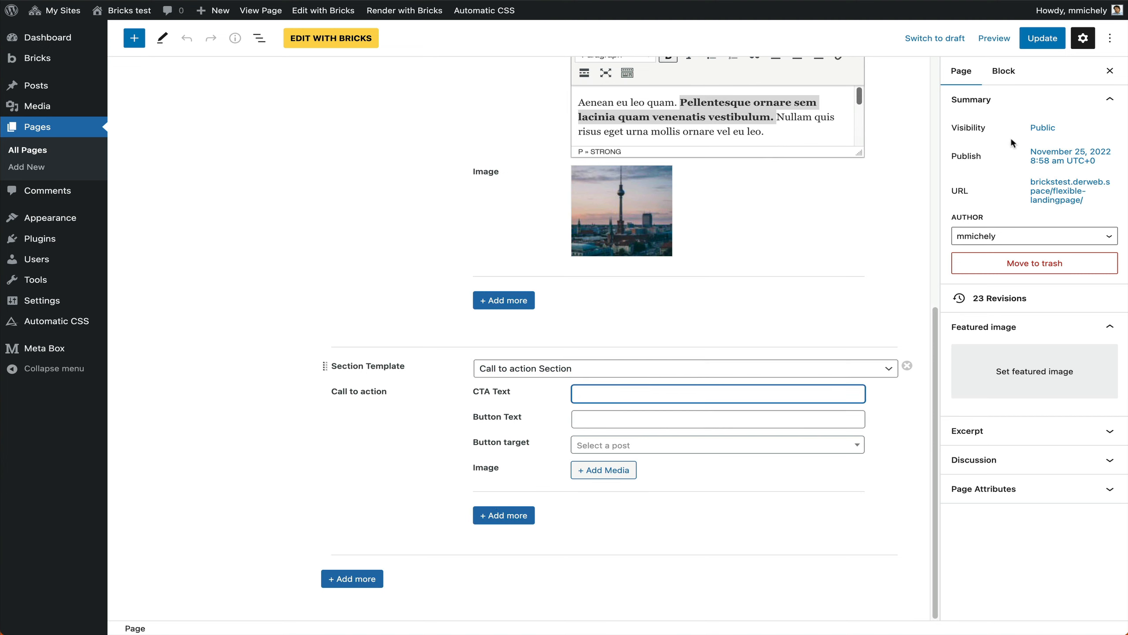
text(Buy now!)
key(Tab)
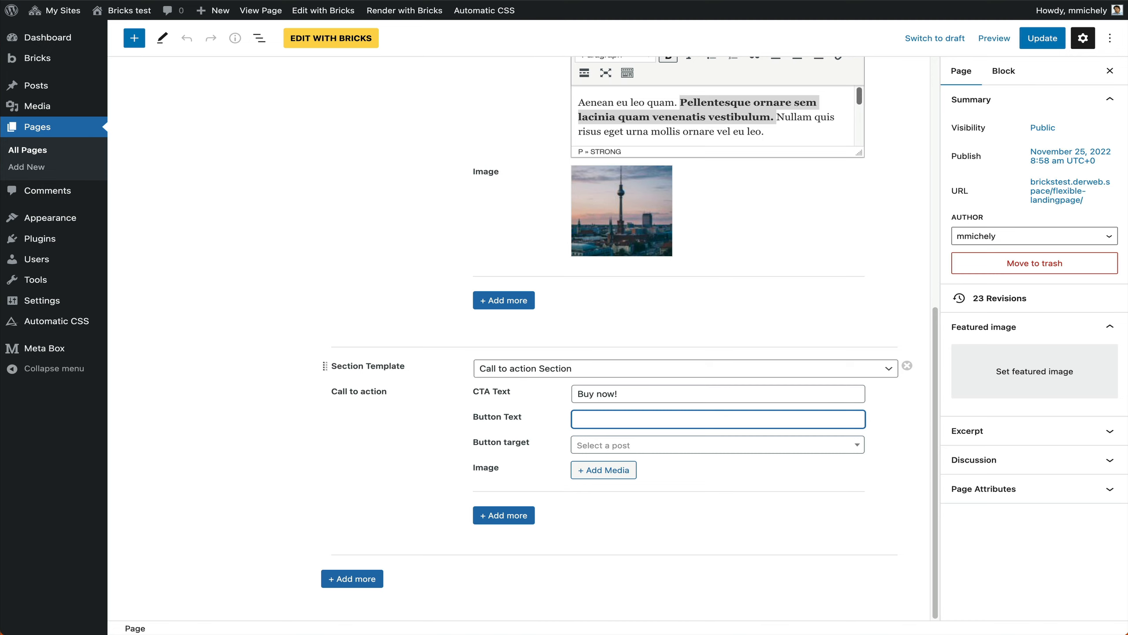
- Move "Buy now!" from the CTA Text to the Button Text and set the CTA Text to "You will not miss!"
triple_click(589, 402)
key(ctrl+x)
key(Tab)
key(ctrl+v)
key(shift+Tab)
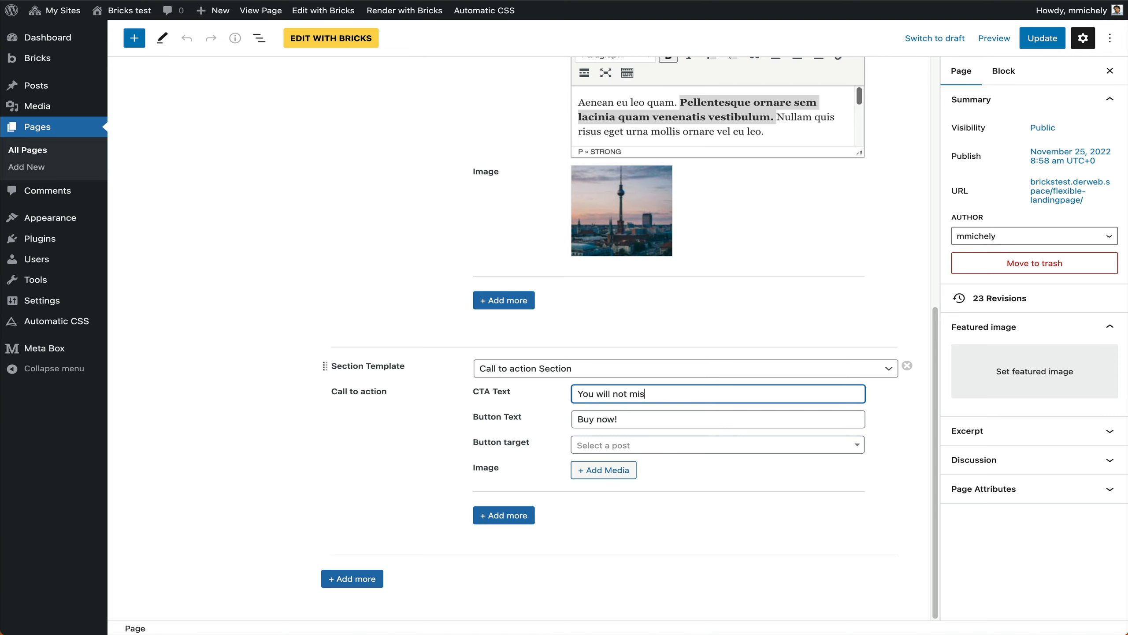
- Set the Button target of the Call to action section to the post "Hello world!"
click(600, 453)
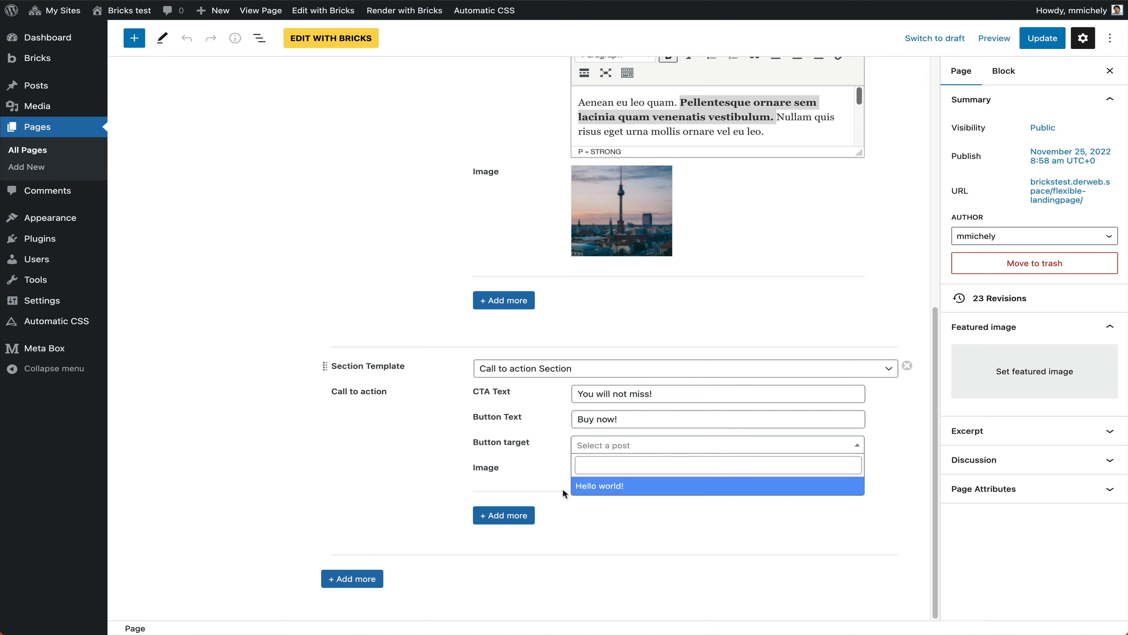
click(550, 449)
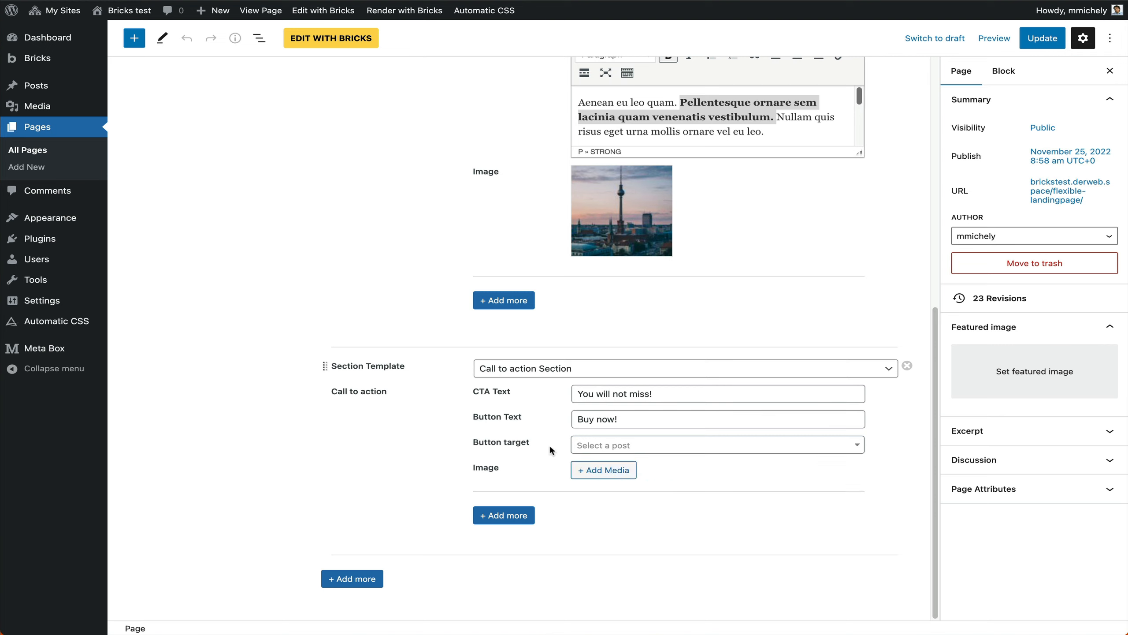
click(618, 447)
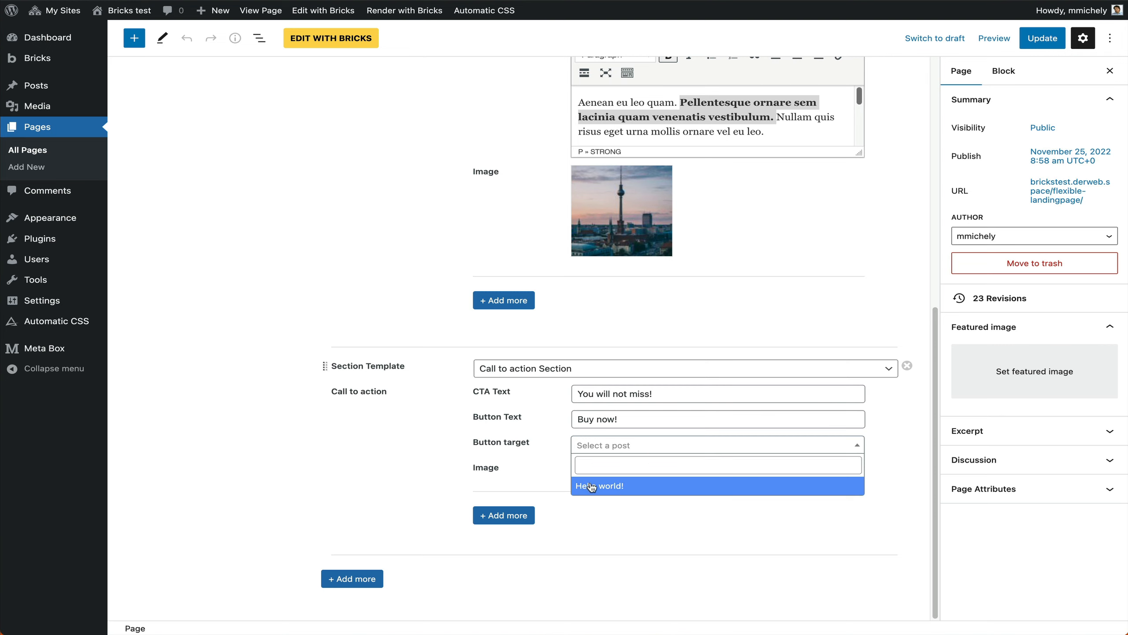
click(603, 486)
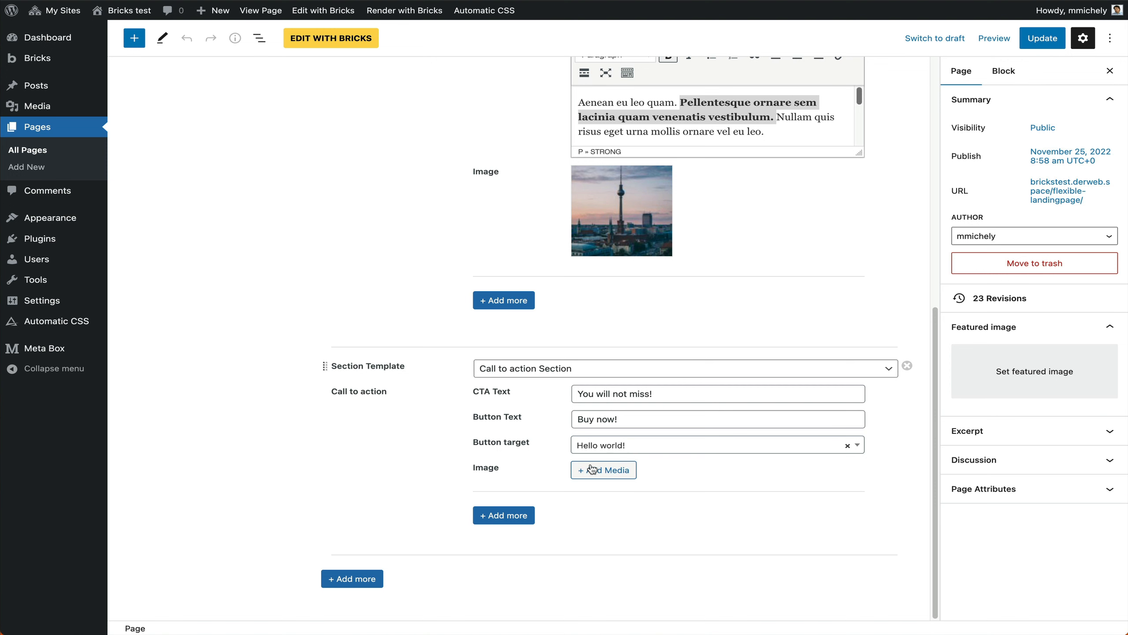
- Set the Call to action section's image to the guitar photo from the Media Library
click(591, 469)
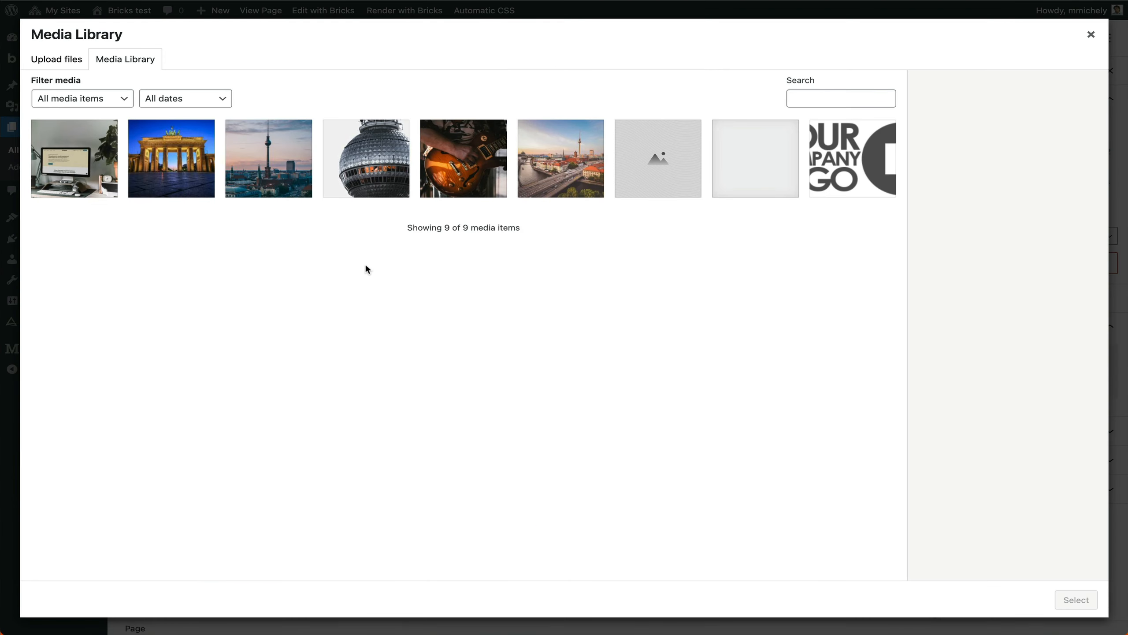
click(462, 198)
click(1073, 598)
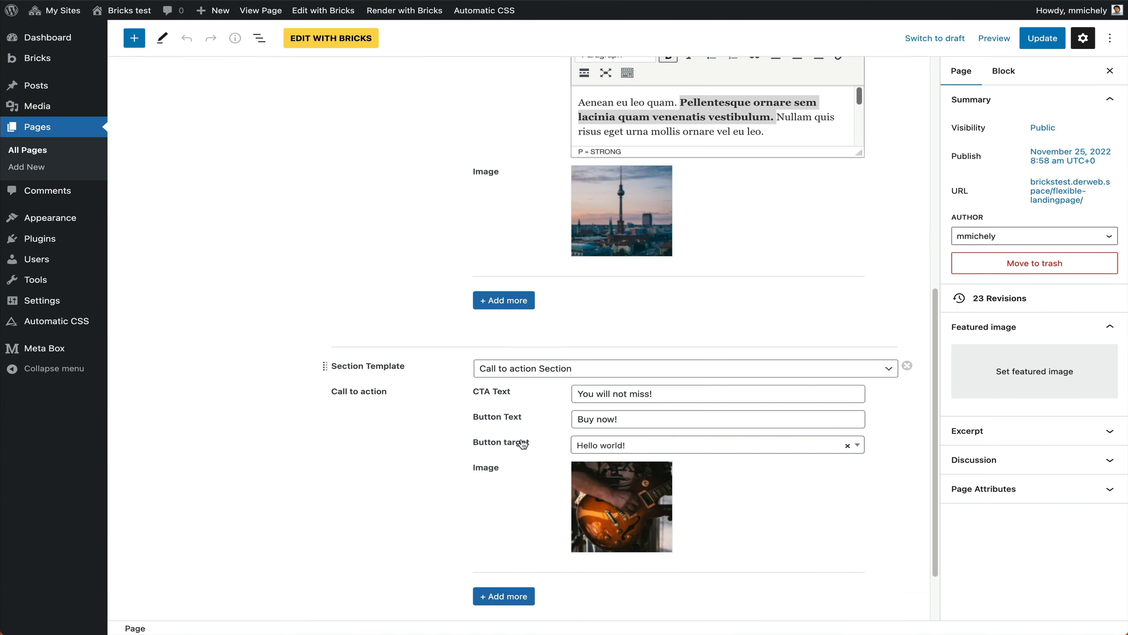
- Review the posts offered as Button target for the call to action and reselect "Hello world!"
click(602, 447)
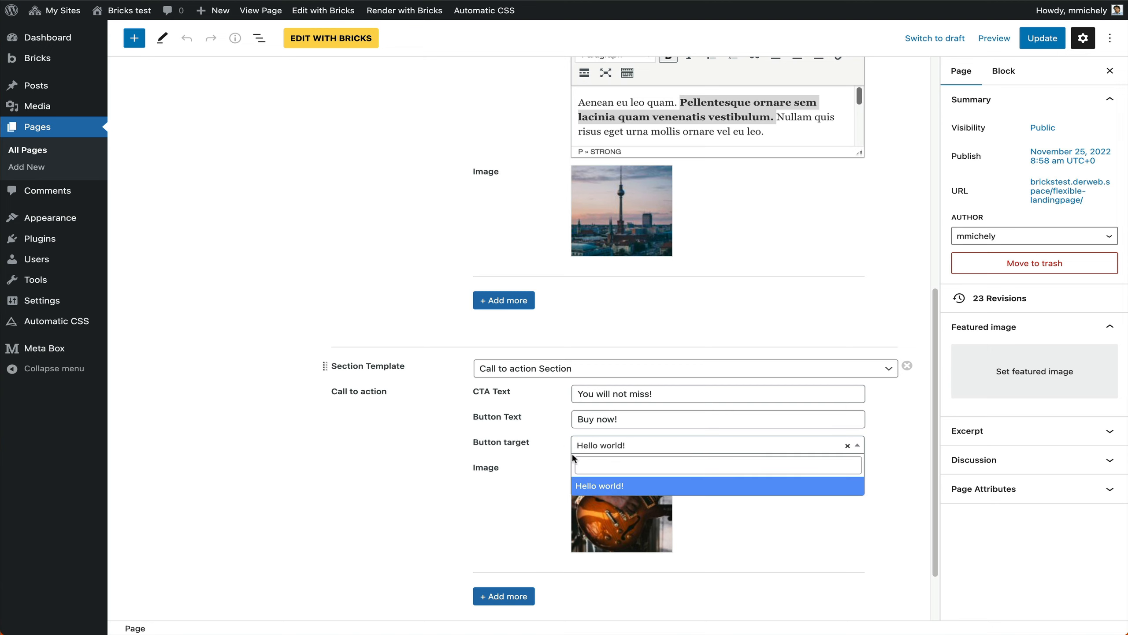
click(589, 447)
click(596, 449)
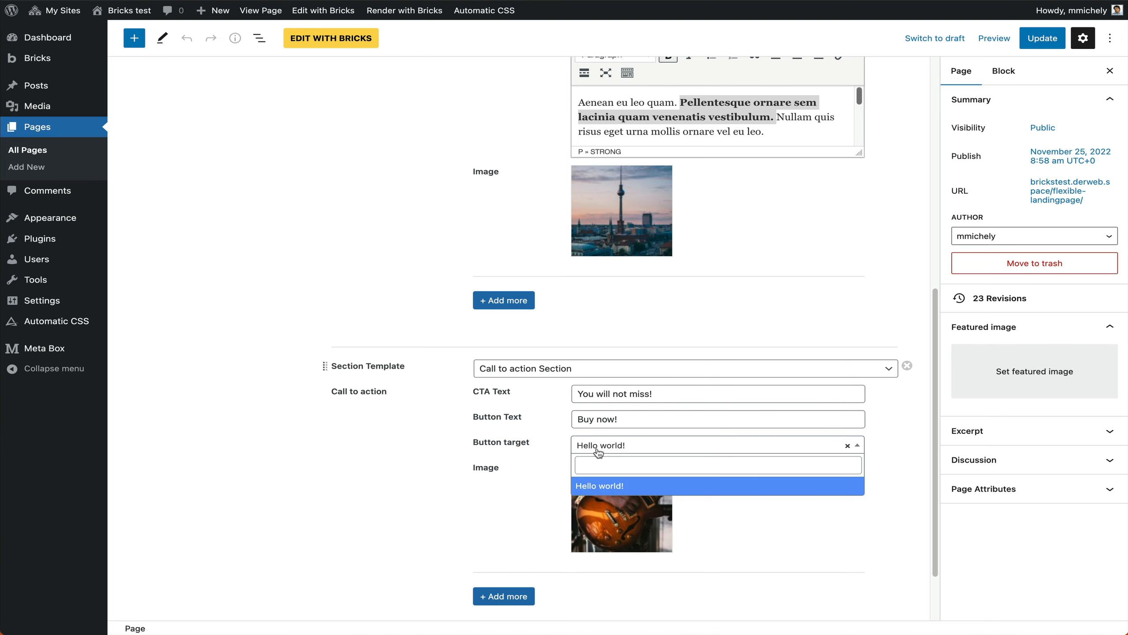
click(602, 487)
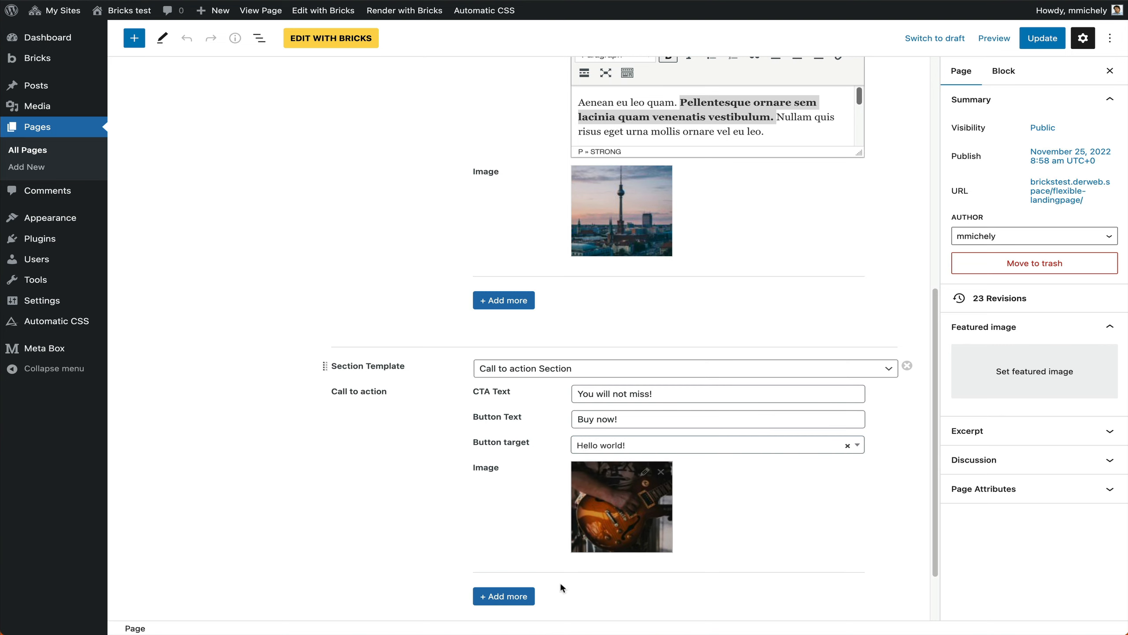
- Replace the Call to action section's guitar image with the close-up photo of the TV tower's sphere
scroll(557, 511, down, 1)
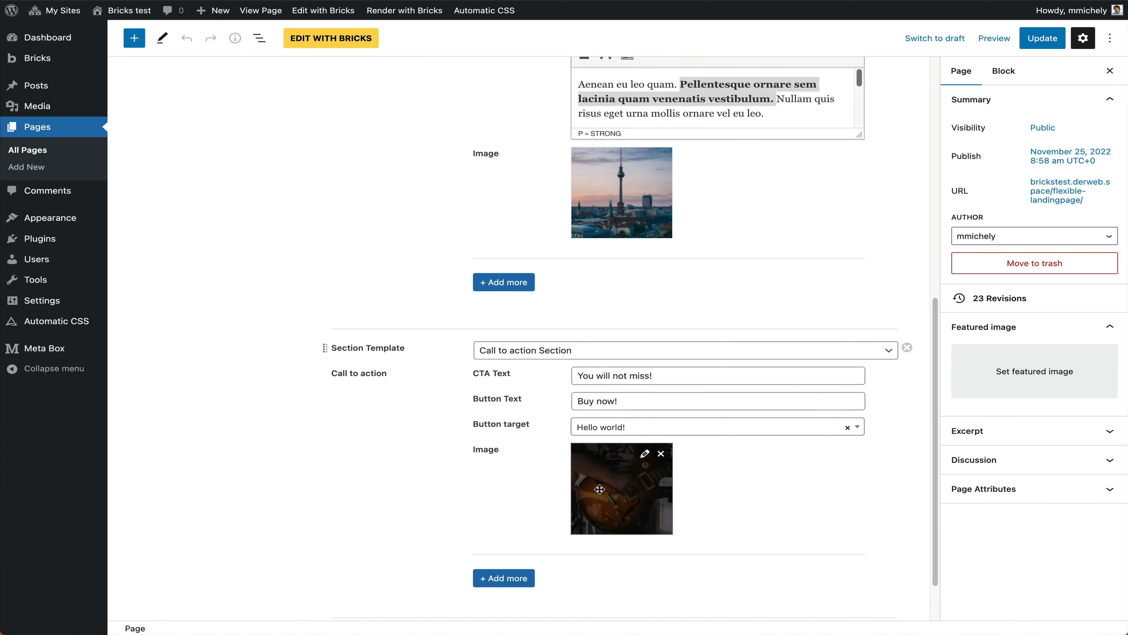
click(661, 453)
click(600, 469)
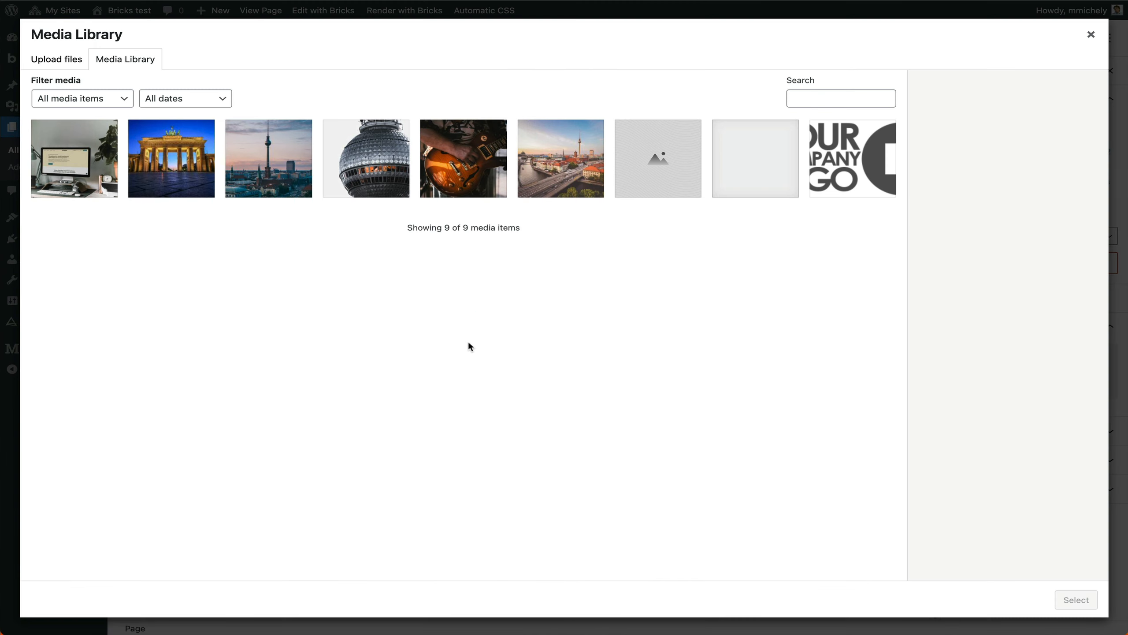
click(372, 186)
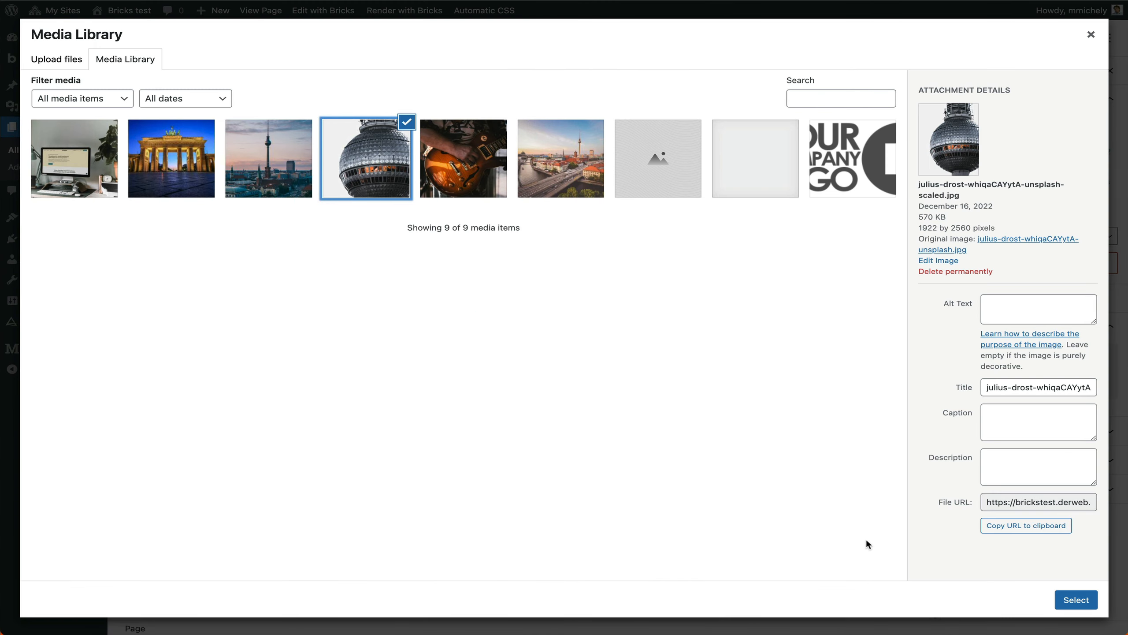
click(1075, 599)
- Review the three filled landing page sections and update the page
scroll(494, 503, down, 3)
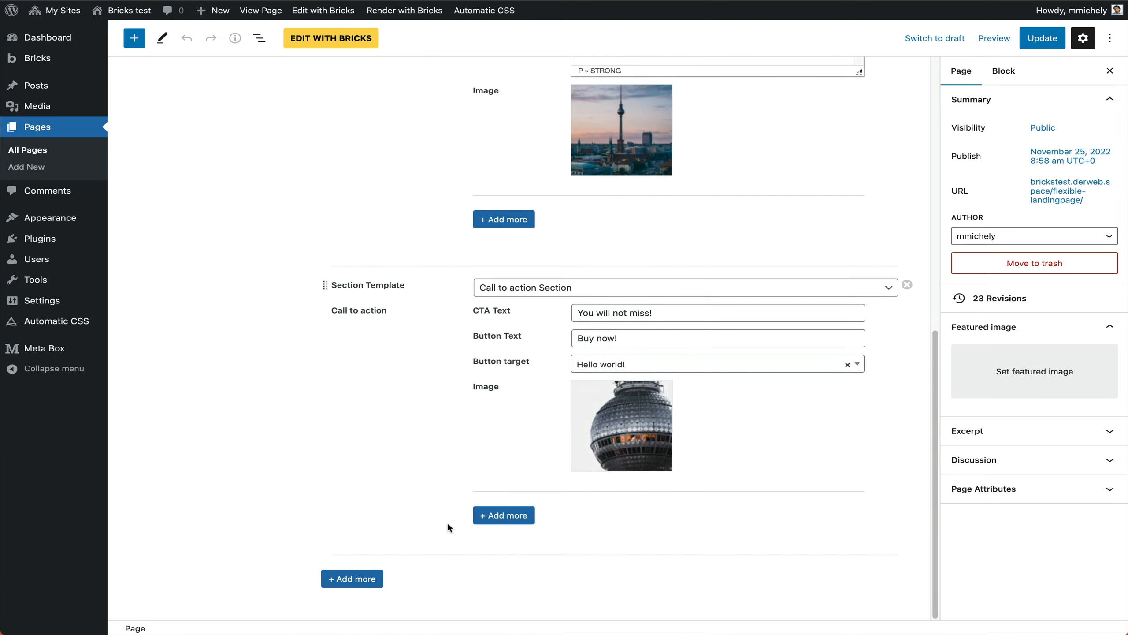
scroll(431, 429, up, 9)
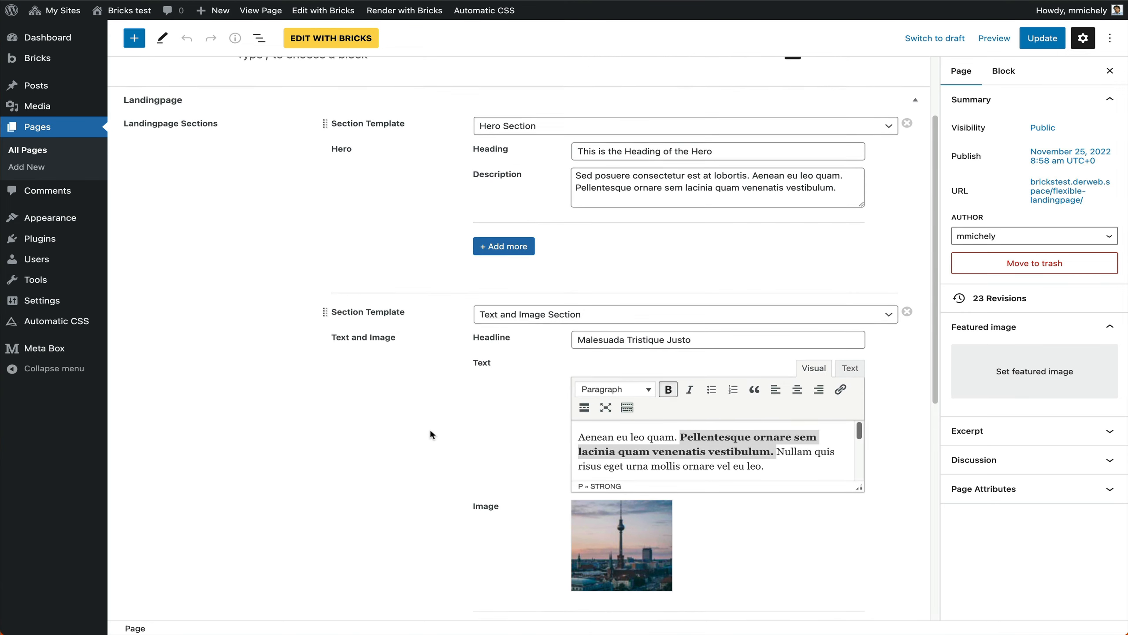
scroll(360, 330, down, 5)
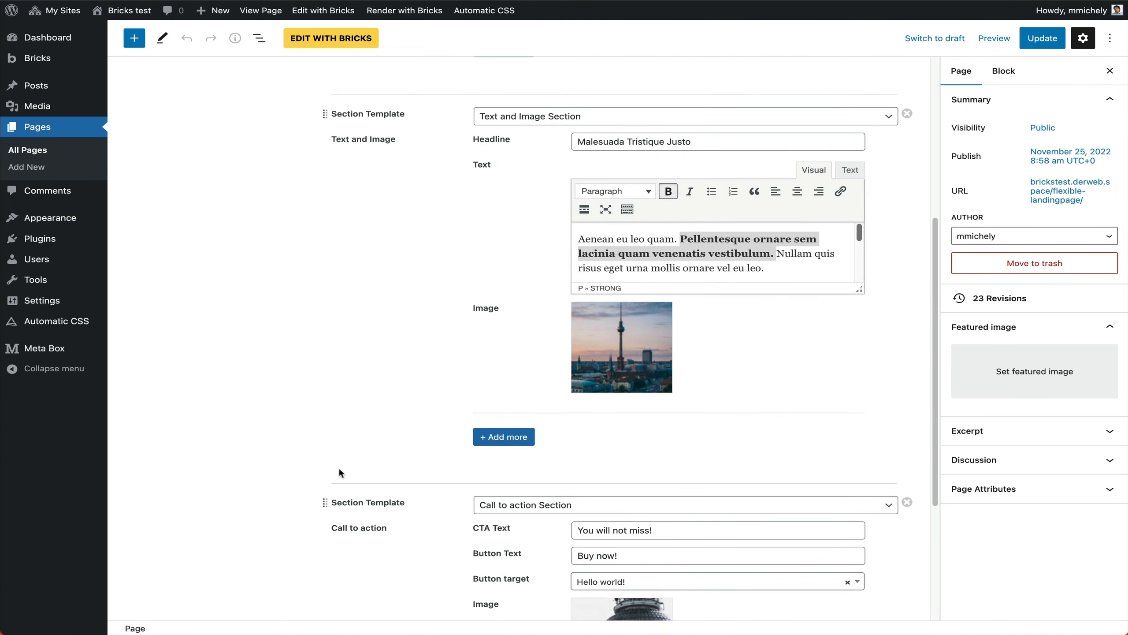
scroll(404, 504, down, 4)
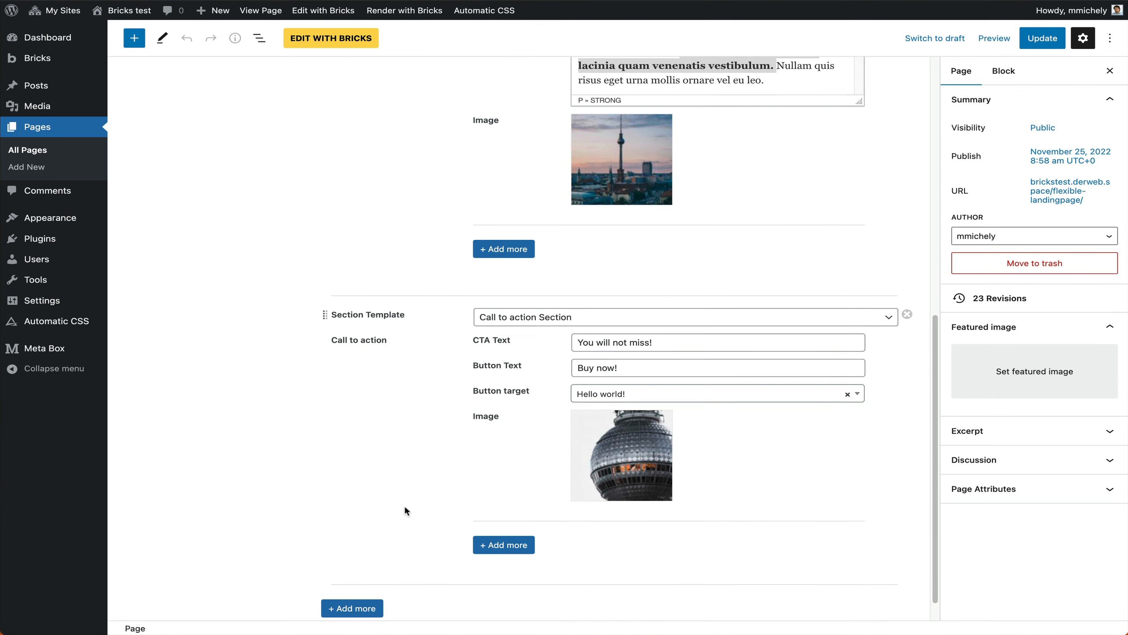
scroll(402, 497, up, 2)
scroll(401, 496, down, 3)
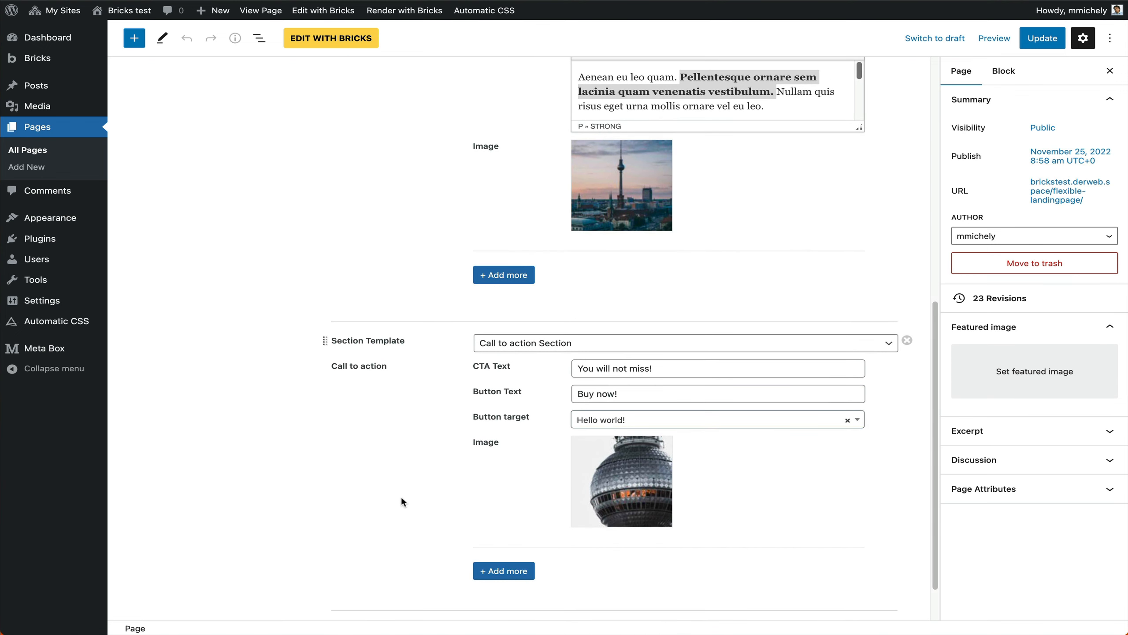
click(1042, 38)
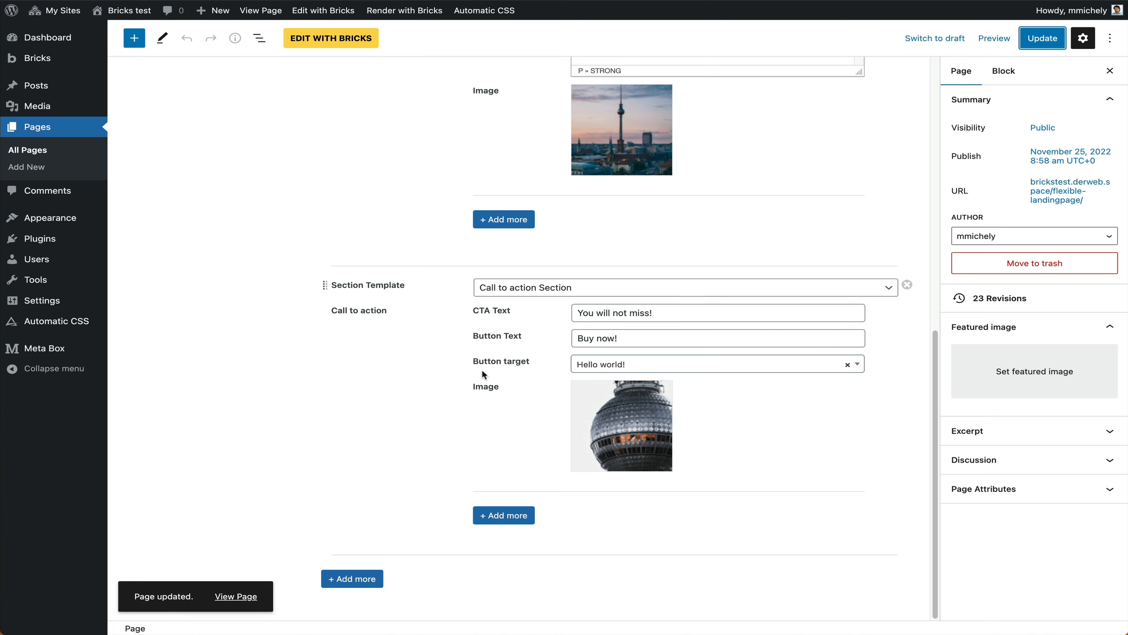
- View the updated landing page on the front end and return to editing it
scroll(474, 370, up, 2)
scroll(475, 369, up, 2)
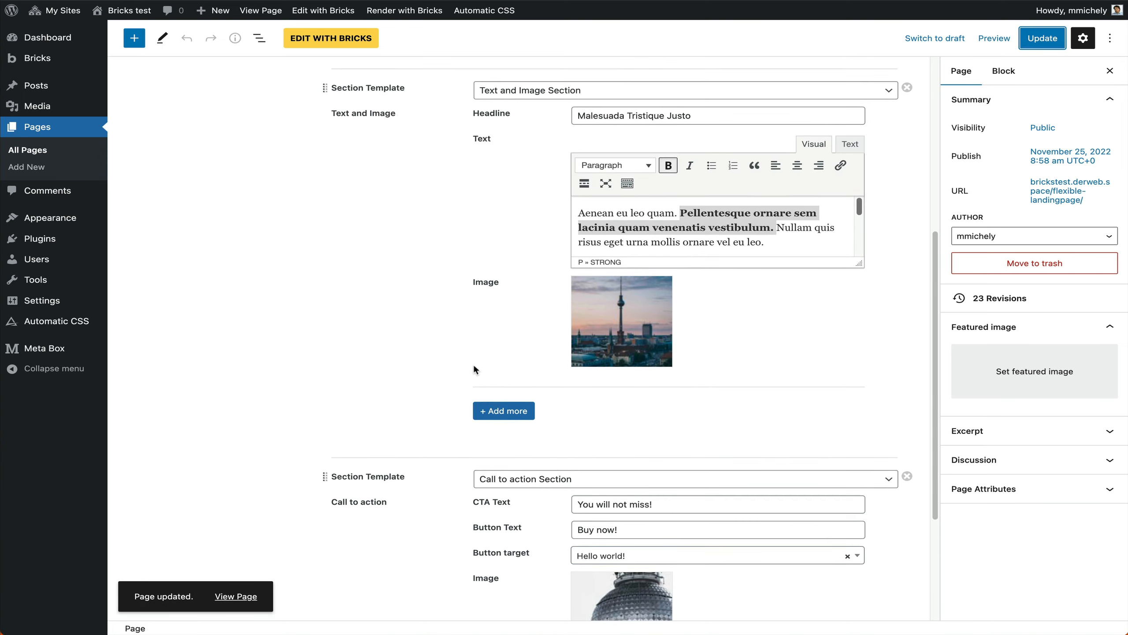
click(224, 598)
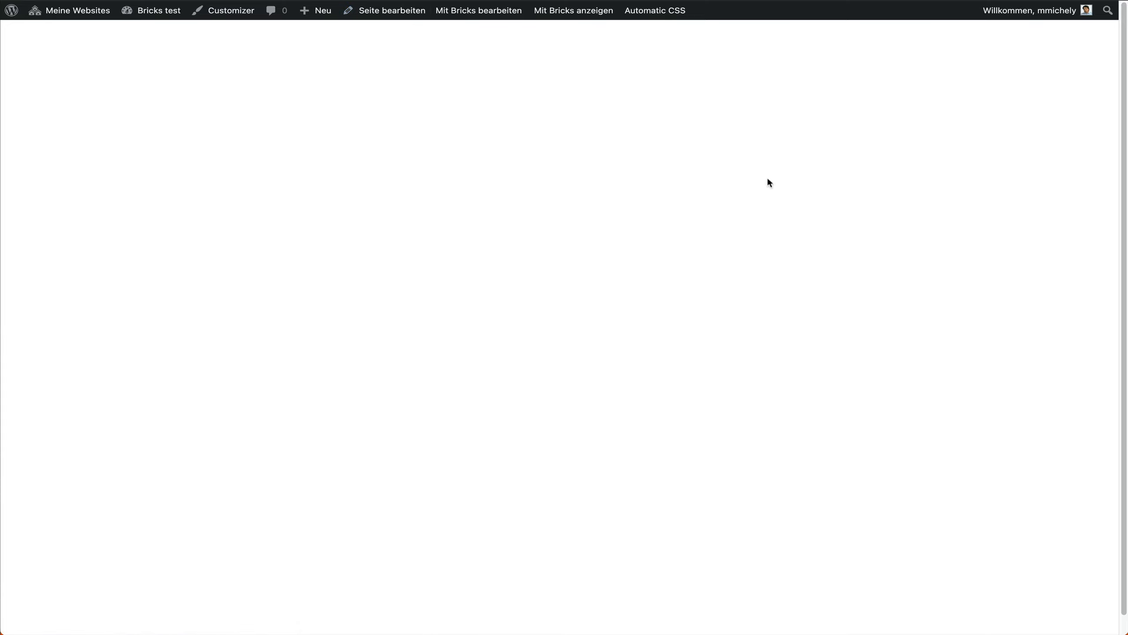
click(390, 16)
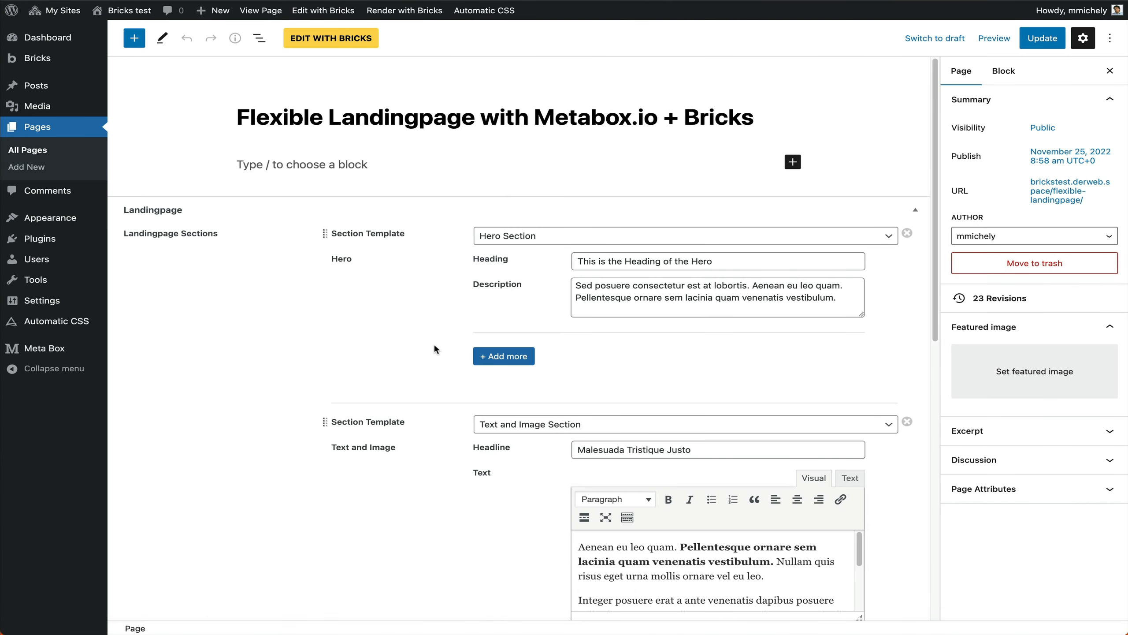
- Move the Text and Image section below the Call to action section
scroll(434, 343, down, 4)
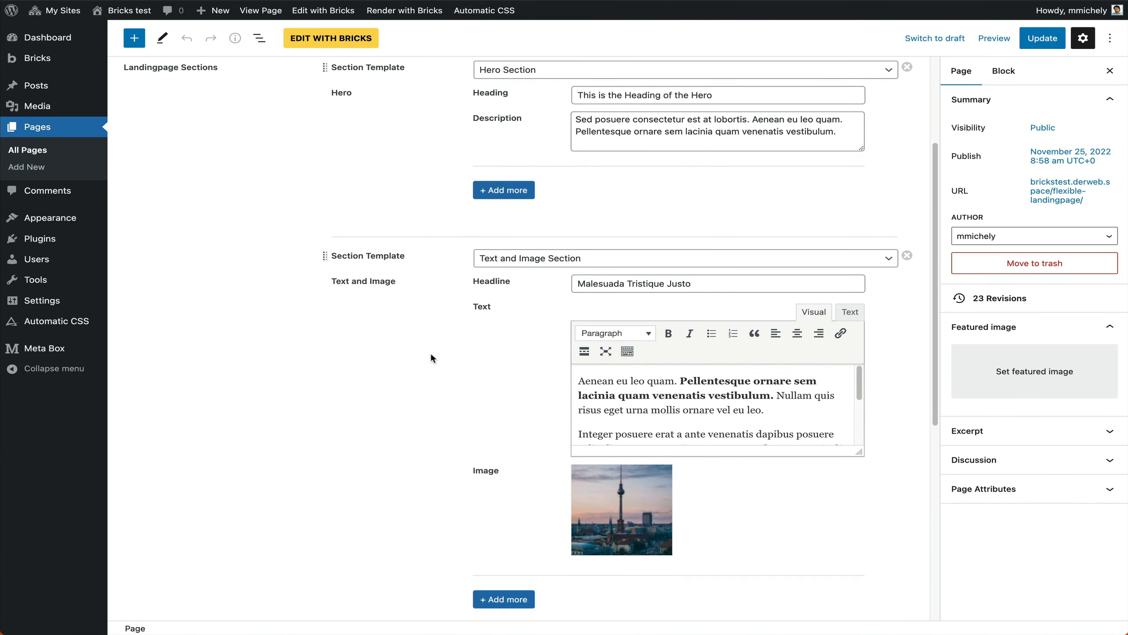
scroll(431, 357, down, 9)
scroll(429, 359, up, 5)
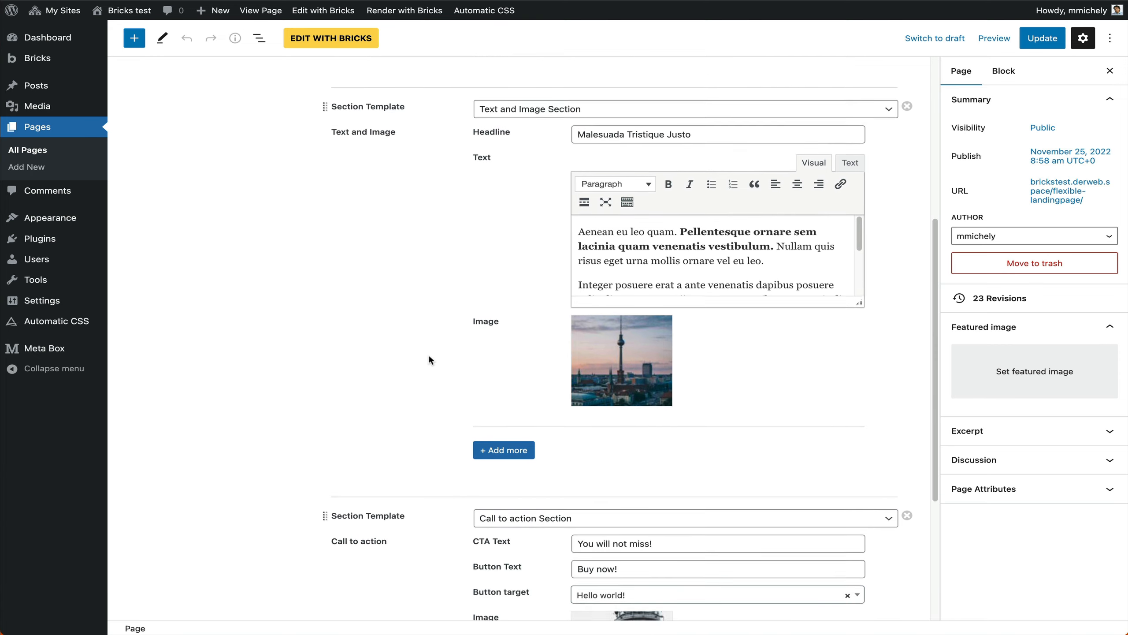
scroll(429, 359, up, 1)
drag(326, 157, 390, 328)
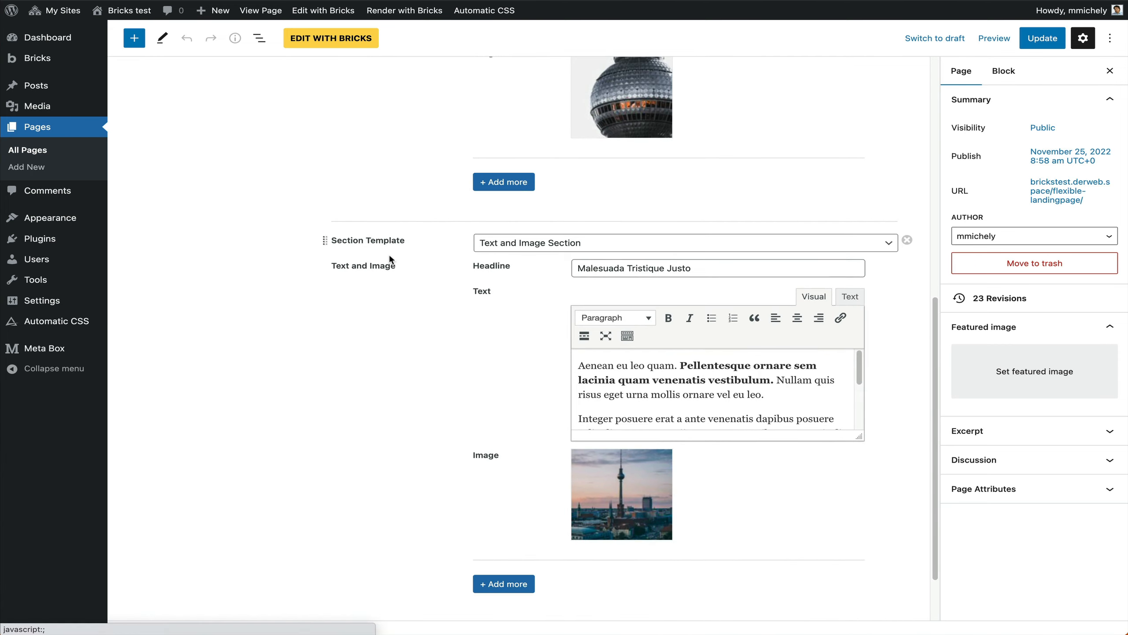
- Move the Text and Image section to the first place, above the Hero section
scroll(385, 272, up, 10)
scroll(361, 360, down, 6)
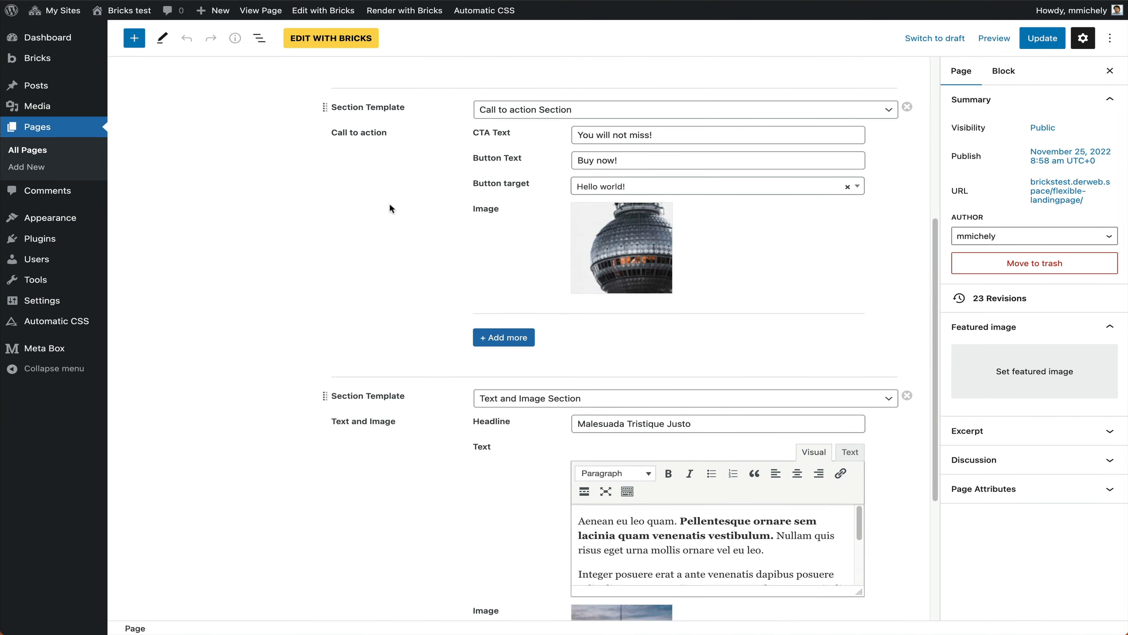
scroll(382, 207, down, 1)
drag(325, 346, 377, 171)
scroll(375, 177, up, 3)
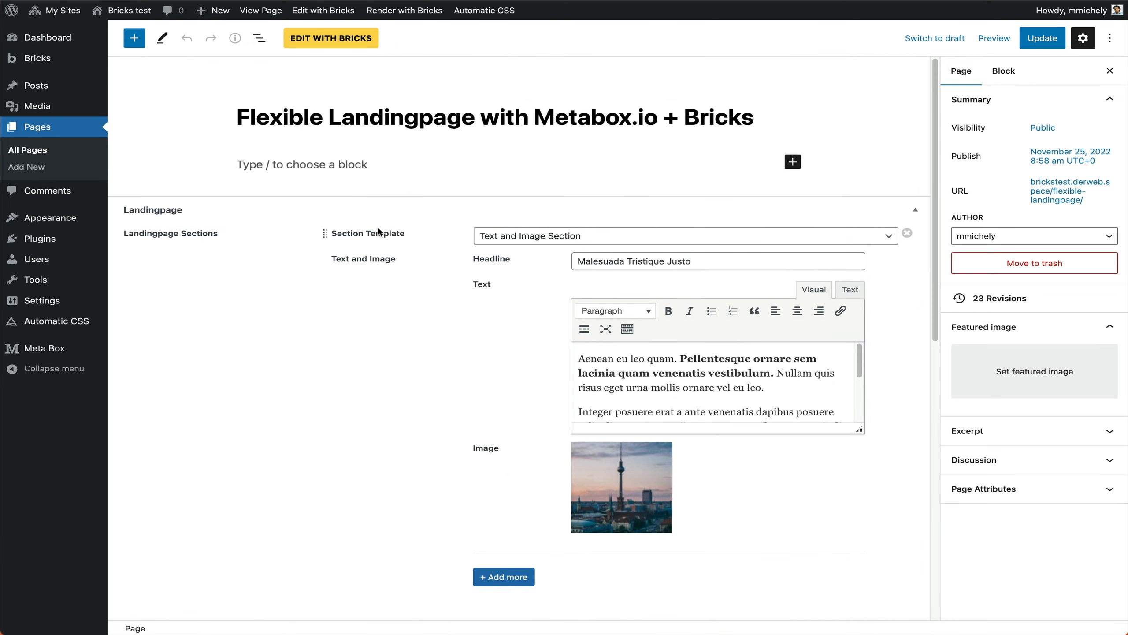
- Move the Hero section back to the first place, above the Text and Image section
scroll(377, 230, down, 5)
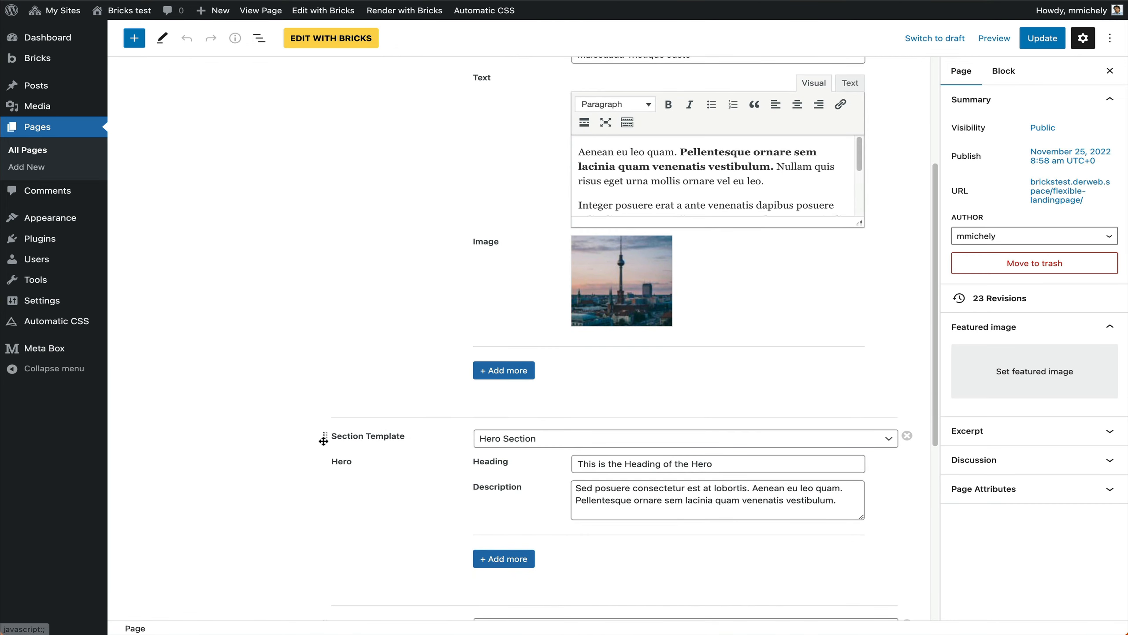
drag(324, 440, 395, 131)
scroll(449, 244, up, 5)
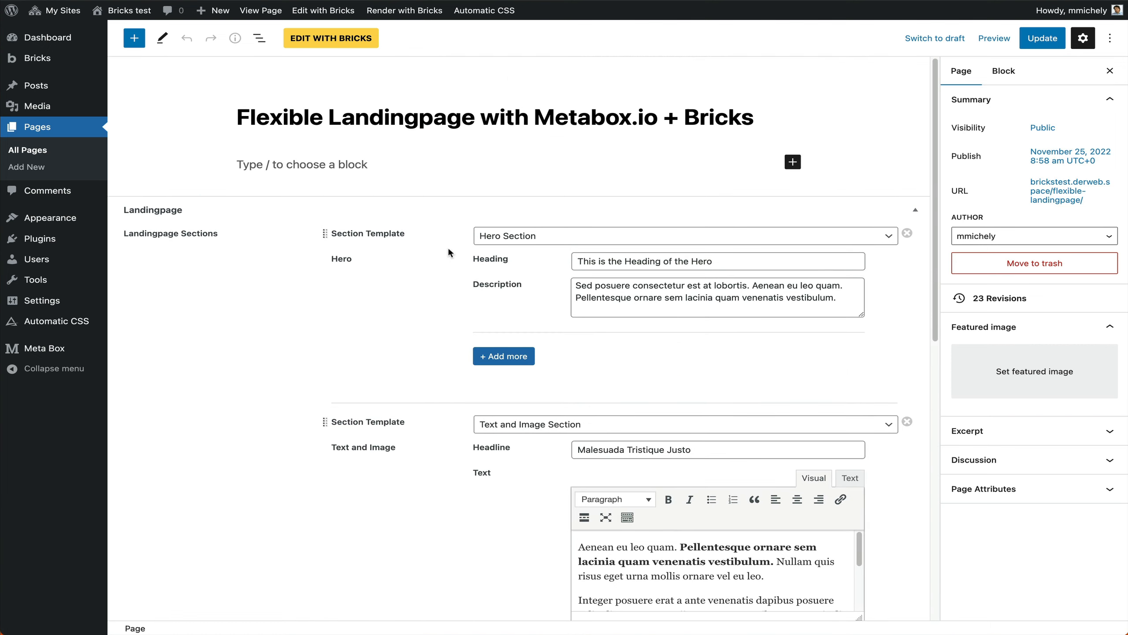
- Check the order of the landing page sections and update the page again
scroll(421, 326, down, 8)
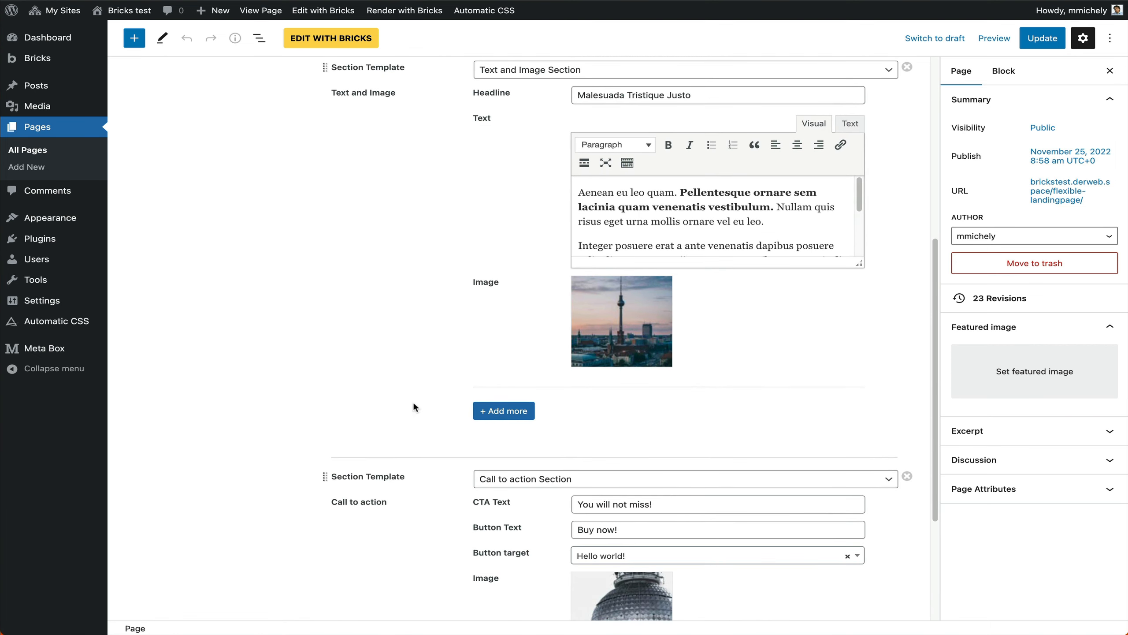
scroll(371, 486, up, 8)
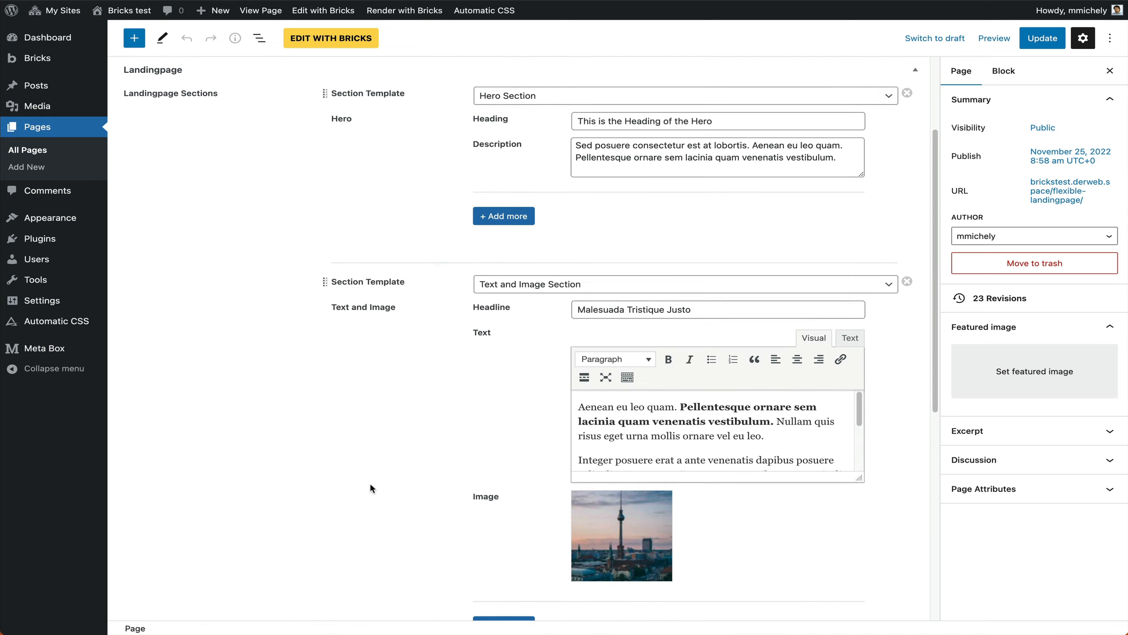
click(1042, 39)
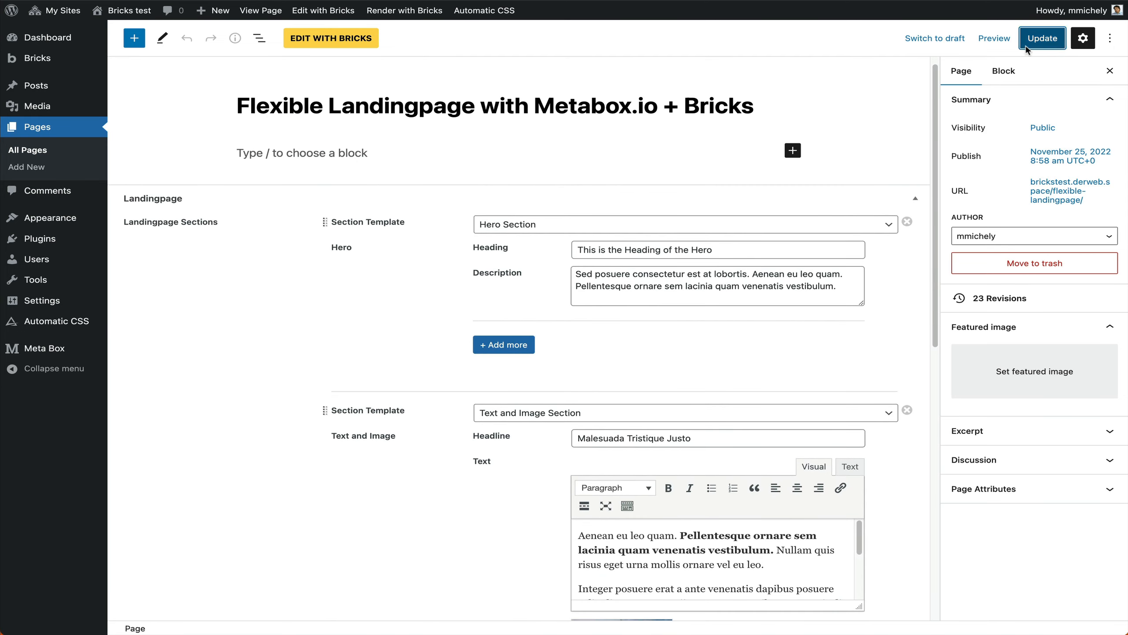
scroll(687, 406, down, 10)
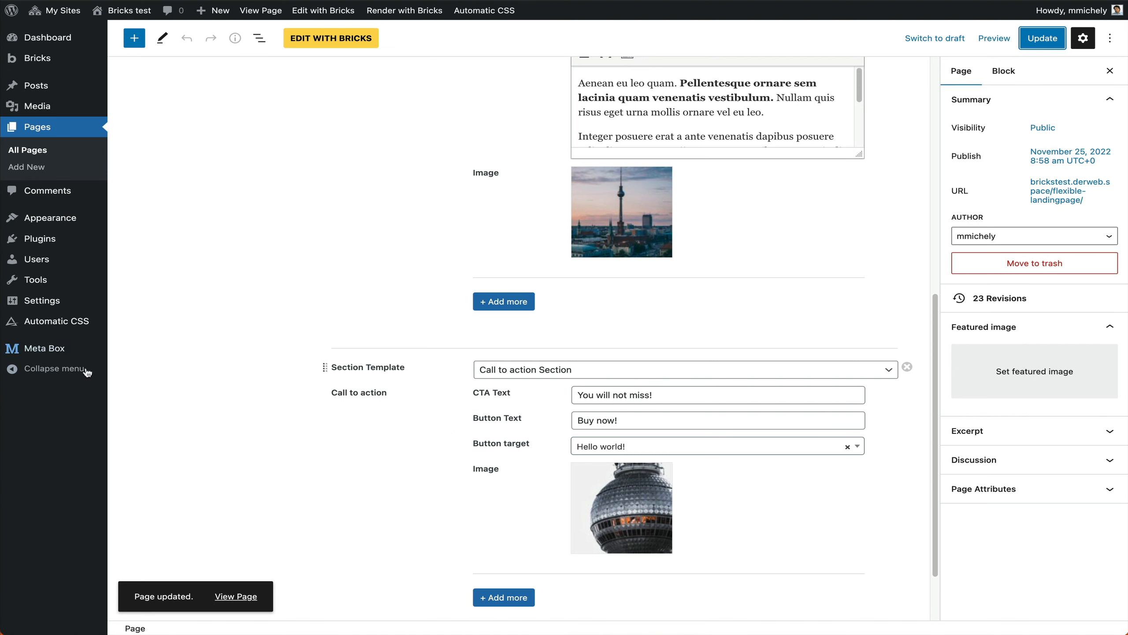
scroll(466, 398, up, 1)
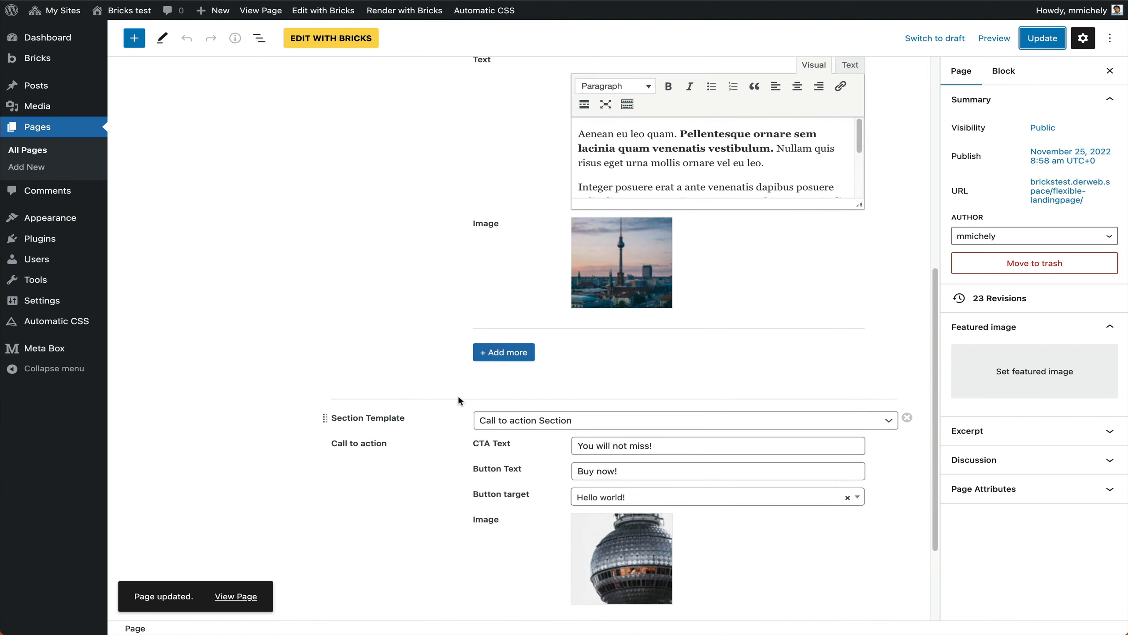
scroll(457, 399, down, 1)
scroll(390, 423, down, 1)
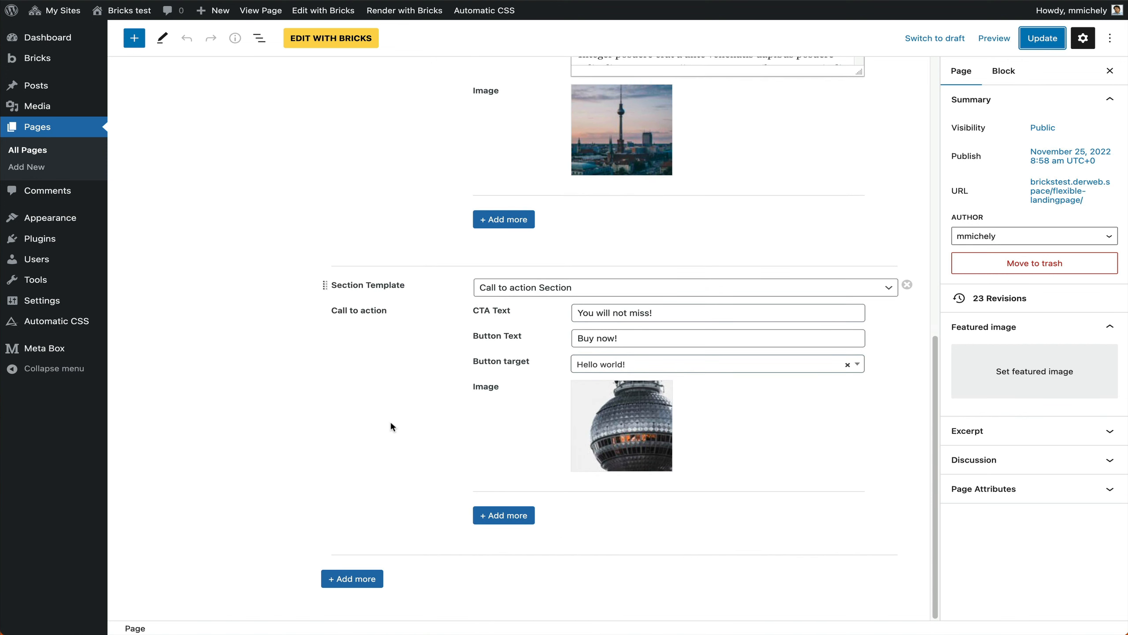
scroll(392, 426, up, 3)
scroll(389, 420, up, 8)
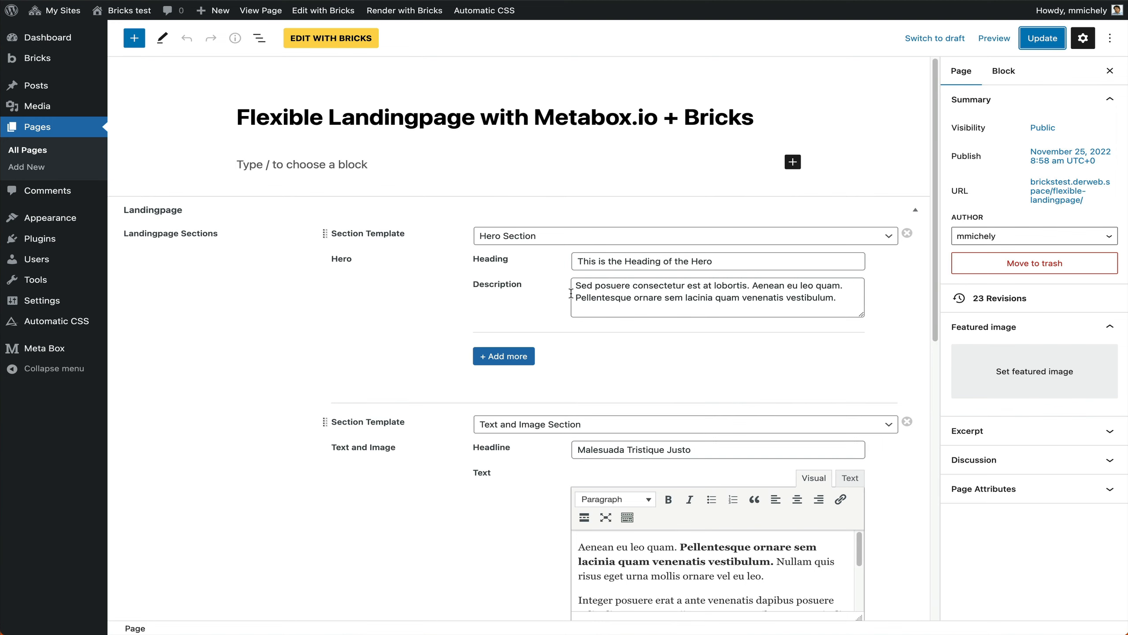
- Set the page's featured image to the Brandenburg Gate photo from the Media Library
click(967, 372)
click(209, 198)
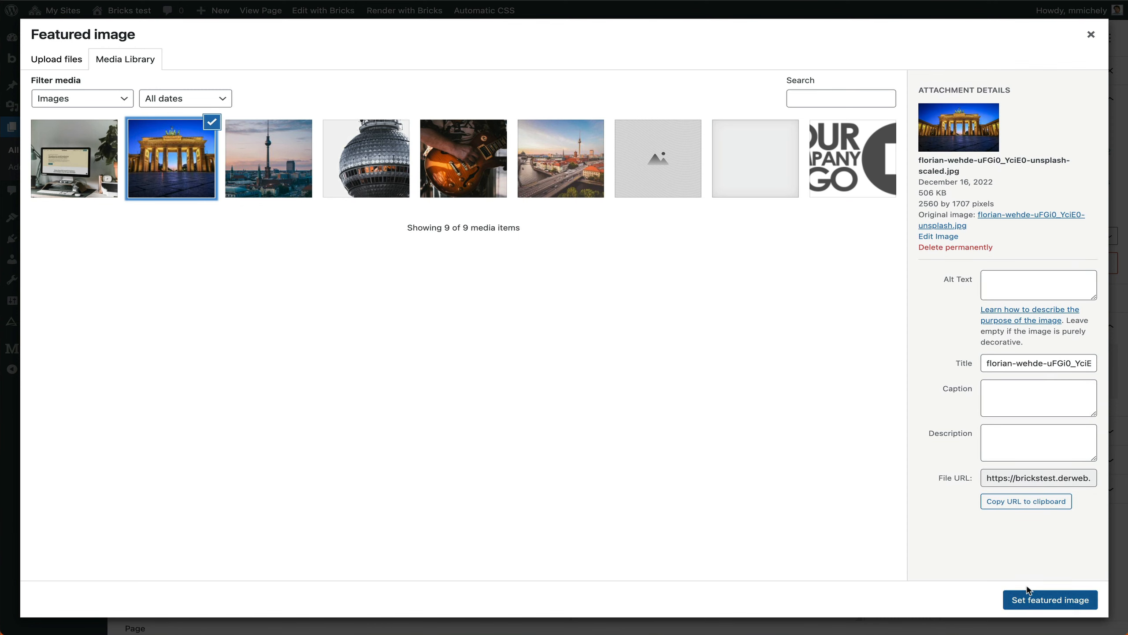
- Set the selected Brandenburg Gate photo as the page's featured image and update the page
click(1037, 600)
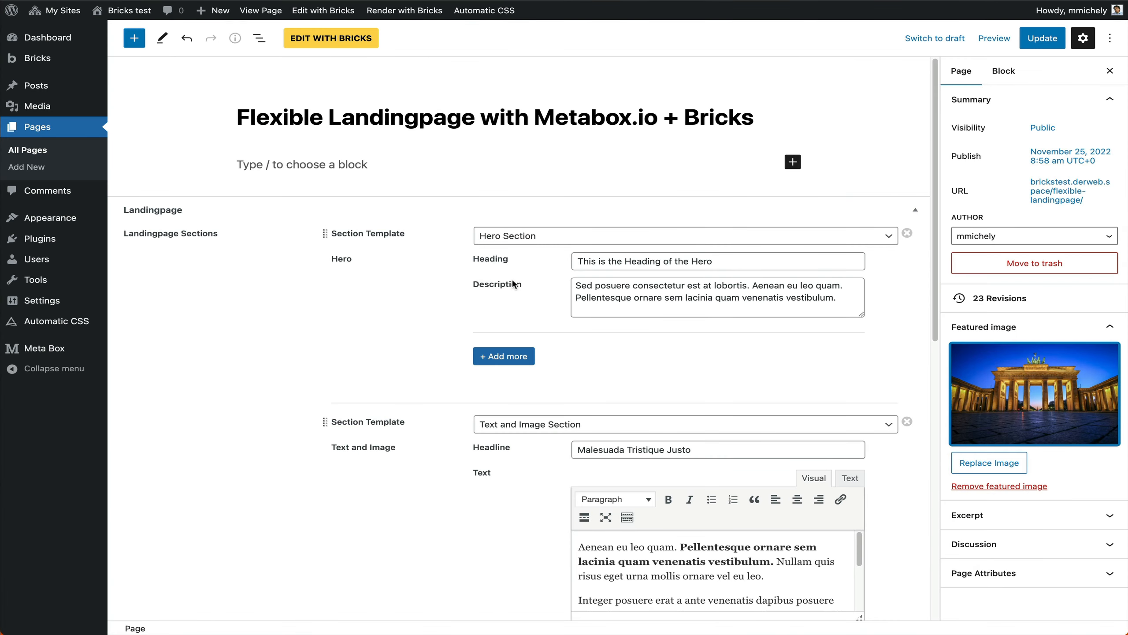
click(1041, 38)
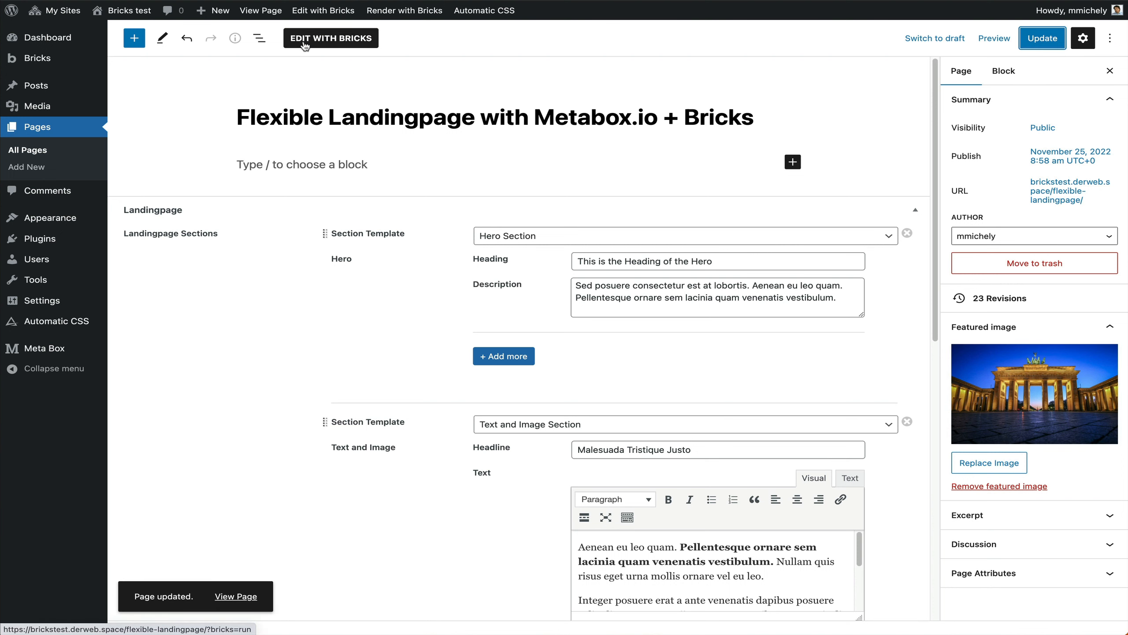
- Look at the page in the Bricks editor, return to the site dashboard and open the Bricks templates list
click(304, 44)
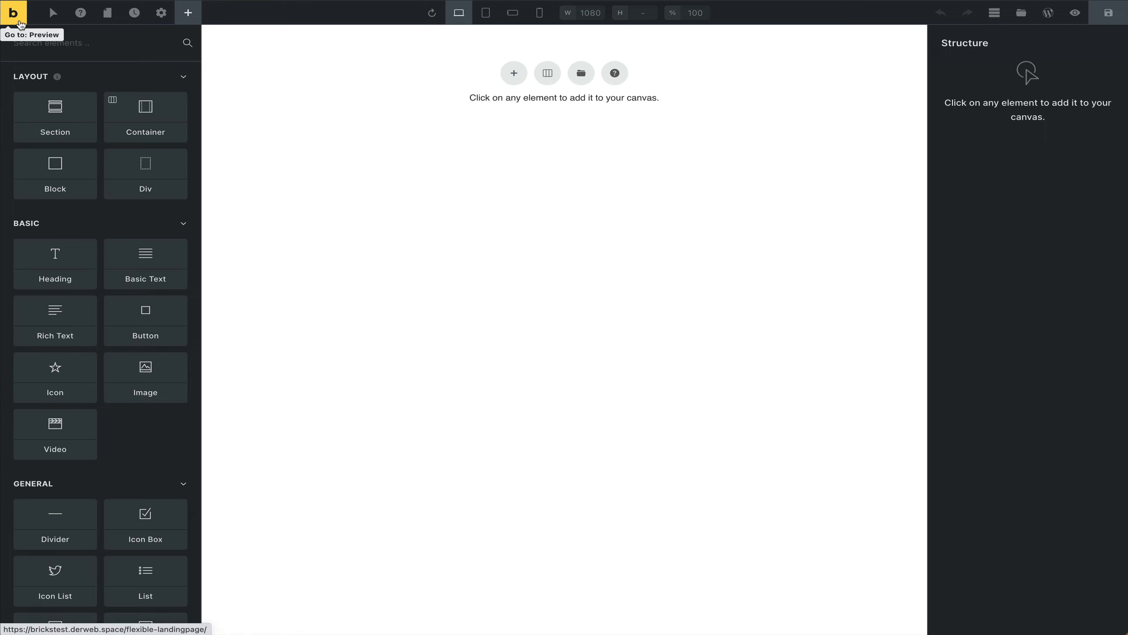
click(34, 22)
mouse_move(149, 12)
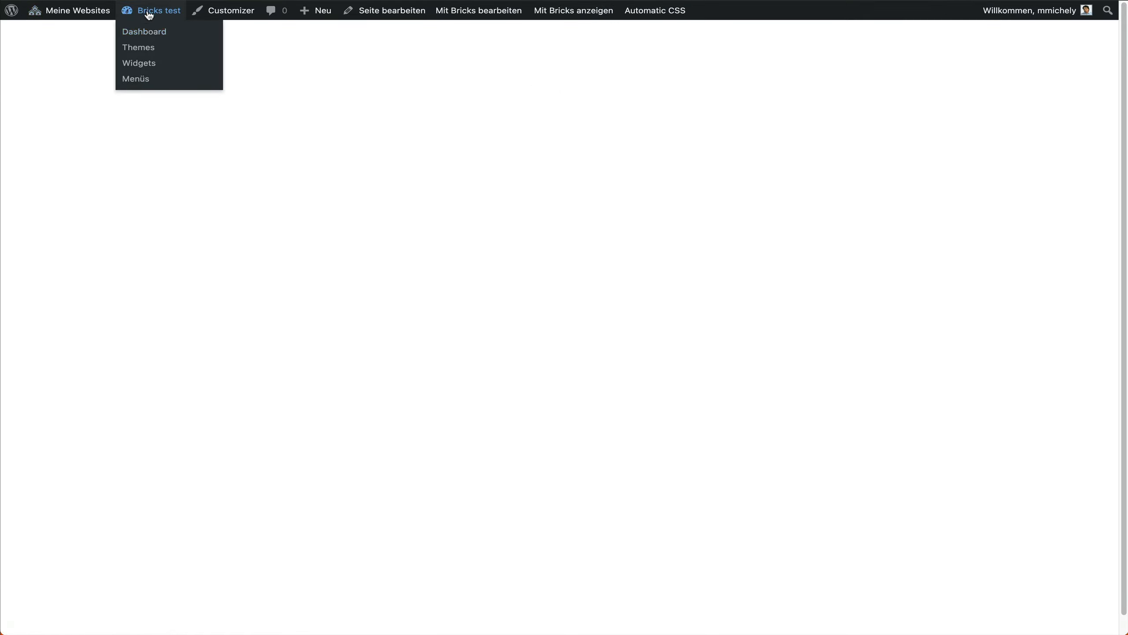
click(151, 32)
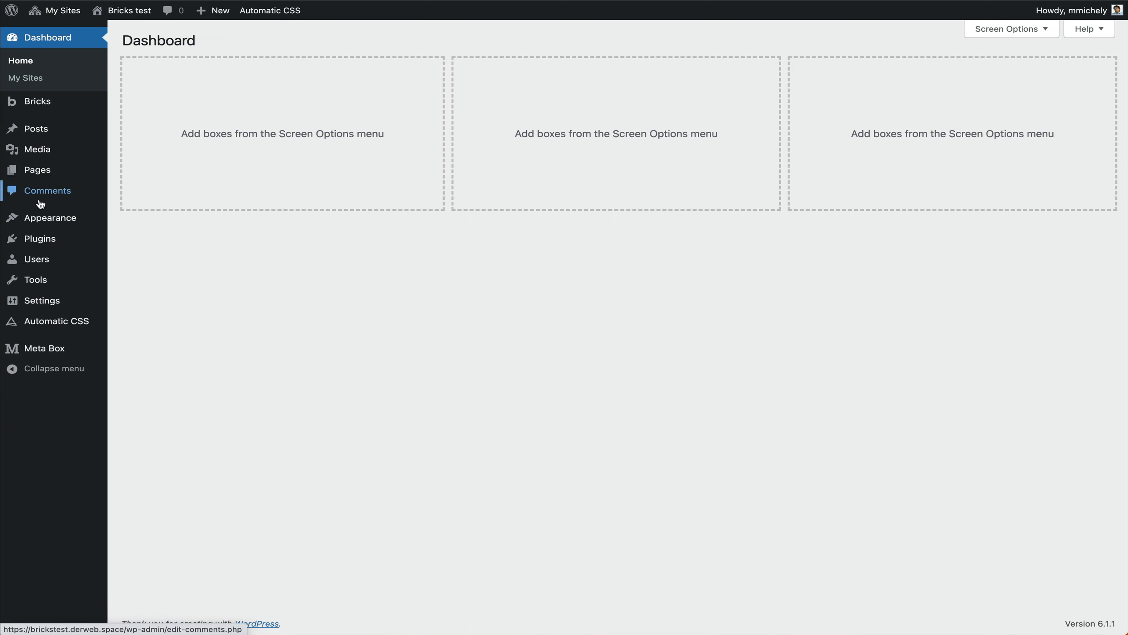
mouse_move(105, 103)
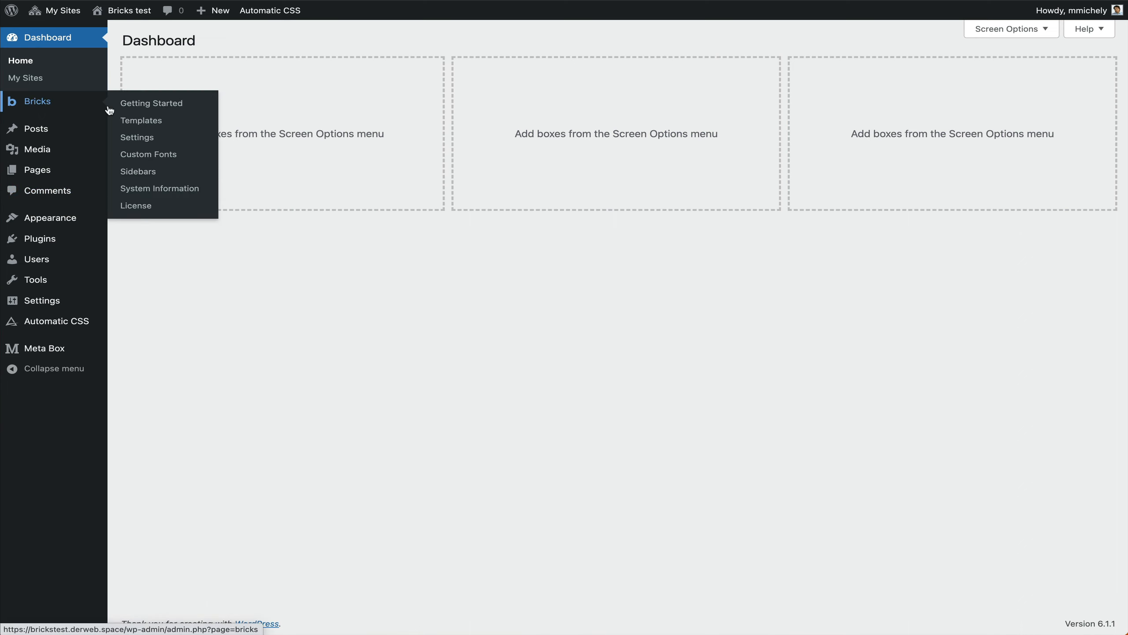
click(121, 118)
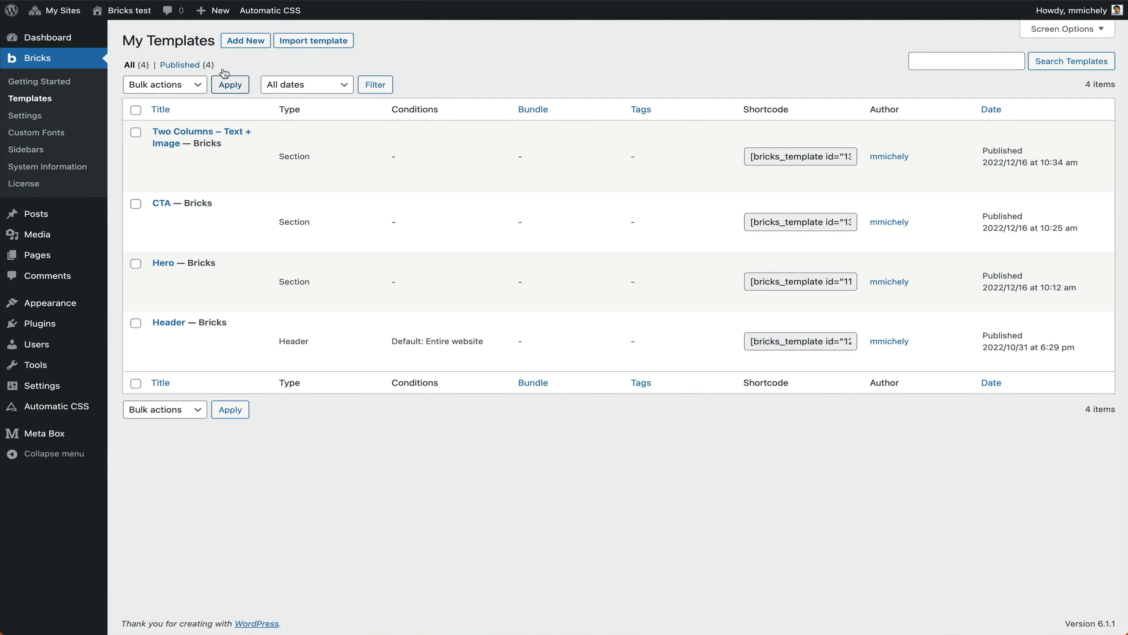
- Create a new Bricks template titled "Landingpage" with template type Single and publish it
click(249, 43)
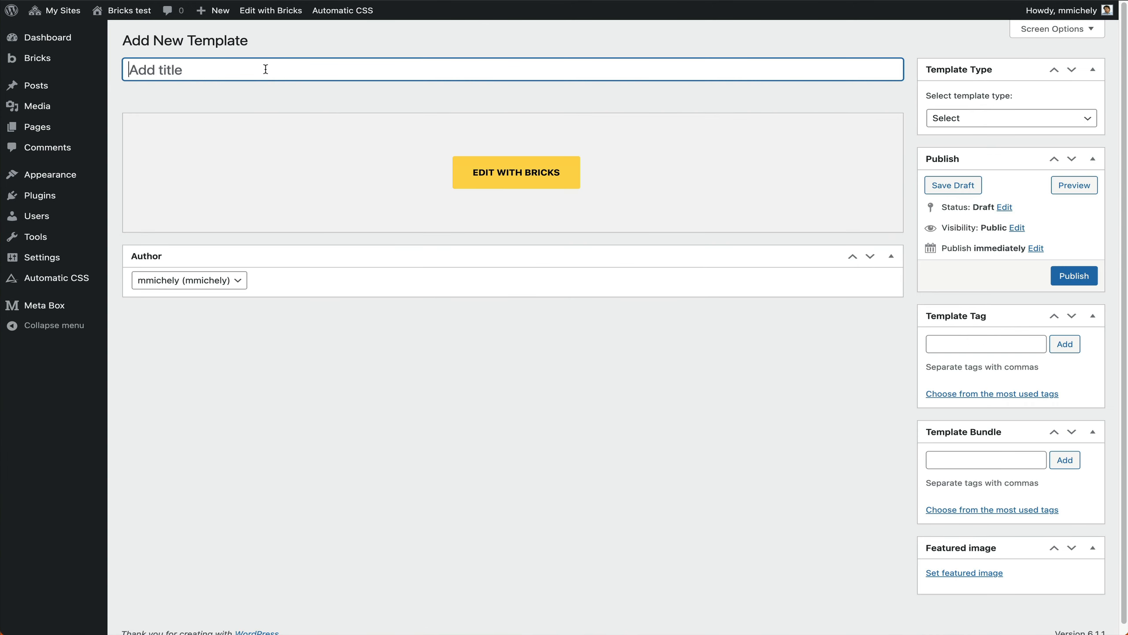
text(Landingpage)
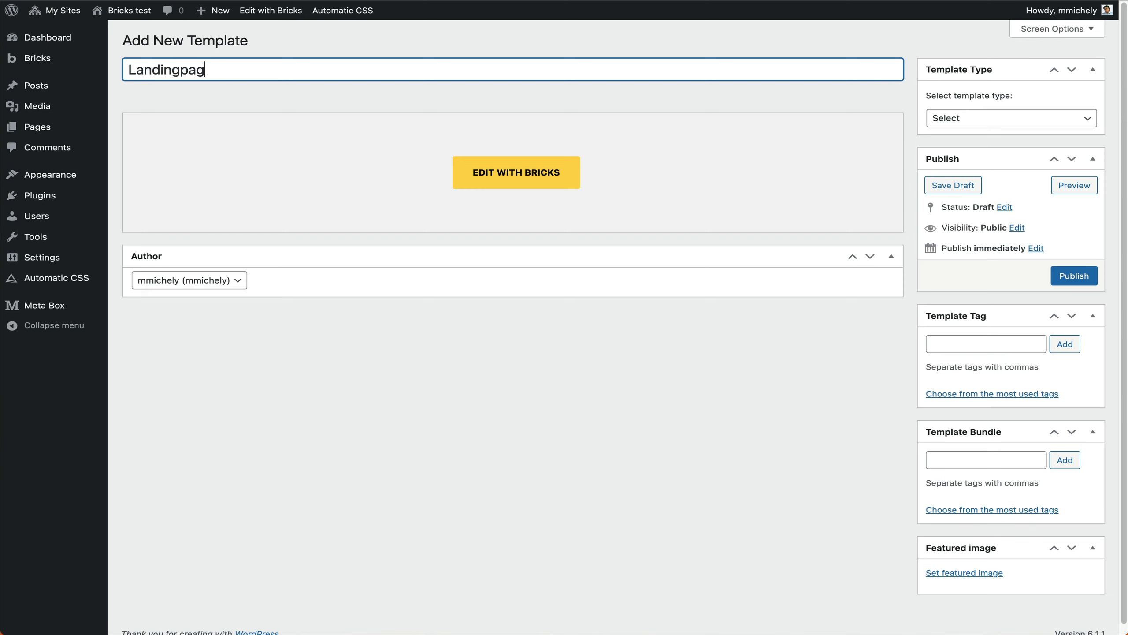
click(984, 127)
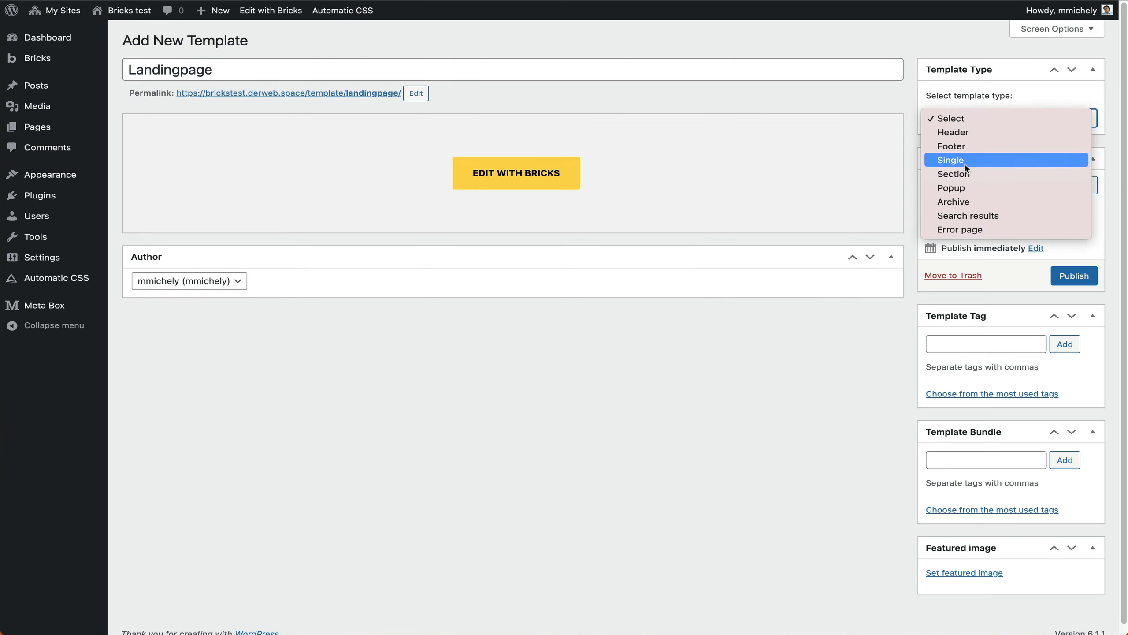
click(986, 160)
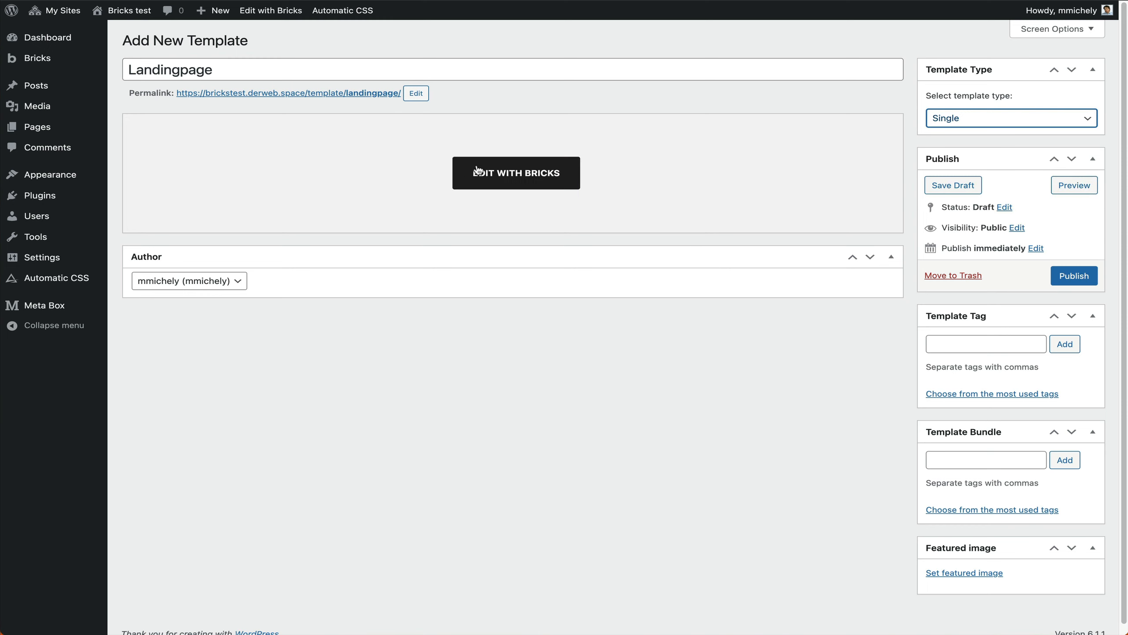
click(1074, 276)
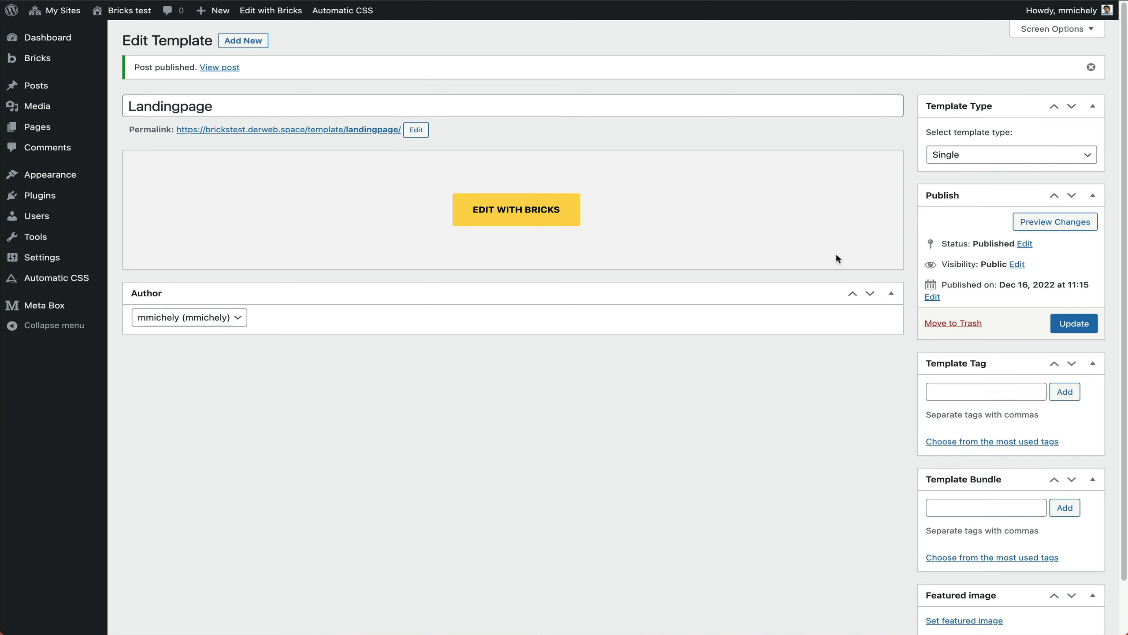
- Edit the template with Bricks and add an Individual condition for the page "Flexible Landingpage with Metabox.io + Bricks"
click(453, 214)
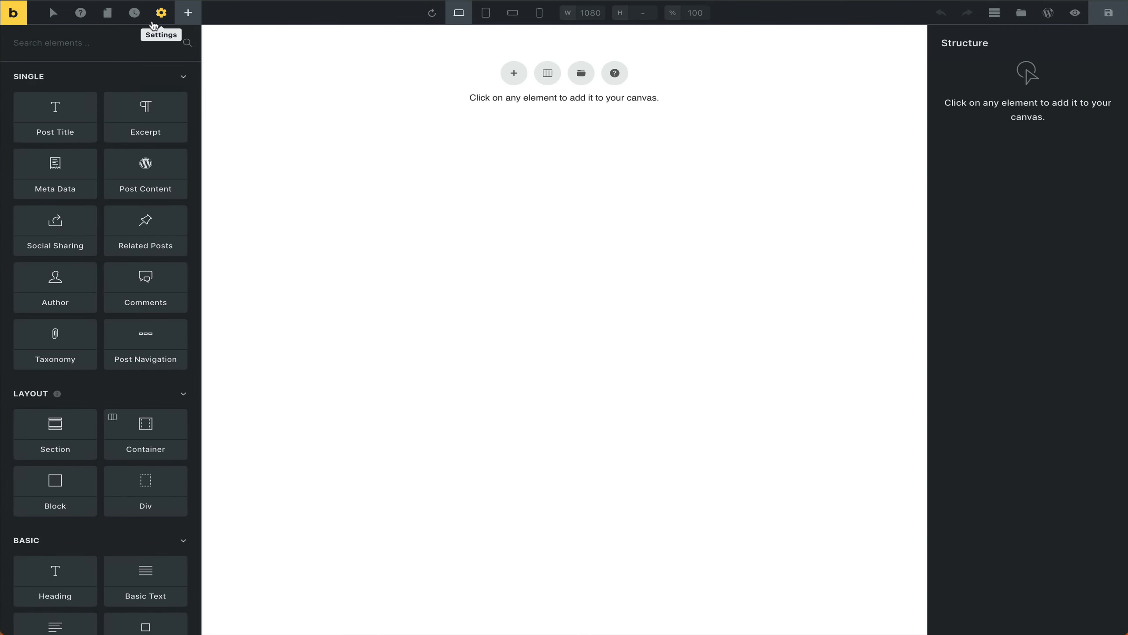
click(153, 25)
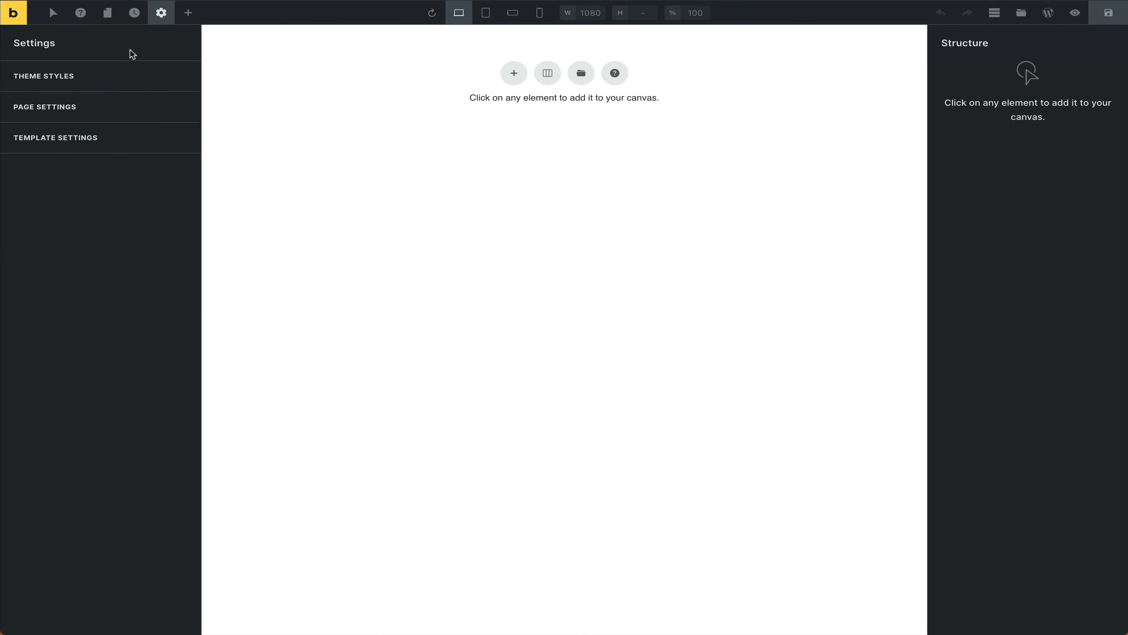
click(70, 137)
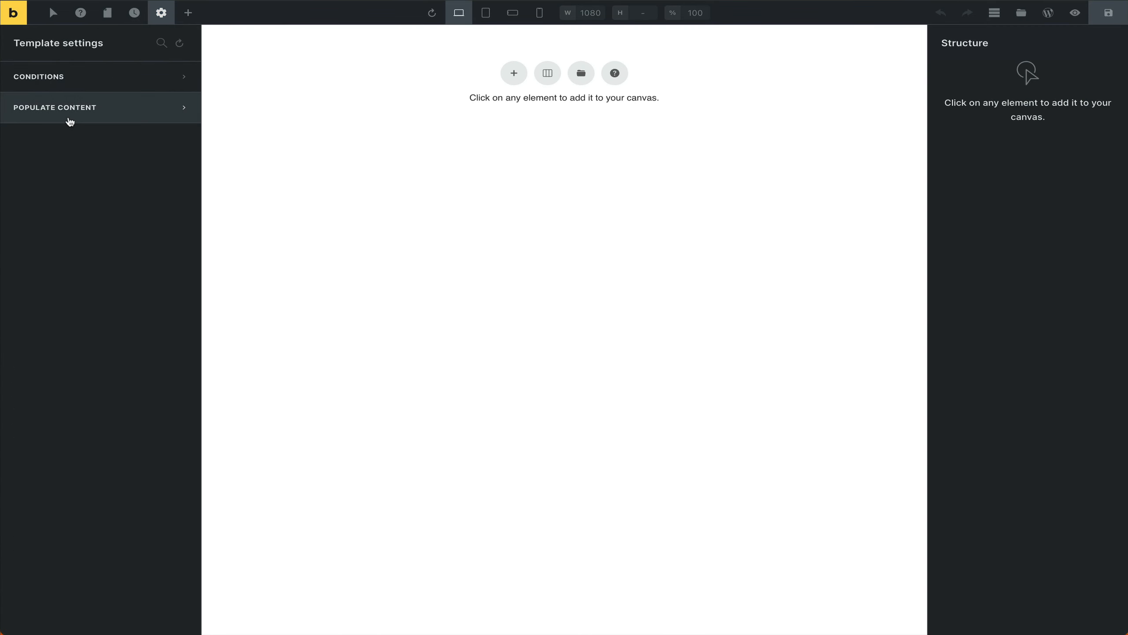
click(63, 87)
click(109, 141)
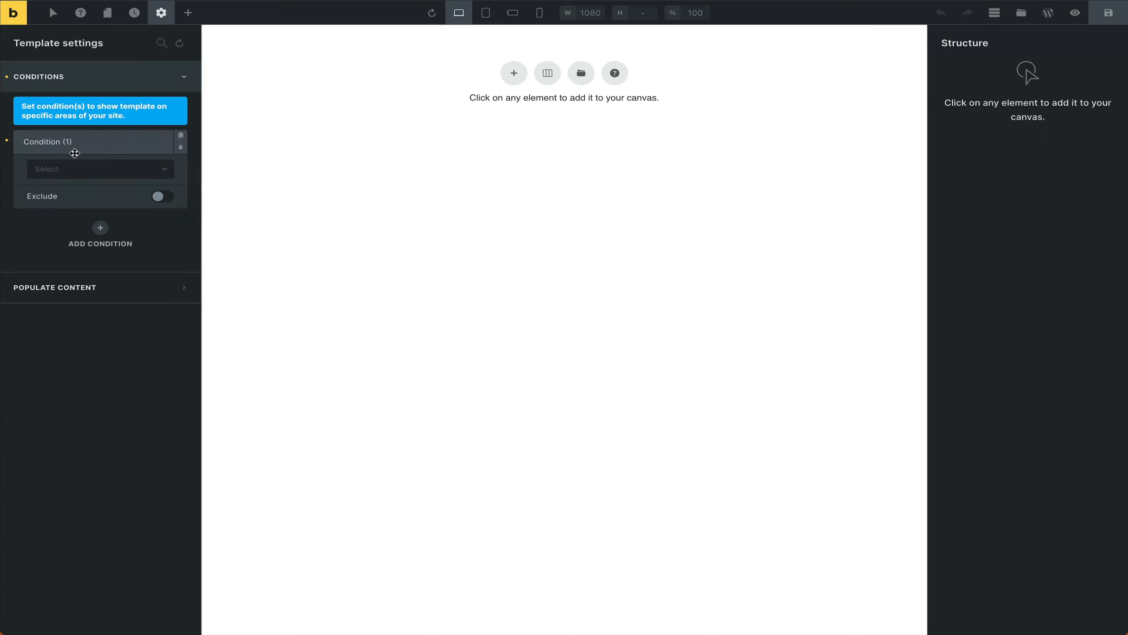
click(71, 171)
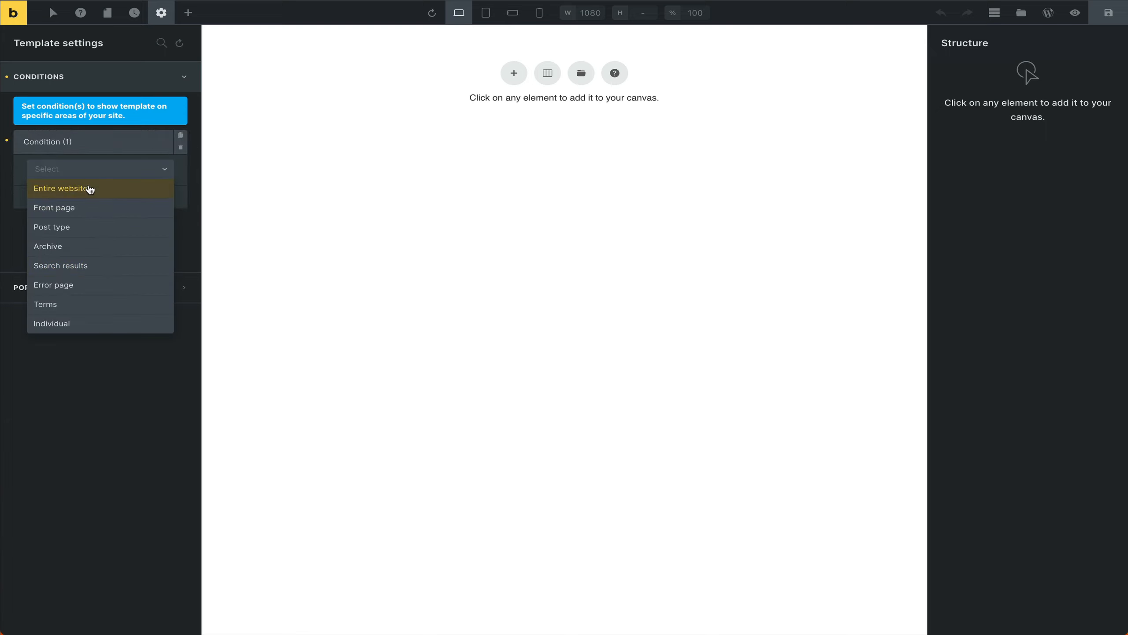
click(80, 323)
click(91, 218)
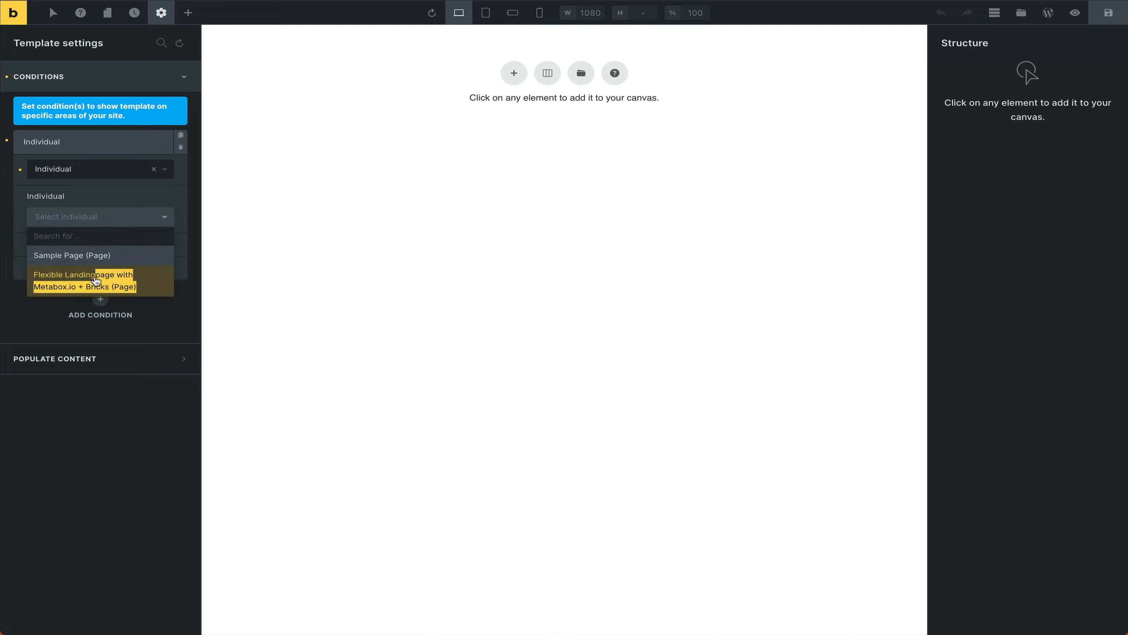
click(66, 284)
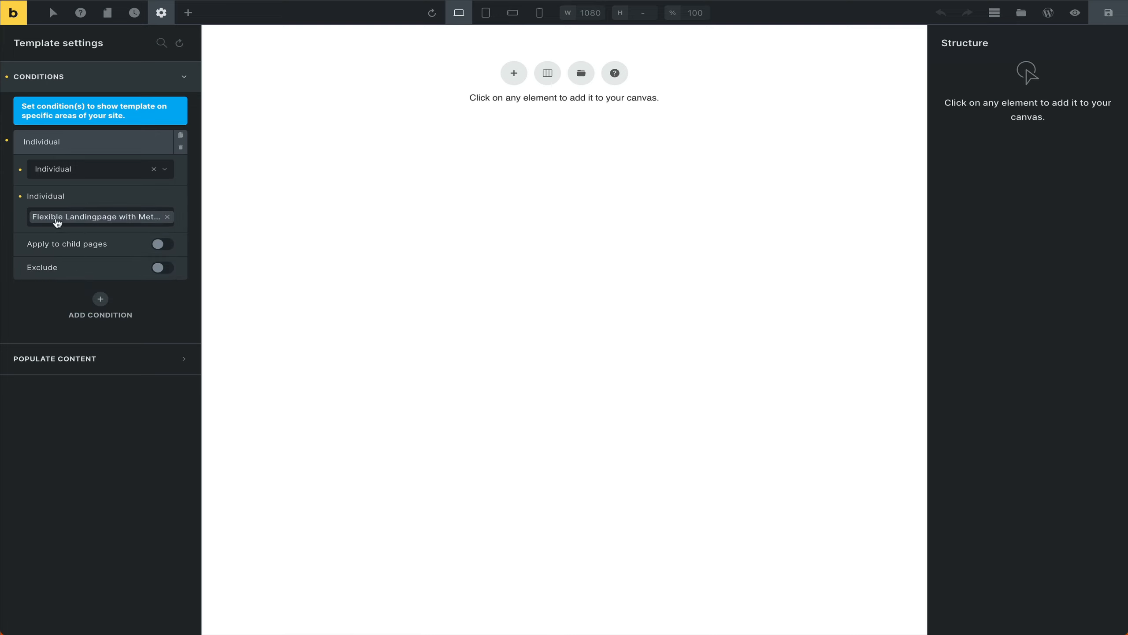
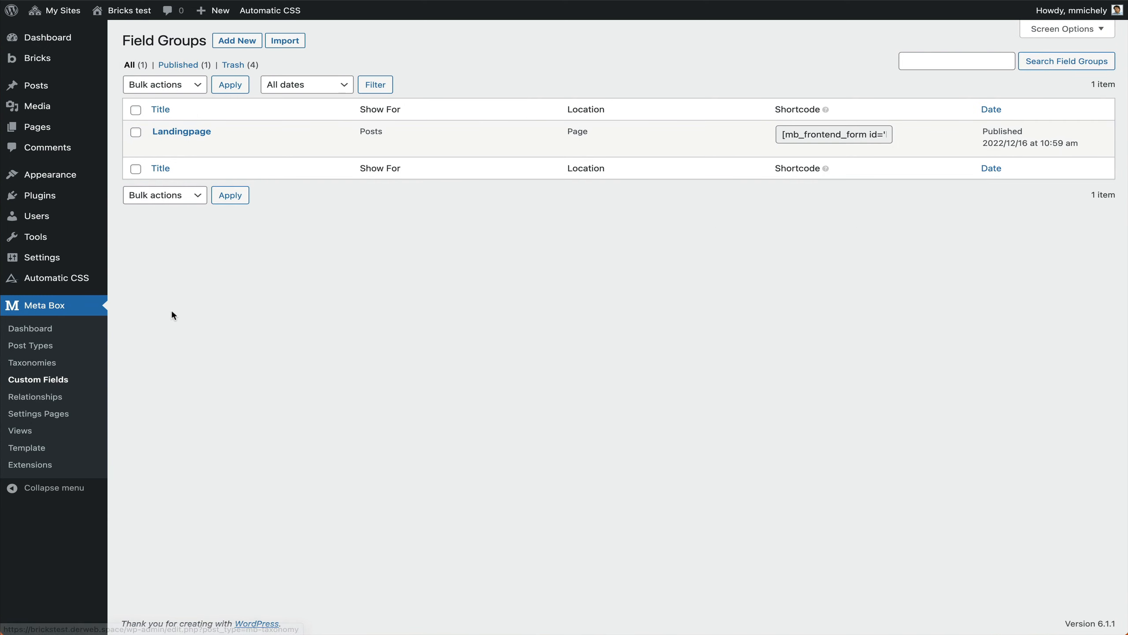
- Open the Landingpage field group in Meta Box and set the Bricks Group Loop's query type to "MB Group: Landingpage Sections"
click(195, 131)
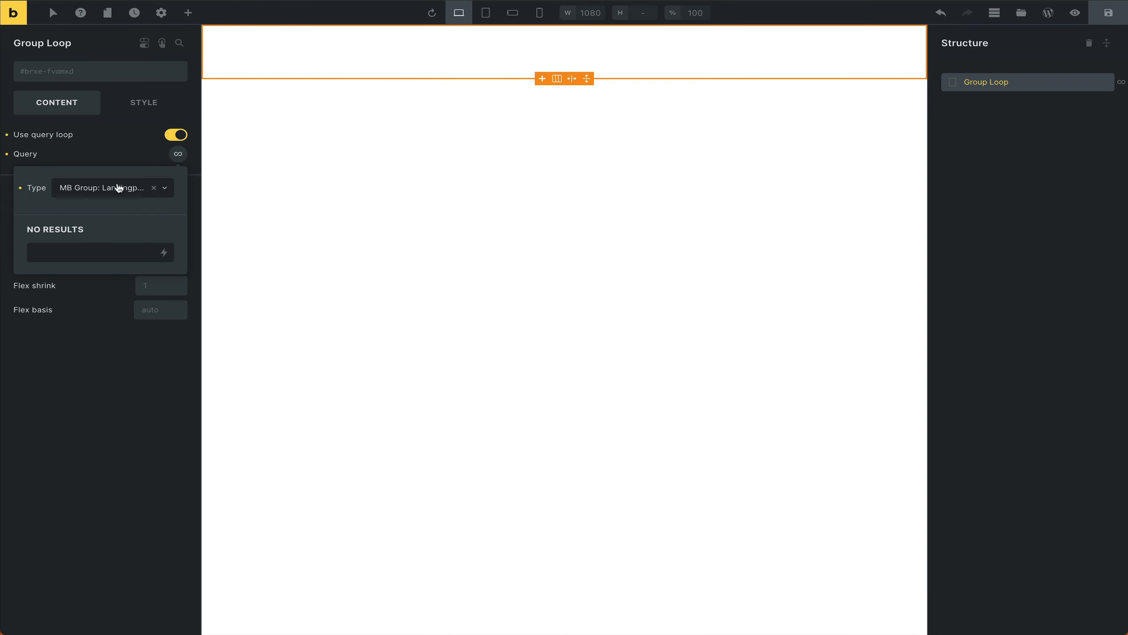
click(118, 189)
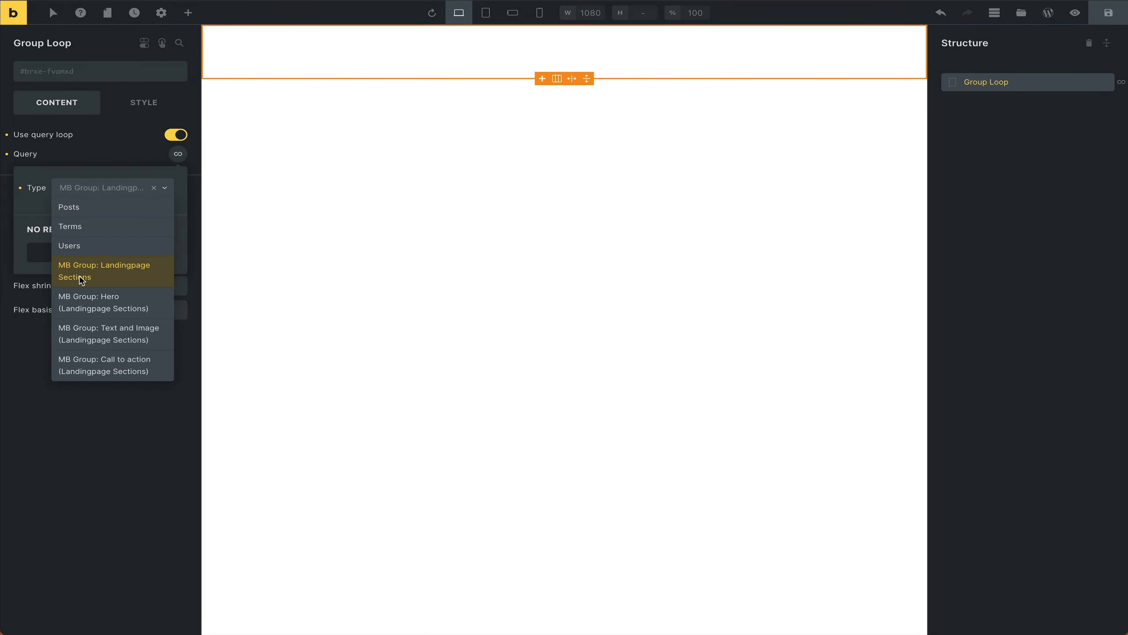
click(116, 273)
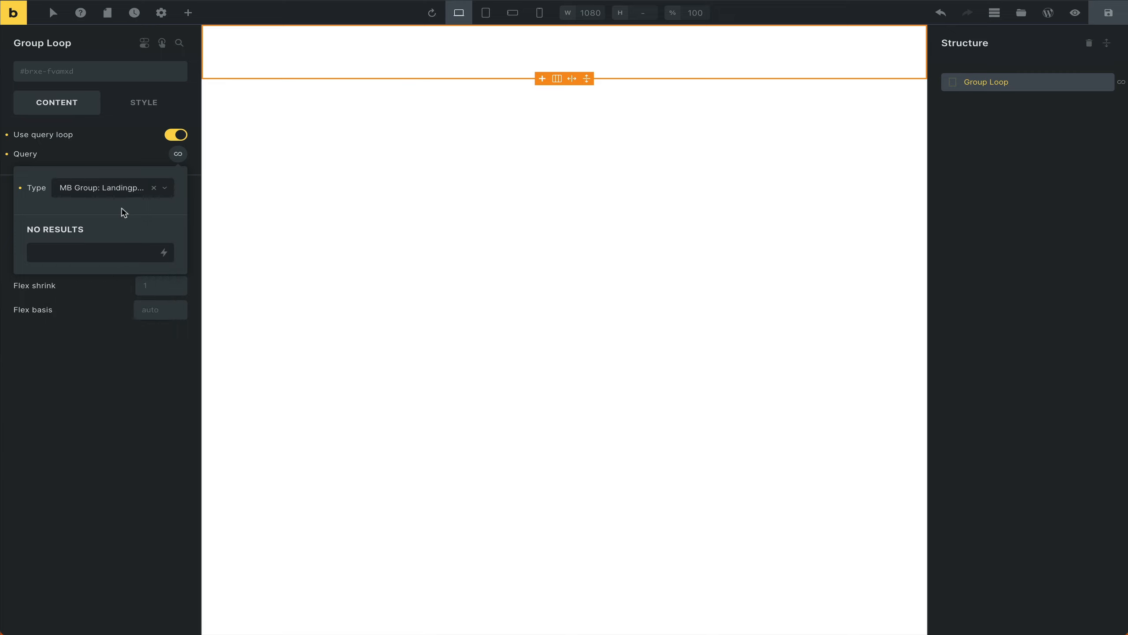
- Enter a no-results message for the Group Loop query and save the template
click(101, 254)
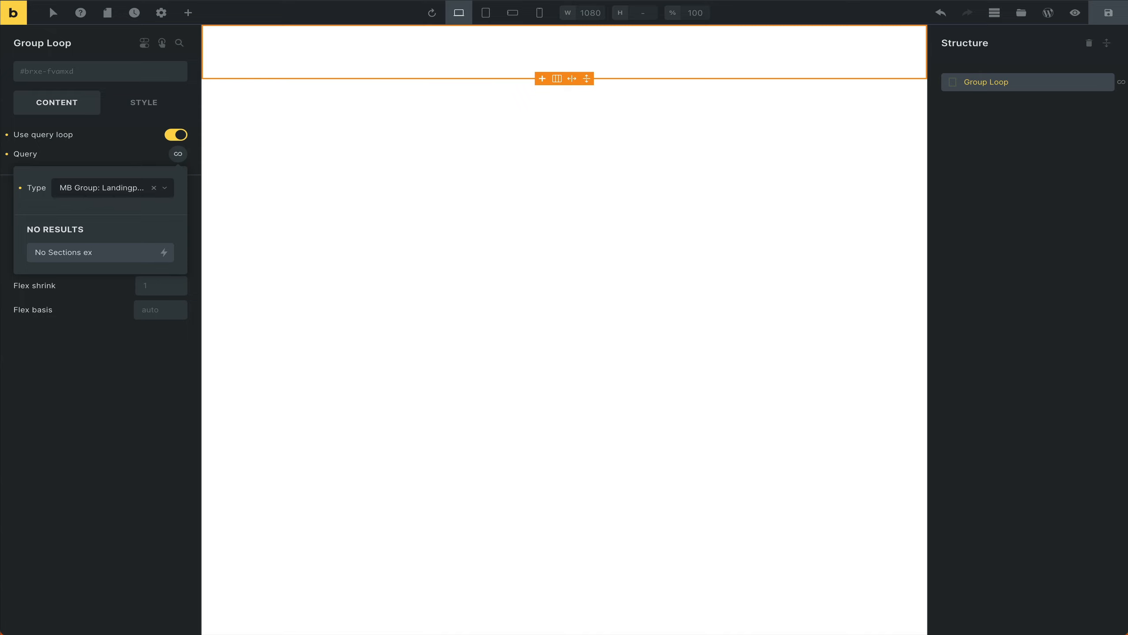
key(ctrl+a)
text(Ad)
click(178, 155)
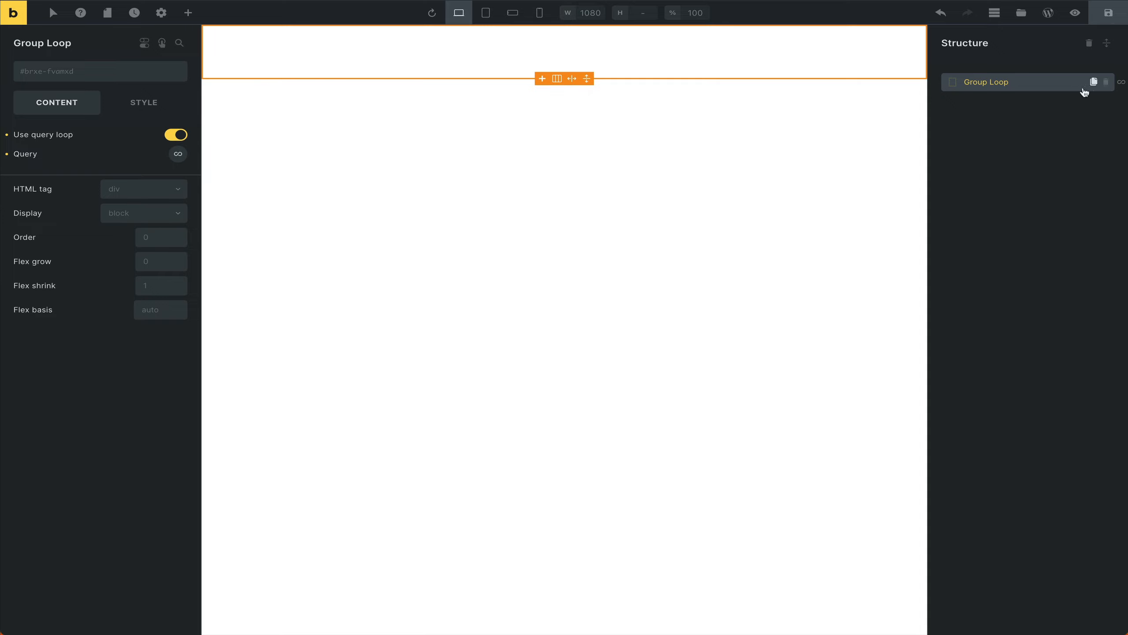
key(ctrl+s)
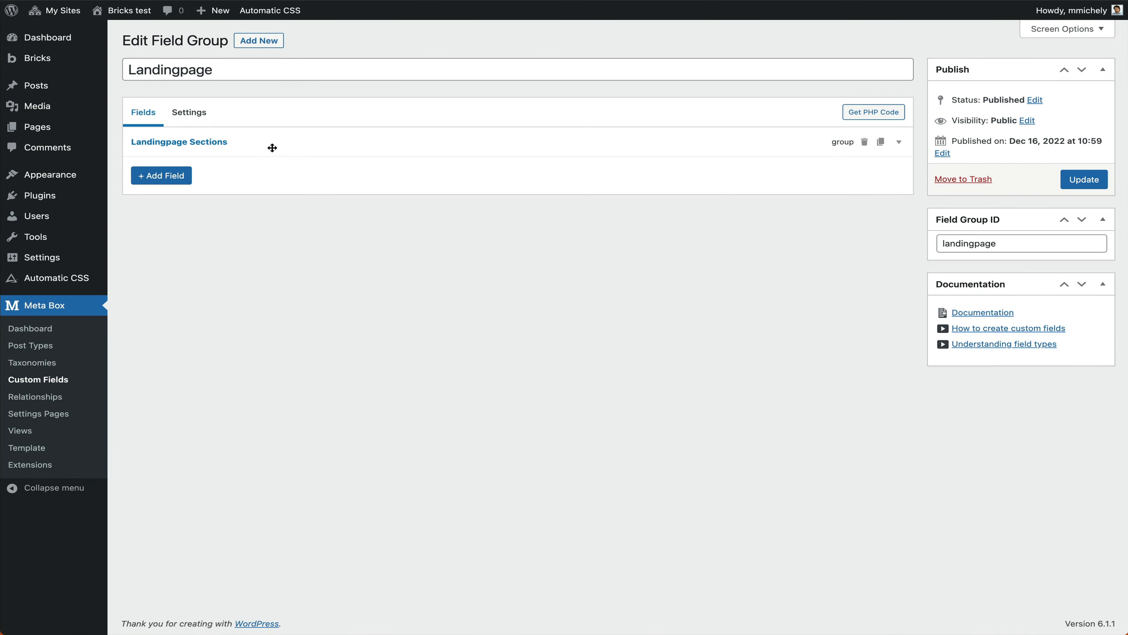
- Open the Landingpage Sections field in the Meta Box field group, and open the template library in the Bricks editor
click(223, 141)
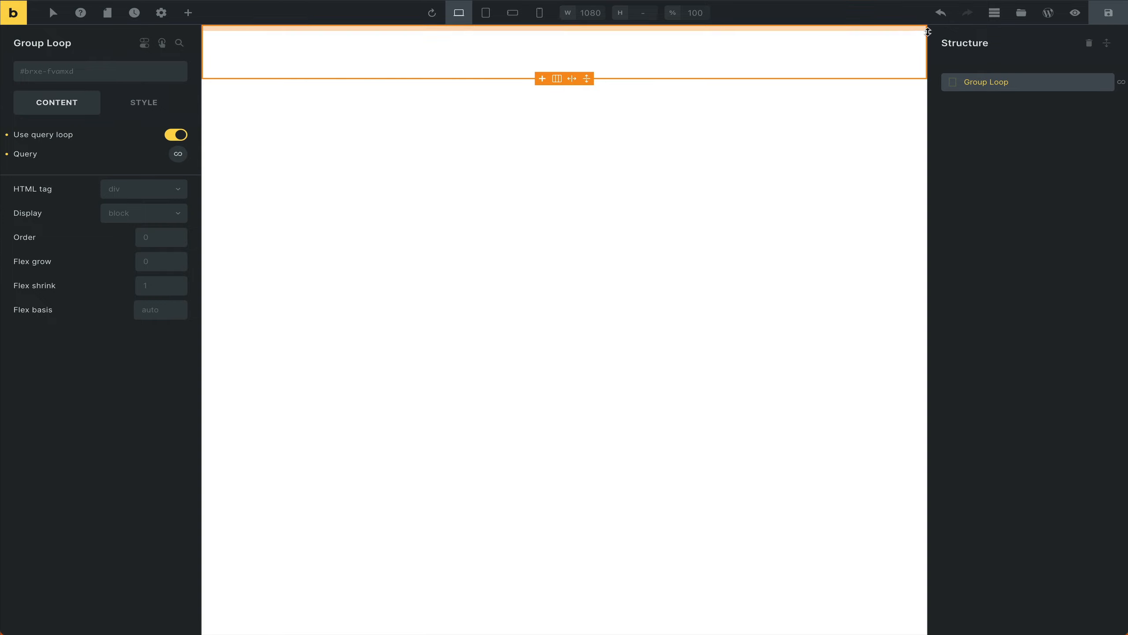
click(1021, 13)
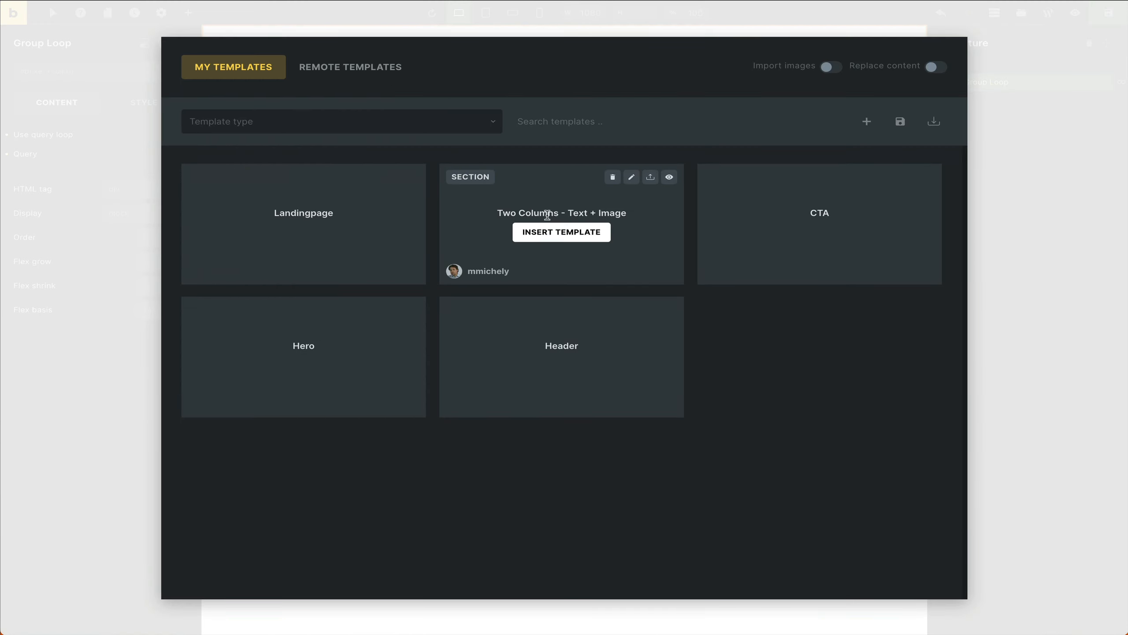
- Try to insert the Header template from the template library
mouse_move(648, 346)
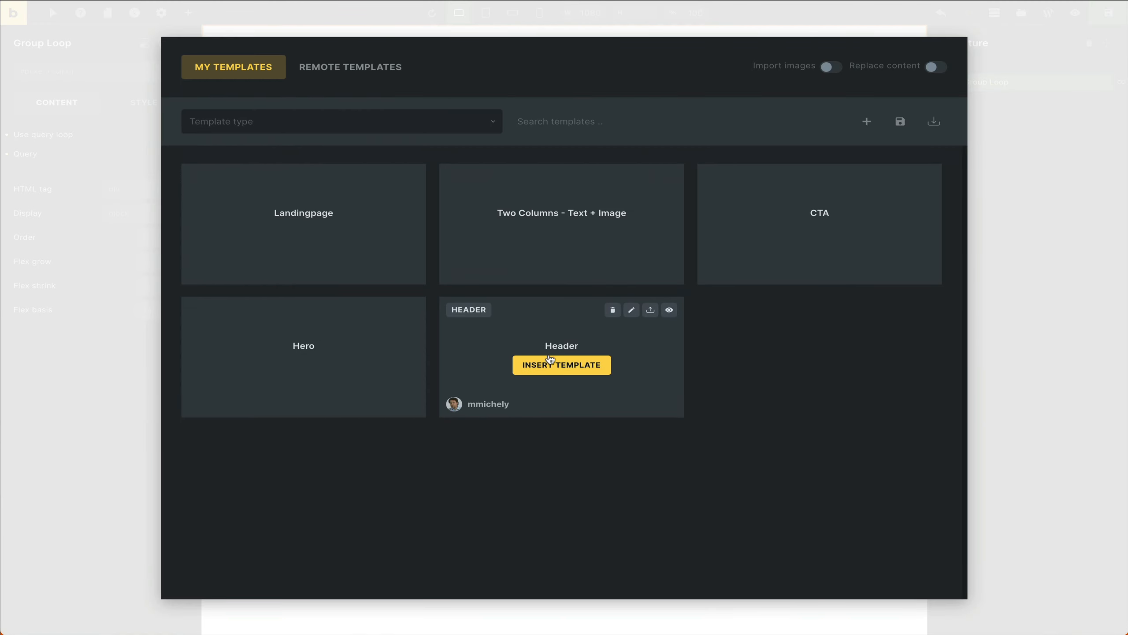
click(564, 369)
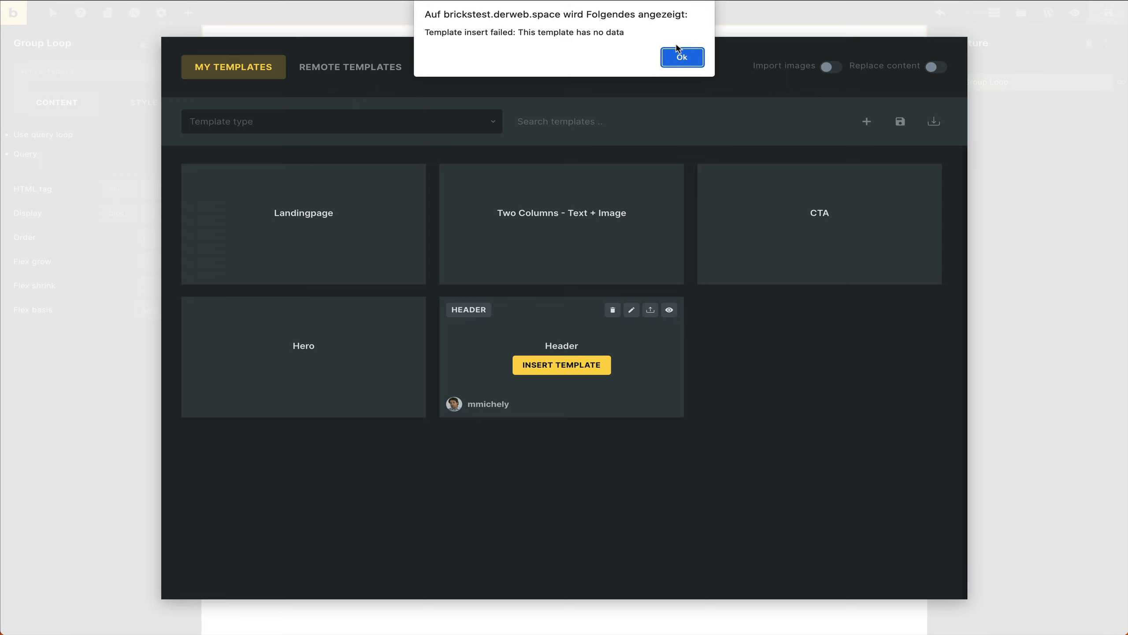
click(664, 57)
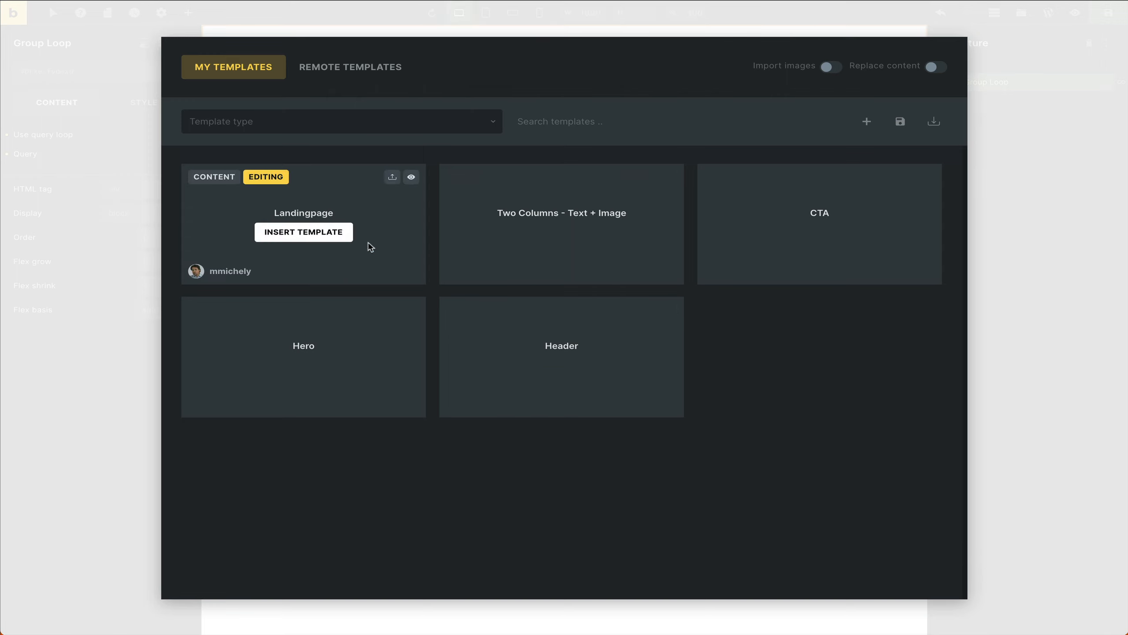
- Insert the Hero template and nest its section inside the Group Loop element
click(315, 362)
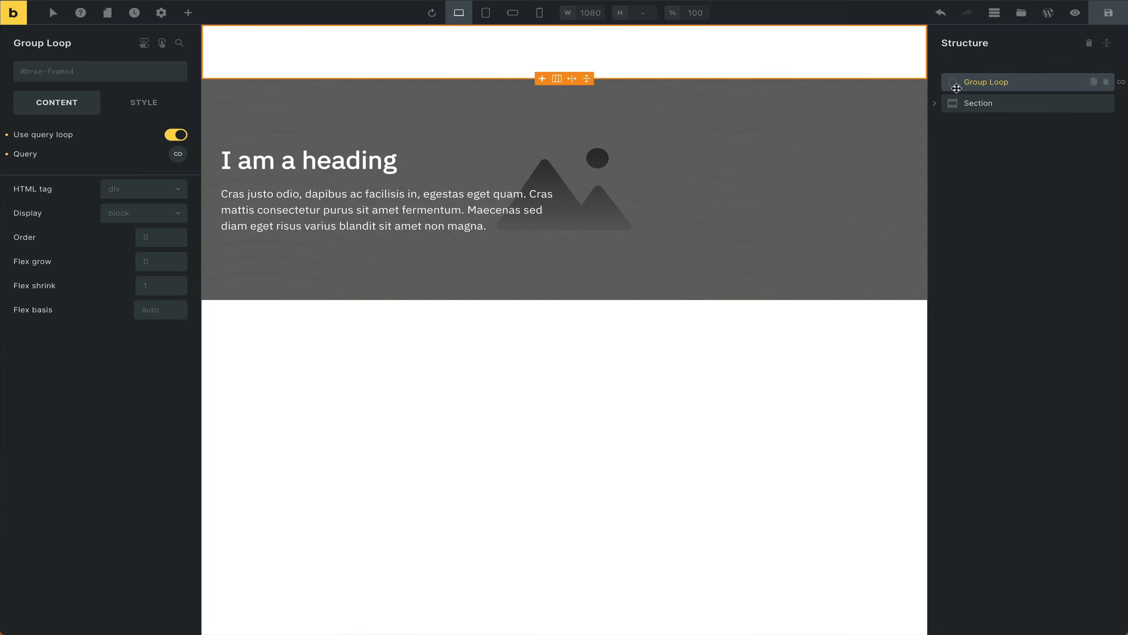
drag(947, 102, 979, 92)
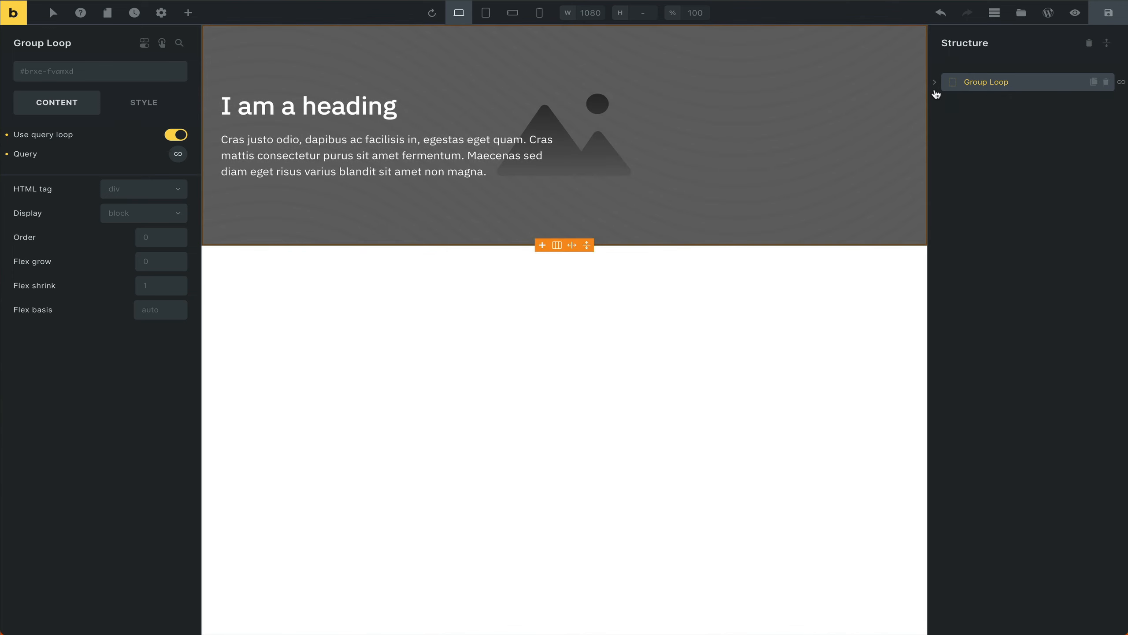
- Rename the section inside Group Loop to "Hero"
click(935, 89)
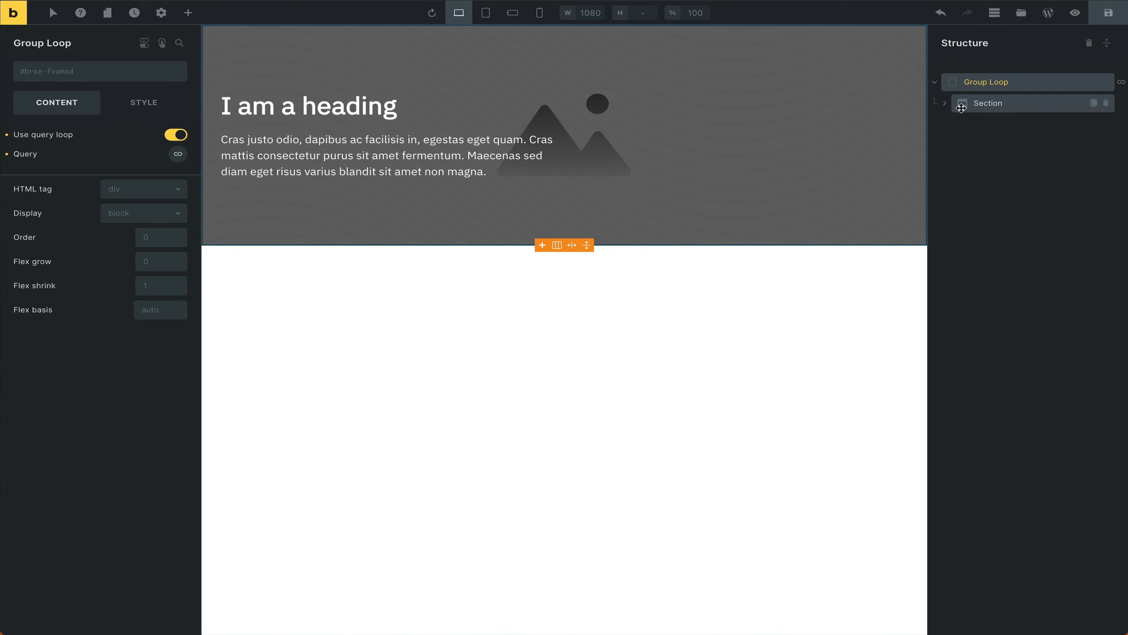
double_click(980, 103)
text(Hero)
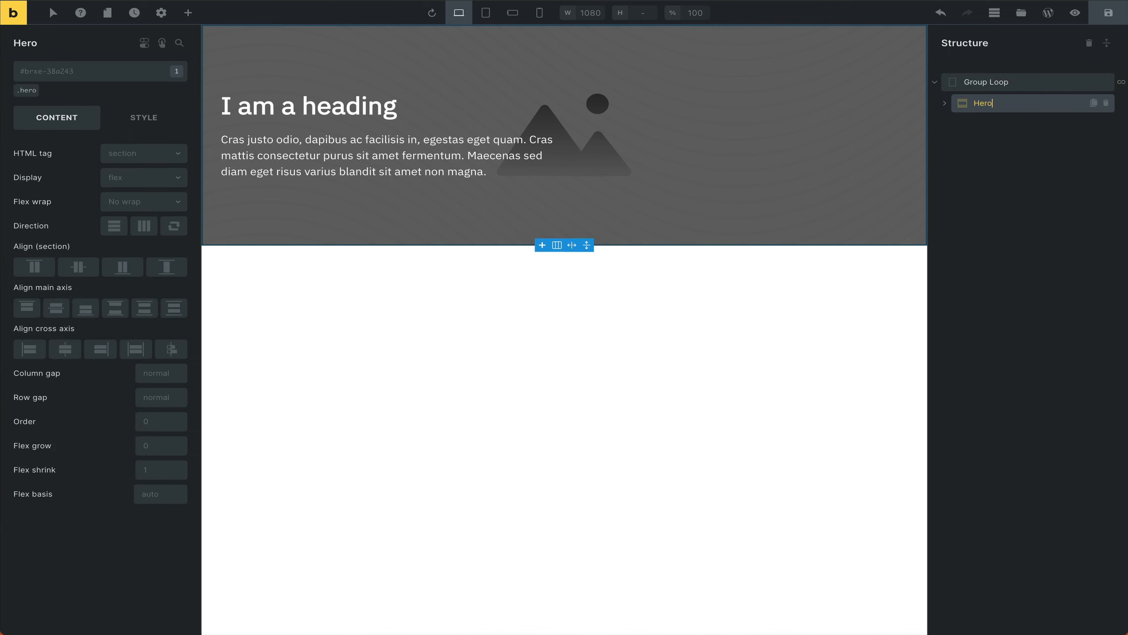
- Confirm the section name "Hero" and expand the section in the structure
key(Return)
click(945, 104)
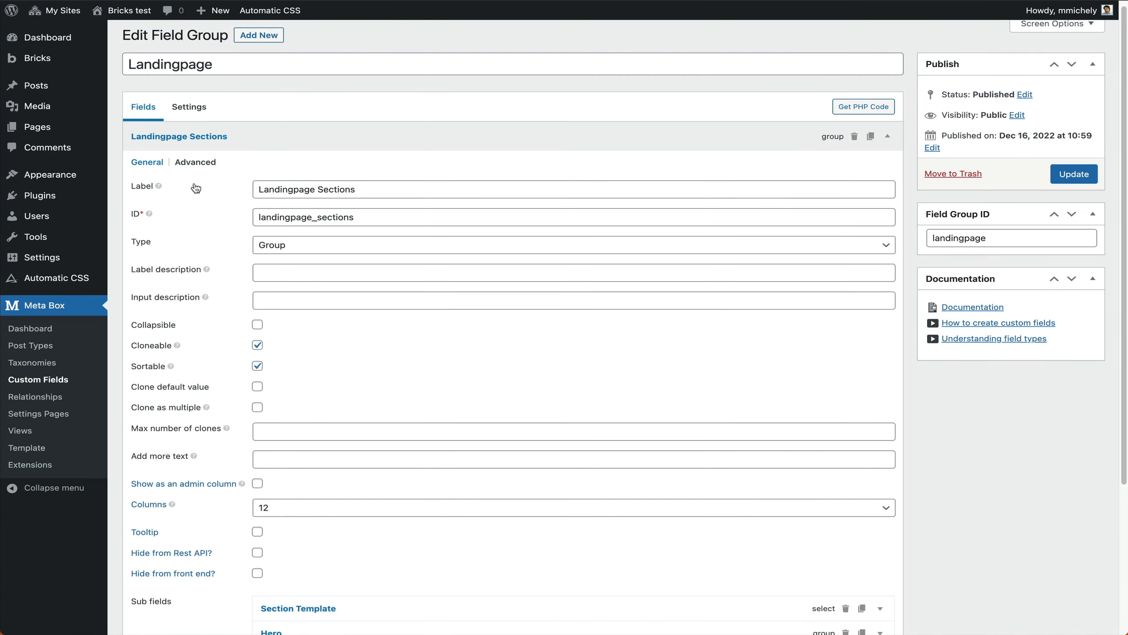
- Open the Hero sub field of Landingpage Sections in the Meta Box field group and look through its settings
scroll(217, 243, down, 5)
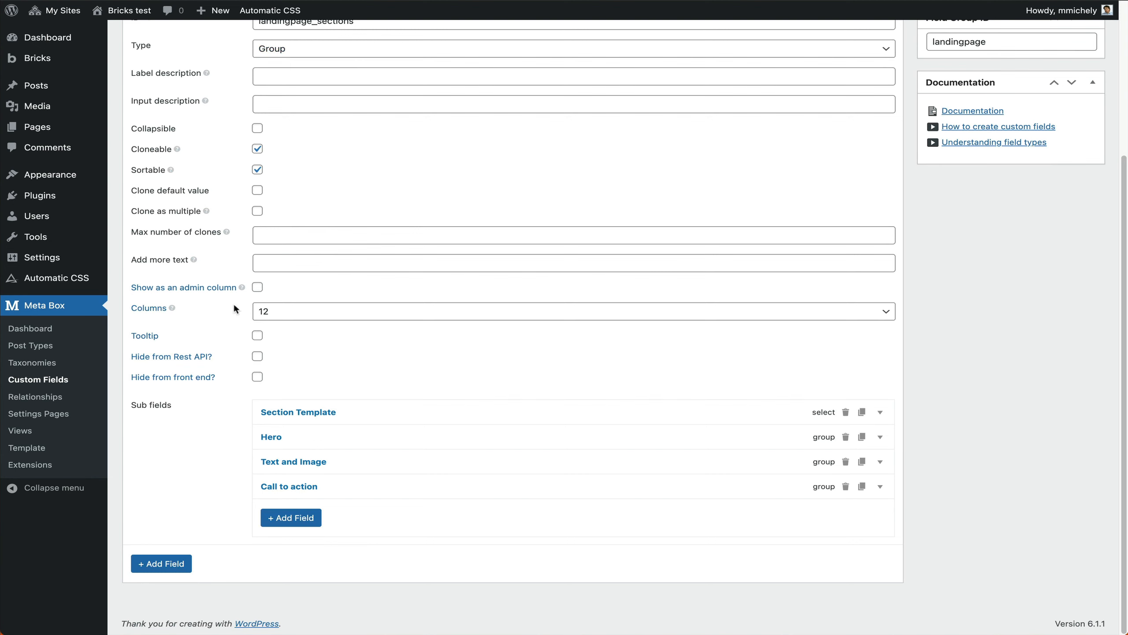
click(280, 437)
scroll(265, 461, down, 3)
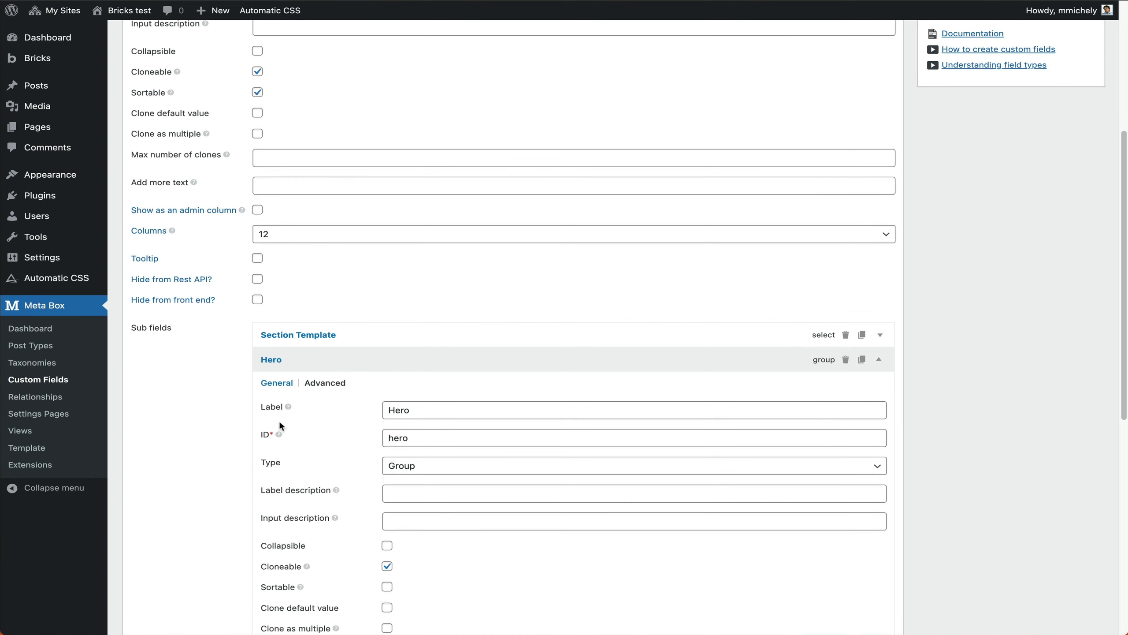
scroll(313, 489, down, 2)
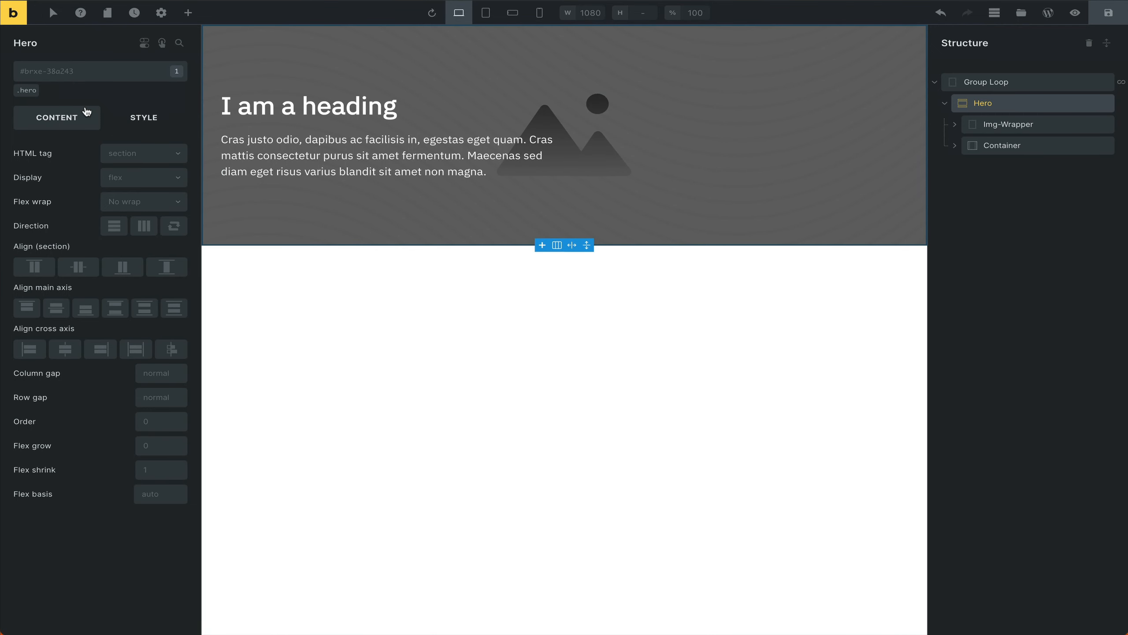
click(142, 116)
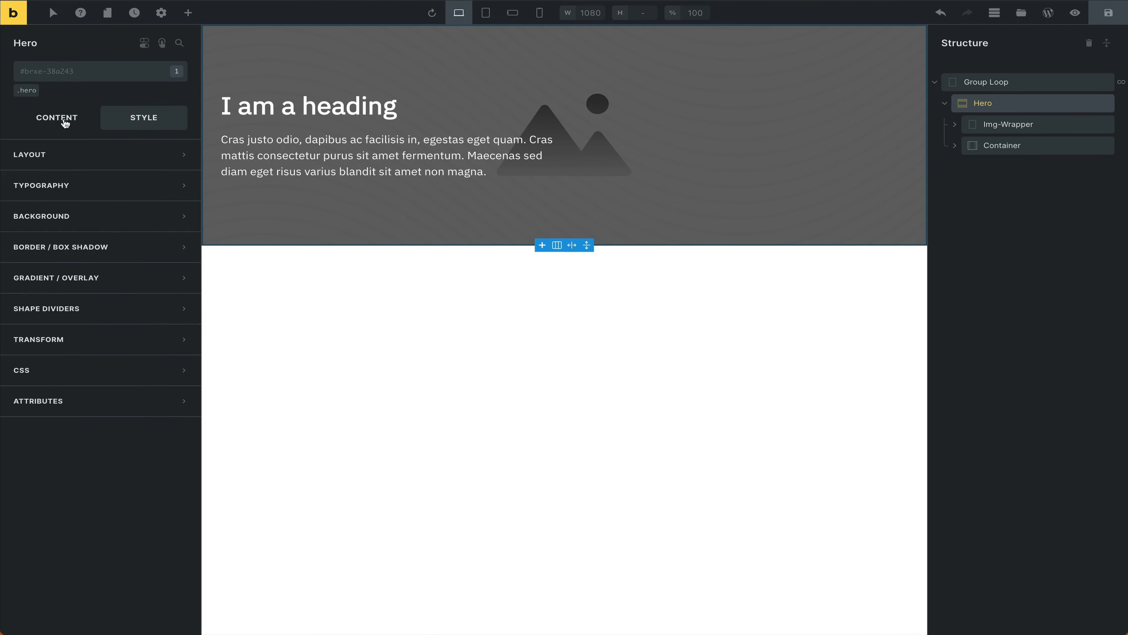
click(65, 117)
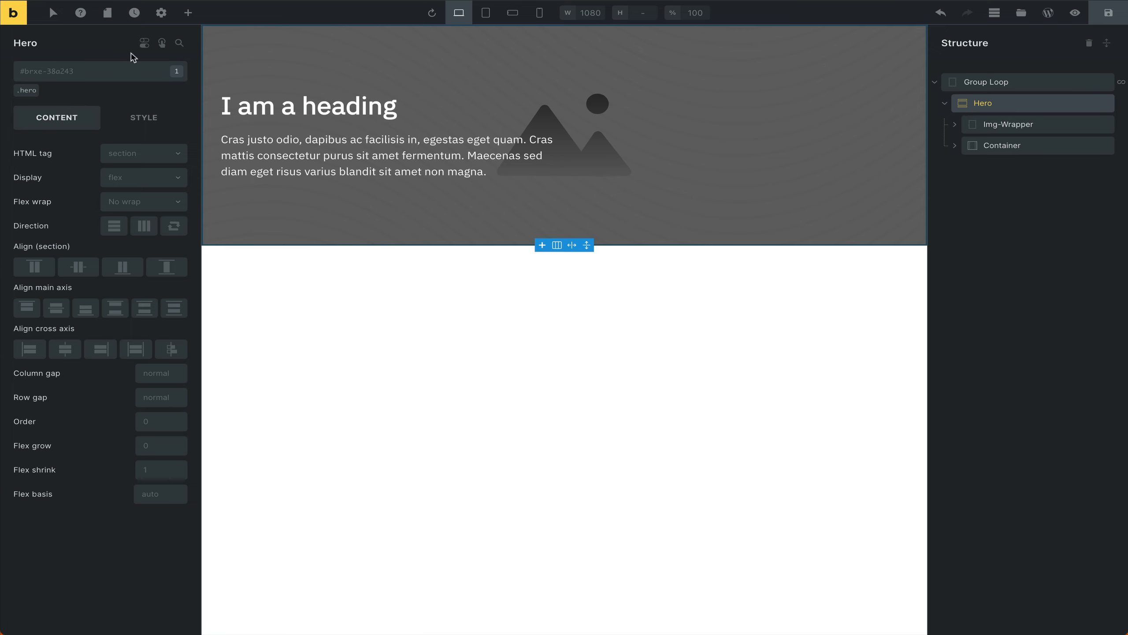
click(1000, 147)
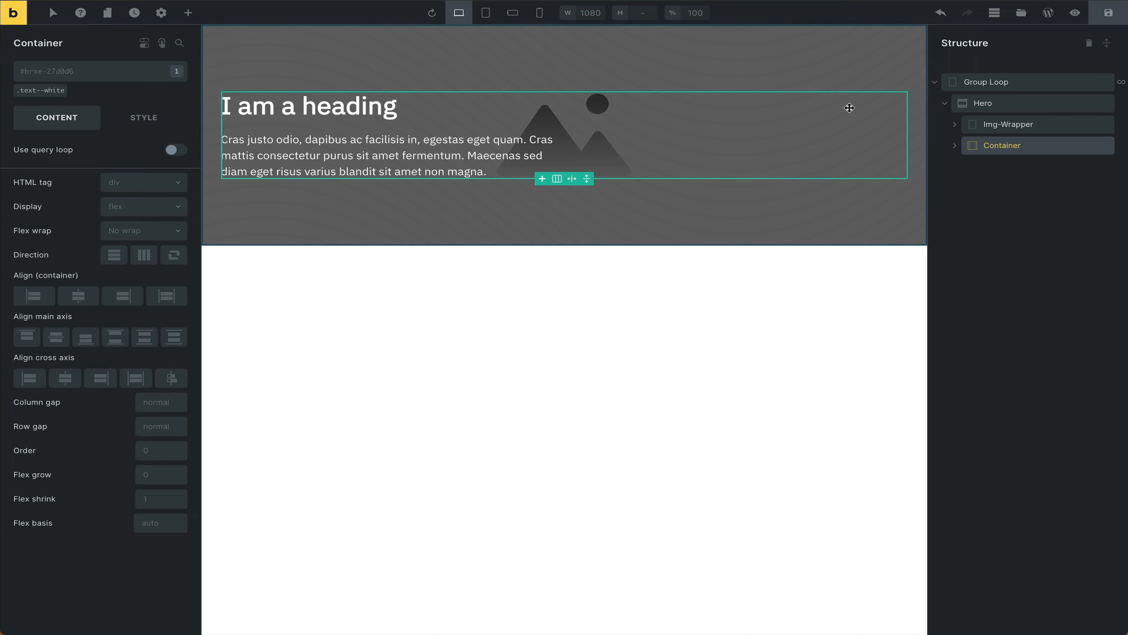
- Add a Dynamic data render condition to the Hero section using the Section Template (Landingpage Sections) field
click(987, 105)
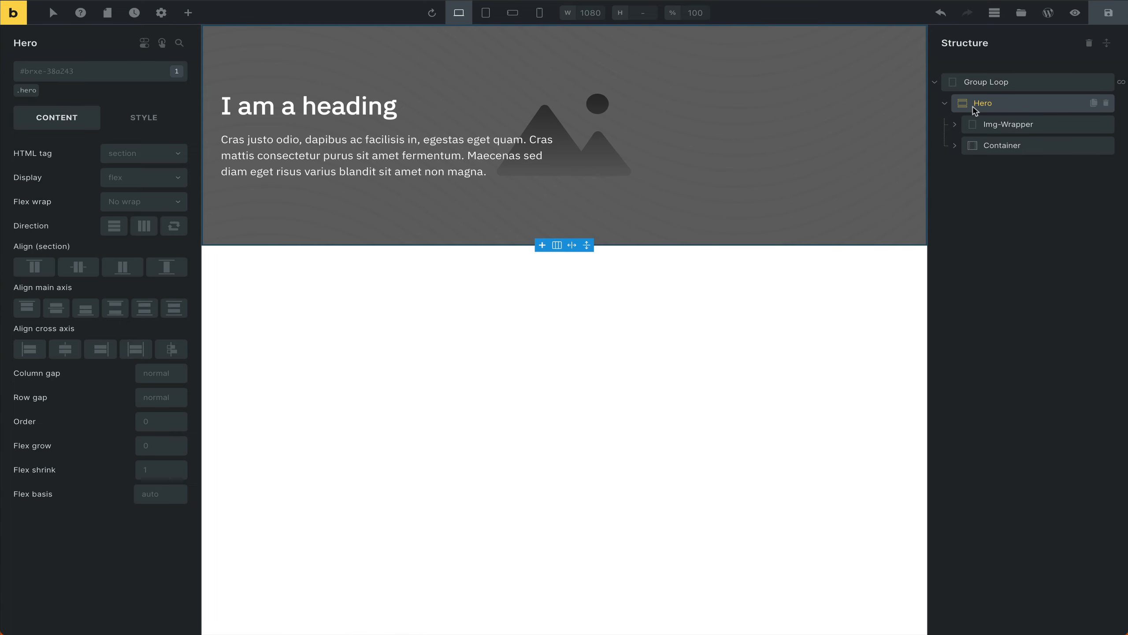
click(144, 42)
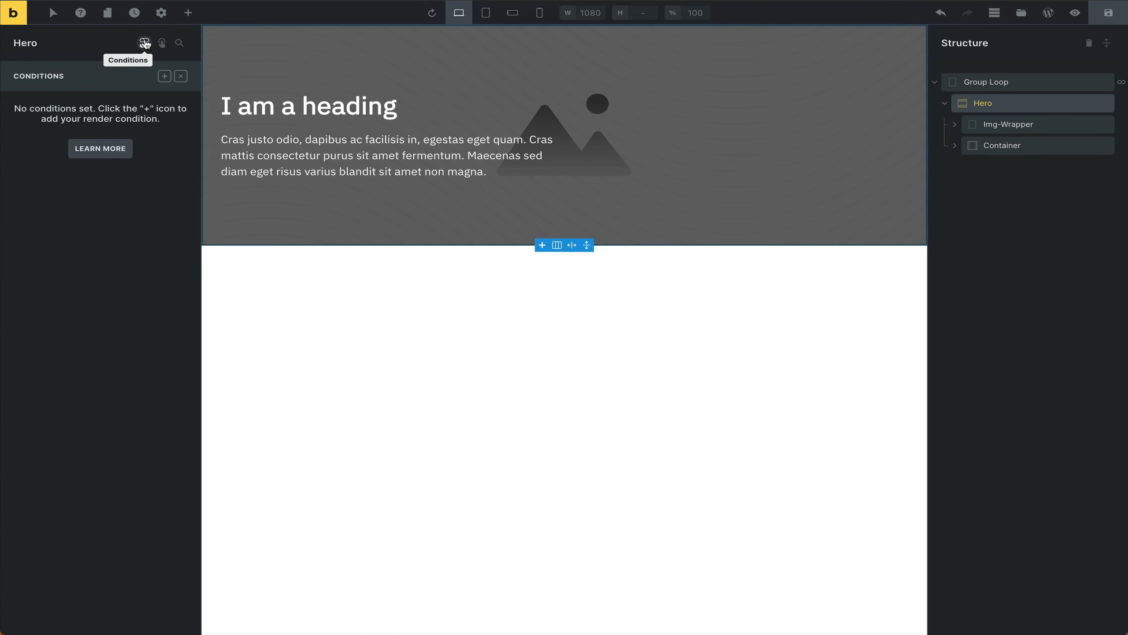
click(165, 81)
click(100, 125)
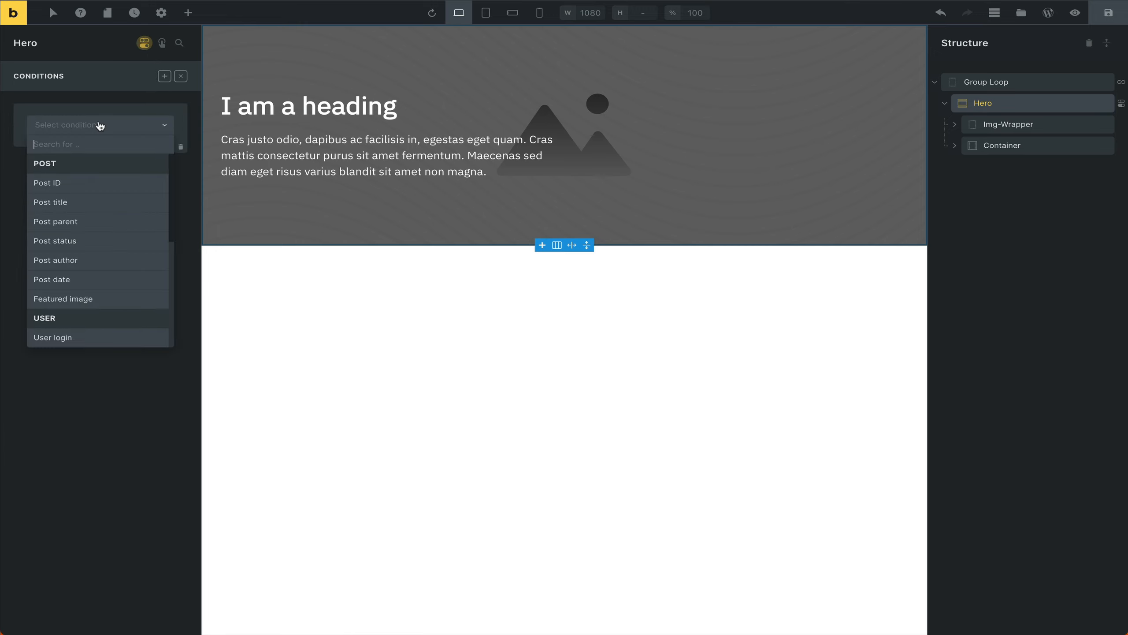
text(dyn)
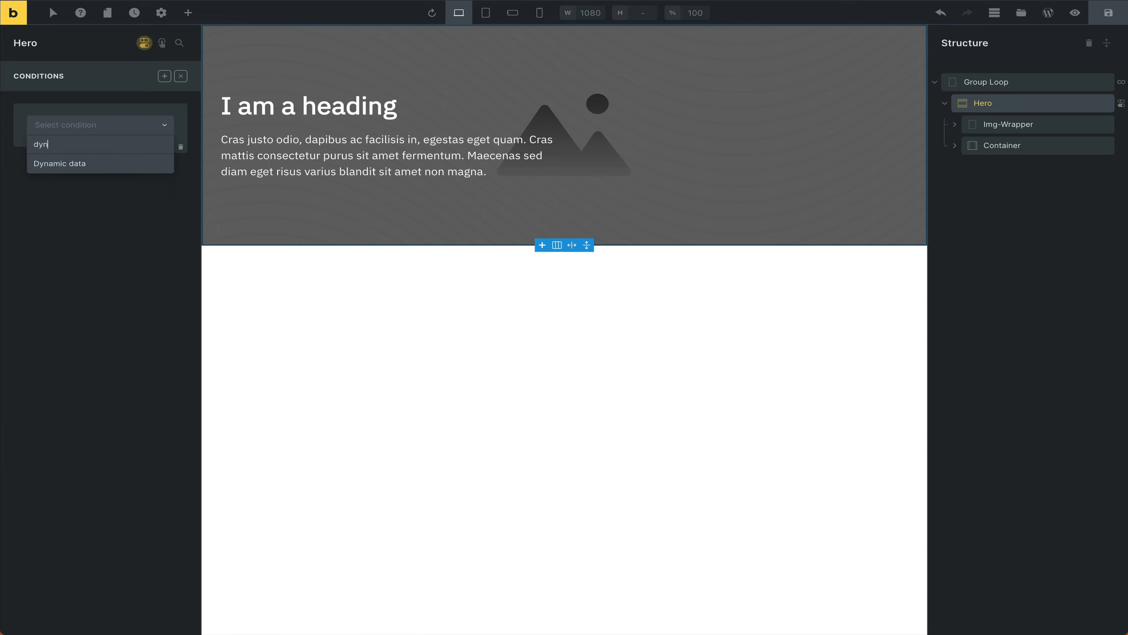
text(a)
click(91, 165)
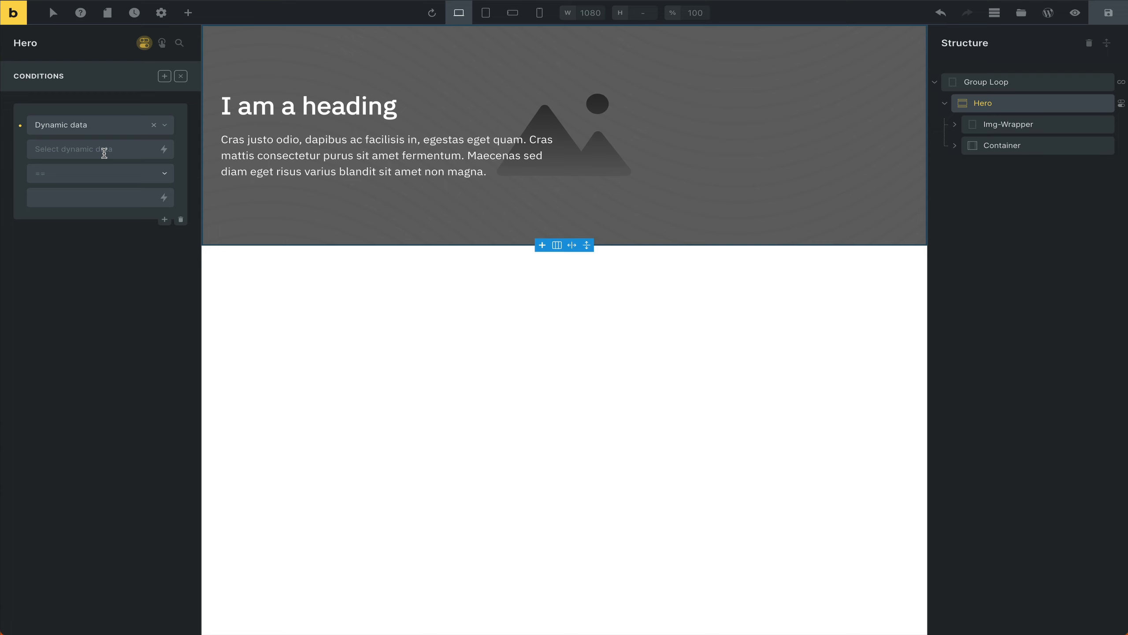
click(163, 149)
text(sect)
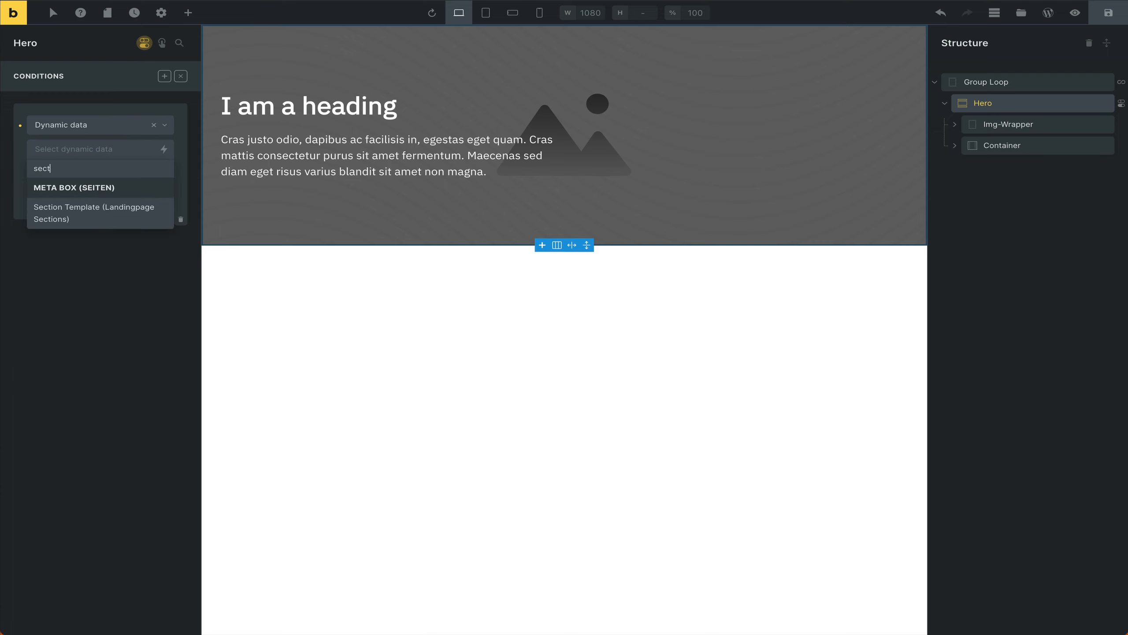
click(94, 217)
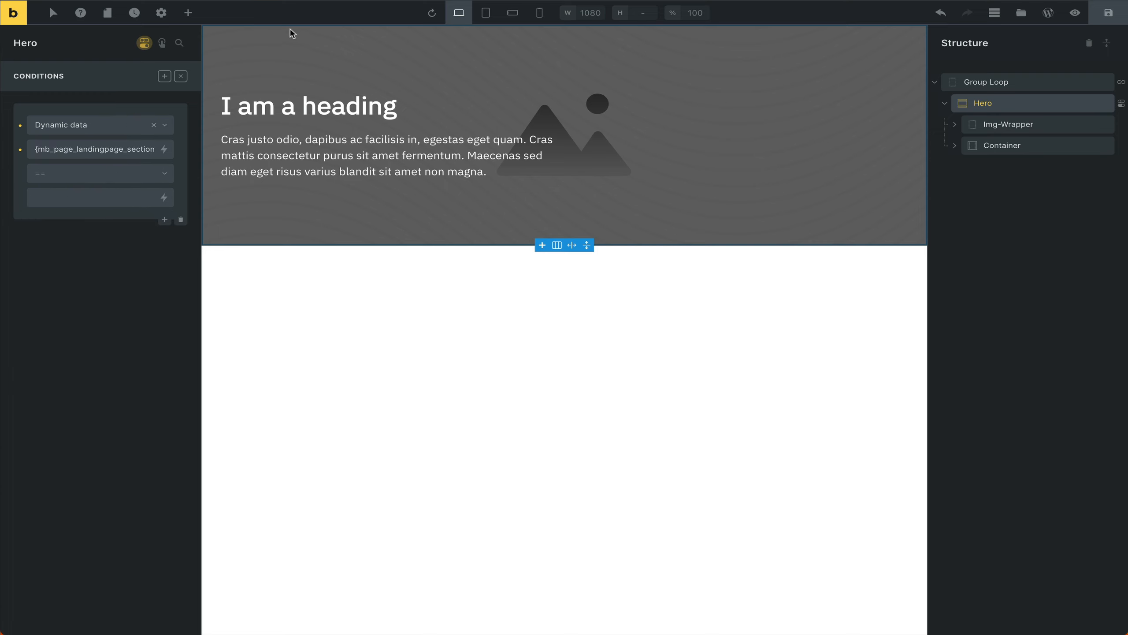
- Open the Section Template sub field in the Meta Box field group and select the value hero in its choices
key(ctrl+Tab)
click(282, 213)
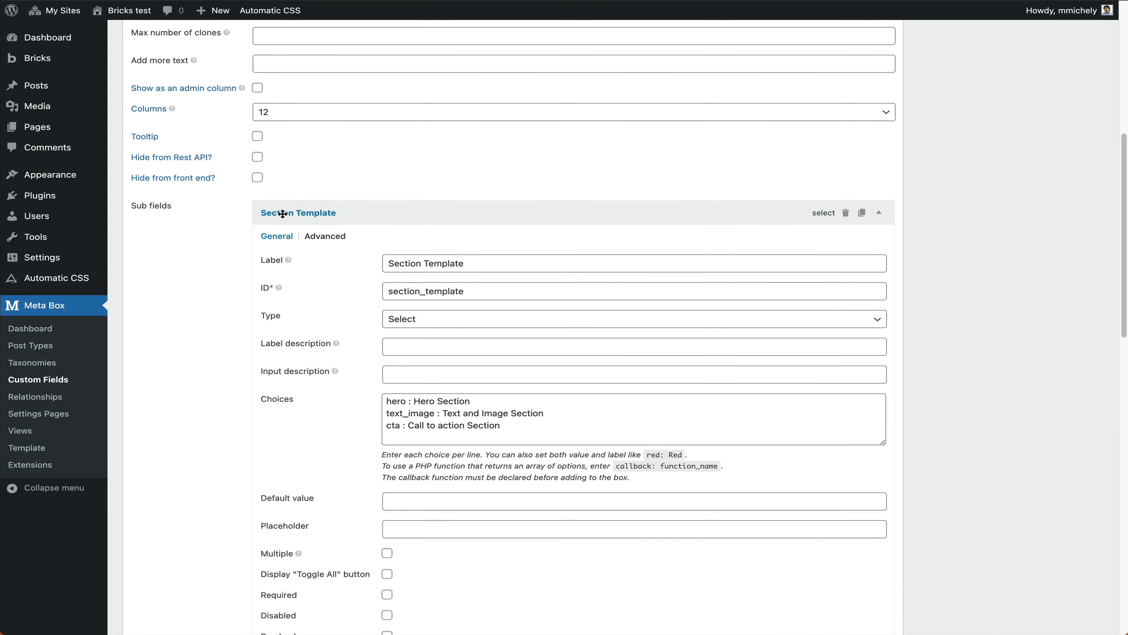
click(302, 211)
click(289, 237)
click(289, 237)
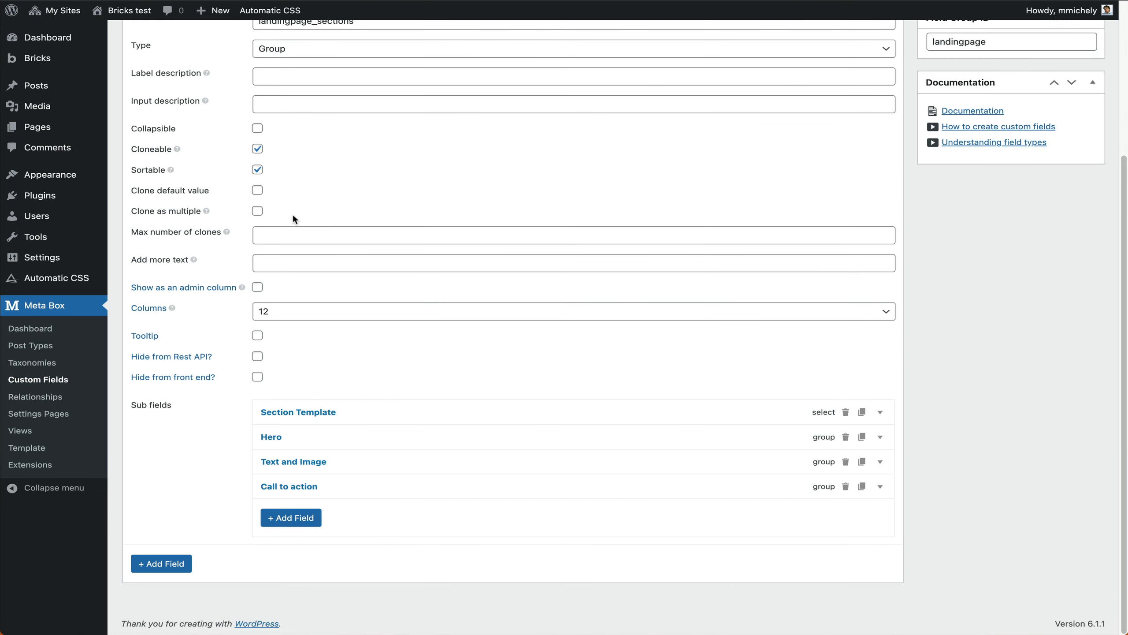
click(330, 408)
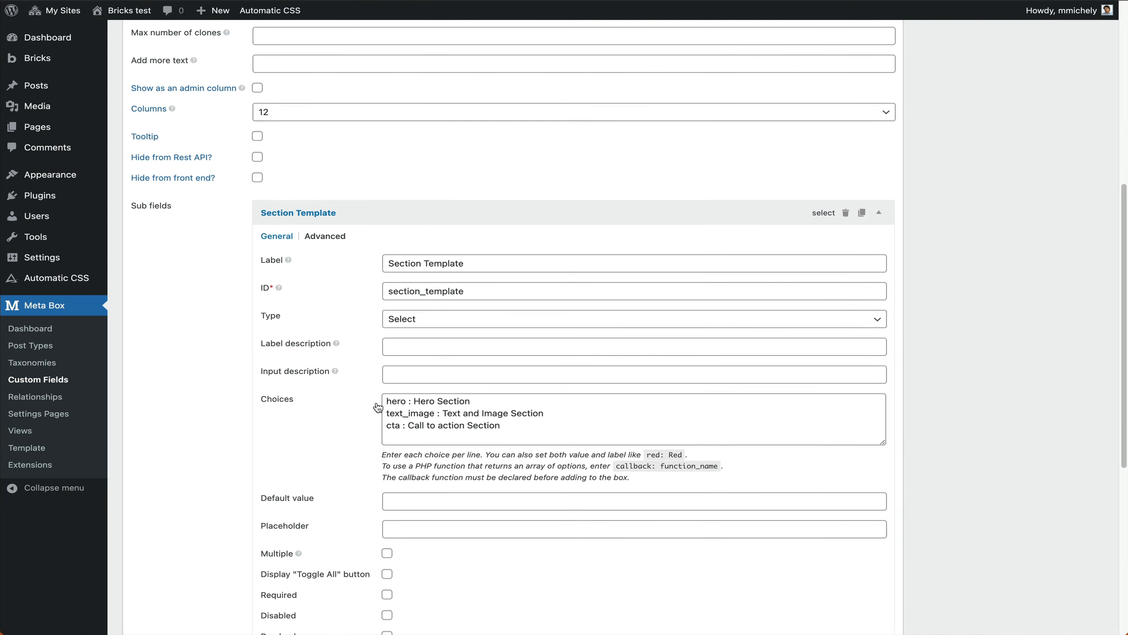
double_click(389, 401)
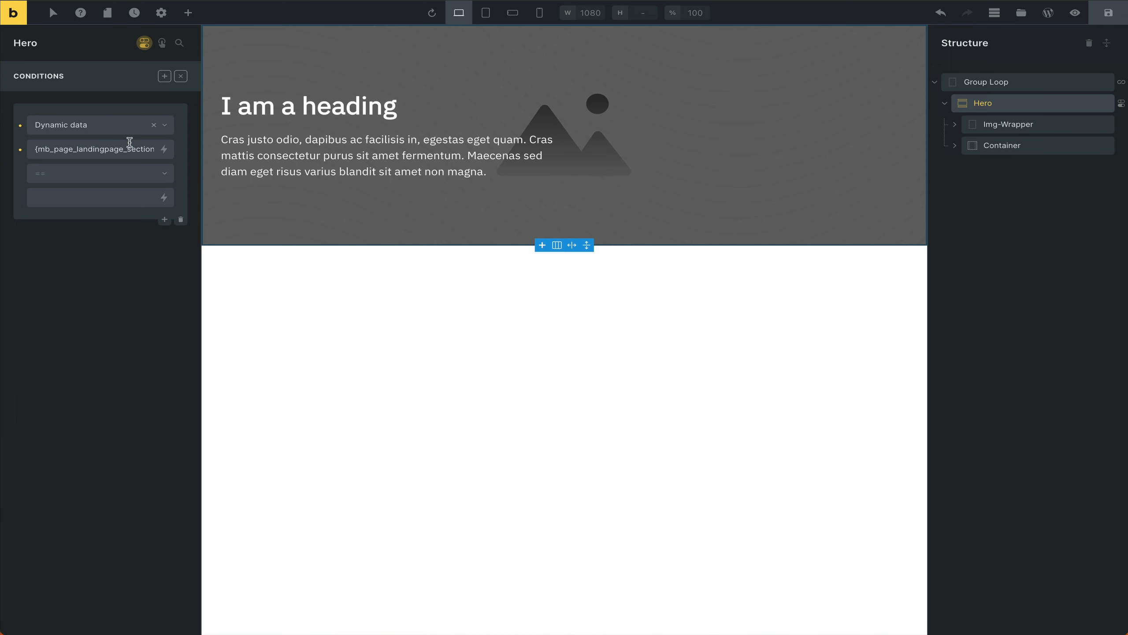
- Append the "value" modifier to the Section Template tag in the Hero condition, and compare the hero choice's value with its label
click(125, 148)
key(super+Right)
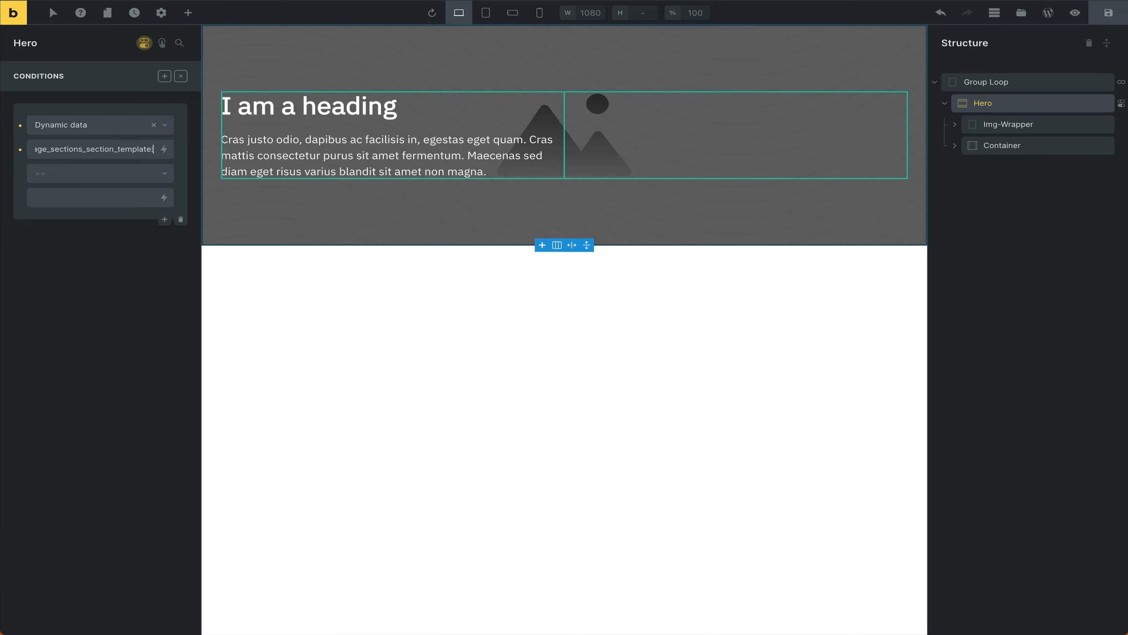
text(value)
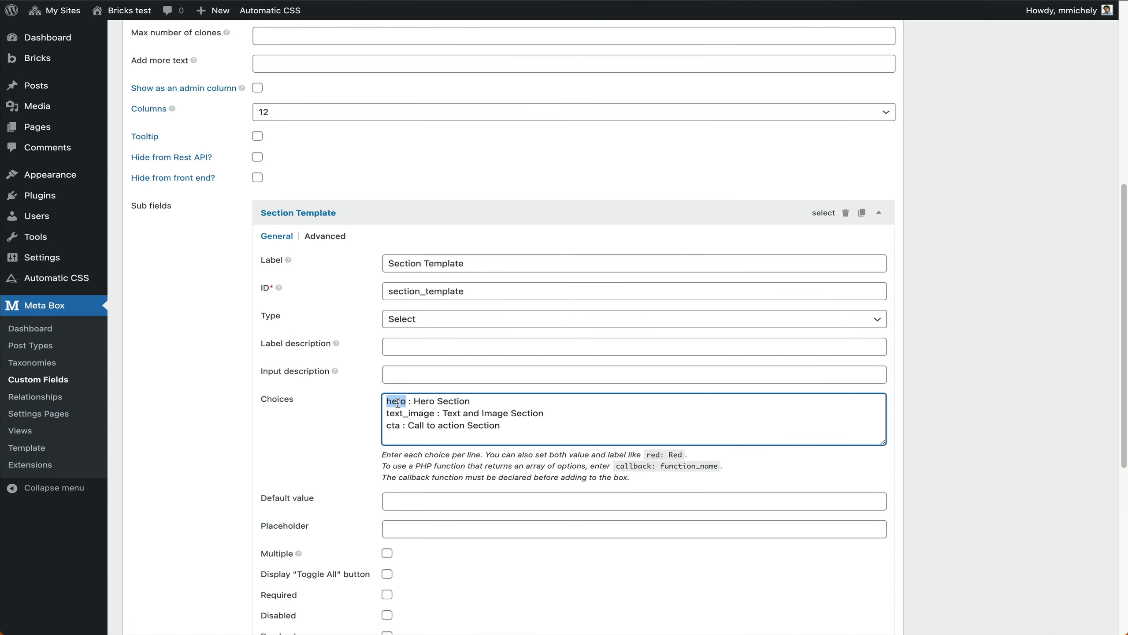
drag(414, 401, 475, 397)
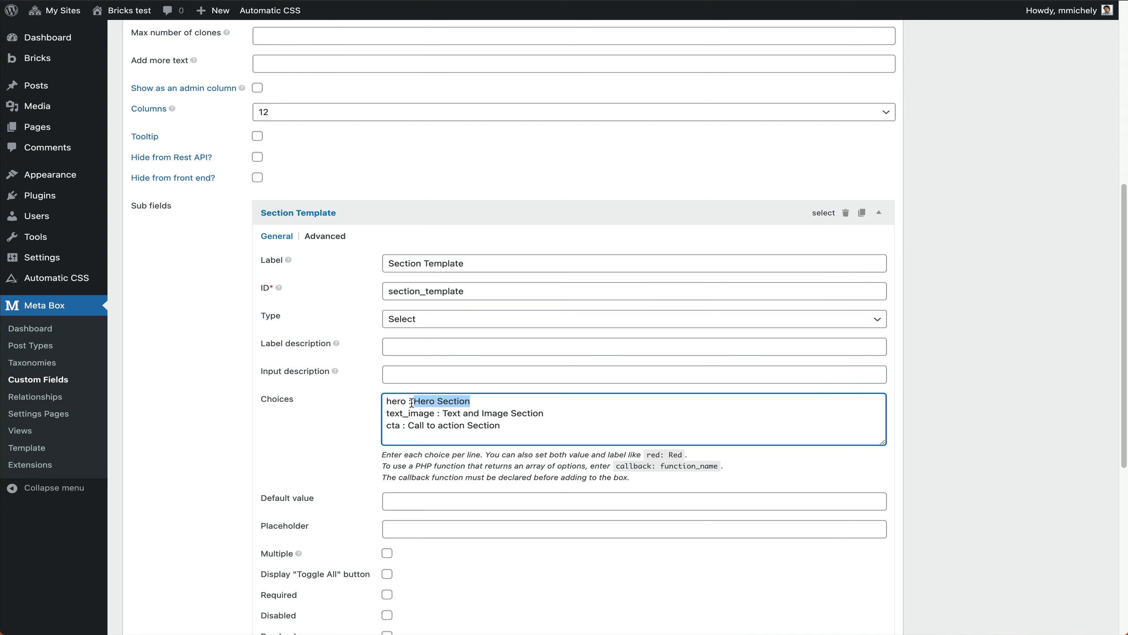
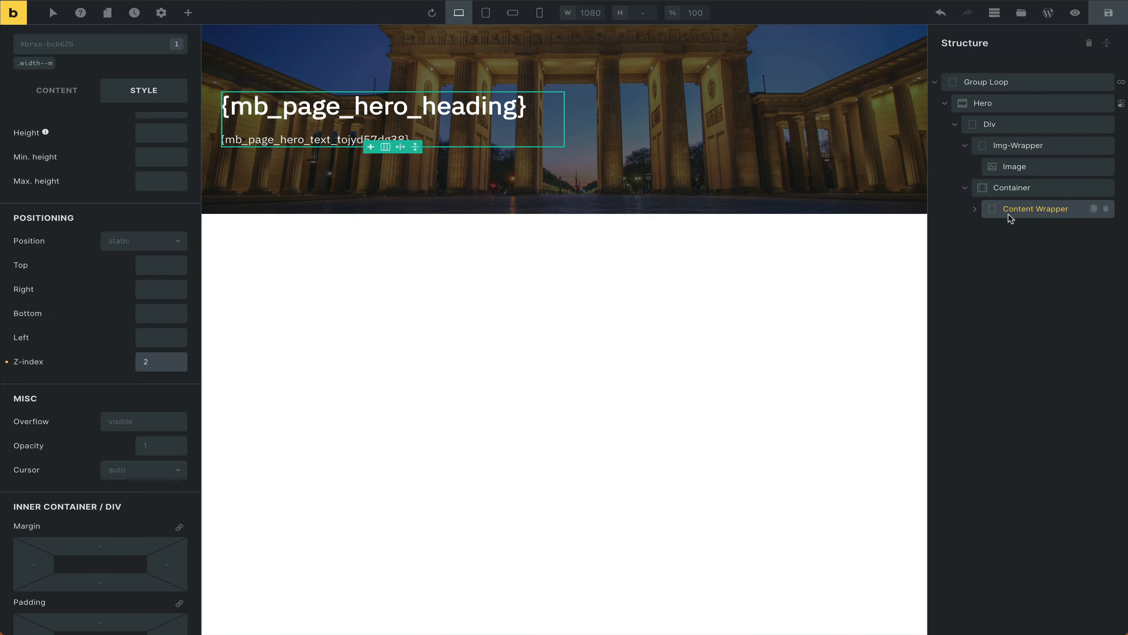
- Clear the z-index in the layout settings of the Container inside the Hero section
click(1013, 196)
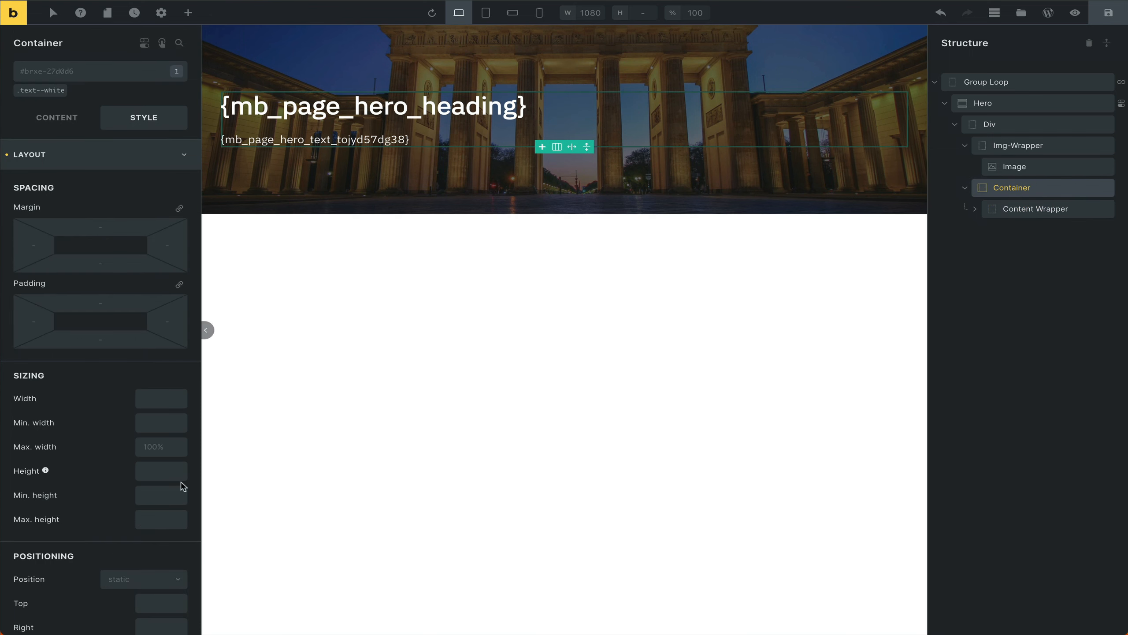
scroll(158, 385, down, 5)
click(166, 404)
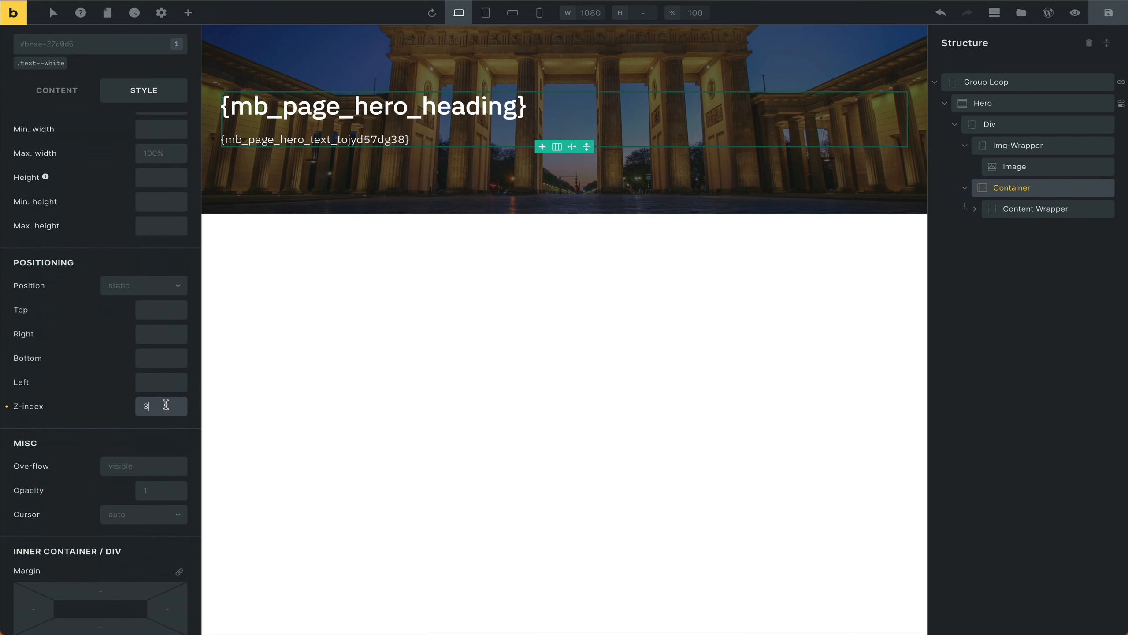
scroll(168, 409, up, 7)
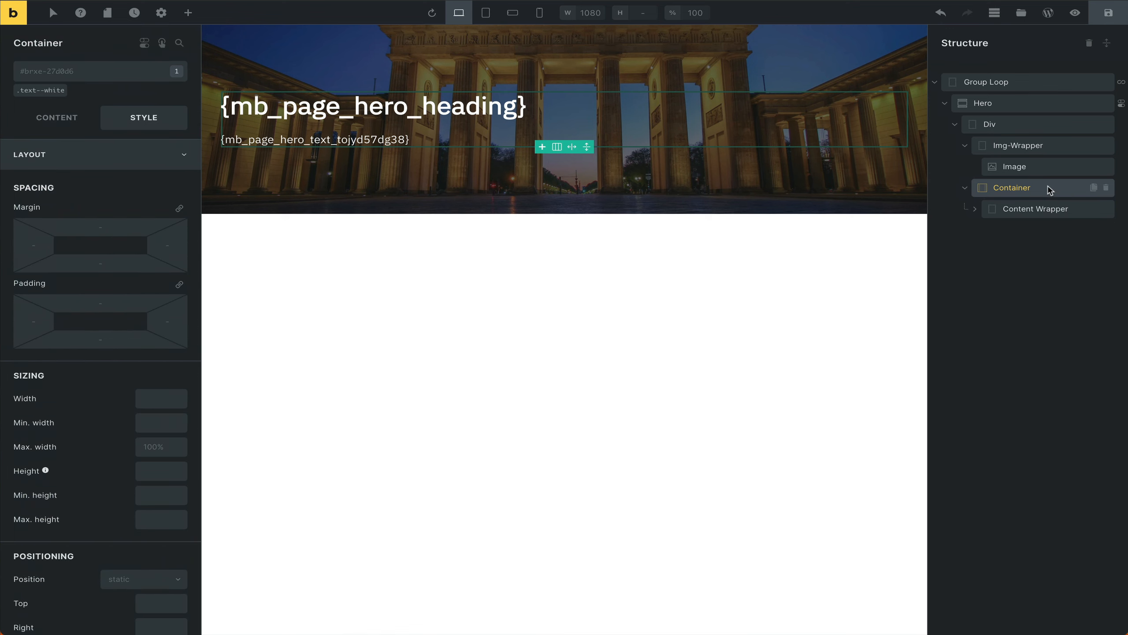
- Save the template and check the hero in preview mode
click(1035, 208)
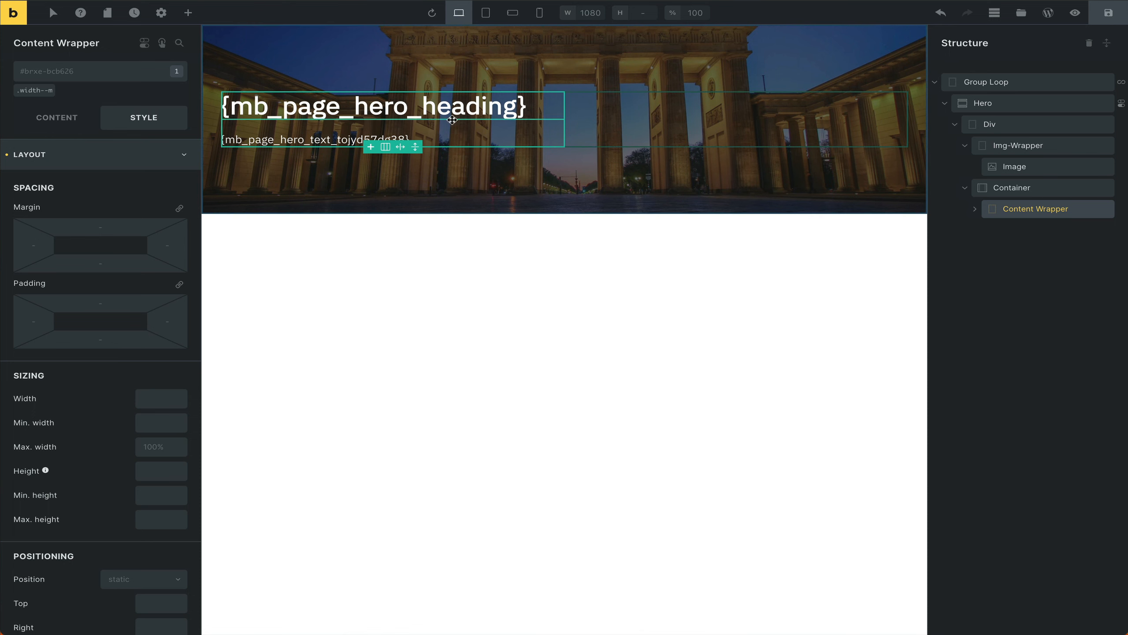
click(1102, 19)
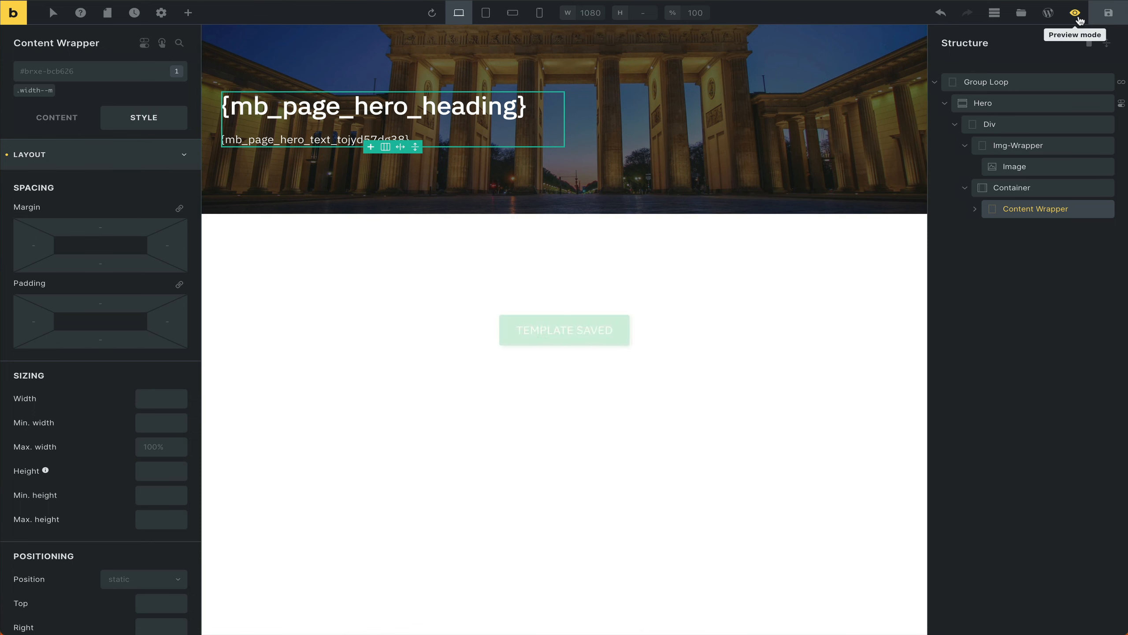
click(1075, 14)
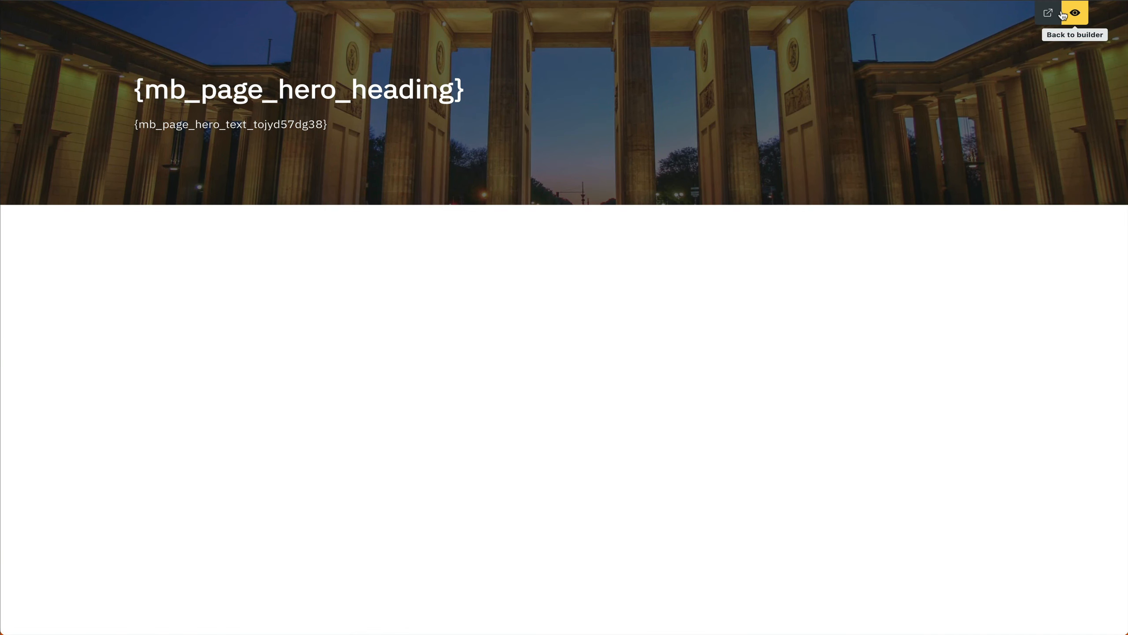
click(1075, 13)
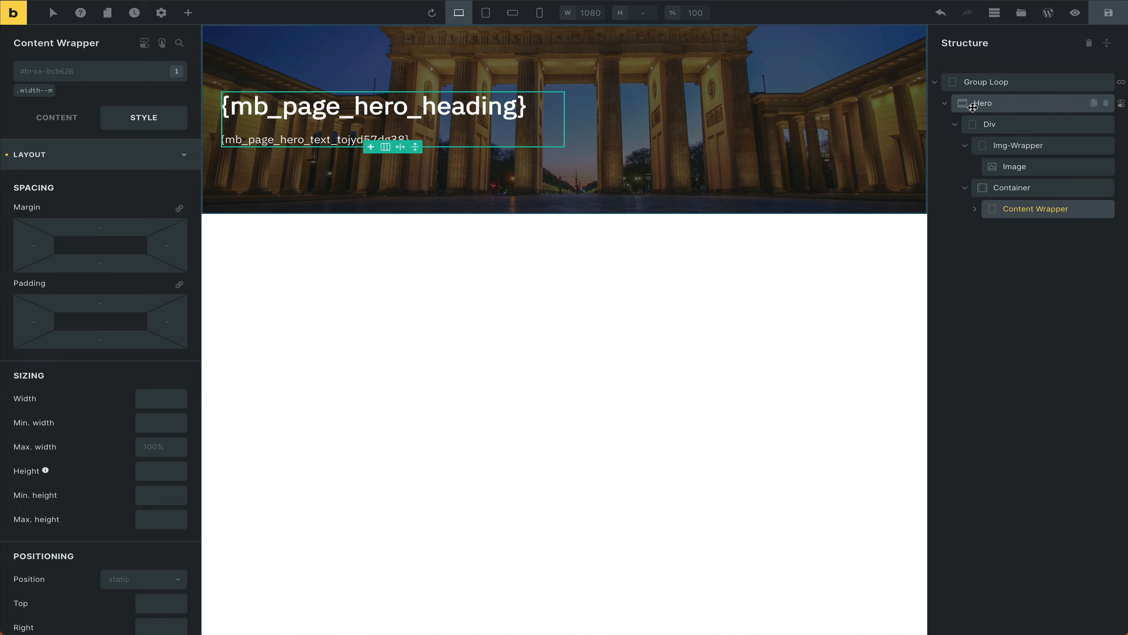
click(1109, 12)
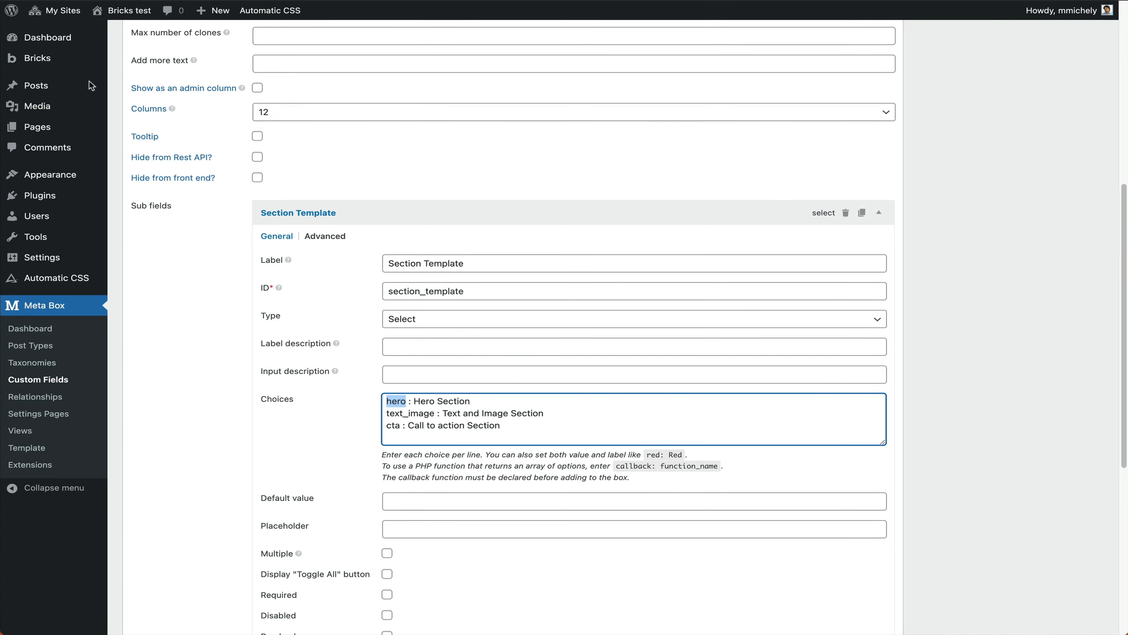
- View the page "Flexible Landingpage with Metabox.io + Bricks" on the front end from the WordPress pages list
click(37, 127)
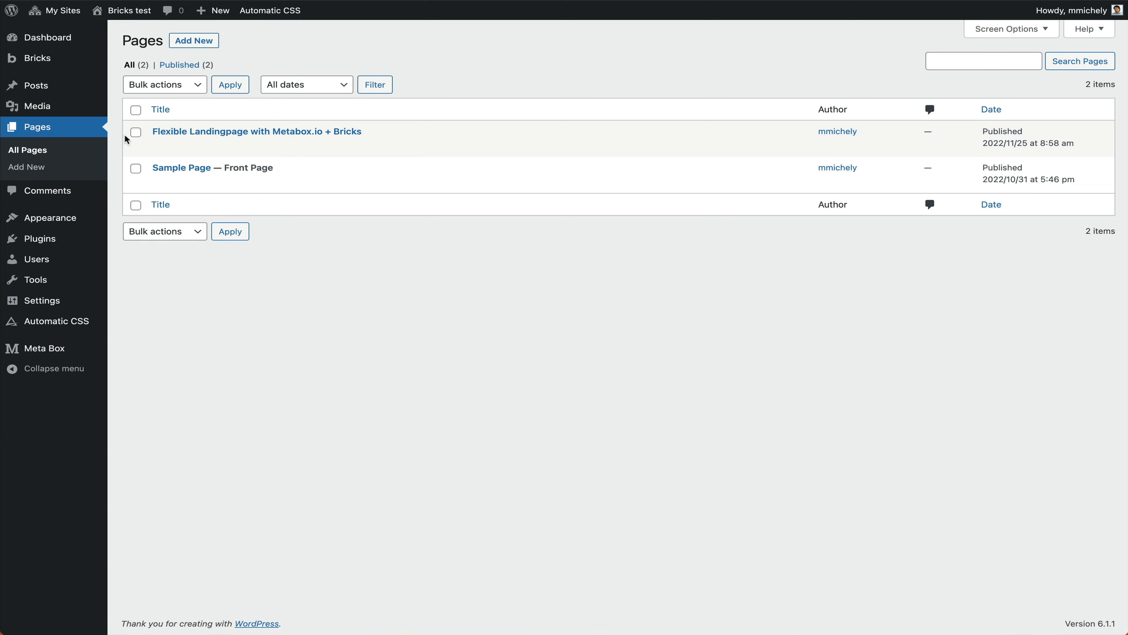
mouse_move(177, 136)
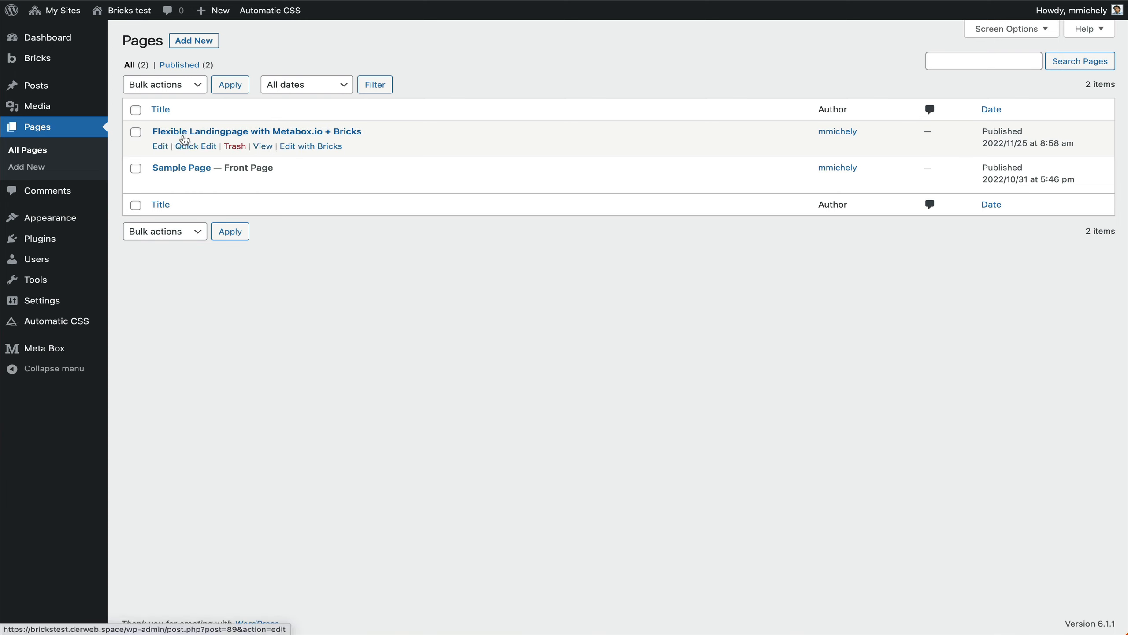
click(262, 147)
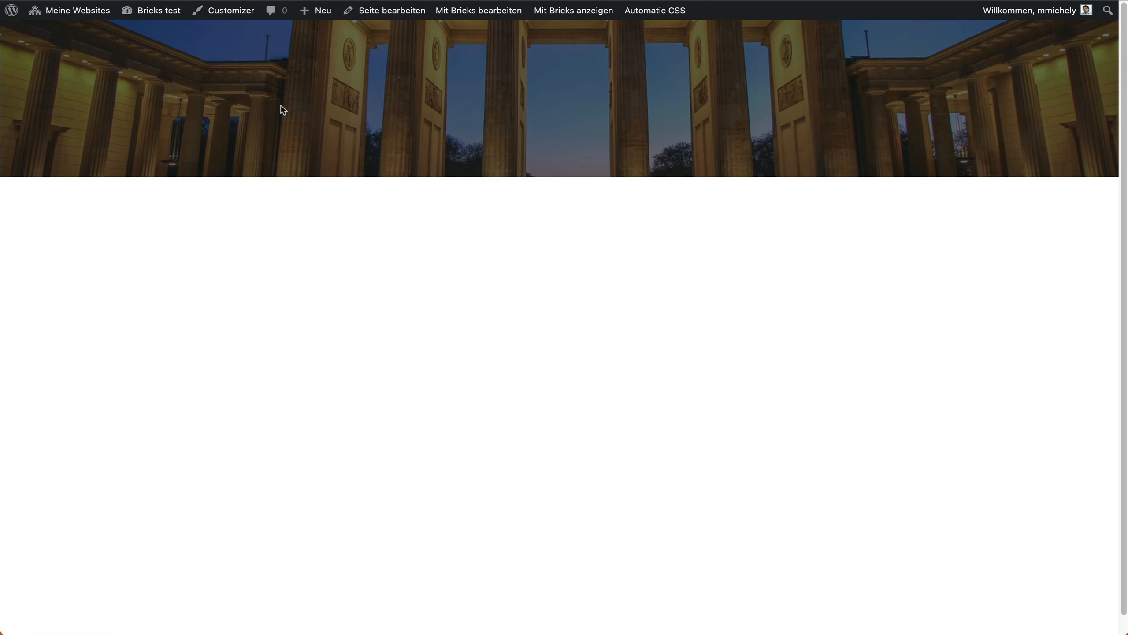
- Open the landing page in the WordPress editor and check the Hero Section's heading and description fields
click(357, 11)
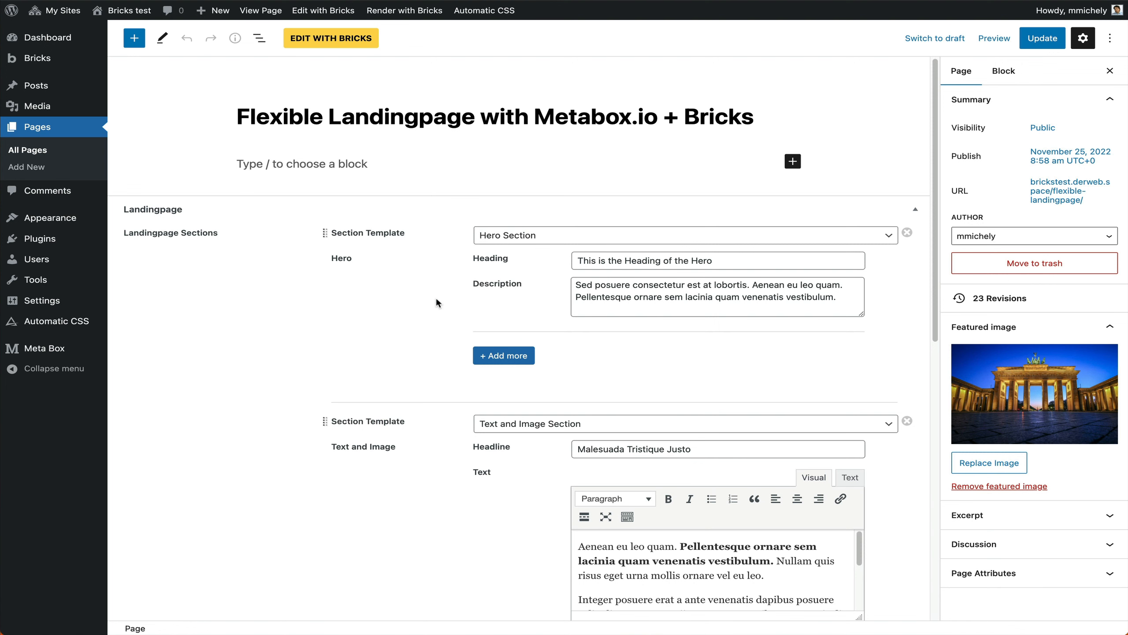
scroll(436, 299, down, 1)
scroll(517, 261, up, 1)
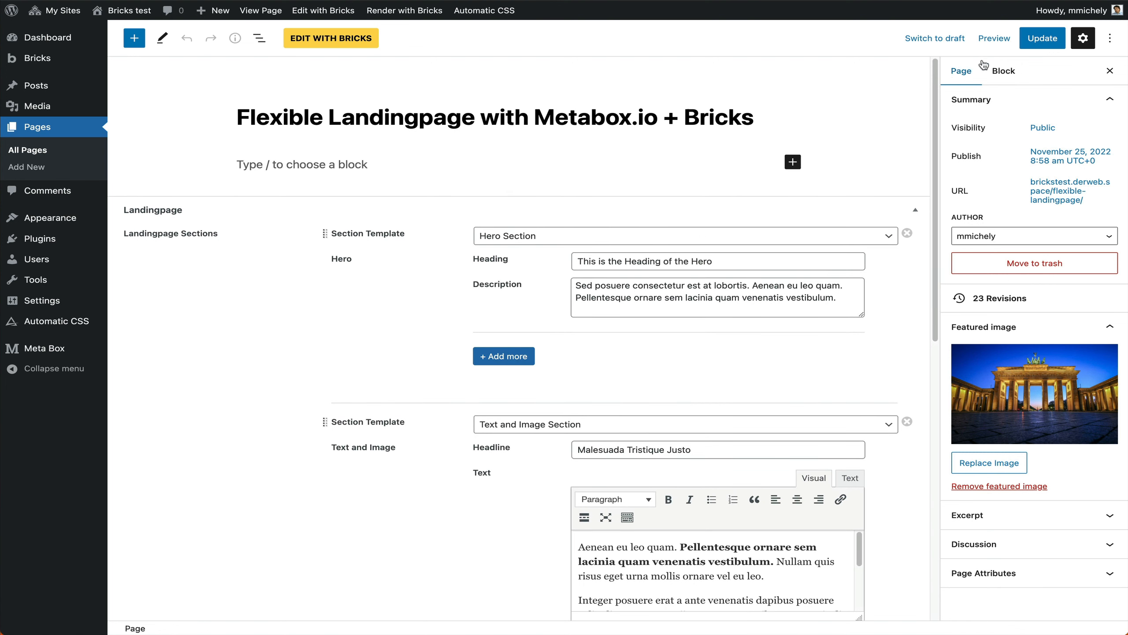
- Update the page, and in the Bricks template enable a query loop on the Hero's Div with type MB Group: Hero (Landingpage Sections)
click(1032, 43)
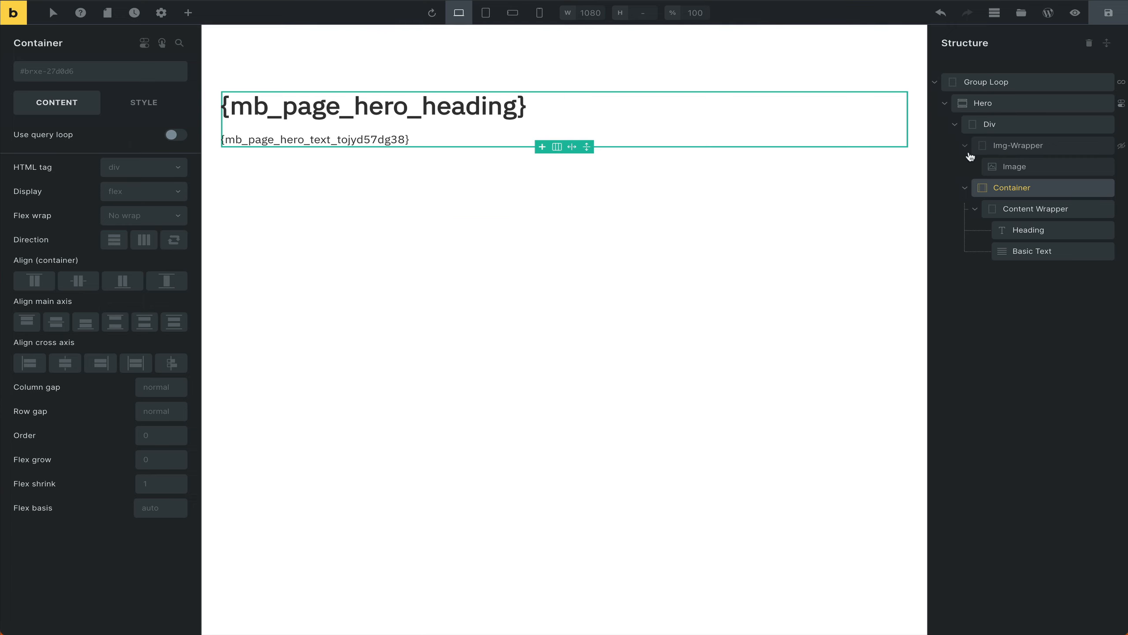
click(1002, 131)
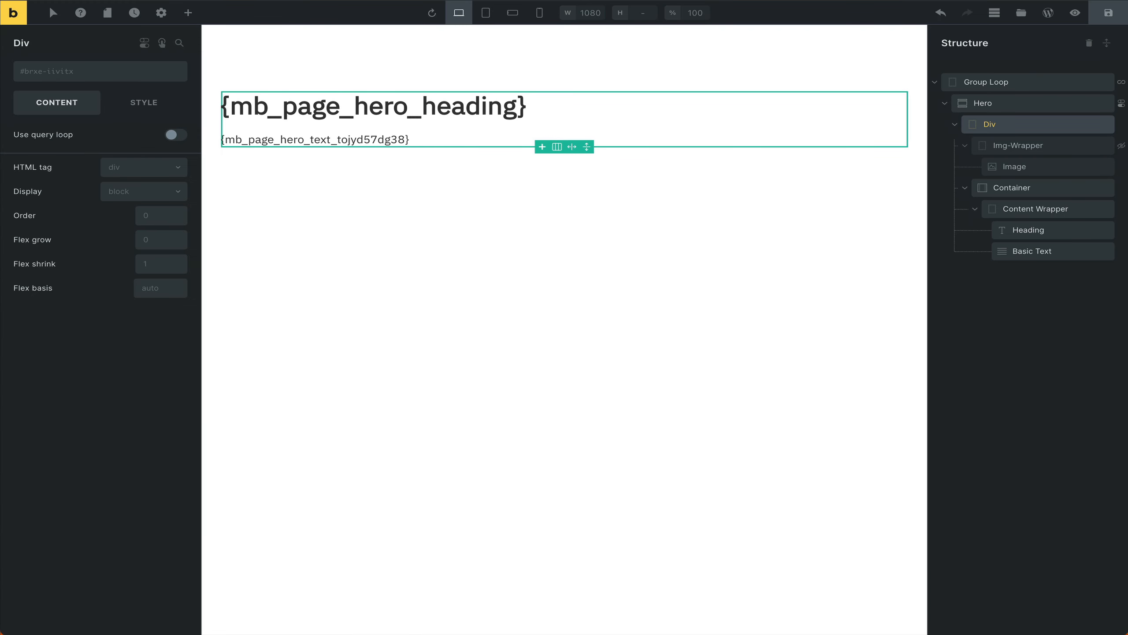
click(144, 43)
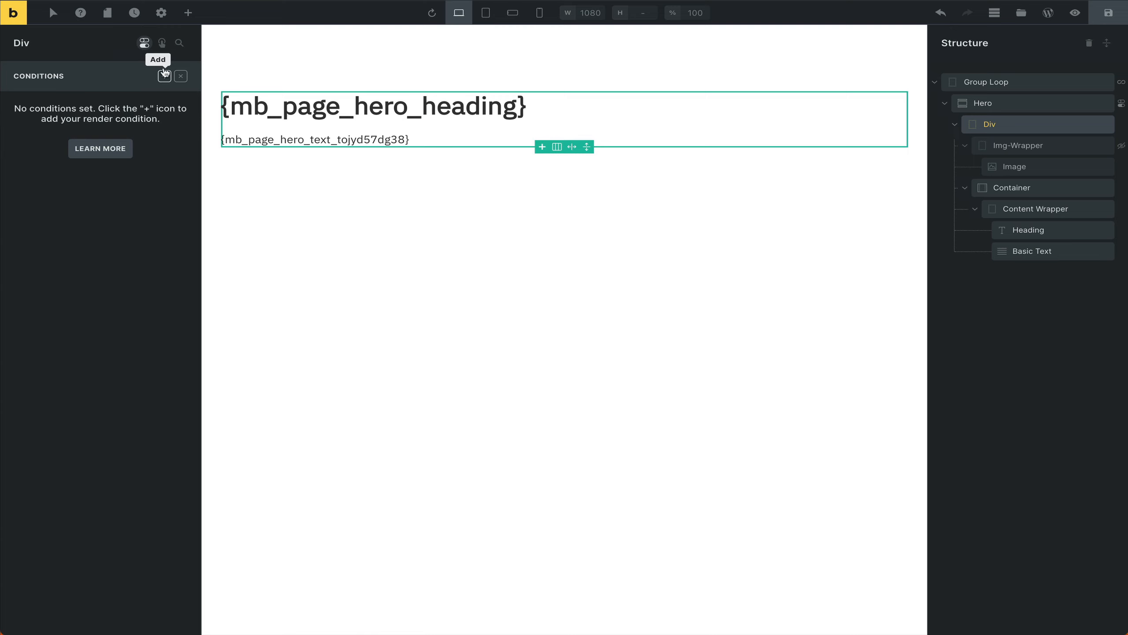
click(145, 45)
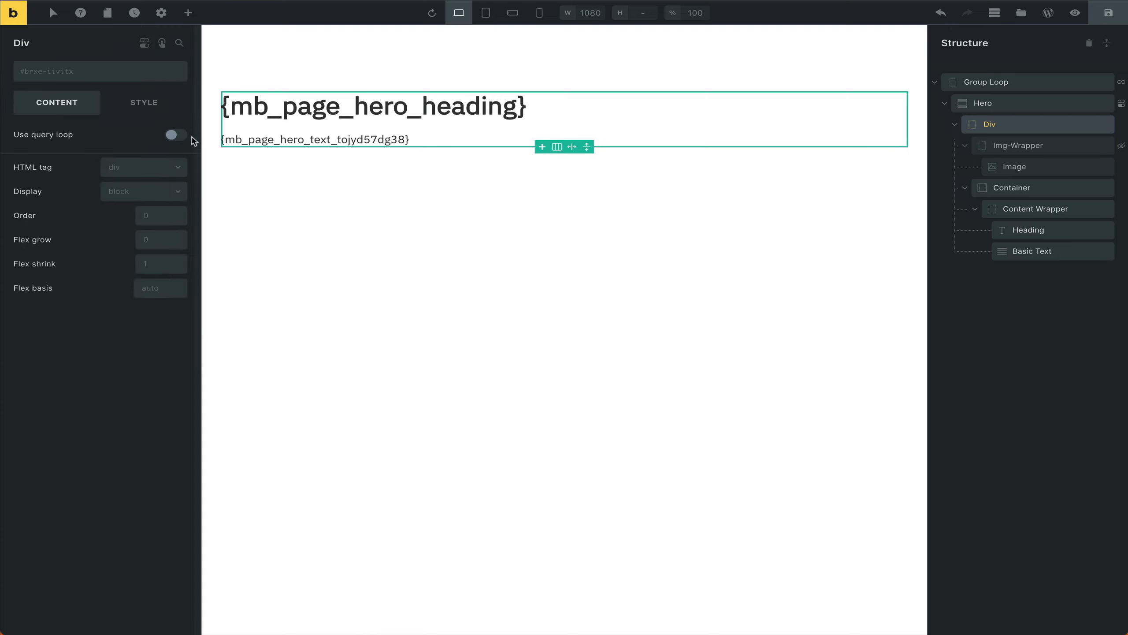
click(174, 135)
click(178, 154)
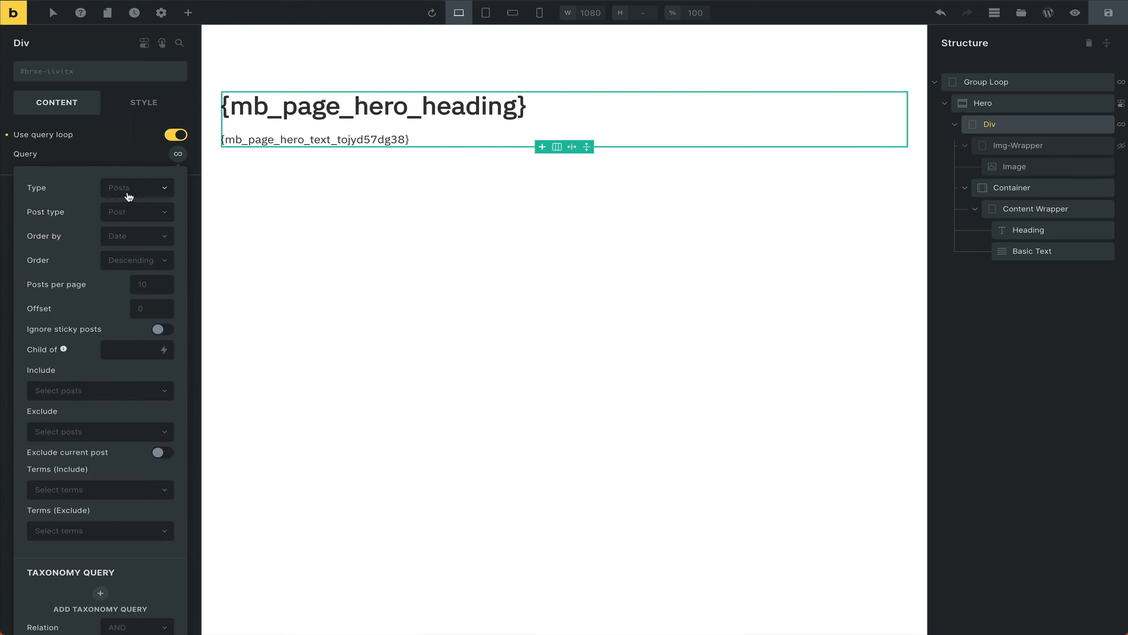
click(137, 188)
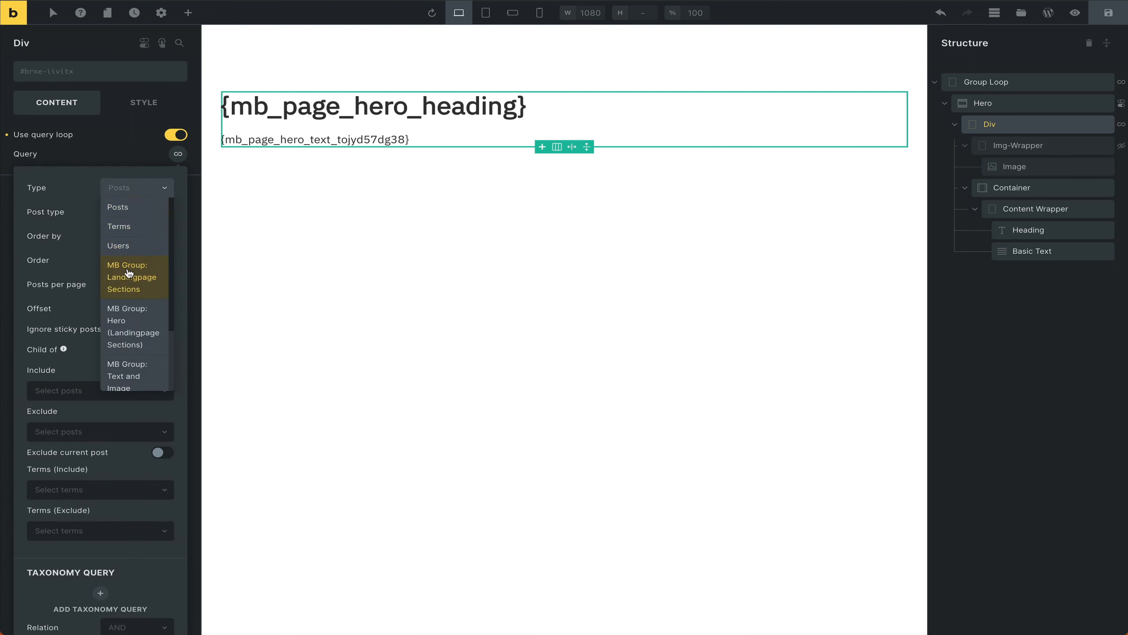
scroll(126, 305, down, 2)
scroll(126, 302, up, 2)
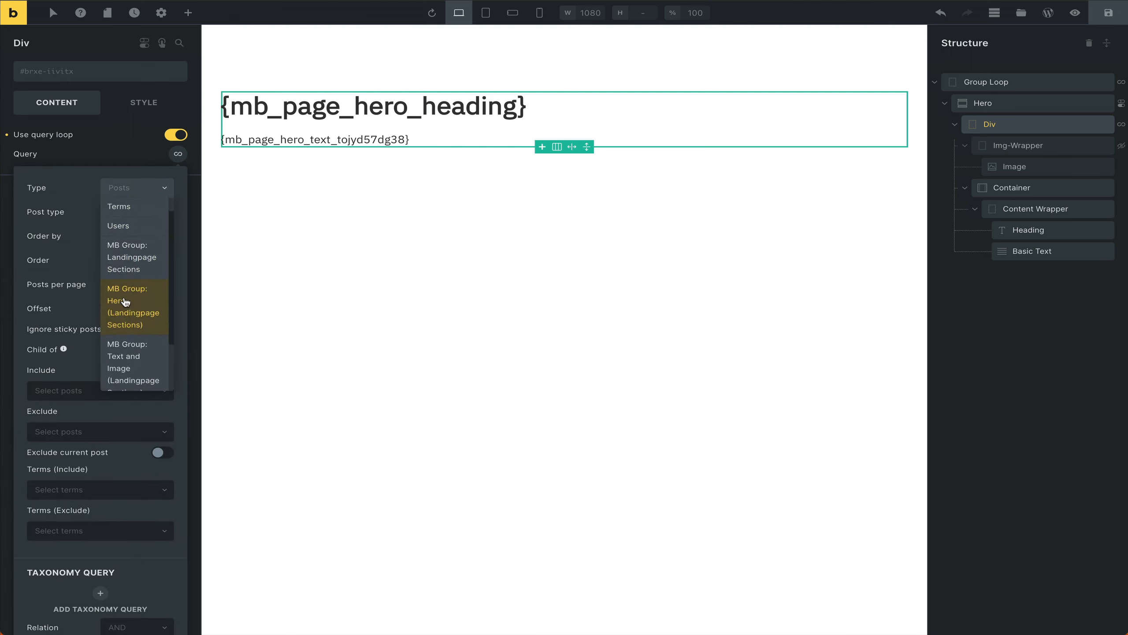
scroll(120, 266, down, 3)
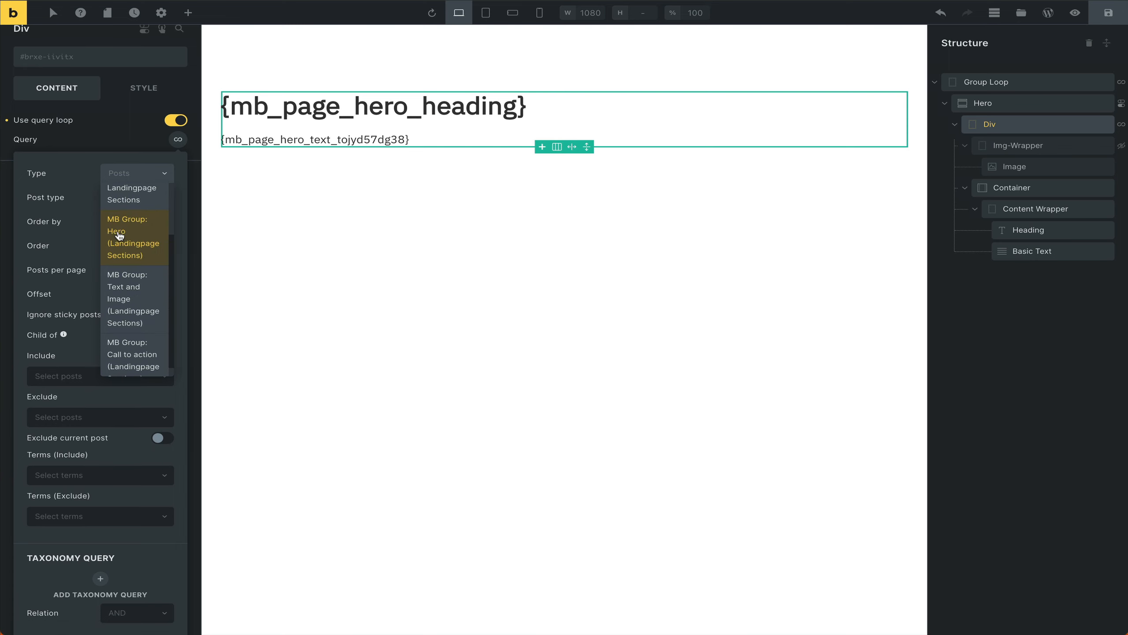
click(119, 237)
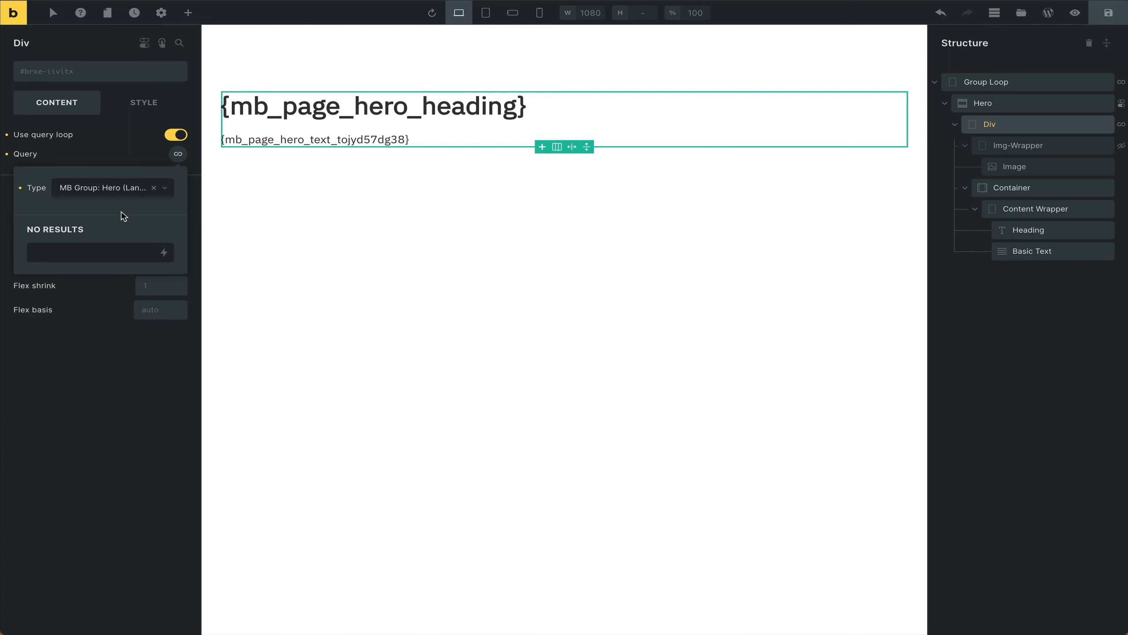
click(179, 155)
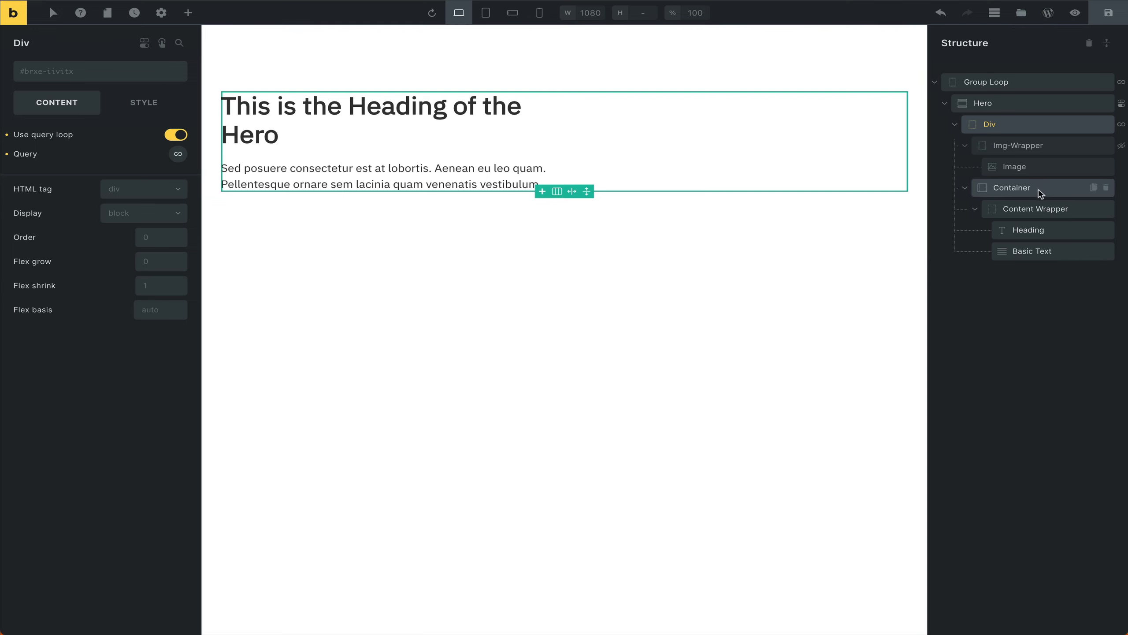
- Save the template and clear the Display setting of the Img-Wrapper inside the Hero
click(1030, 150)
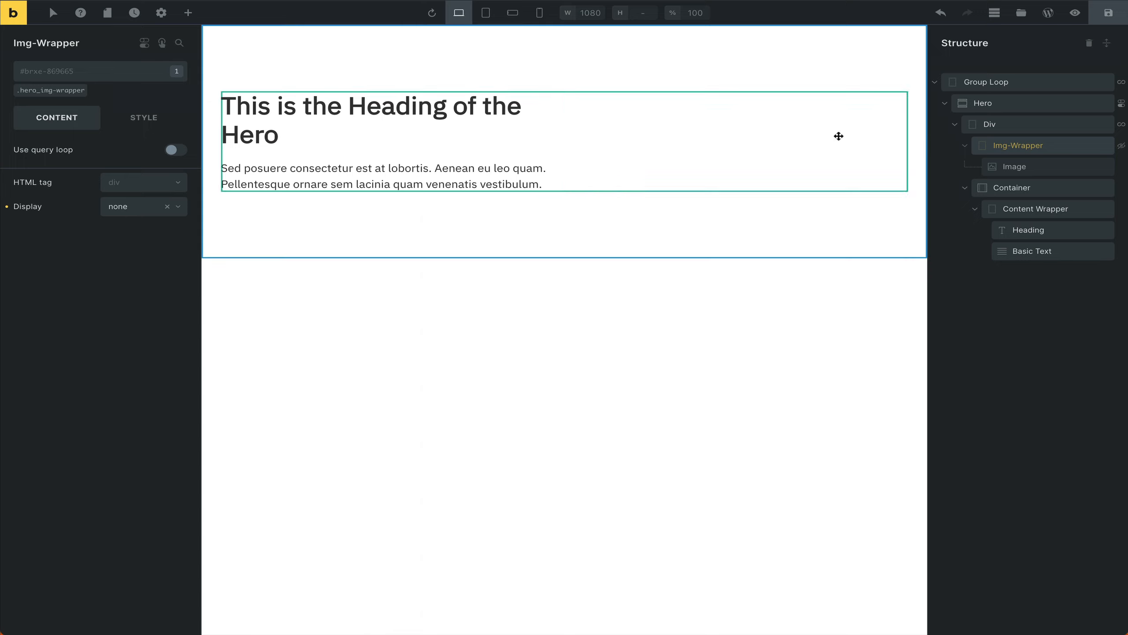
click(1099, 8)
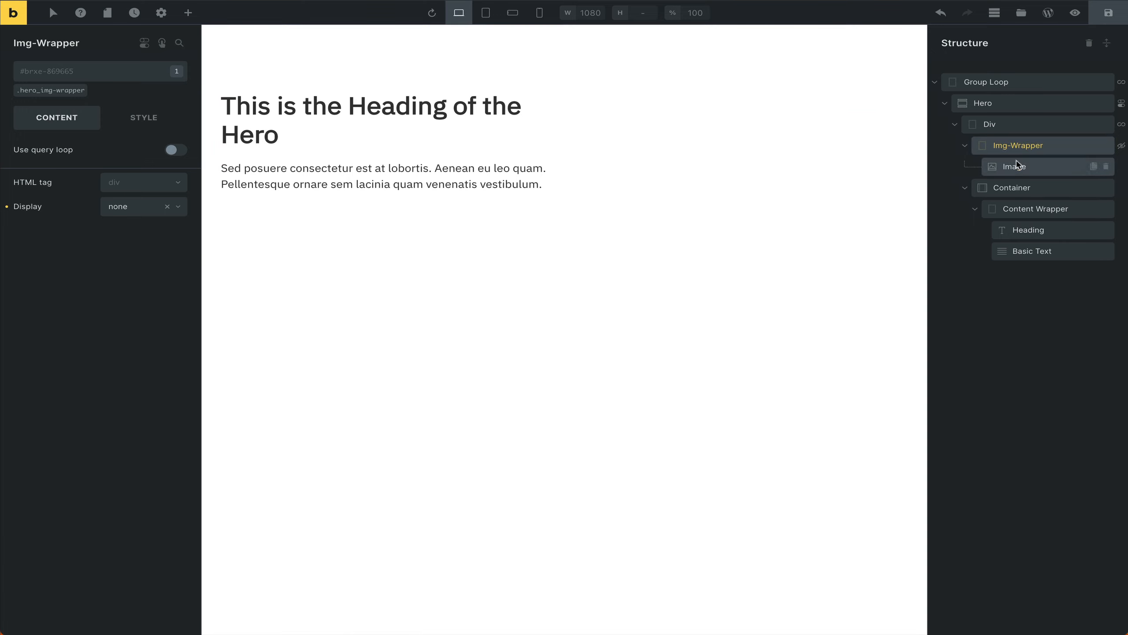
click(115, 122)
scroll(131, 369, down, 3)
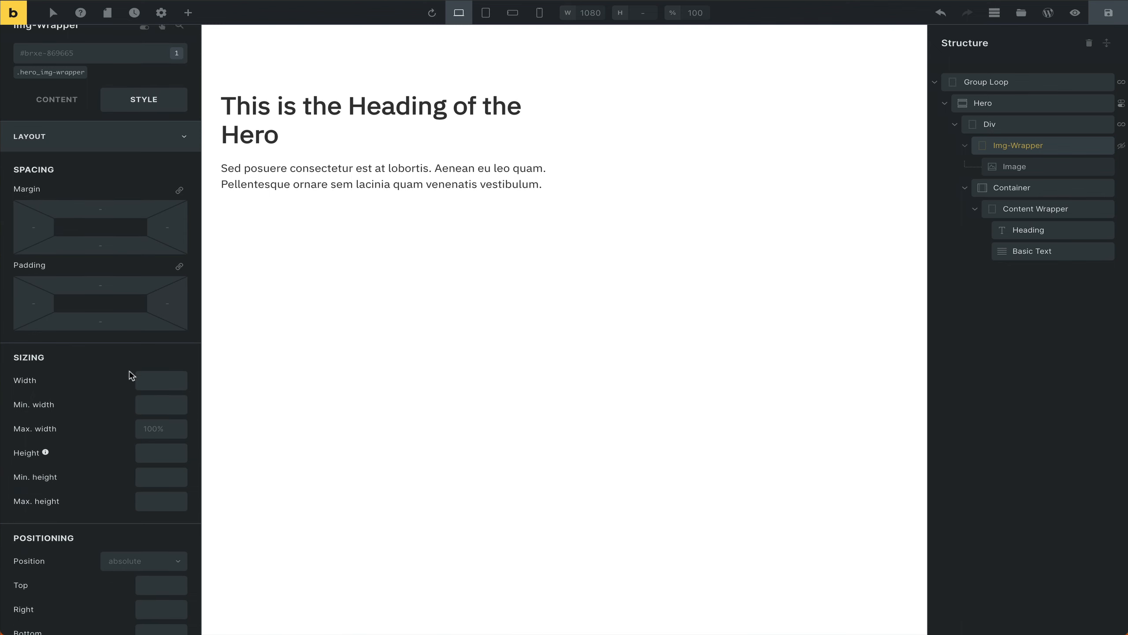
click(61, 87)
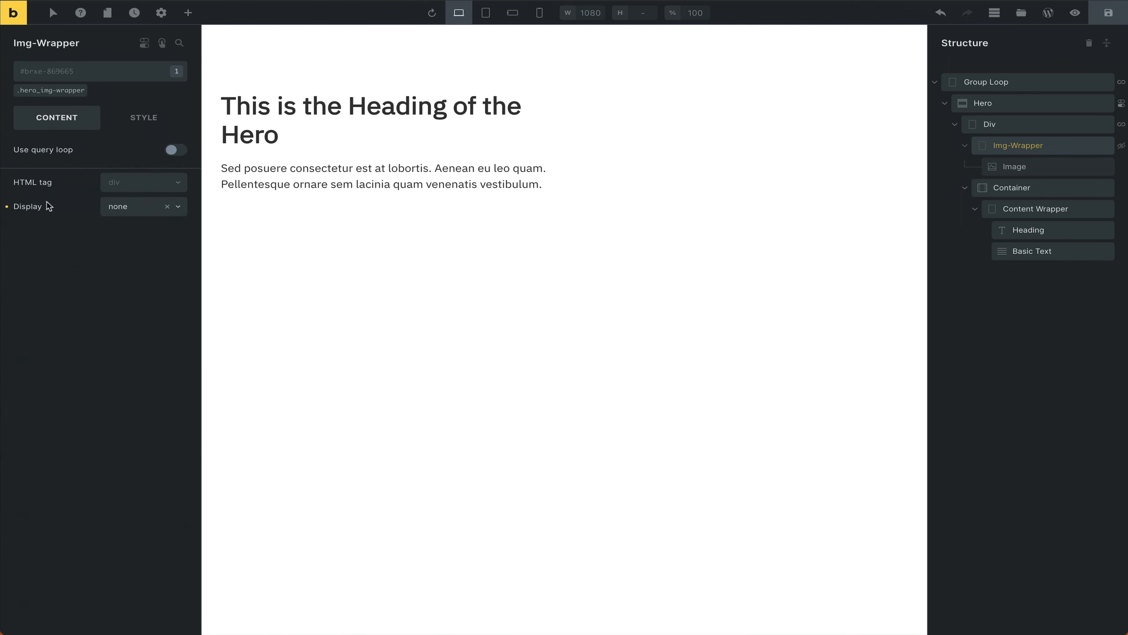
click(9, 209)
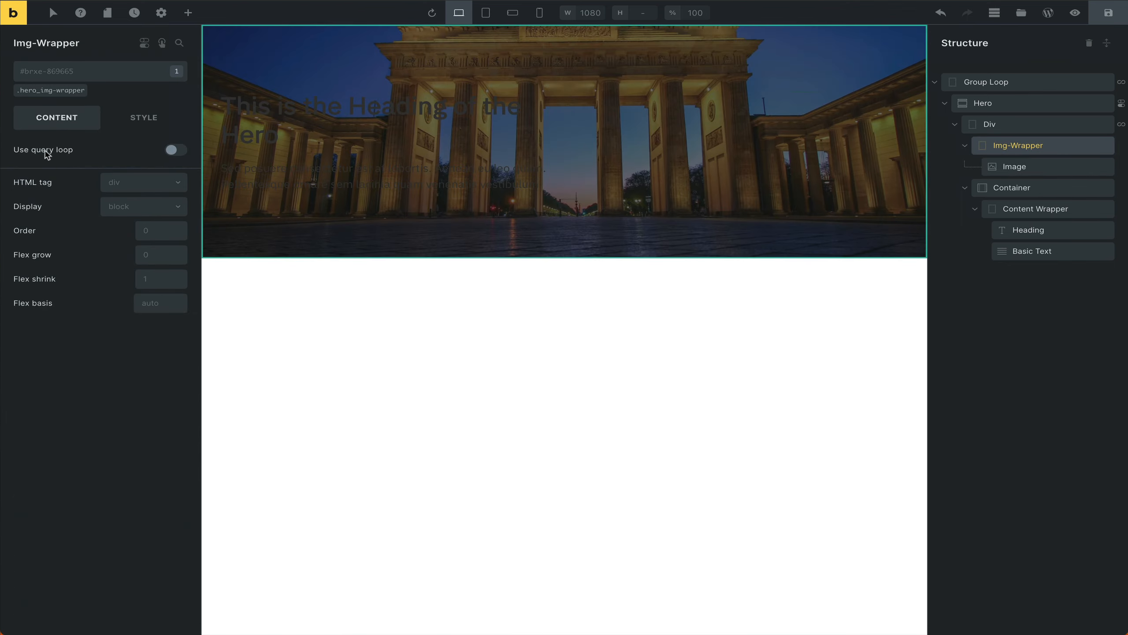
- Add the text--white class to the Container inside the Hero and save the template
click(1018, 188)
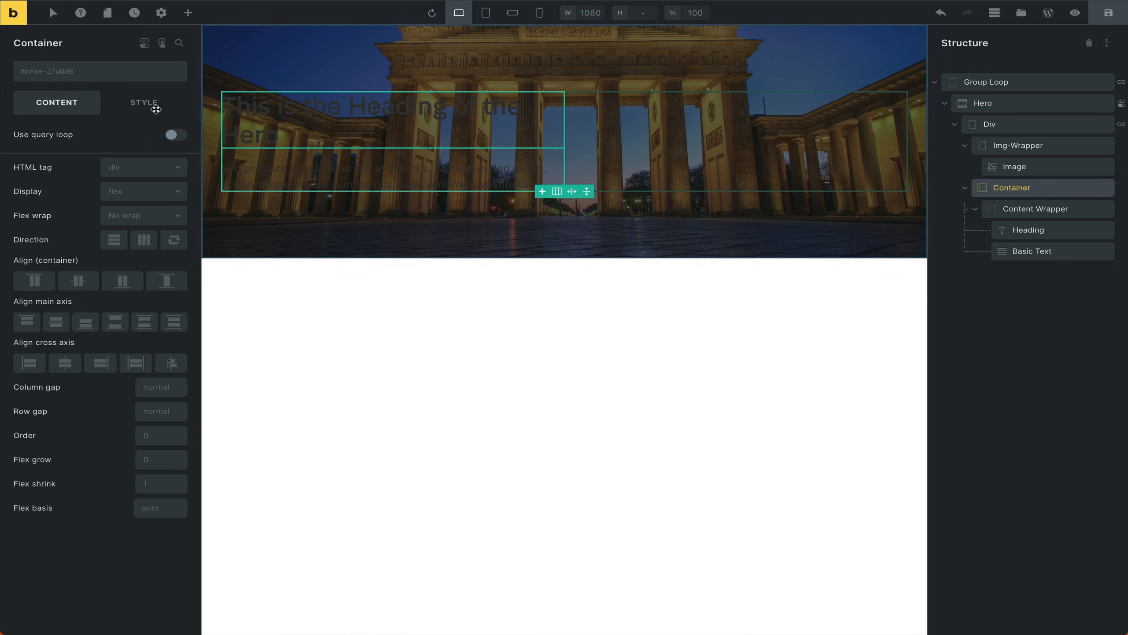
click(89, 77)
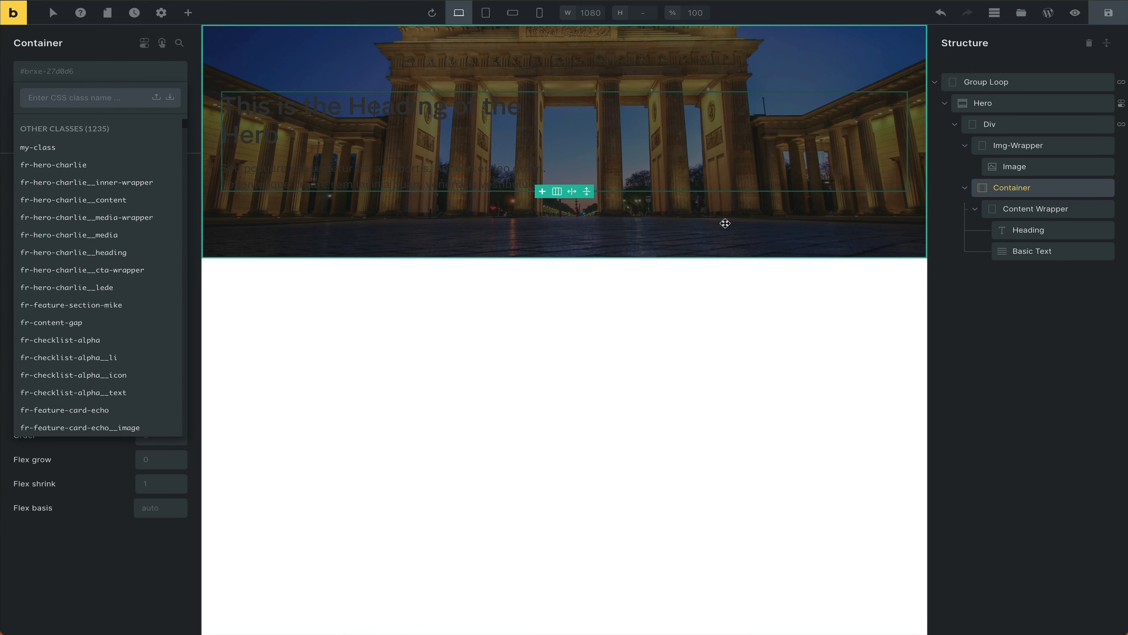
click(1022, 209)
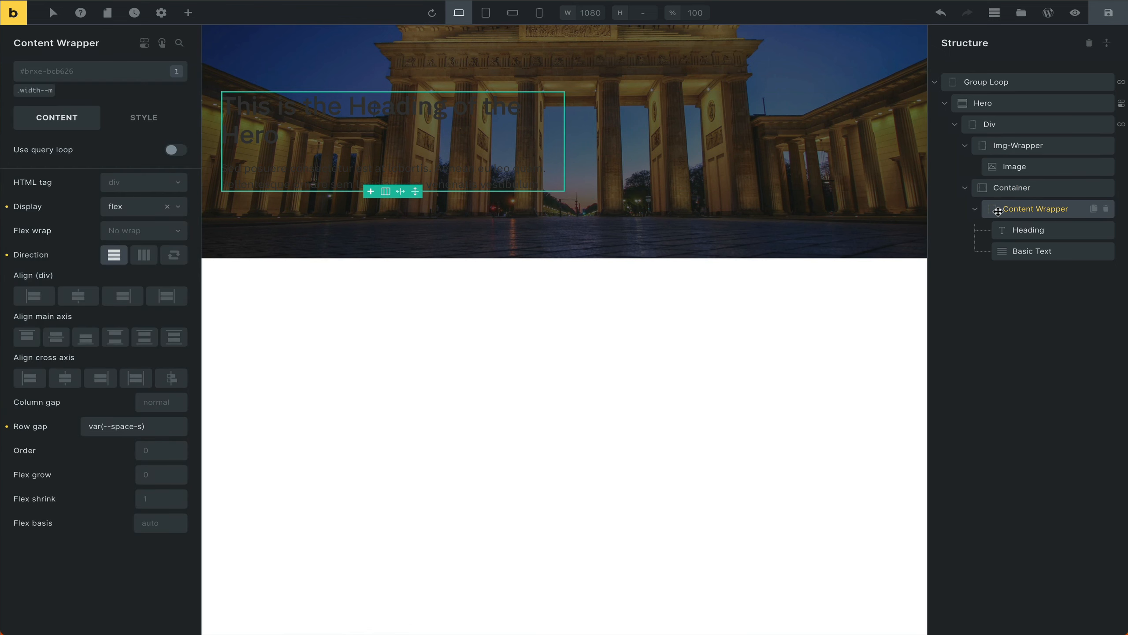
click(1012, 190)
click(115, 80)
text(text--w)
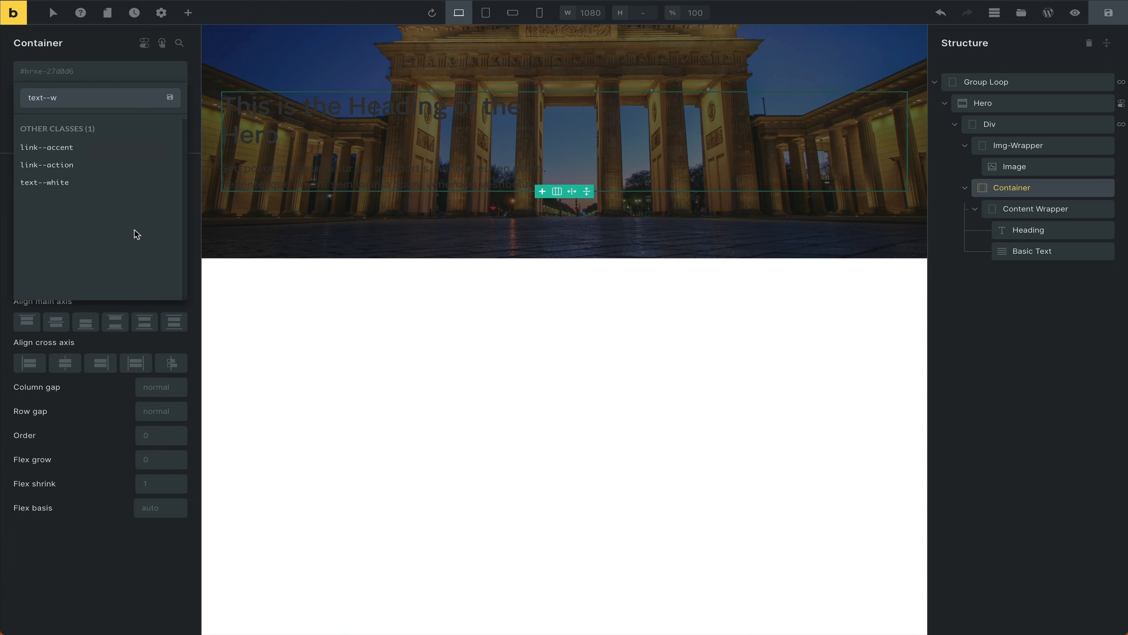
click(40, 183)
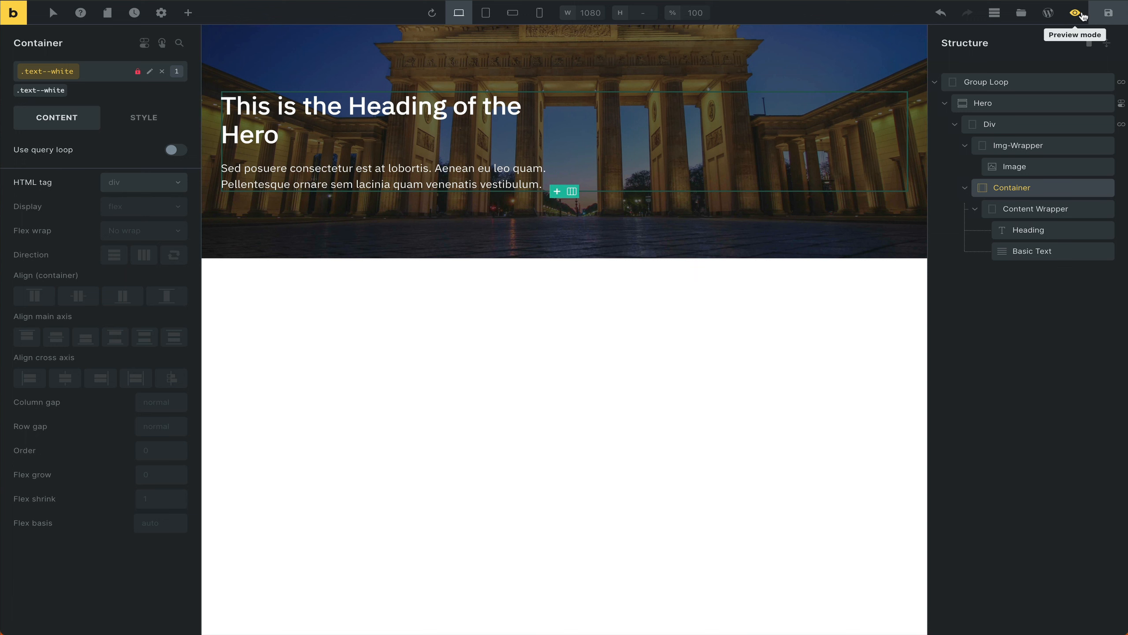
click(1099, 14)
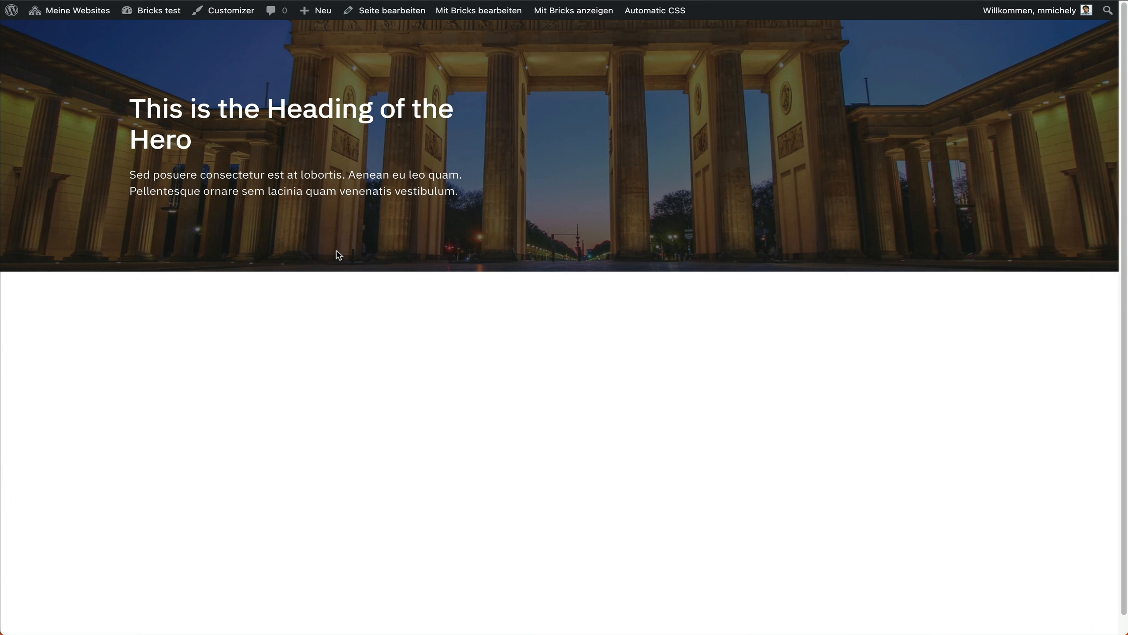
- Set the Hero Section's heading to "My Hero" in the WordPress page editor and update the page
click(390, 11)
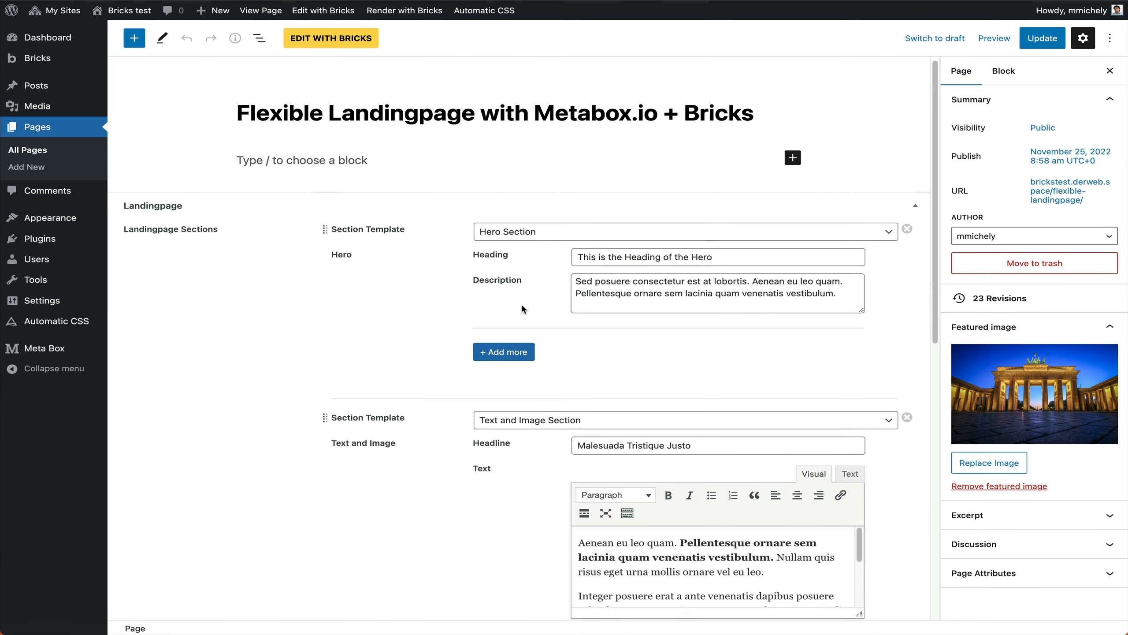
triple_click(652, 261)
text(My)
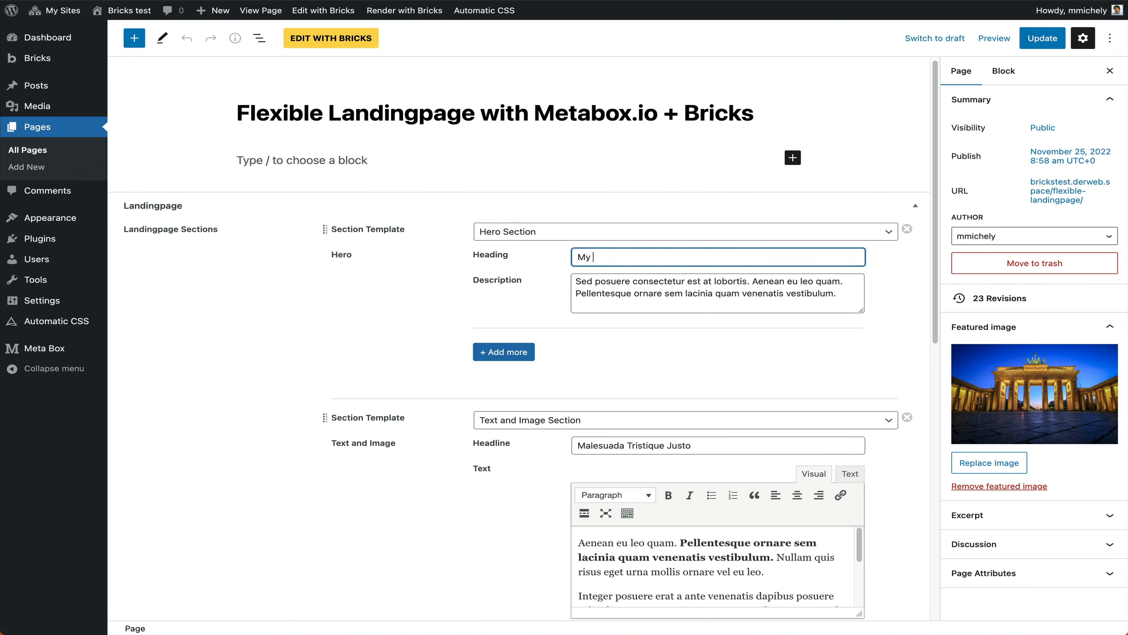
click(1042, 38)
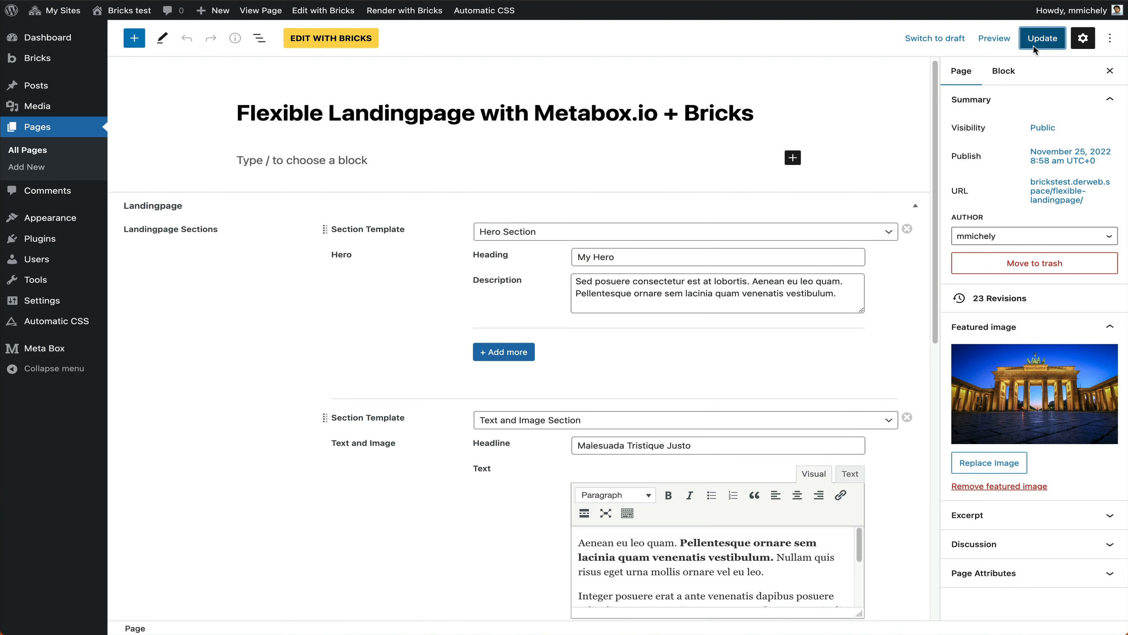
- View the updated landing page on the front end and check the hero heading
click(261, 10)
triple_click(163, 106)
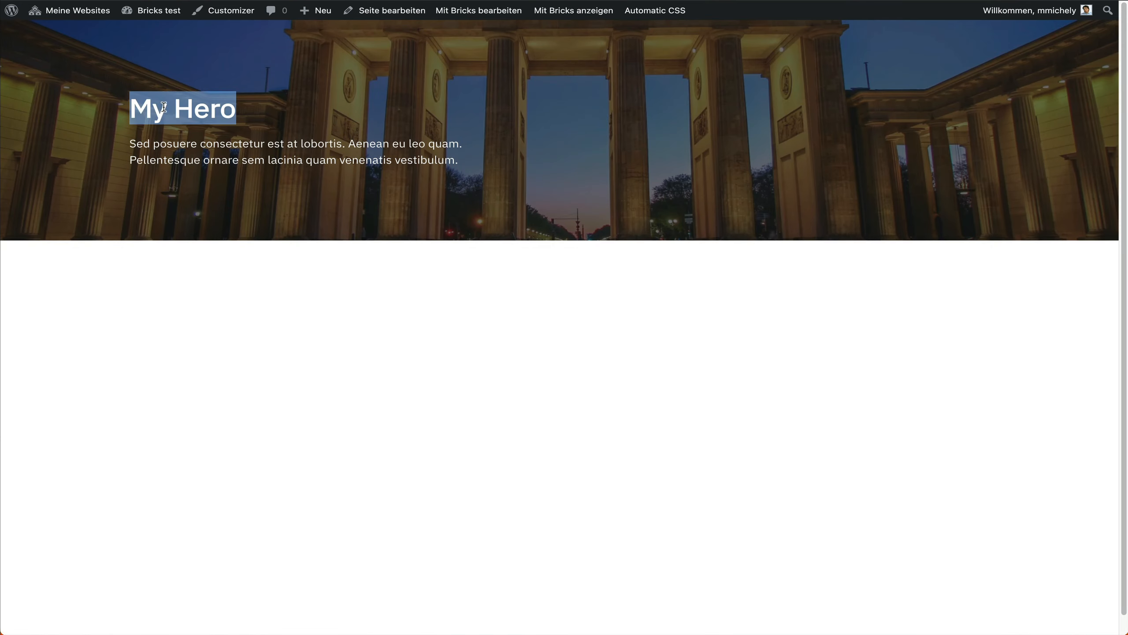
click(293, 284)
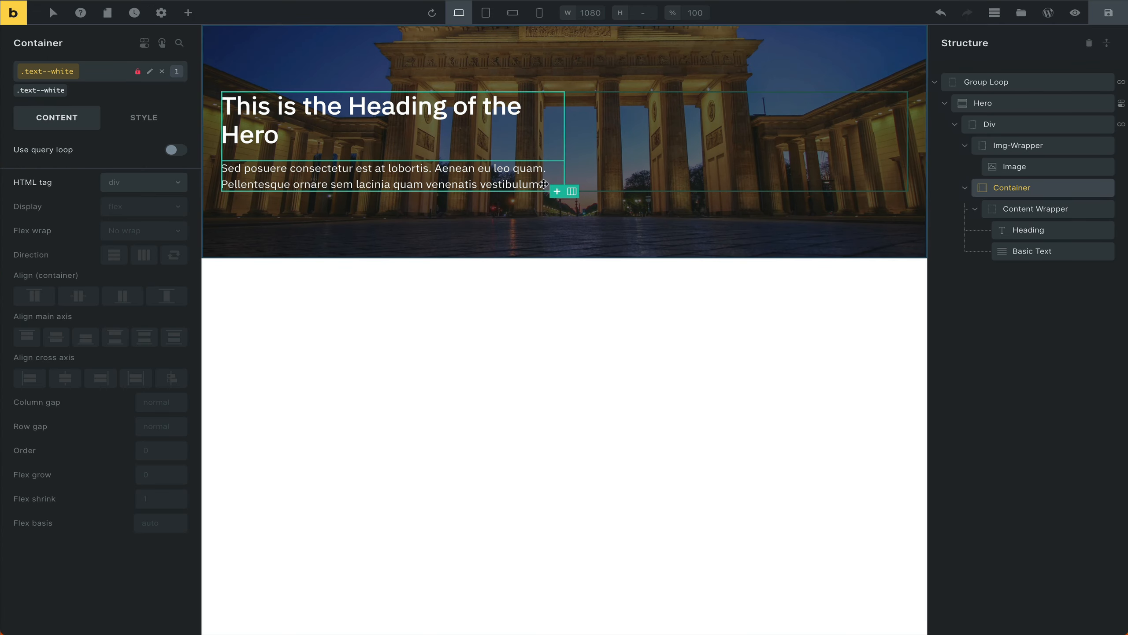
- In the Bricks builder, insert the saved template "Two Columns - Text + Image" below the Group Loop
click(605, 326)
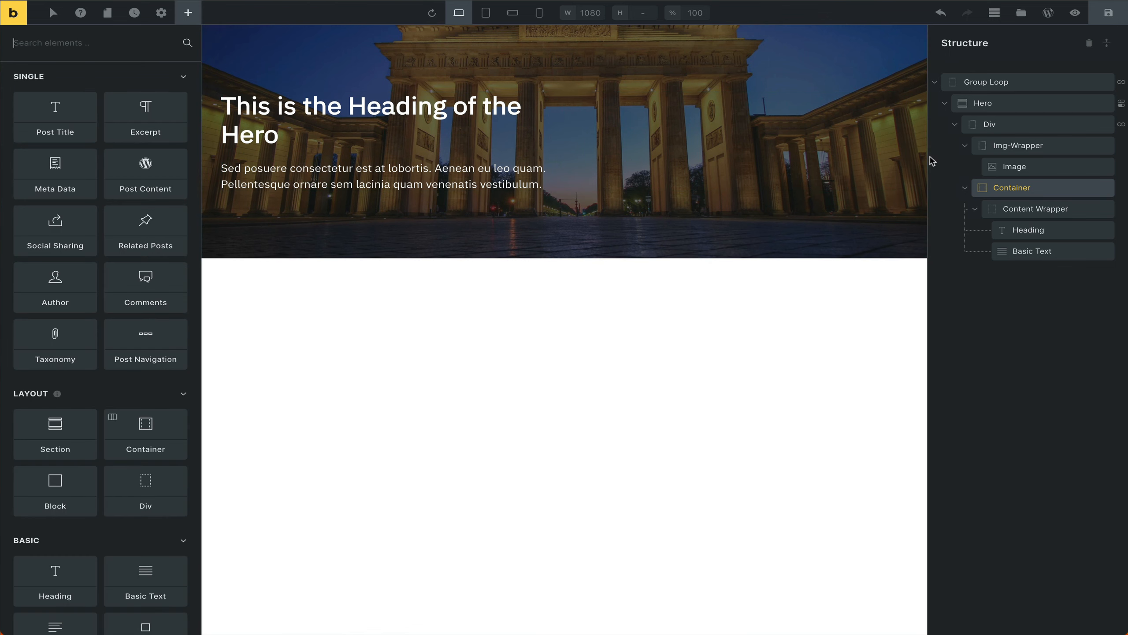
click(989, 84)
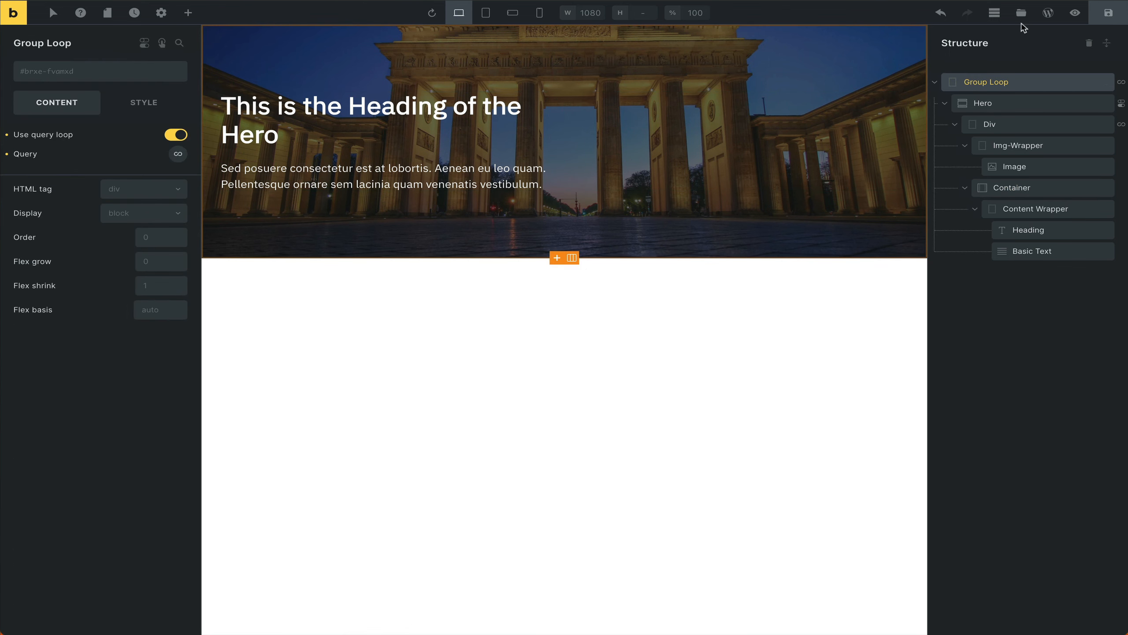
click(1021, 13)
mouse_move(391, 192)
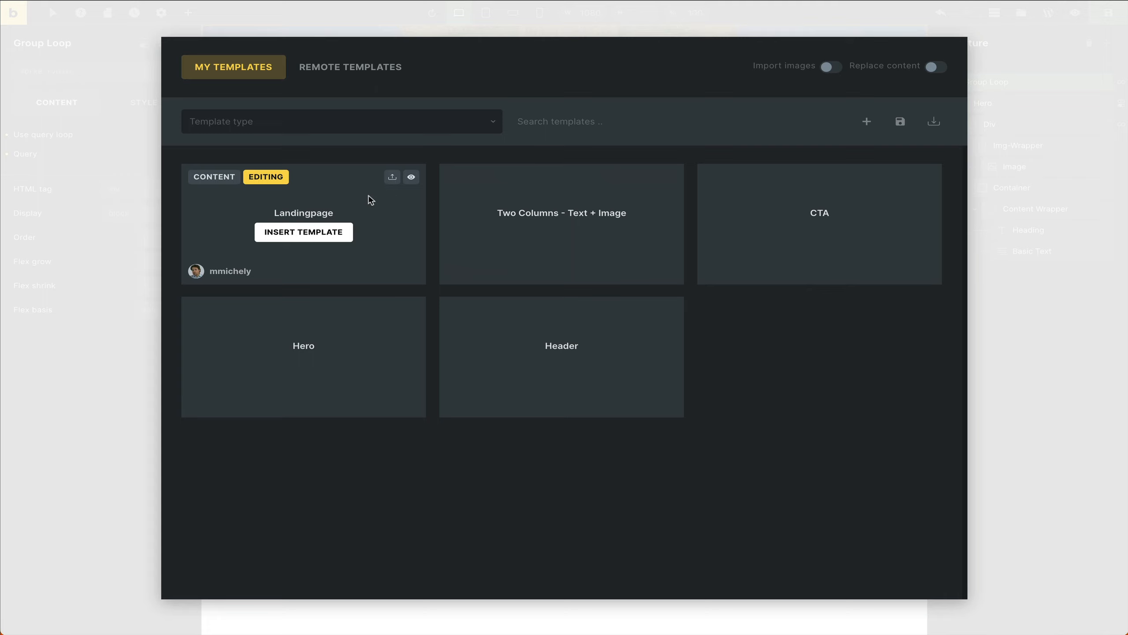
mouse_move(409, 261)
mouse_move(409, 297)
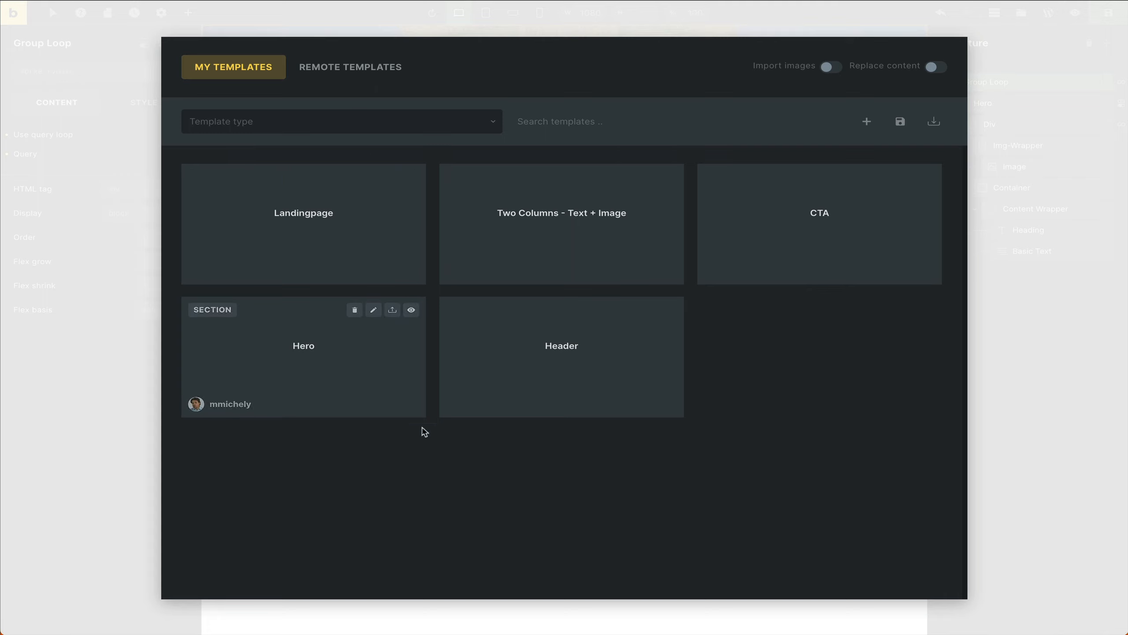
mouse_move(557, 242)
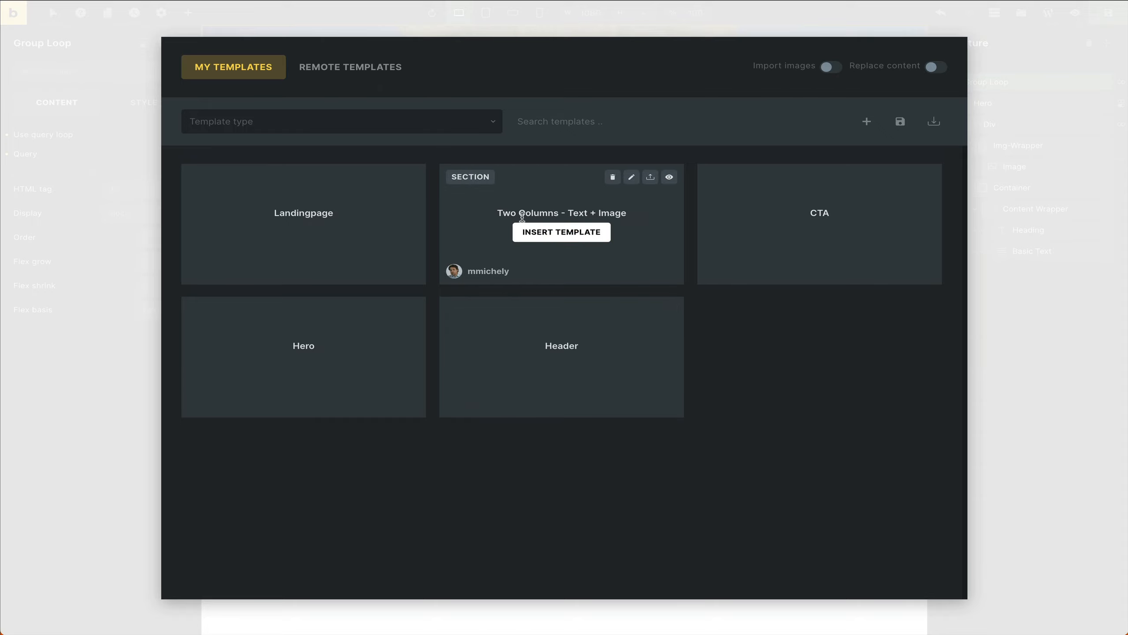
click(568, 234)
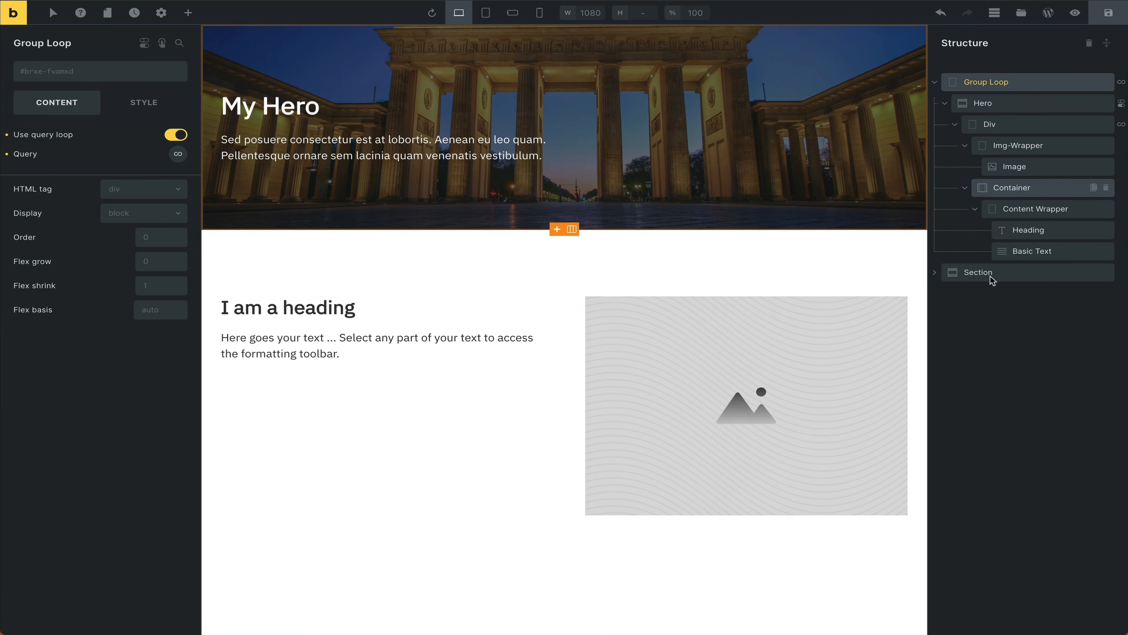
- Collapse the Hero and move the newly inserted Section into the Group Loop, directly below the Hero
click(945, 103)
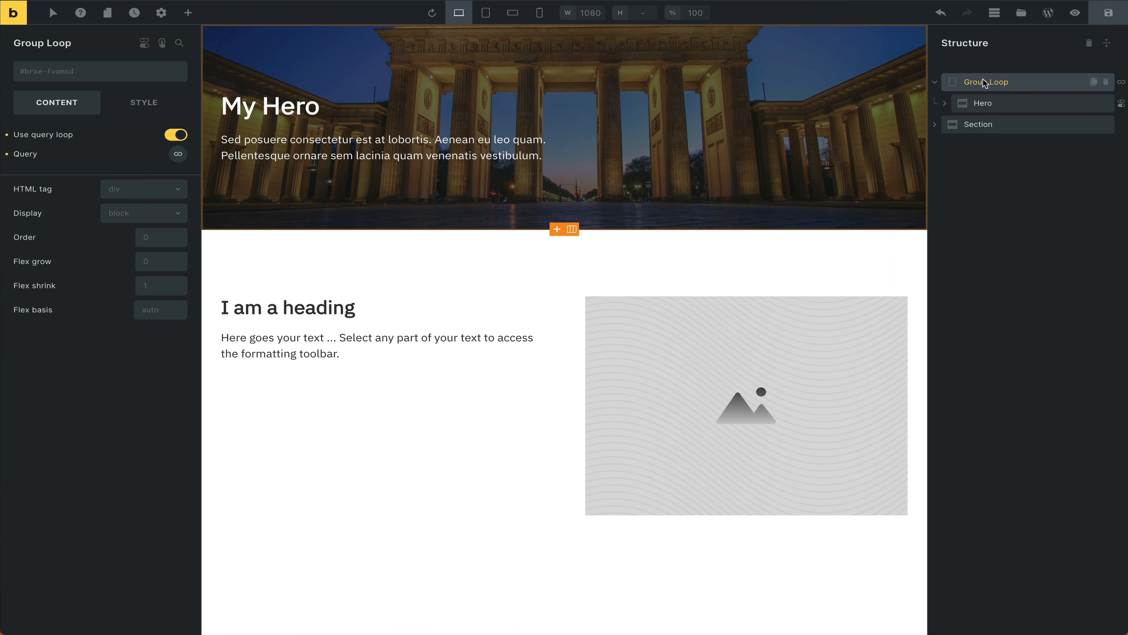
double_click(978, 124)
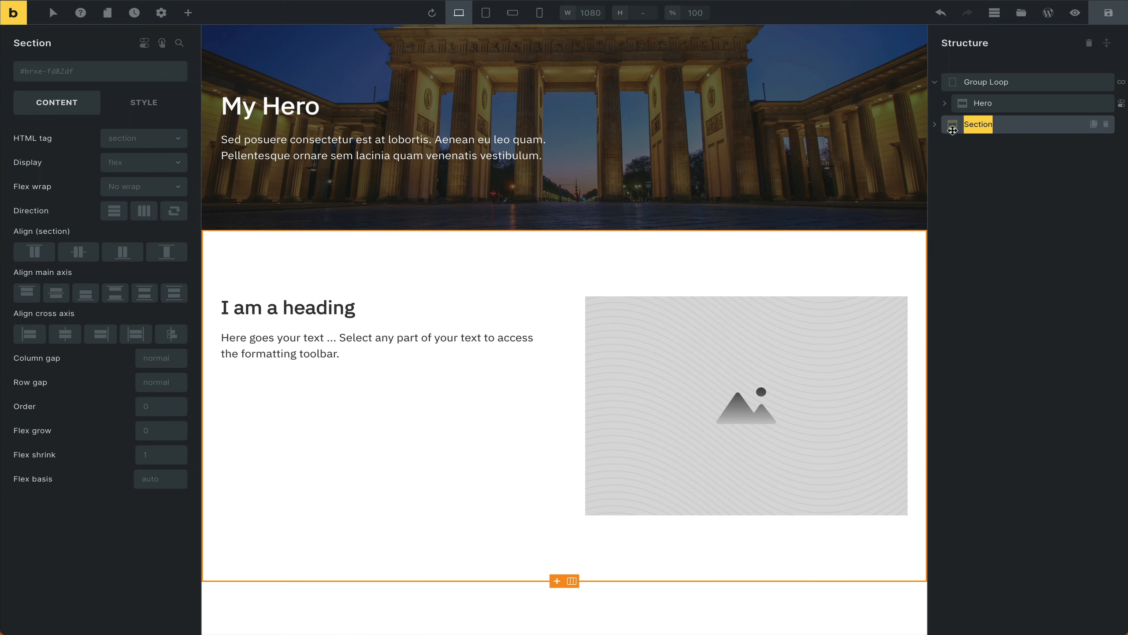
drag(952, 129, 984, 133)
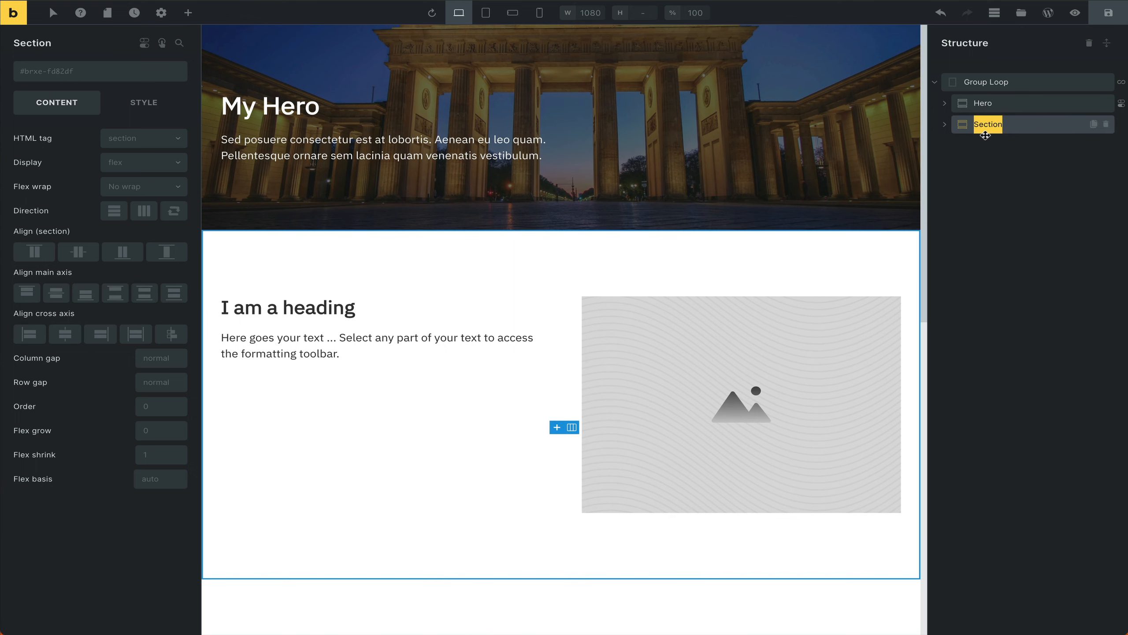
- Rename the new section "Text and Image" and add a render condition of type Dynamic data to it
text(Text and Image)
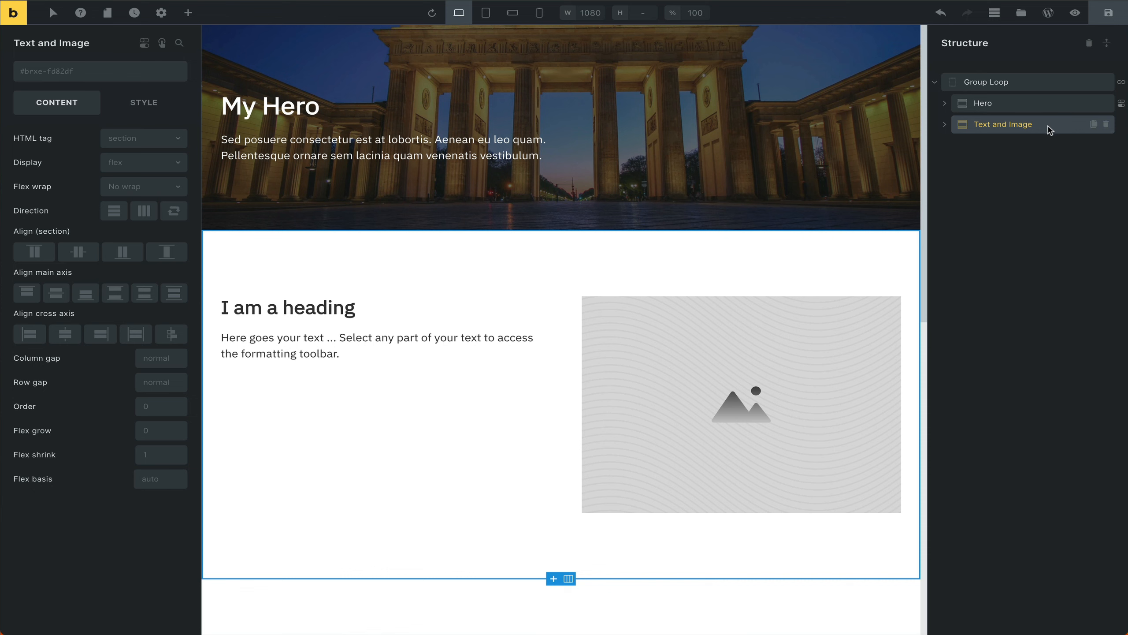
click(1046, 128)
click(145, 43)
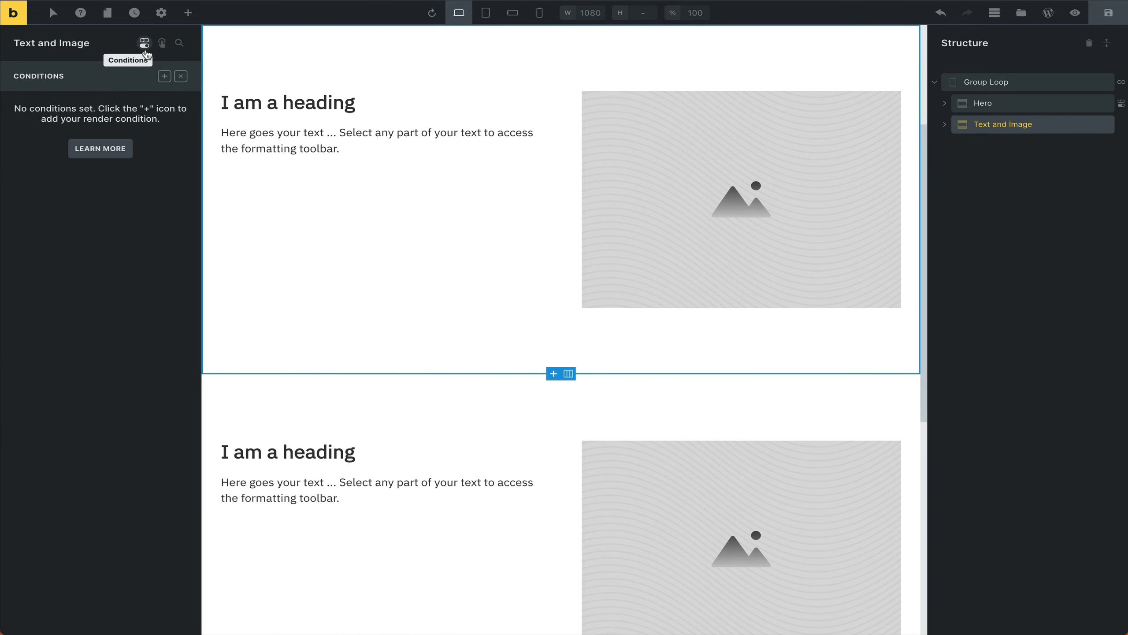
click(165, 77)
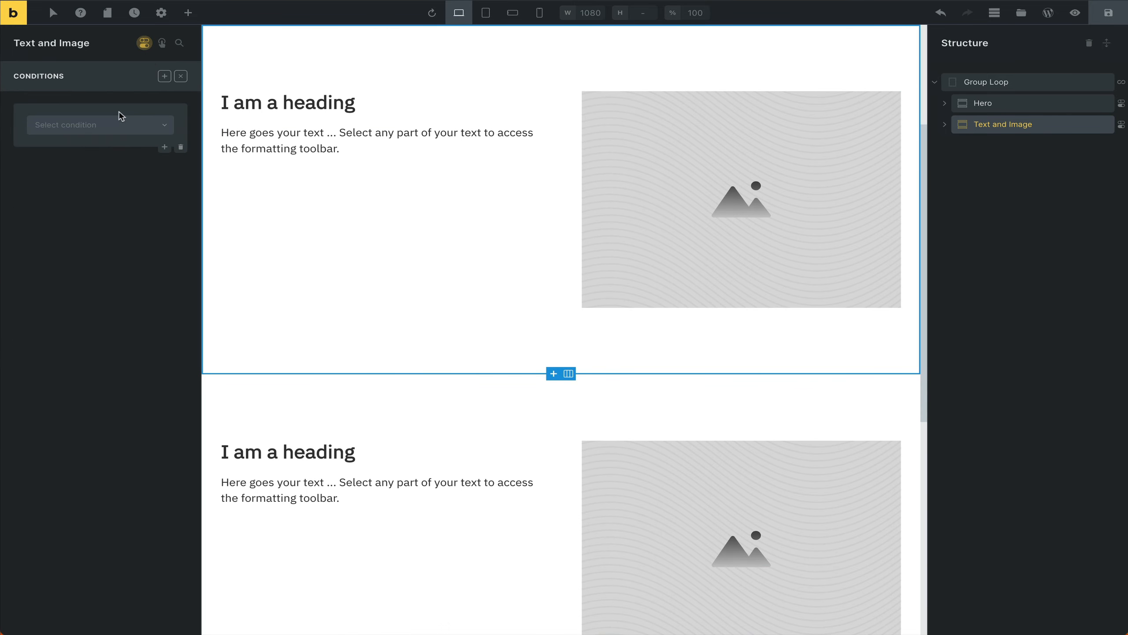
click(114, 128)
text(dyn)
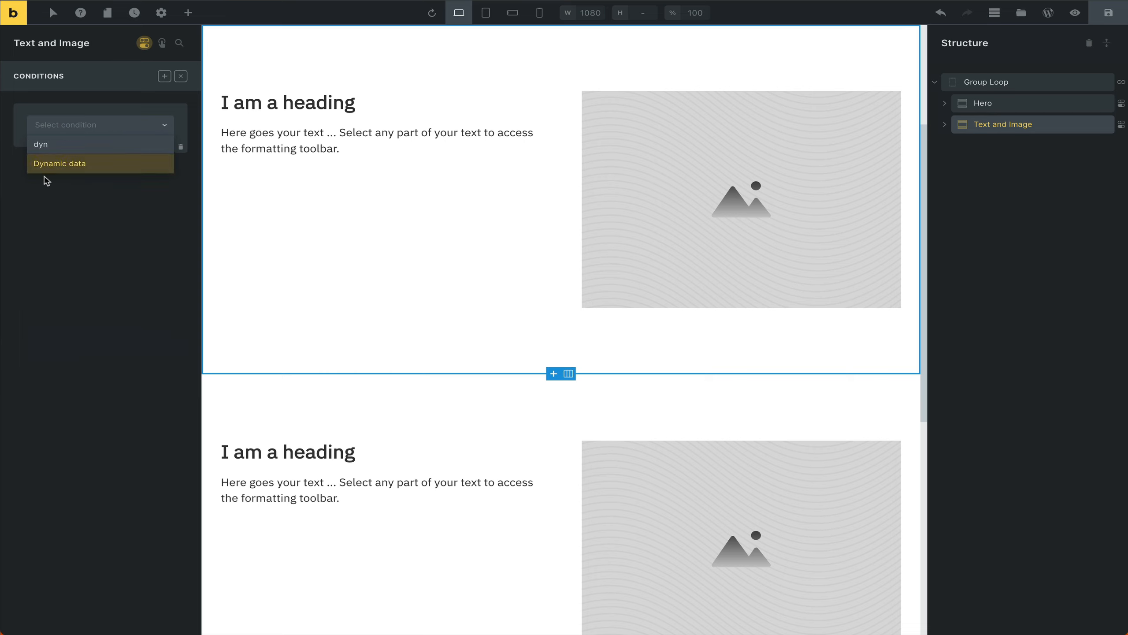
click(49, 171)
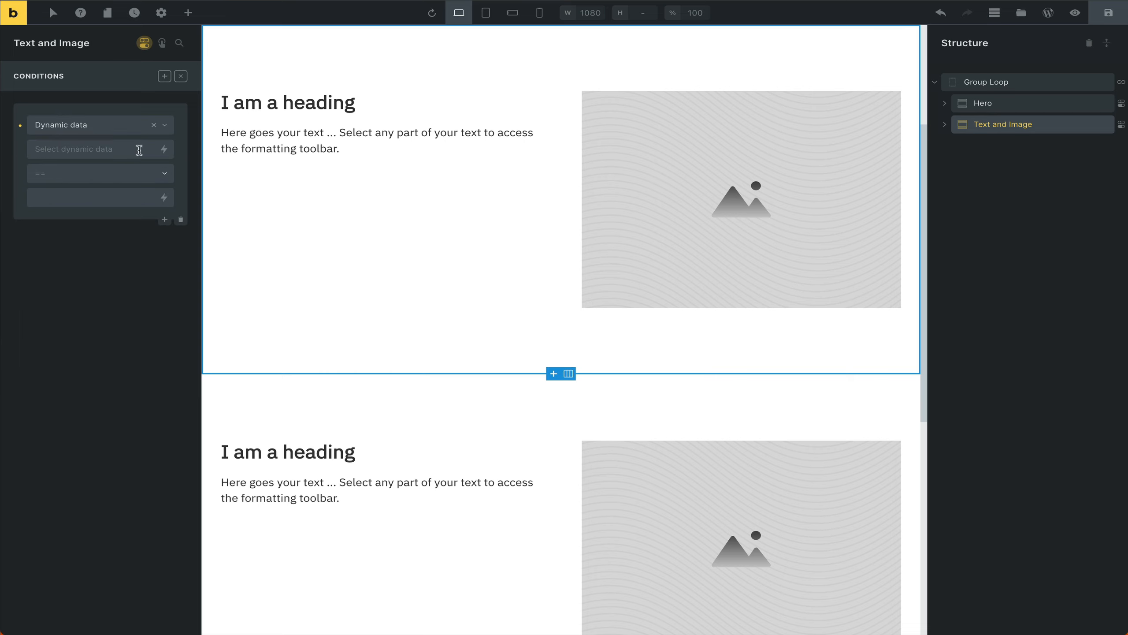
- Base the condition on Section Template (Landingpage Sections), append ":value" inside its tag, and set the comparison operator to ==
click(139, 150)
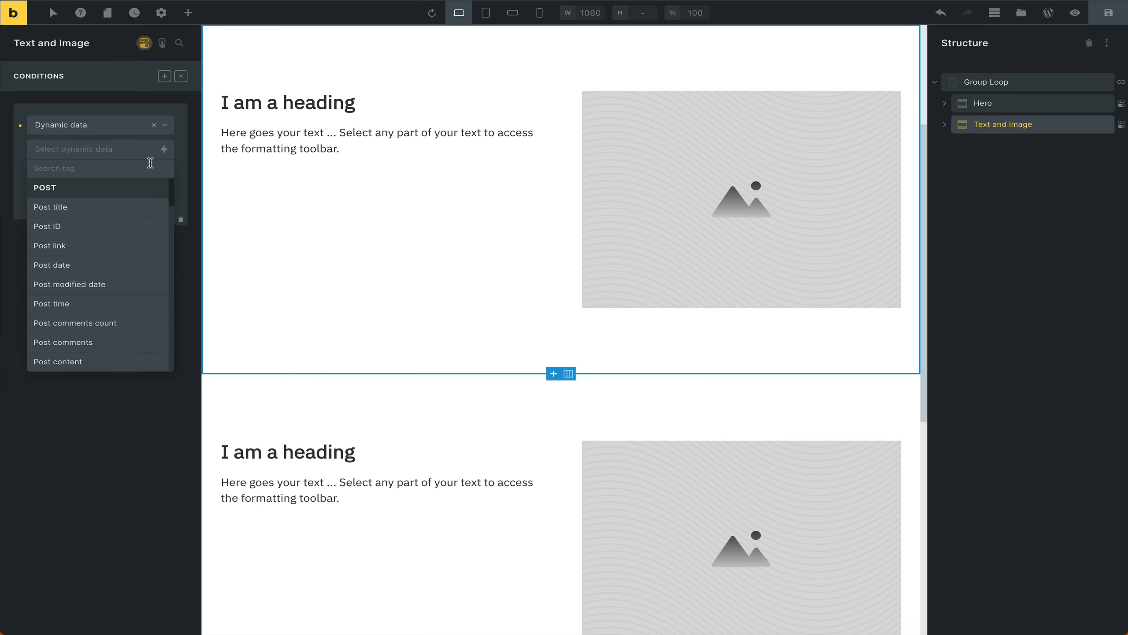
text(sec)
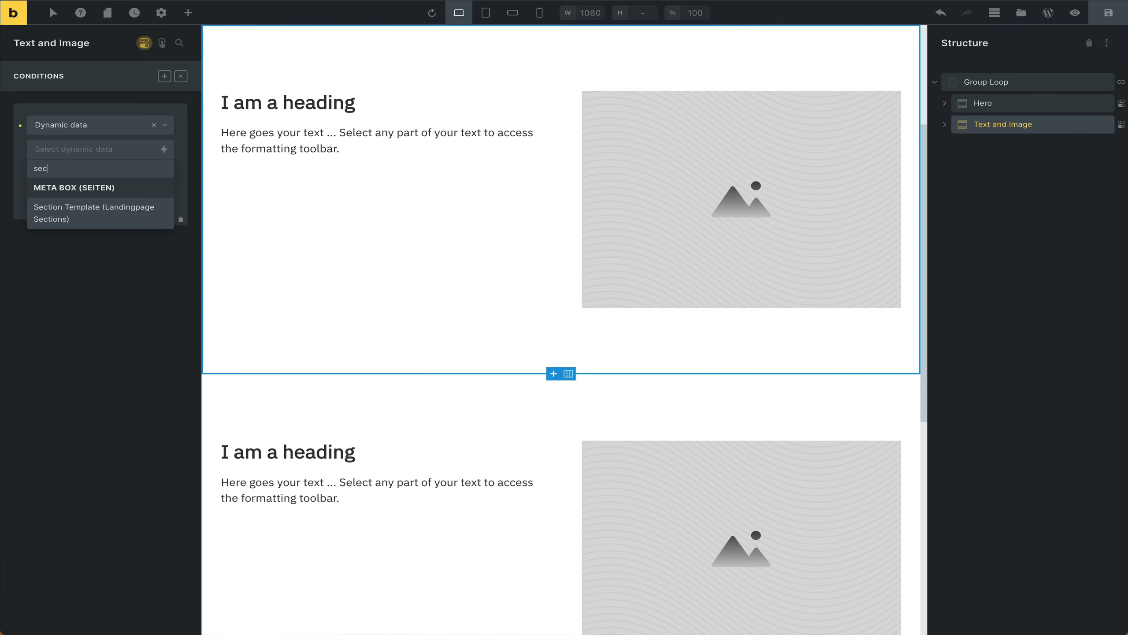
click(134, 221)
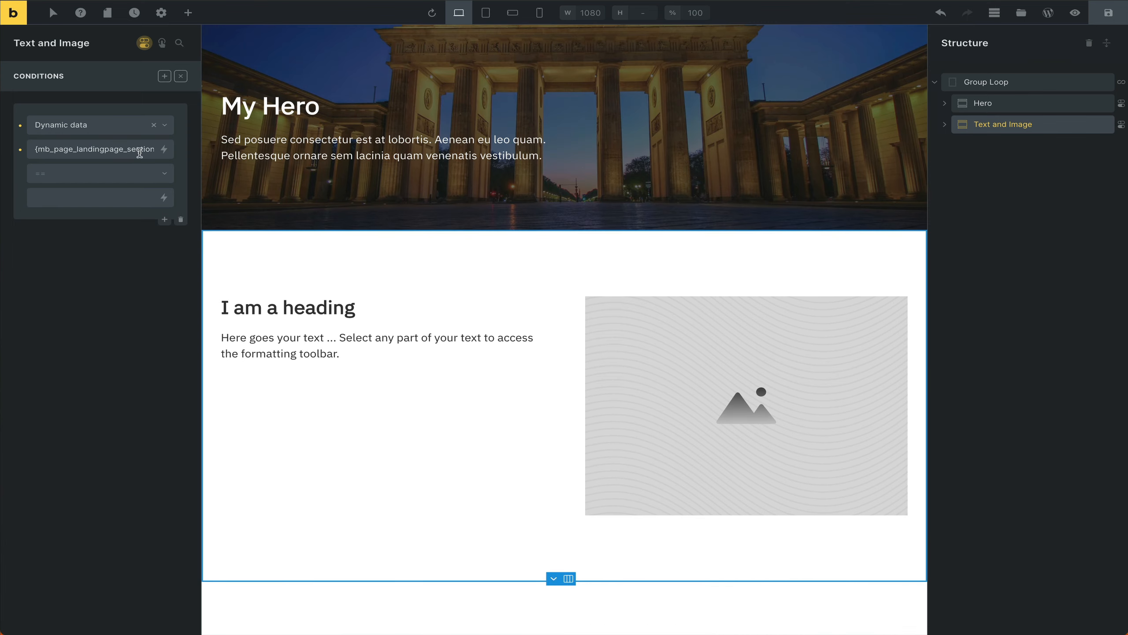
click(139, 153)
key(End)
key(Left)
text(:value)
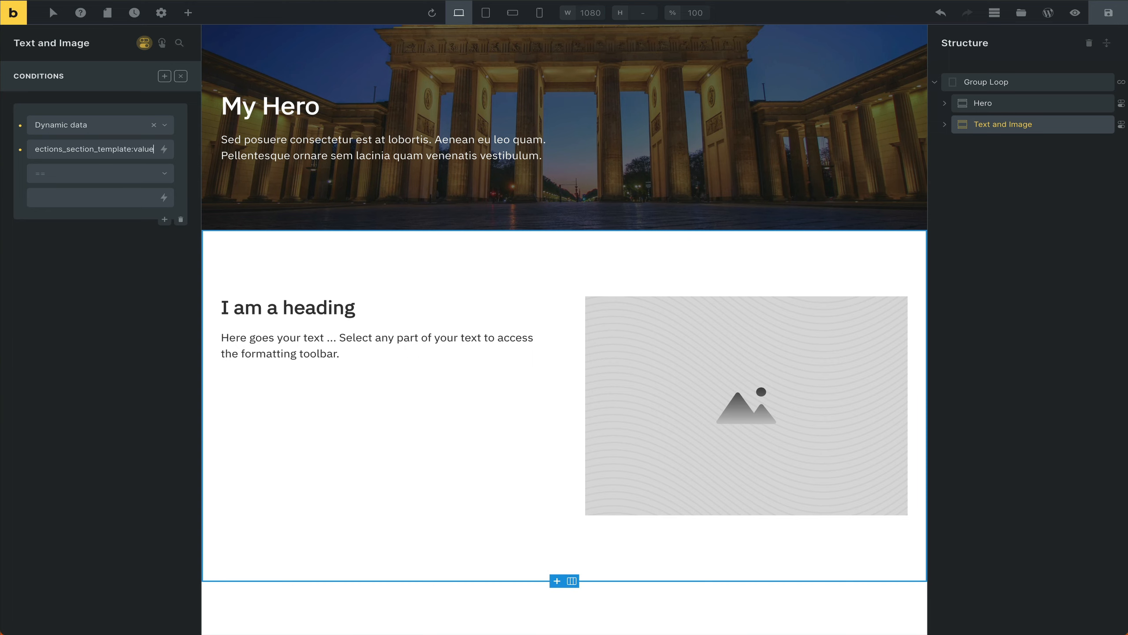
click(94, 177)
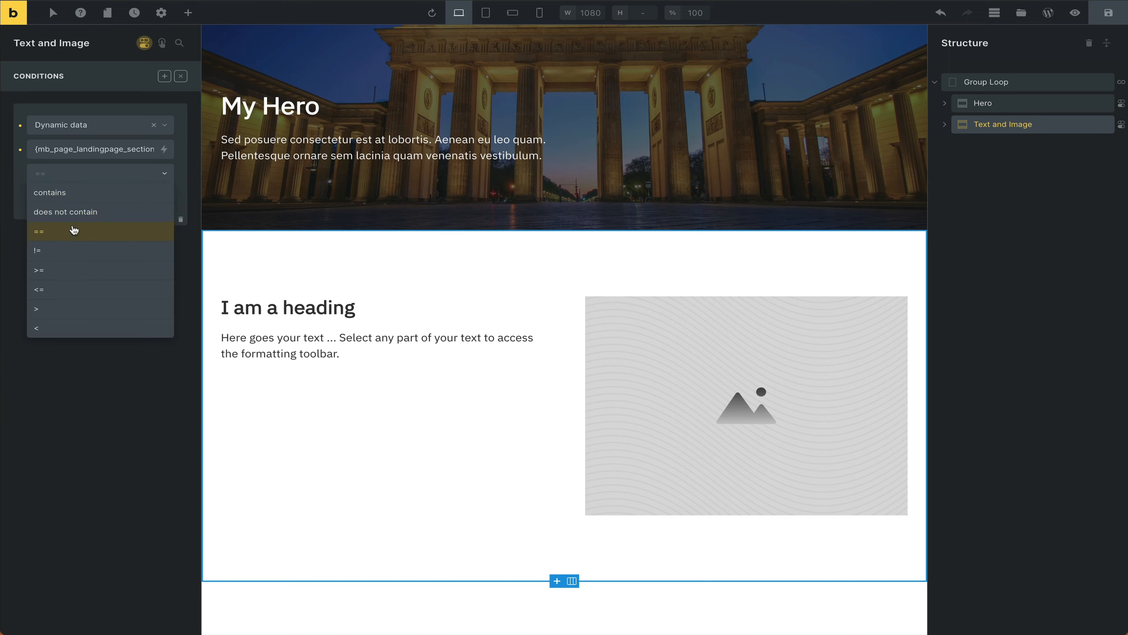
click(78, 232)
click(70, 201)
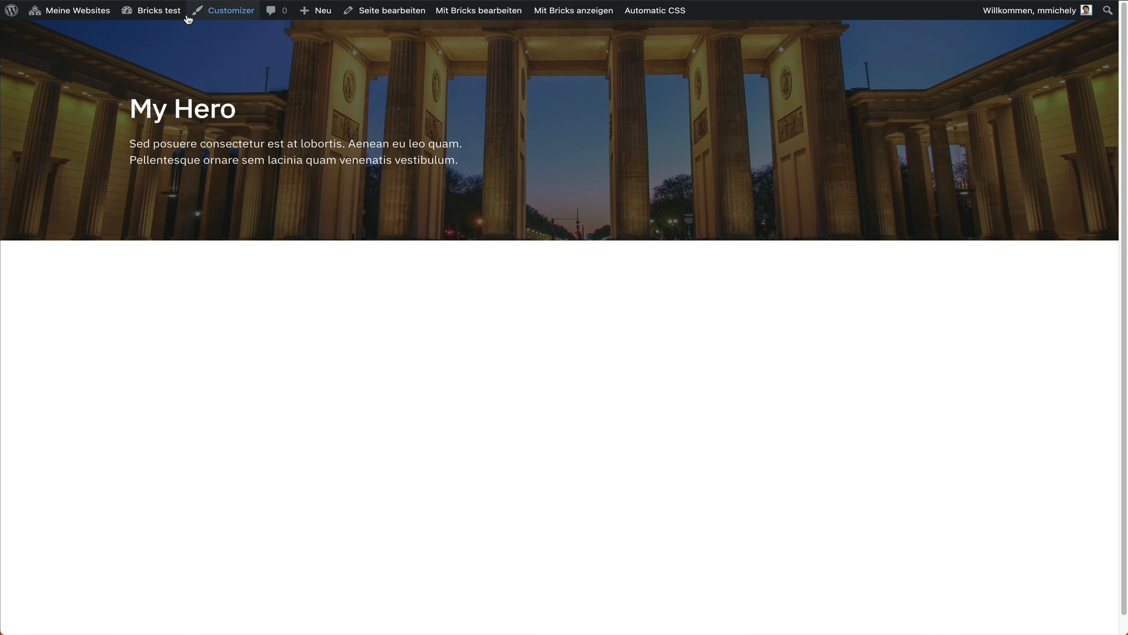
- In the WordPress dashboard, open the Landingpage field group in Meta Box and copy the choice key "text_image" from the Section Template sub field
click(155, 30)
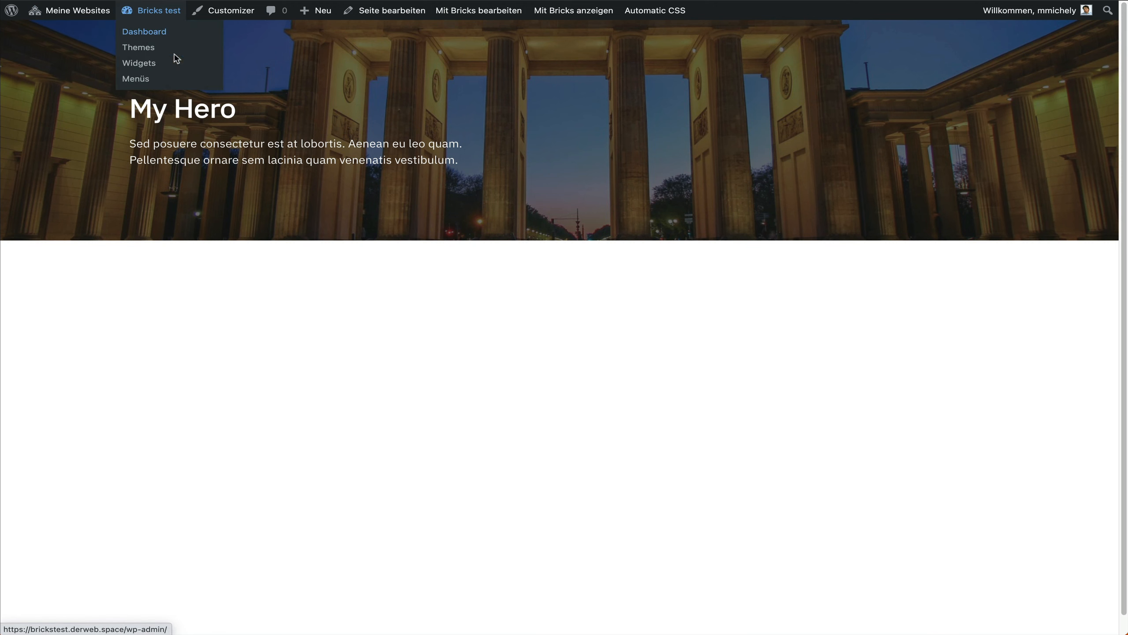
mouse_move(44, 349)
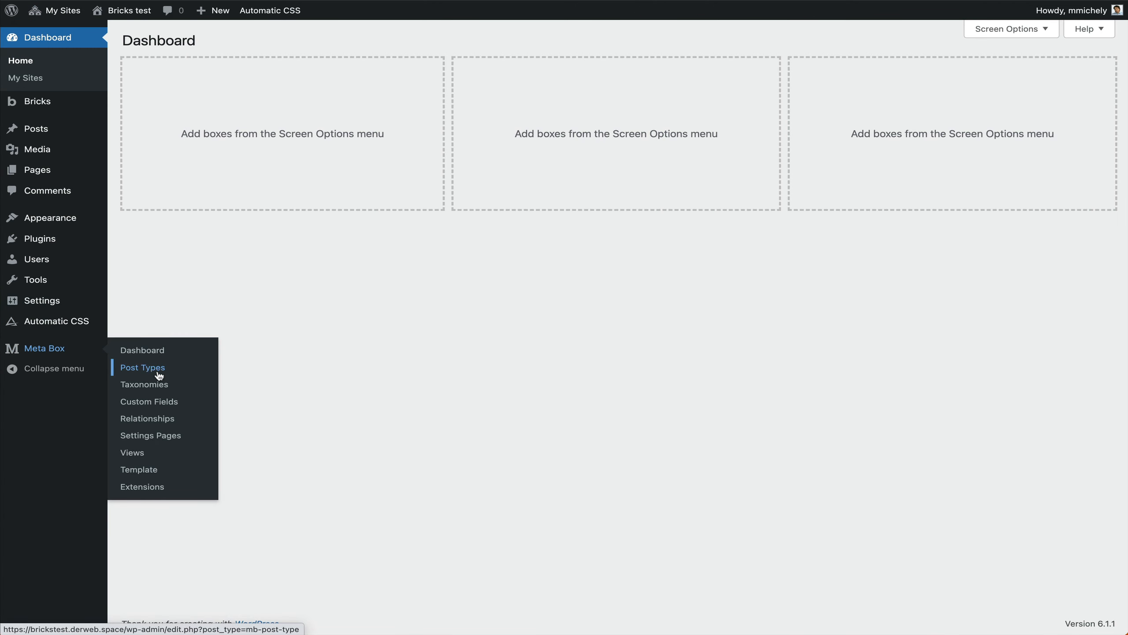
click(158, 401)
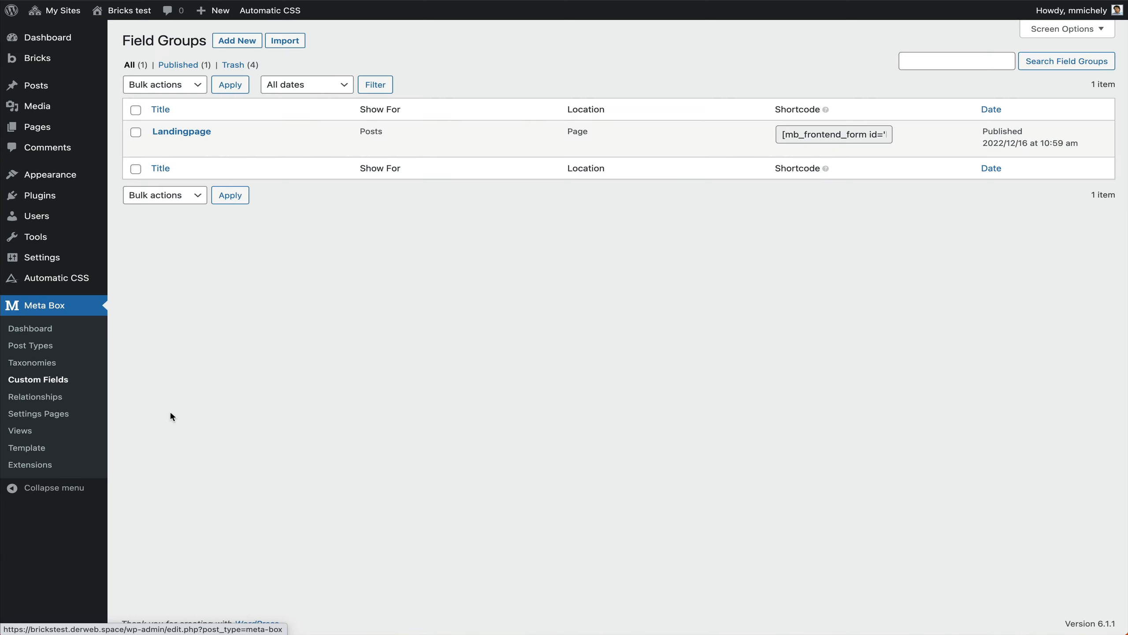
click(184, 131)
click(176, 144)
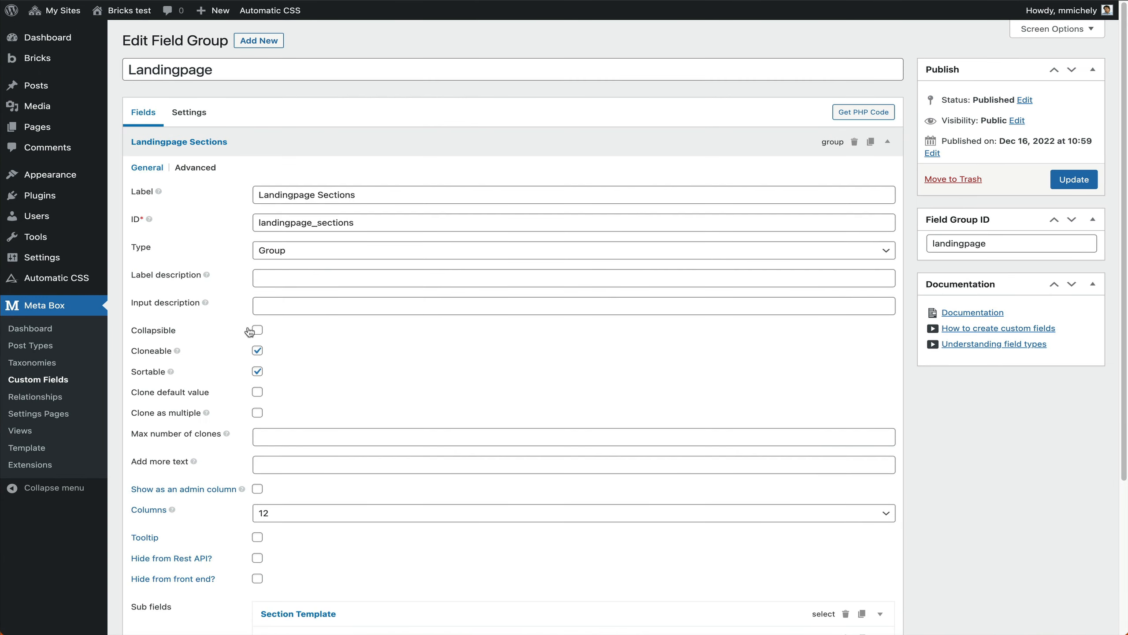
scroll(325, 469, down, 5)
click(298, 413)
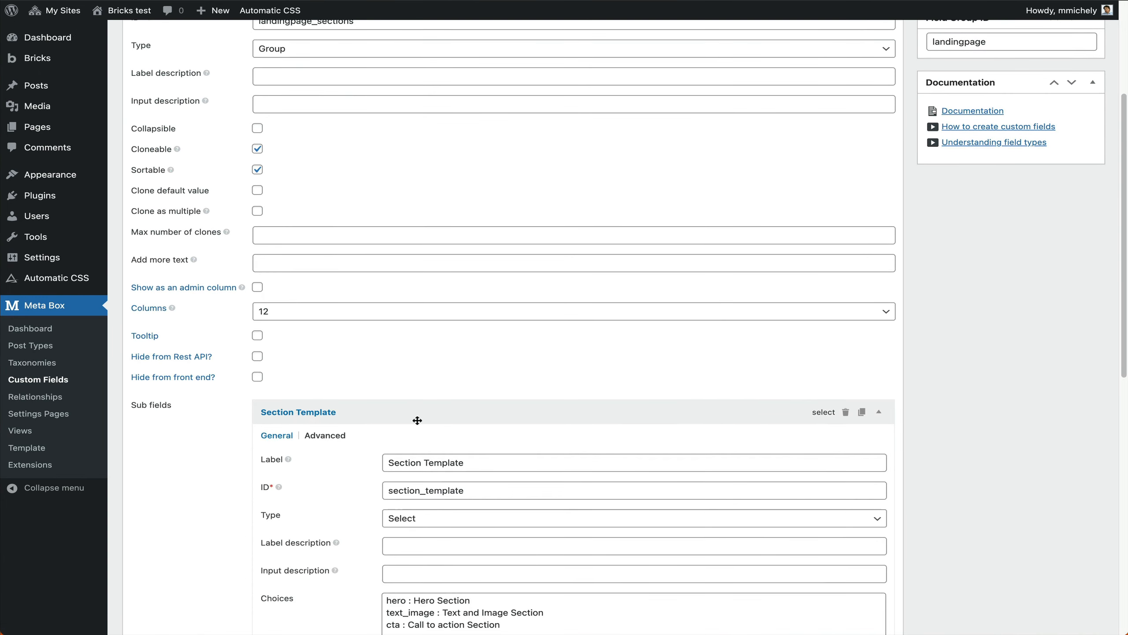
scroll(437, 526, down, 1)
double_click(410, 554)
key(ctrl+c)
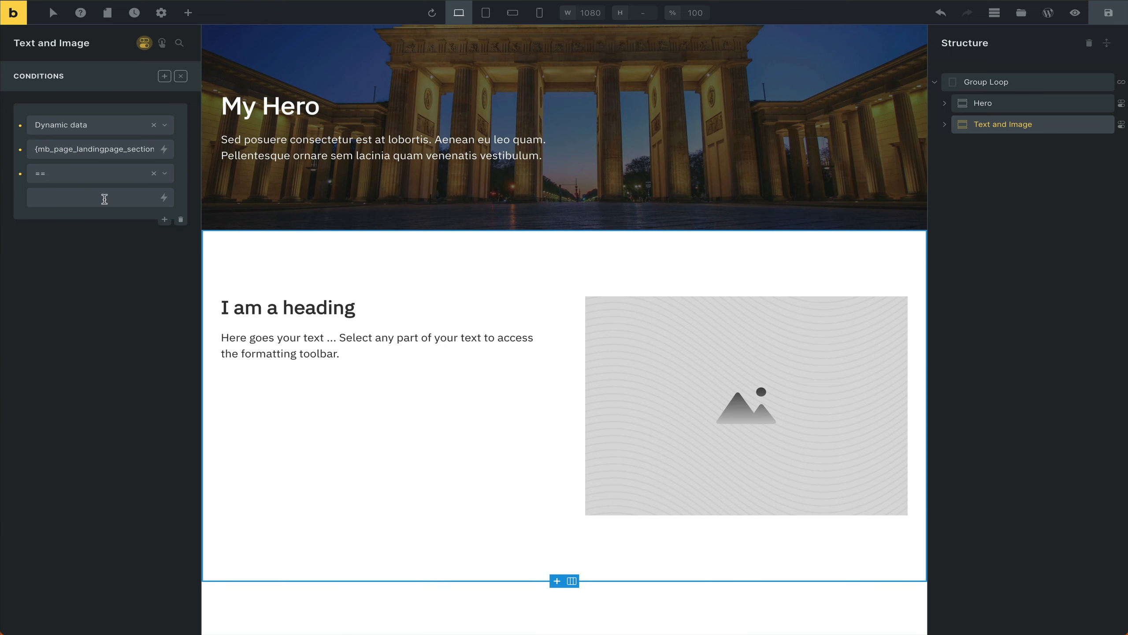
- Back in the Bricks builder, enter "text_image" as the condition's comparison value, check the tag's ending, and close the conditions
click(77, 199)
key(ctrl+v)
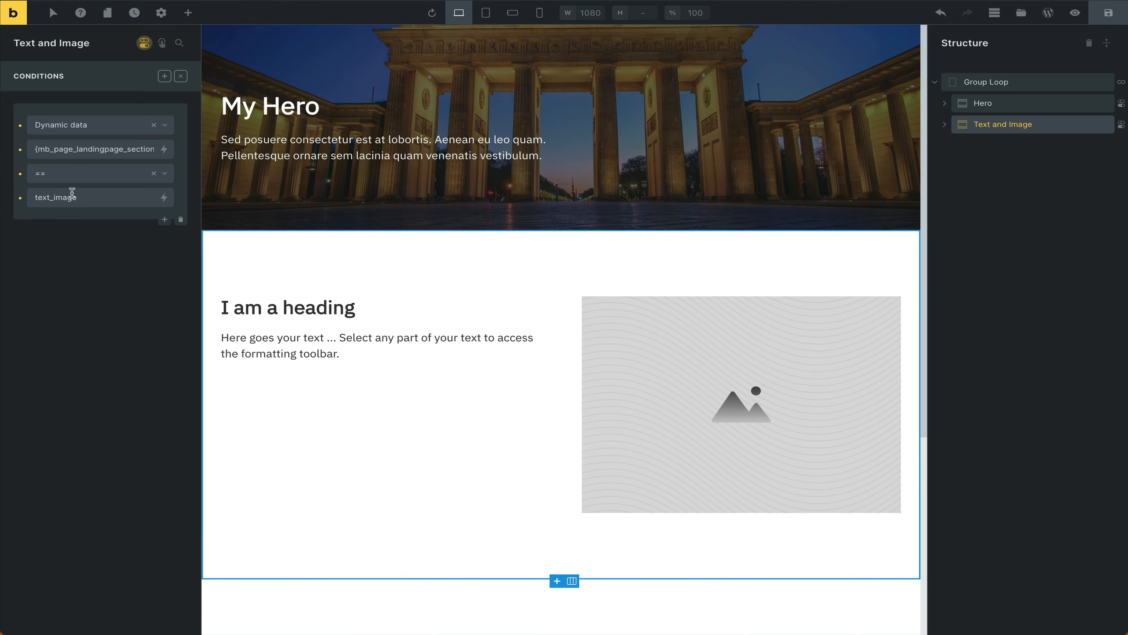
click(68, 151)
key(End)
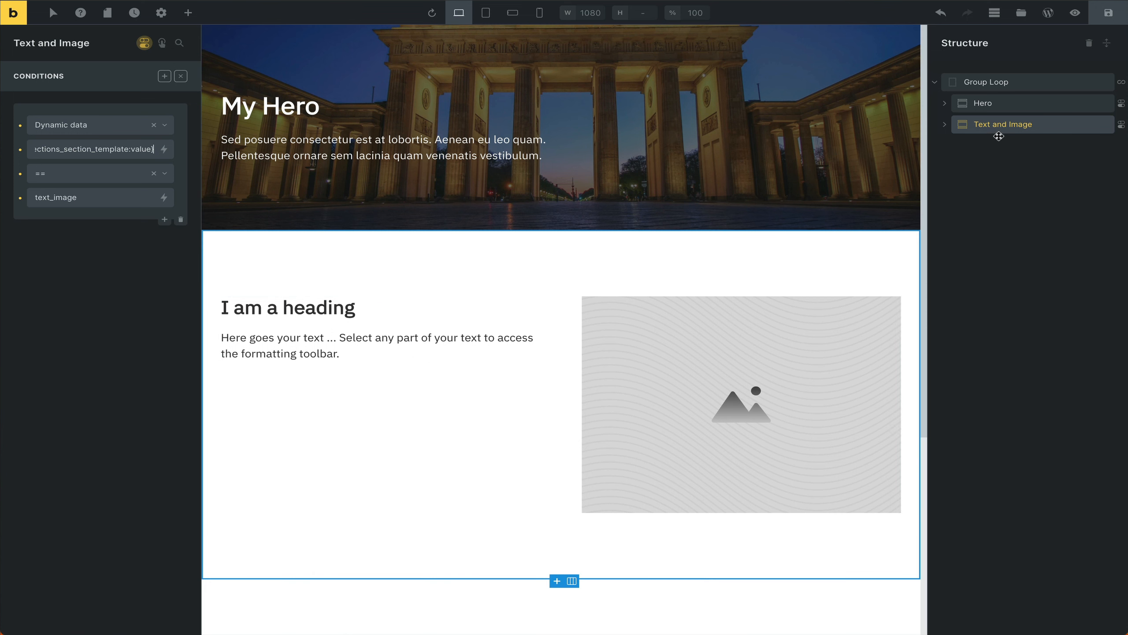
click(144, 43)
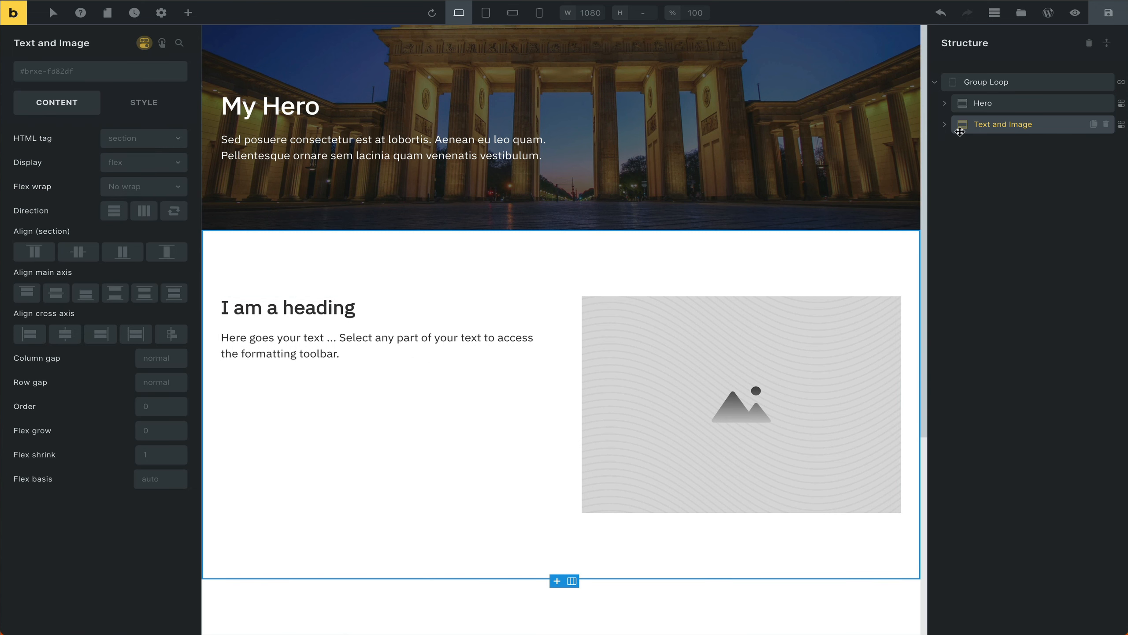
- Enable the query loop on the Text and Image section's Container with type "MB Group: Text and Image (Landingpage Sections)"
click(945, 125)
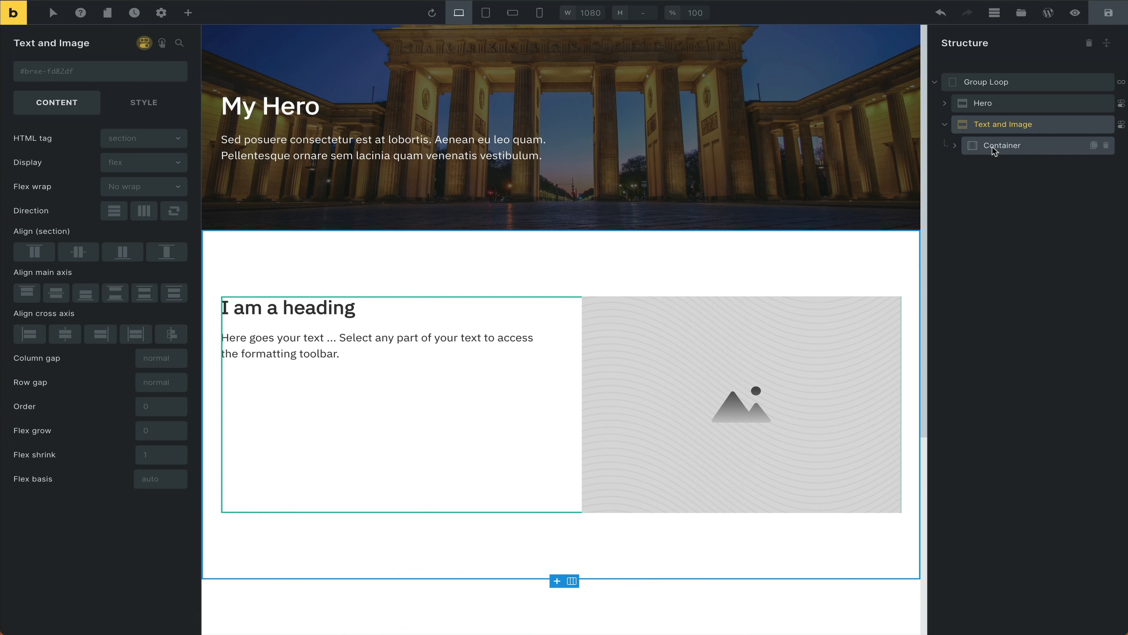
click(995, 148)
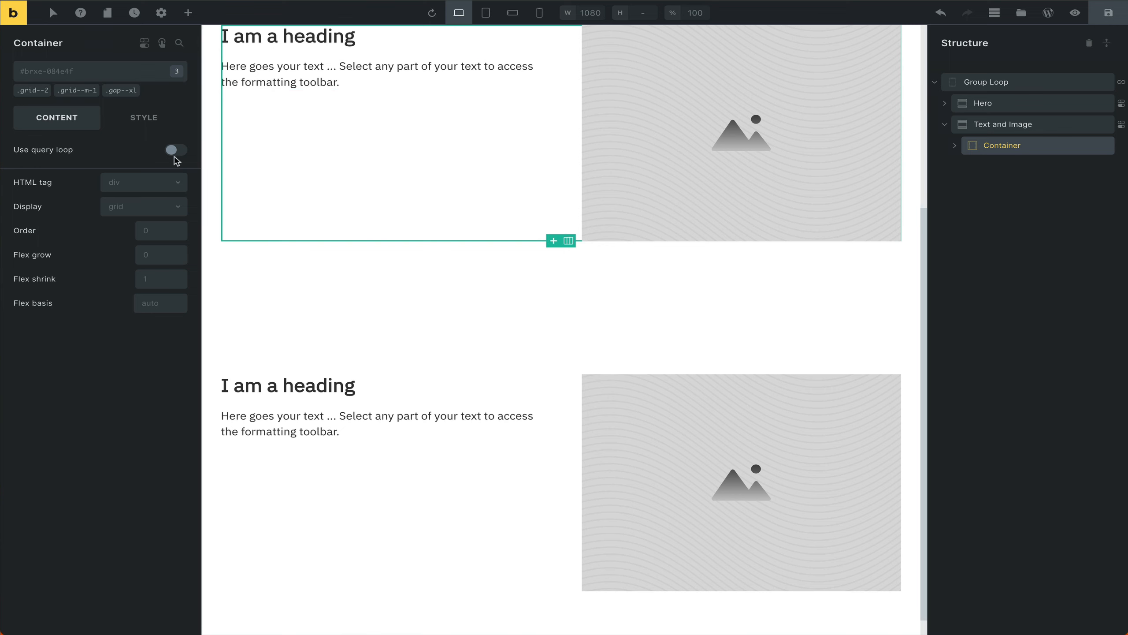
click(176, 151)
click(178, 170)
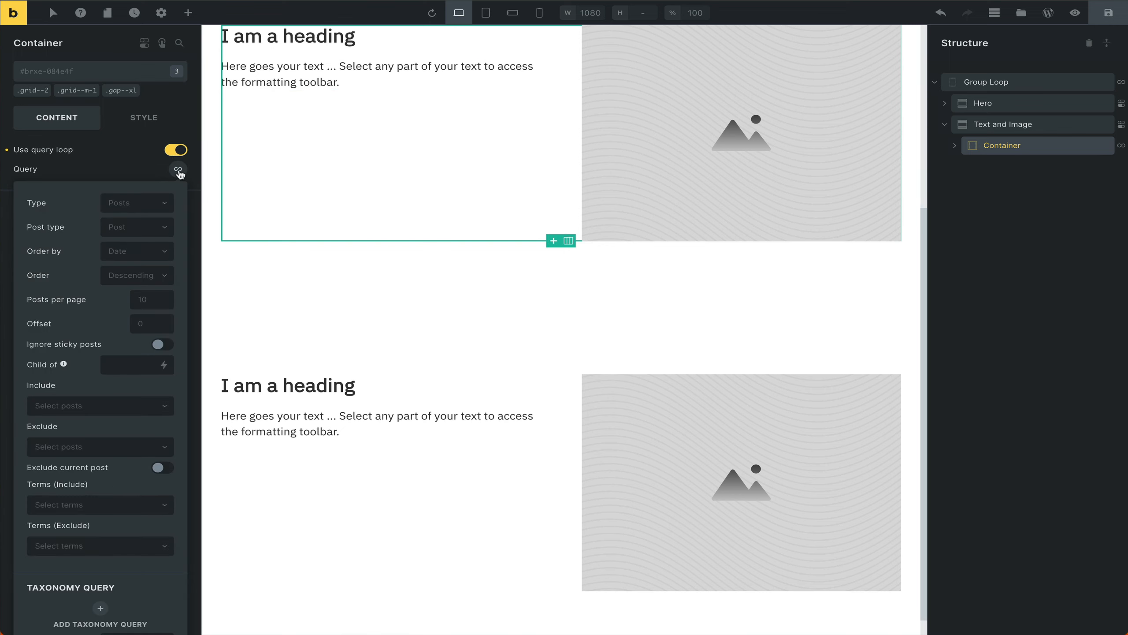
click(149, 203)
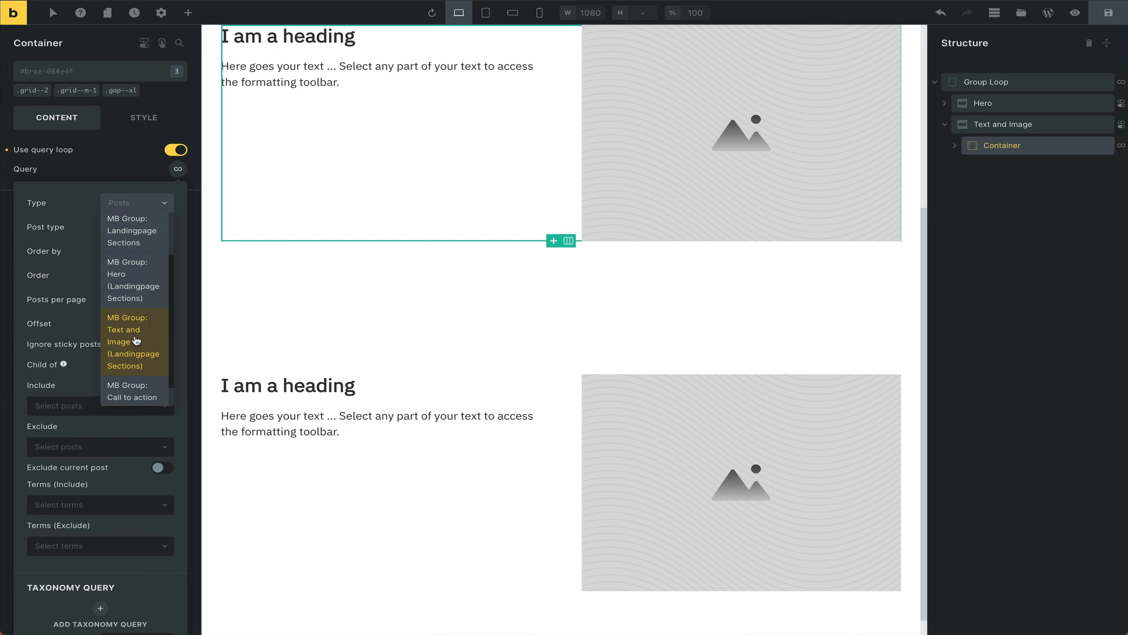
click(135, 340)
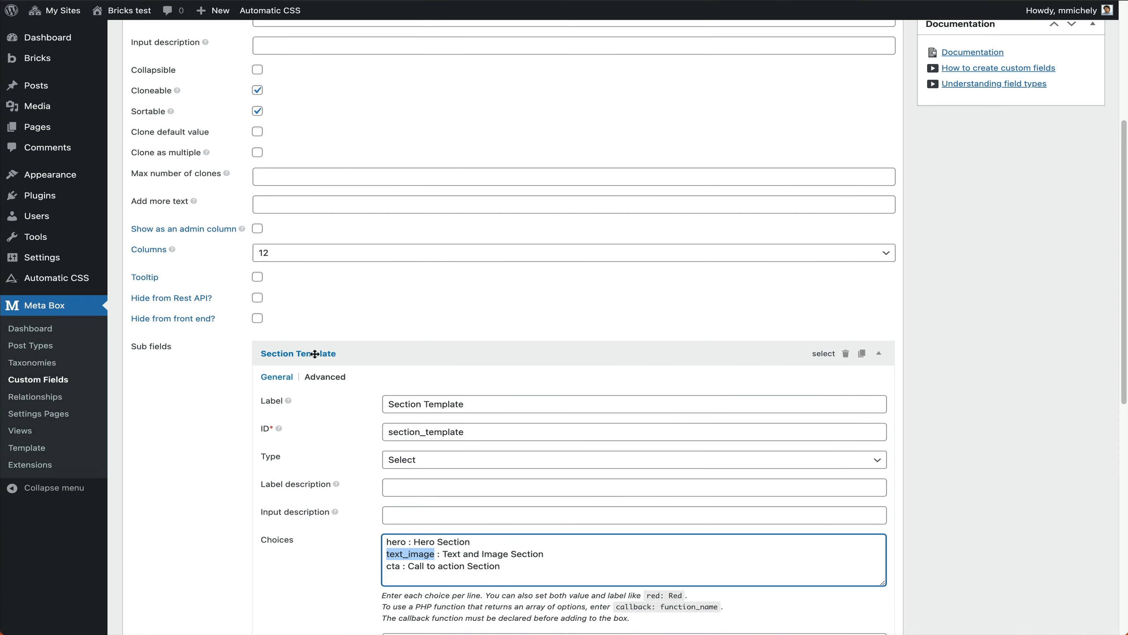
- Review the Text and Image group's sub fields in the Landingpage field group, and return to the builder to close the query settings
click(314, 353)
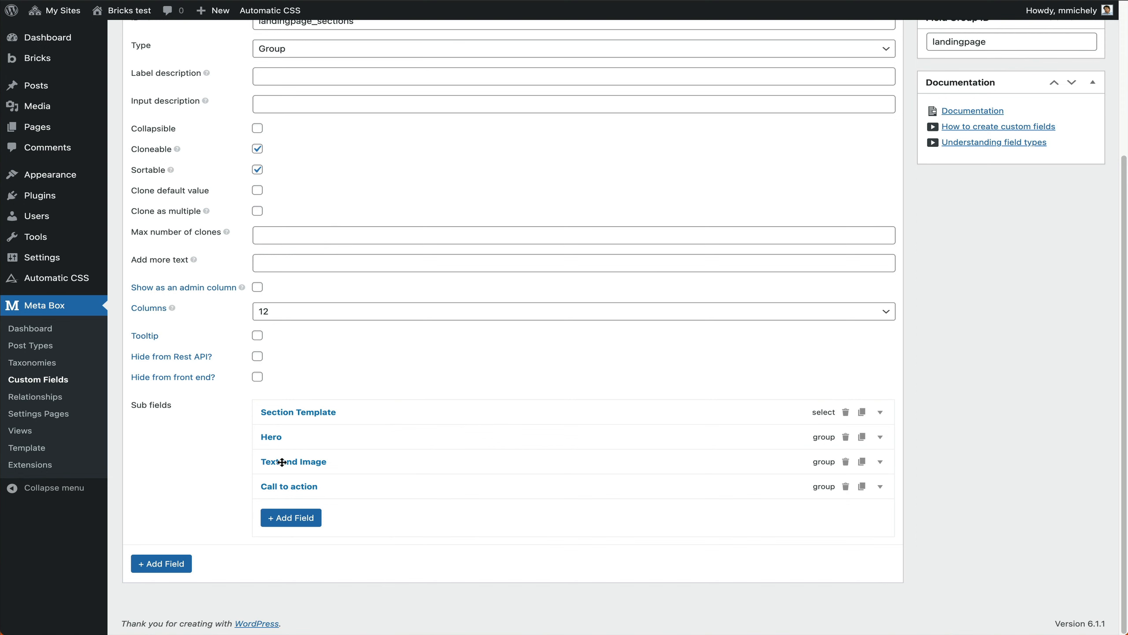
click(282, 462)
scroll(266, 423, down, 5)
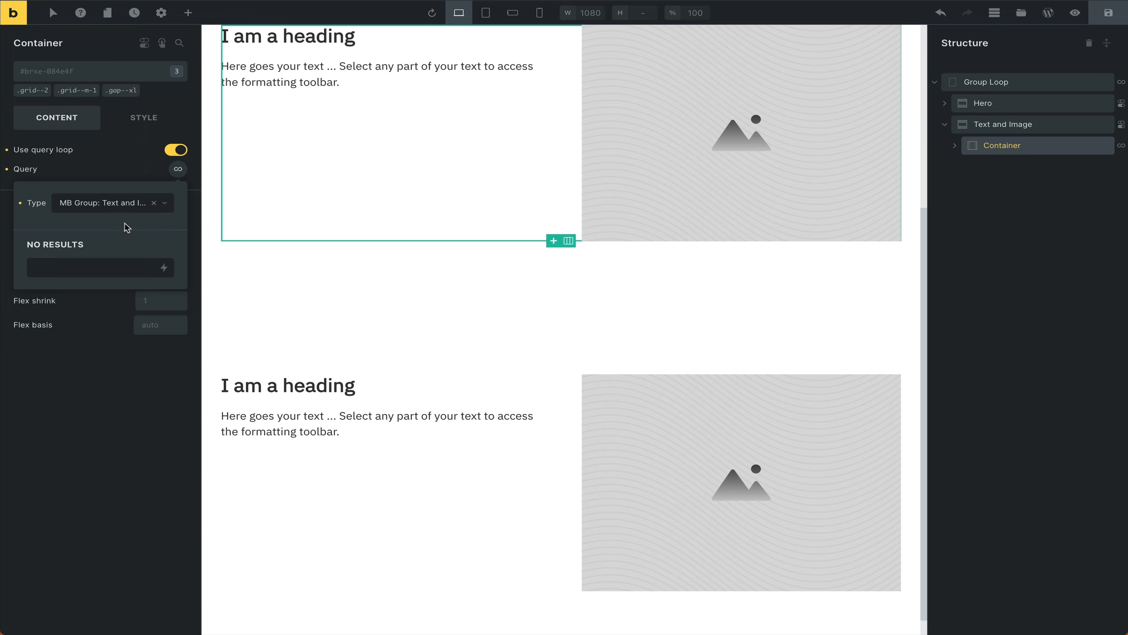
click(177, 171)
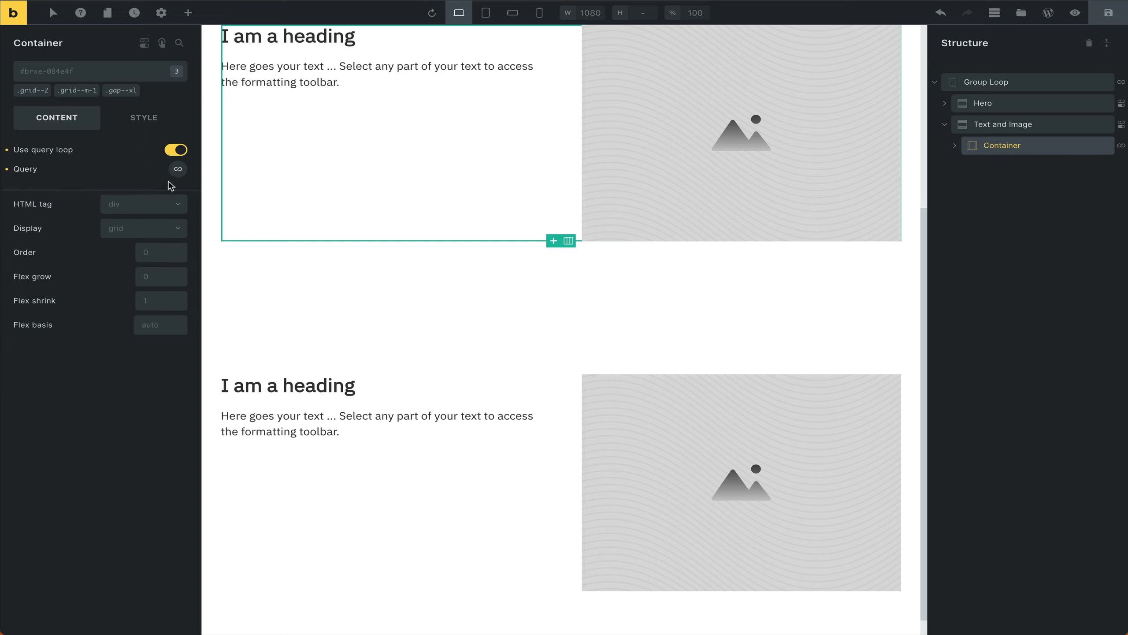
- Replace the text of the Heading in the Container's first Block with the dynamic data field "Headline (Text and Image)"
click(954, 146)
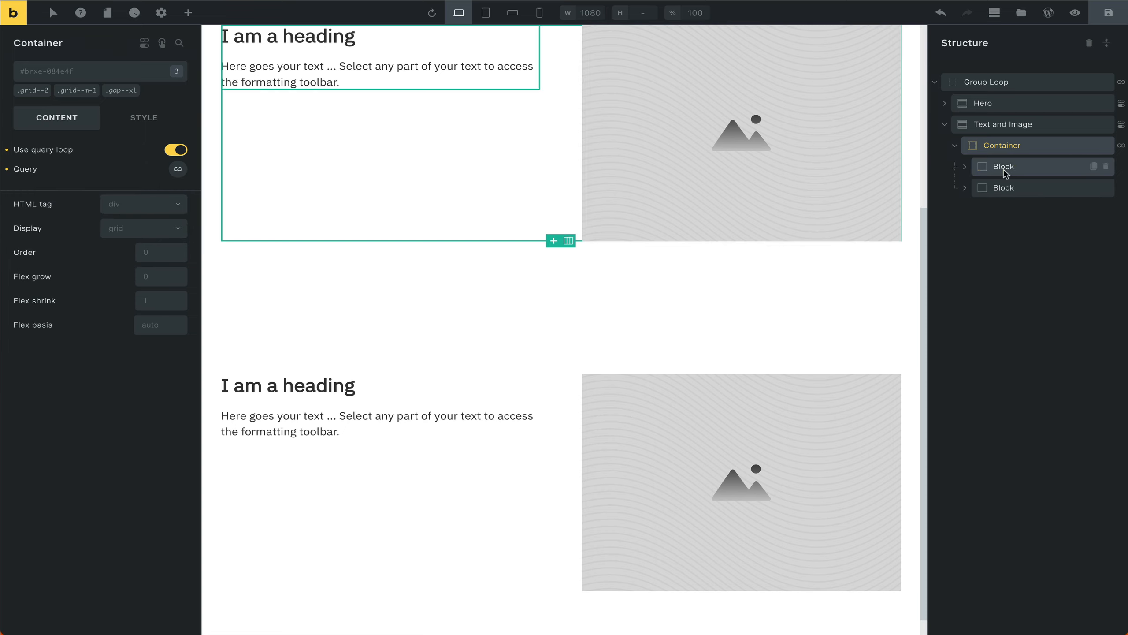
click(965, 167)
click(1016, 186)
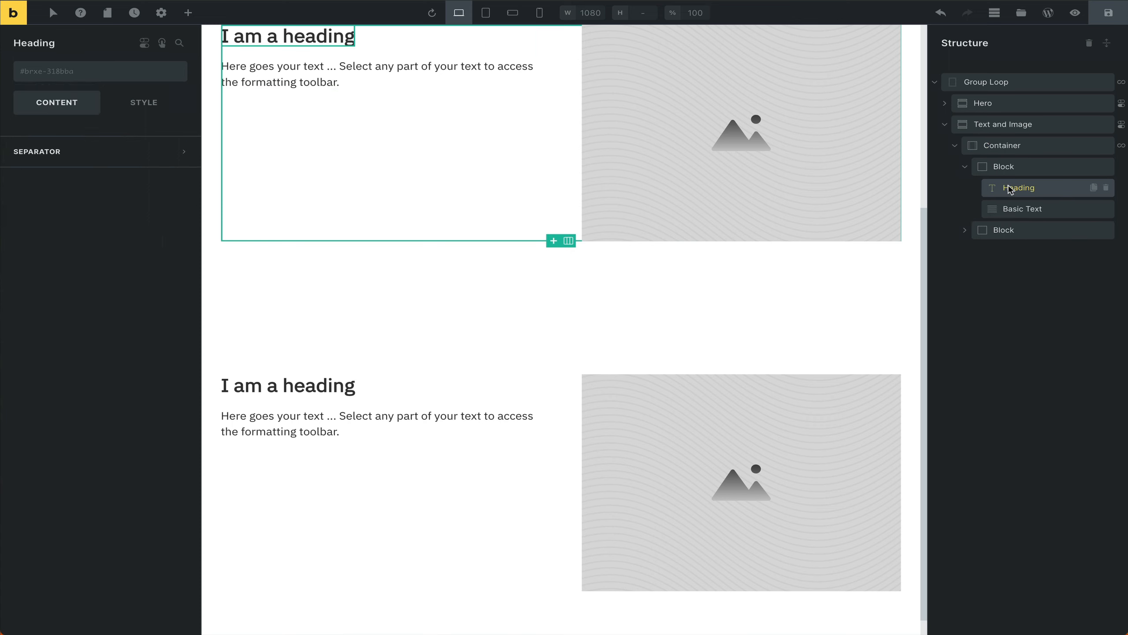
click(82, 144)
key(ctrl+a)
key(BackSpace)
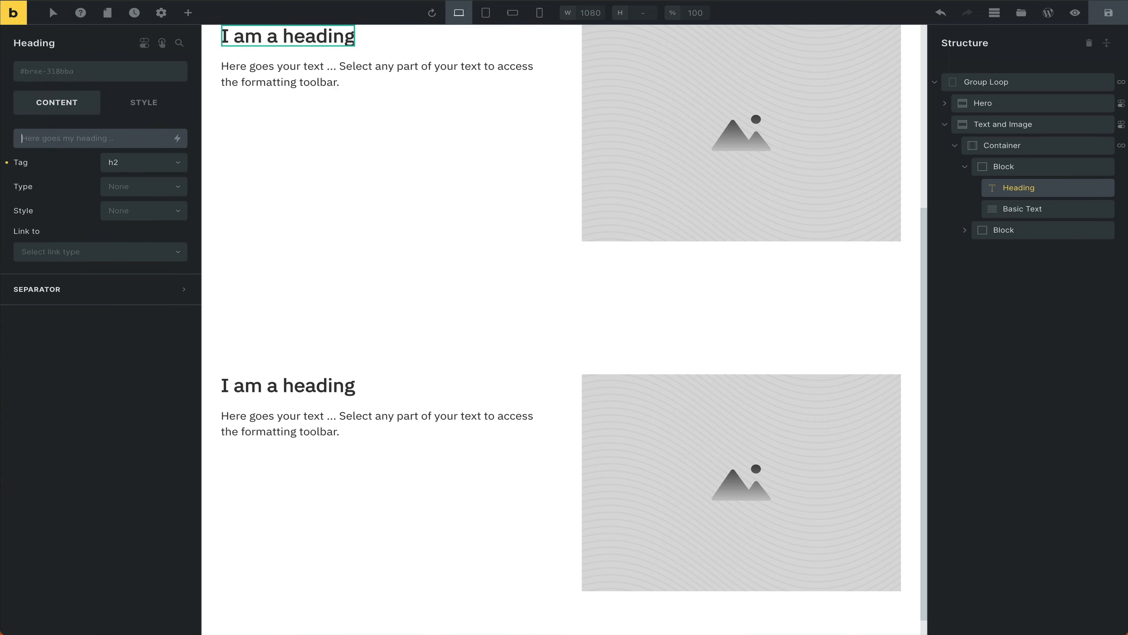
click(177, 139)
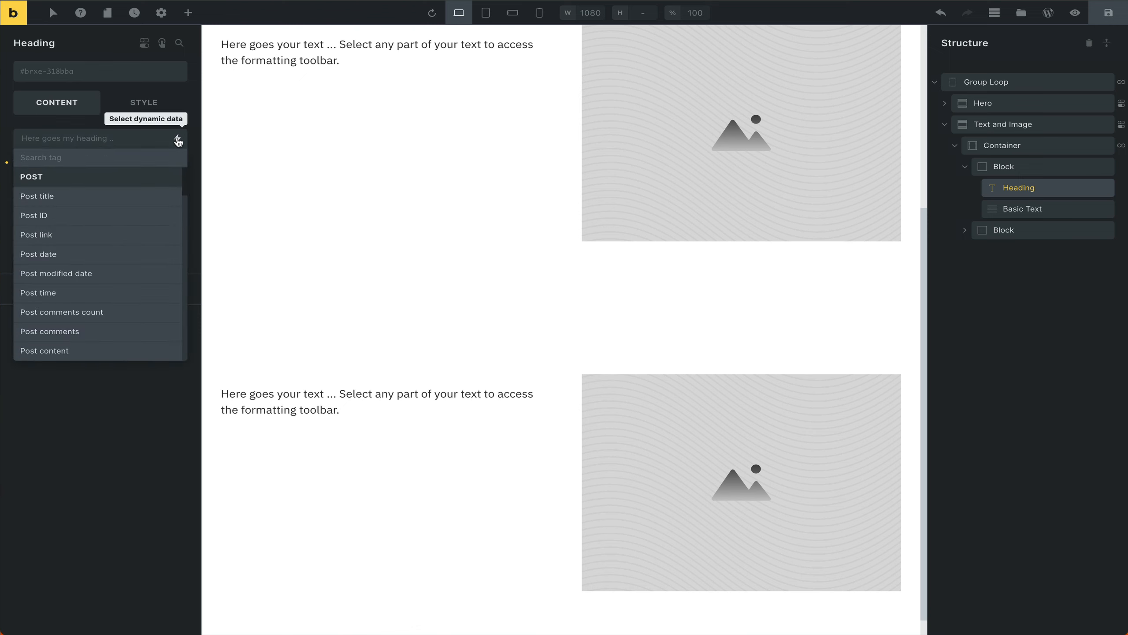
text(text)
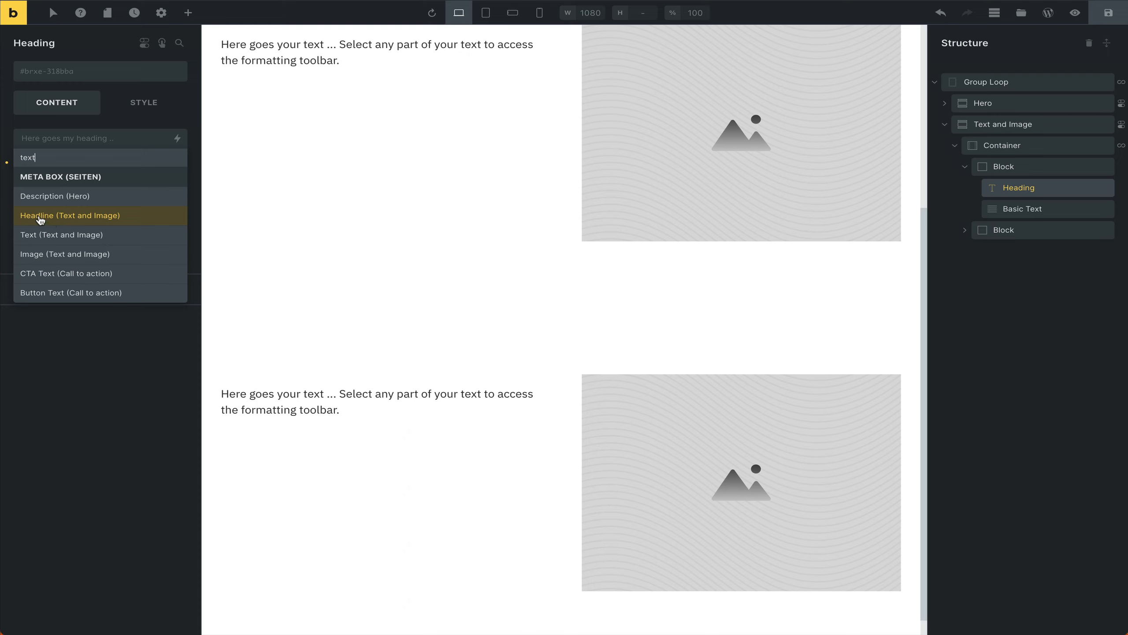
click(47, 216)
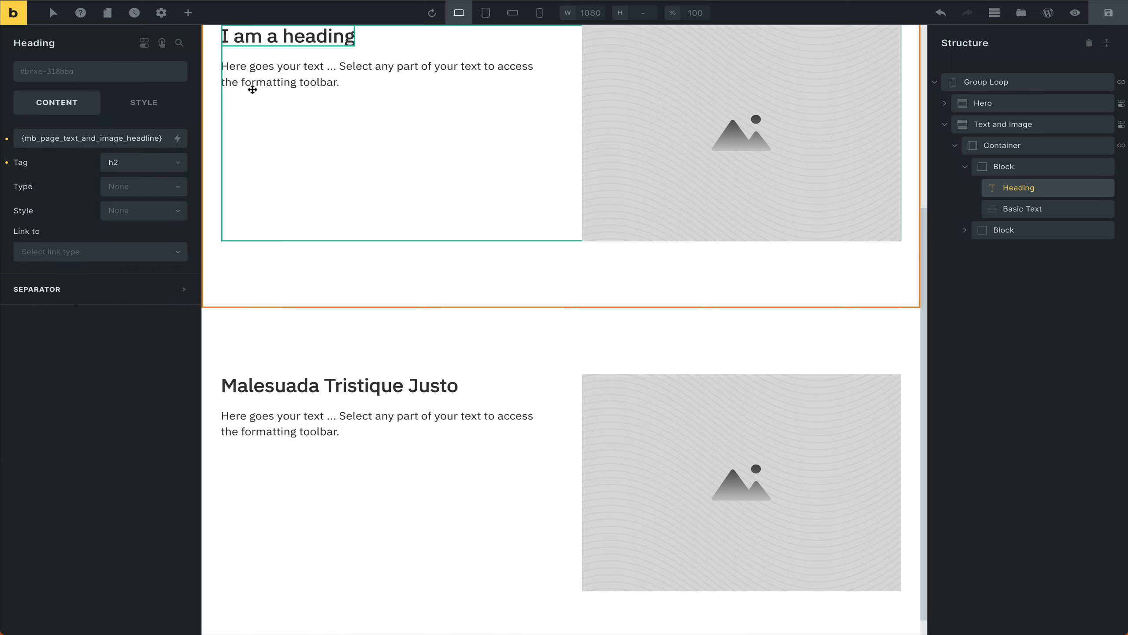
- Replace the Basic Text content in the Text and Image section with the dynamic data field "Text (Text and Image)"
click(256, 77)
triple_click(116, 147)
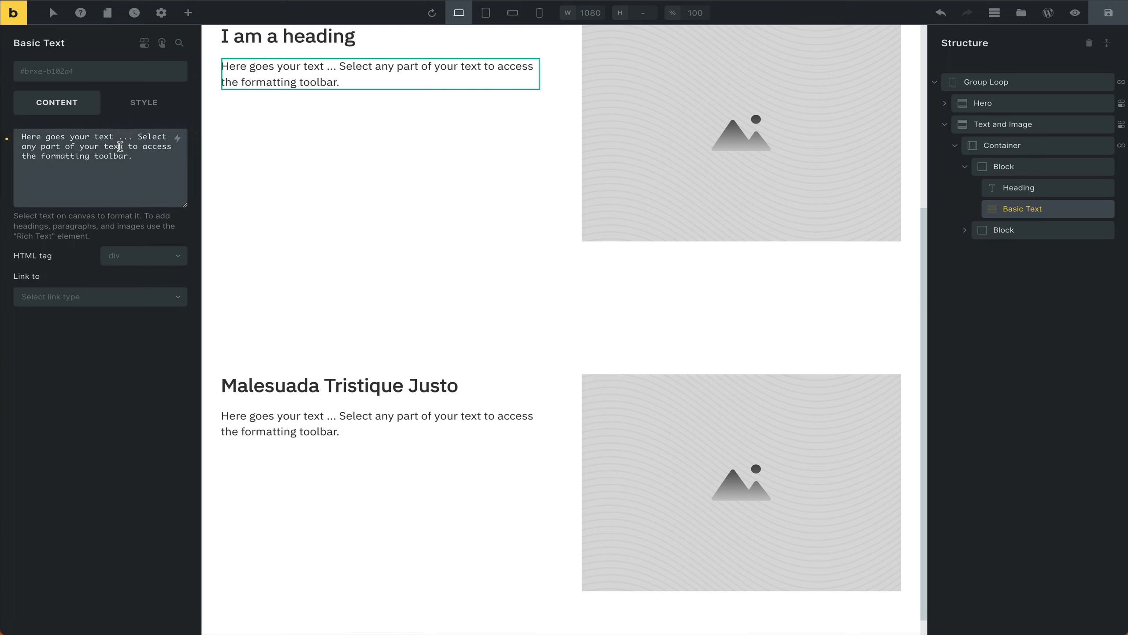
key(BackSpace)
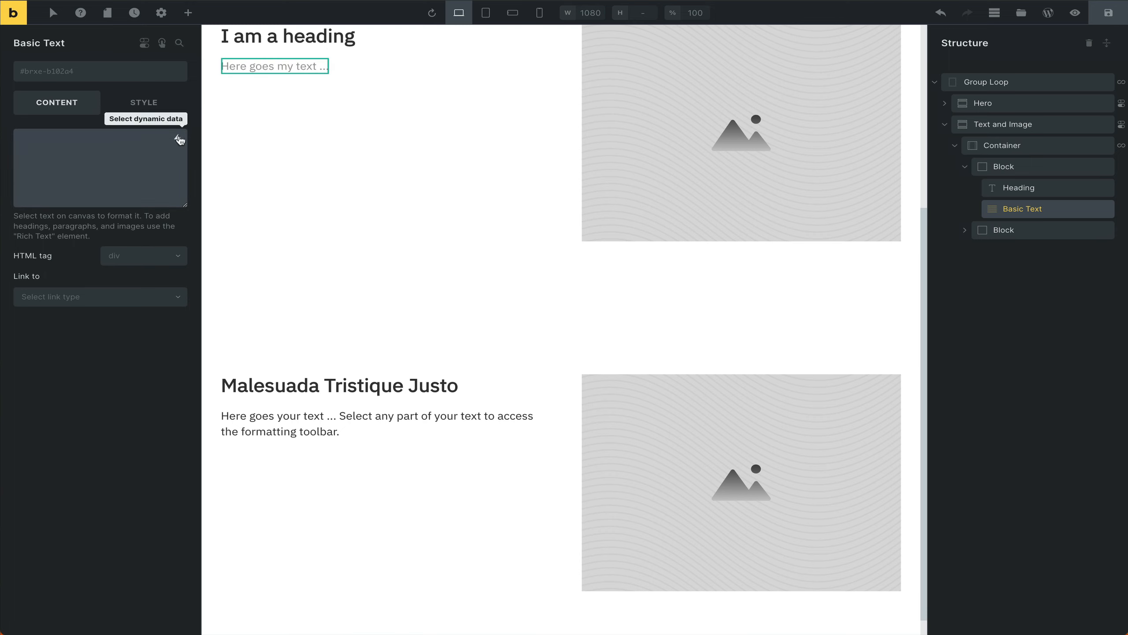
click(177, 140)
text(text an)
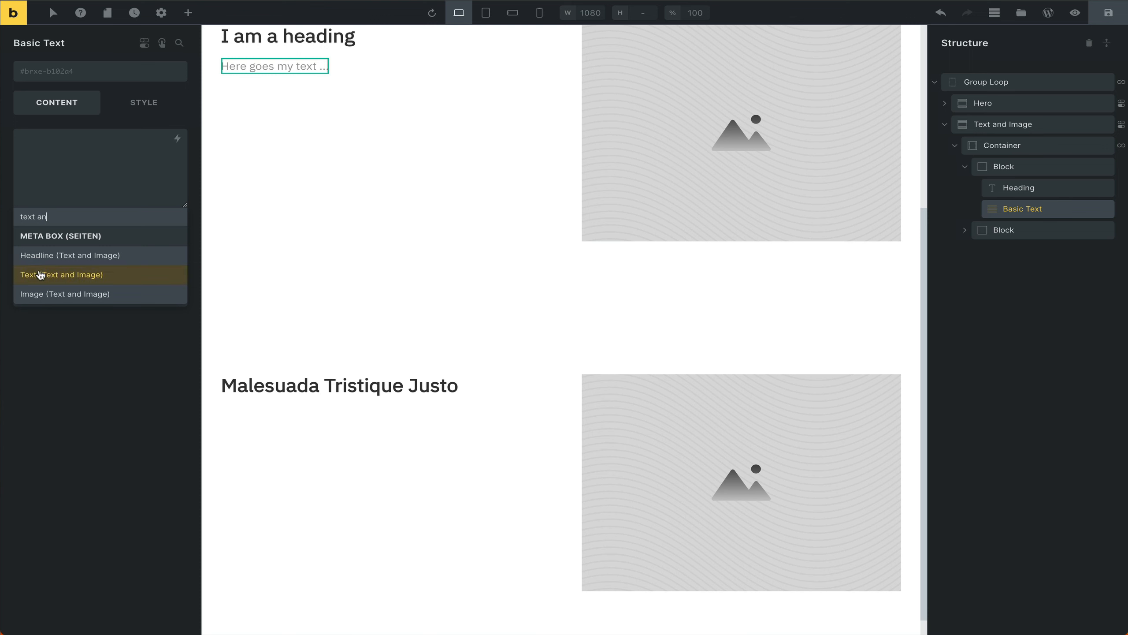
click(40, 274)
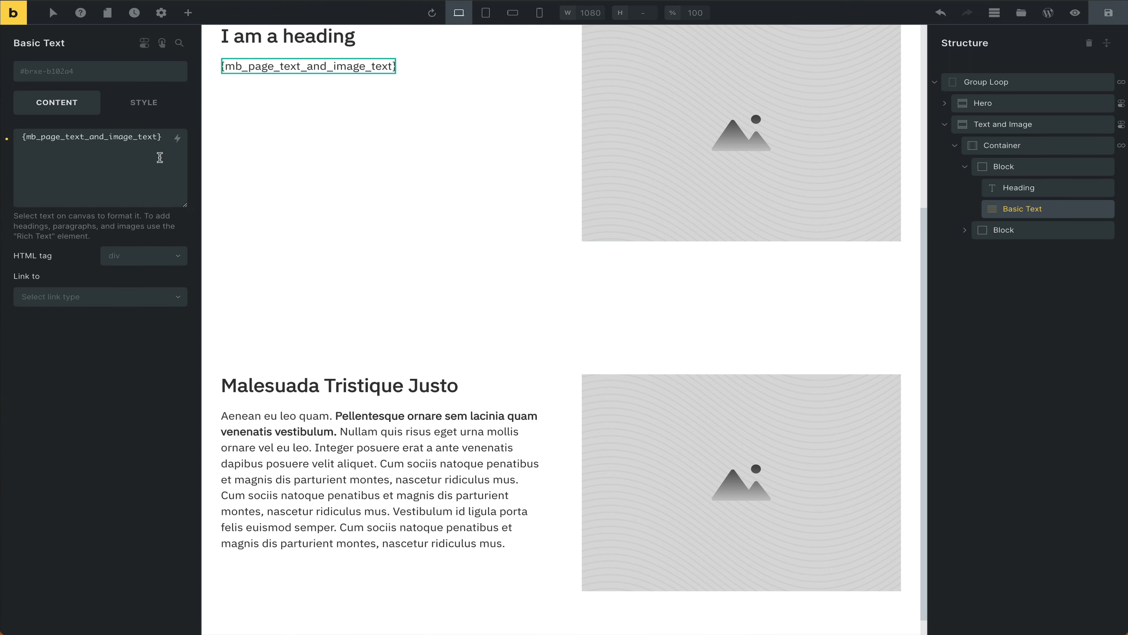
- Remove the placeholder picture from the section's Image element and assign the dynamic data field "Image (Text and Image)"
click(689, 155)
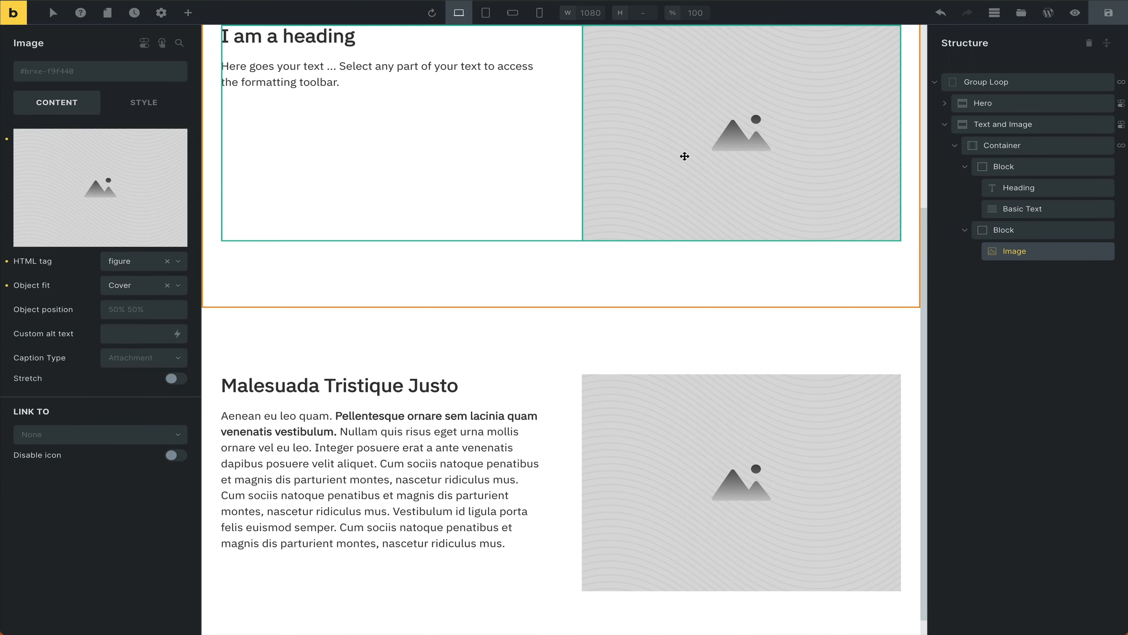
click(151, 211)
key(Escape)
click(177, 134)
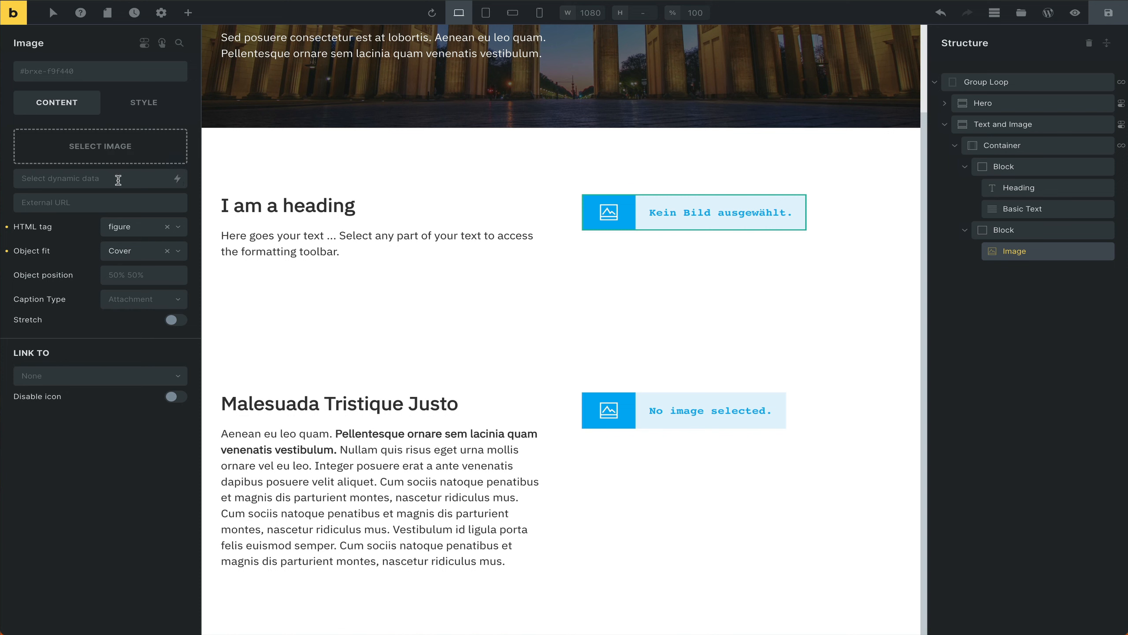
click(176, 179)
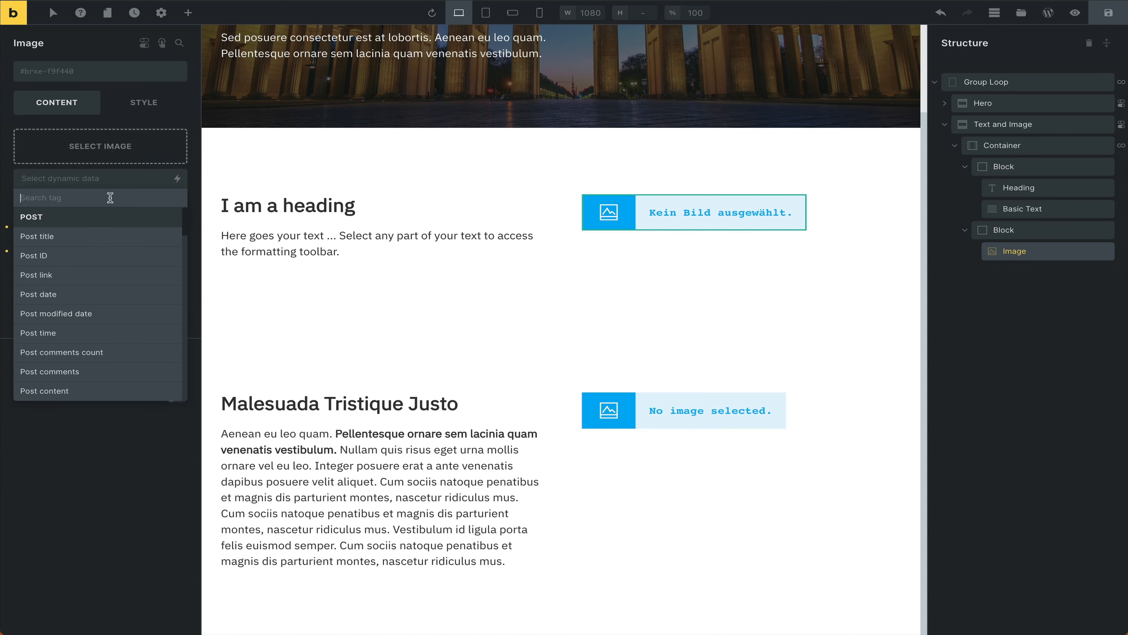
text(text)
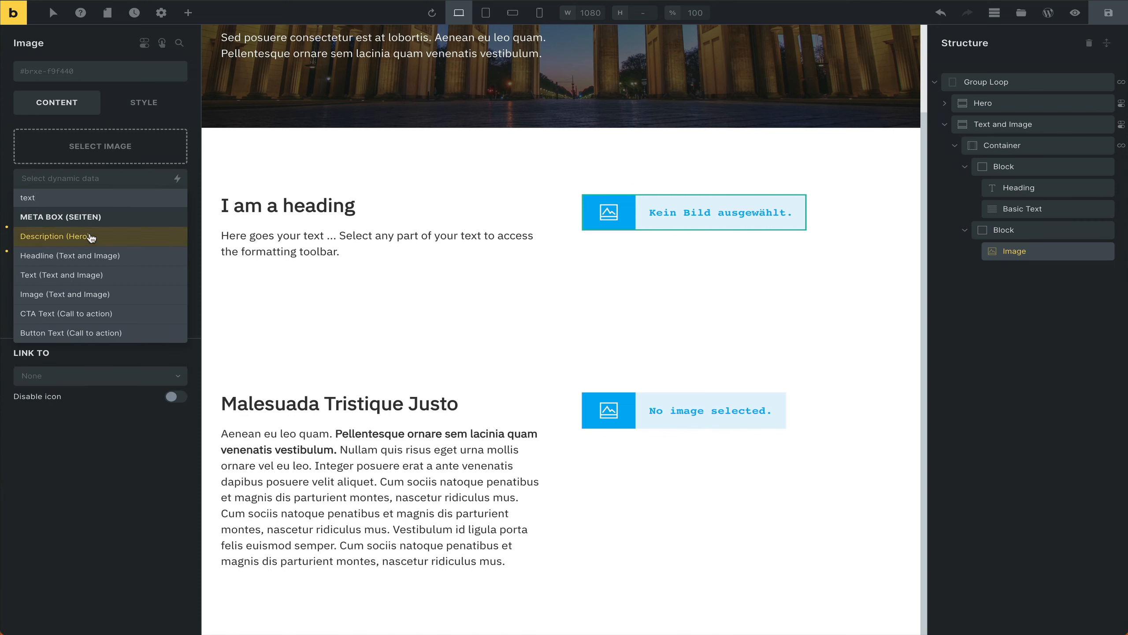
click(76, 295)
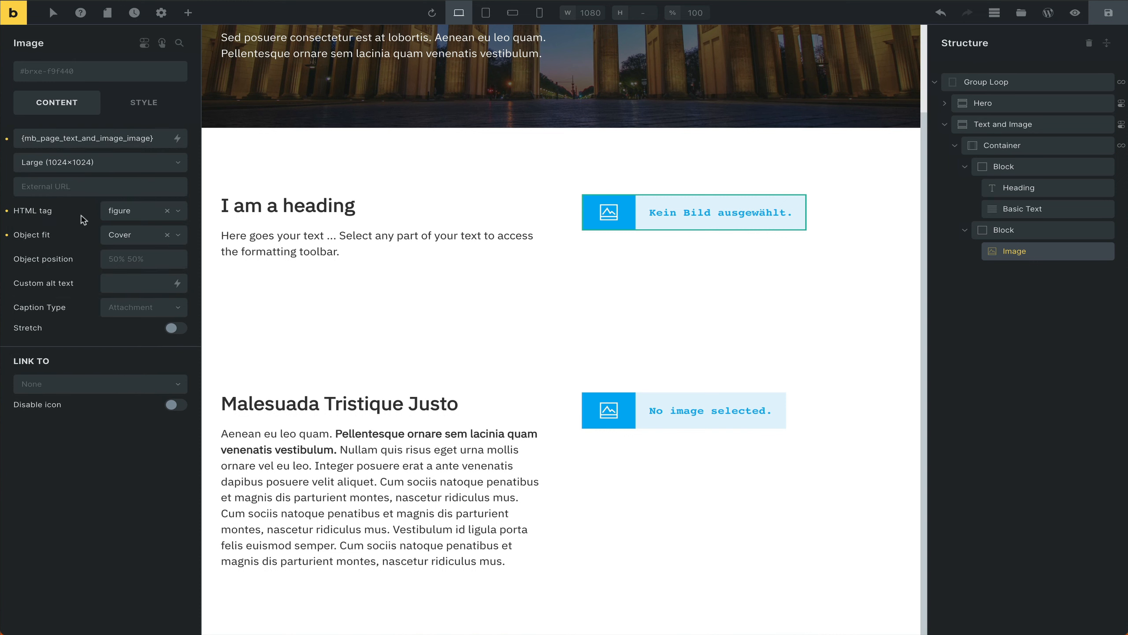
- Set the size of the dynamic image to Medium Large (768×0)
click(119, 169)
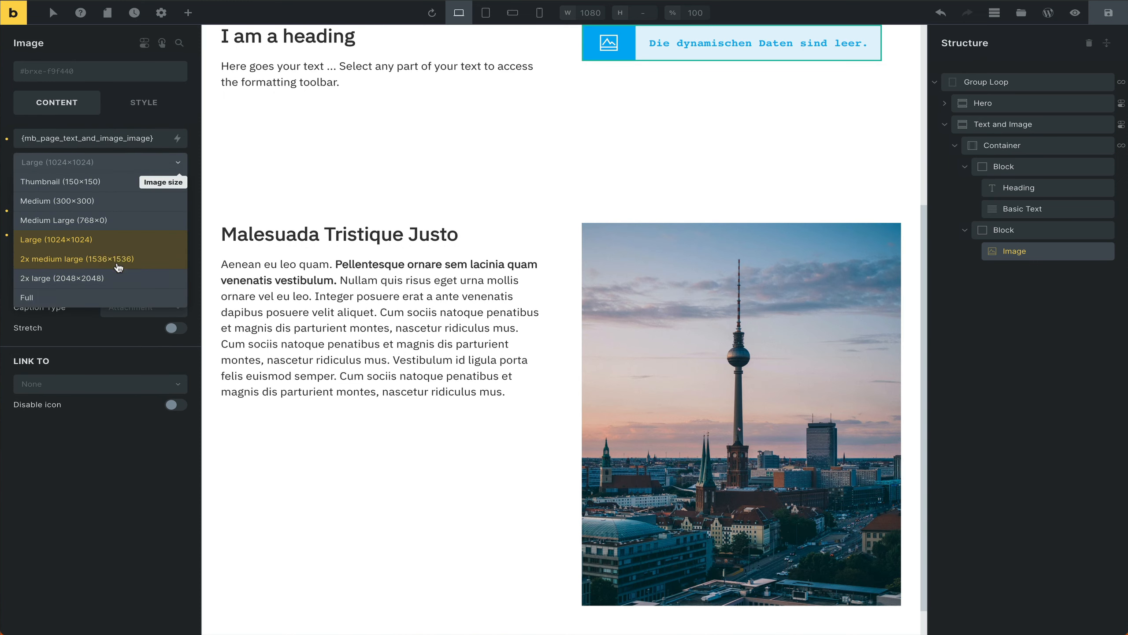
click(122, 206)
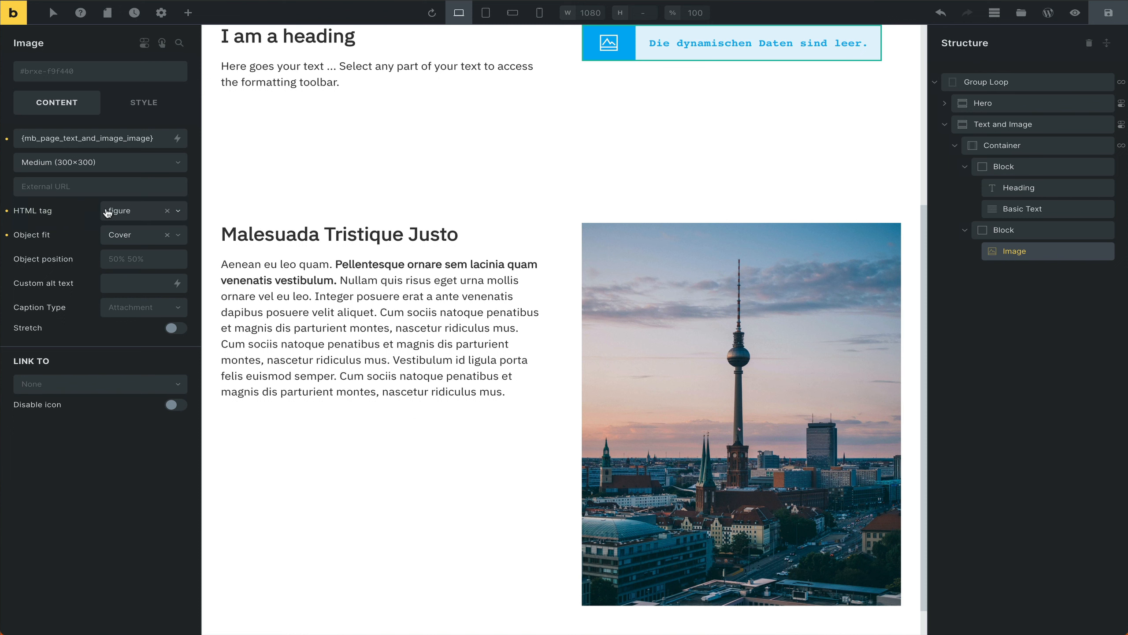
click(105, 164)
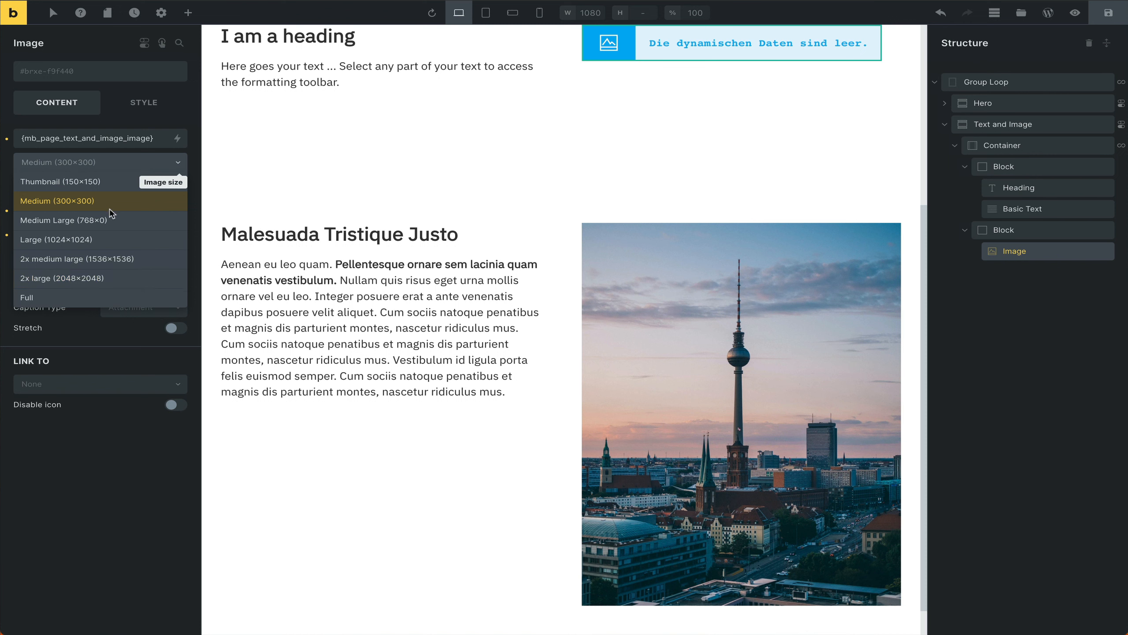
click(83, 220)
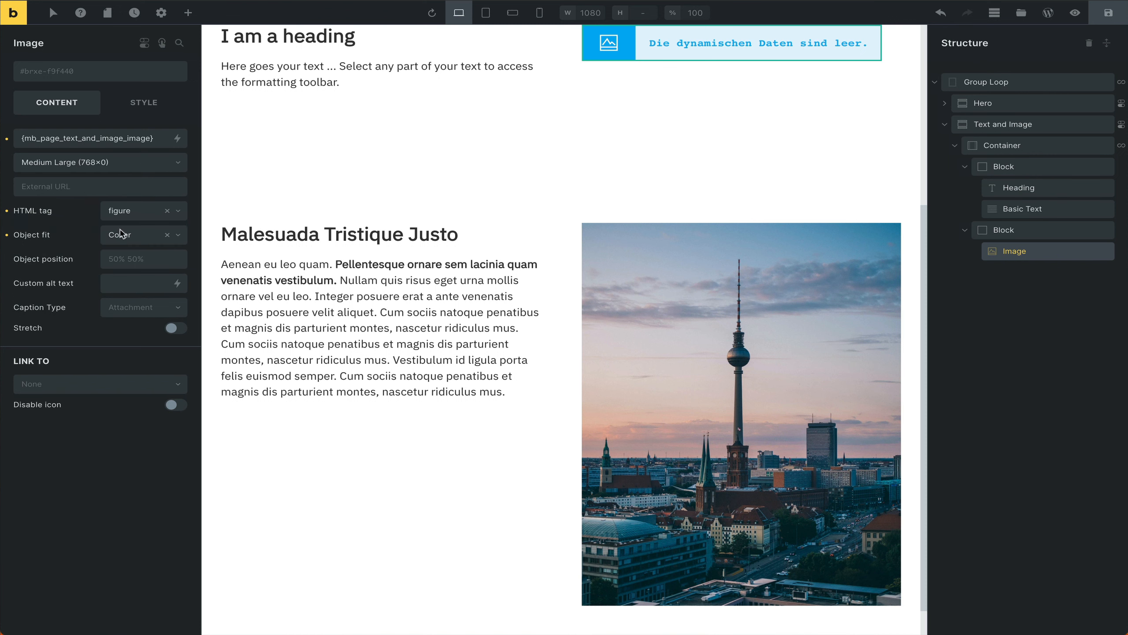
- Check the Text and Image section on the canvas, inspect its Block, Group Loop and Container, and save the template
scroll(703, 371, down, 1)
scroll(581, 367, up, 7)
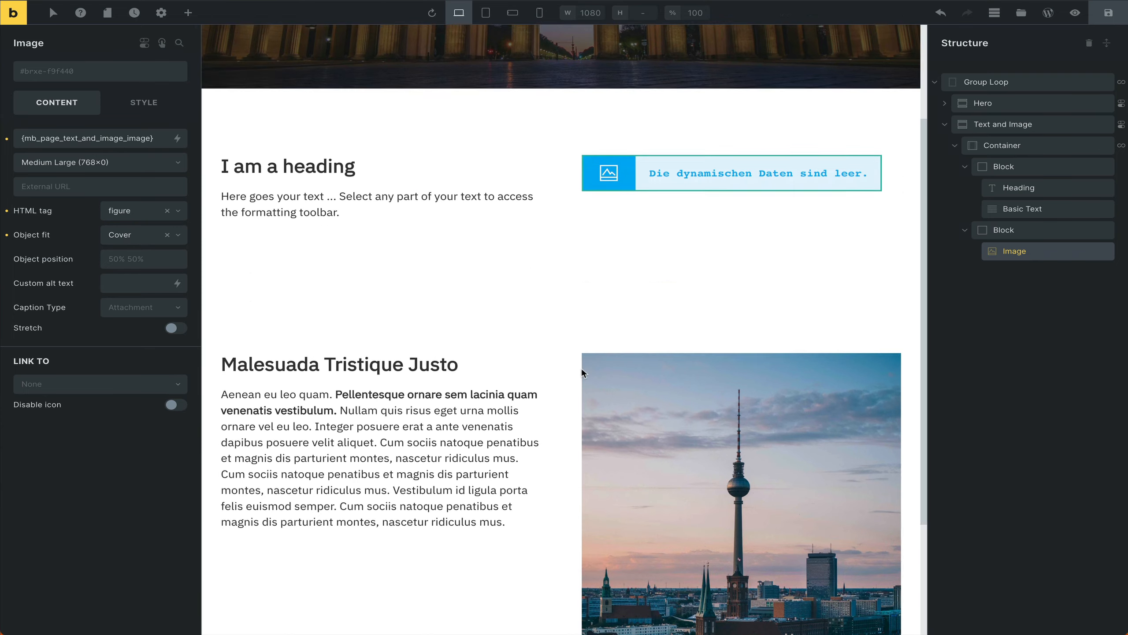
scroll(616, 369, down, 6)
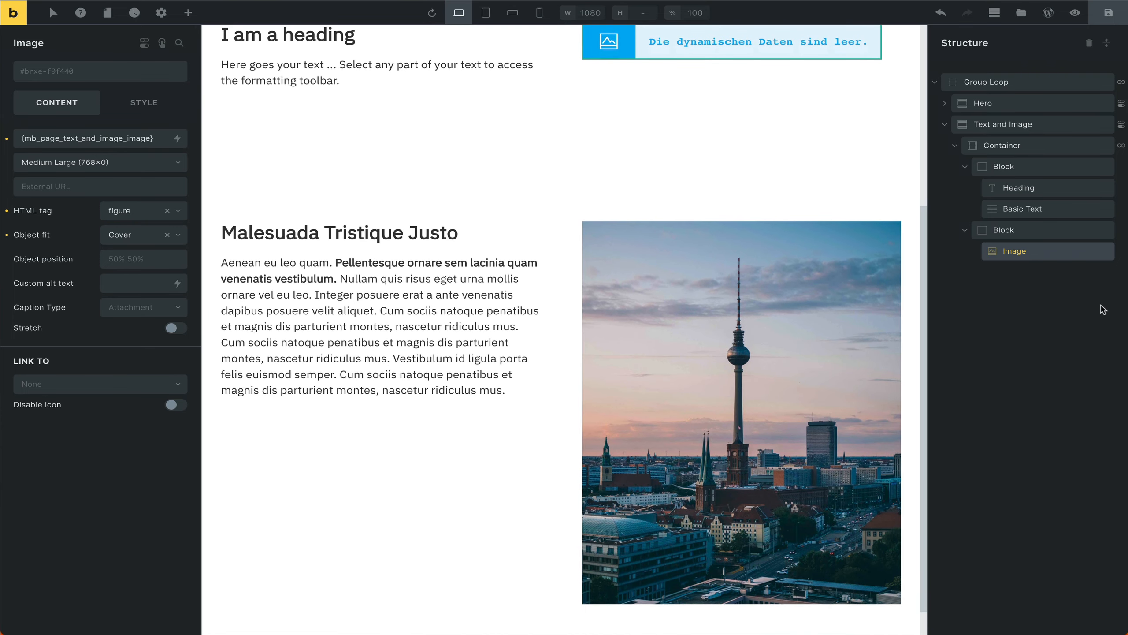
click(1032, 235)
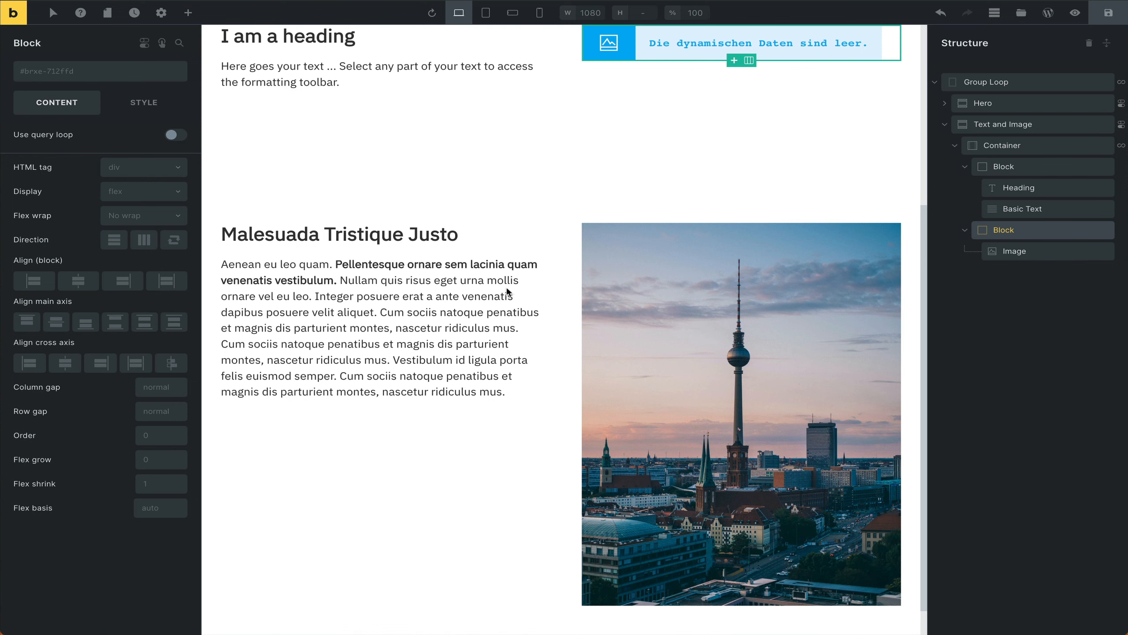
scroll(538, 409, up, 1)
scroll(567, 445, up, 5)
click(567, 445)
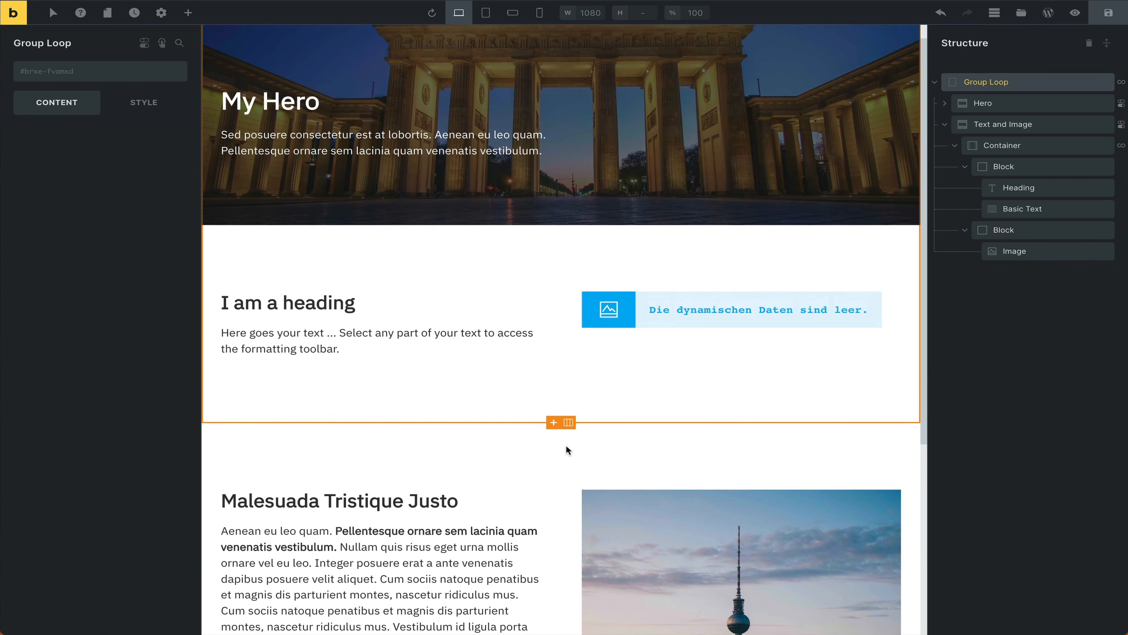
scroll(548, 437, down, 6)
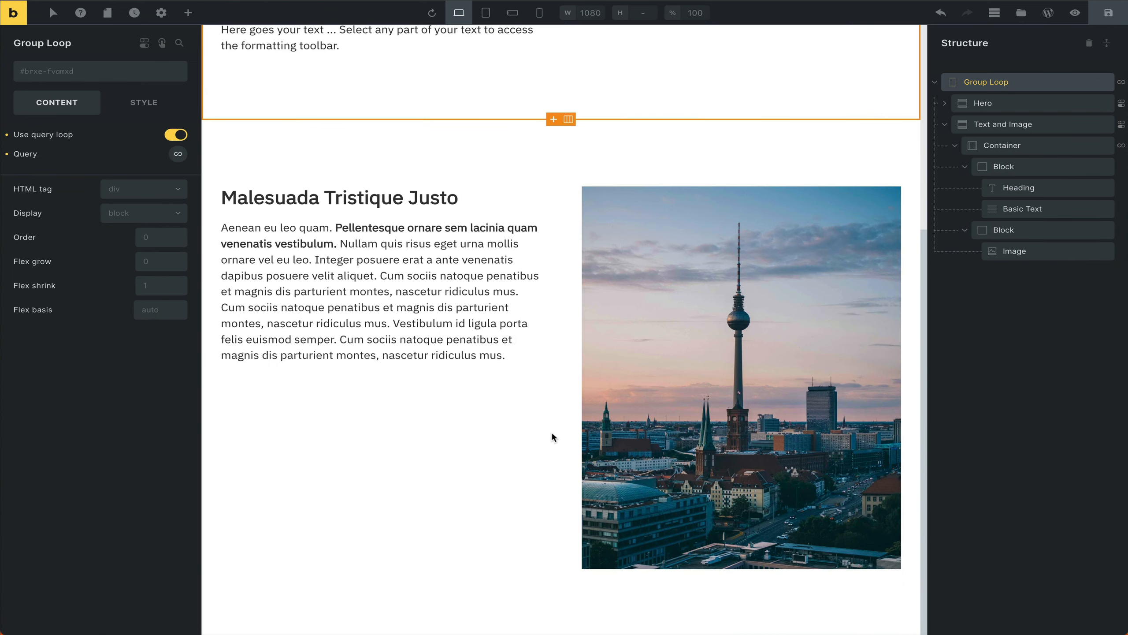
click(998, 146)
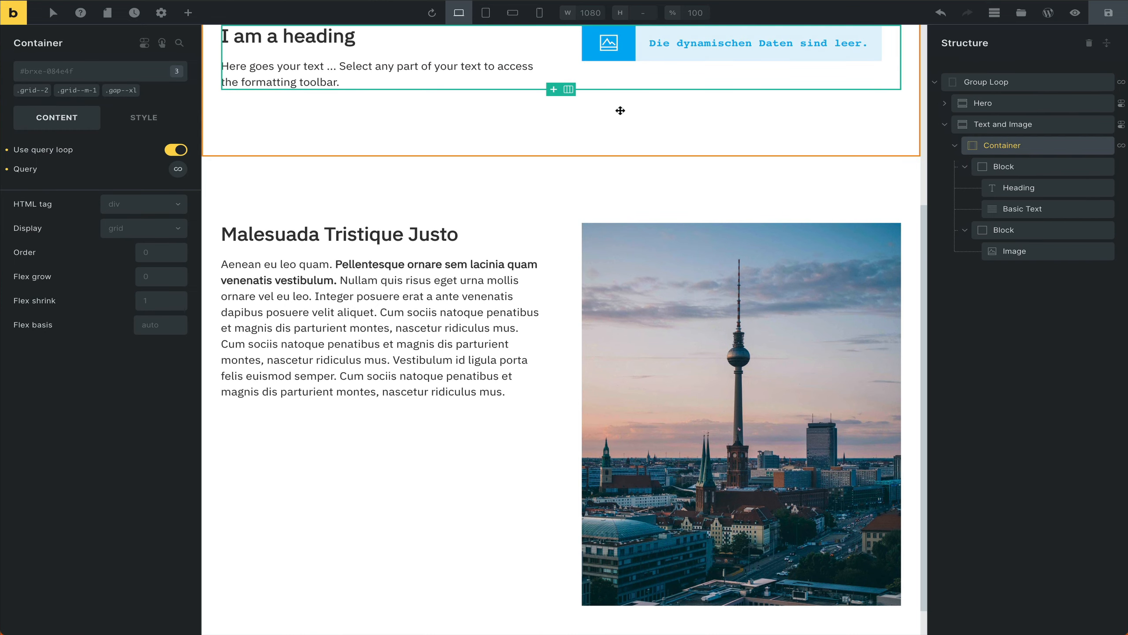
scroll(613, 116, up, 5)
scroll(555, 333, down, 3)
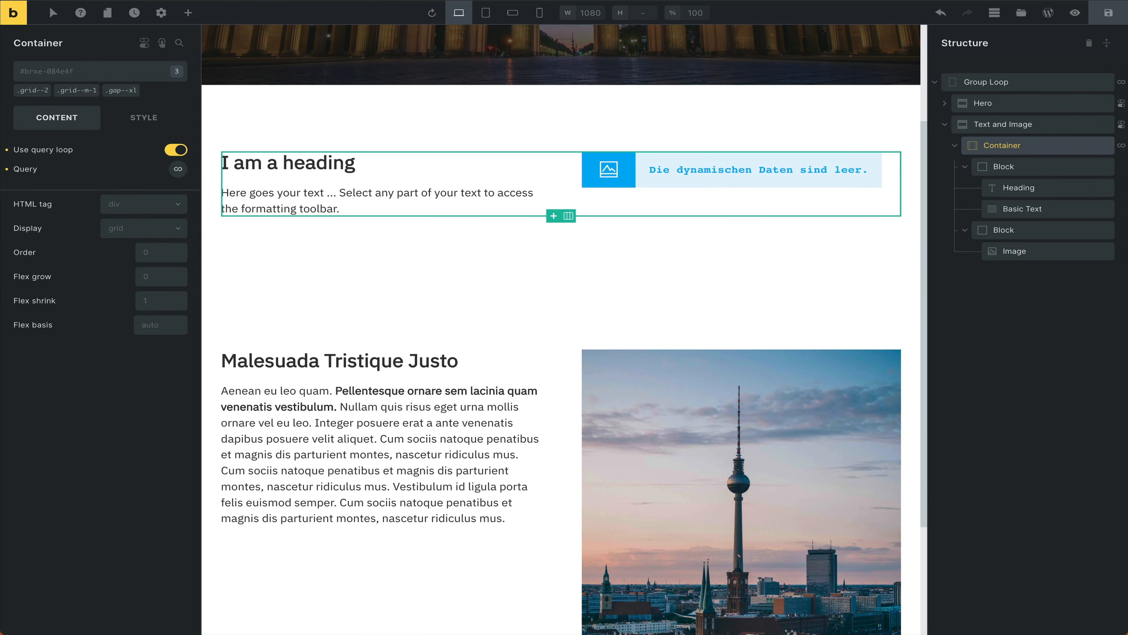
click(1109, 12)
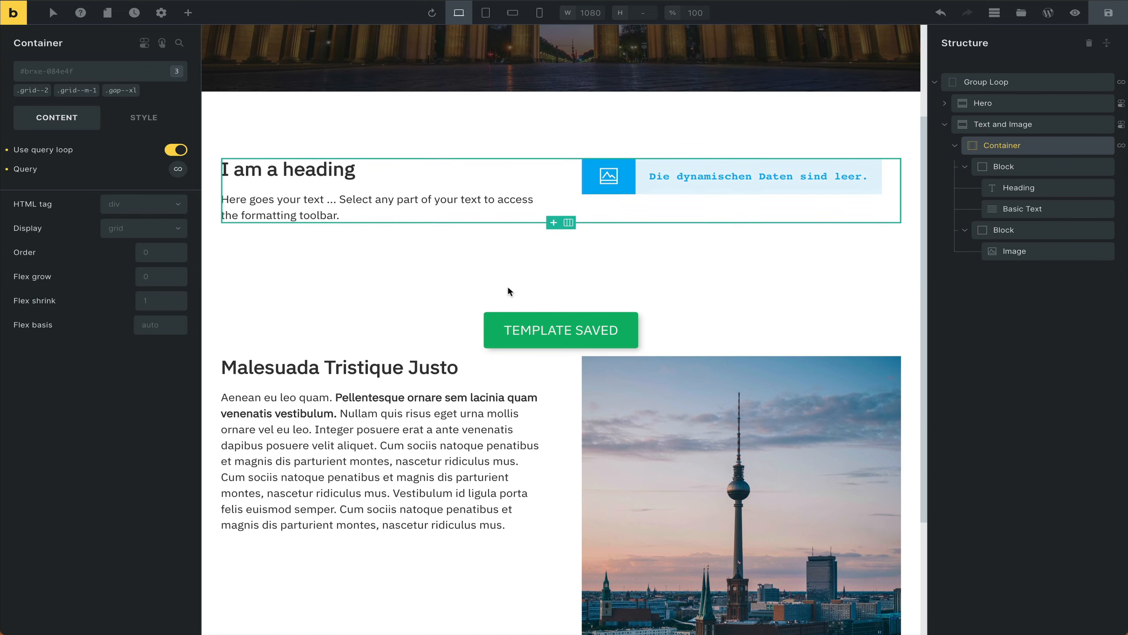
- Examine the hero and text-with-image sections rendered by the Group Loop on the canvas
scroll(499, 296, up, 3)
scroll(503, 499, down, 6)
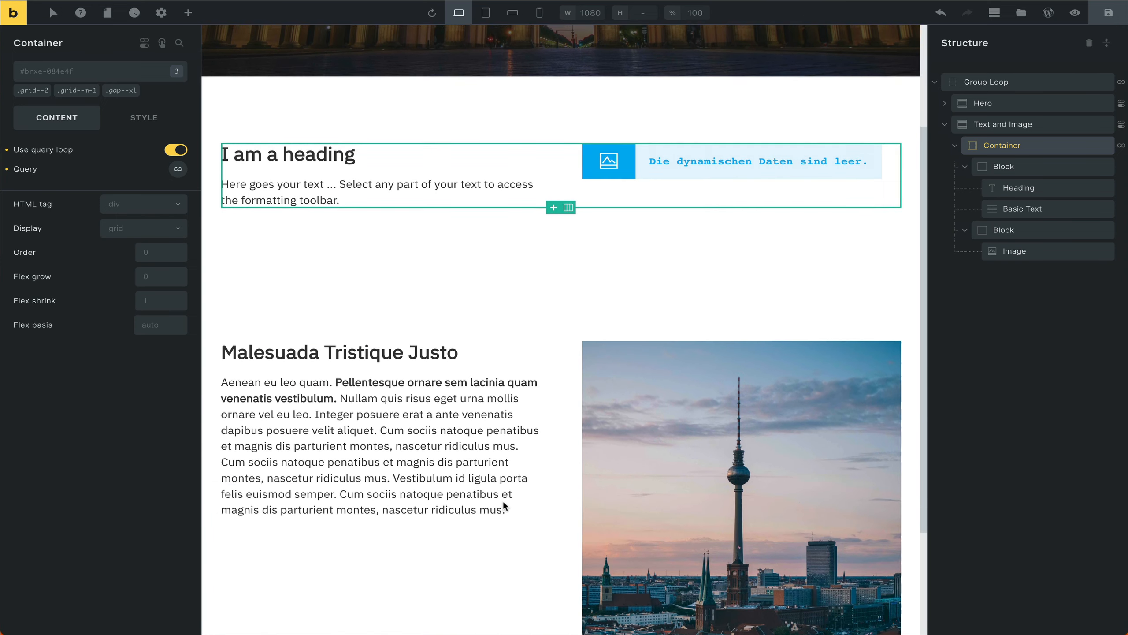
scroll(404, 323, up, 6)
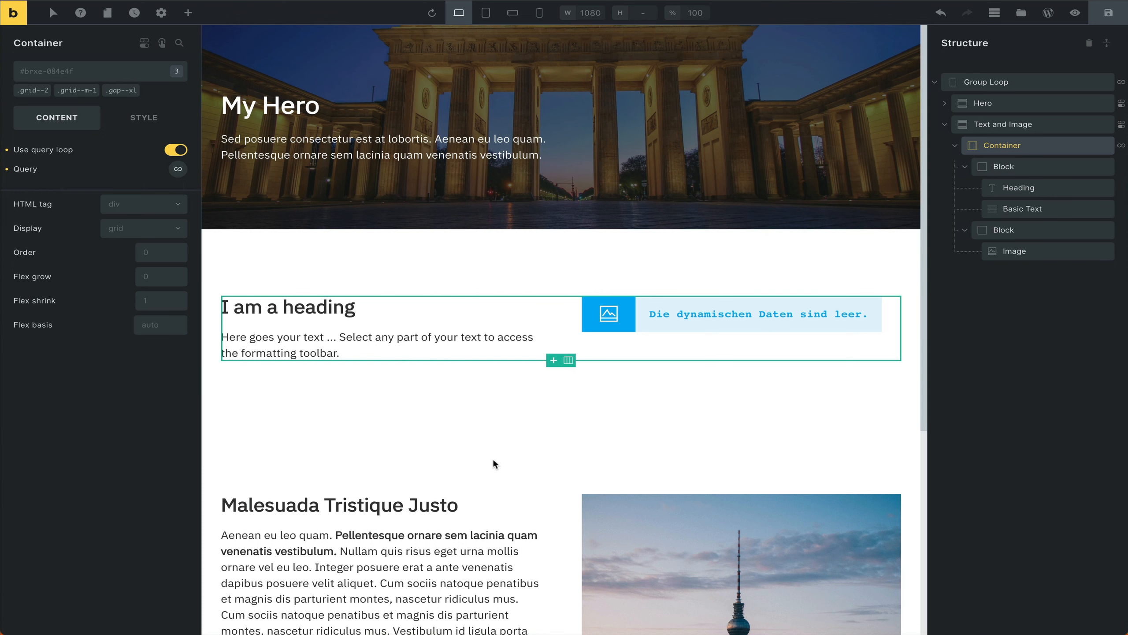
click(508, 505)
triple_click(509, 503)
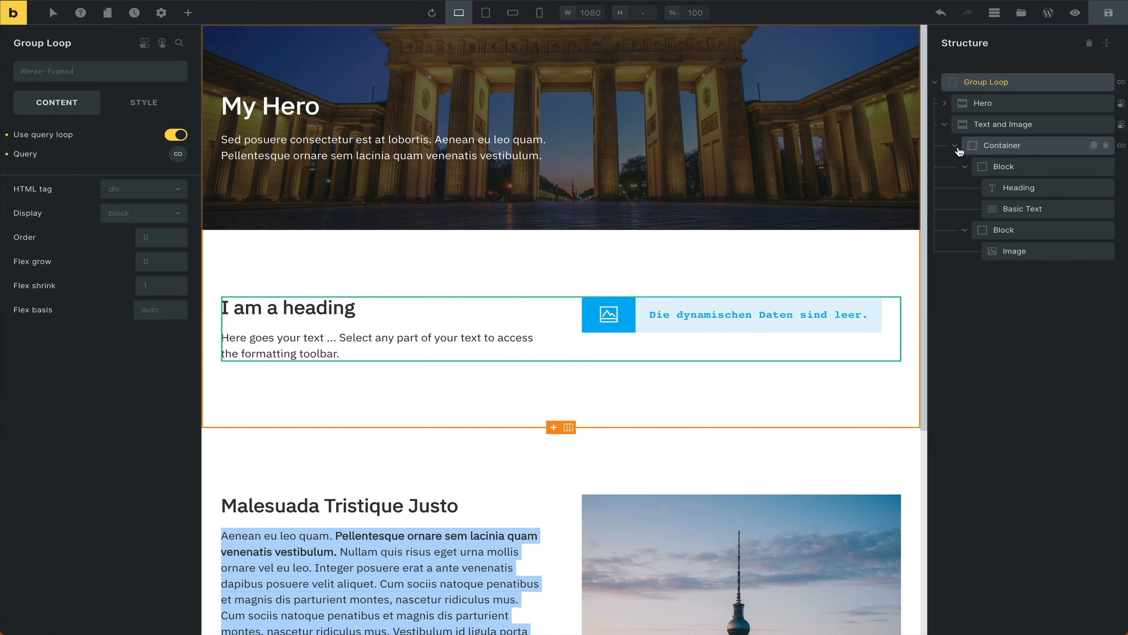
scroll(466, 442, down, 7)
scroll(466, 442, up, 7)
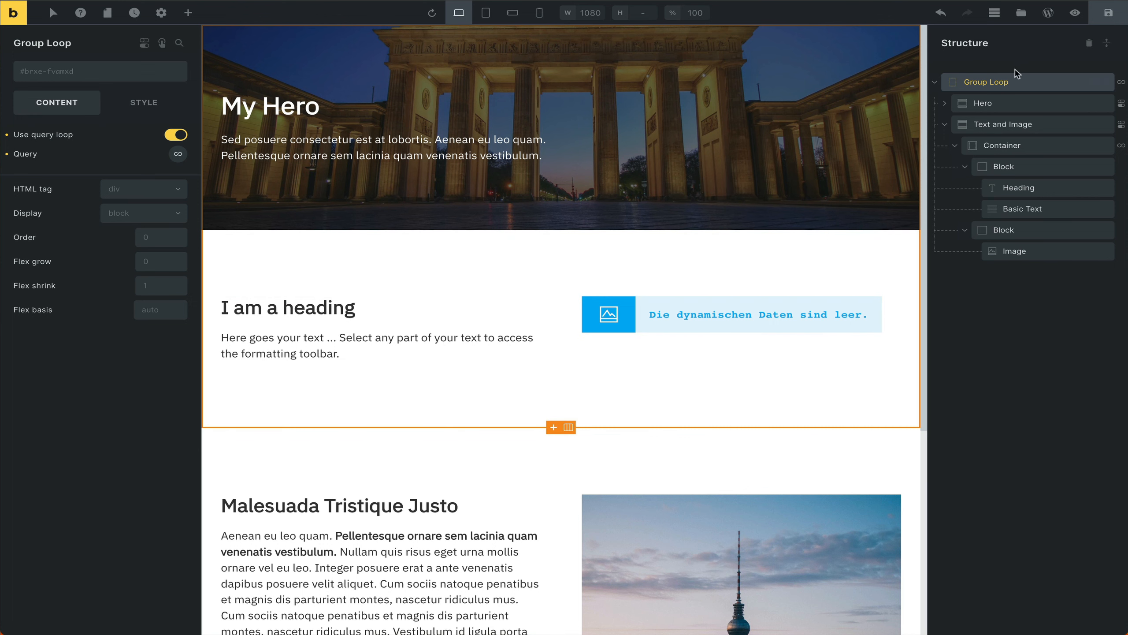
- Save the template, leave the builder for WordPress, and open the Bricks settings
click(1108, 13)
click(1050, 14)
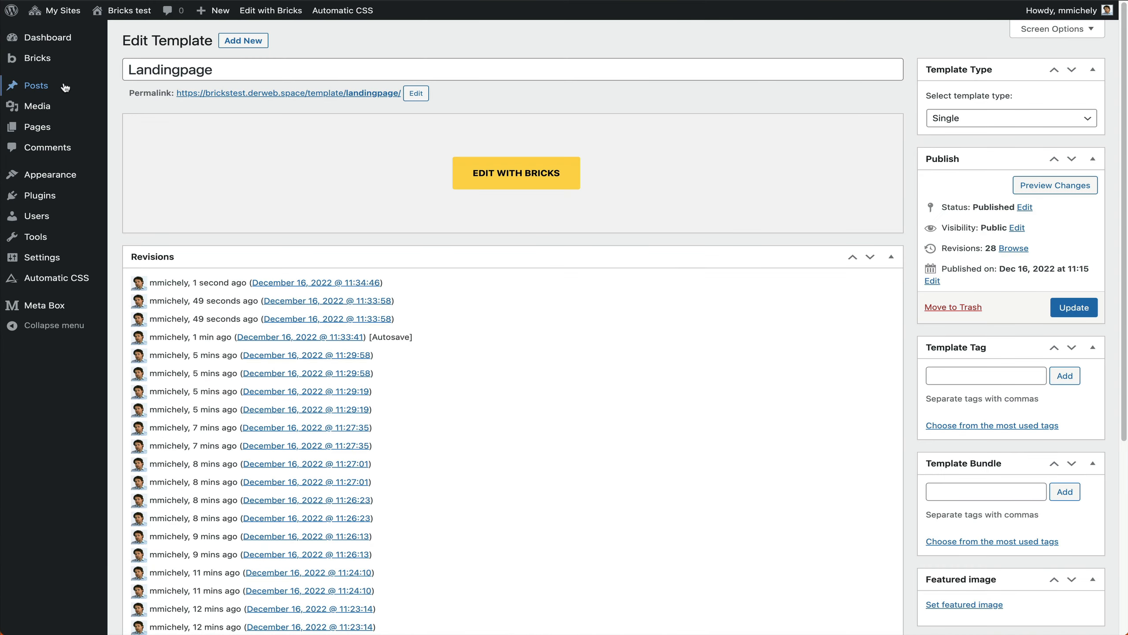
mouse_move(45, 62)
click(151, 95)
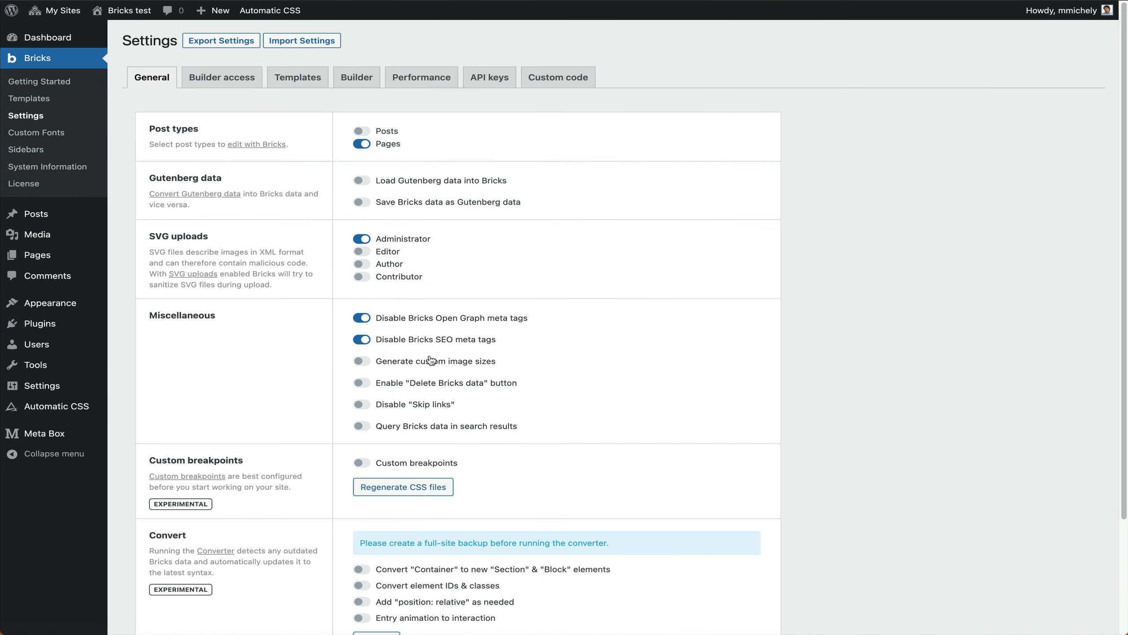
- Review the Bricks builder settings, including the structure panel and dynamic data options, and save the settings
click(357, 78)
scroll(367, 488, down, 2)
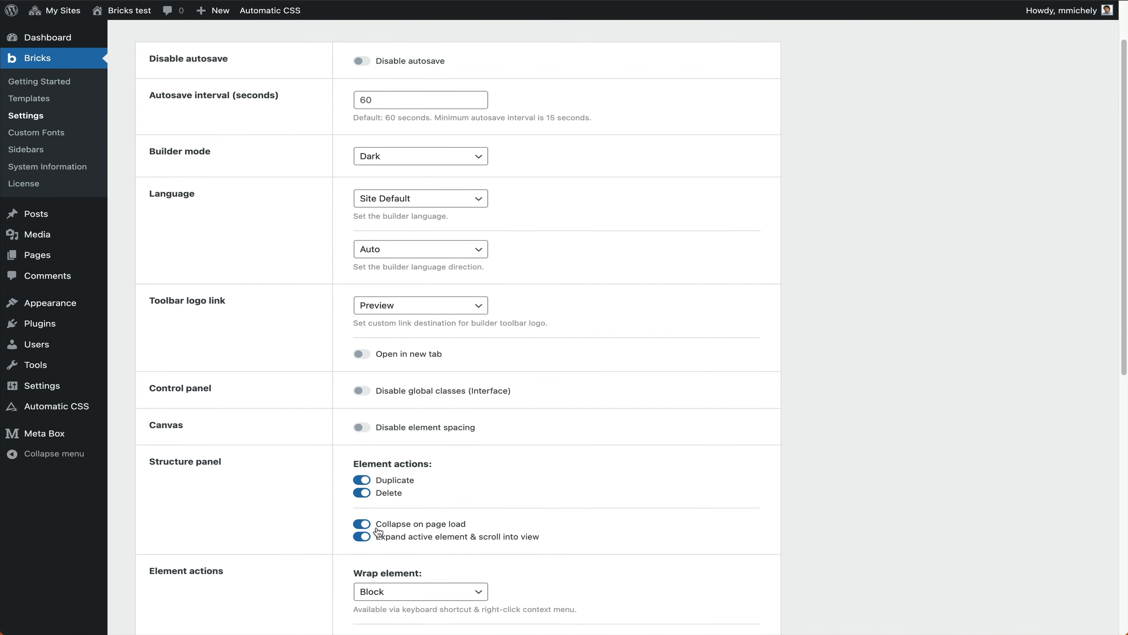
scroll(378, 531, down, 7)
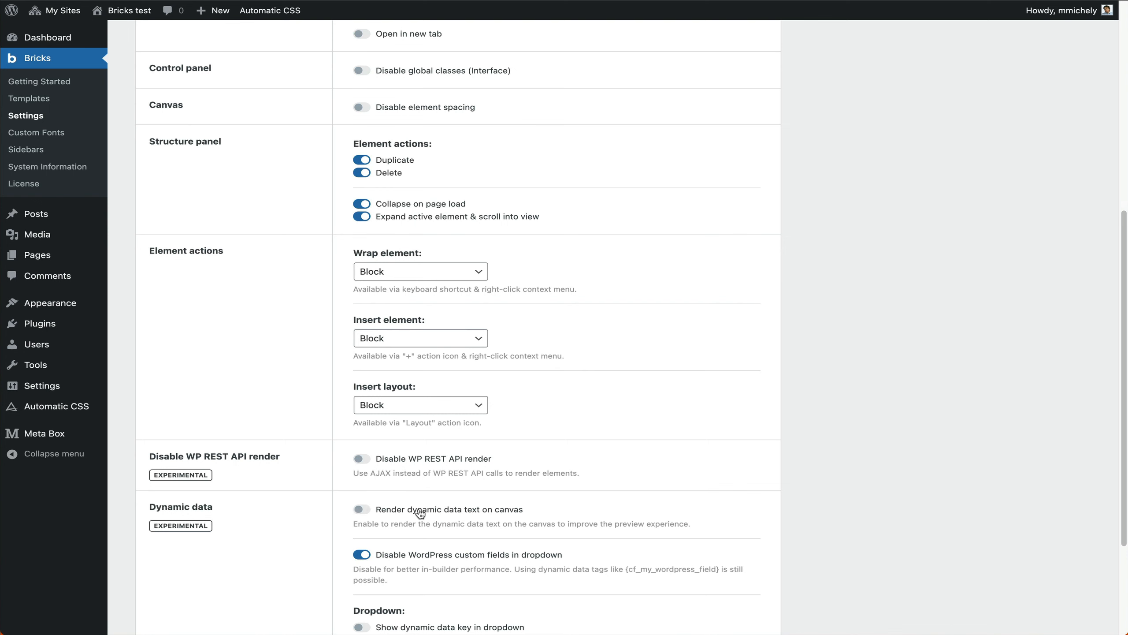
scroll(335, 507, up, 6)
scroll(284, 542, down, 6)
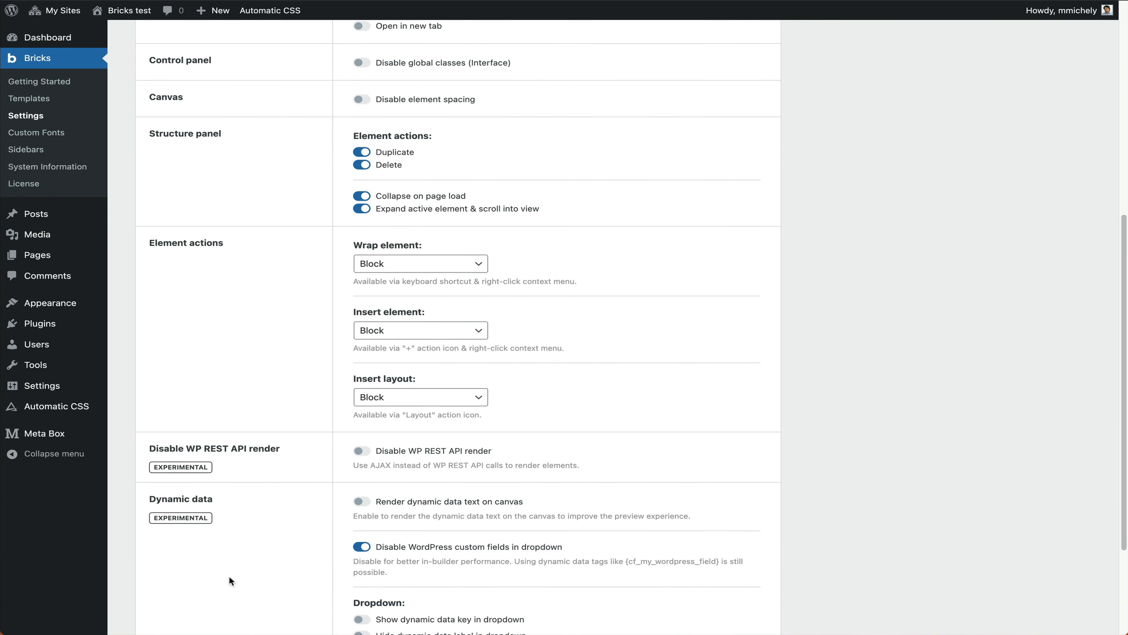
scroll(228, 575, down, 3)
click(175, 550)
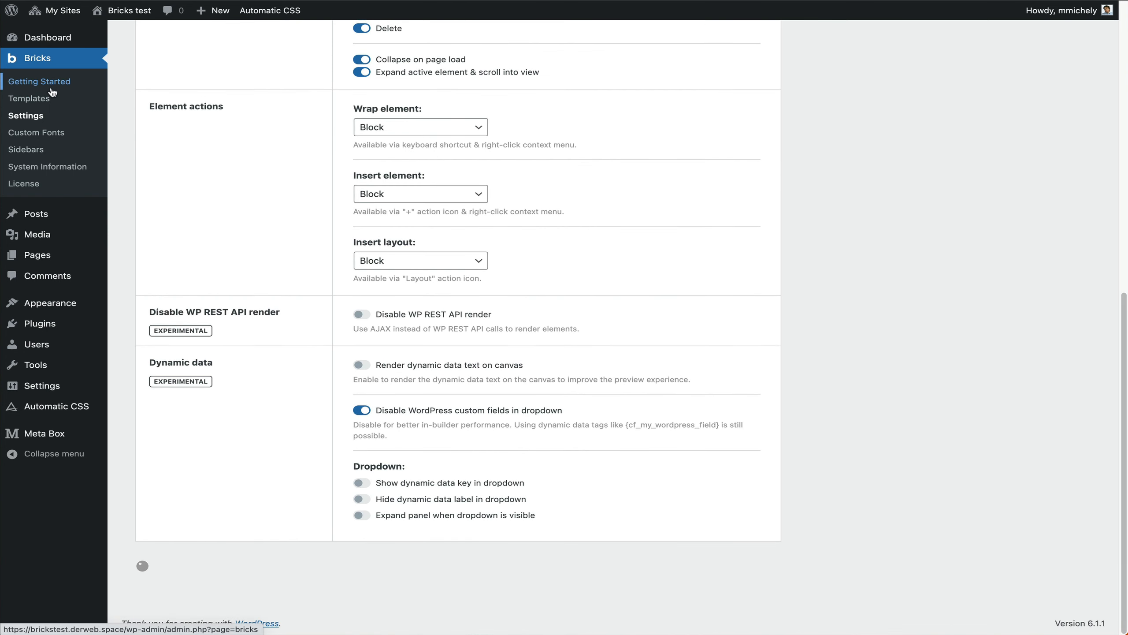
- Reopen the Landingpage template in the Bricks builder and check its sections on the canvas
click(51, 98)
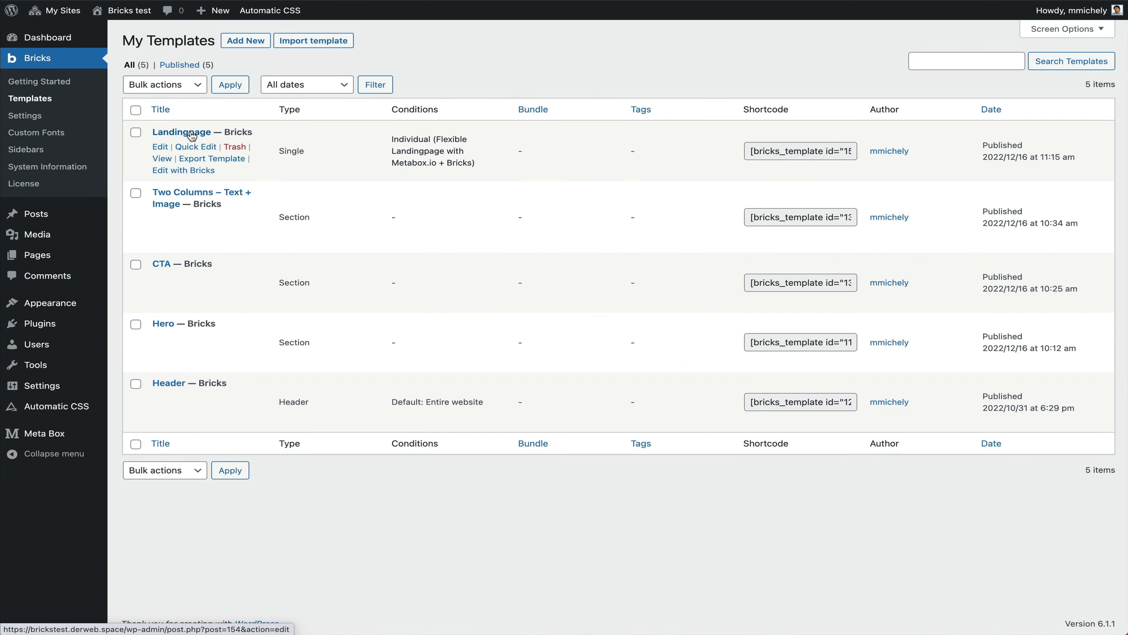
click(169, 170)
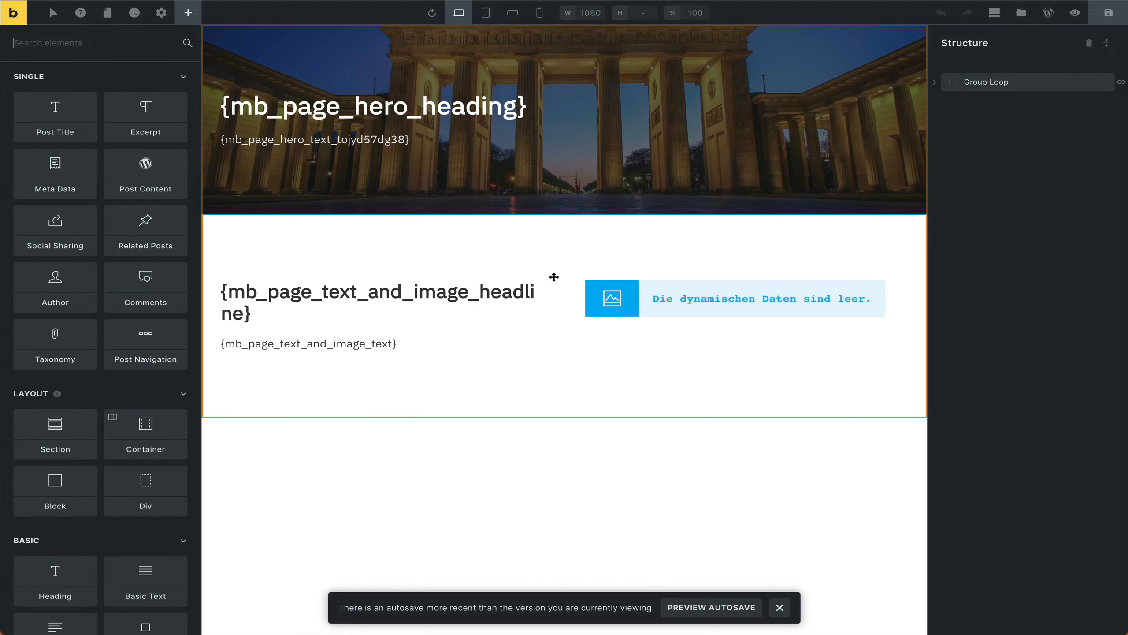
scroll(518, 349, down, 6)
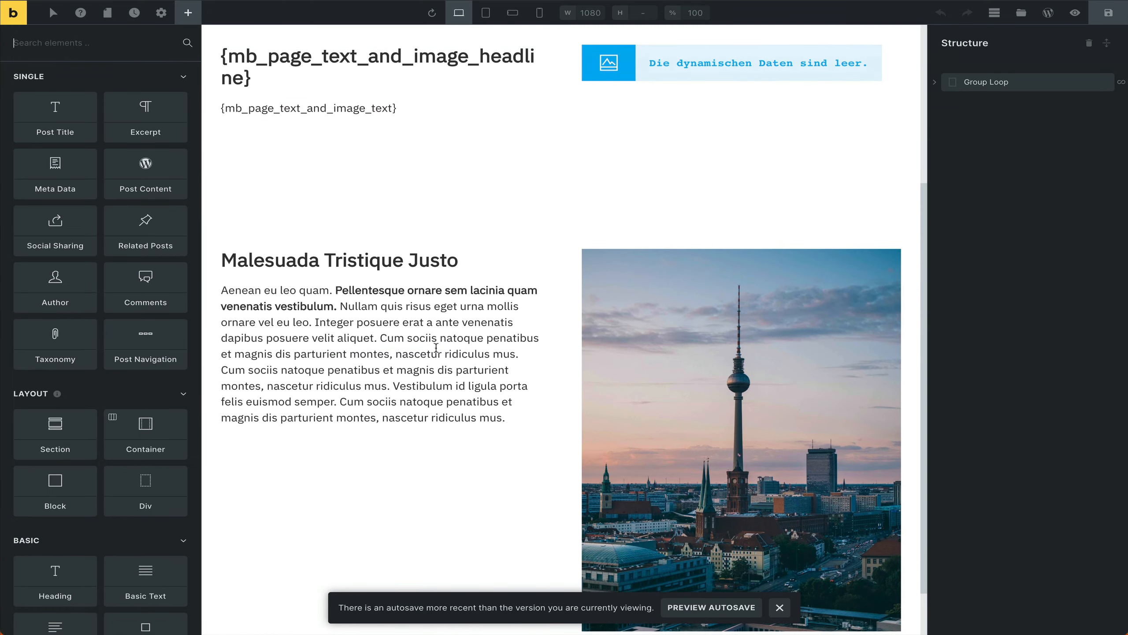
scroll(452, 356, up, 5)
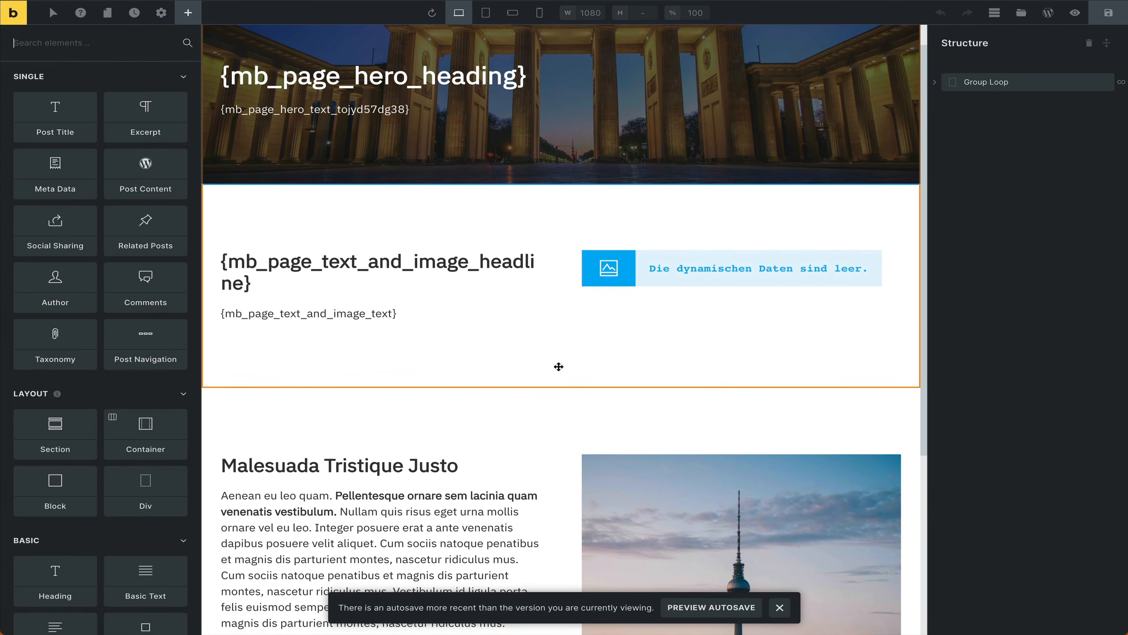
- Check the looped hero and text-with-image sections on the canvas and expand the Group Loop in the structure
scroll(557, 366, down, 5)
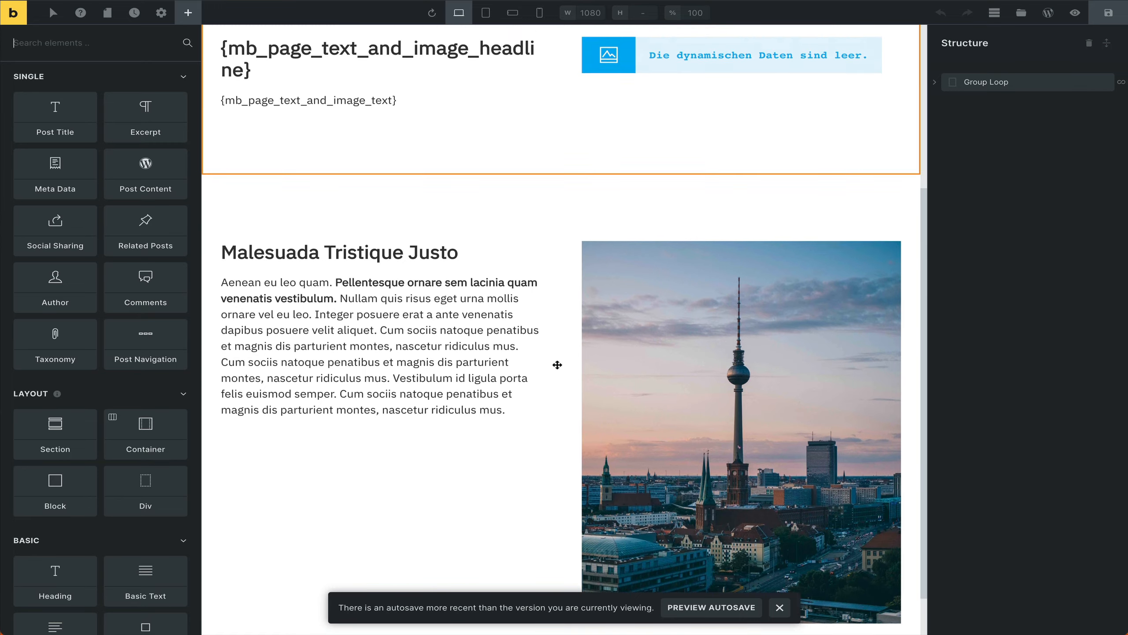
scroll(557, 366, up, 3)
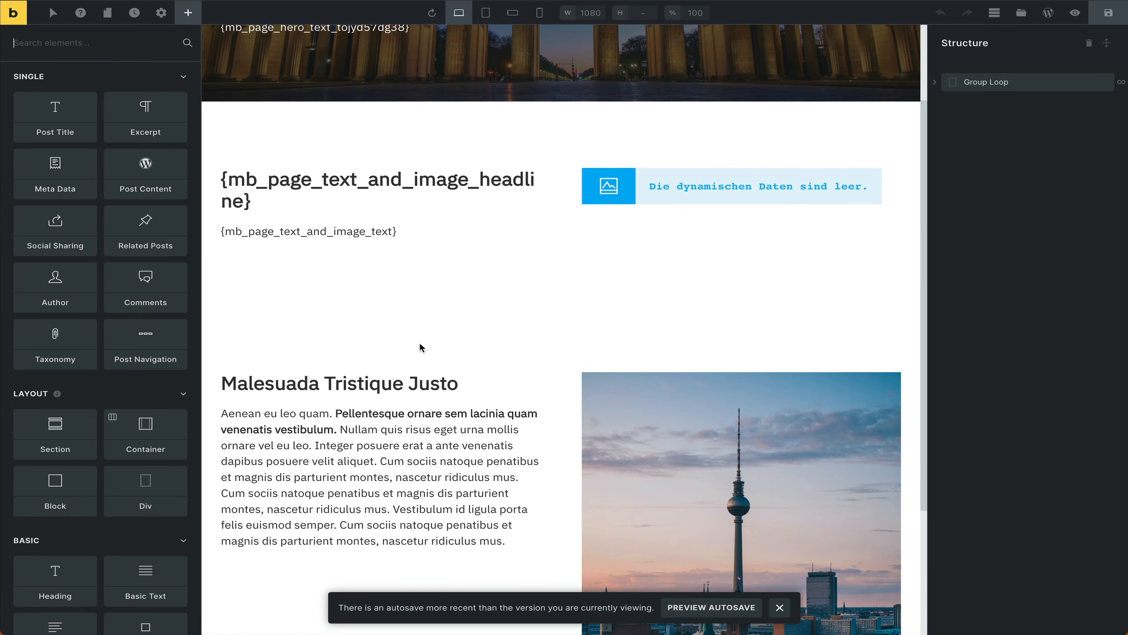
scroll(622, 187, up, 3)
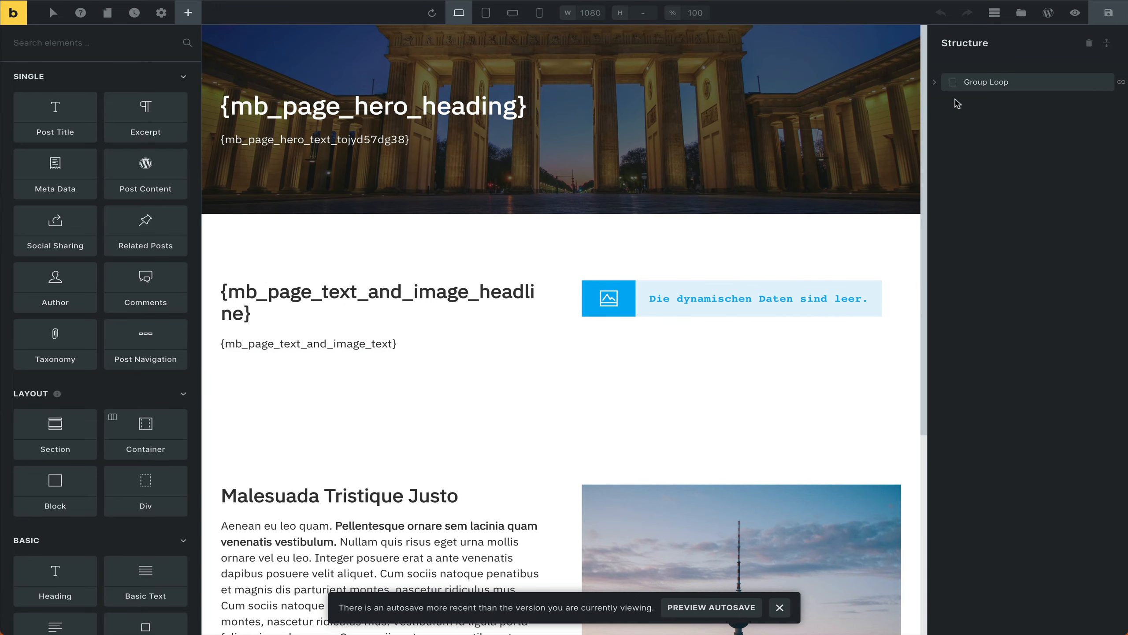
click(935, 83)
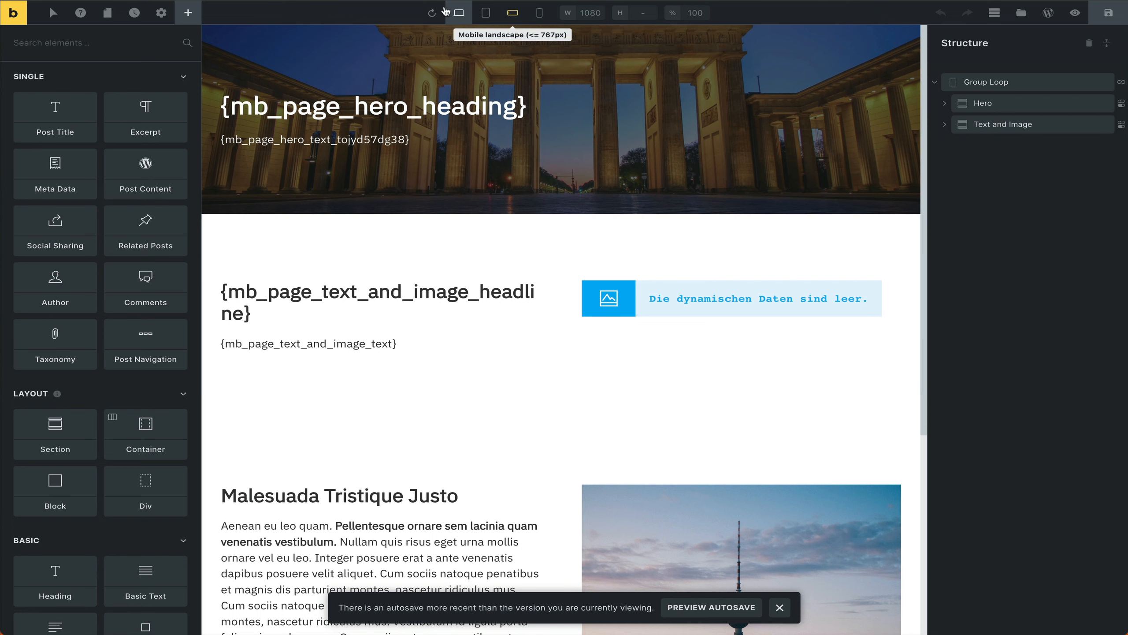
- Open the Flexible Landingpage with Metabox.io + Bricks page from the WordPress page list and review its sections on the front end
click(1103, 18)
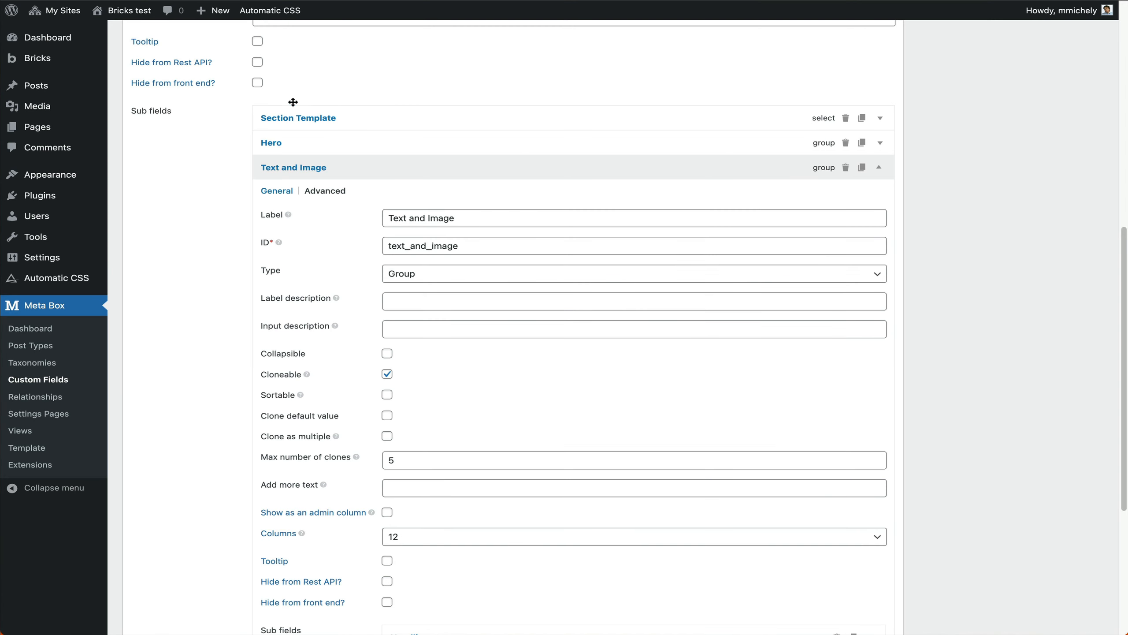
scroll(204, 88, up, 1)
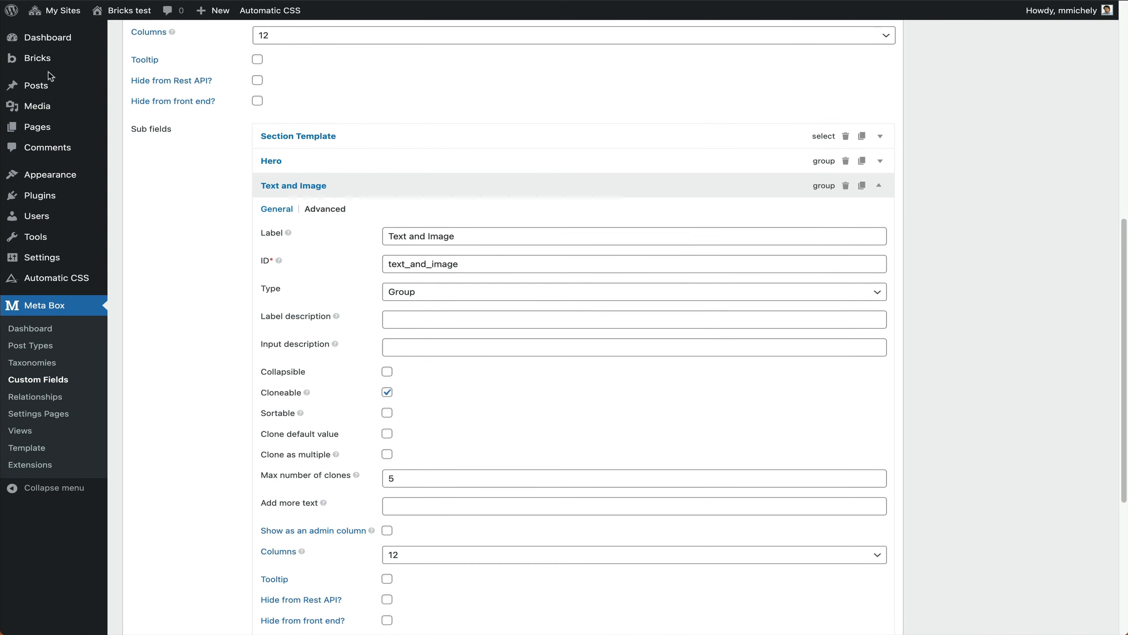
mouse_move(42, 130)
click(126, 130)
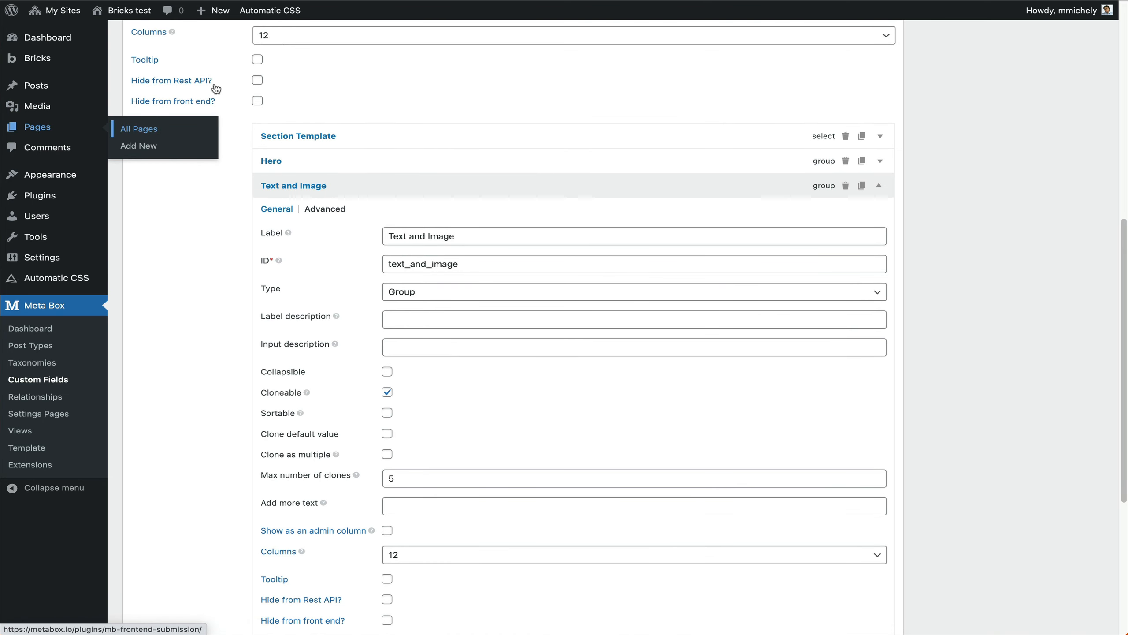
scroll(214, 90, down, 1)
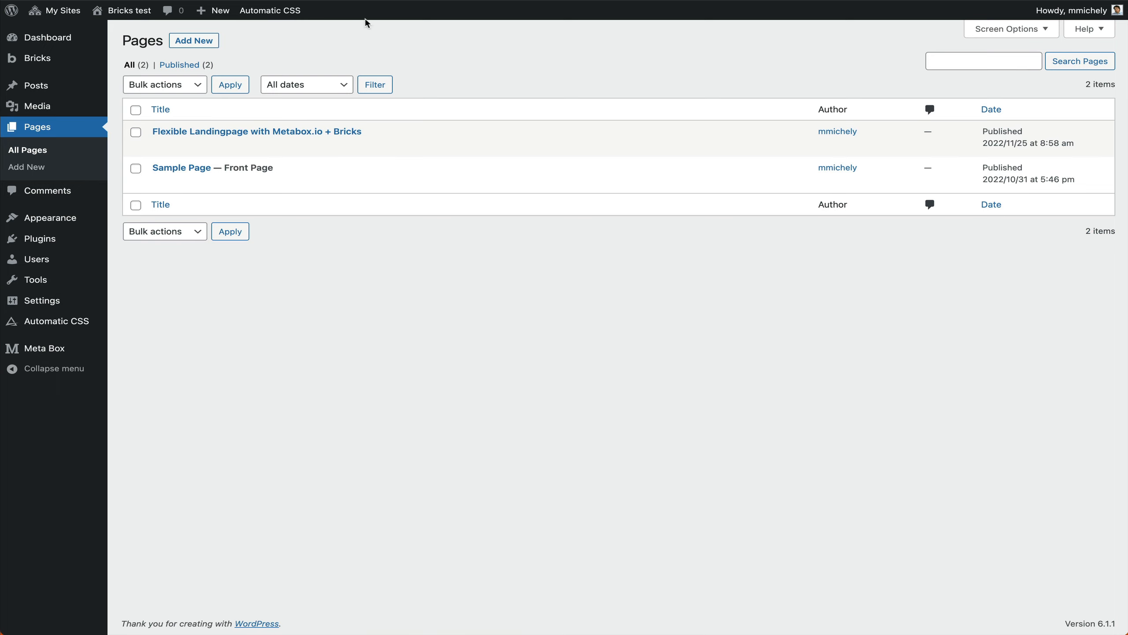
mouse_move(218, 134)
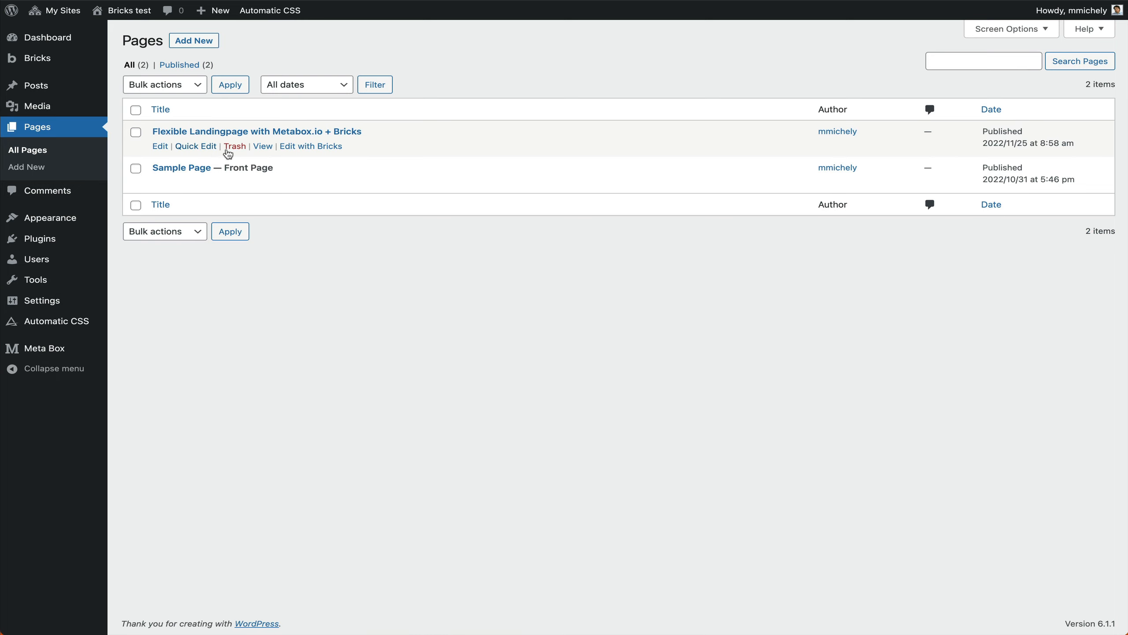
click(268, 149)
scroll(306, 347, down, 5)
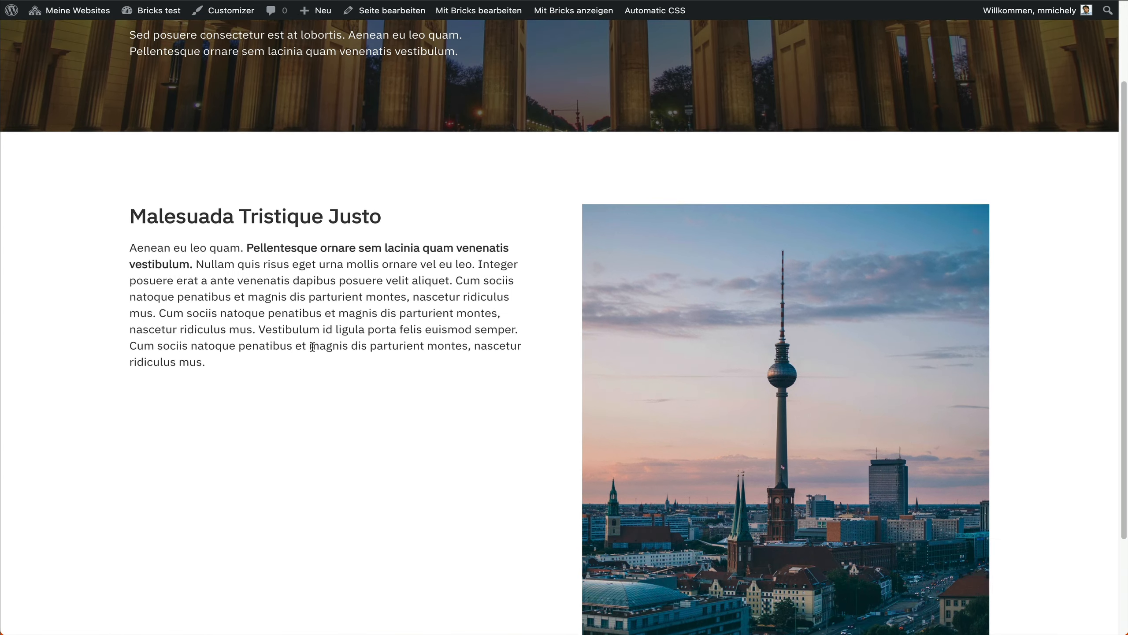
scroll(312, 346, up, 5)
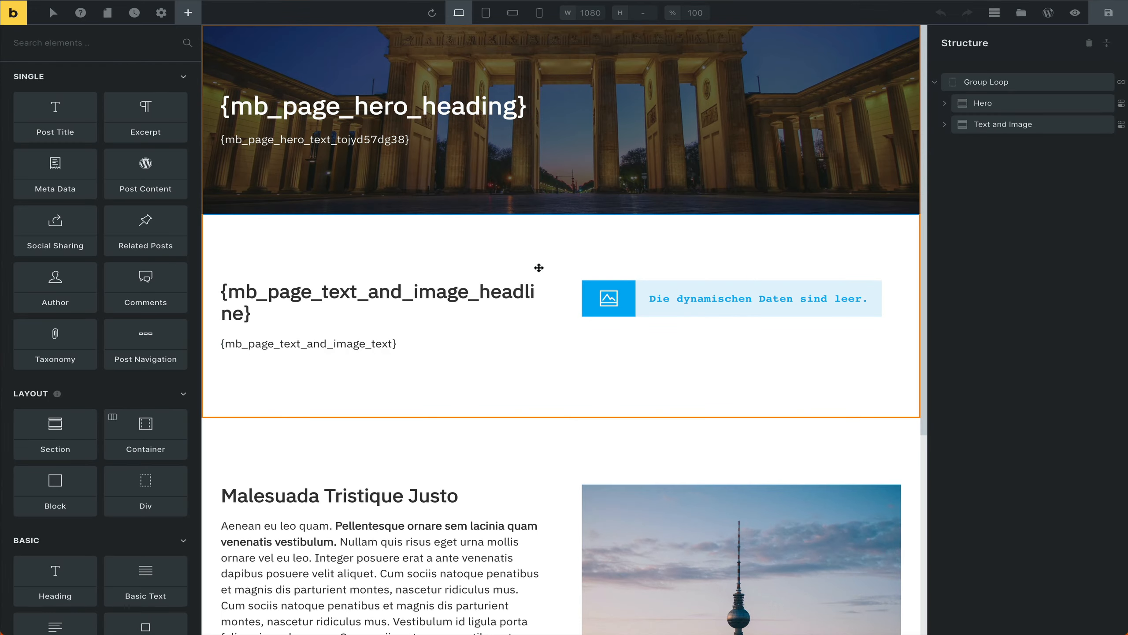
- Return to the Bricks builder and insert the saved CTA section template into the landing page template
scroll(530, 266, down, 5)
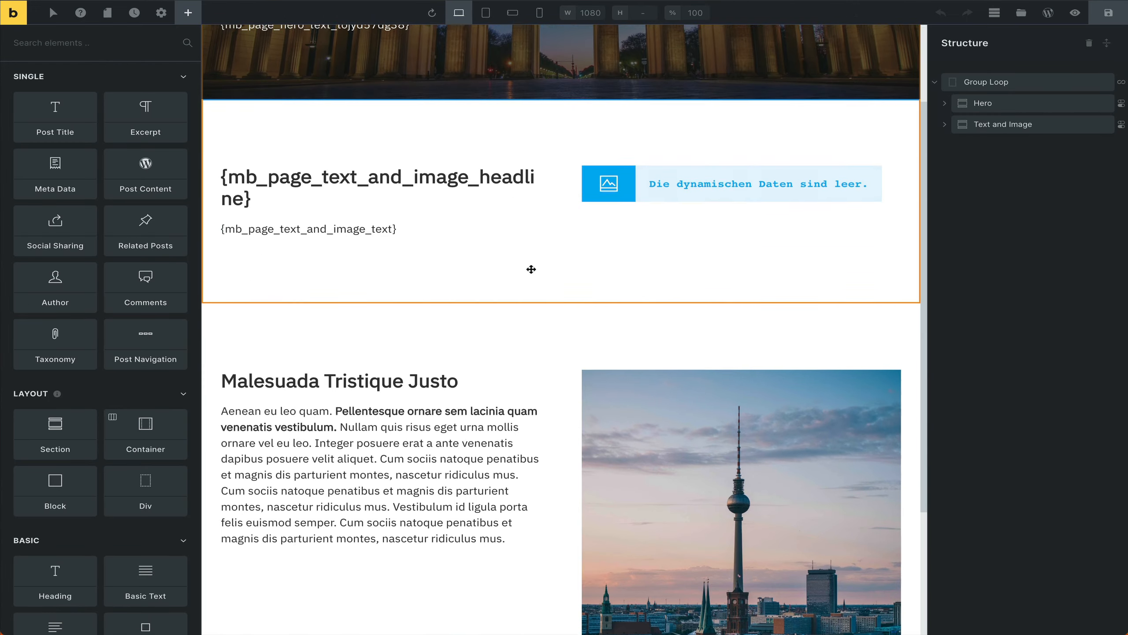
click(1007, 83)
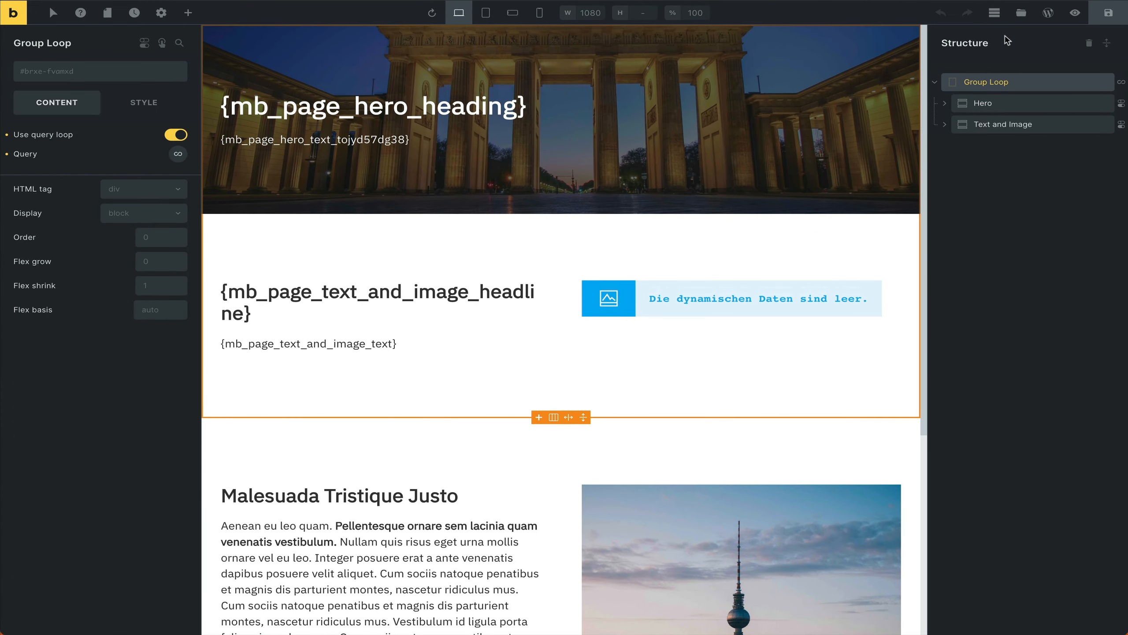
click(1021, 13)
mouse_move(728, 229)
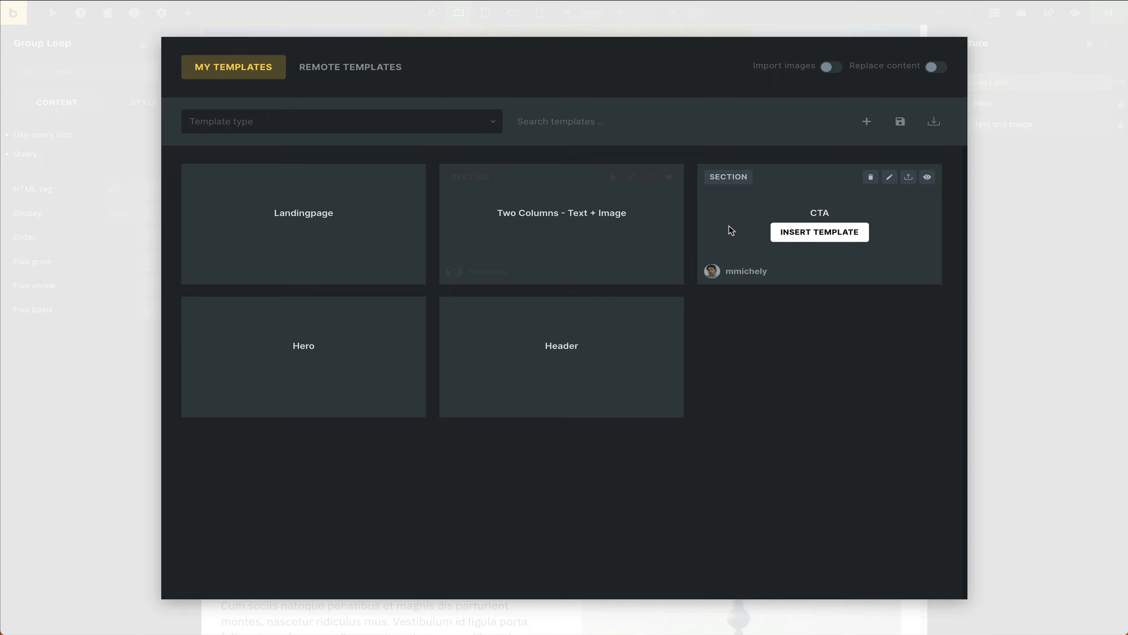
click(798, 229)
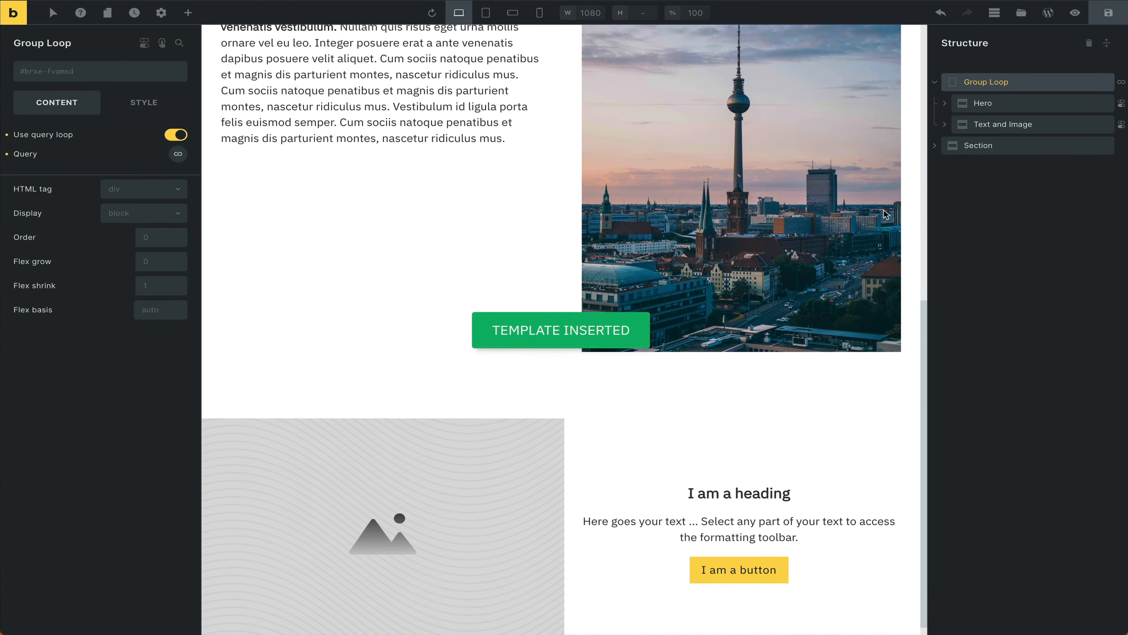
- Rename the inserted section CTA and nest it inside the Group Loop below Text and Image
double_click(969, 145)
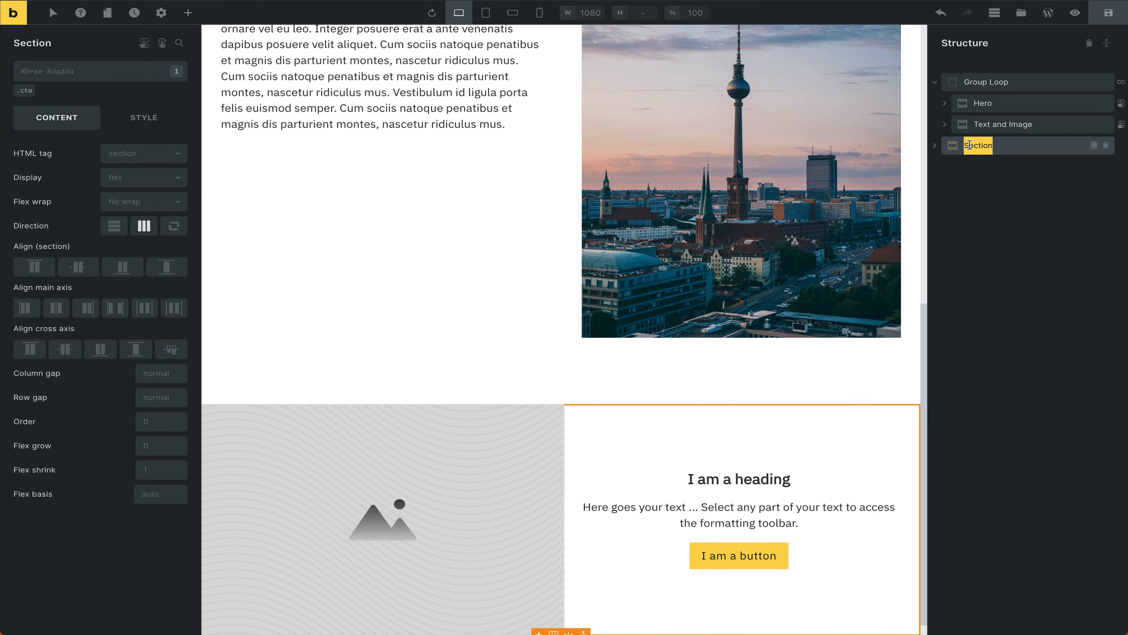
text(c)
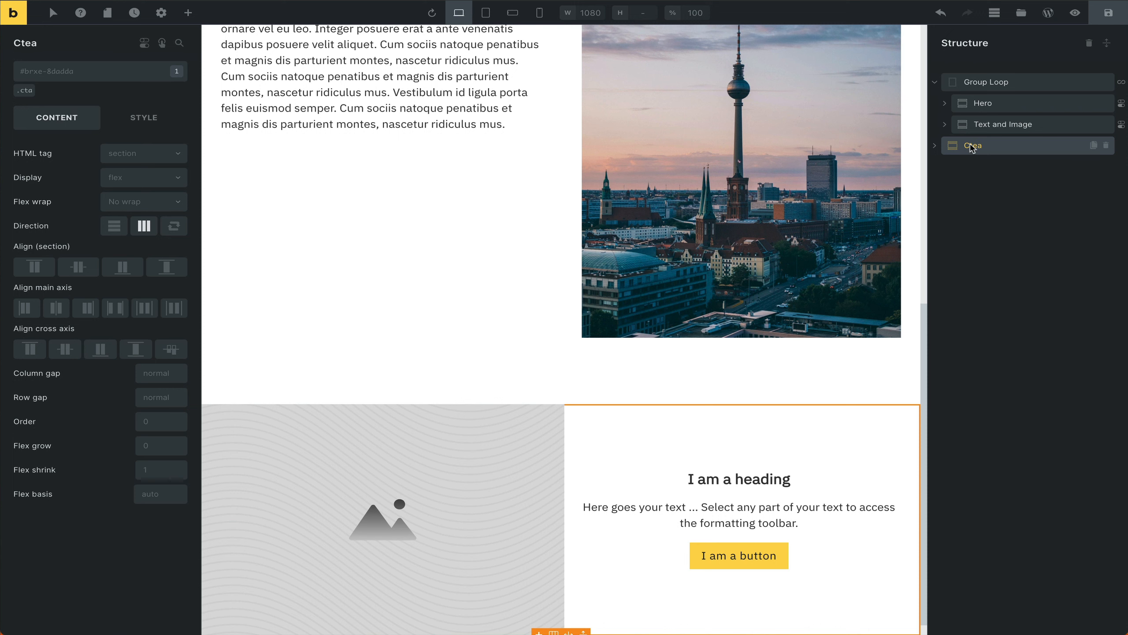
double_click(972, 147)
text(CTA)
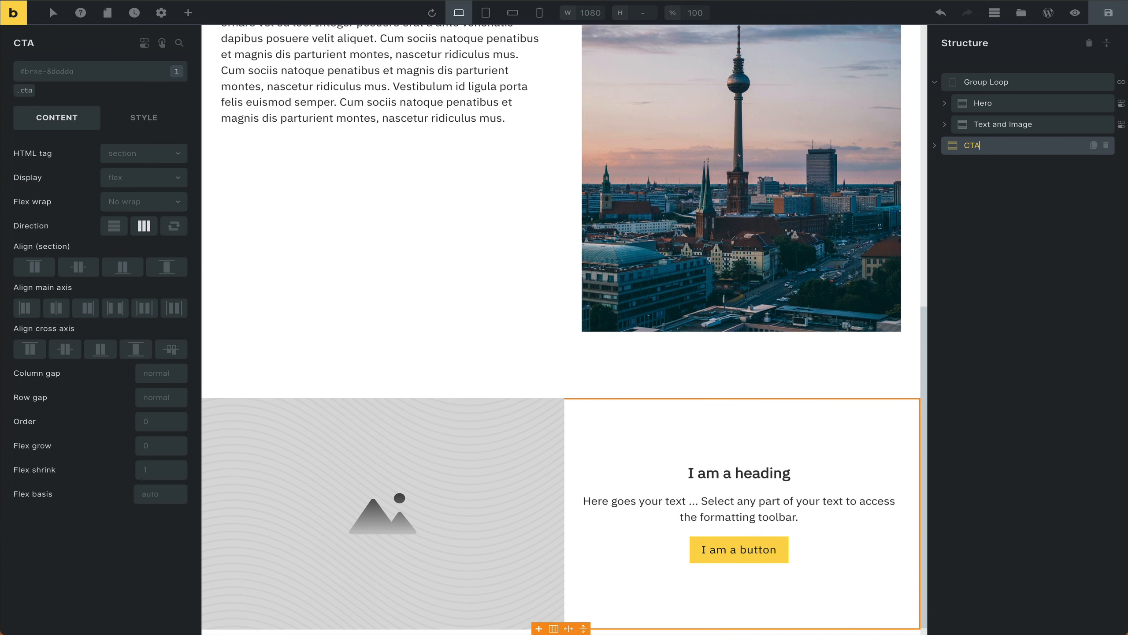
key(Return)
mouse_move(996, 147)
mouse_down()
mouse_move(1003, 126)
mouse_move(1007, 141)
mouse_move(988, 136)
mouse_move(983, 147)
mouse_up()
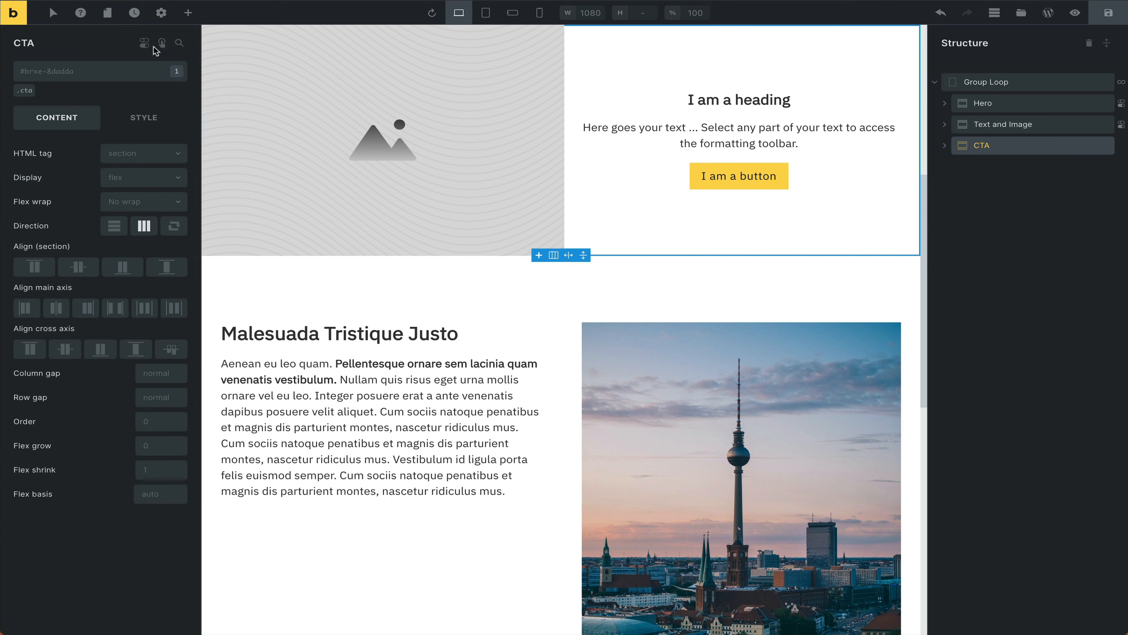
- Add a render condition to the CTA section and look up the call-to-action choice value in the Meta Box Section Template field
click(143, 50)
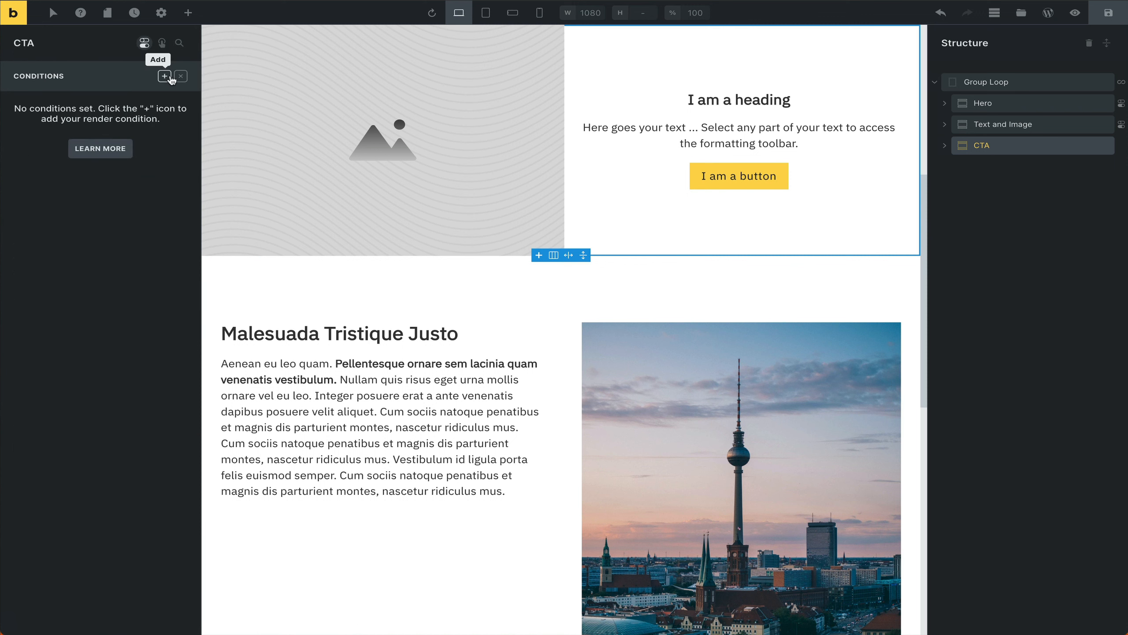
click(165, 76)
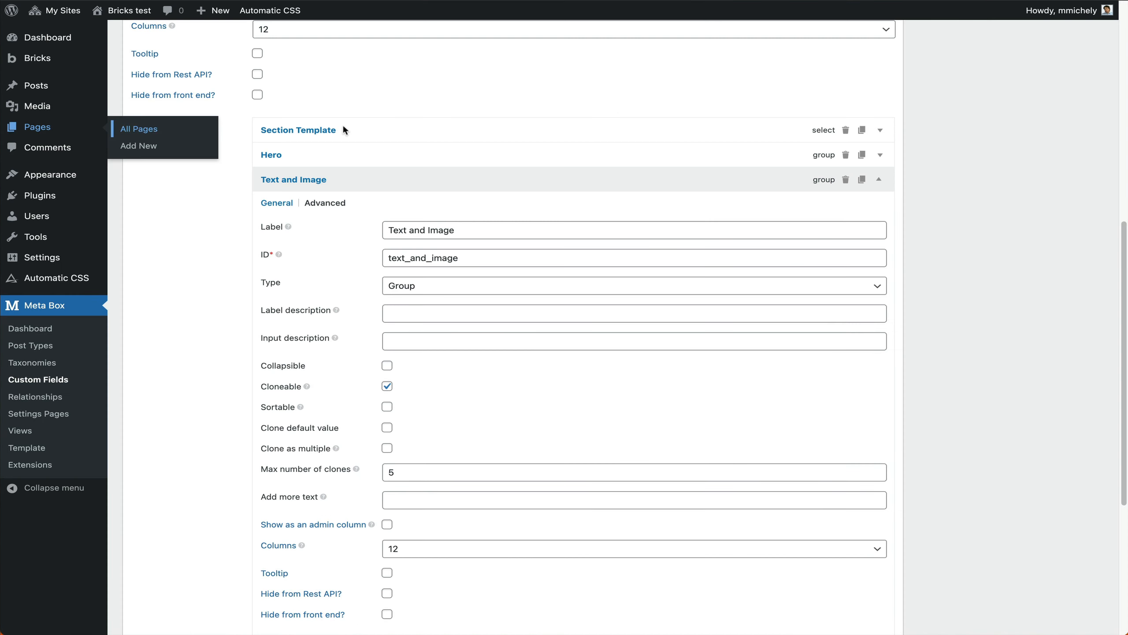
click(295, 179)
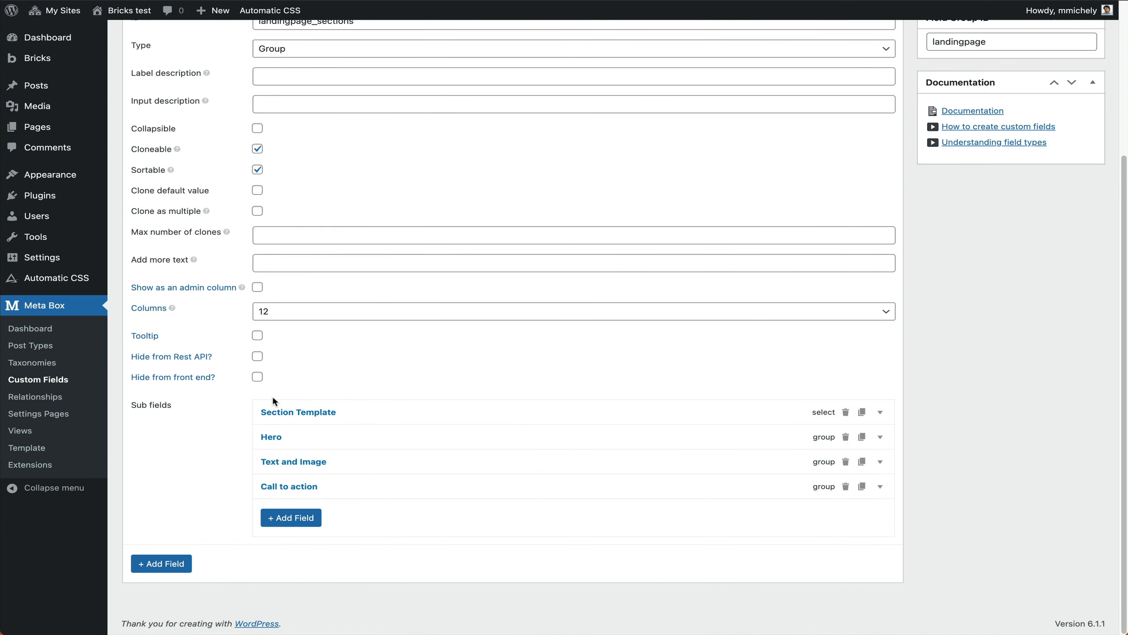
click(275, 411)
scroll(277, 401, down, 5)
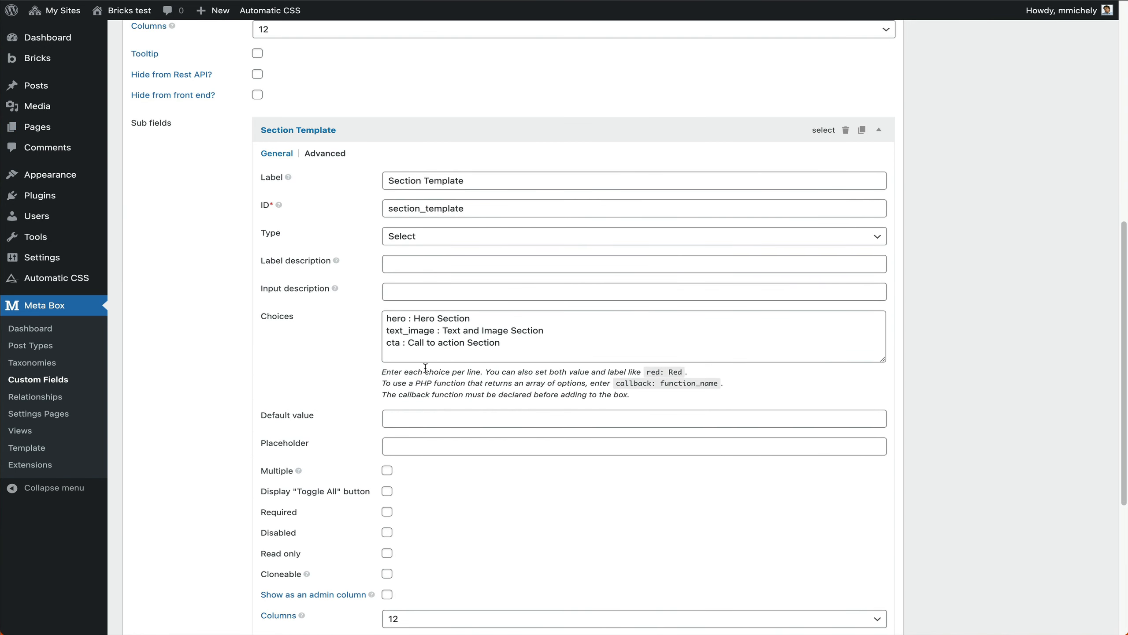
double_click(391, 346)
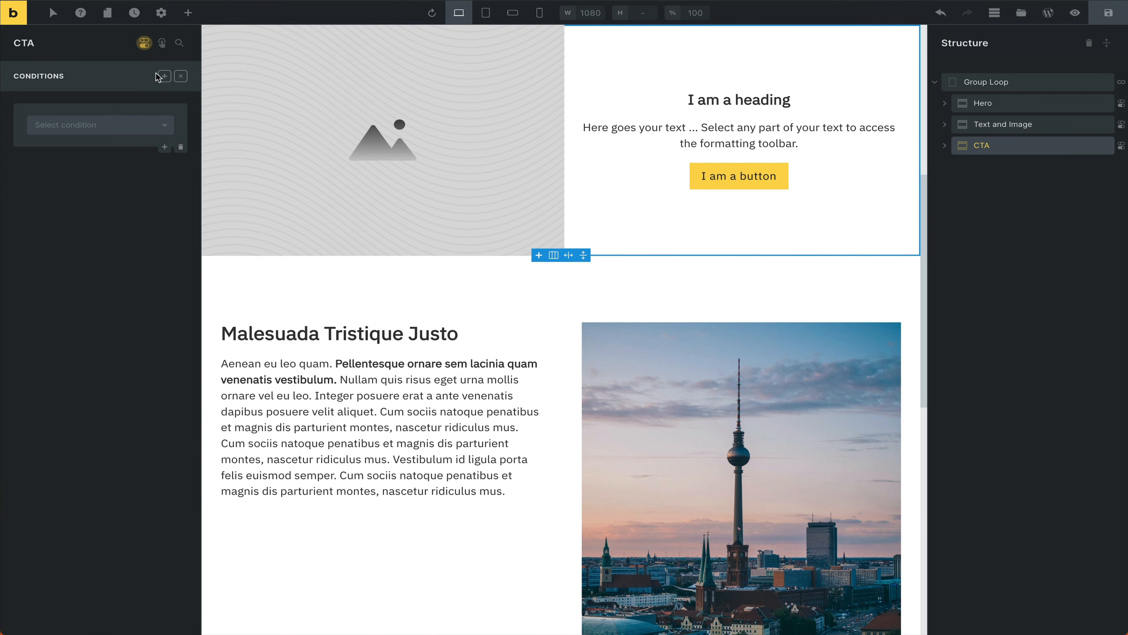
- Base the CTA section's single render condition on the dynamic data field Section Template (Landingpage Sections)
click(164, 76)
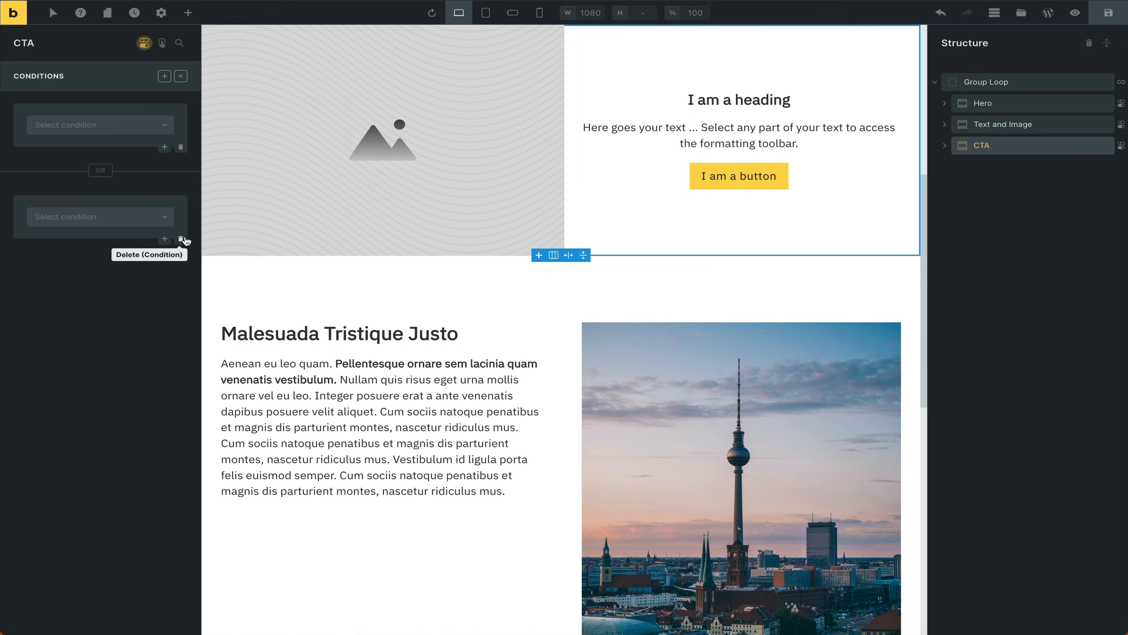
click(180, 239)
click(108, 131)
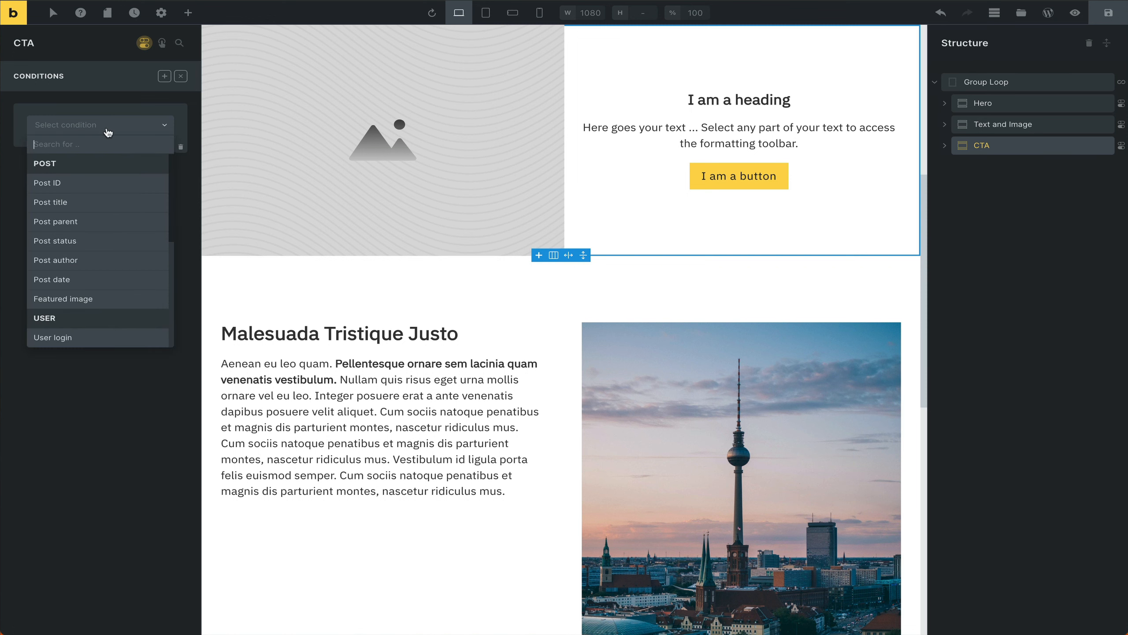
text(dyn)
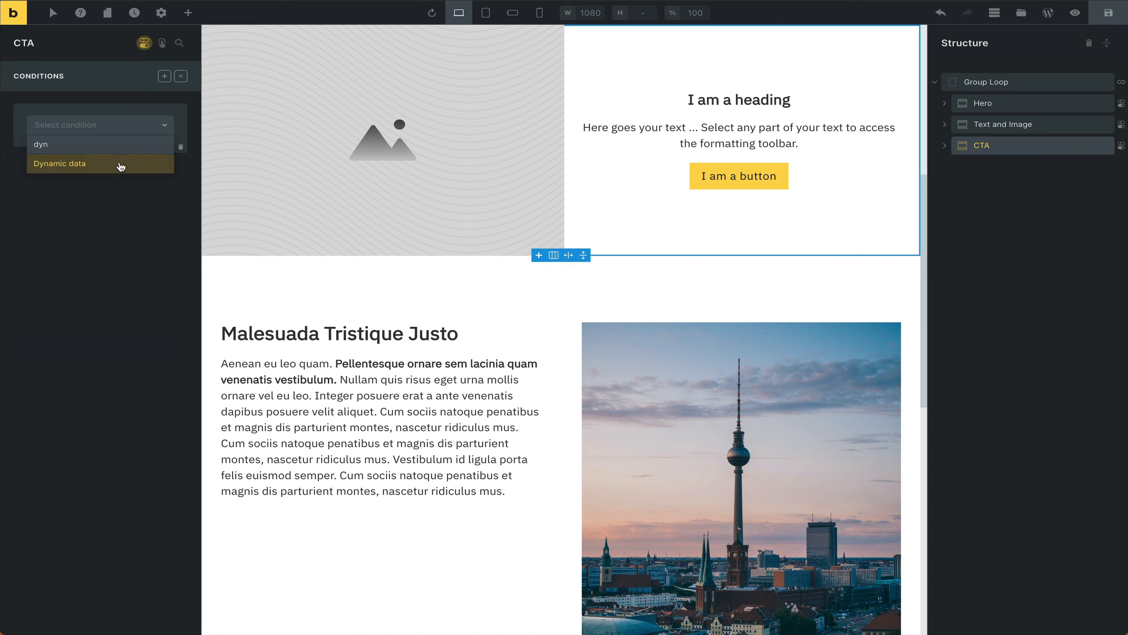
click(121, 164)
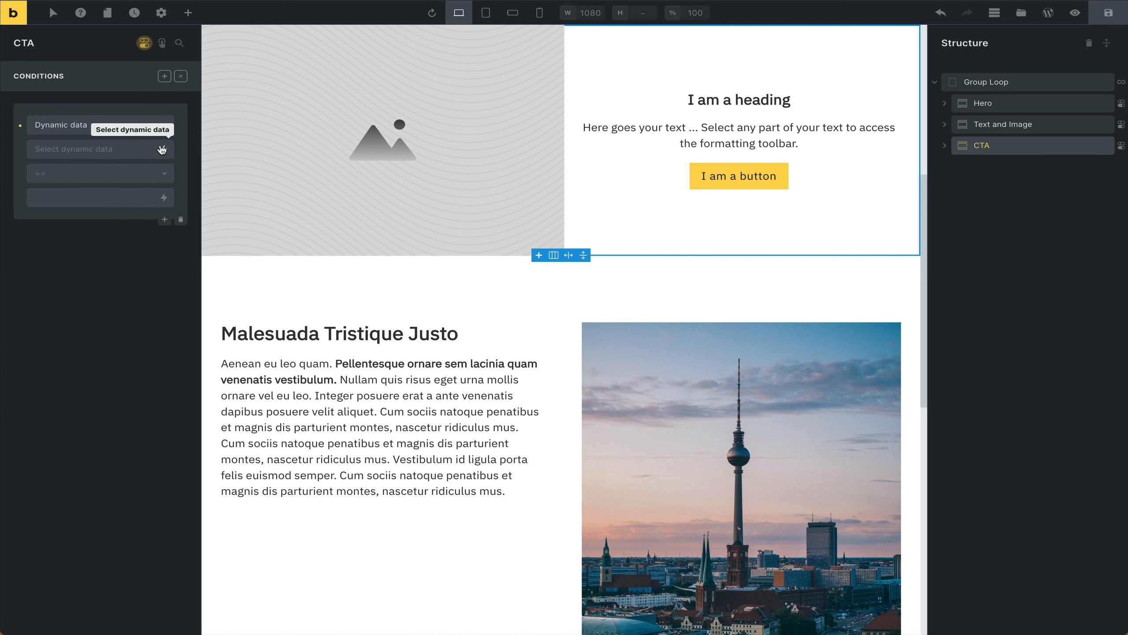
click(164, 151)
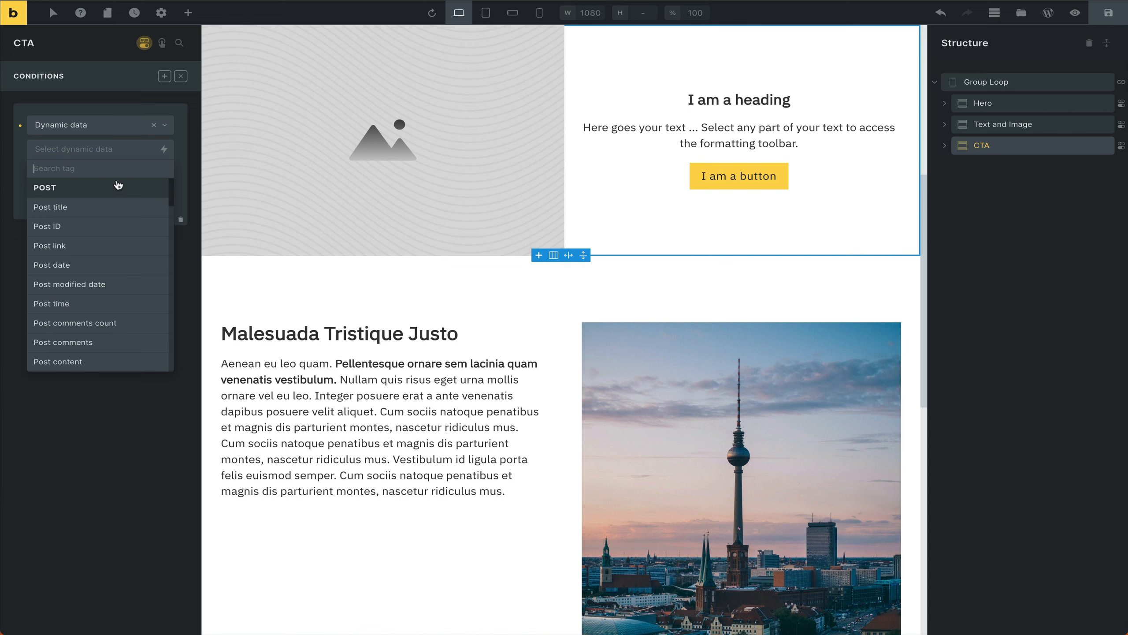
text(temp)
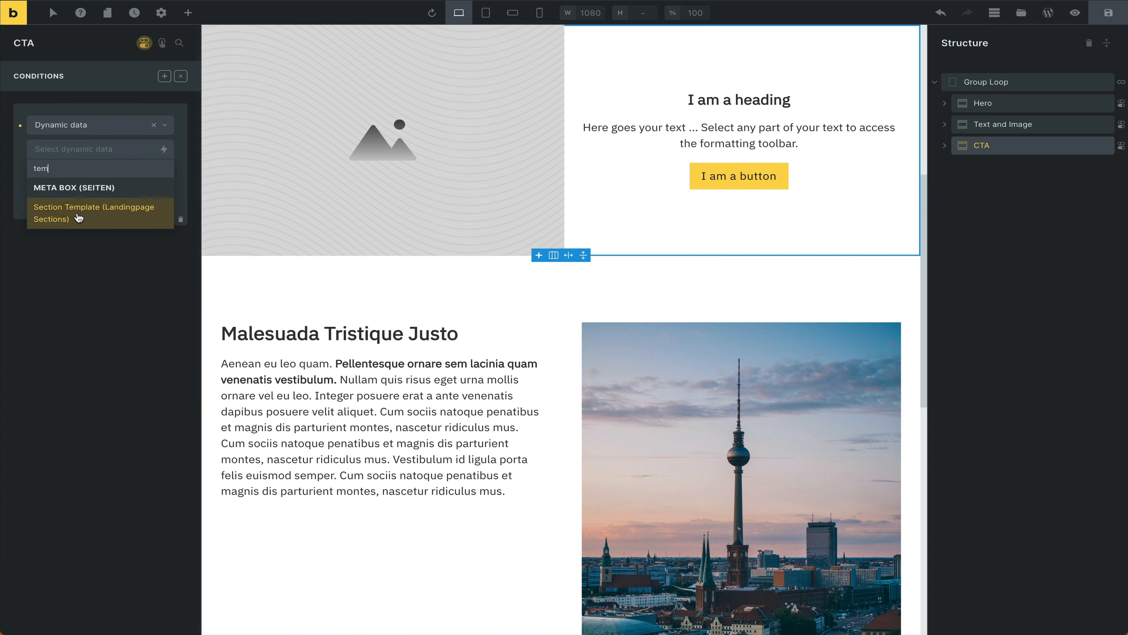
click(60, 222)
- Set the CTA condition's comparison to == with the value cta, and close the conditions
click(62, 180)
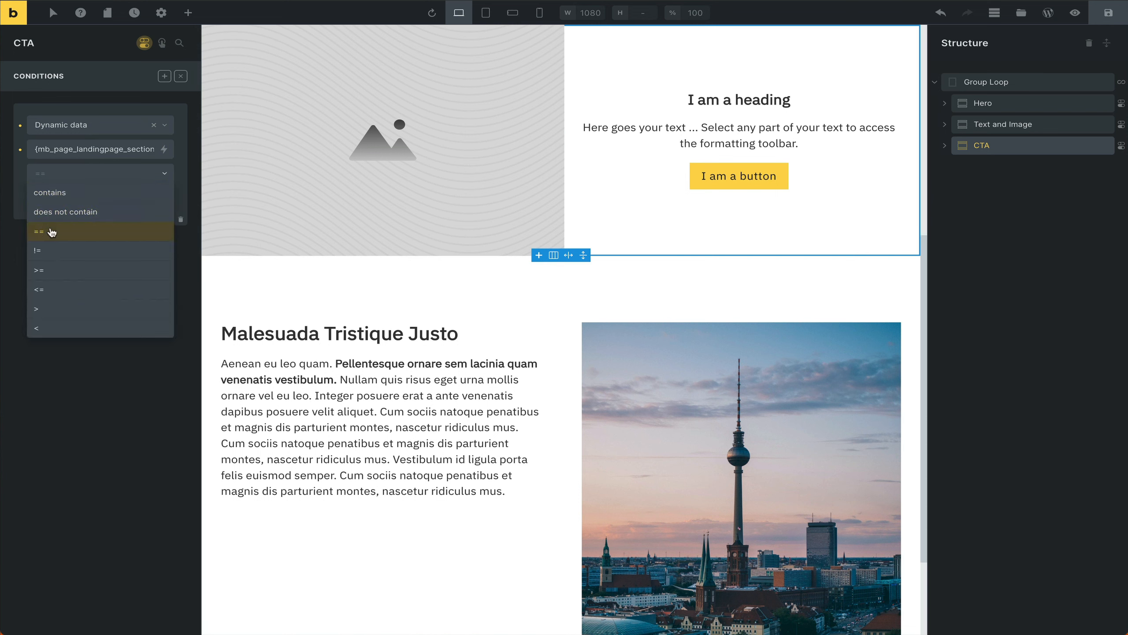
click(58, 213)
click(60, 195)
text(cta)
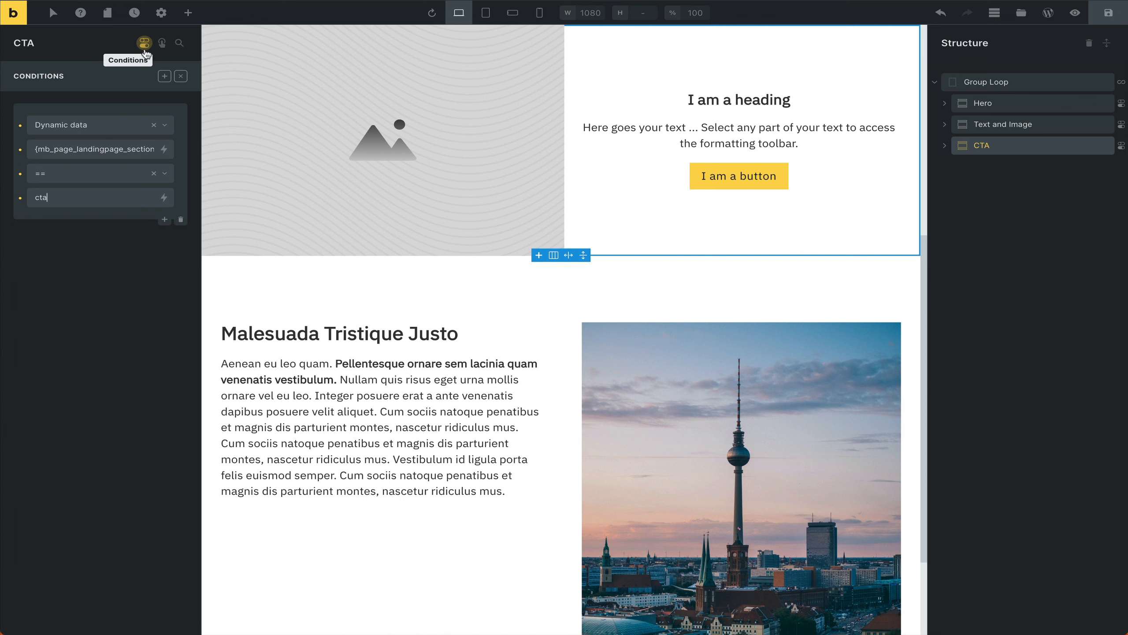
click(145, 49)
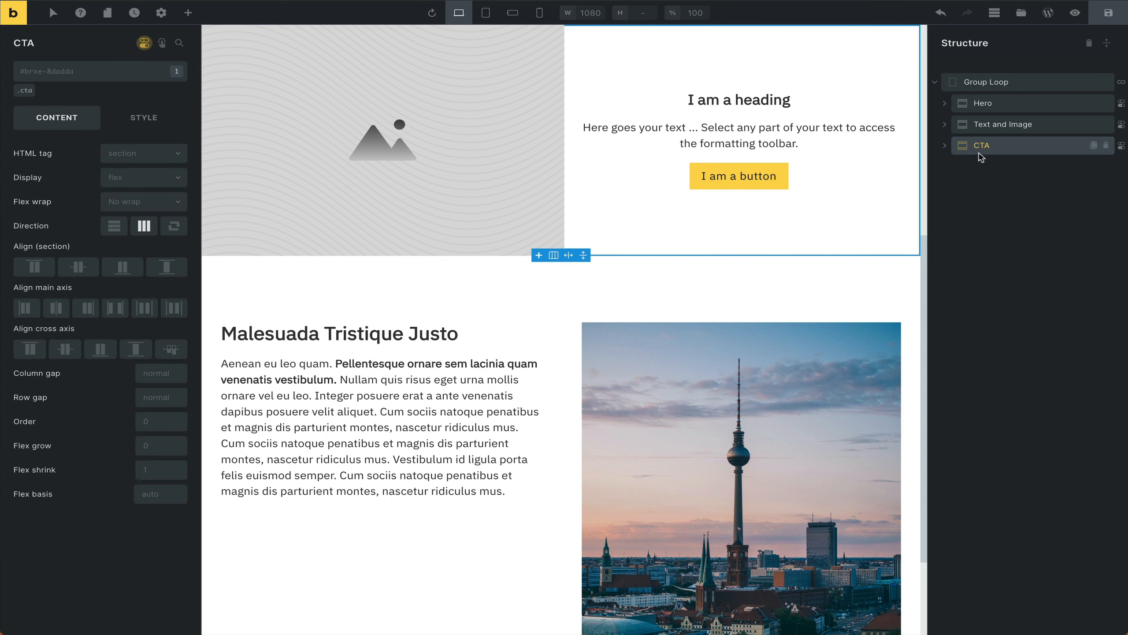
- Expand the CTA section in the structure and inspect its Container and Div on the canvas
click(945, 146)
click(1002, 166)
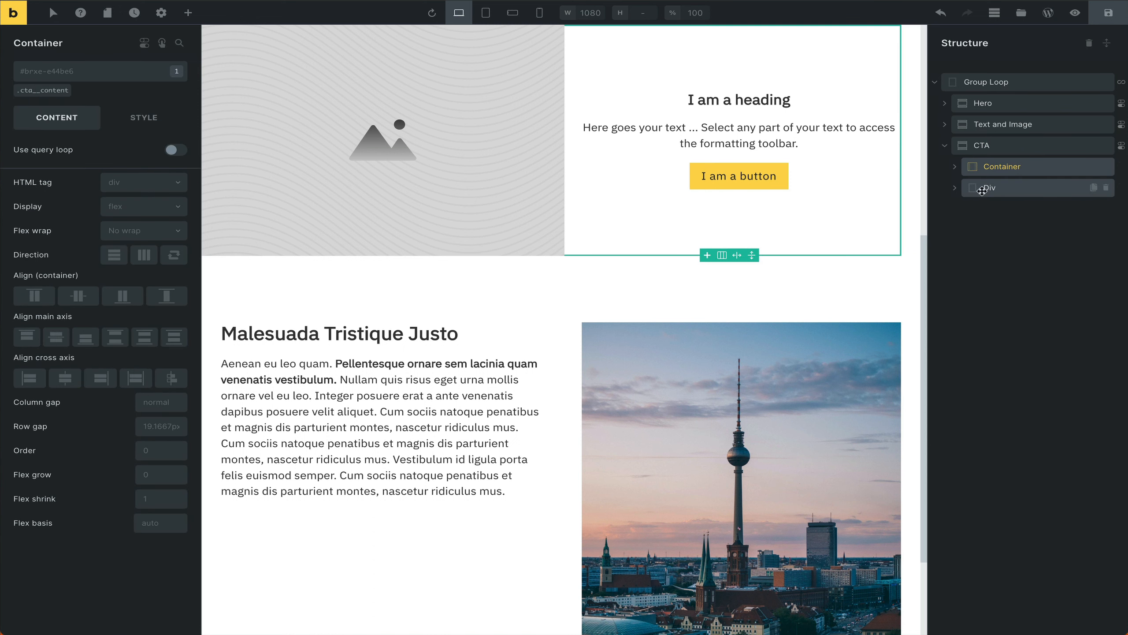
click(978, 191)
click(981, 174)
scroll(858, 245, up, 5)
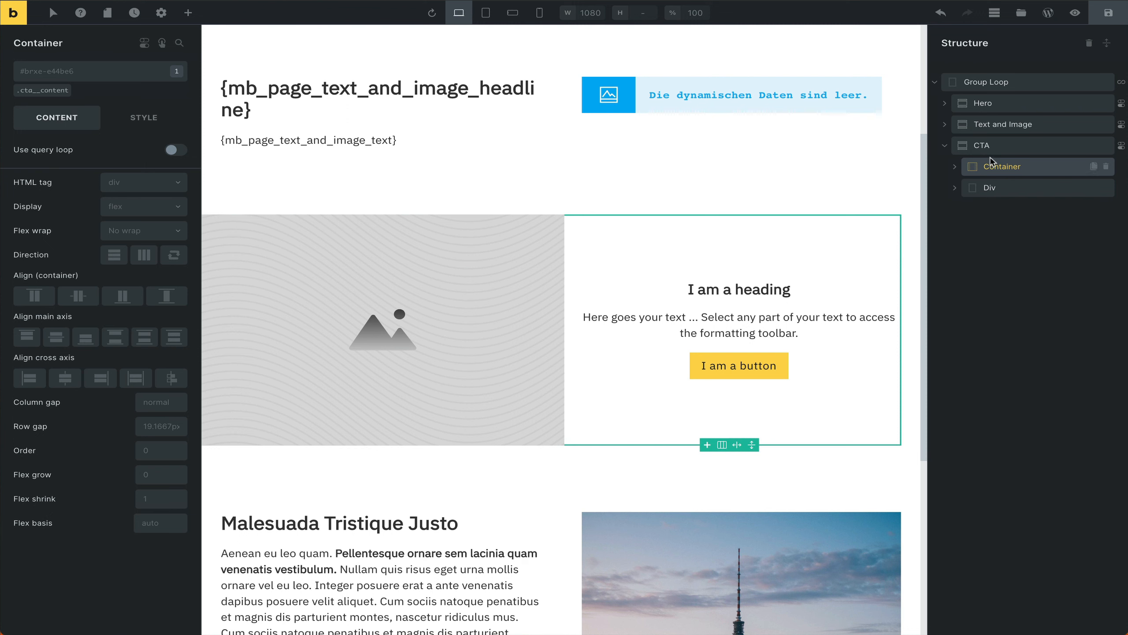
- Add a new Div to the CTA section and nest the section's Container and image Div inside it
click(995, 145)
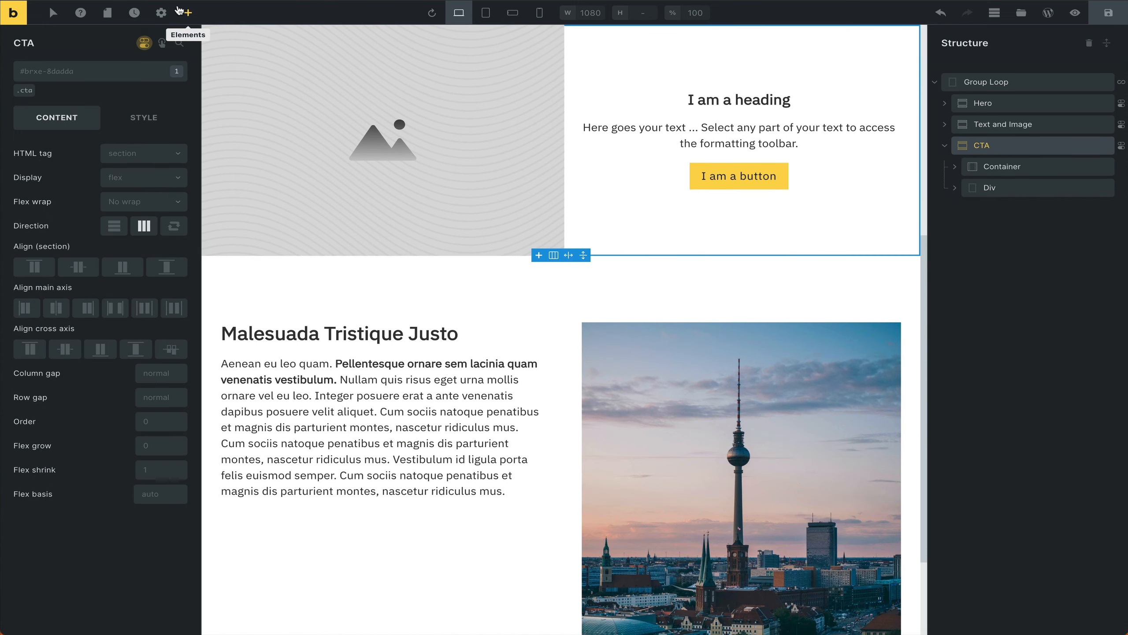
click(188, 12)
click(129, 494)
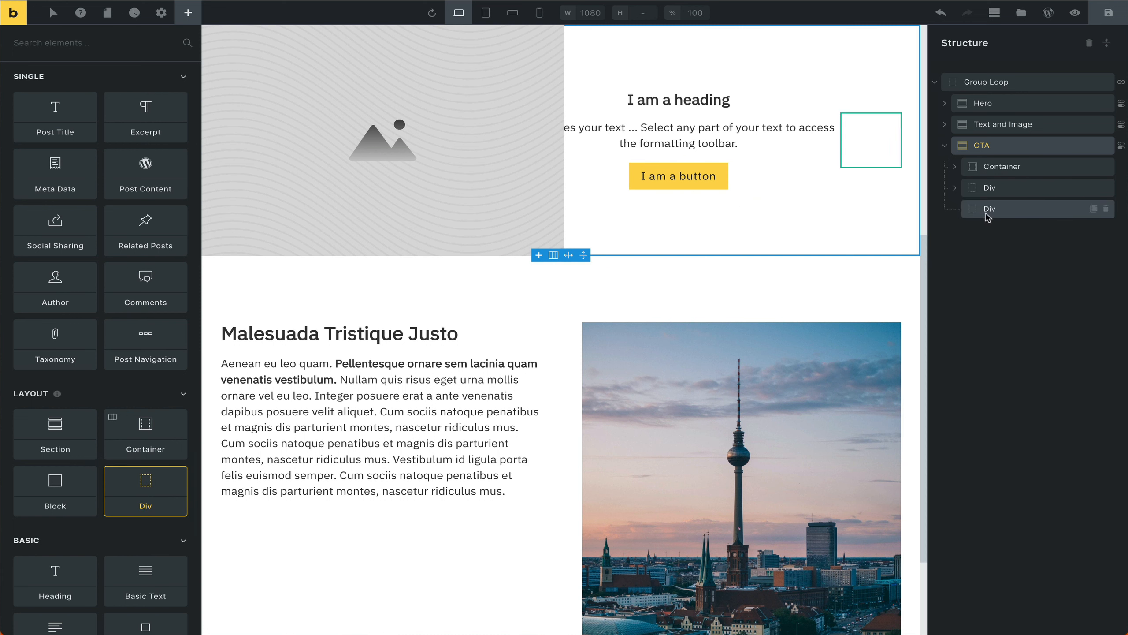
drag(988, 212, 1009, 189)
click(1003, 183)
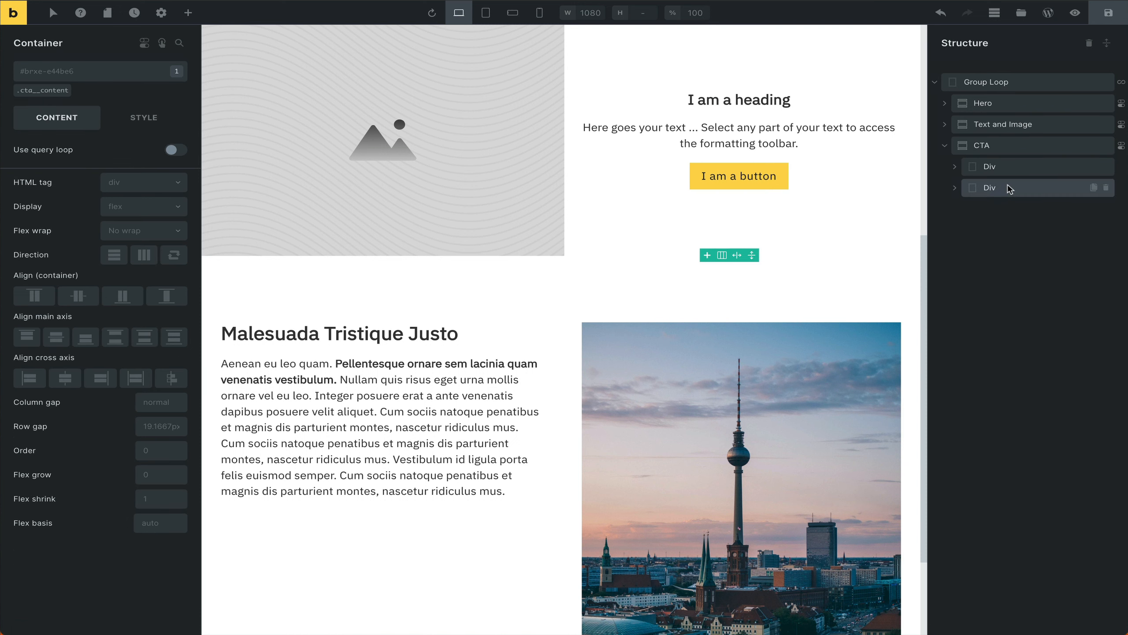
click(954, 167)
click(954, 208)
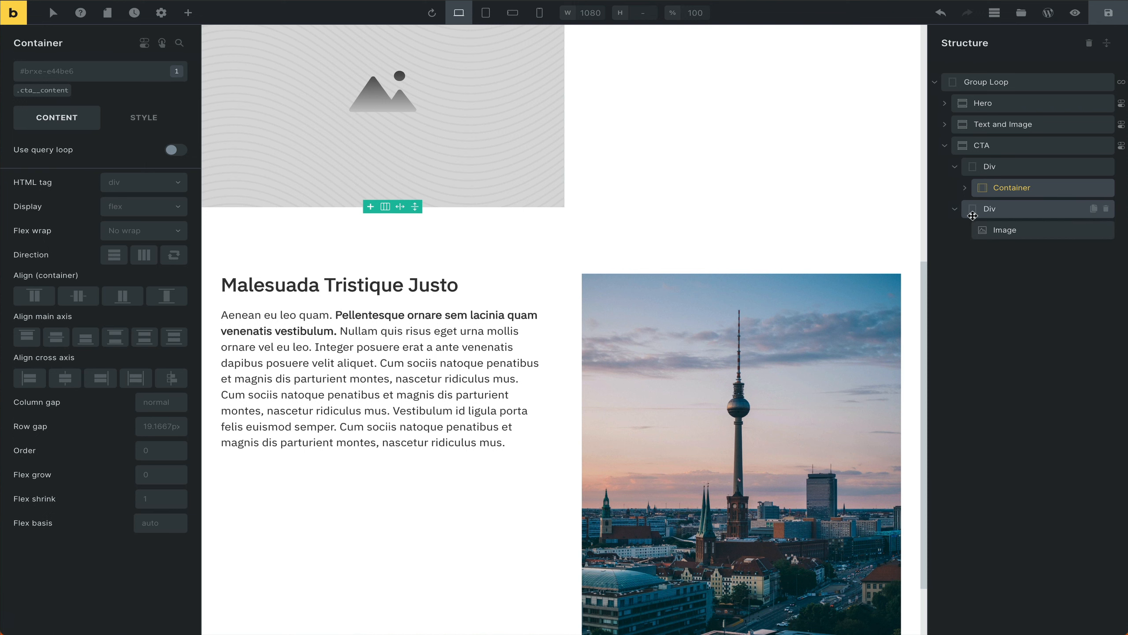
drag(974, 212, 1003, 199)
- Rename the CTA section's new outer Div as Loop Wrapper
double_click(991, 167)
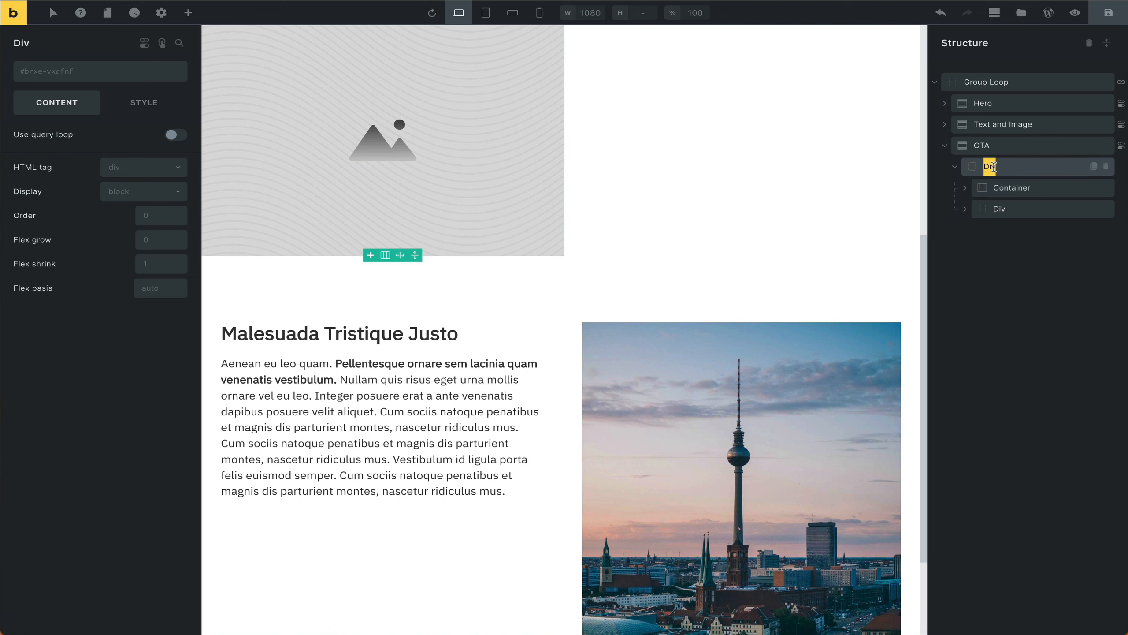
text(Loop)
text(Wrapper)
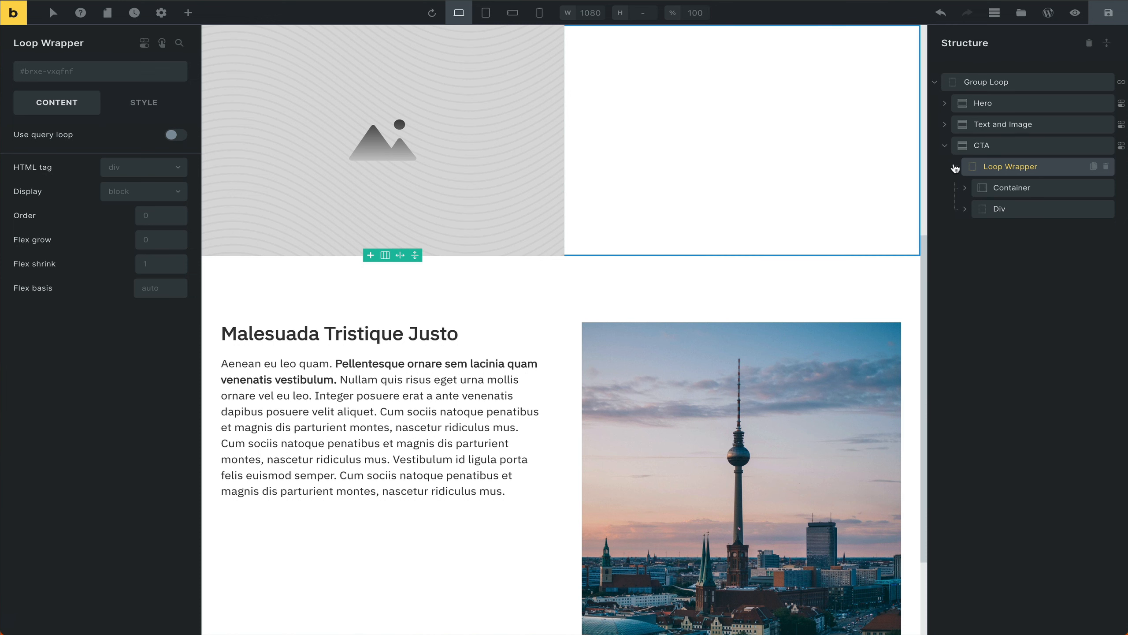
- Rename the Hero section's query loop Div as Loop Wrapper
click(944, 124)
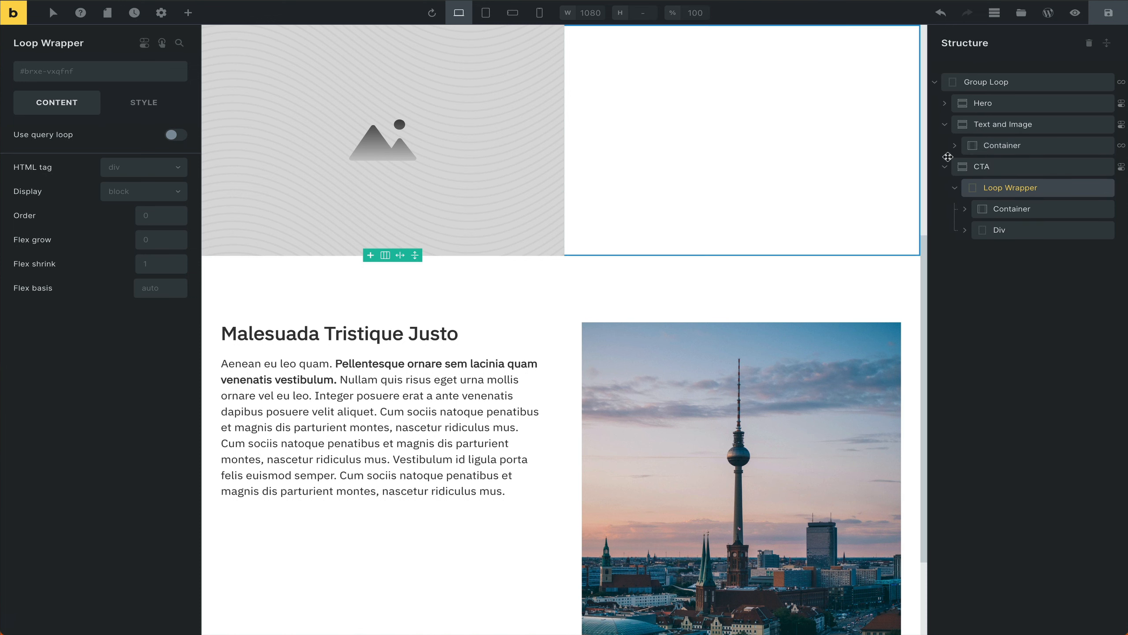
click(945, 124)
click(944, 102)
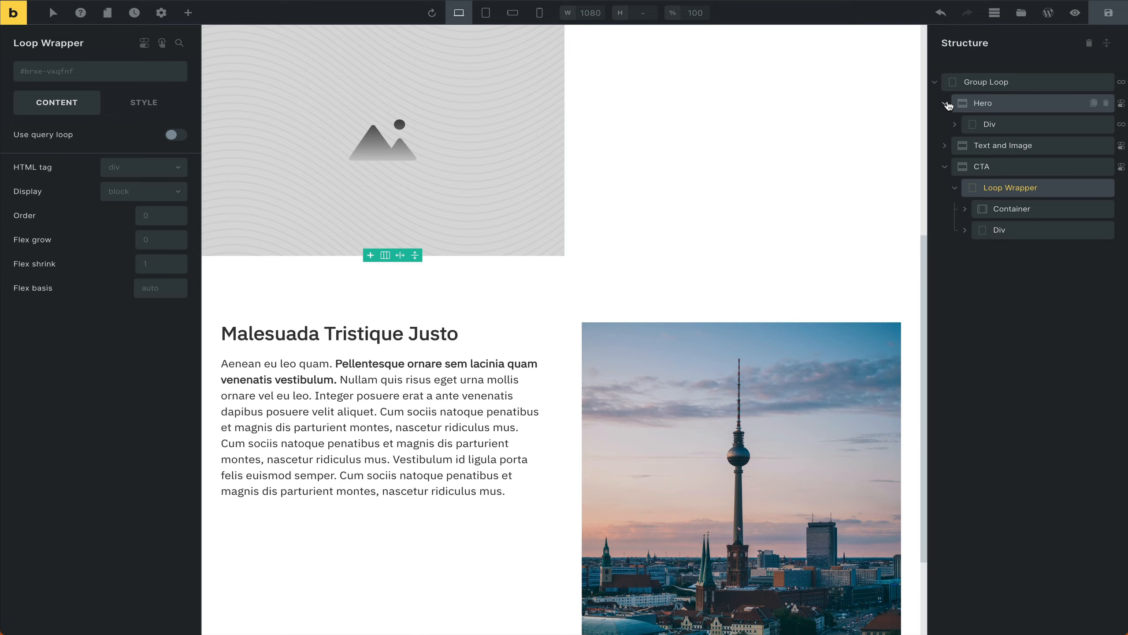
click(988, 124)
text(Loo)
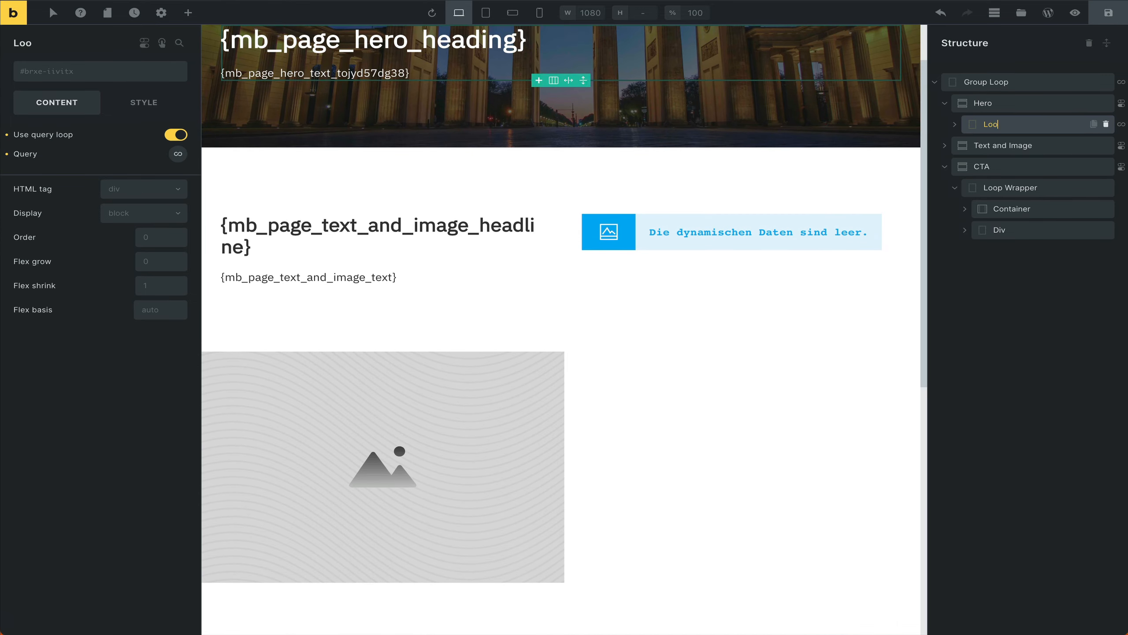
text(p Wrapper)
click(944, 102)
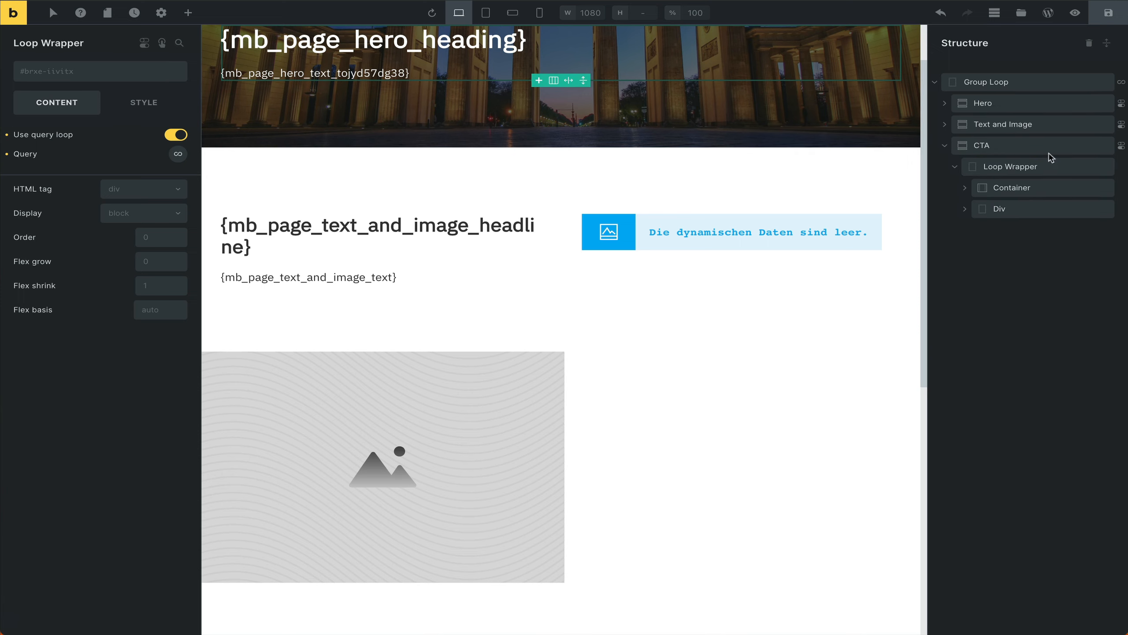
- Enable the query loop on the CTA section's Loop Wrapper with type MB Group: Call to action (Landingpage Sections)
click(1037, 168)
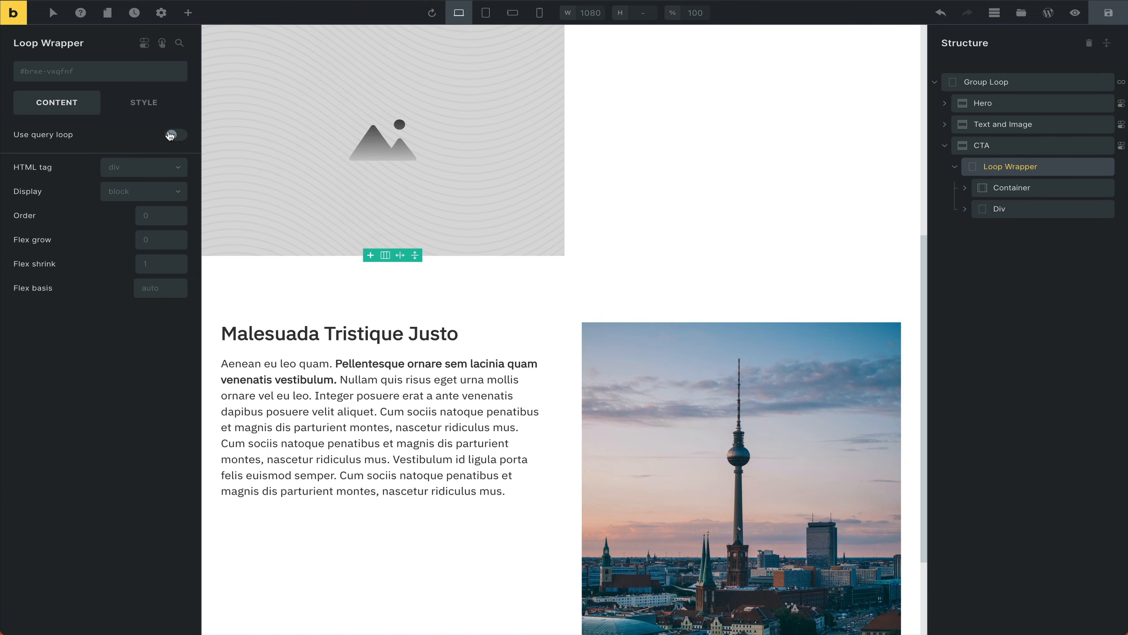
click(177, 135)
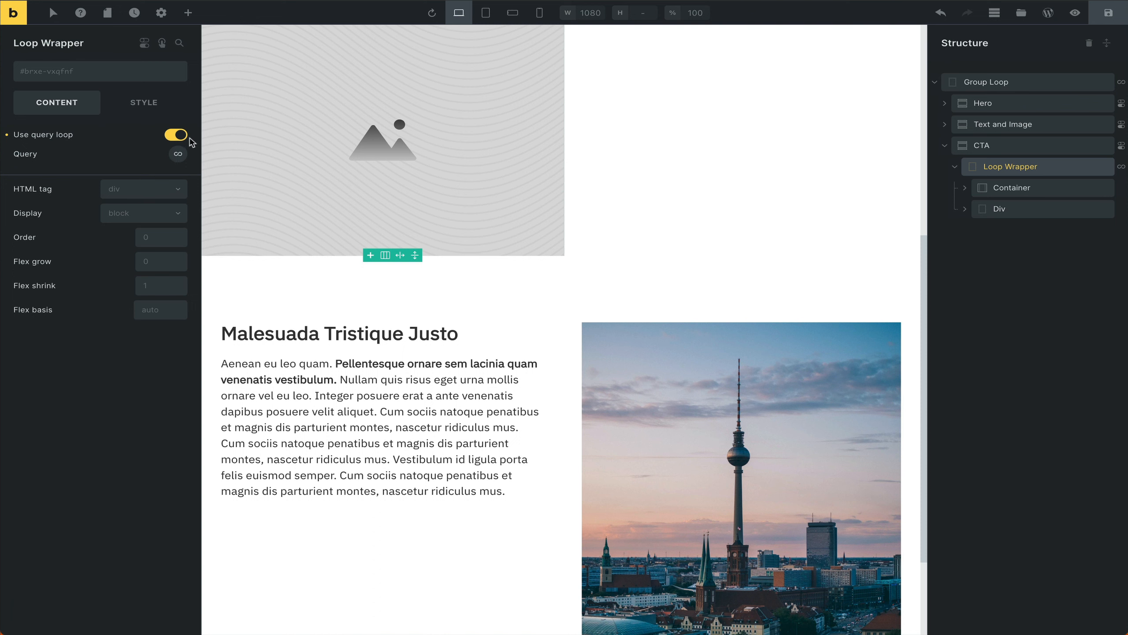
click(179, 153)
click(126, 192)
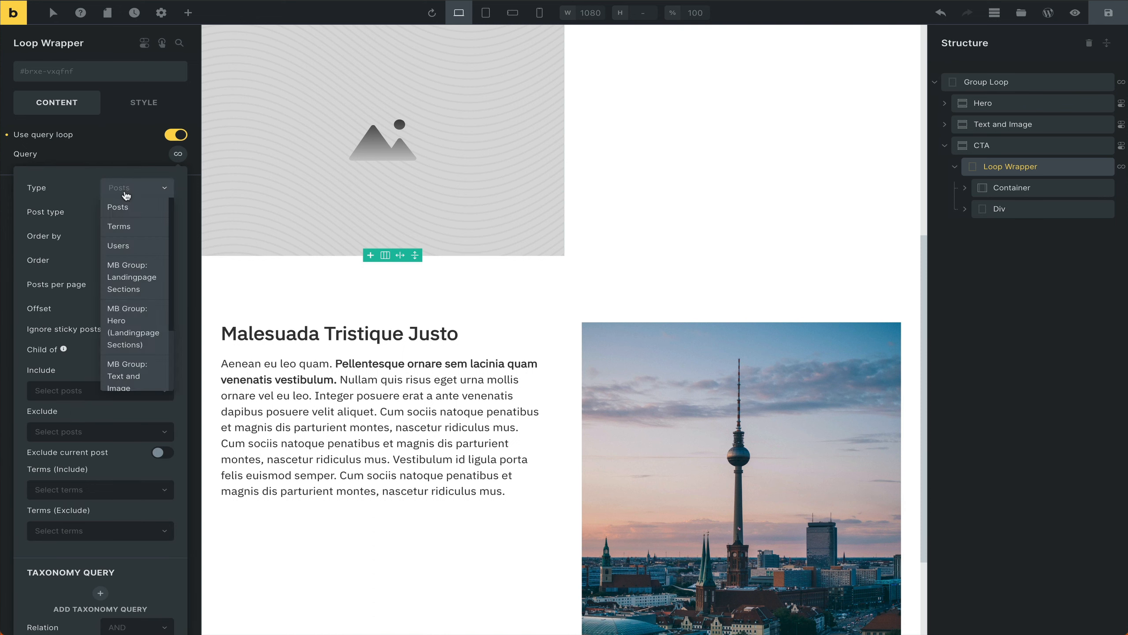
scroll(122, 249, down, 2)
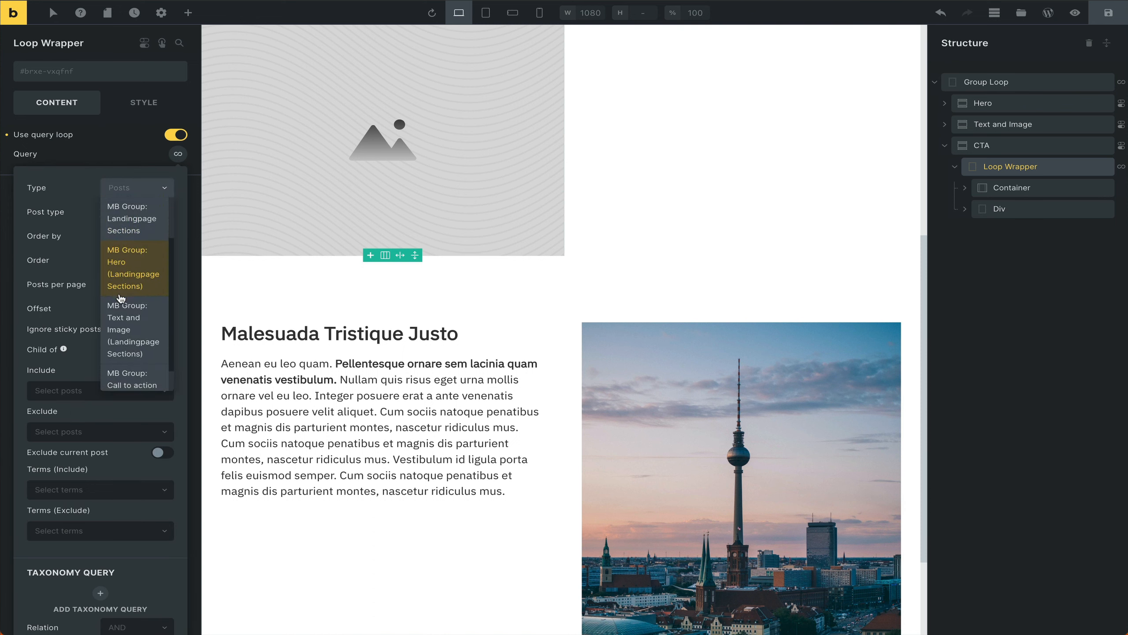
scroll(121, 298, down, 1)
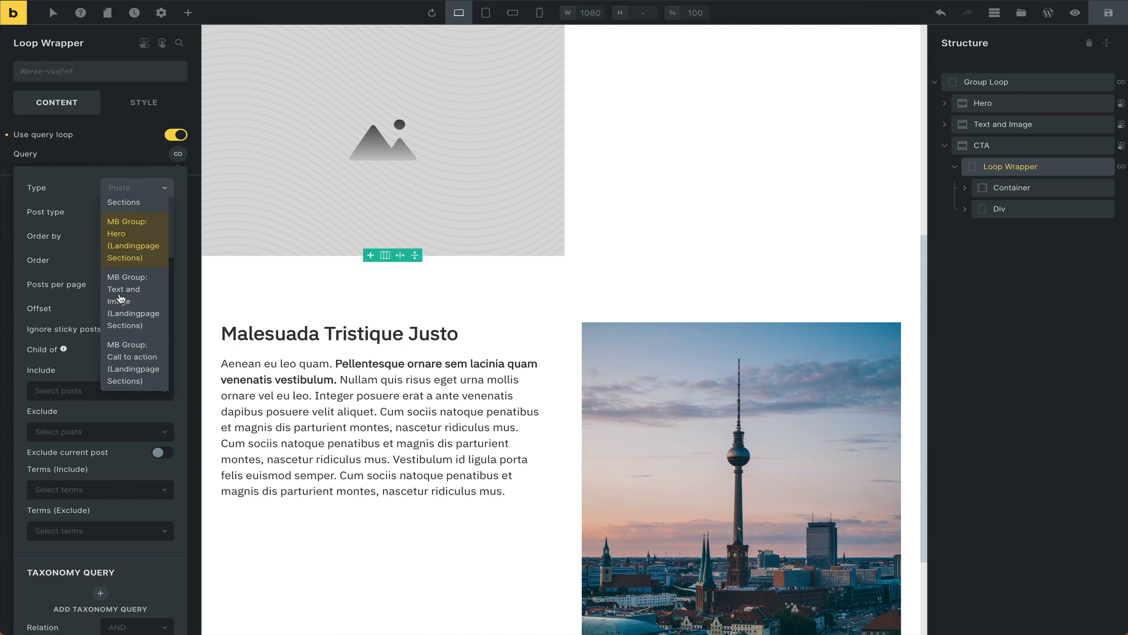
click(130, 355)
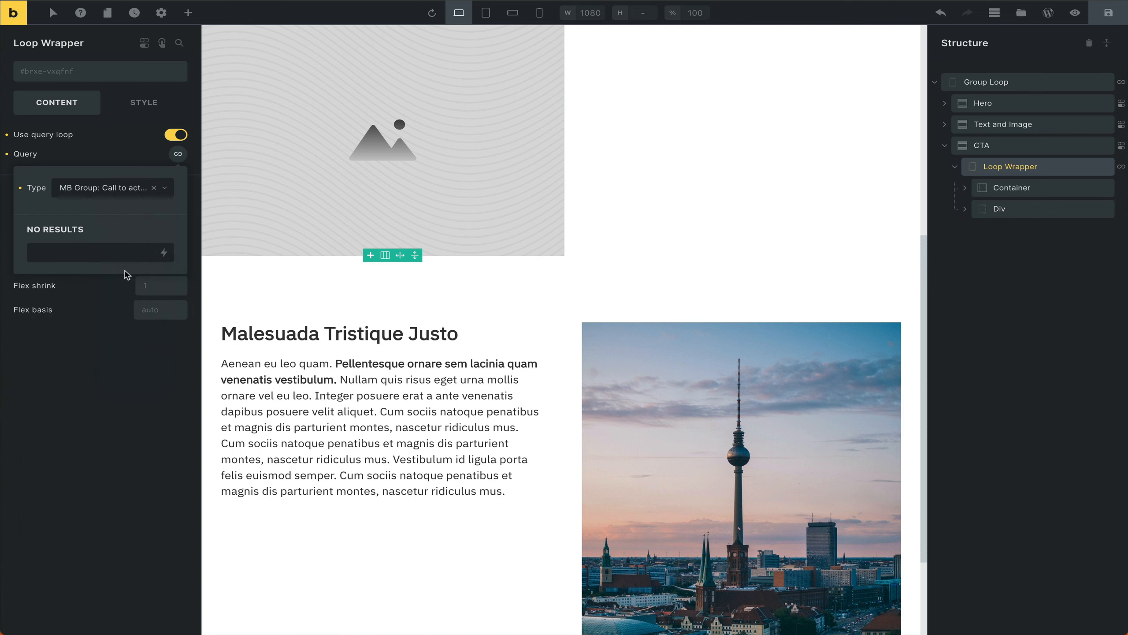
click(178, 153)
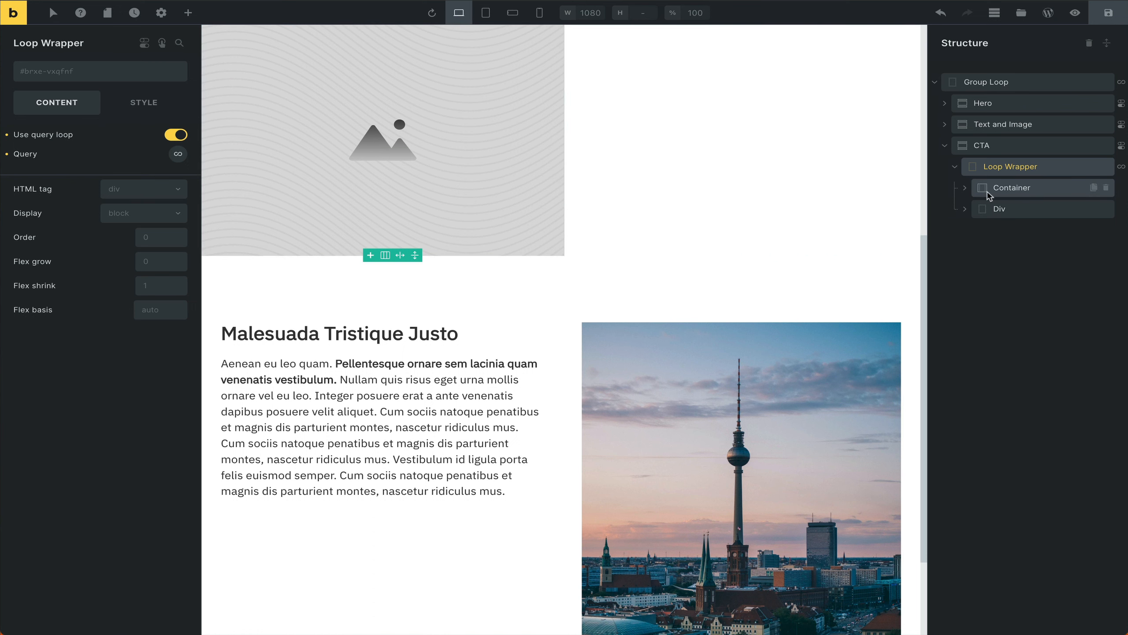
- Replace the CTA heading's placeholder text with the dynamic data field CTA Text (Call to action)
click(964, 190)
click(998, 206)
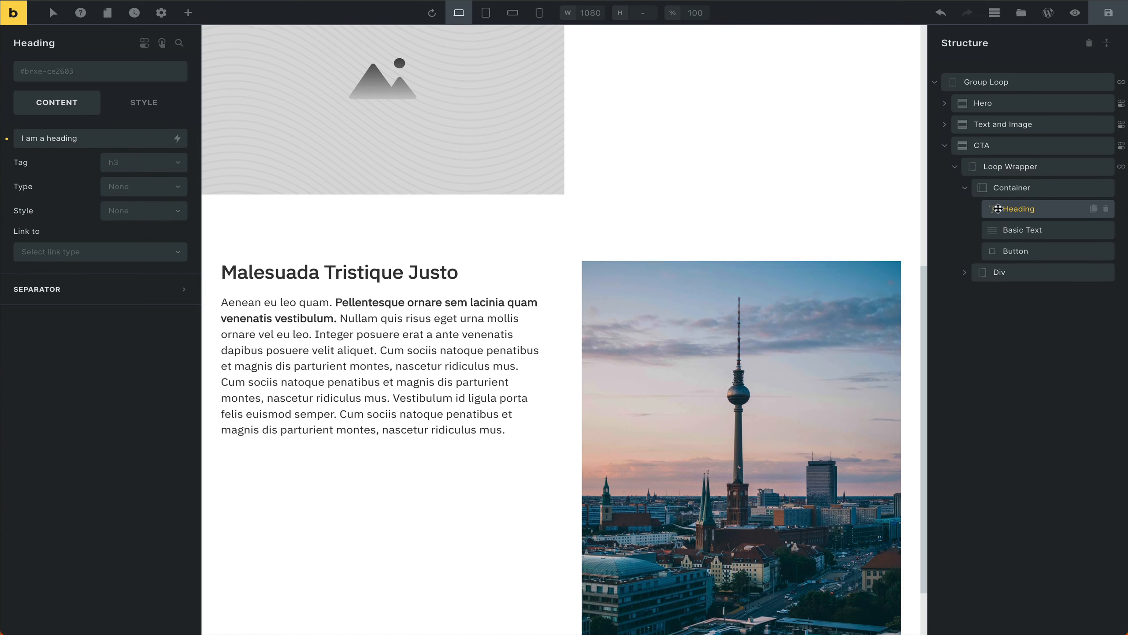
double_click(105, 142)
triple_click(98, 134)
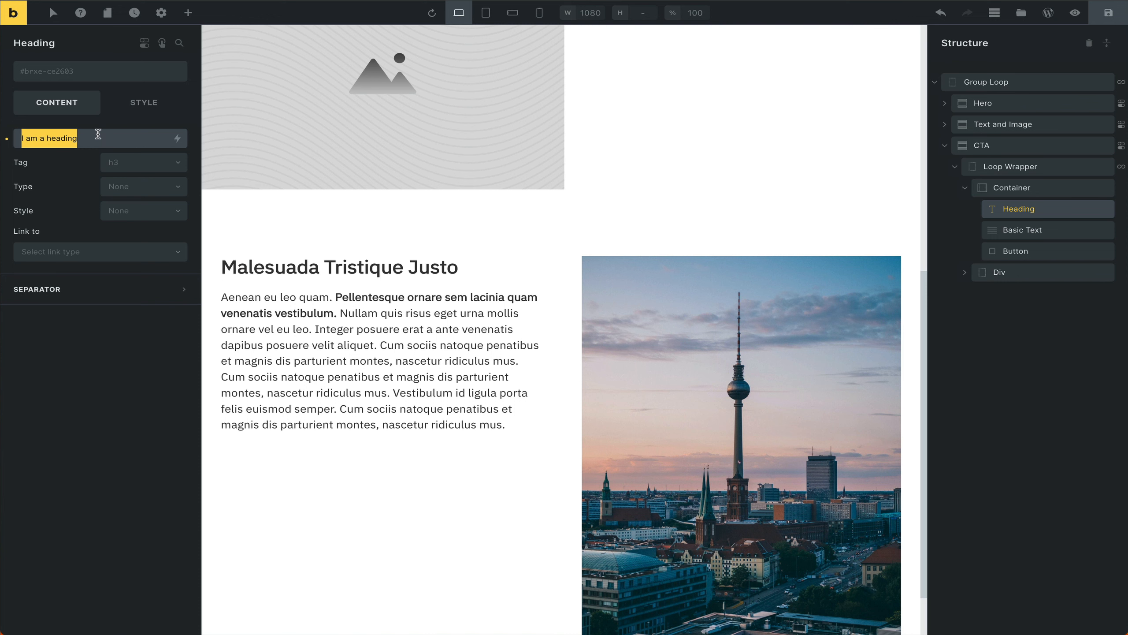
key(BackSpace)
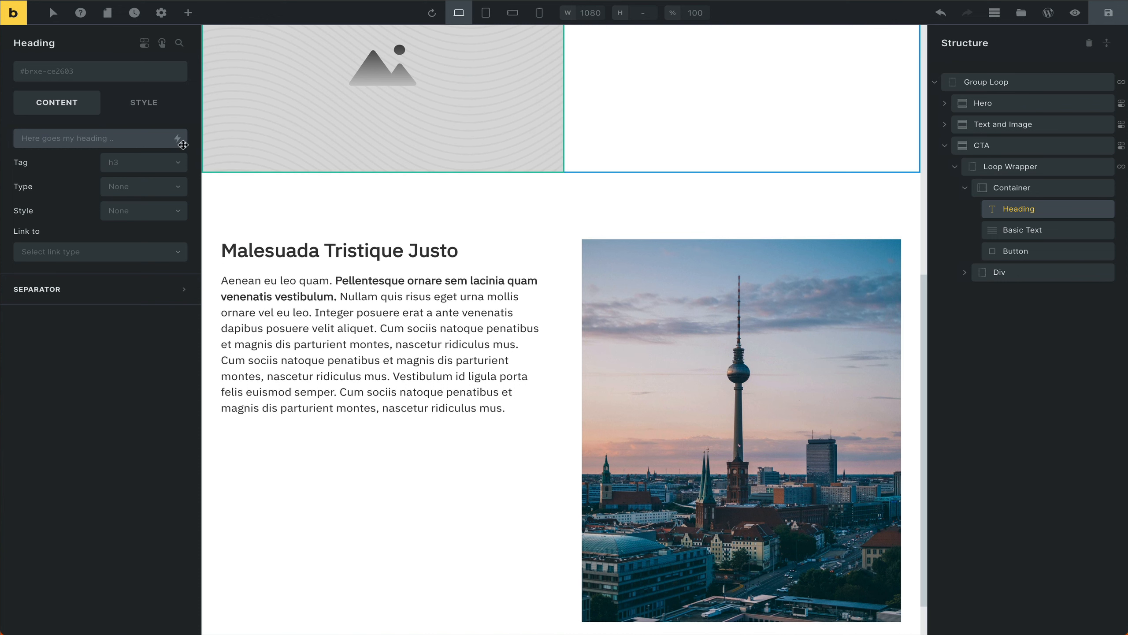
click(178, 141)
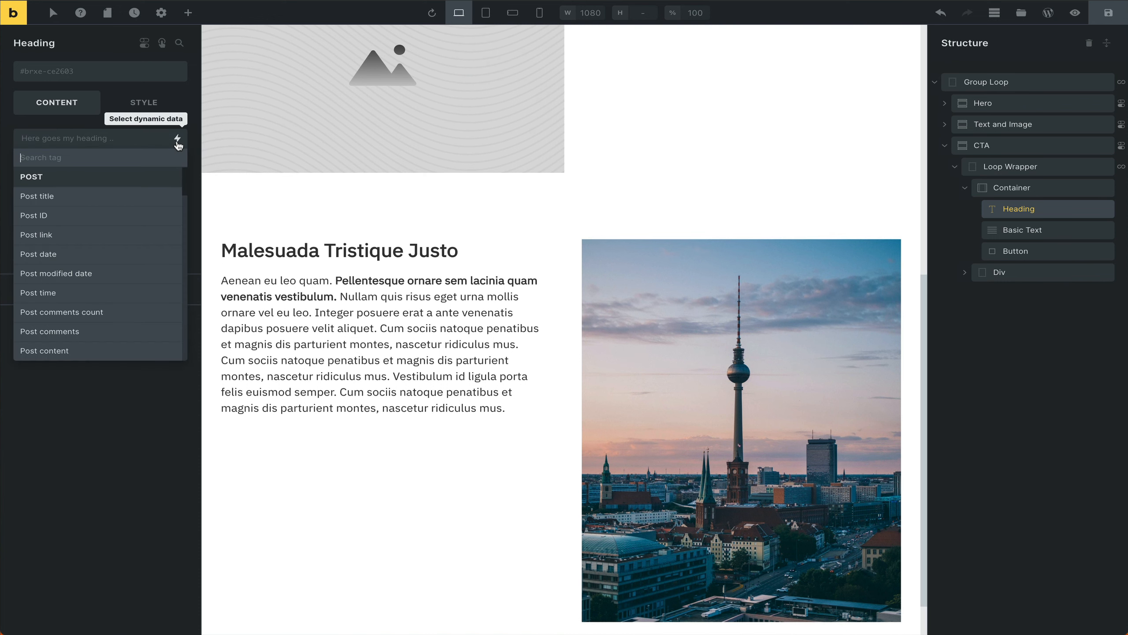
text(cta)
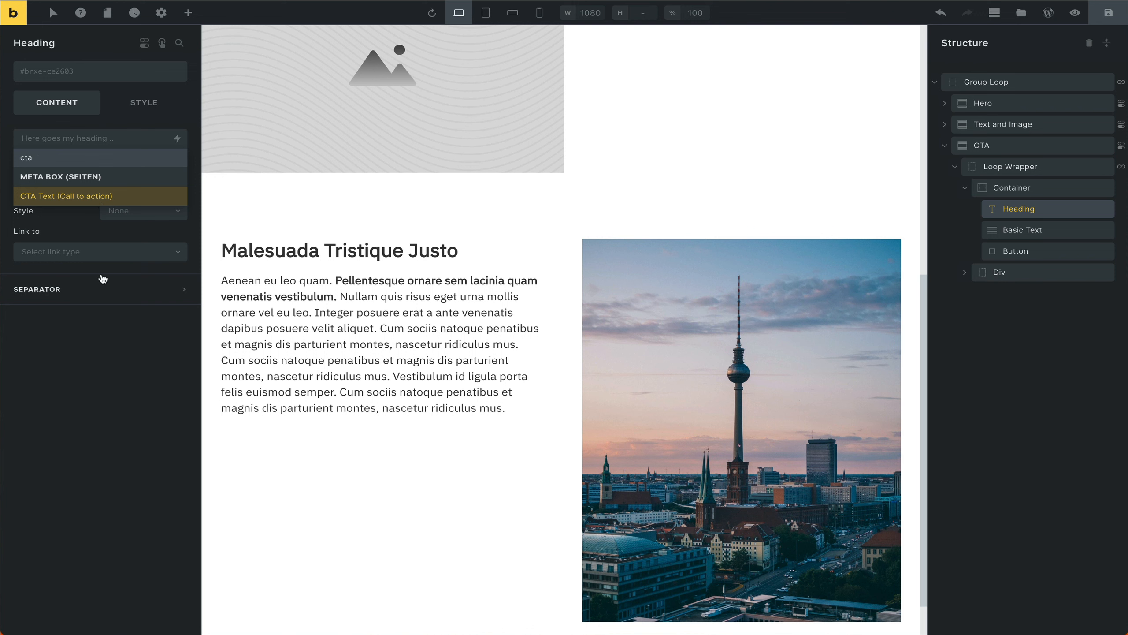
click(114, 201)
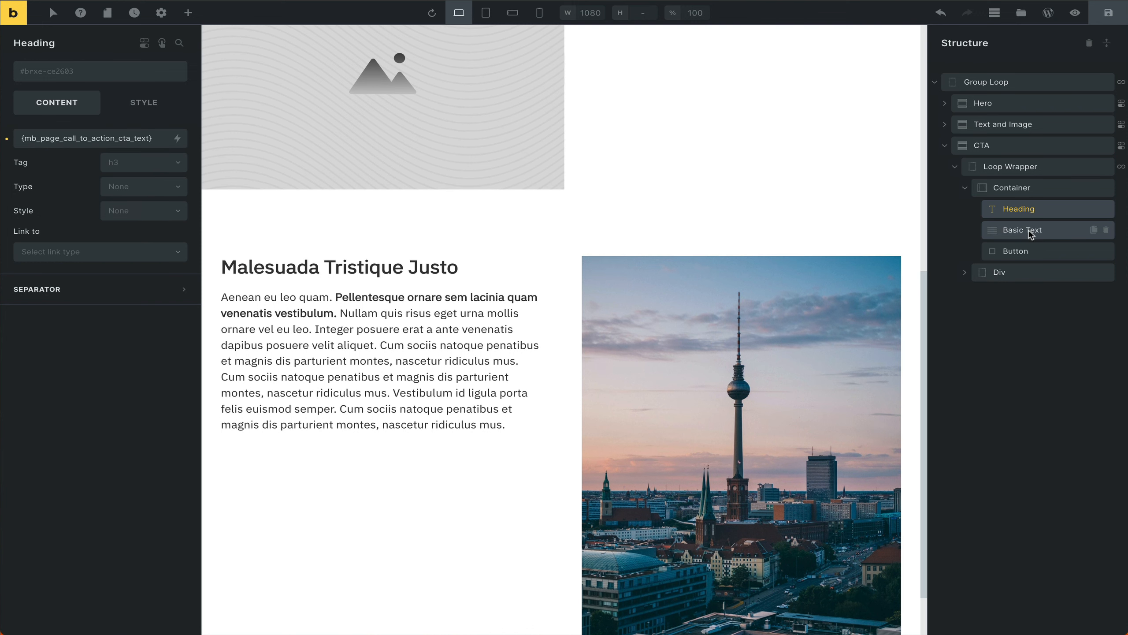
- Replace the CTA basic text's placeholder with the dynamic data field CTA Text (Call to action), and save the template
click(1021, 230)
triple_click(146, 130)
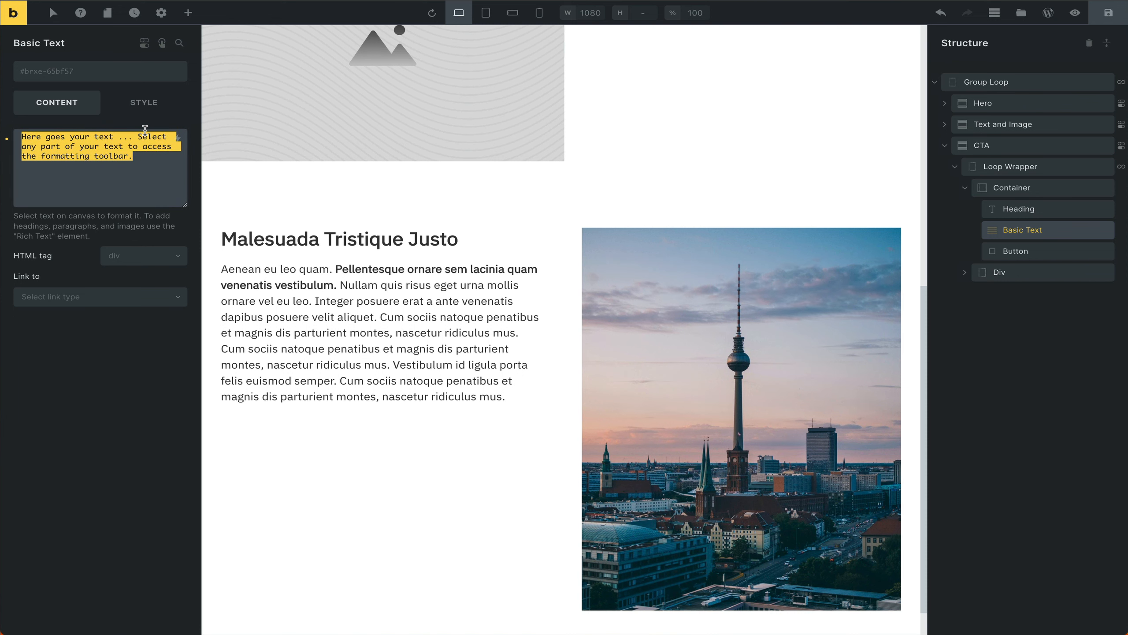
key(BackSpace)
click(177, 139)
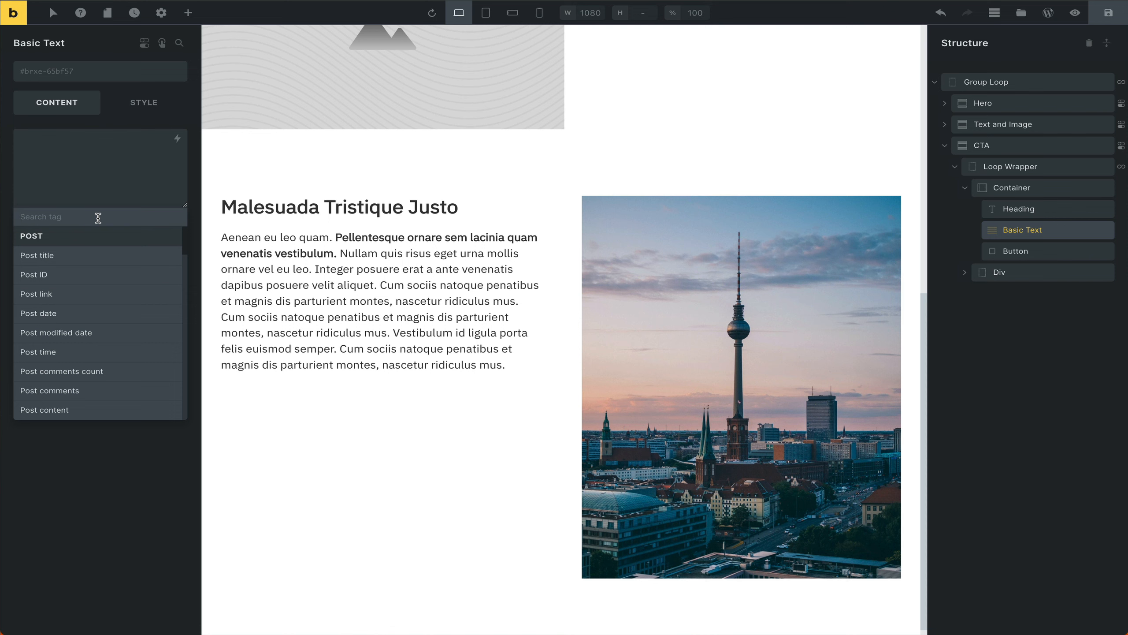
text(cta)
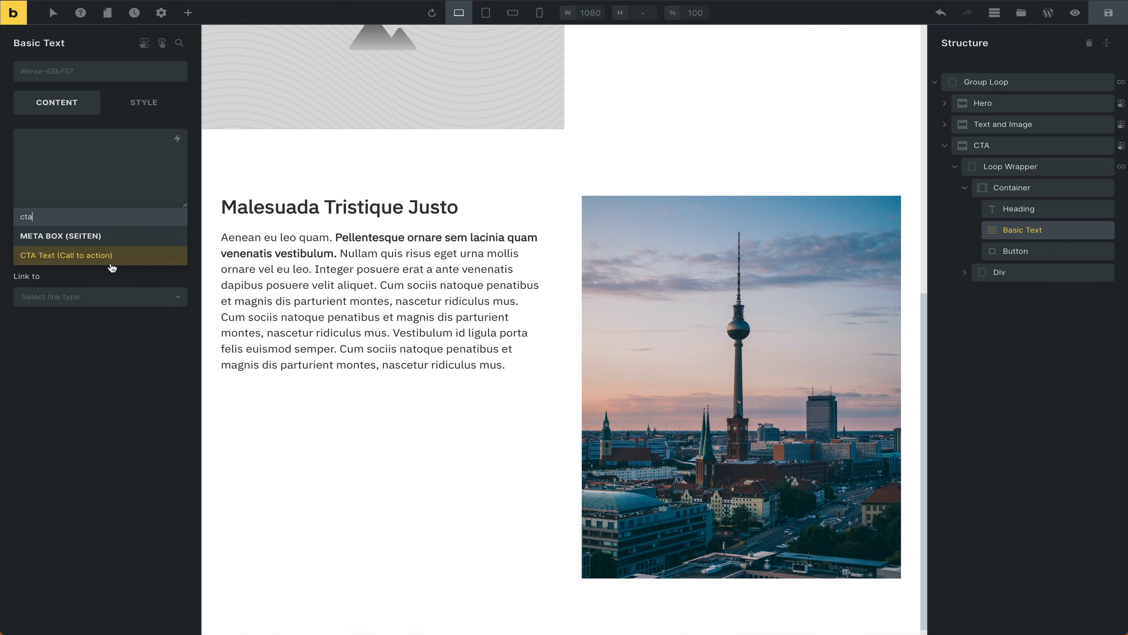
click(111, 263)
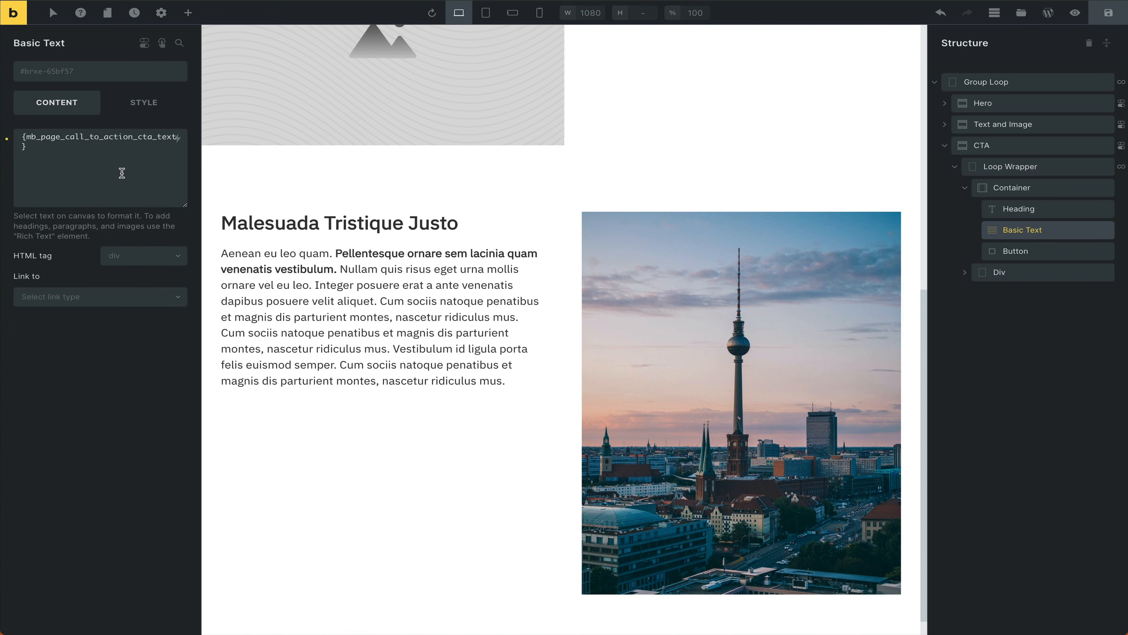
click(1109, 12)
- Replace the CTA button's label with the dynamic data field Button Text (Call to action)
click(1024, 252)
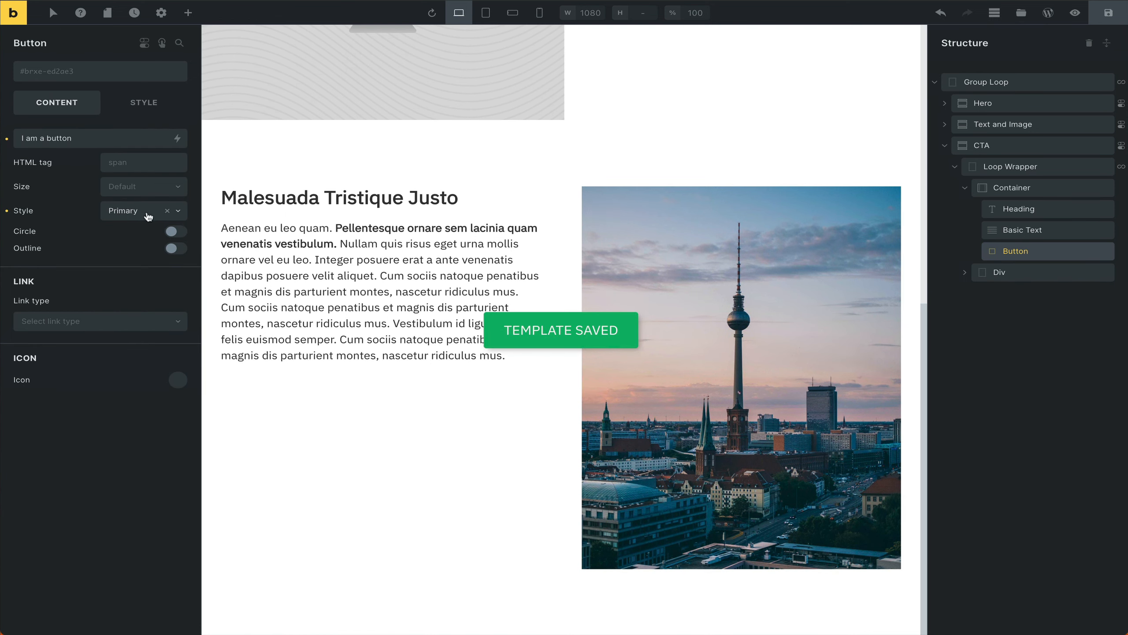
triple_click(96, 139)
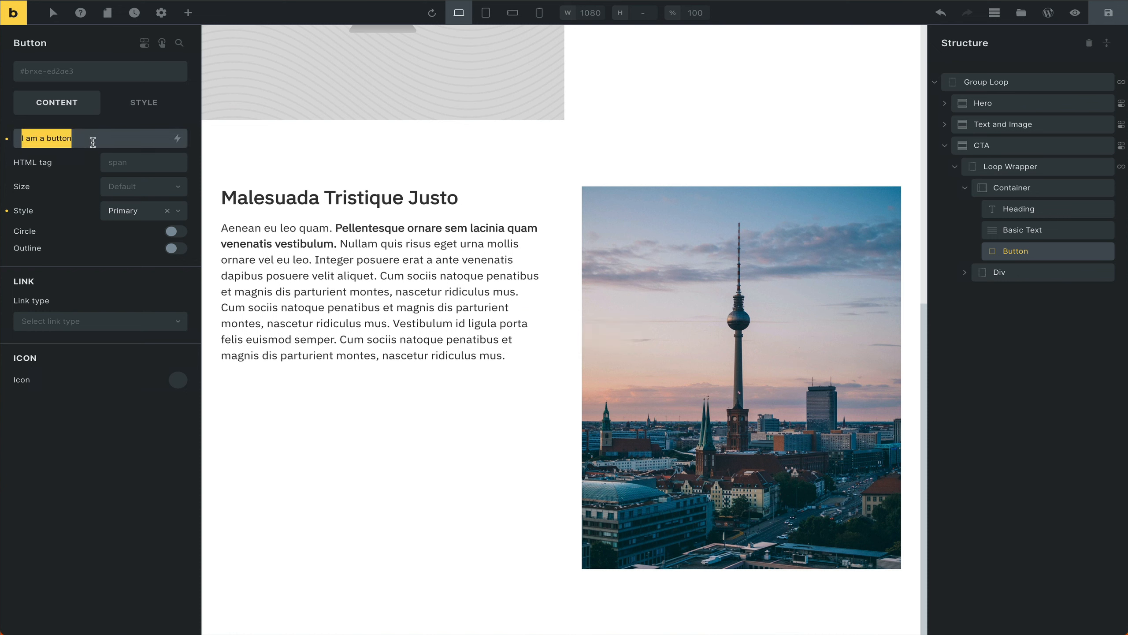
click(183, 139)
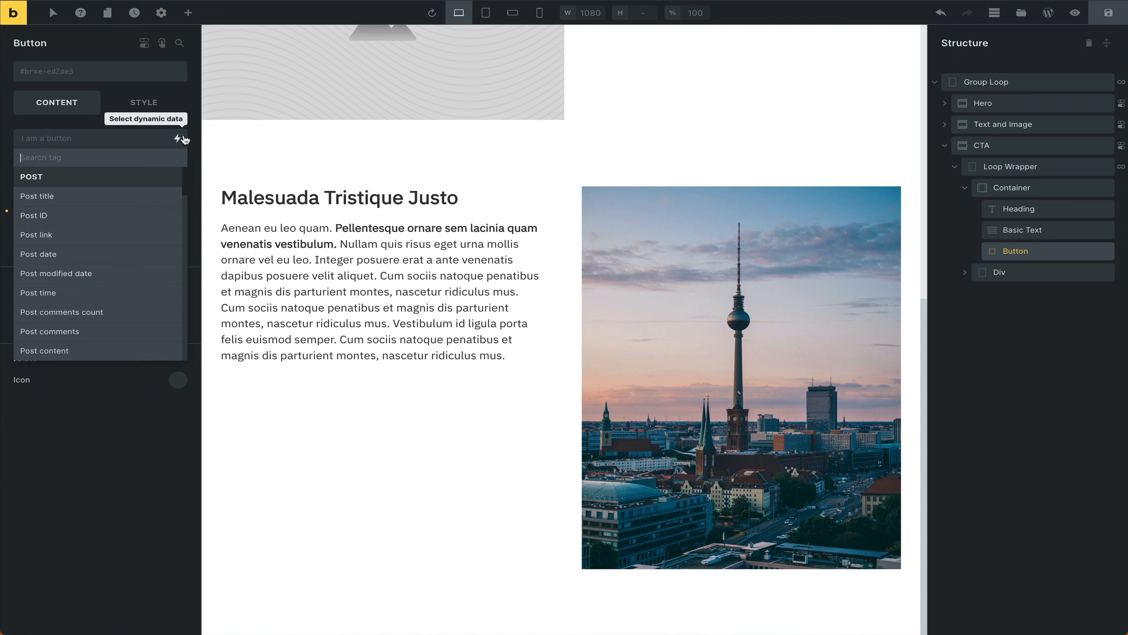
text(but)
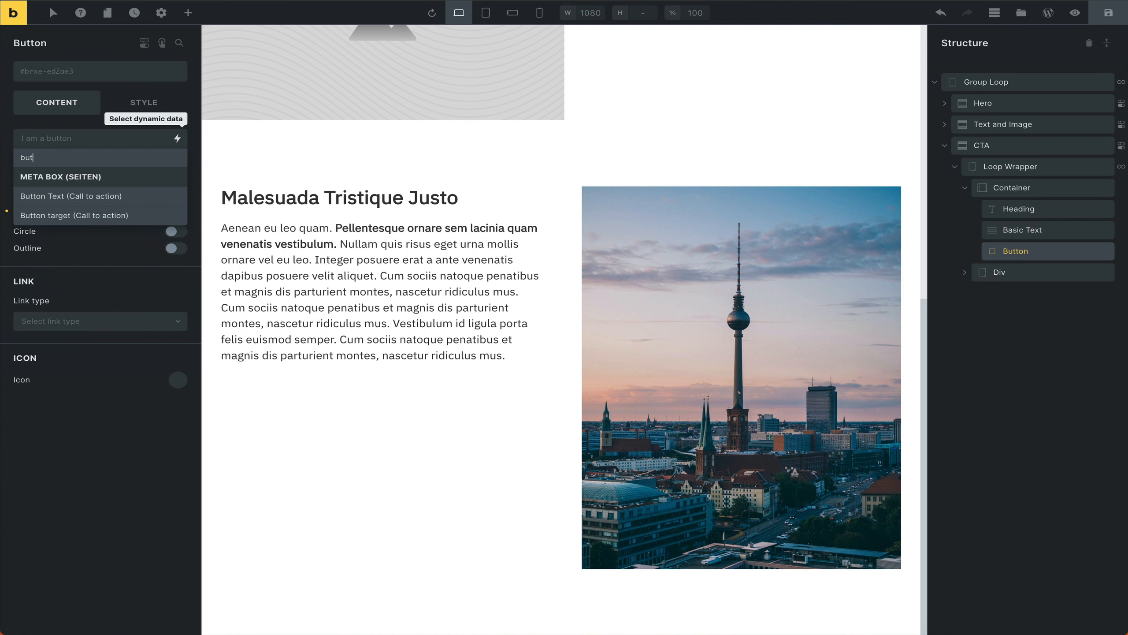
click(47, 204)
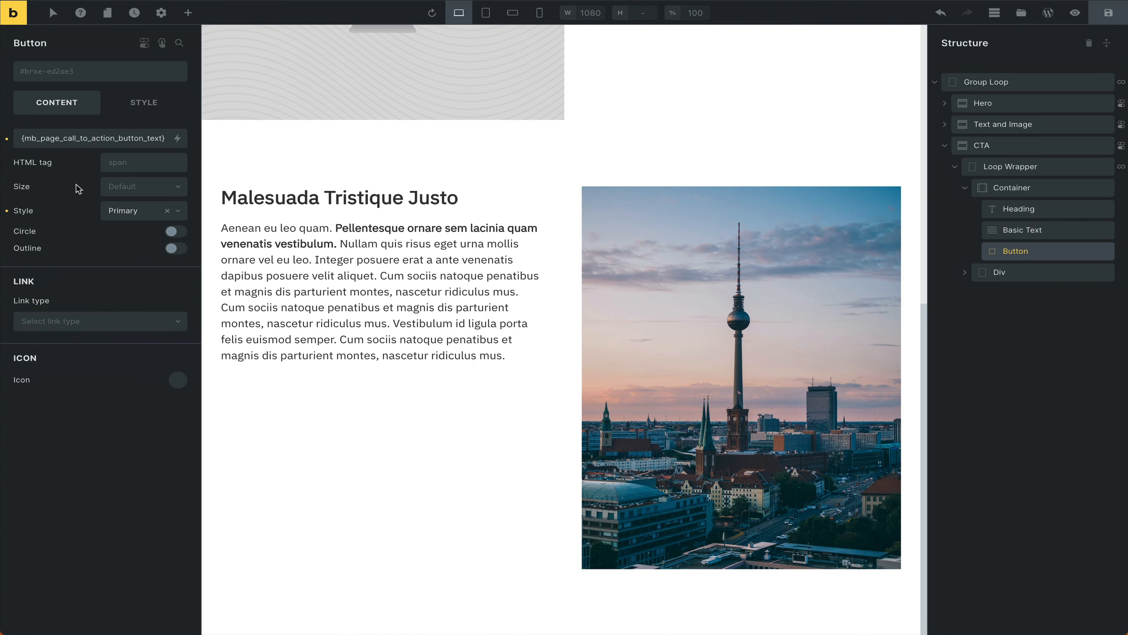
- Link the CTA button to an external URL using the dynamic data field Button target (Call to action), save the template, and check the front-end page
click(57, 326)
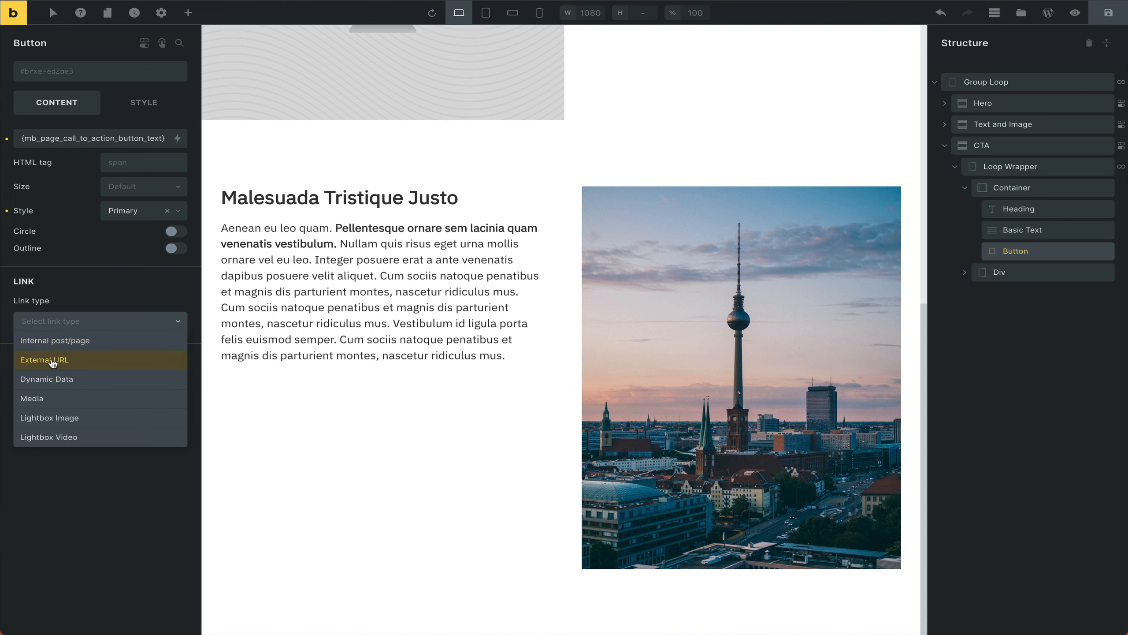
click(51, 361)
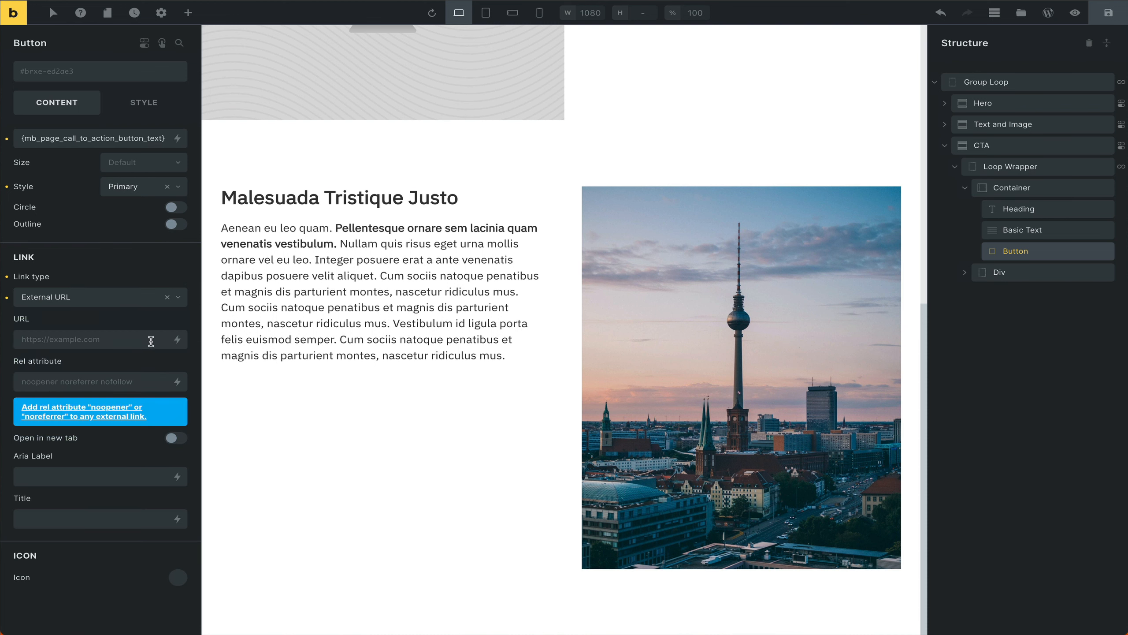
click(177, 340)
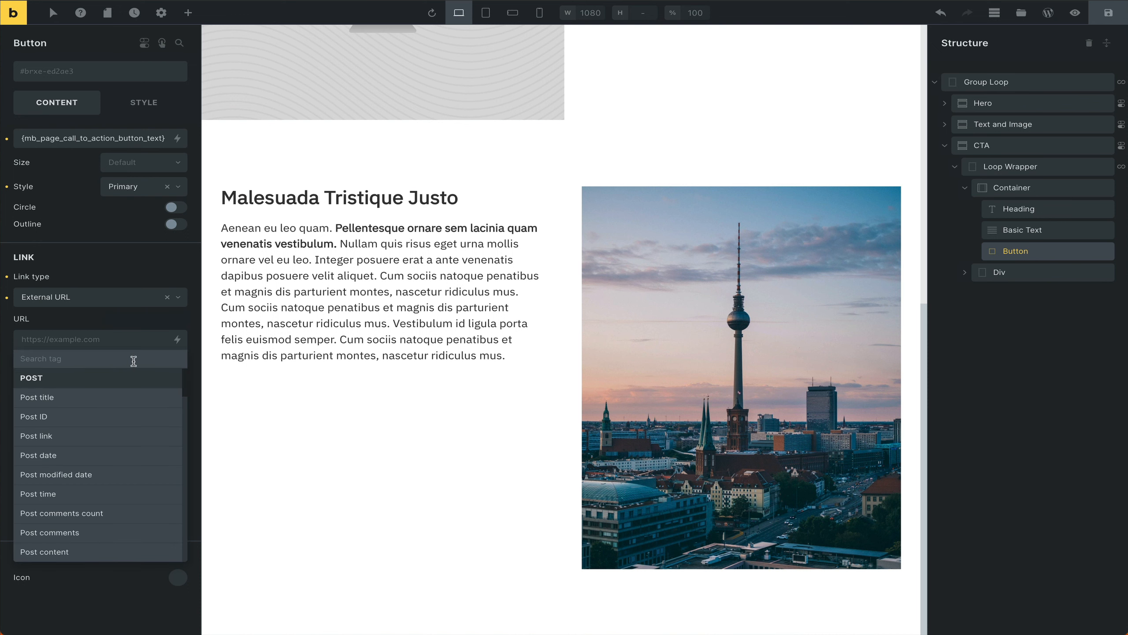
text(call)
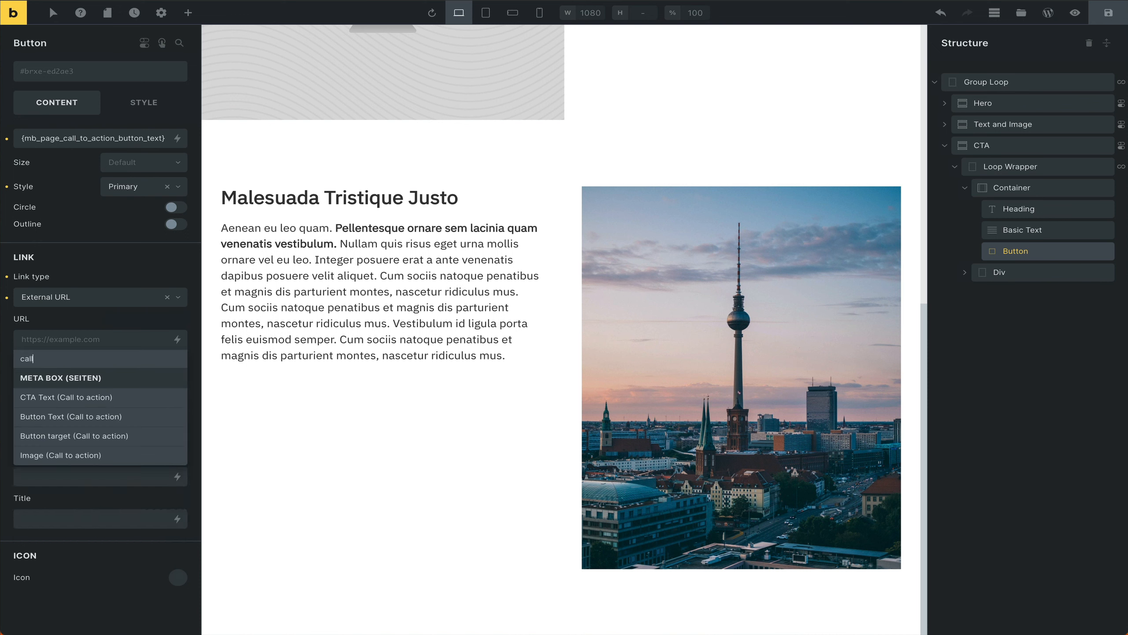
click(62, 440)
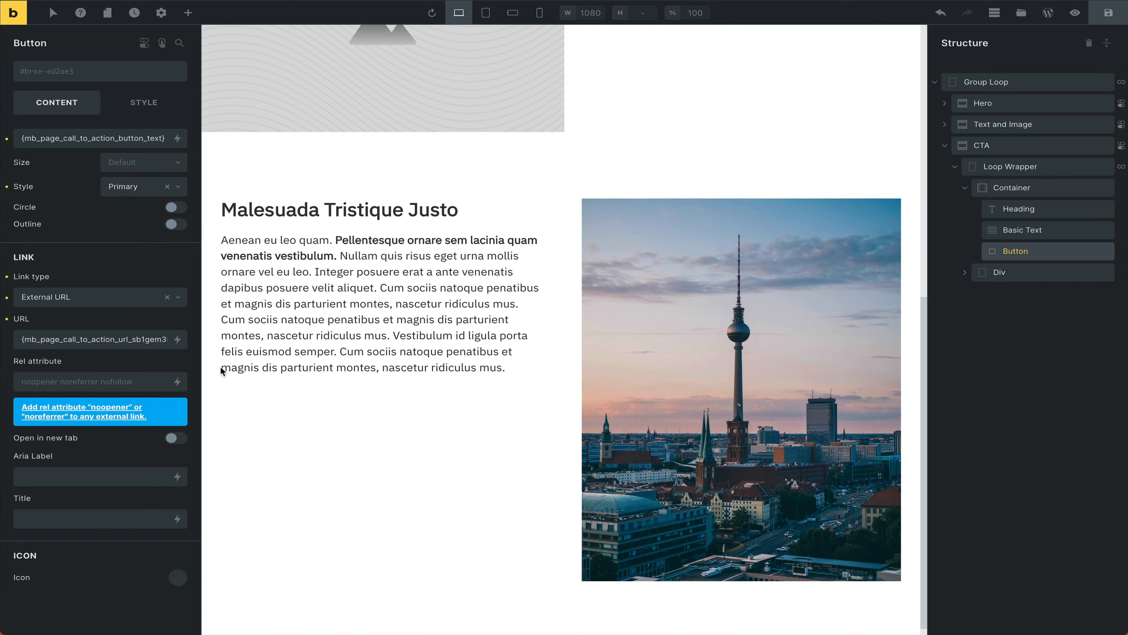
scroll(521, 349, up, 11)
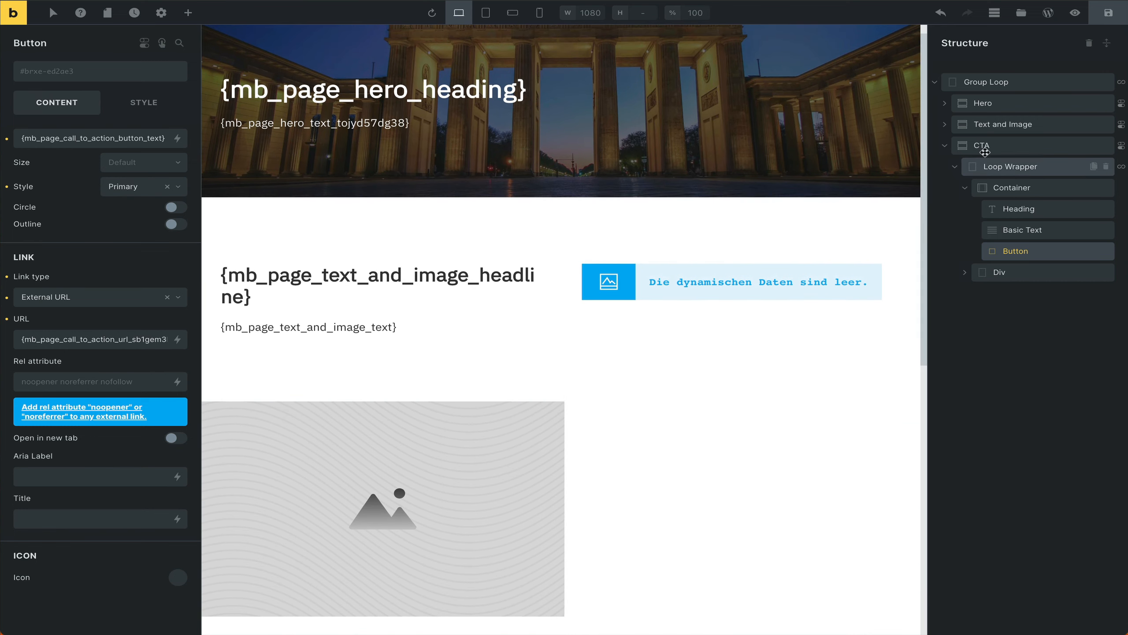
click(1108, 13)
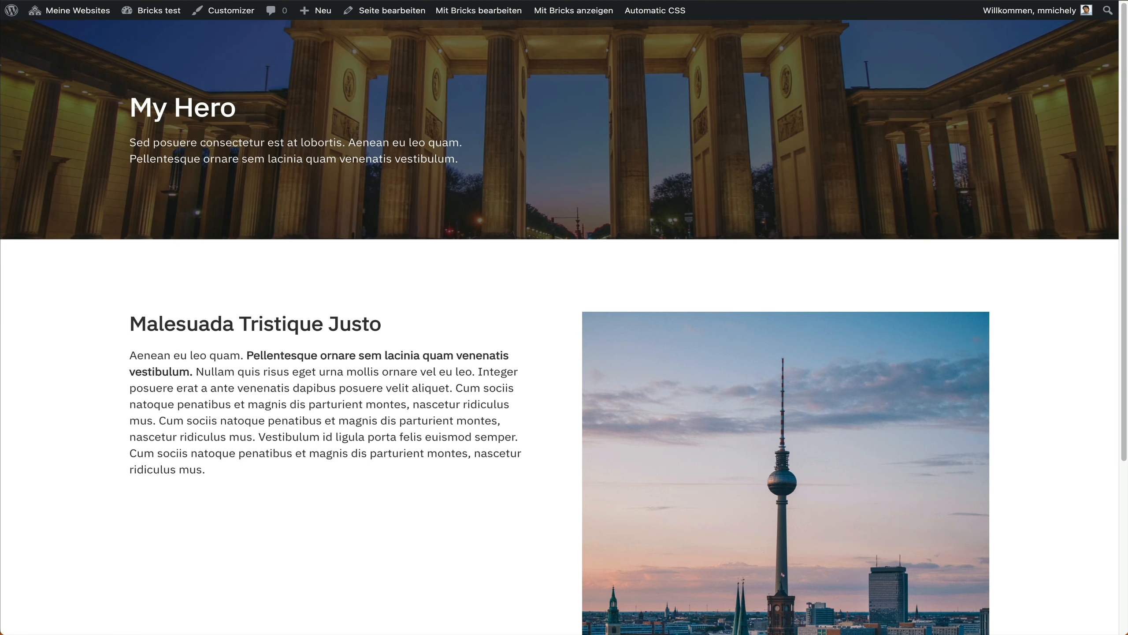
scroll(381, 425, down, 5)
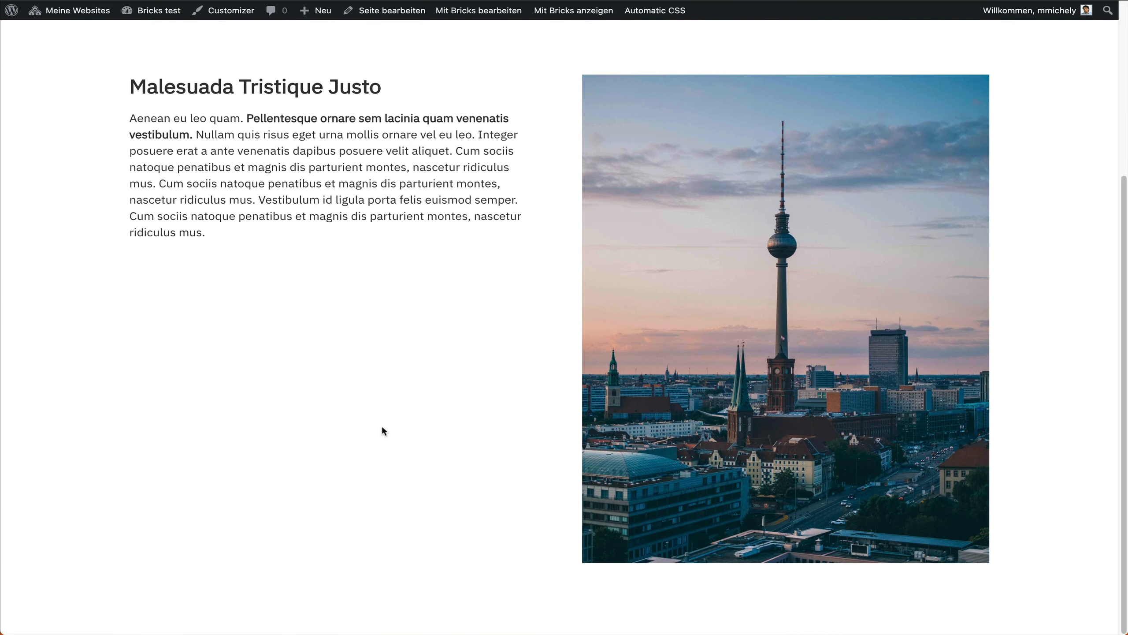
scroll(381, 425, up, 5)
scroll(382, 416, down, 5)
scroll(382, 416, up, 5)
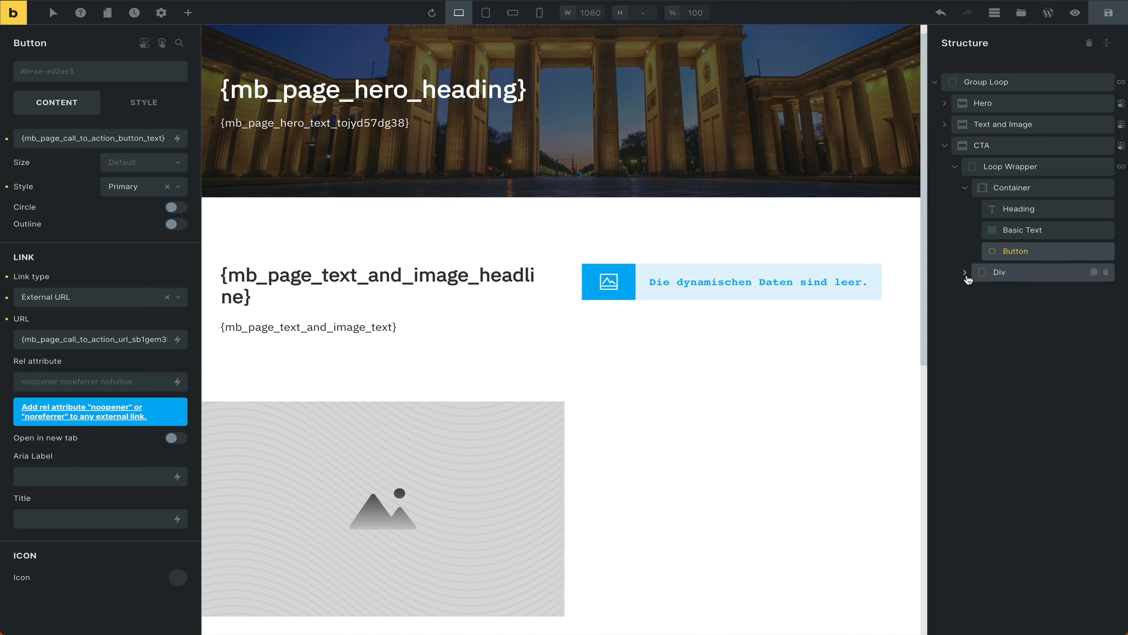
- Append the :value filter to the dynamic data tag in the CTA section's condition, save the template, and check the front-end page
click(964, 272)
click(965, 273)
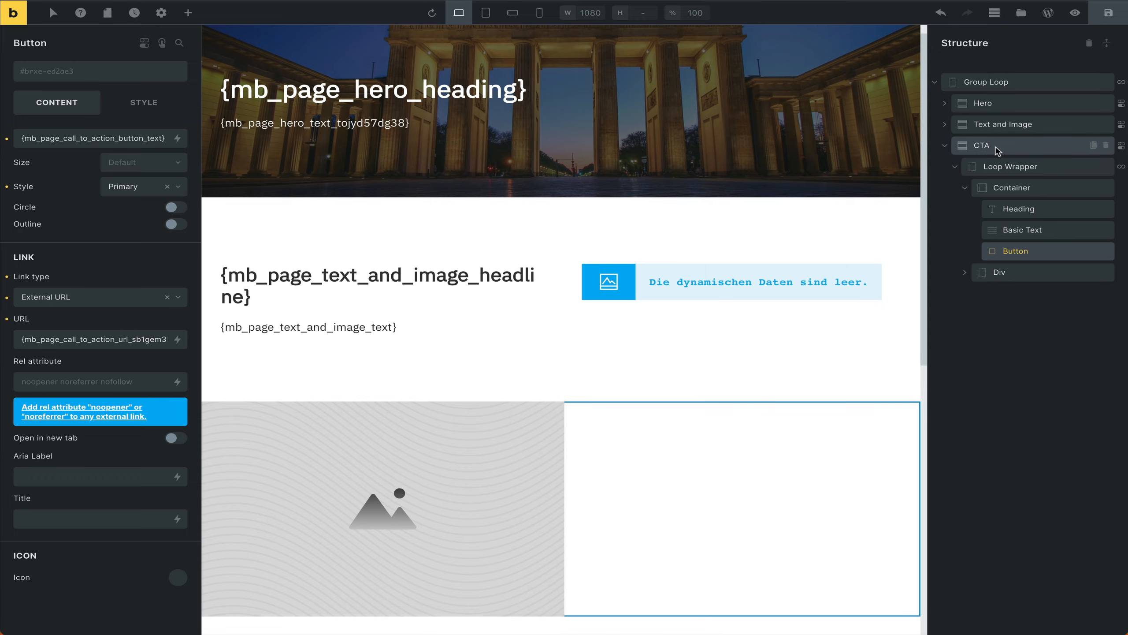
click(990, 146)
click(145, 43)
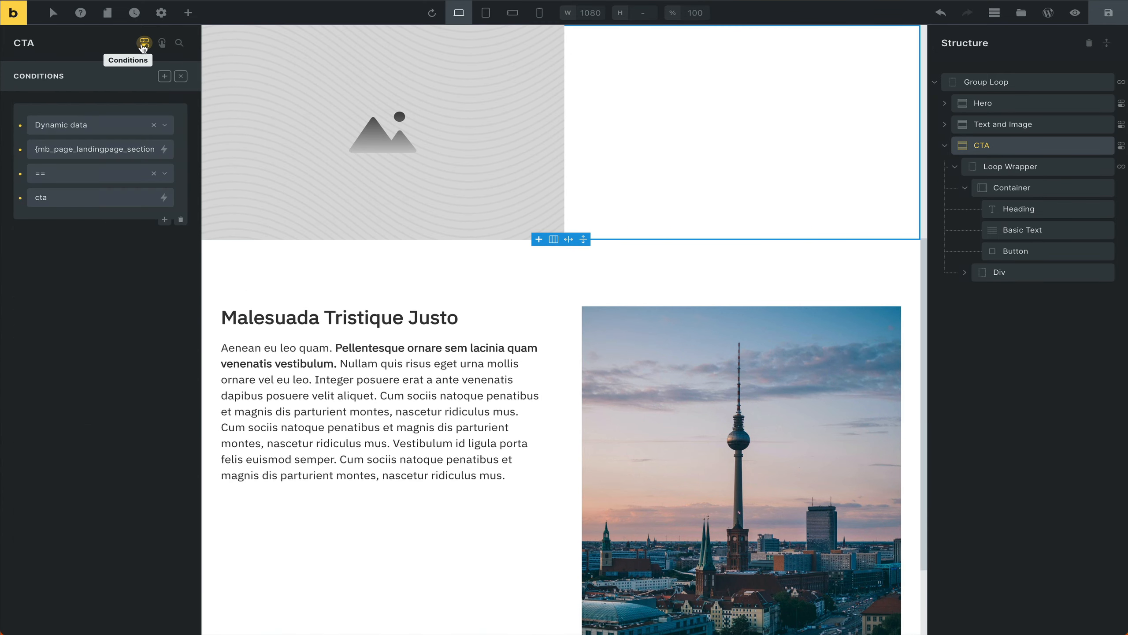
click(79, 149)
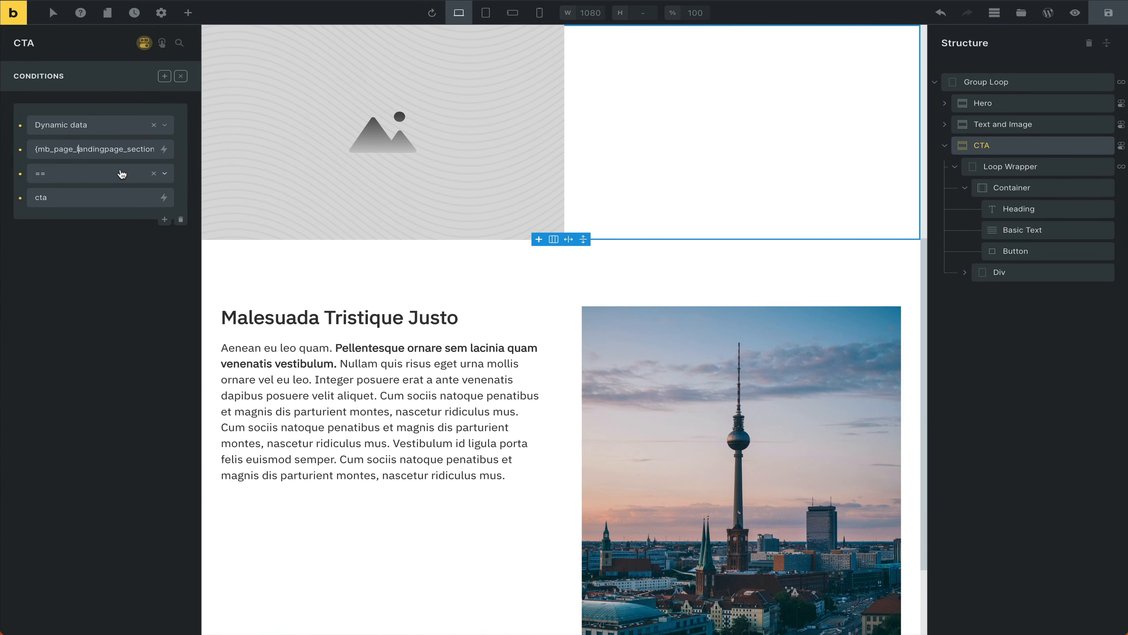
key(End)
key(Home)
key(End)
key(Home)
key(End)
text(:value)
click(1108, 12)
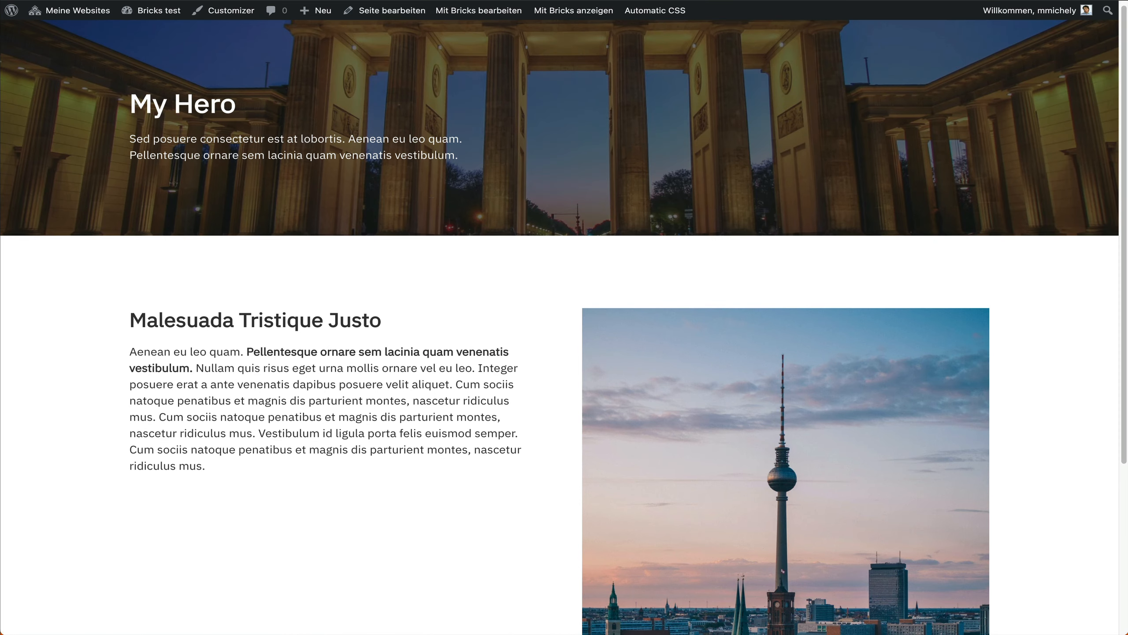
scroll(443, 429, down, 5)
scroll(444, 434, down, 4)
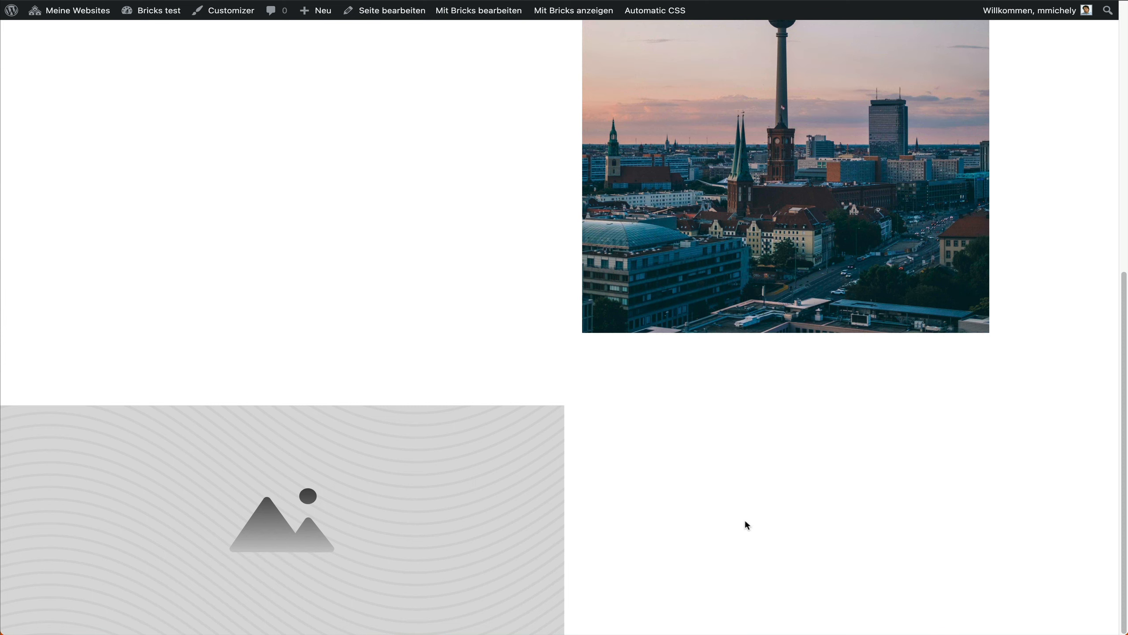
drag(643, 456, 466, 475)
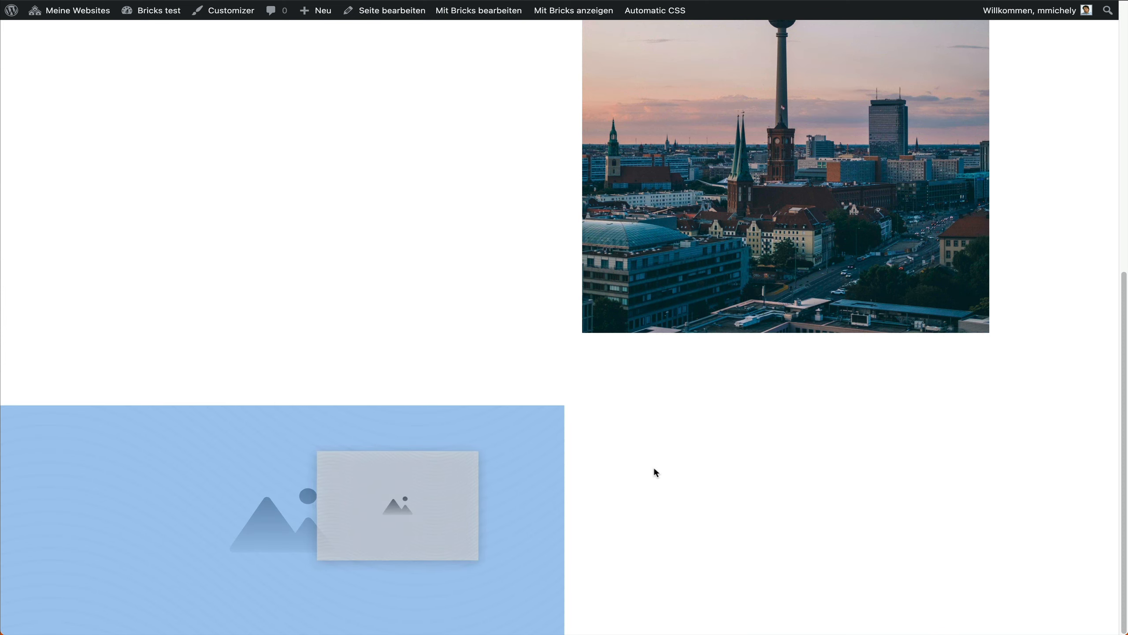
click(653, 465)
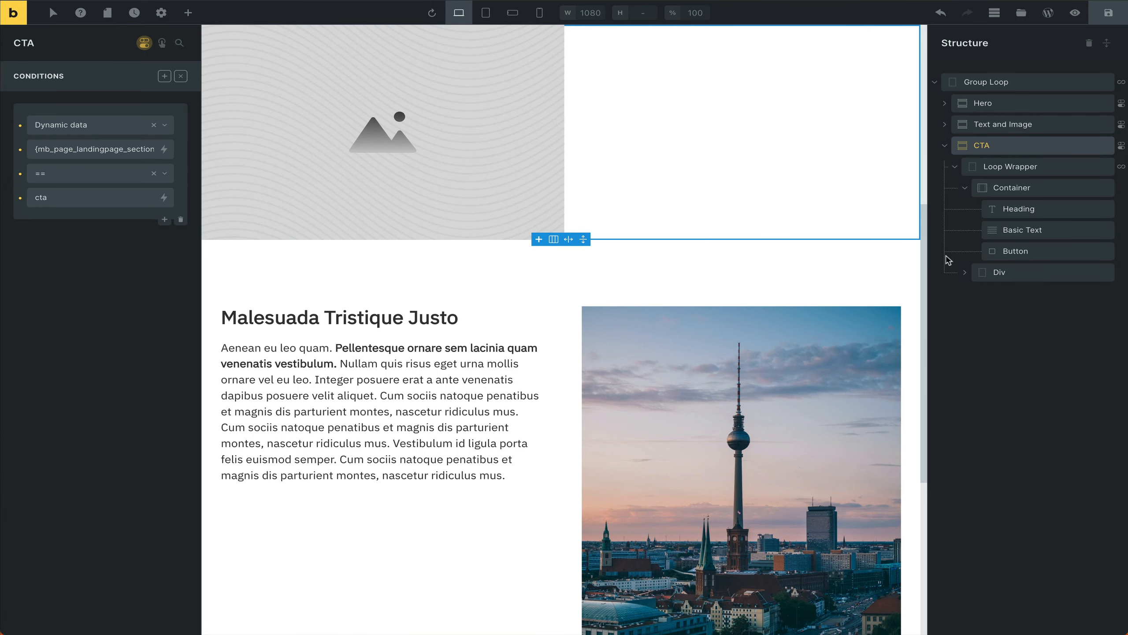
- Remove the placeholder picture from the CTA section's image and fill it with the dynamic data field Image (Call to action)
click(516, 150)
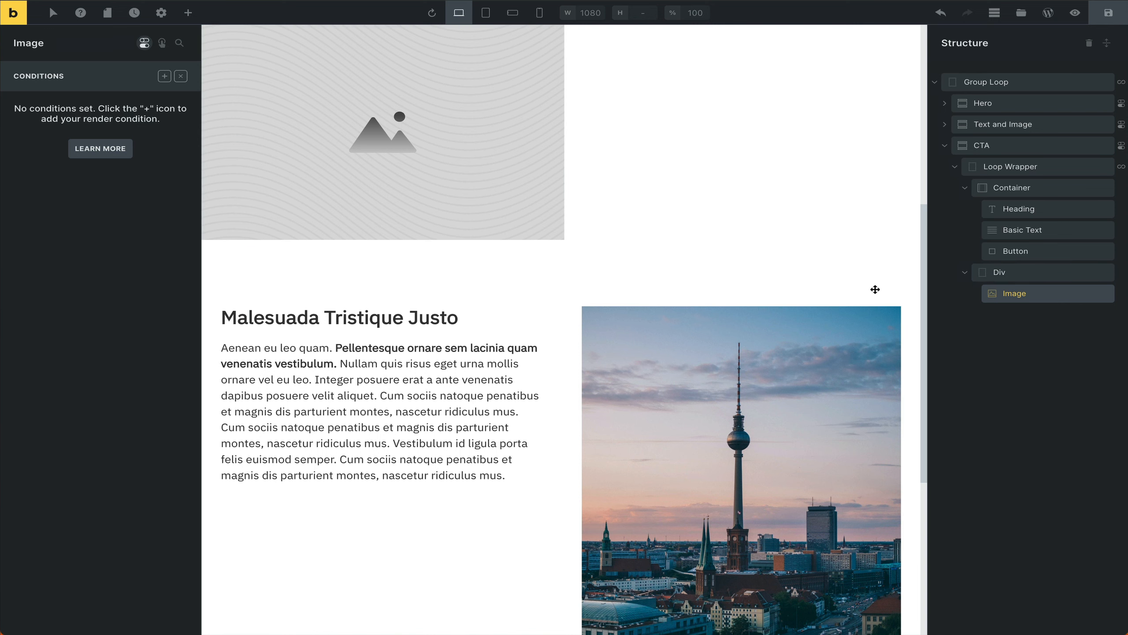
click(144, 43)
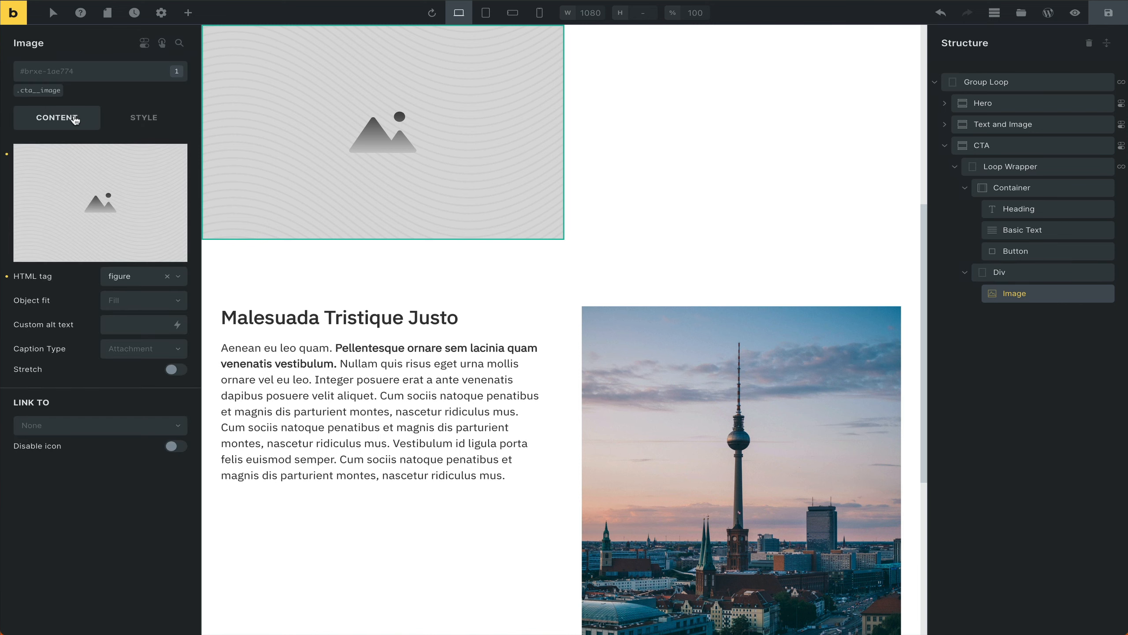
click(111, 223)
key(Escape)
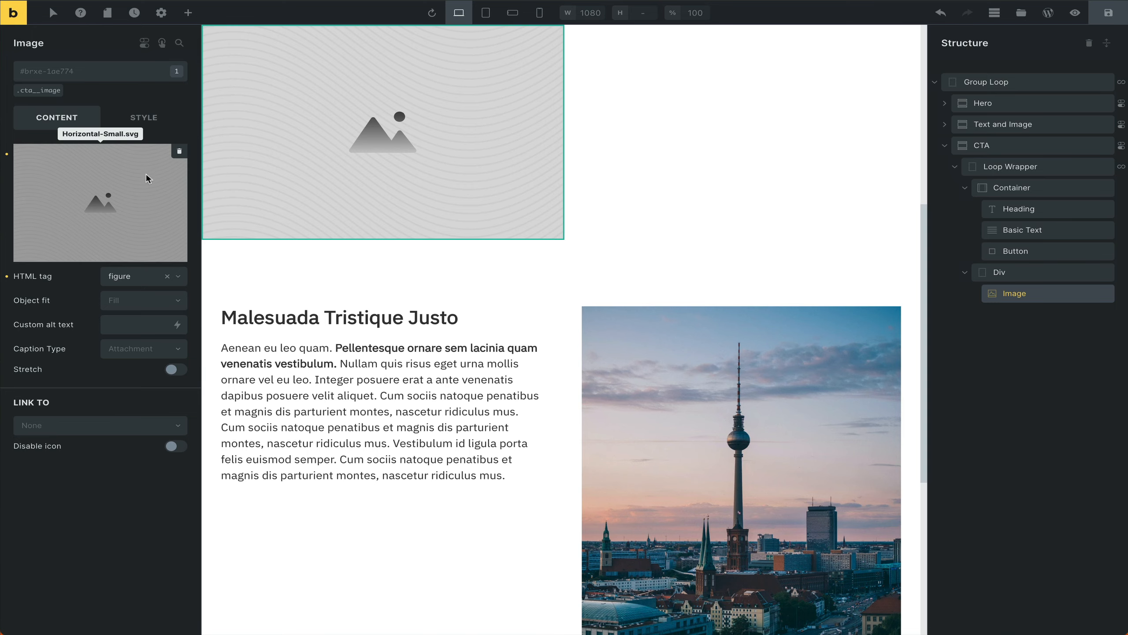
click(179, 151)
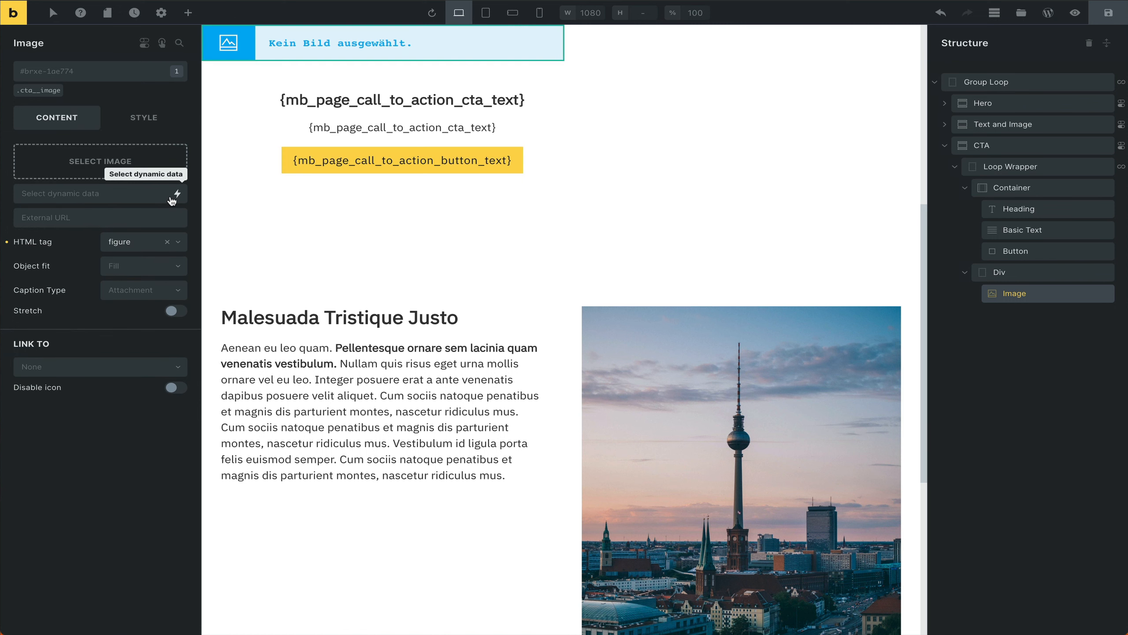
click(172, 199)
text(call)
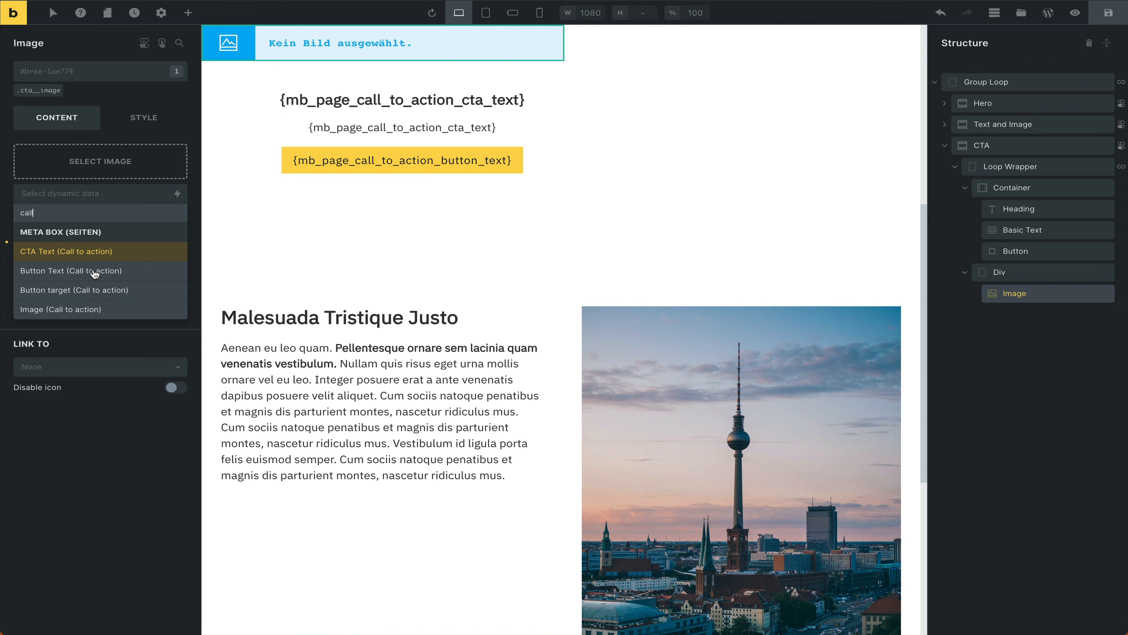
click(61, 311)
- Set the CTA image's size to Medium Large (768×0) and save the template
click(103, 185)
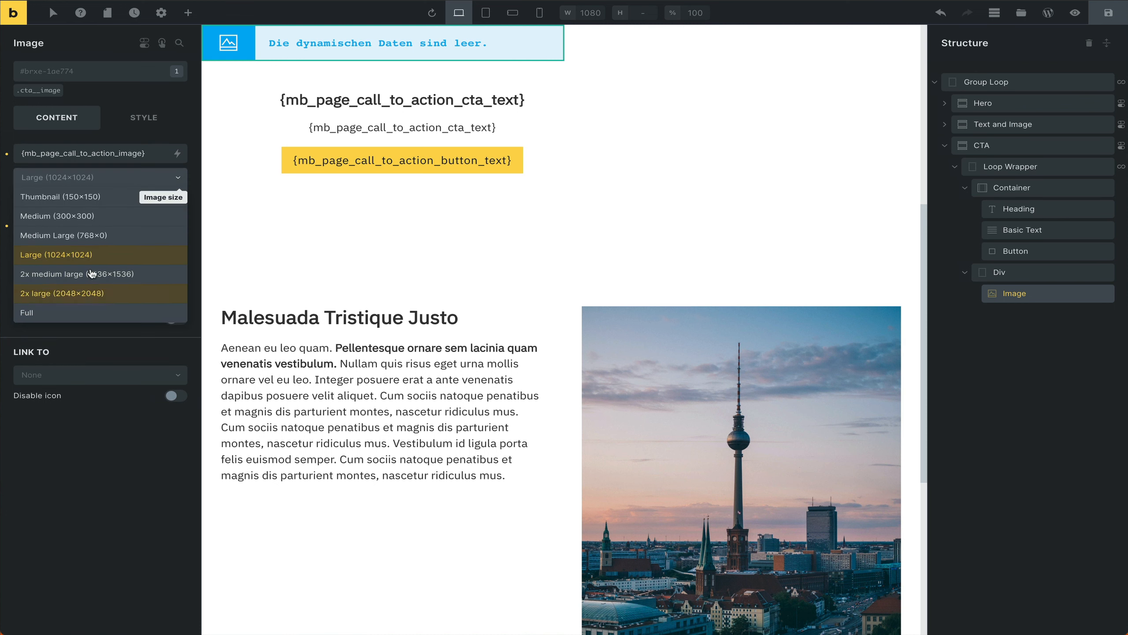
click(102, 232)
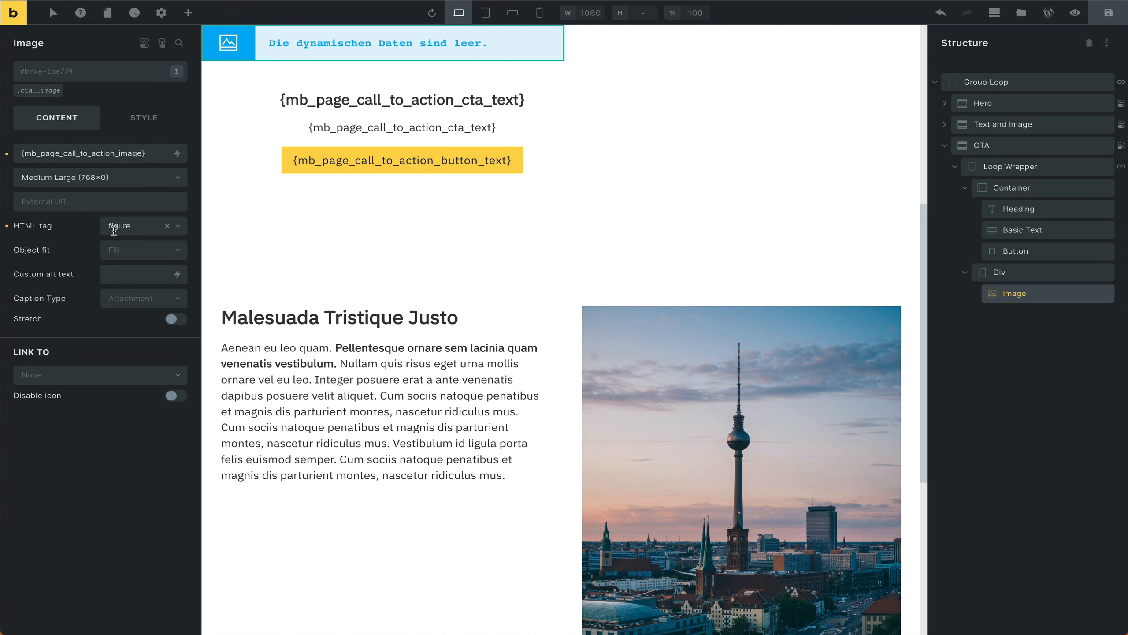
scroll(689, 448, down, 8)
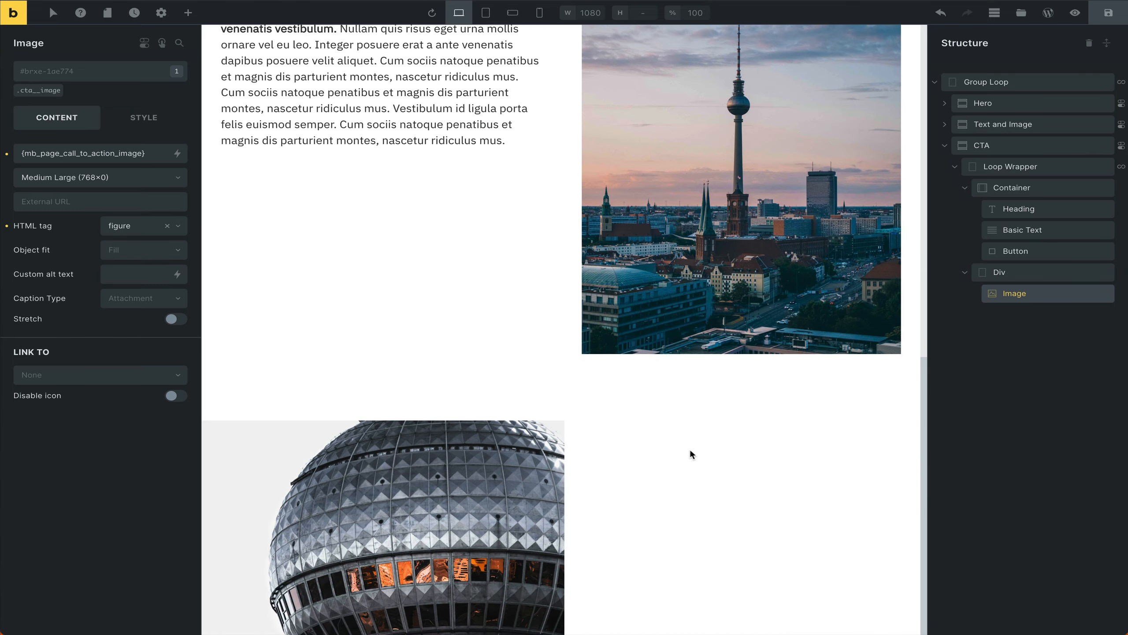
scroll(578, 477, up, 9)
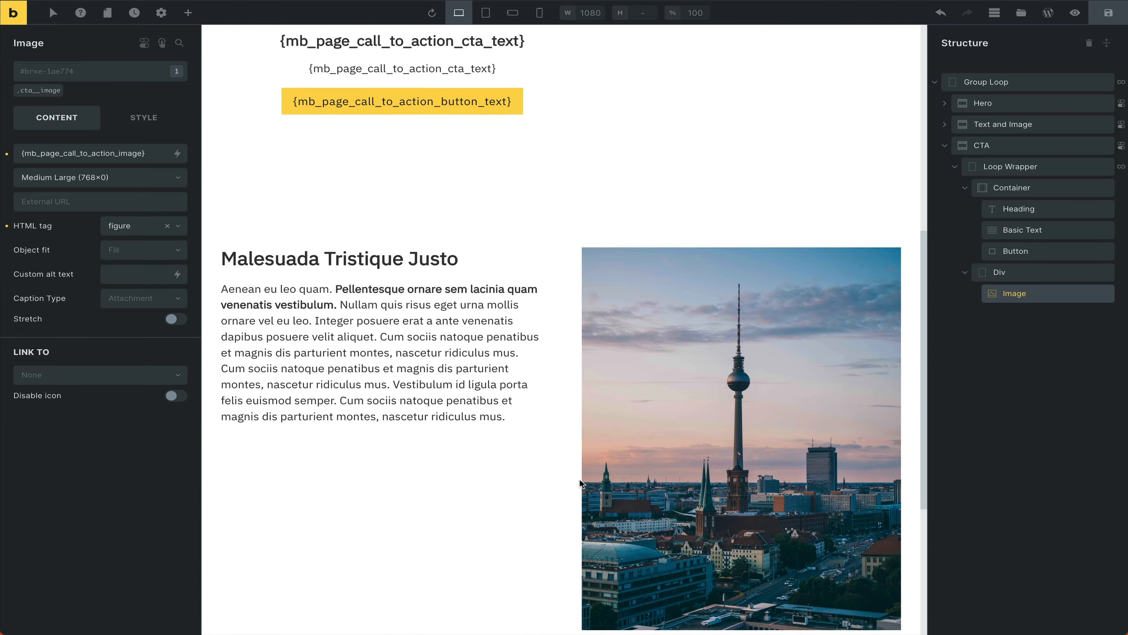
scroll(578, 476, down, 9)
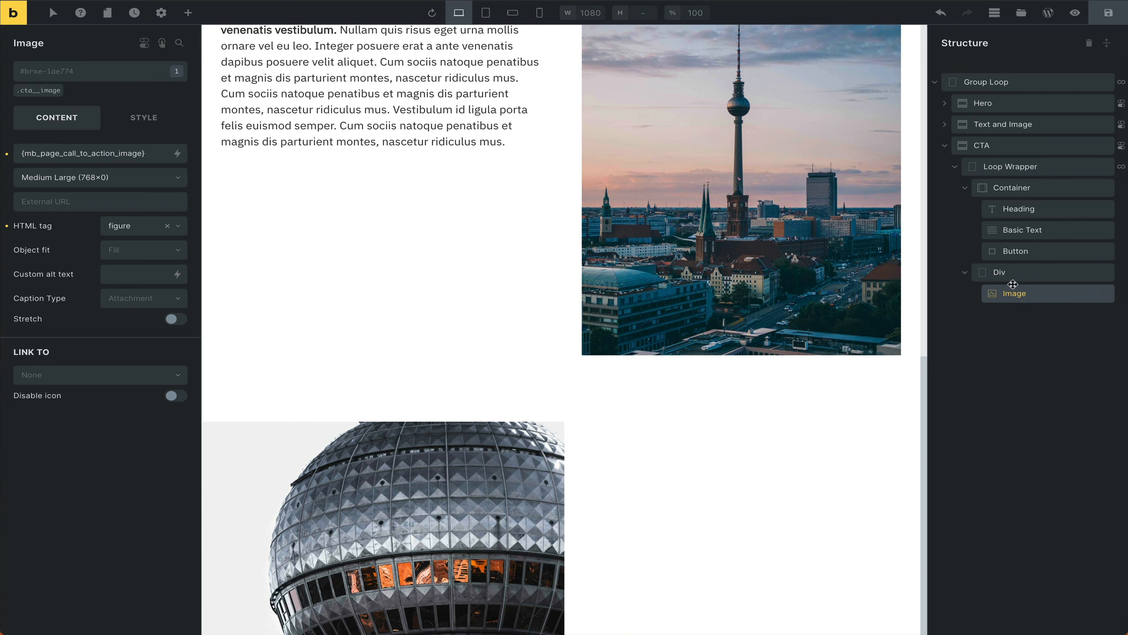
click(1106, 23)
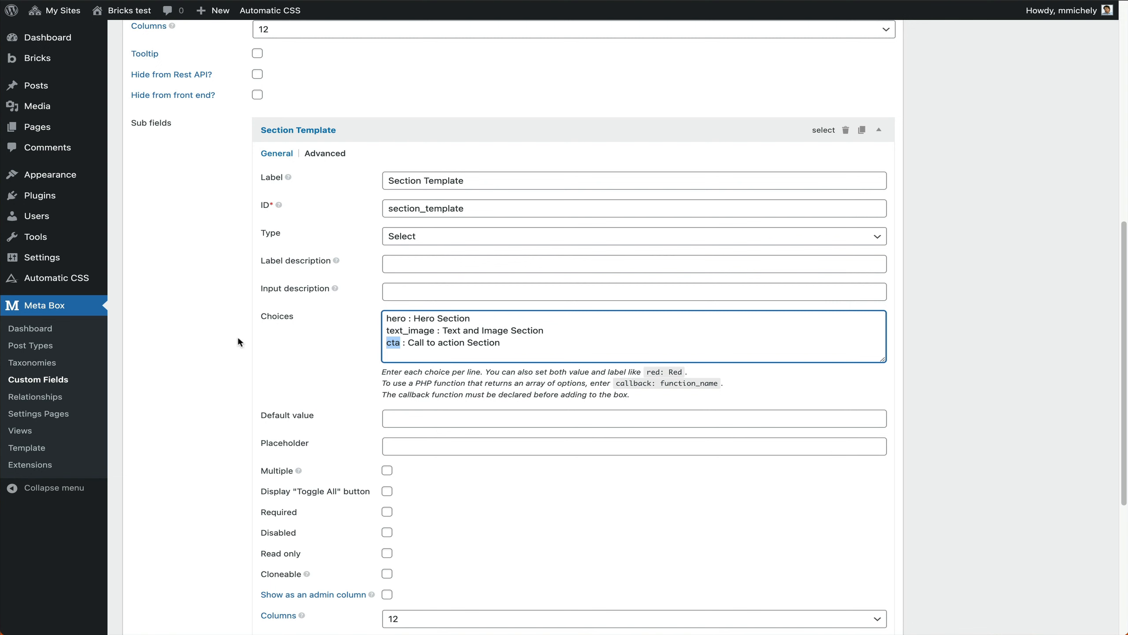
- In the Meta Box field group, relabel the Call to action group's CTA Text sub field as Headline
click(281, 132)
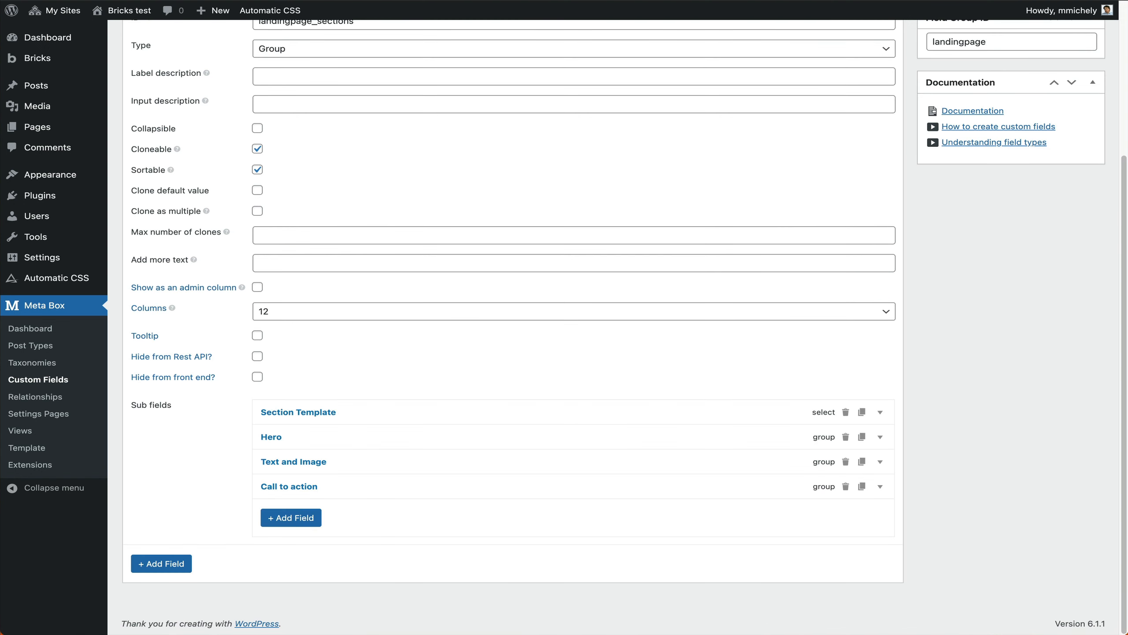
click(293, 489)
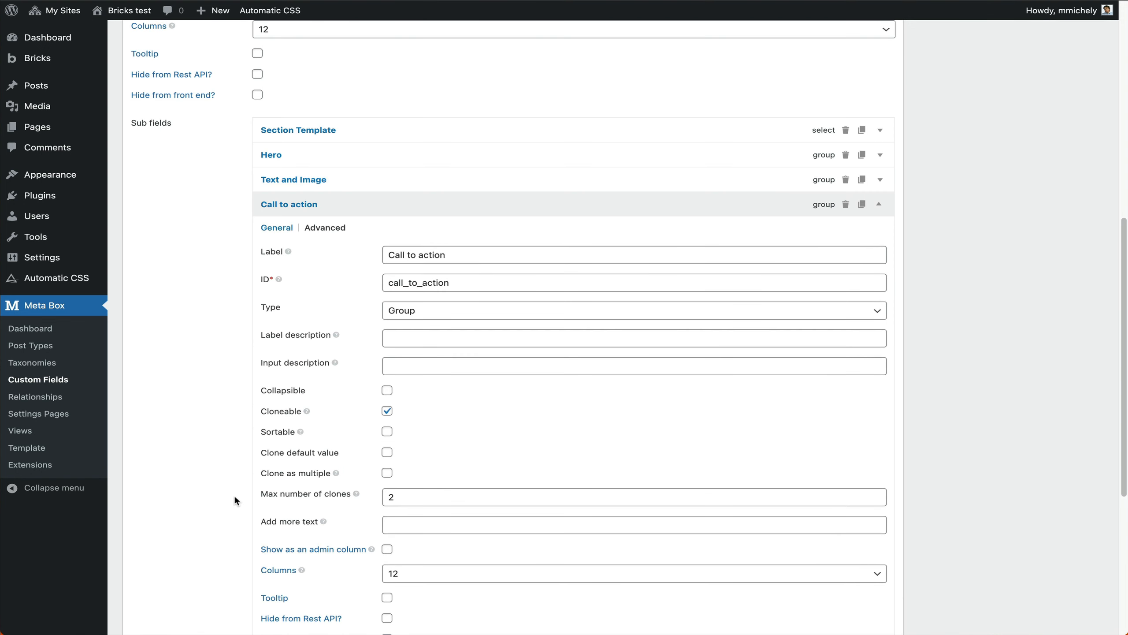
scroll(235, 495, down, 5)
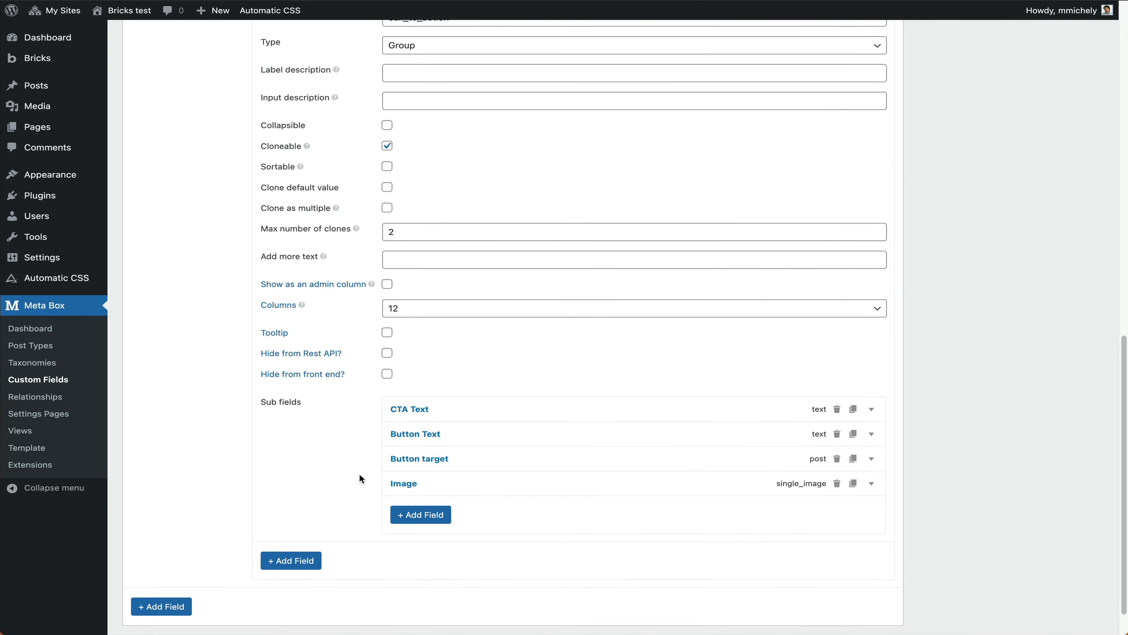
click(426, 413)
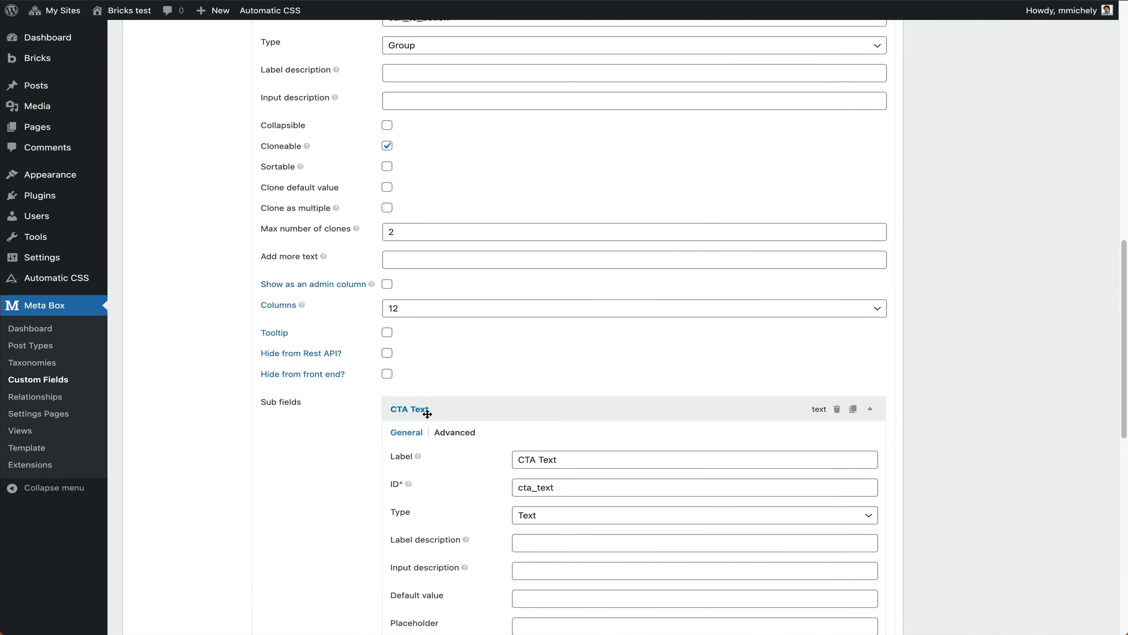
double_click(543, 458)
key(ctrl+a)
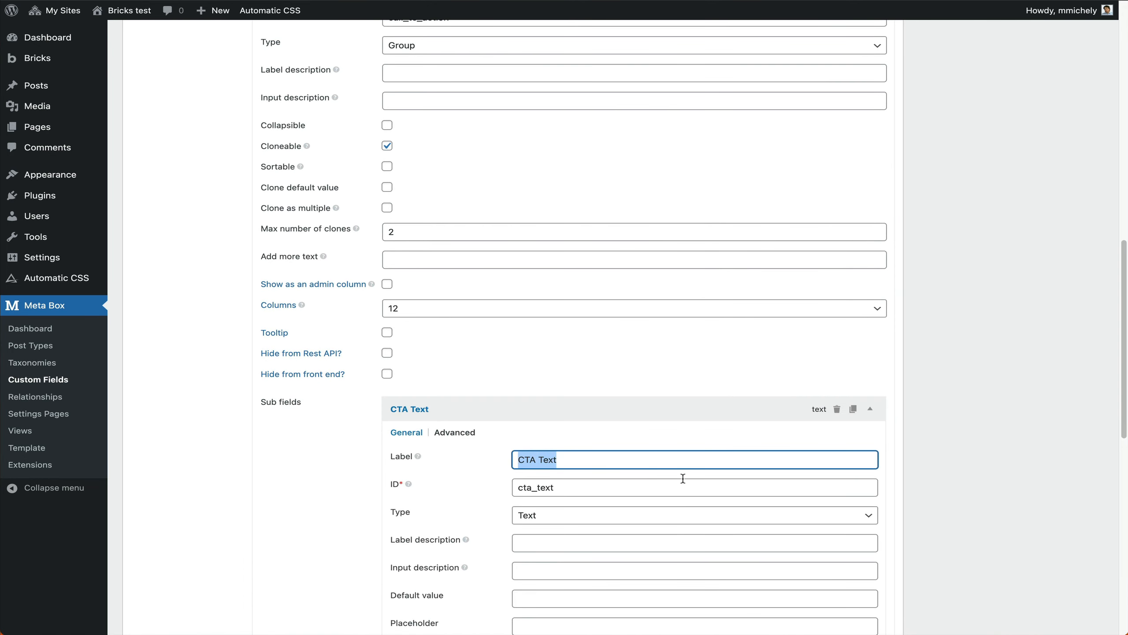
text(Headline)
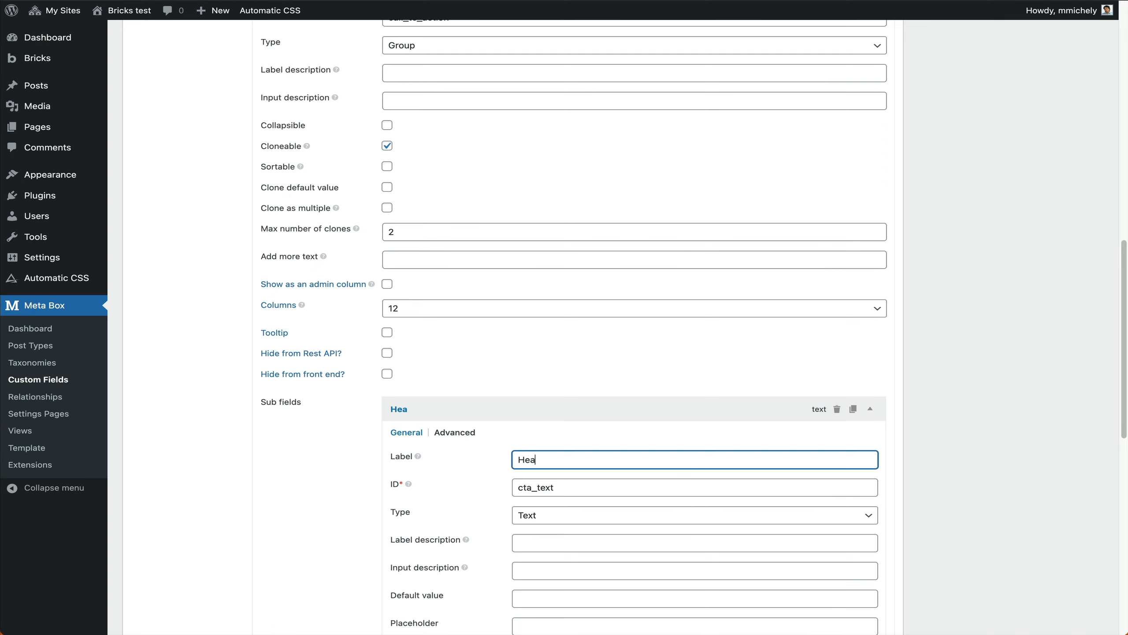
click(402, 402)
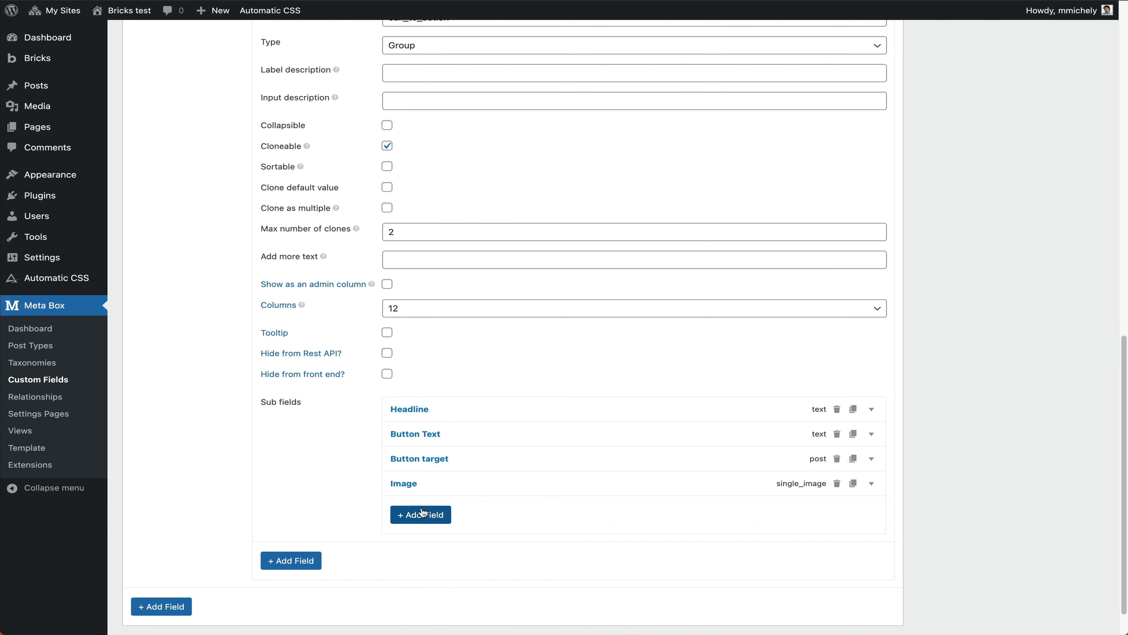
- Add a Textarea sub field to the Call to action group and place it directly below the Headline sub field
click(421, 514)
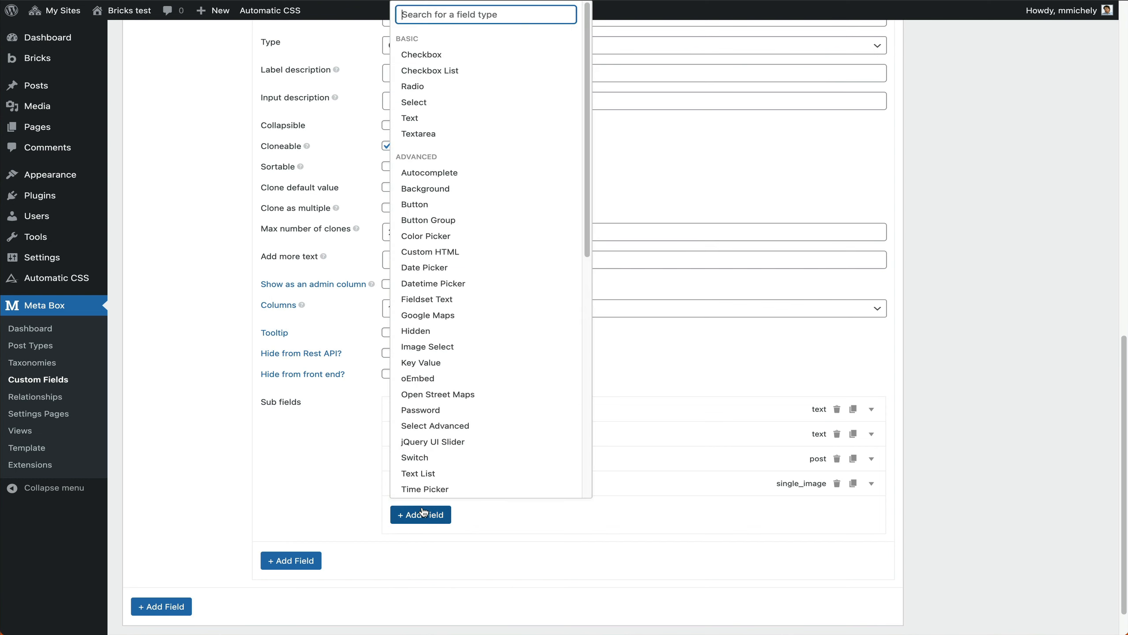
click(449, 139)
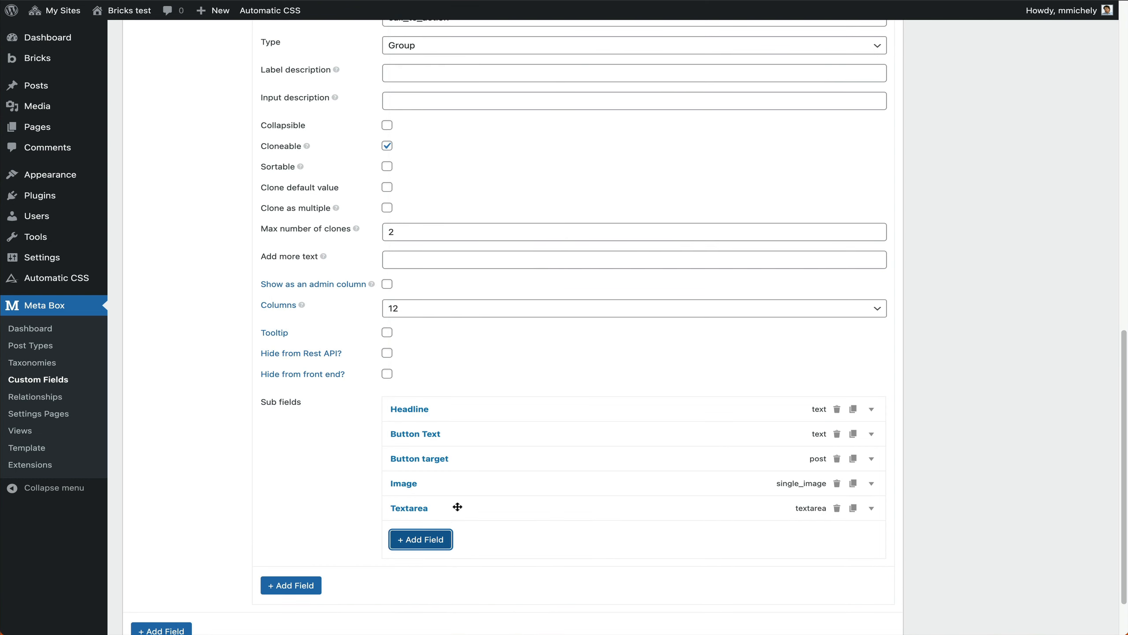
drag(422, 497, 424, 430)
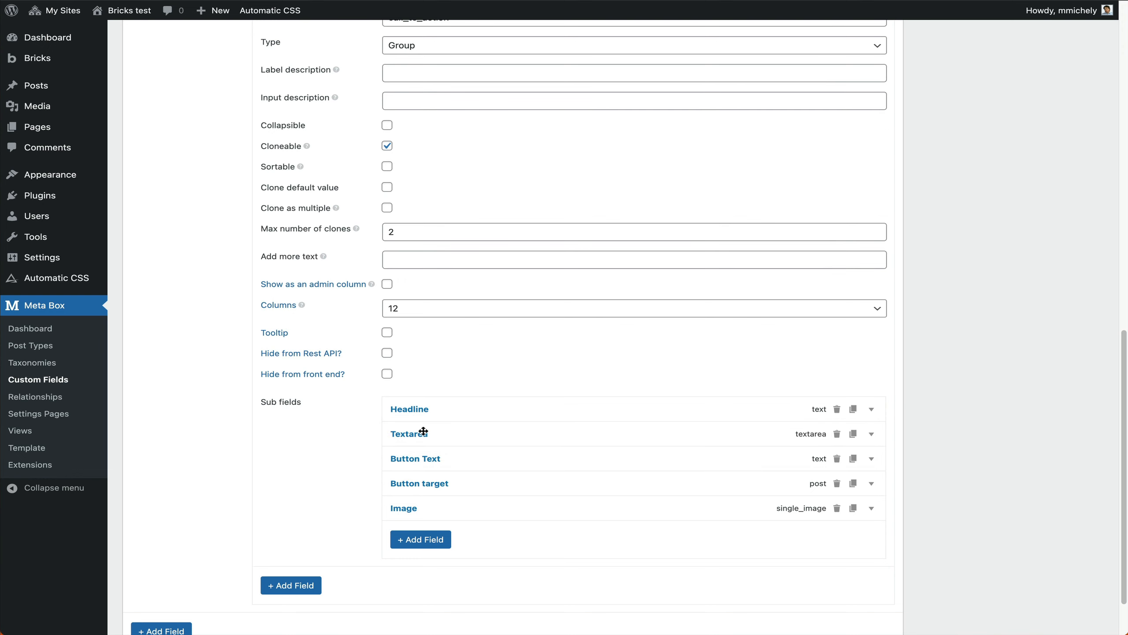
- Label the new textarea sub field "Call to action text" and save the field group
click(417, 434)
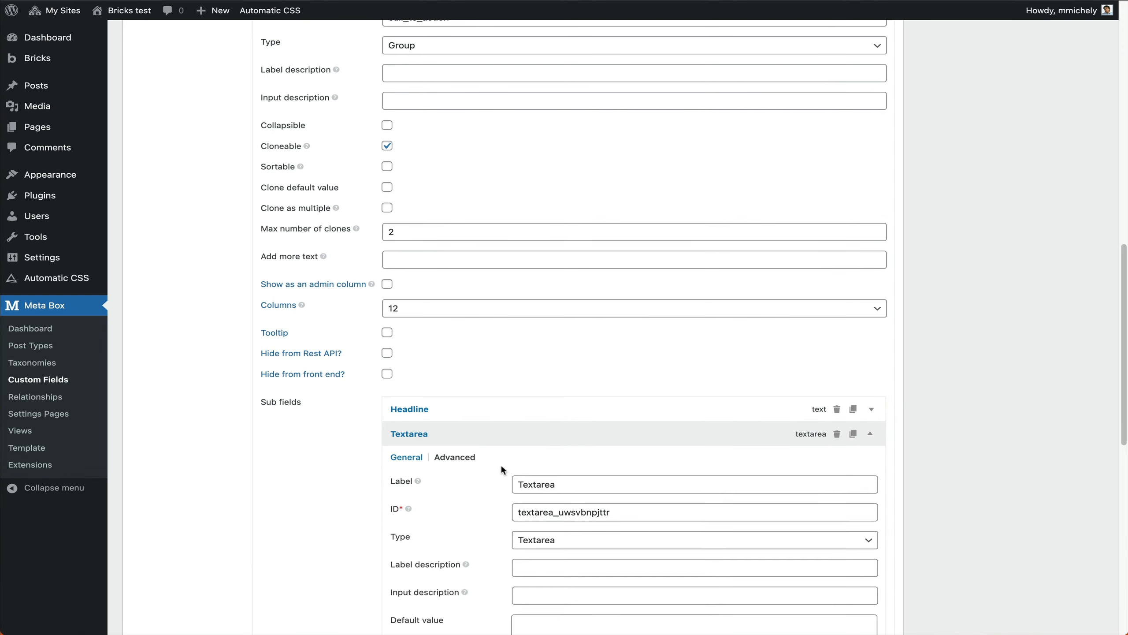
double_click(524, 482)
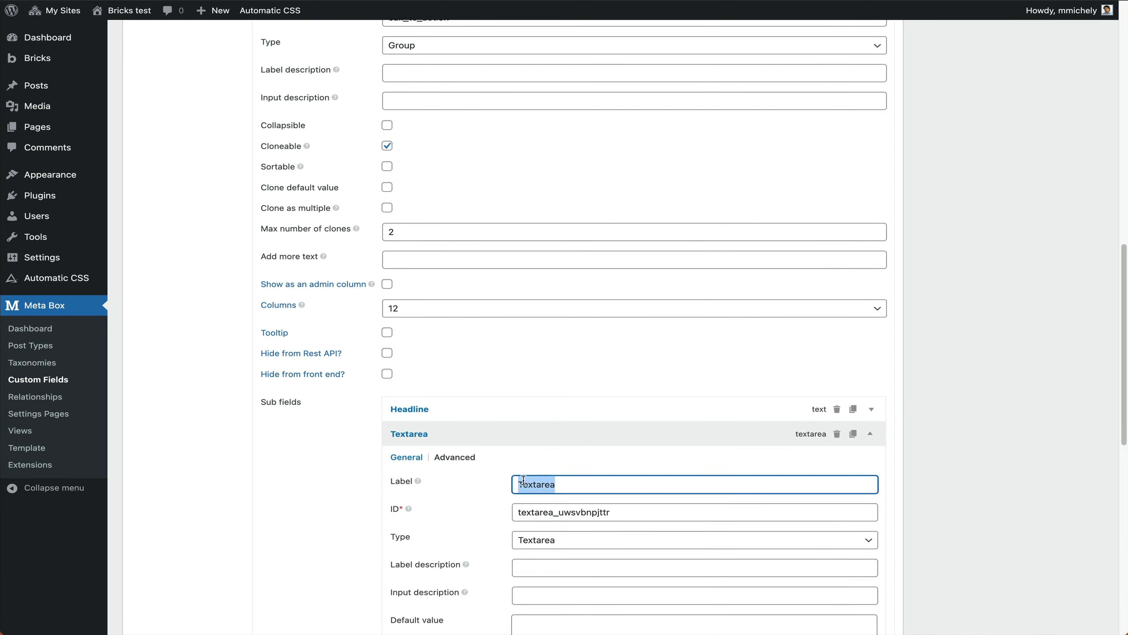
text(Call to )
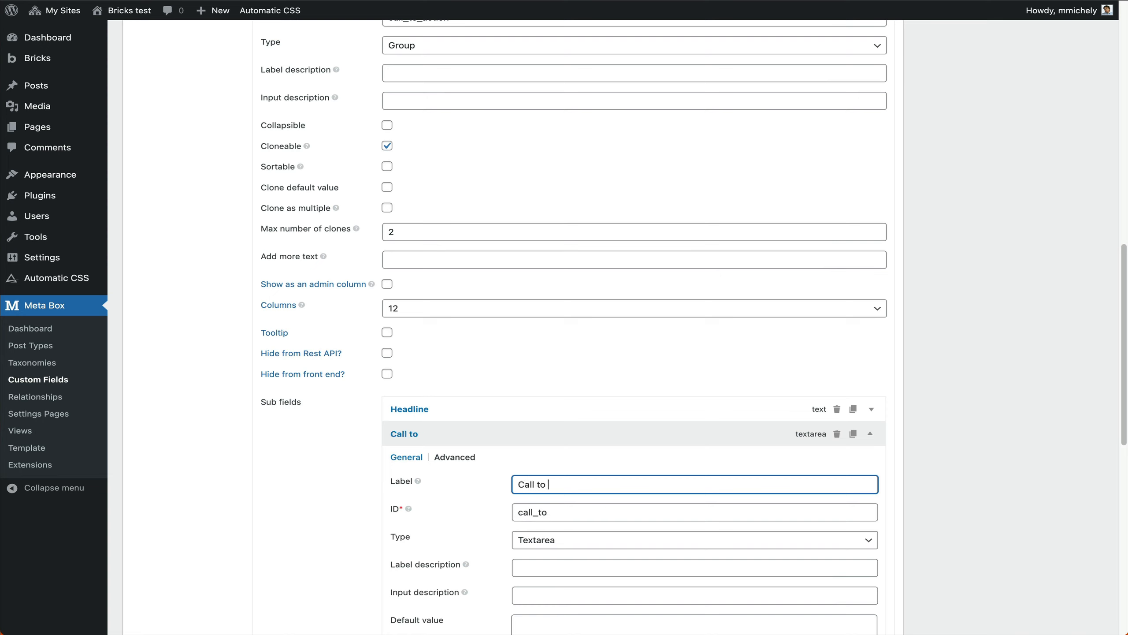
text(action text)
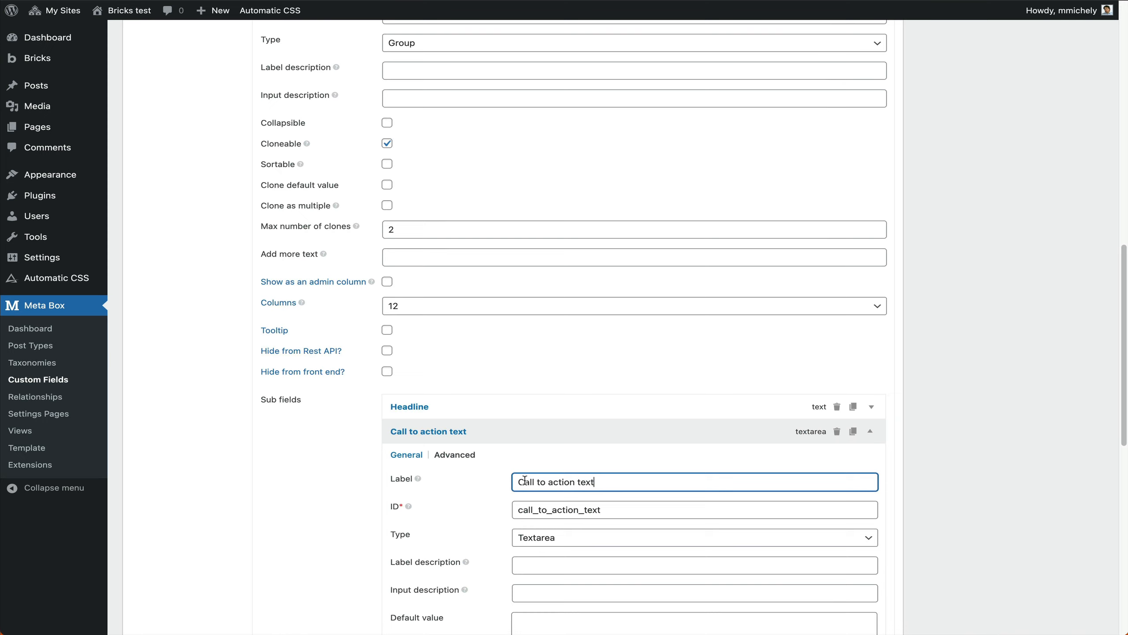
scroll(524, 479, down, 5)
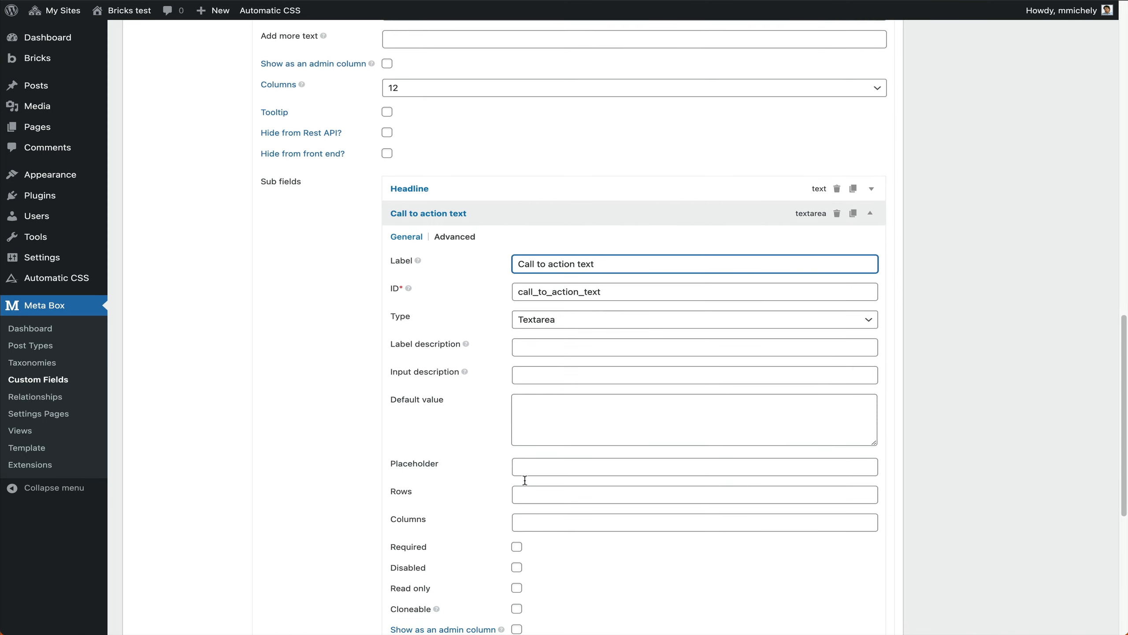
click(406, 201)
scroll(974, 236, up, 7)
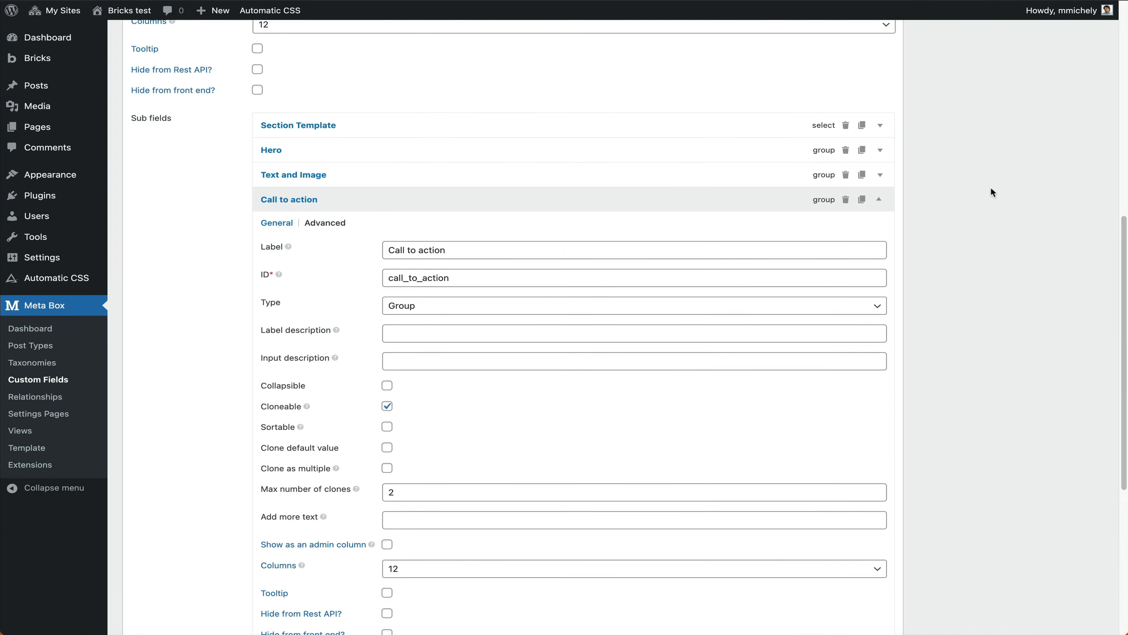
scroll(993, 192, up, 8)
click(1068, 50)
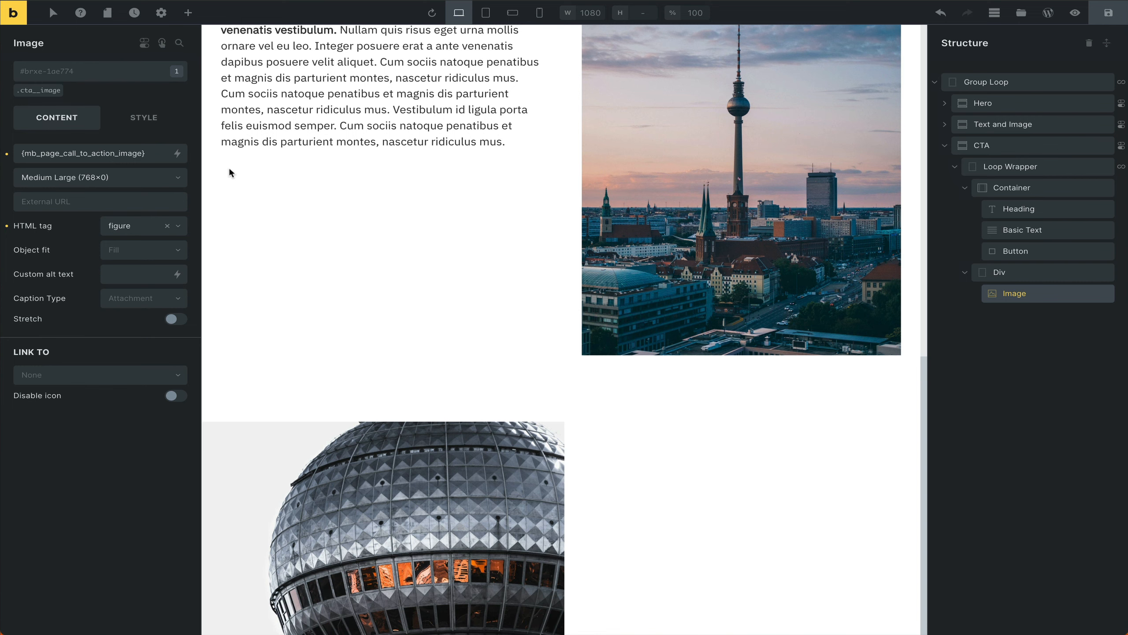
- Switch to the Bricks builder, reload the template, and select the Heading inside the CTA section's loop wrapper container
key(super+r)
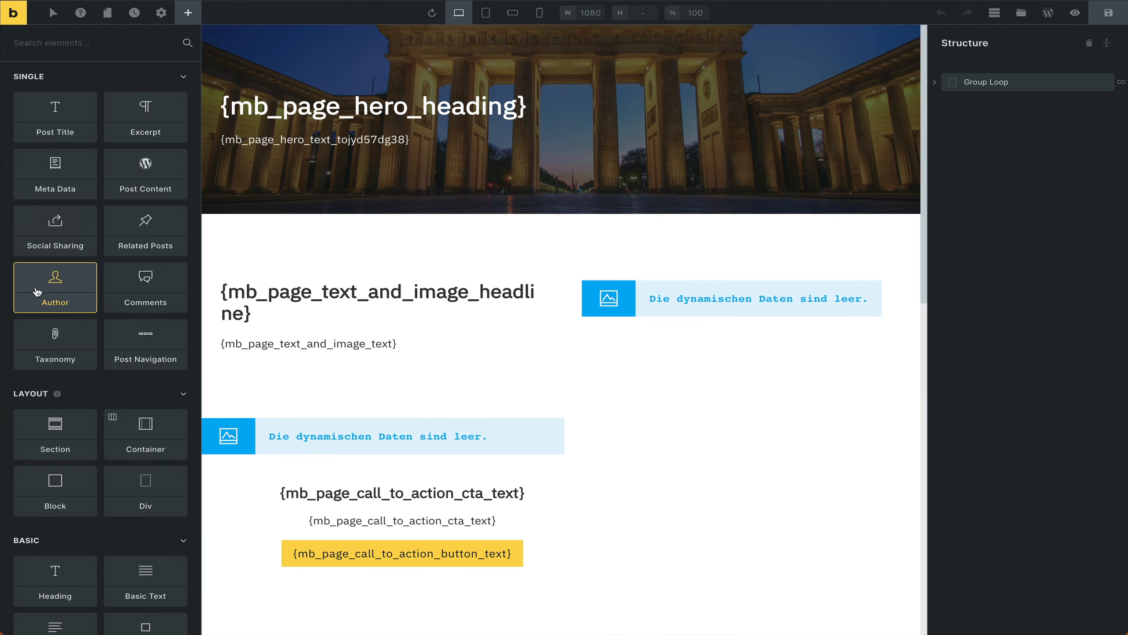
click(936, 84)
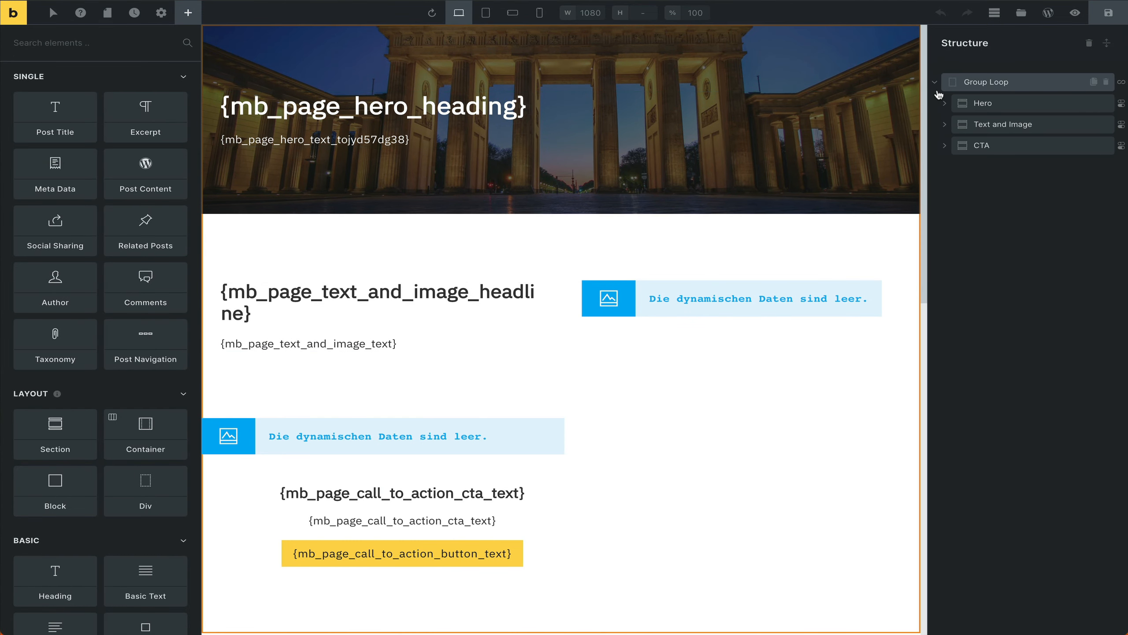
click(945, 145)
click(955, 167)
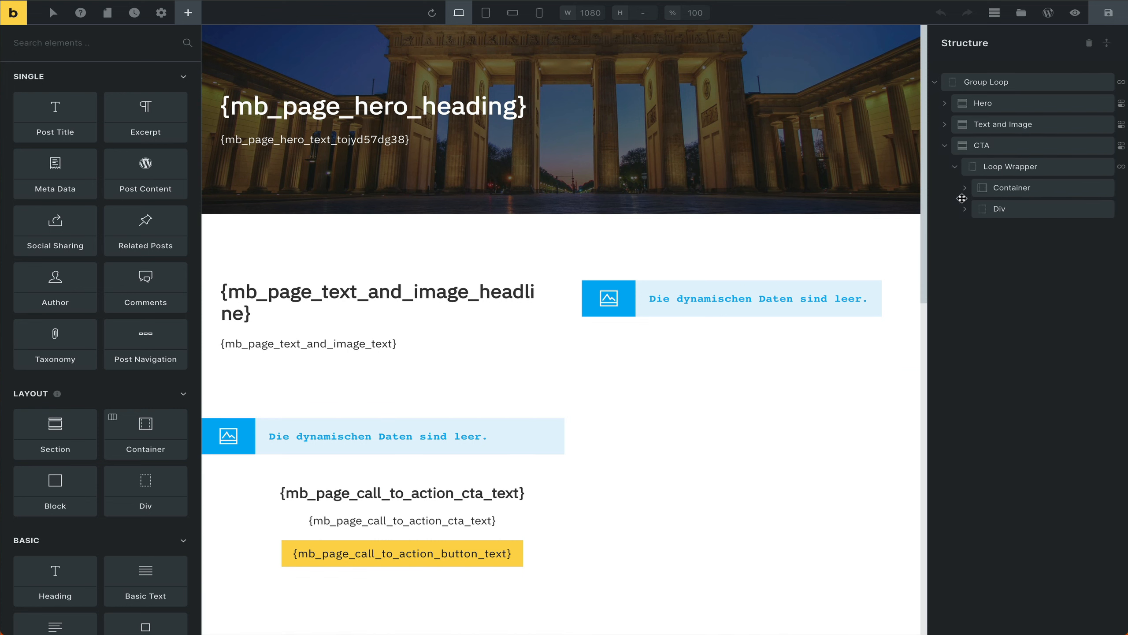
click(965, 188)
click(994, 214)
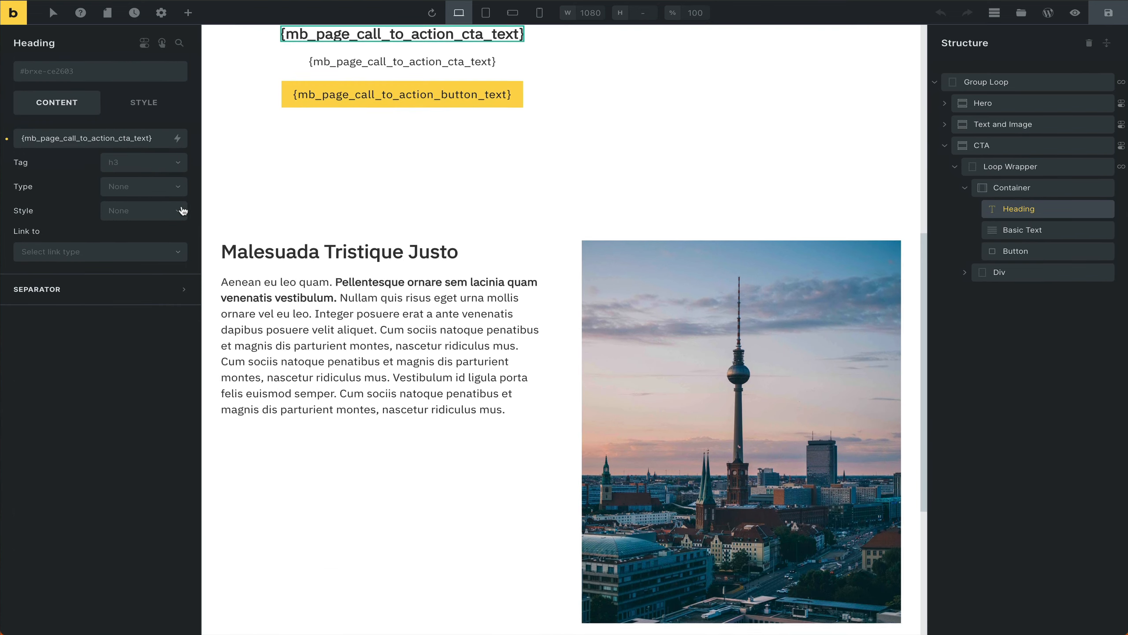
- Replace the CTA heading's content with the dynamic data field Headline (Call to action) and set its HTML tag to h2
click(167, 137)
key(ctrl+a)
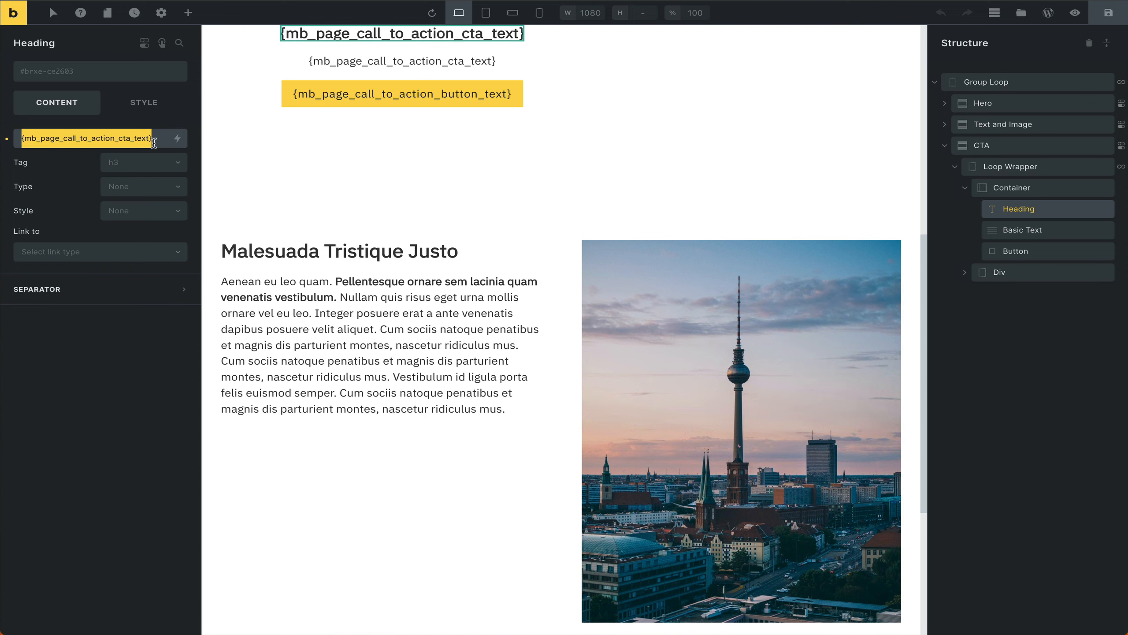
key(BackSpace)
click(177, 140)
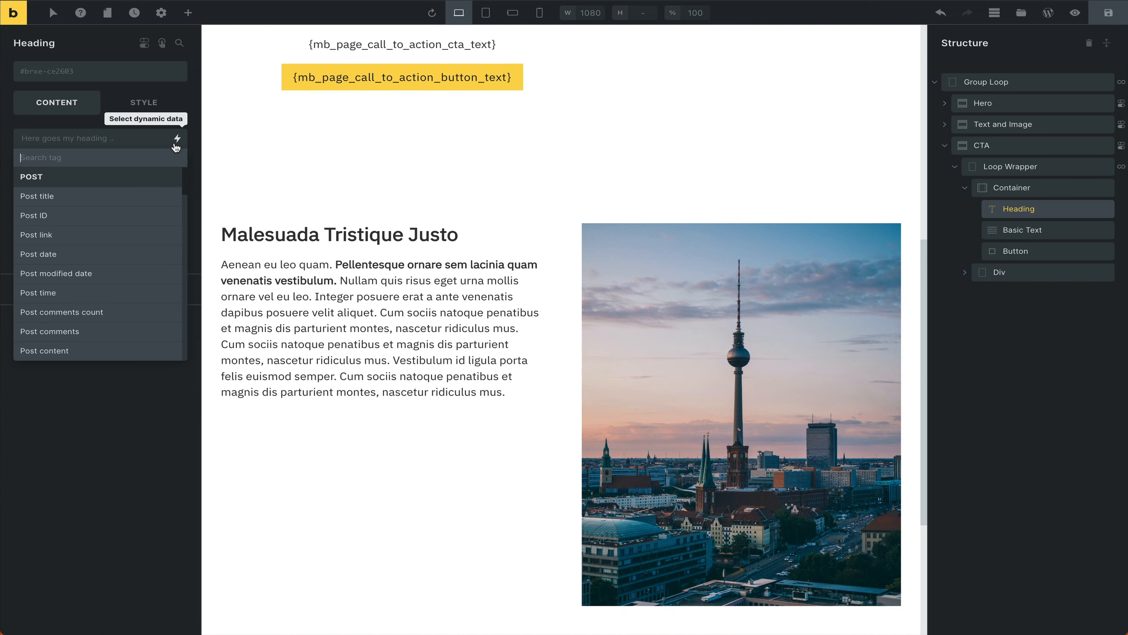
text(call)
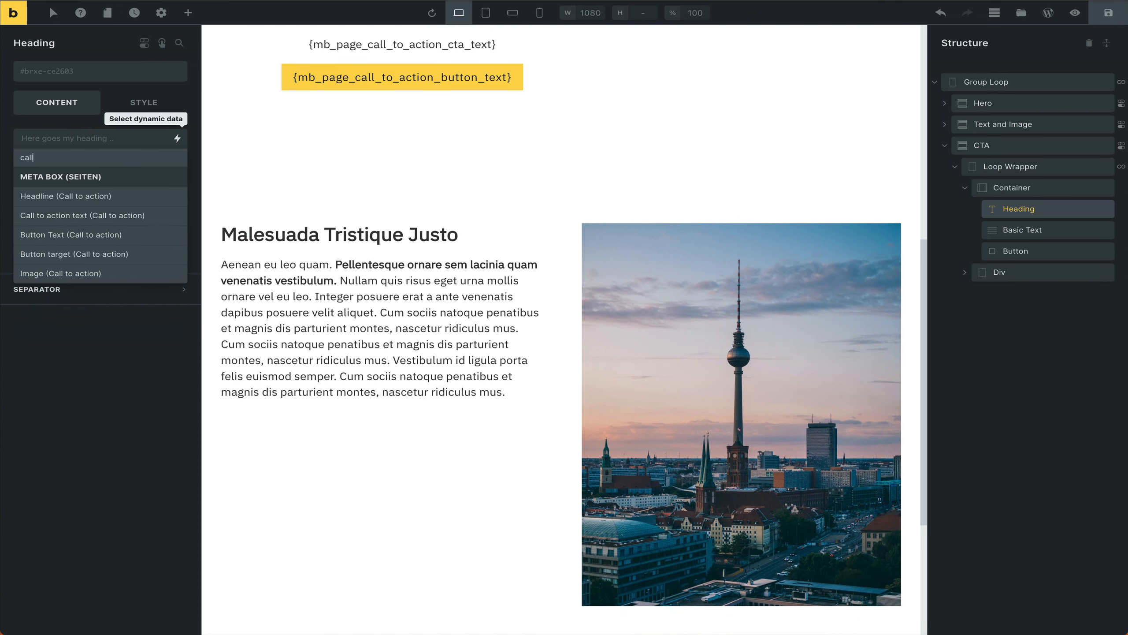
click(110, 200)
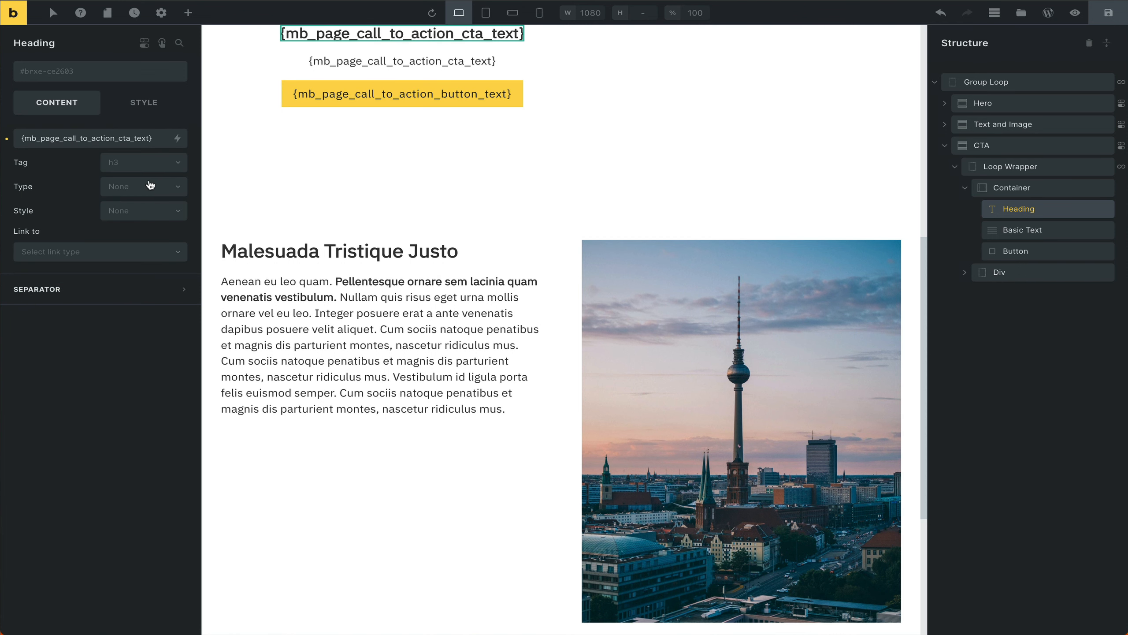
click(149, 167)
click(149, 201)
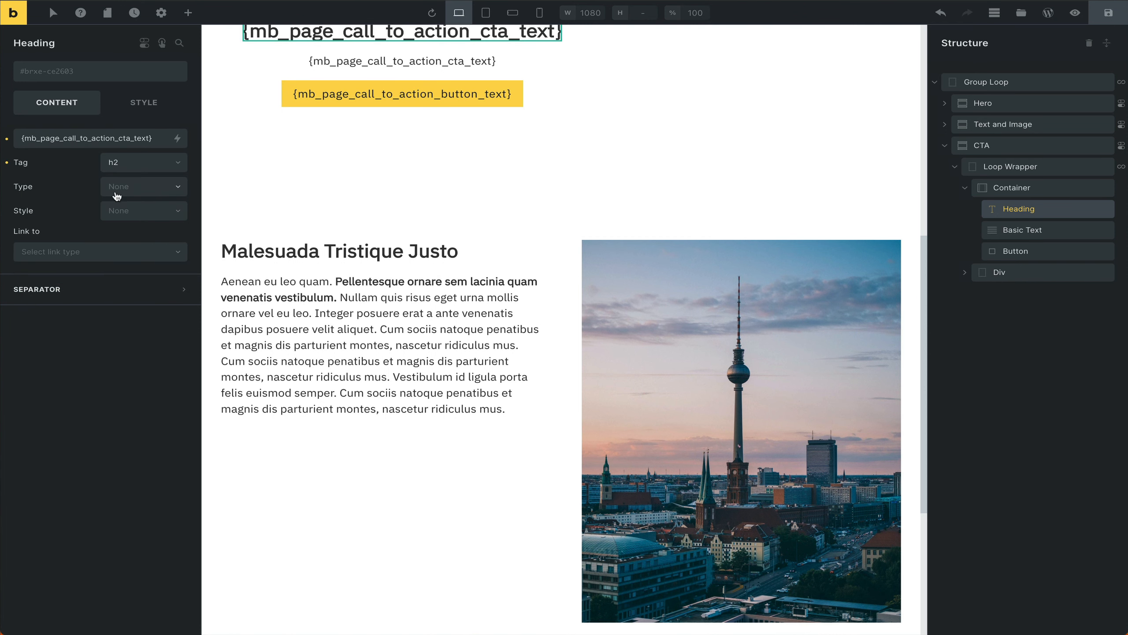
- Replace the CTA Basic Text's content with the dynamic data field Call to action text (Call to action)
click(1056, 235)
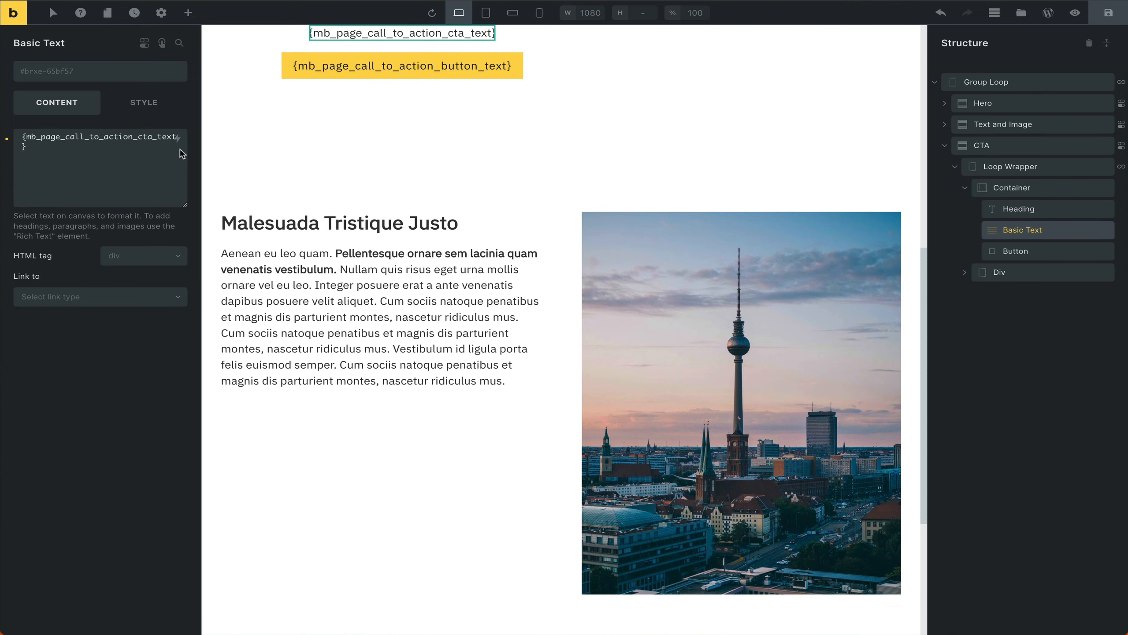
triple_click(56, 147)
key(BackSpace)
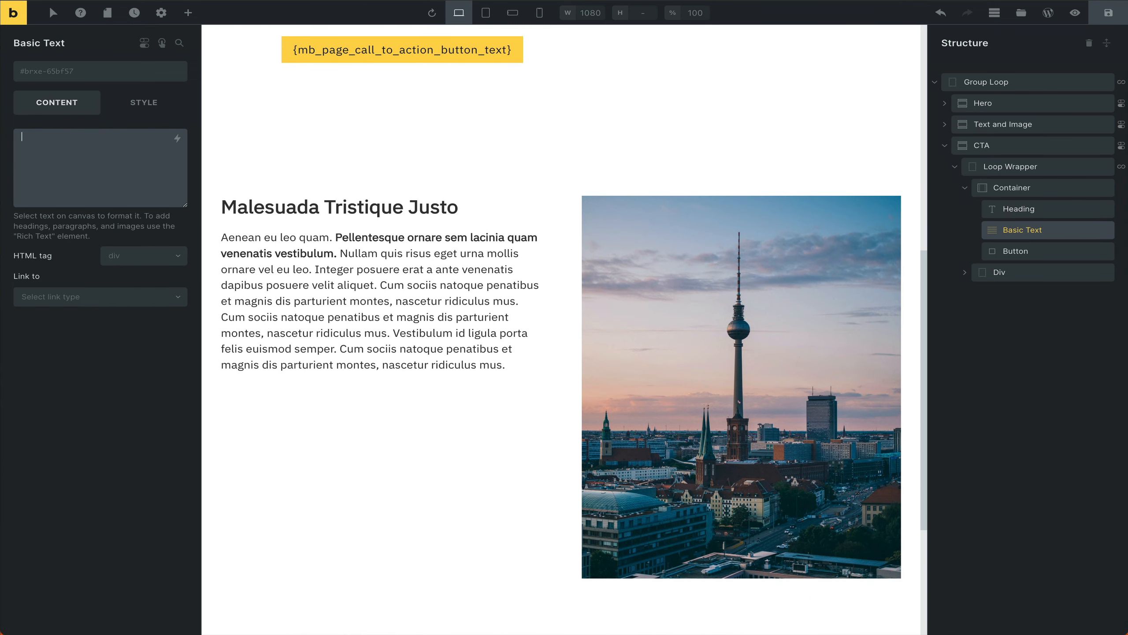
click(175, 141)
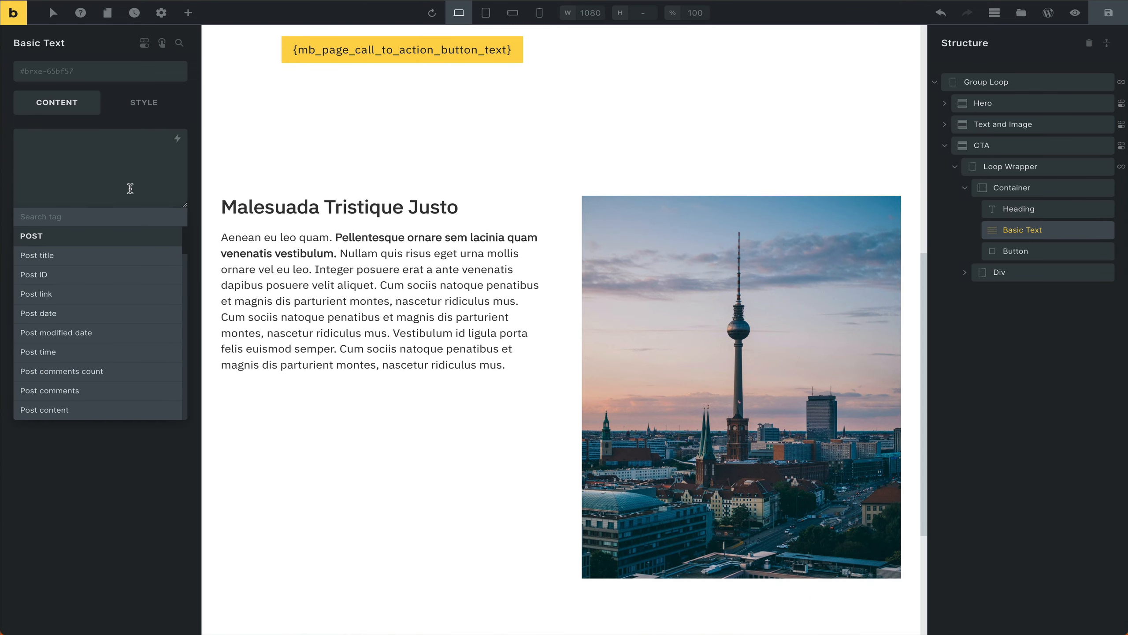
text(call)
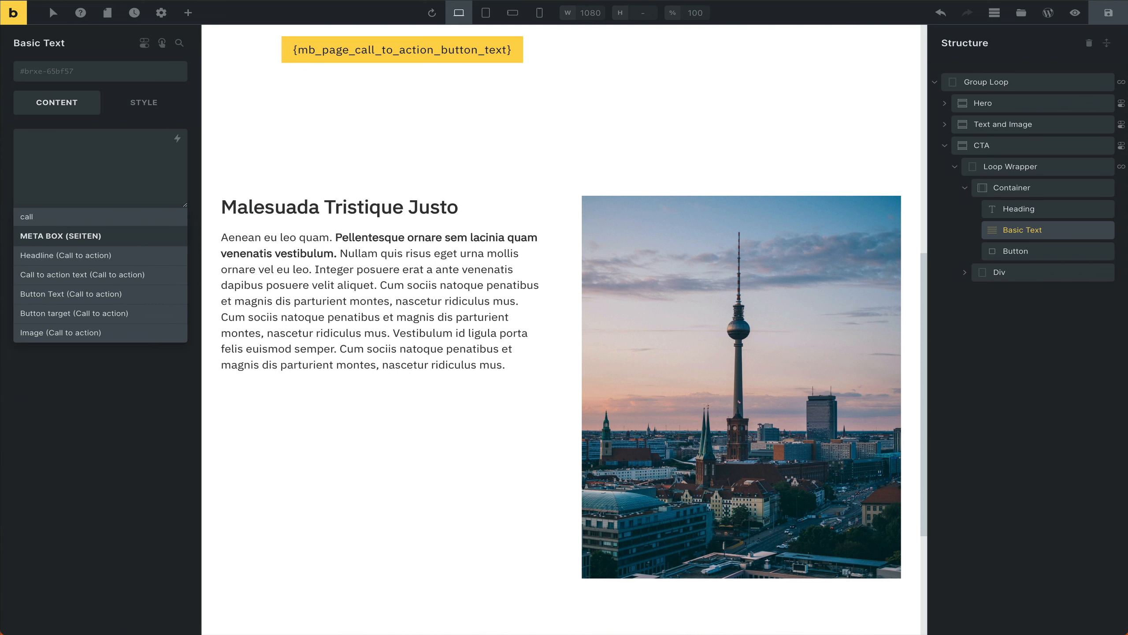
click(71, 275)
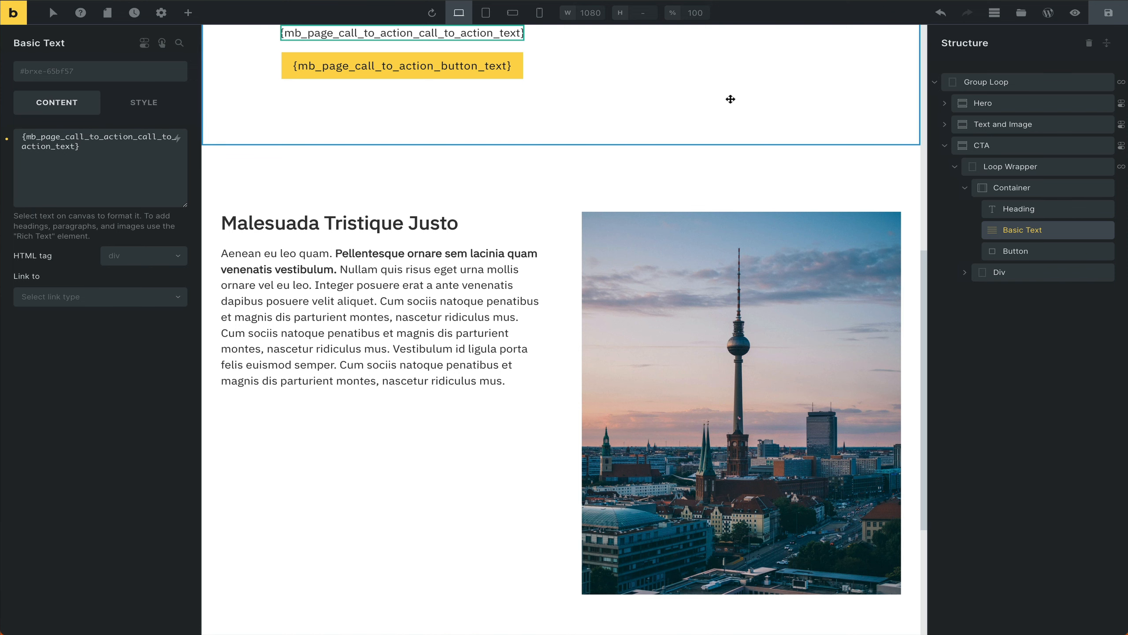
- Save the template and check the CTA section on the front-end page
scroll(728, 100, up, 3)
scroll(559, 553, down, 8)
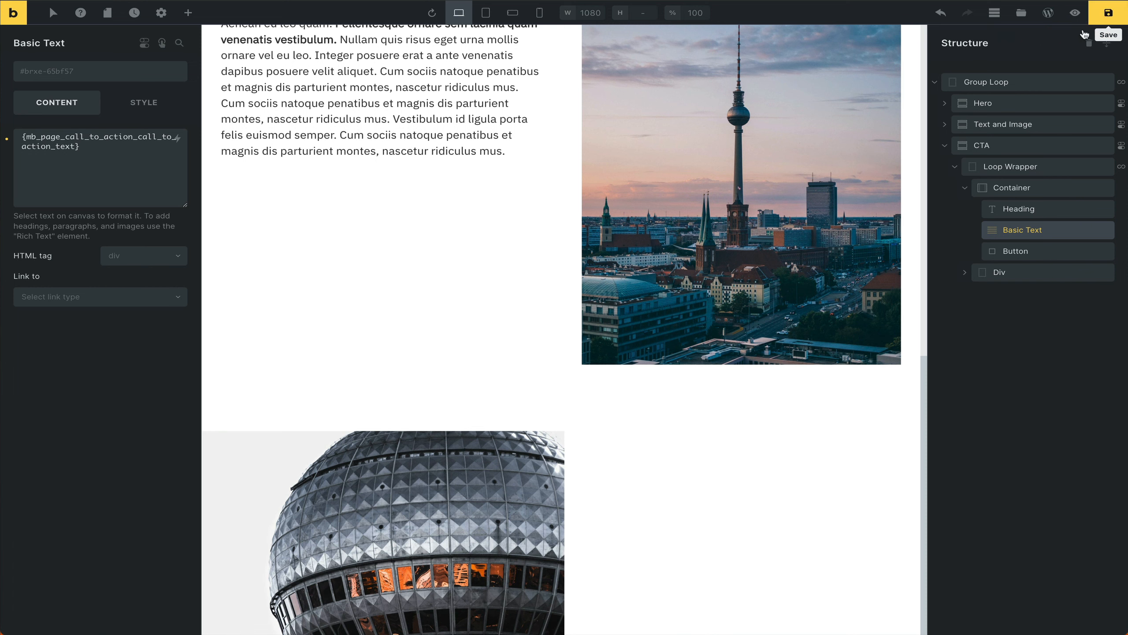
click(1109, 12)
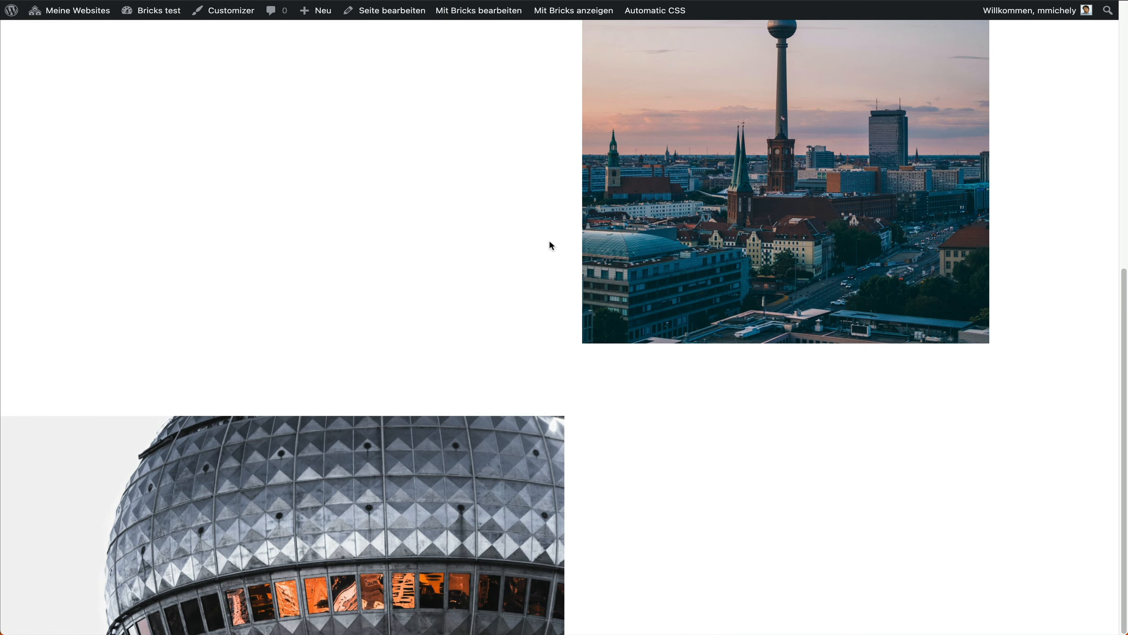
scroll(672, 549, up, 5)
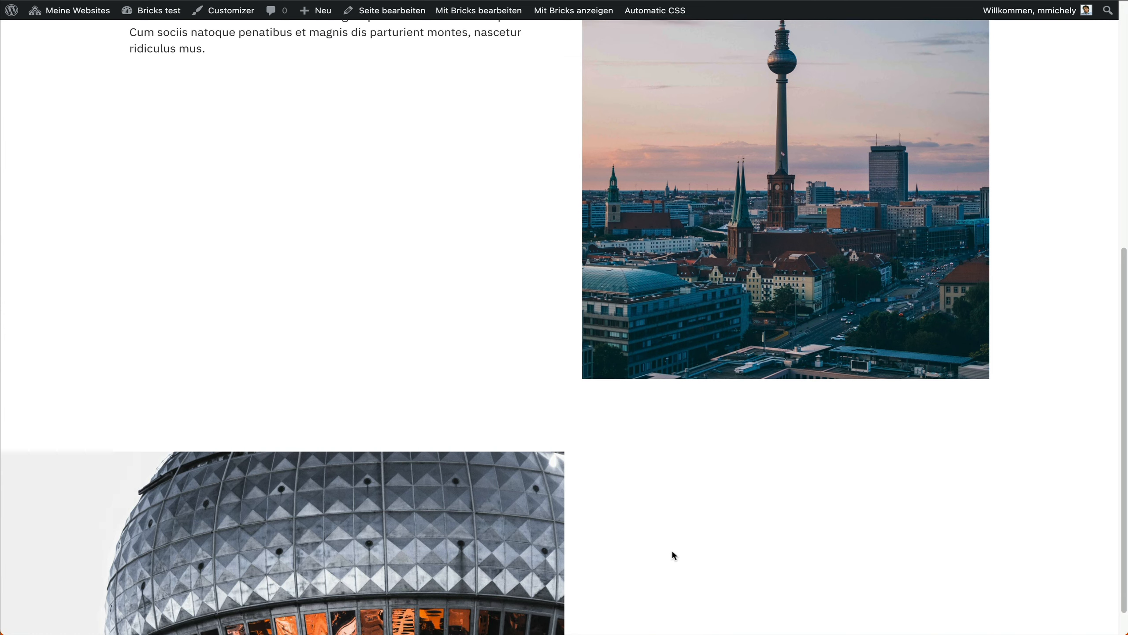
scroll(670, 548, down, 5)
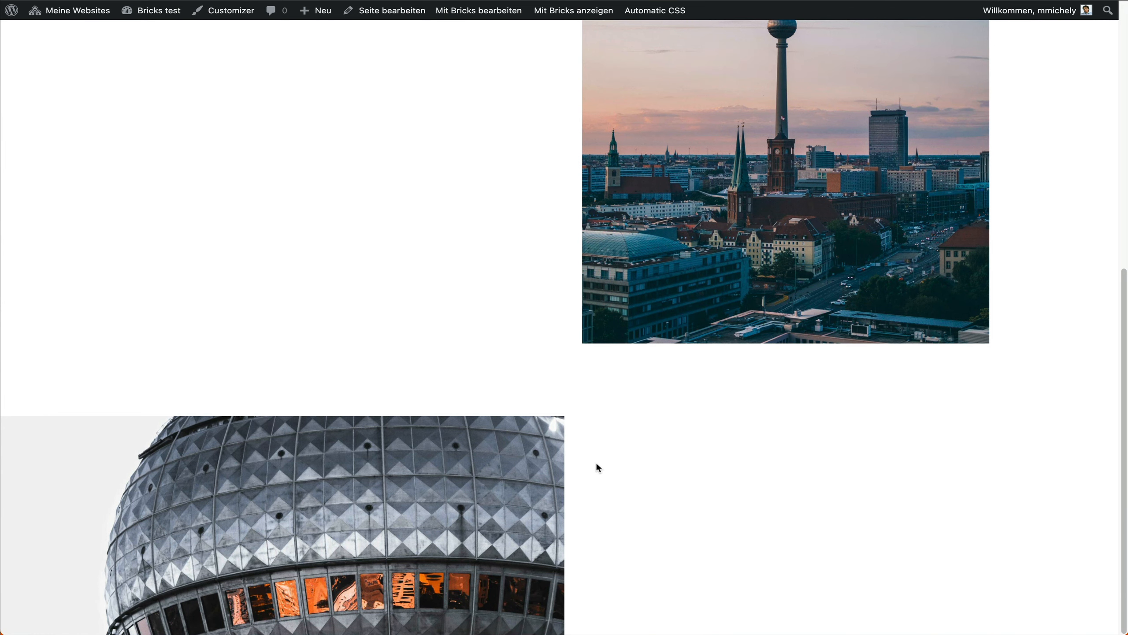
scroll(597, 464, up, 1)
scroll(576, 466, down, 1)
- Inspect the front-end CTA image with the developer tools docked below the page, and expand the markup of the cta__content container
right_click(478, 481)
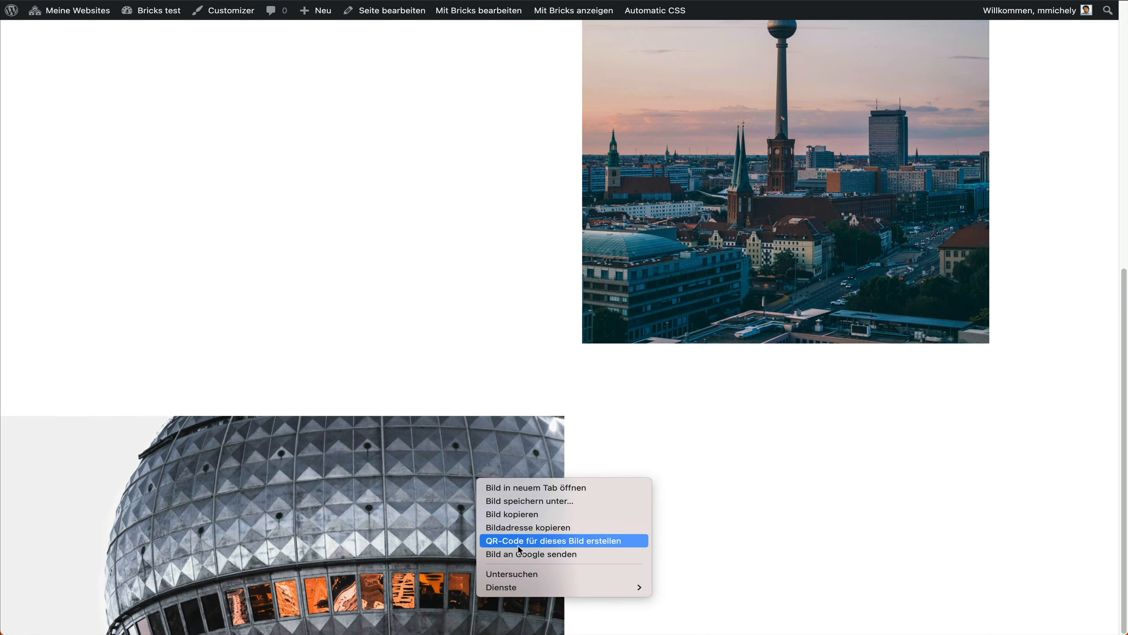
click(528, 573)
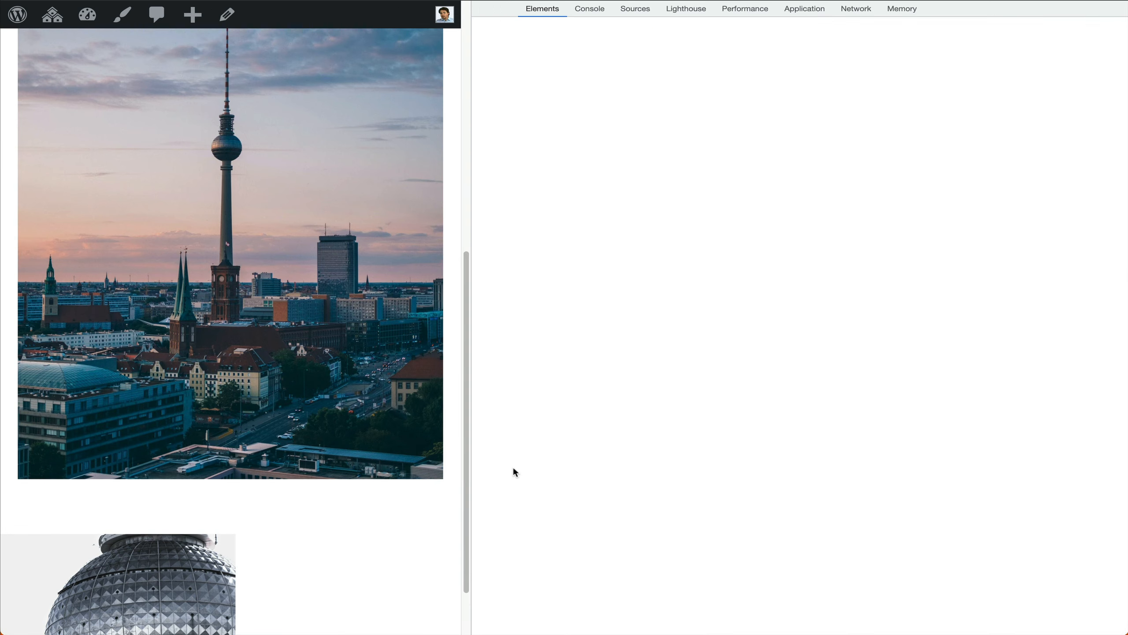
mouse_move(653, 323)
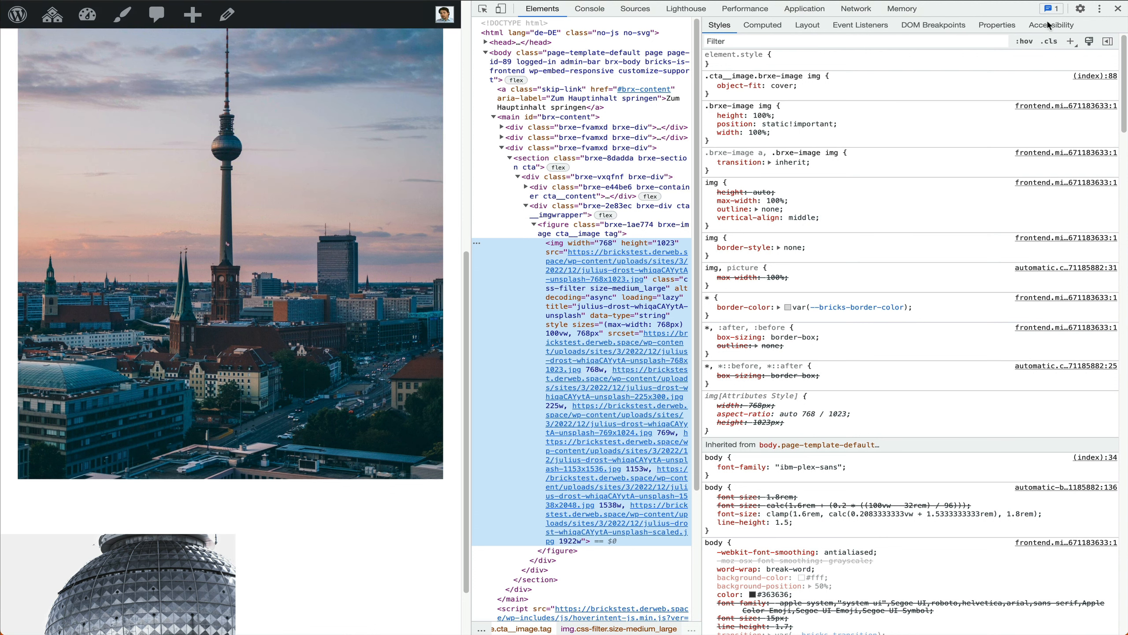
click(1099, 9)
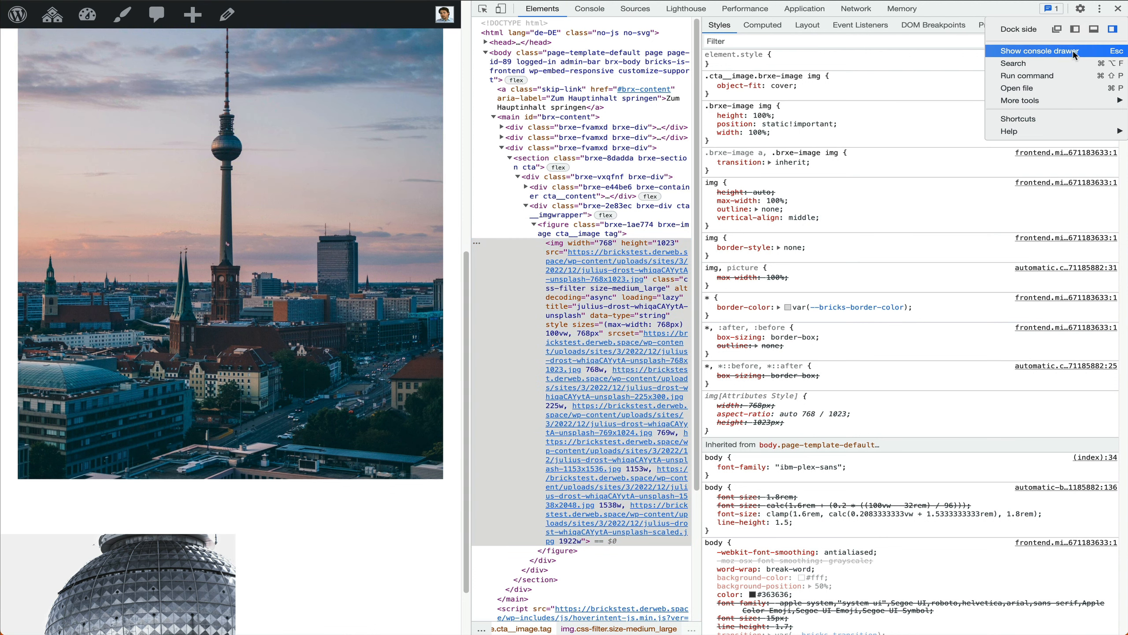
click(1088, 31)
scroll(547, 290, down, 4)
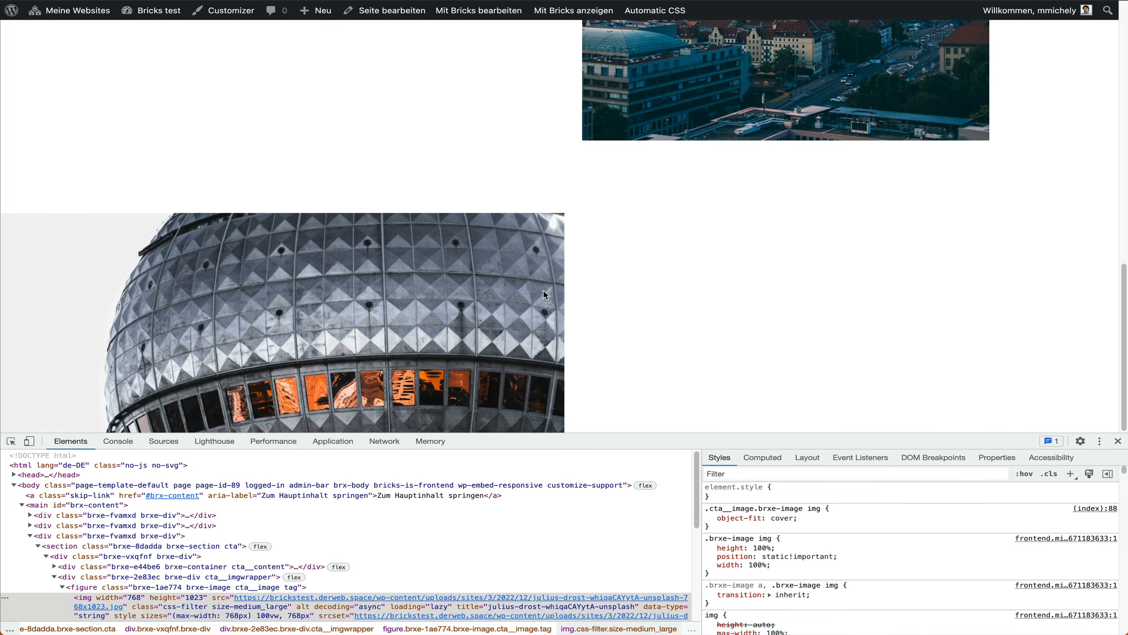
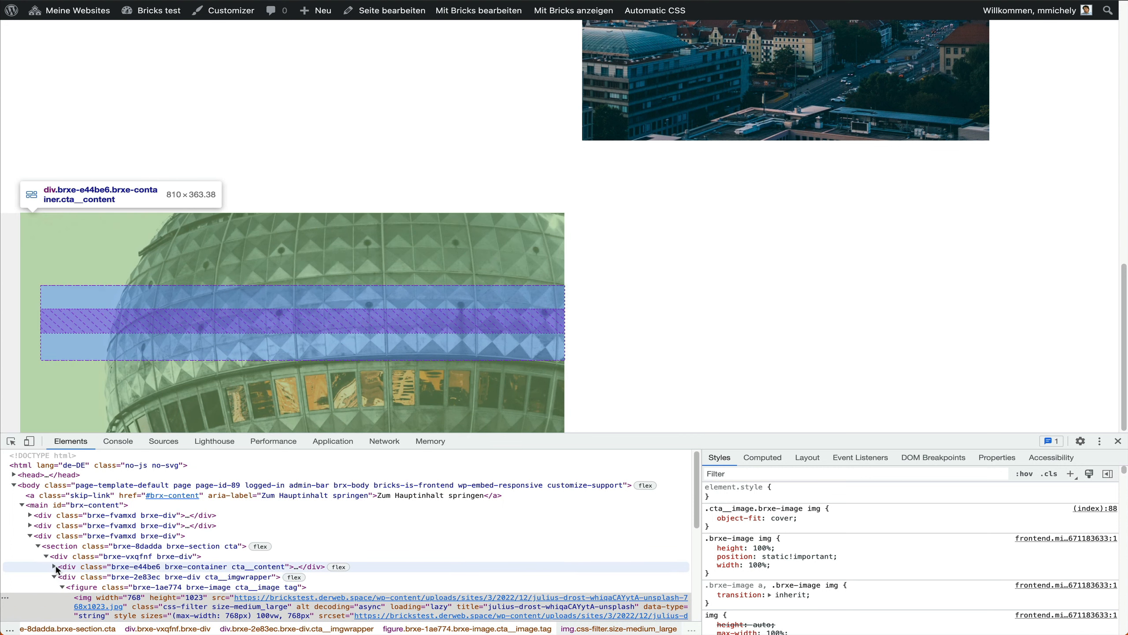
click(54, 576)
click(55, 568)
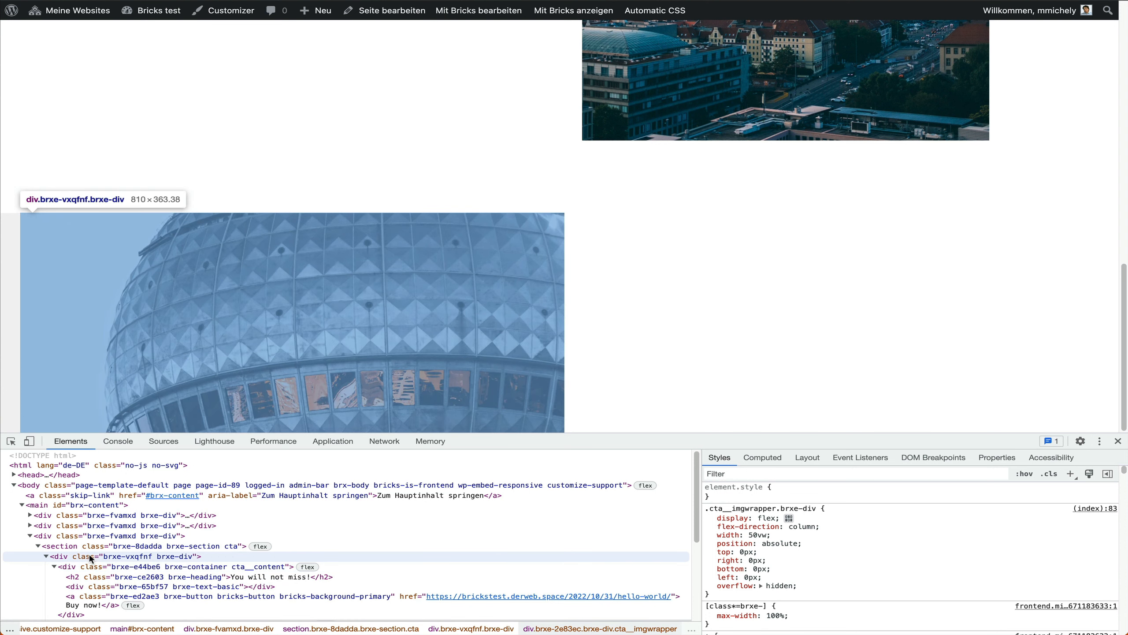
- Try position: relative as an inline style on the wrapper div directly inside the CTA section in the developer tools
click(91, 557)
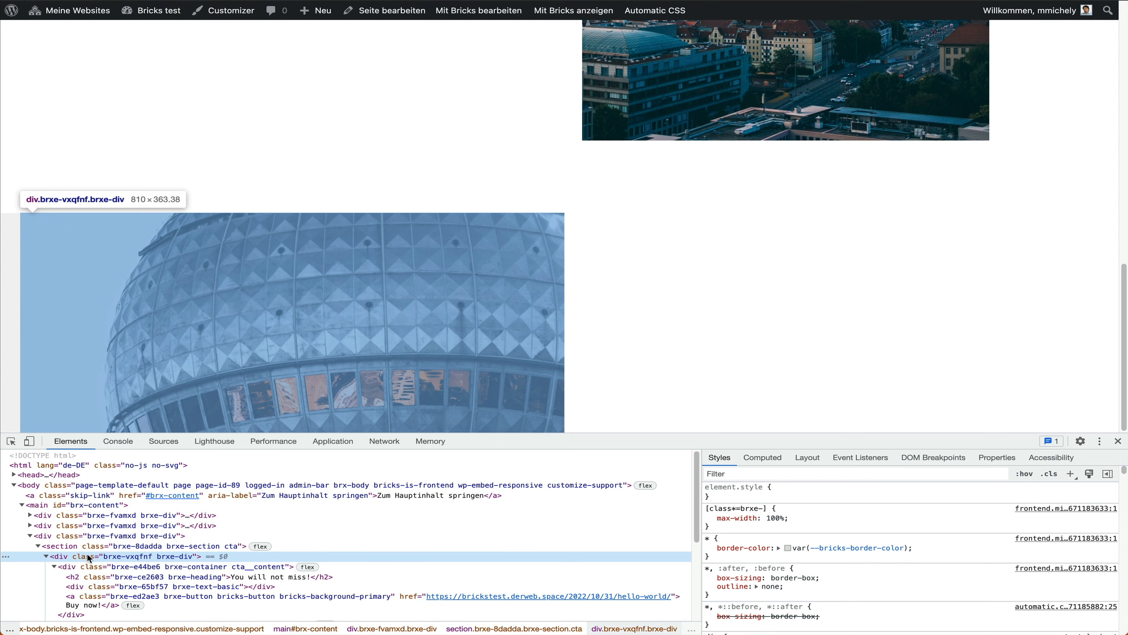
click(784, 493)
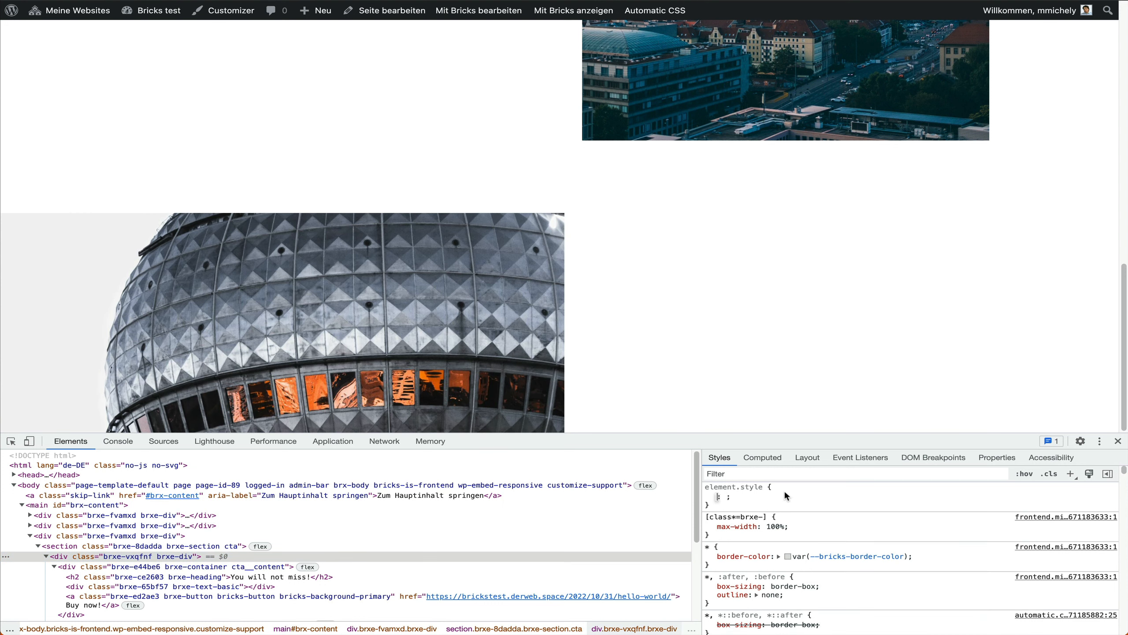
text(position: r)
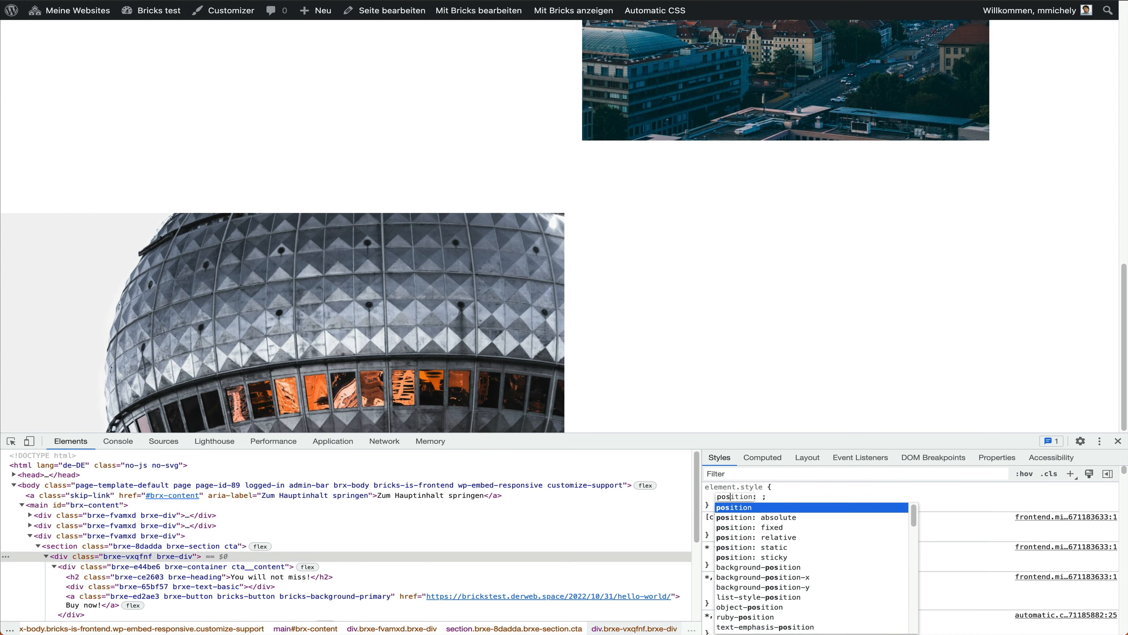
key(BackSpace)
key(BackSpace)
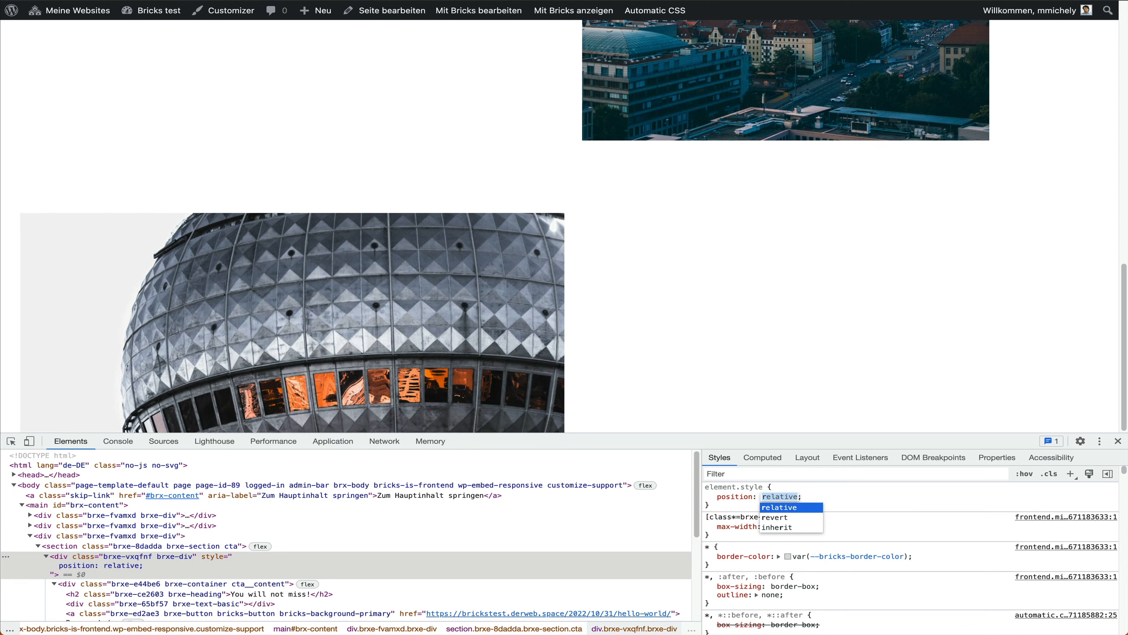
key(Escape)
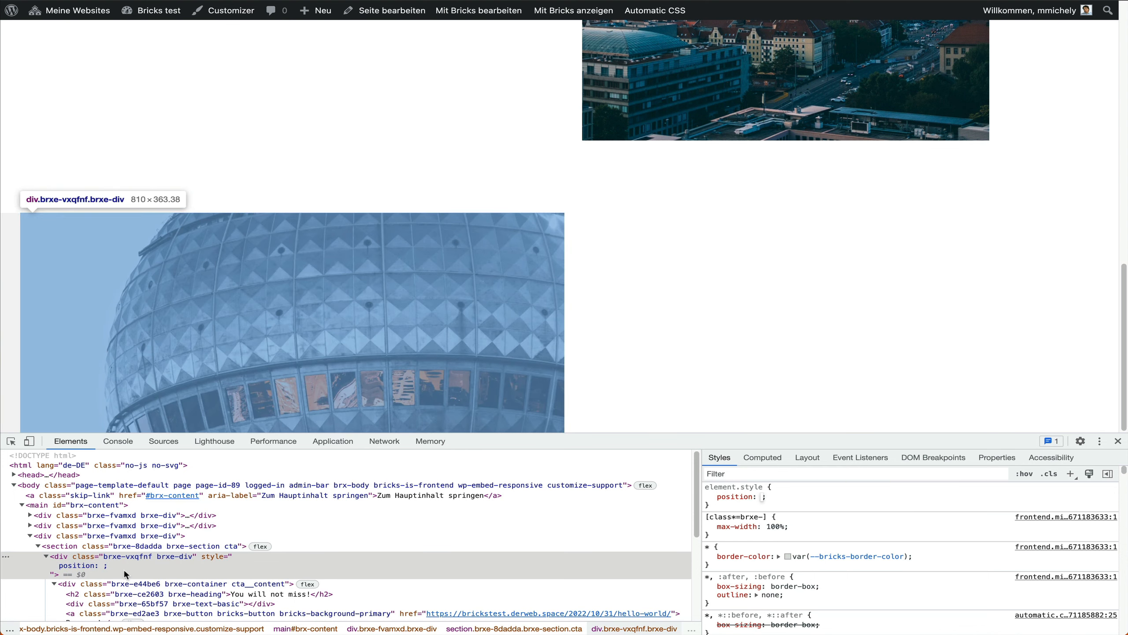
- Test width: 100% as an inline style on the wrapper div around cta__content, and close the developer tools
click(95, 578)
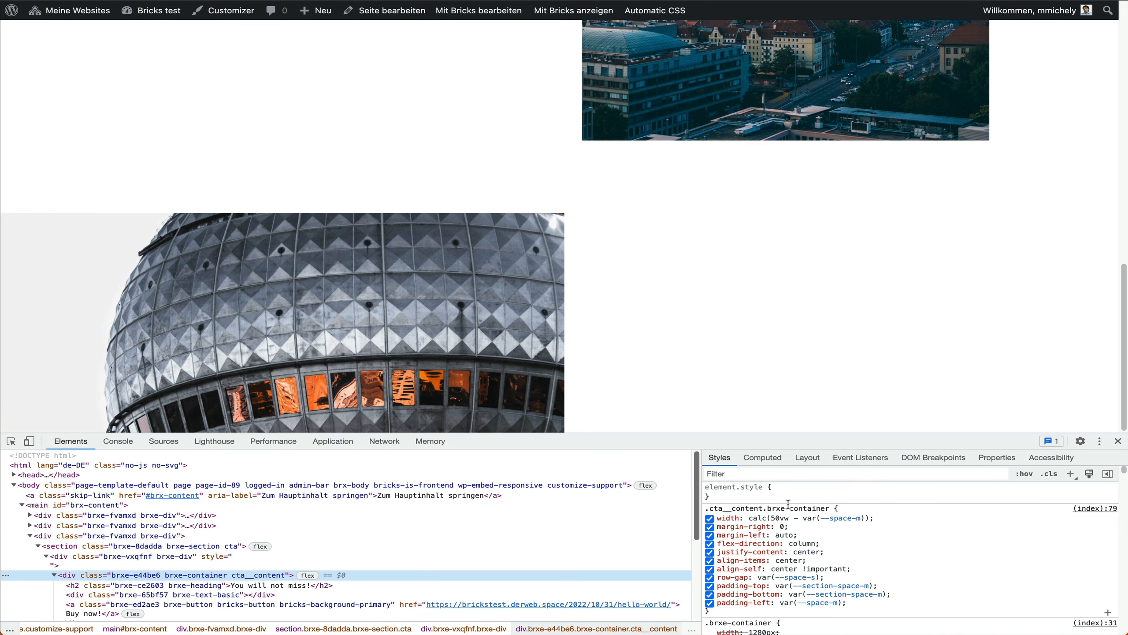
click(170, 561)
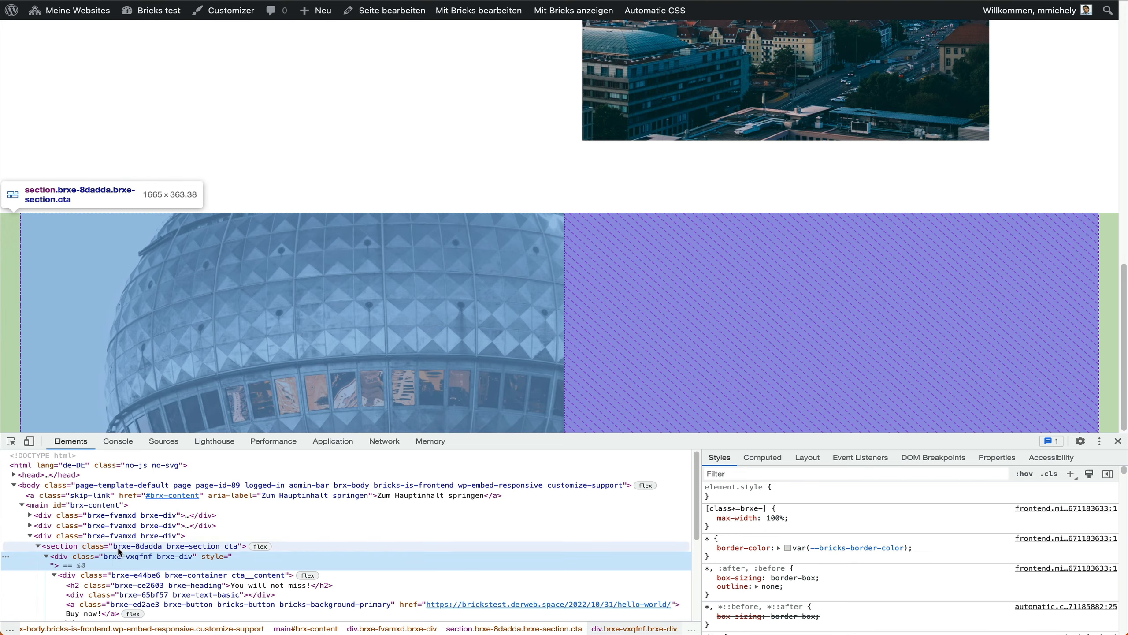
click(117, 547)
click(118, 555)
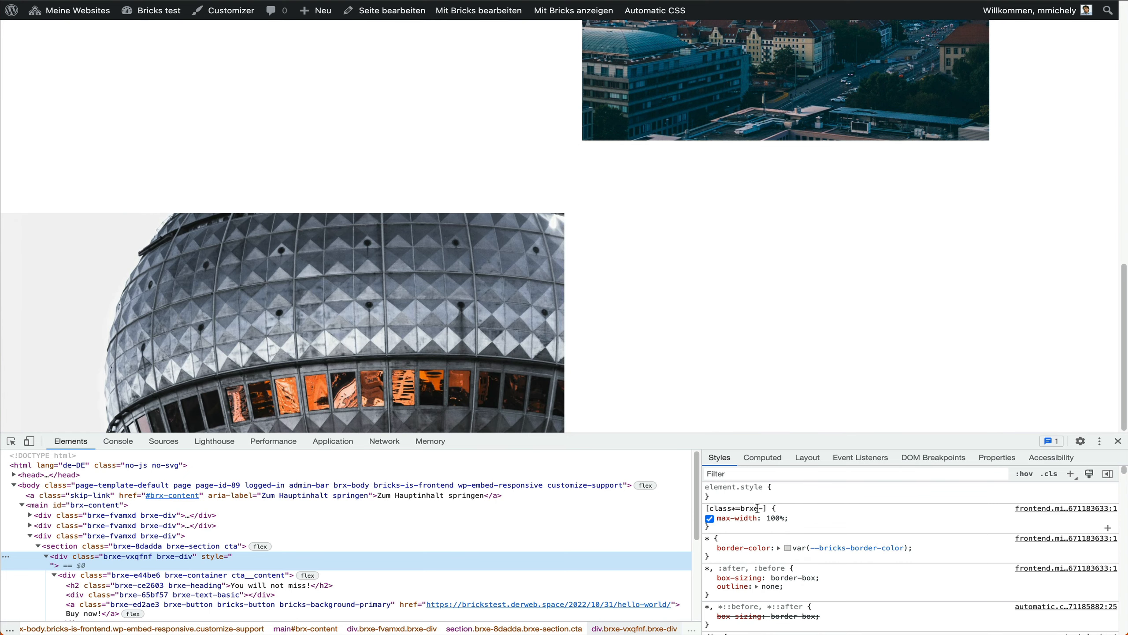
click(781, 488)
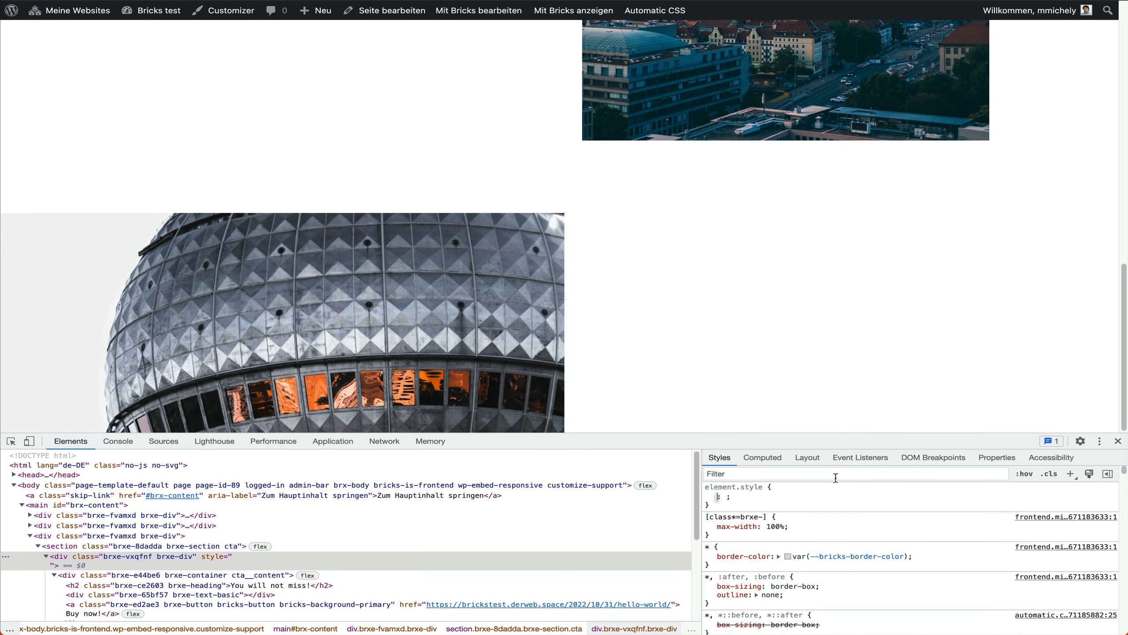
text(width: 100)
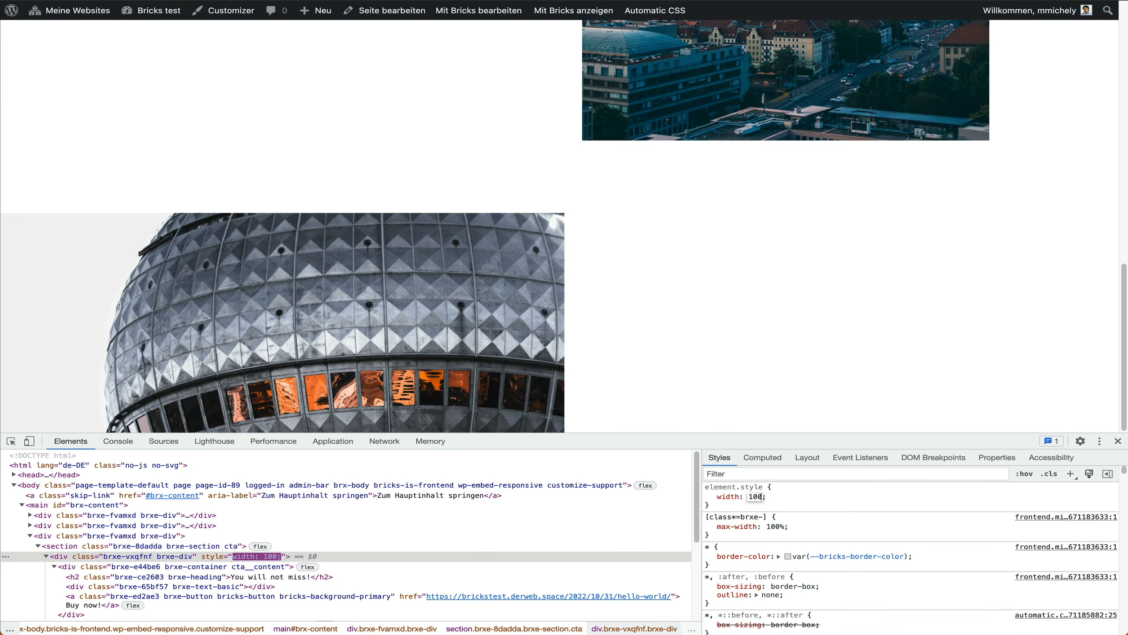
text(%)
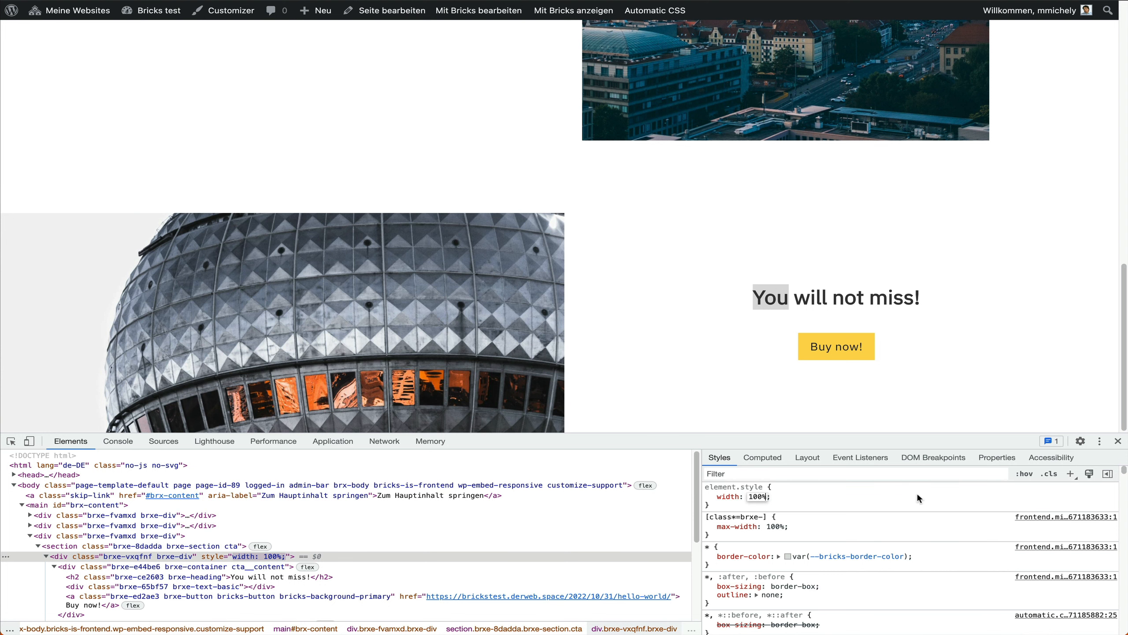
click(1118, 440)
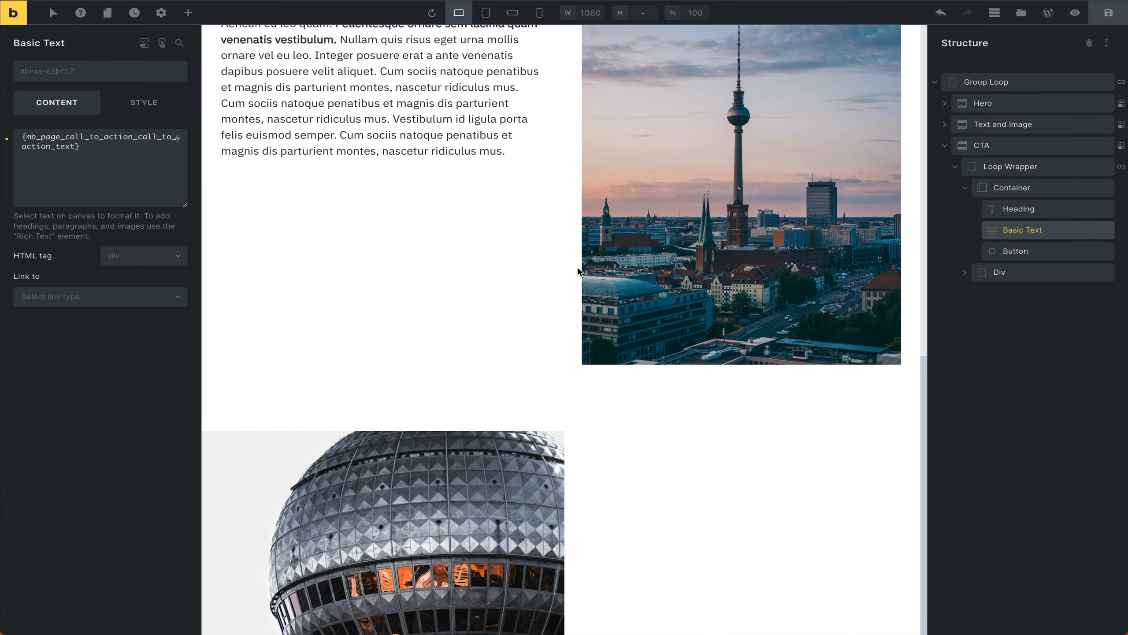
- Set the width of the CTA's Loop Wrapper to 100% in the Bricks template and save it
click(965, 188)
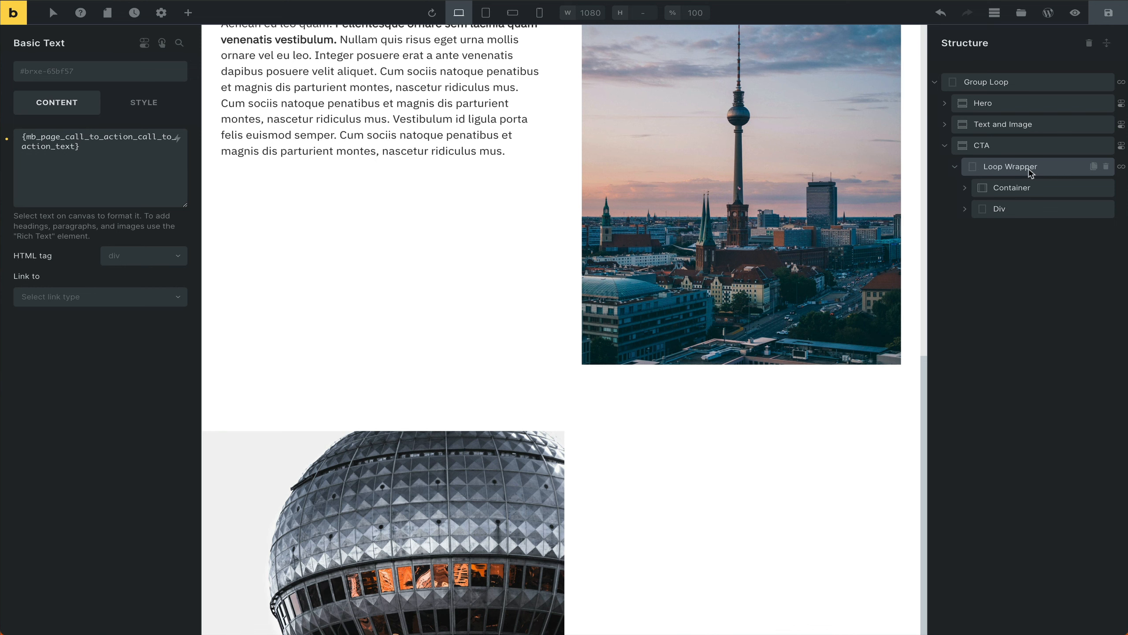
click(976, 168)
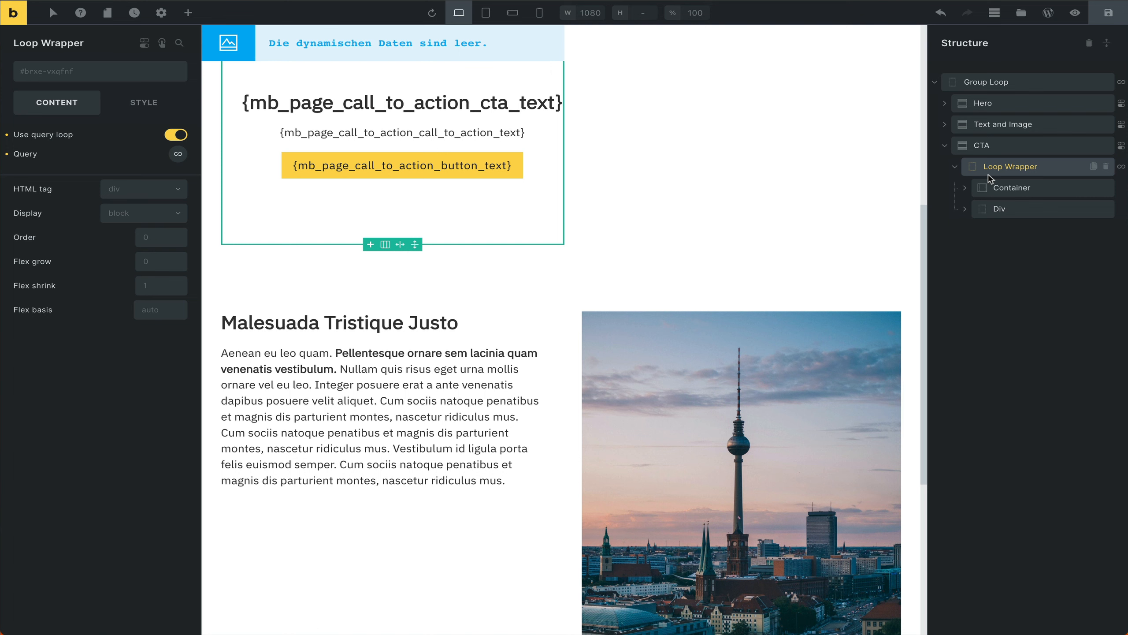
click(132, 107)
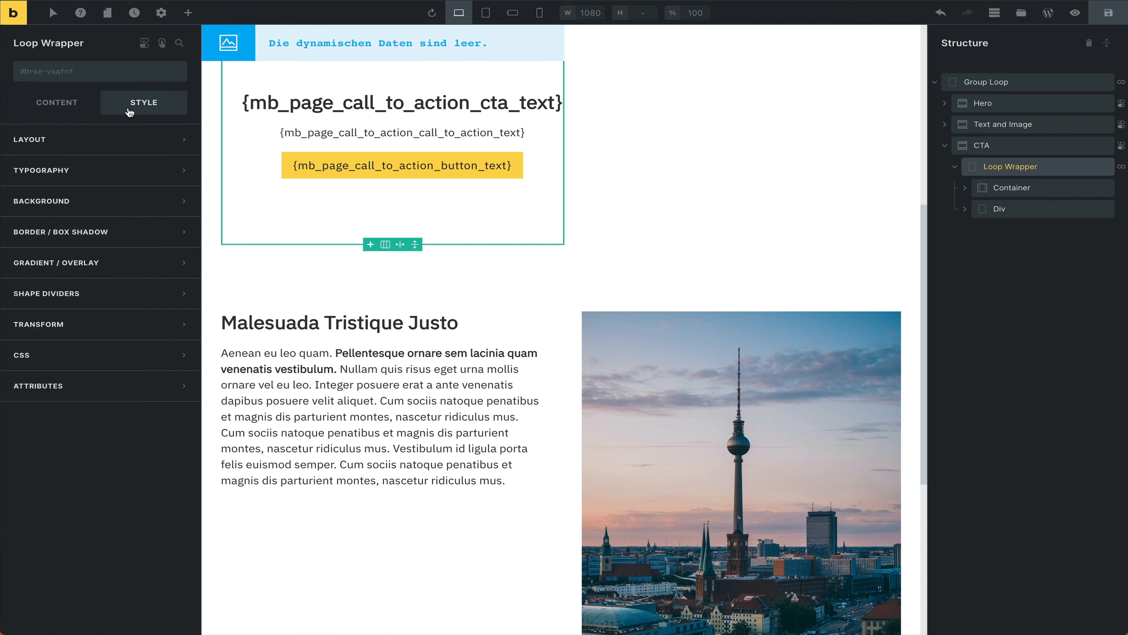
click(95, 151)
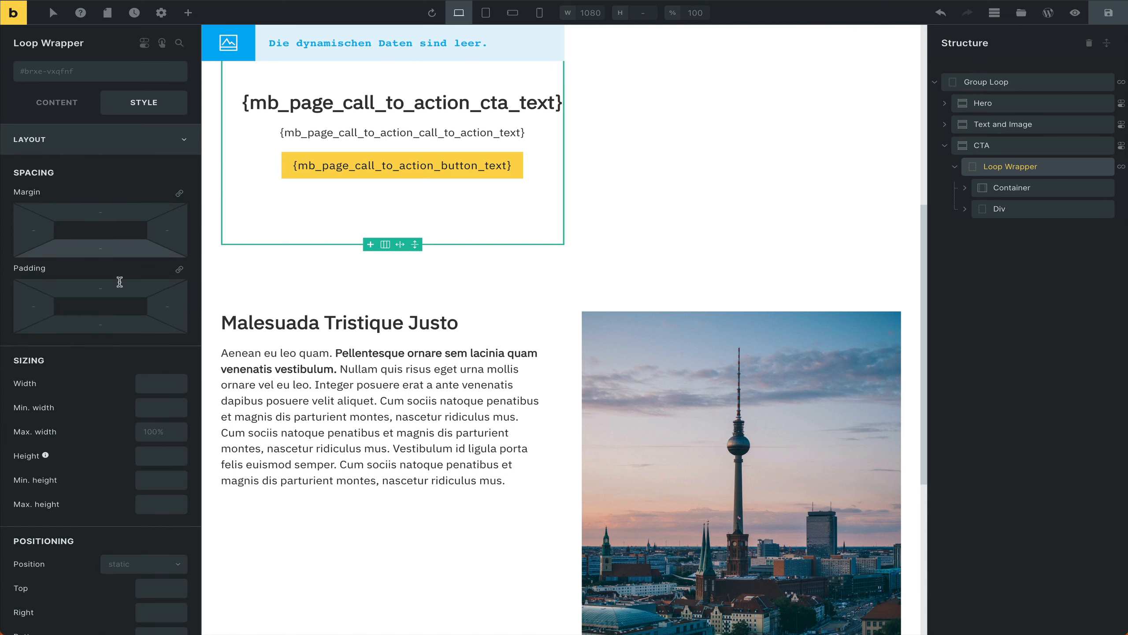
click(149, 382)
text(100%)
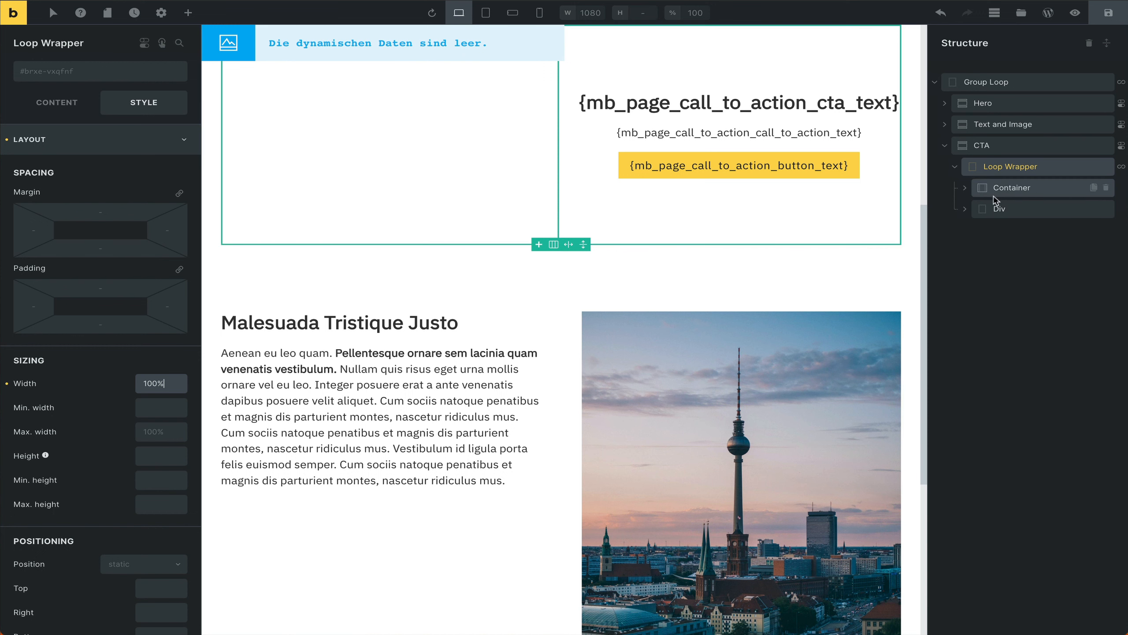
click(1109, 12)
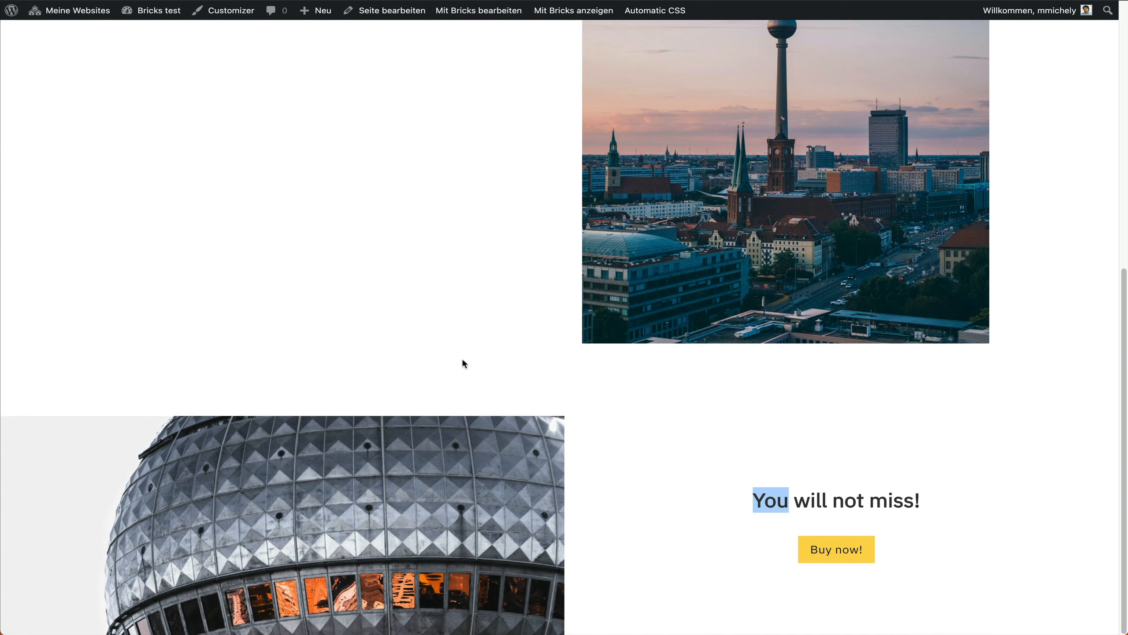
- Reload the front-end page and check the CTA section's heading, text and button beside the image
key(super+r)
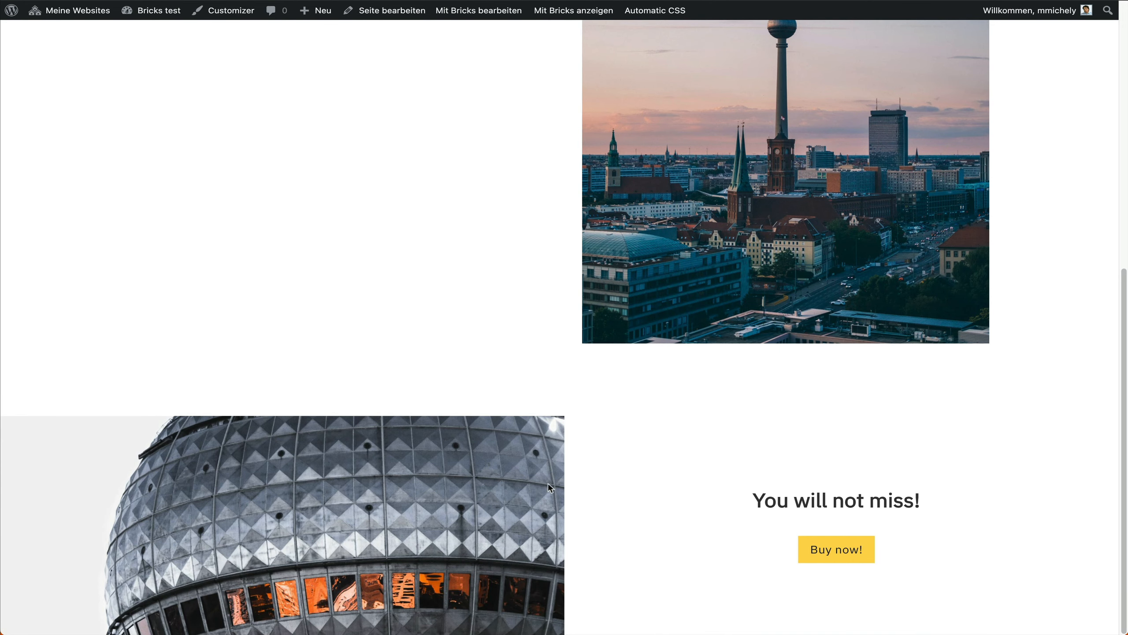
drag(645, 441, 864, 569)
click(915, 575)
triple_click(845, 498)
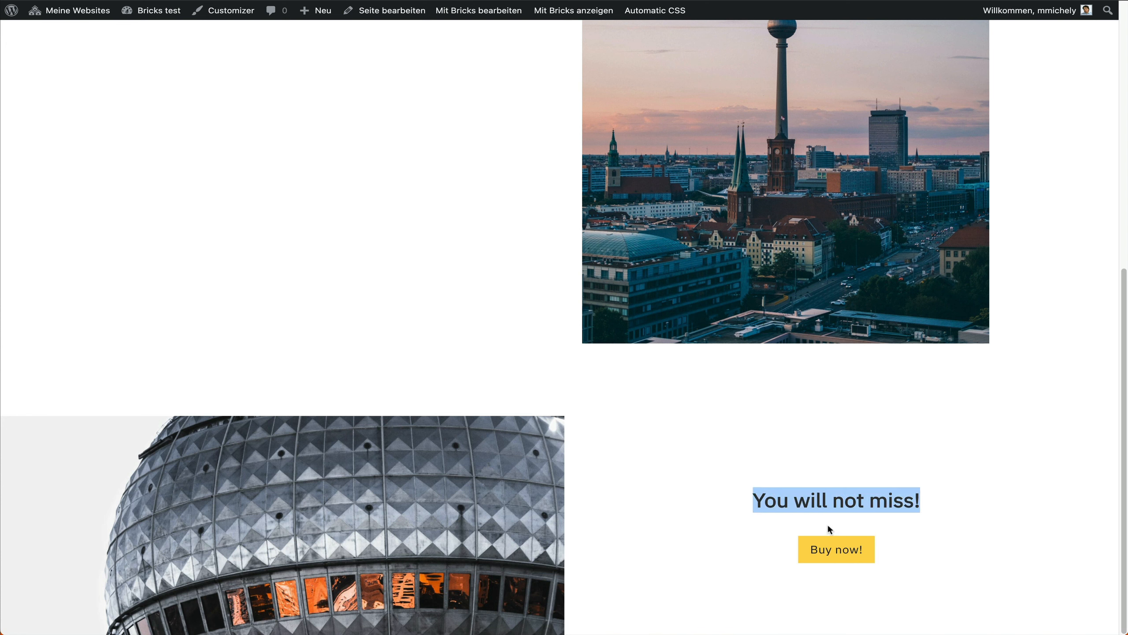
- Open the page for editing, paste the placeholder paragraph starting "Maecenas sed diam eget risus" into Call to action text, and enlarge the field
click(356, 12)
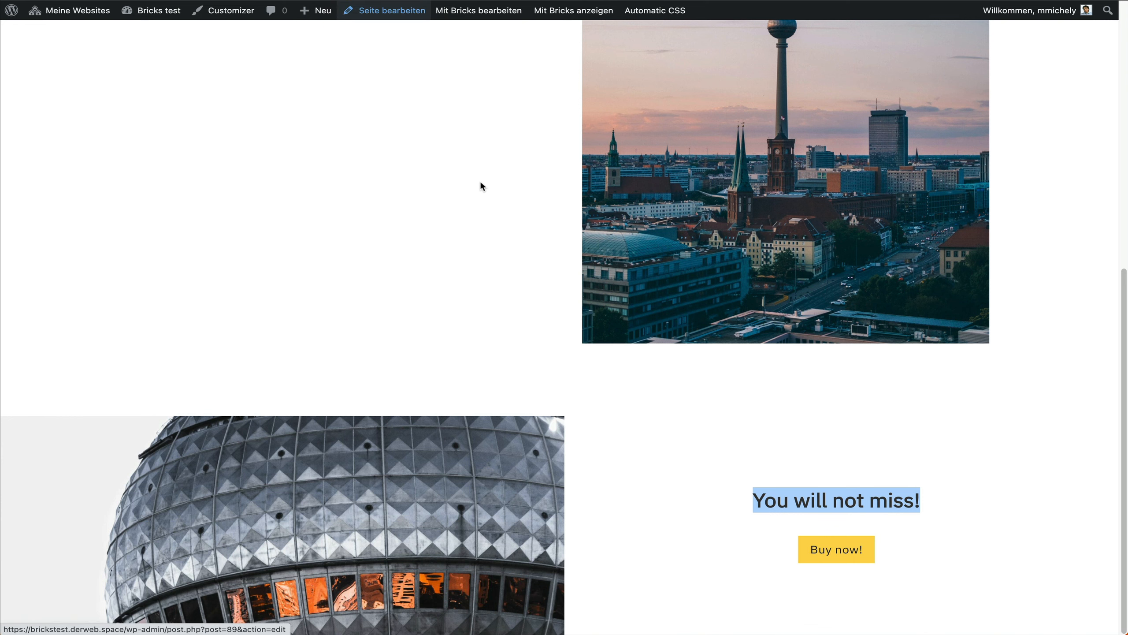
scroll(501, 304, down, 5)
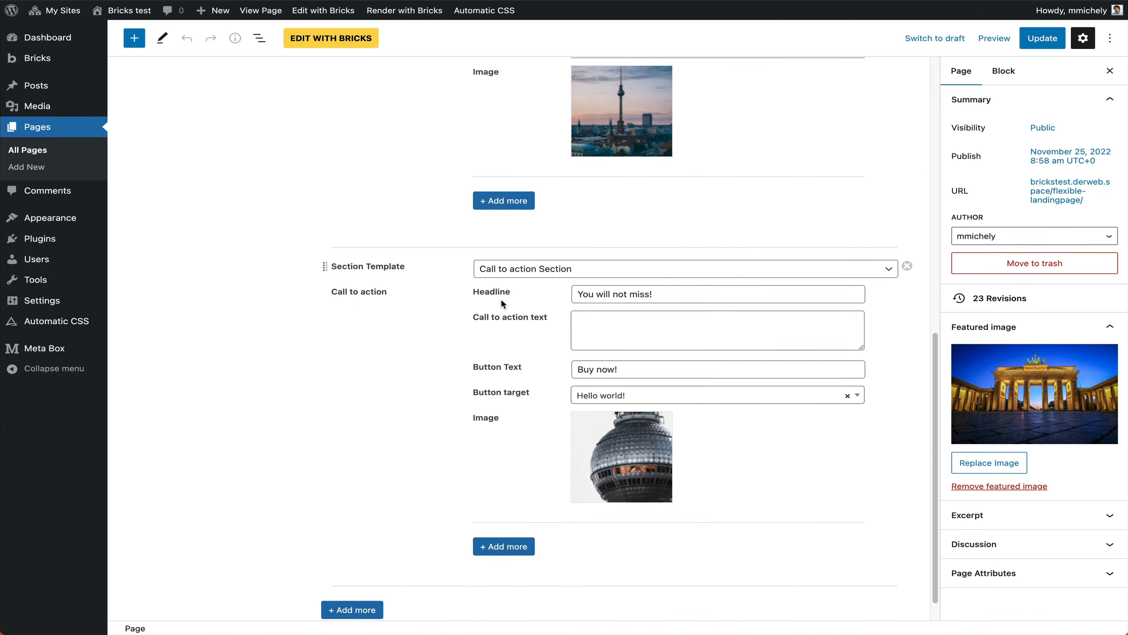
click(750, 333)
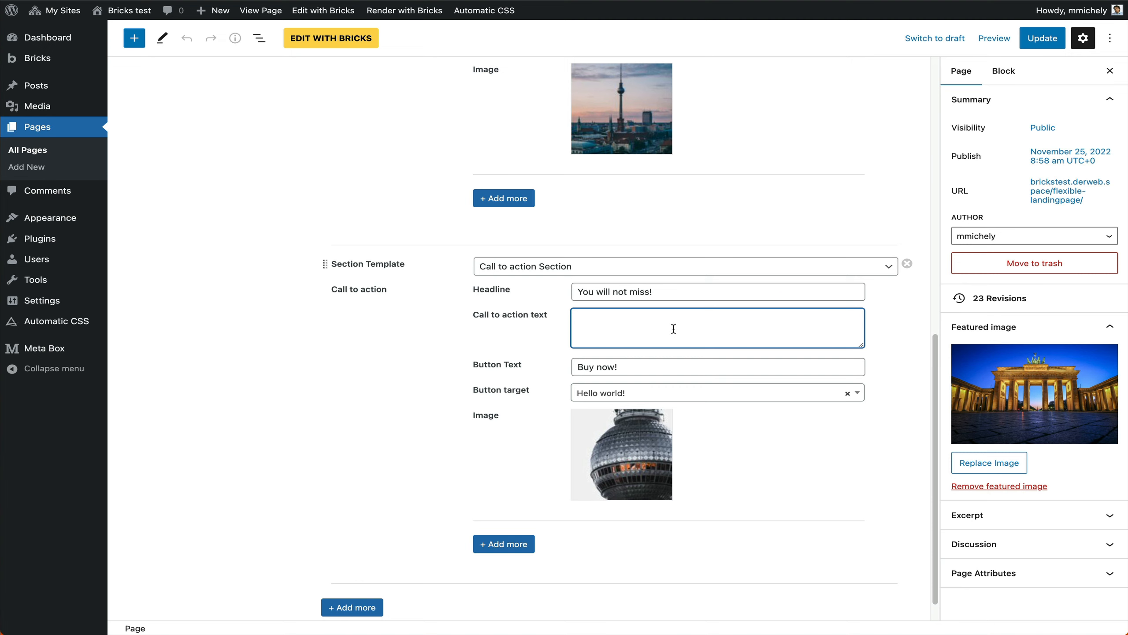
key(ctrl+v)
scroll(764, 333, up, 2)
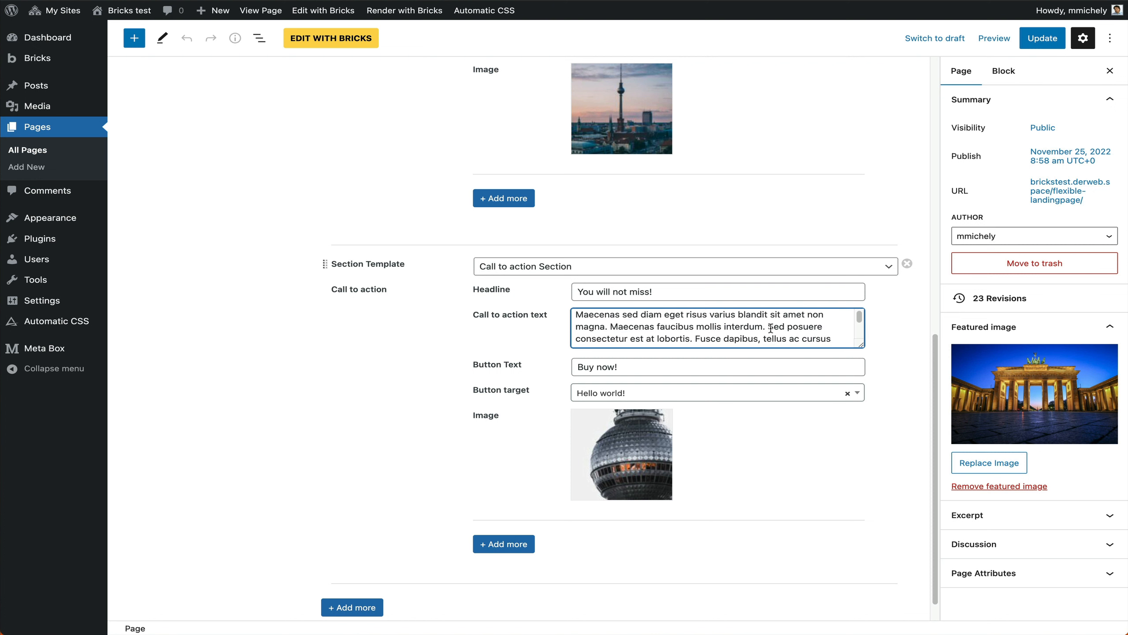
drag(860, 345, 854, 439)
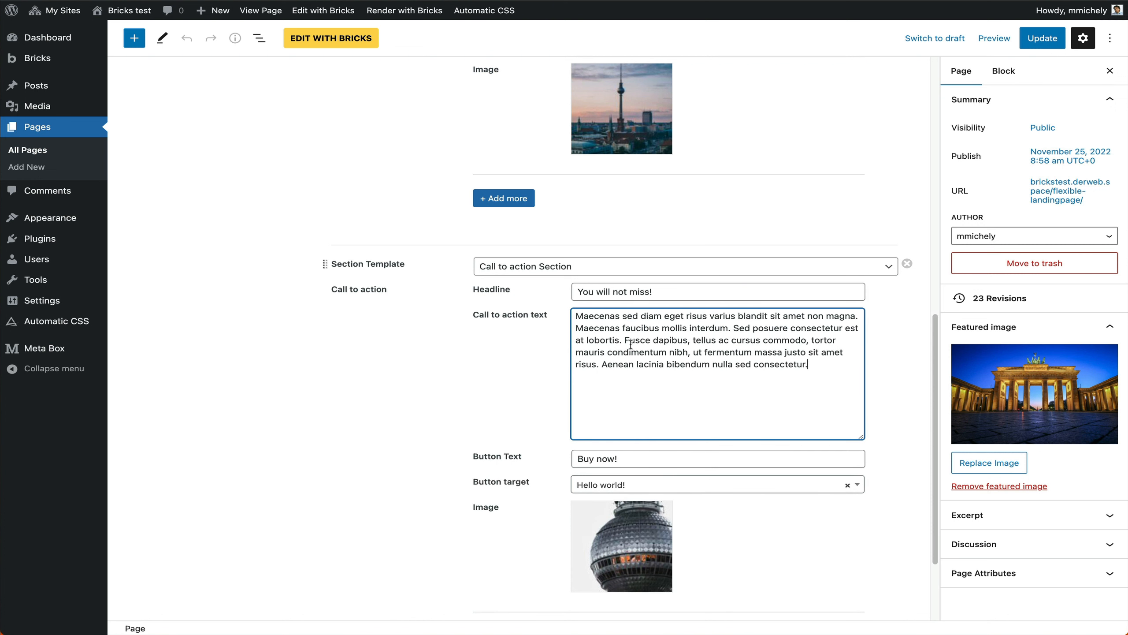
- Shorten the Call to action text to end after "Sed posuere consectetur est at lobortis." and update the page
drag(625, 340, 756, 384)
key(BackSpace)
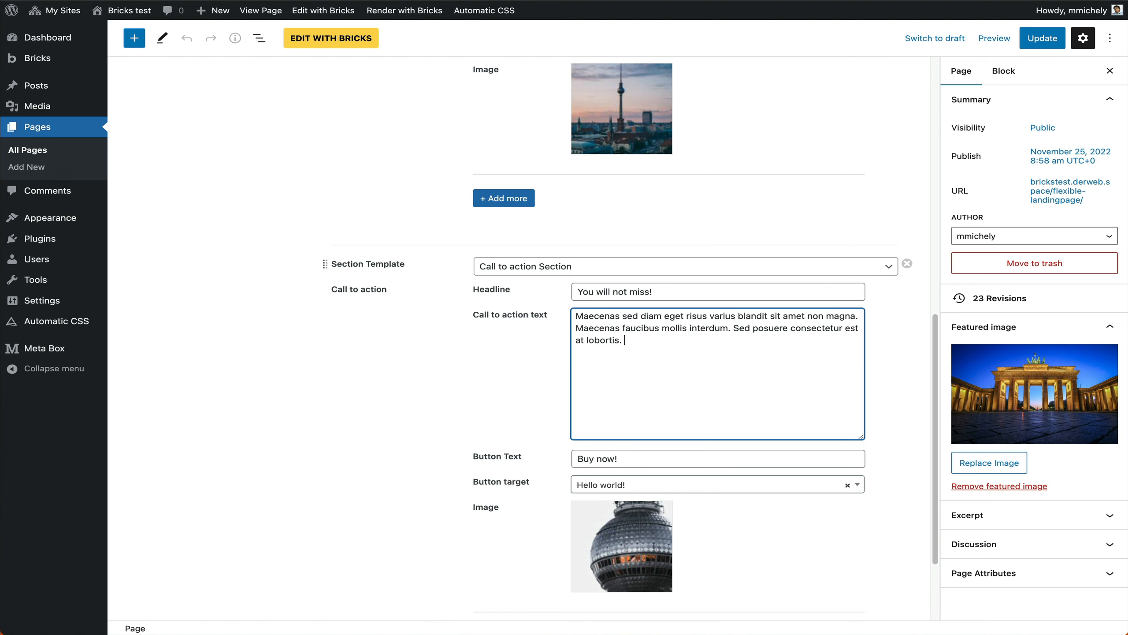
click(1035, 42)
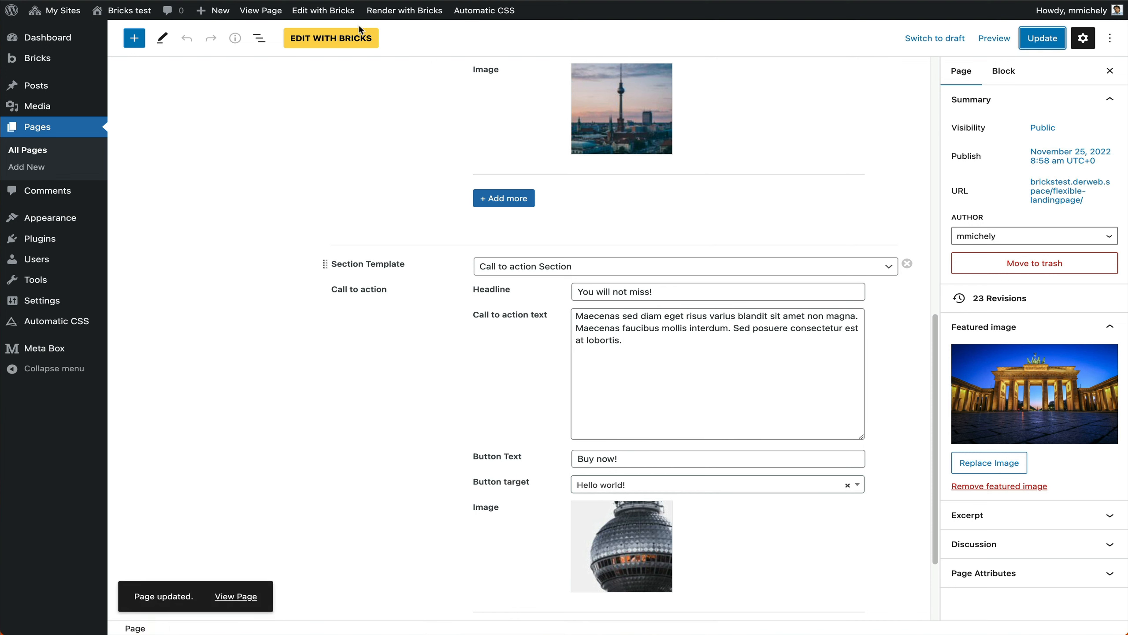
- View the updated landing page on the front end to check its sections
click(260, 10)
scroll(476, 351, down, 10)
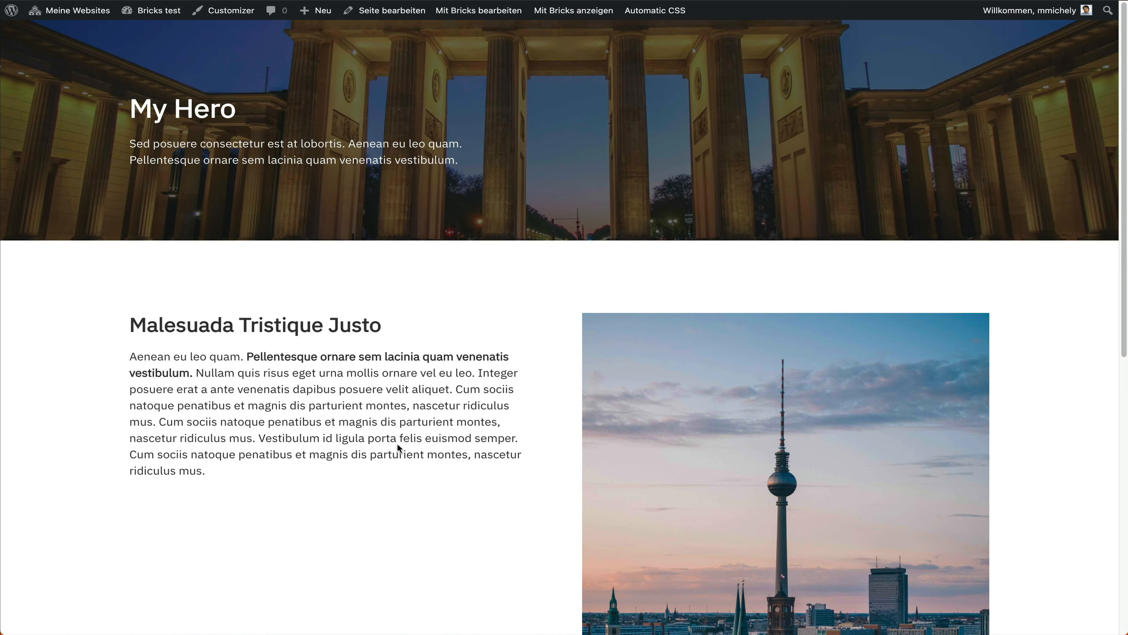
scroll(397, 445, down, 1)
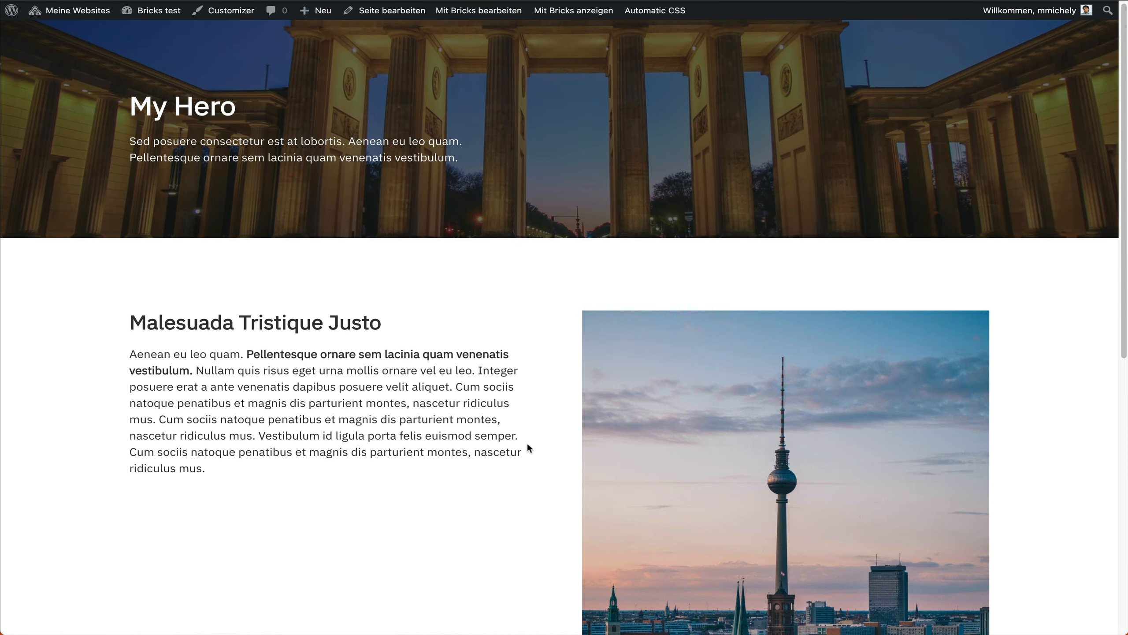
- Move the Call to action Section above the Text and Image Section in Landingpage Sections and update the page
scroll(528, 448, down, 5)
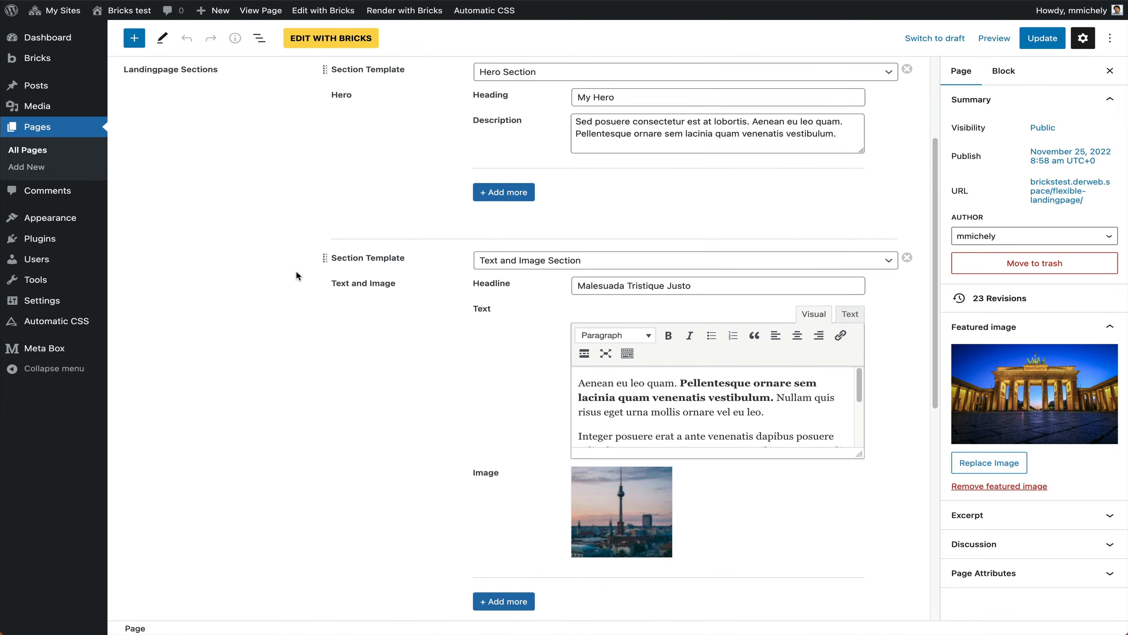
scroll(311, 312, down, 5)
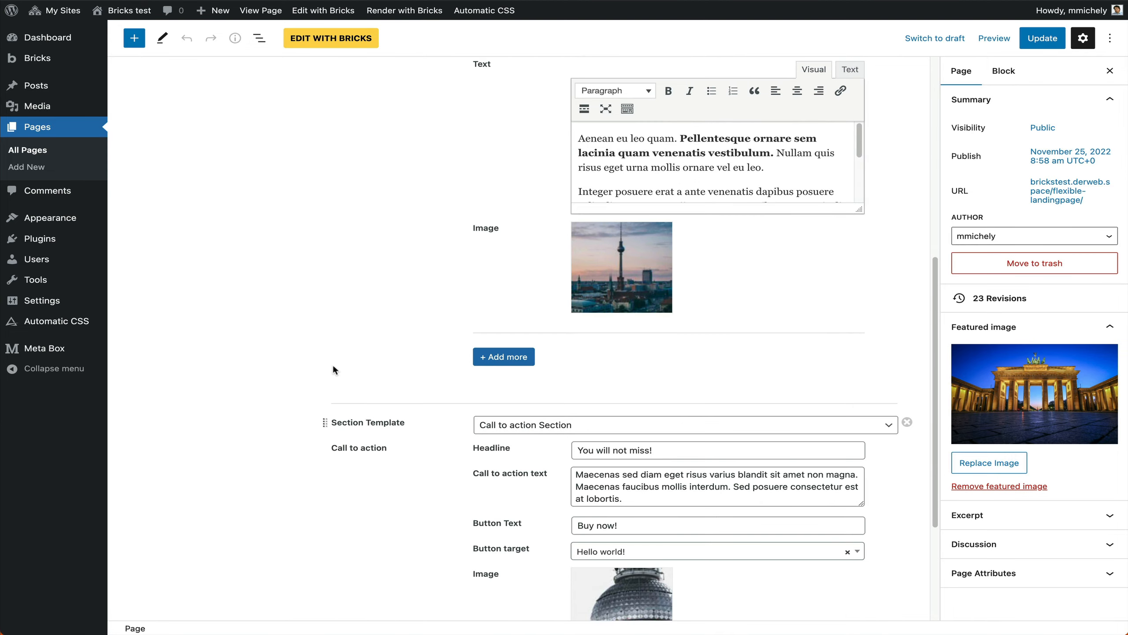
drag(330, 423, 362, 181)
scroll(400, 204, up, 6)
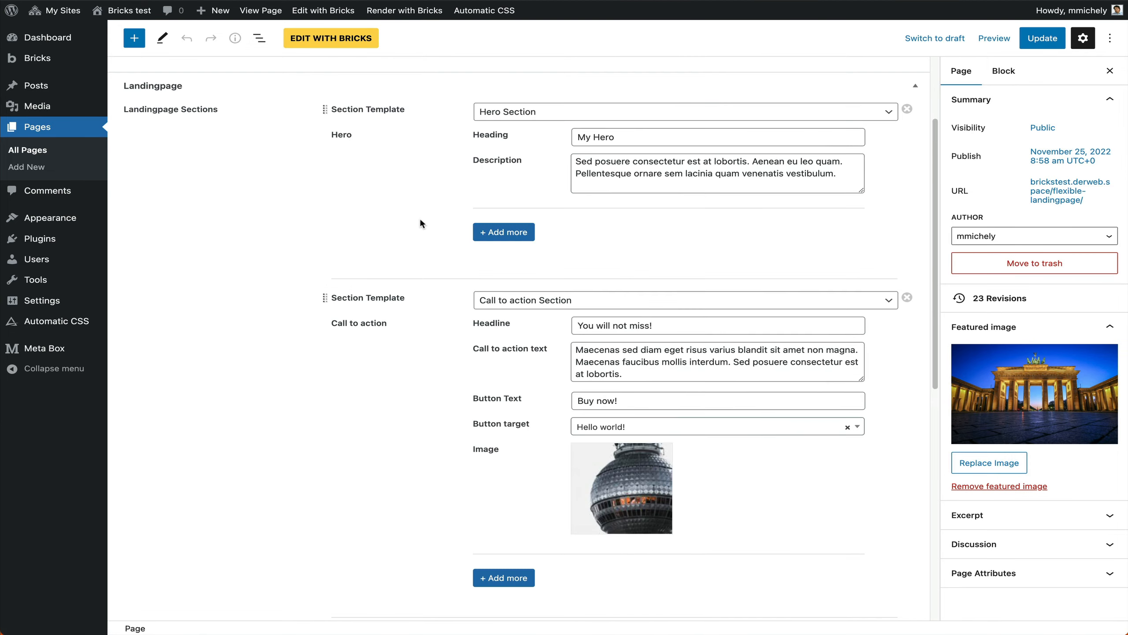
click(1037, 42)
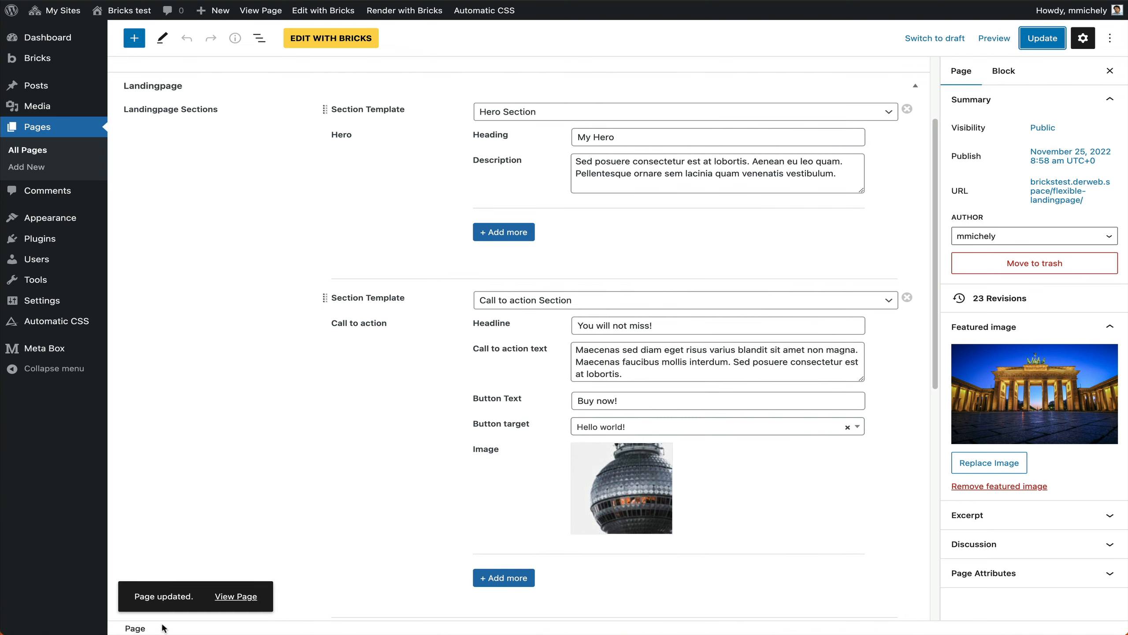
- View the page on the front end and check the order of the hero, text-with-image and CTA sections
click(218, 602)
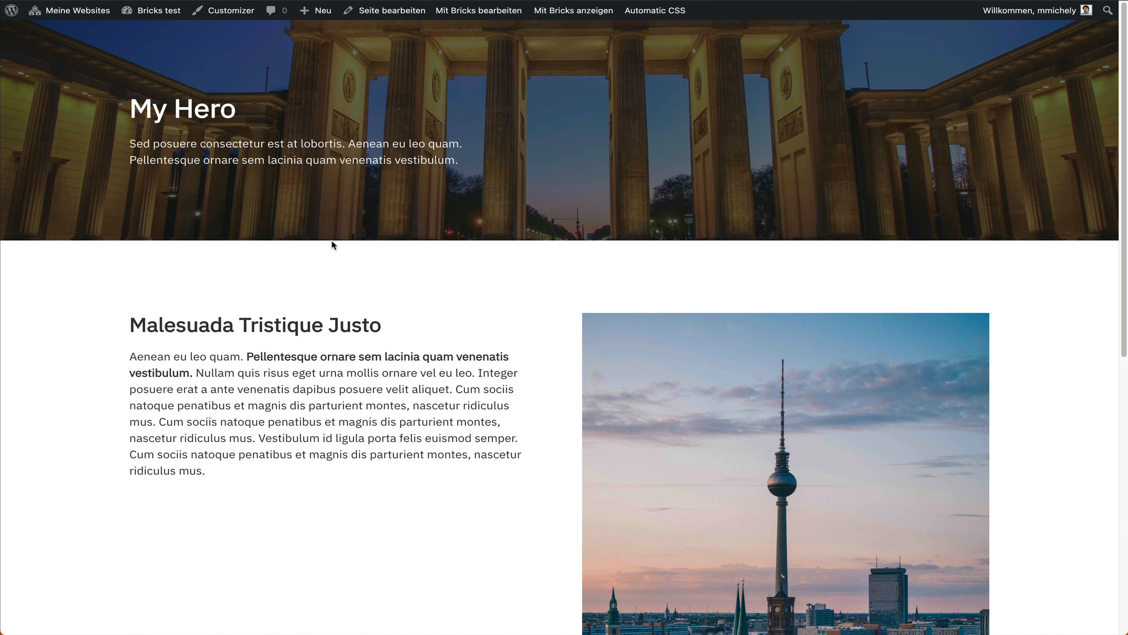
scroll(341, 271, down, 1)
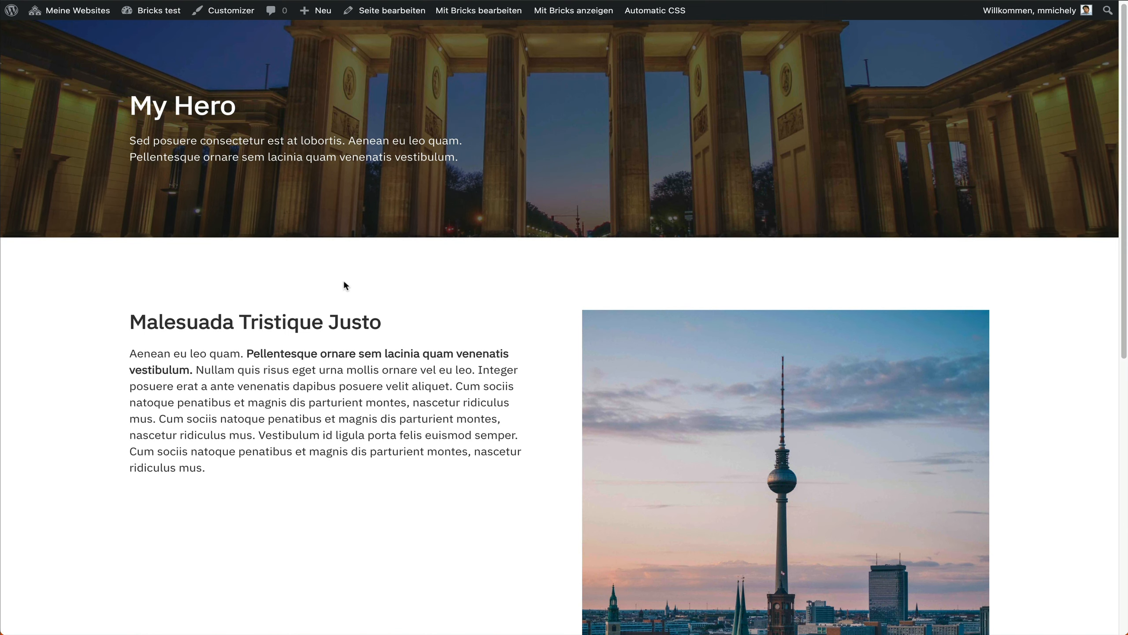
scroll(360, 314, down, 10)
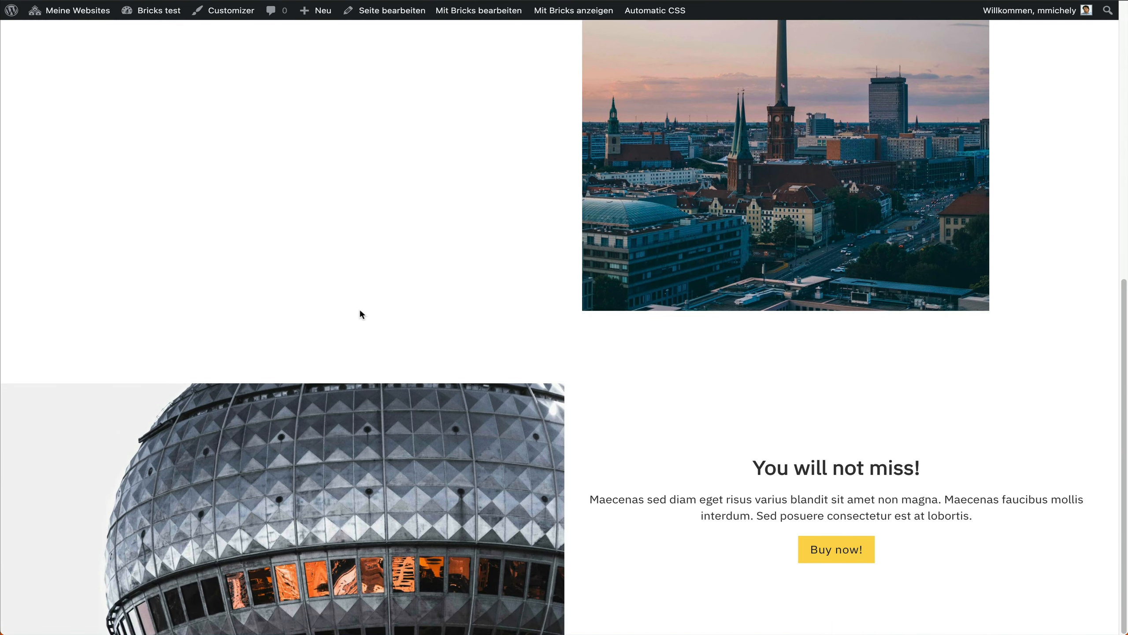
scroll(360, 314, up, 11)
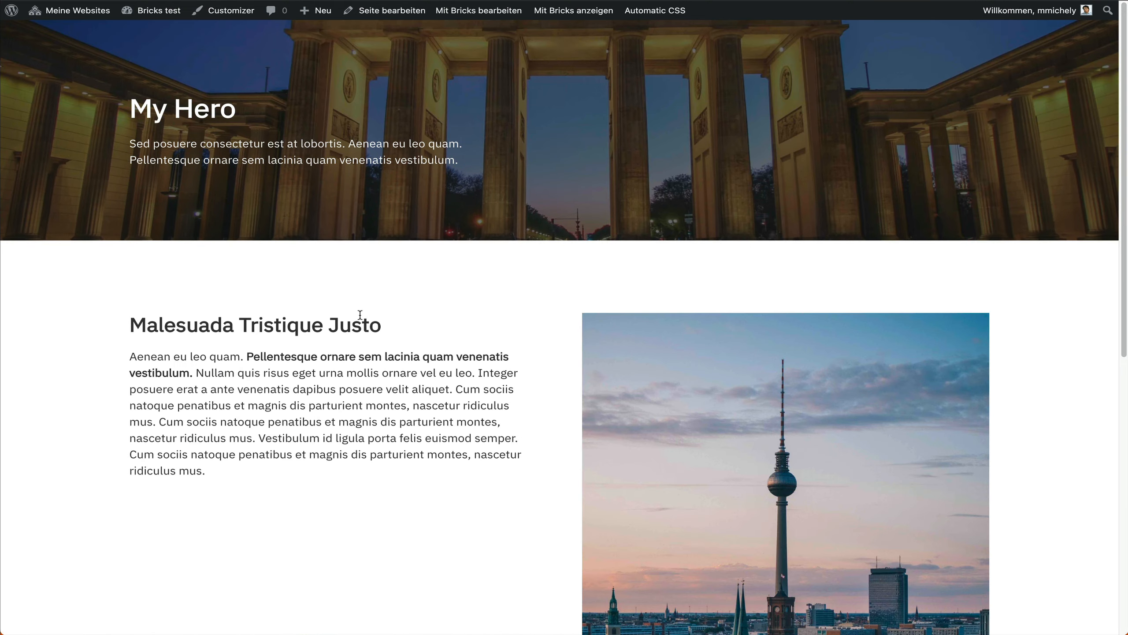